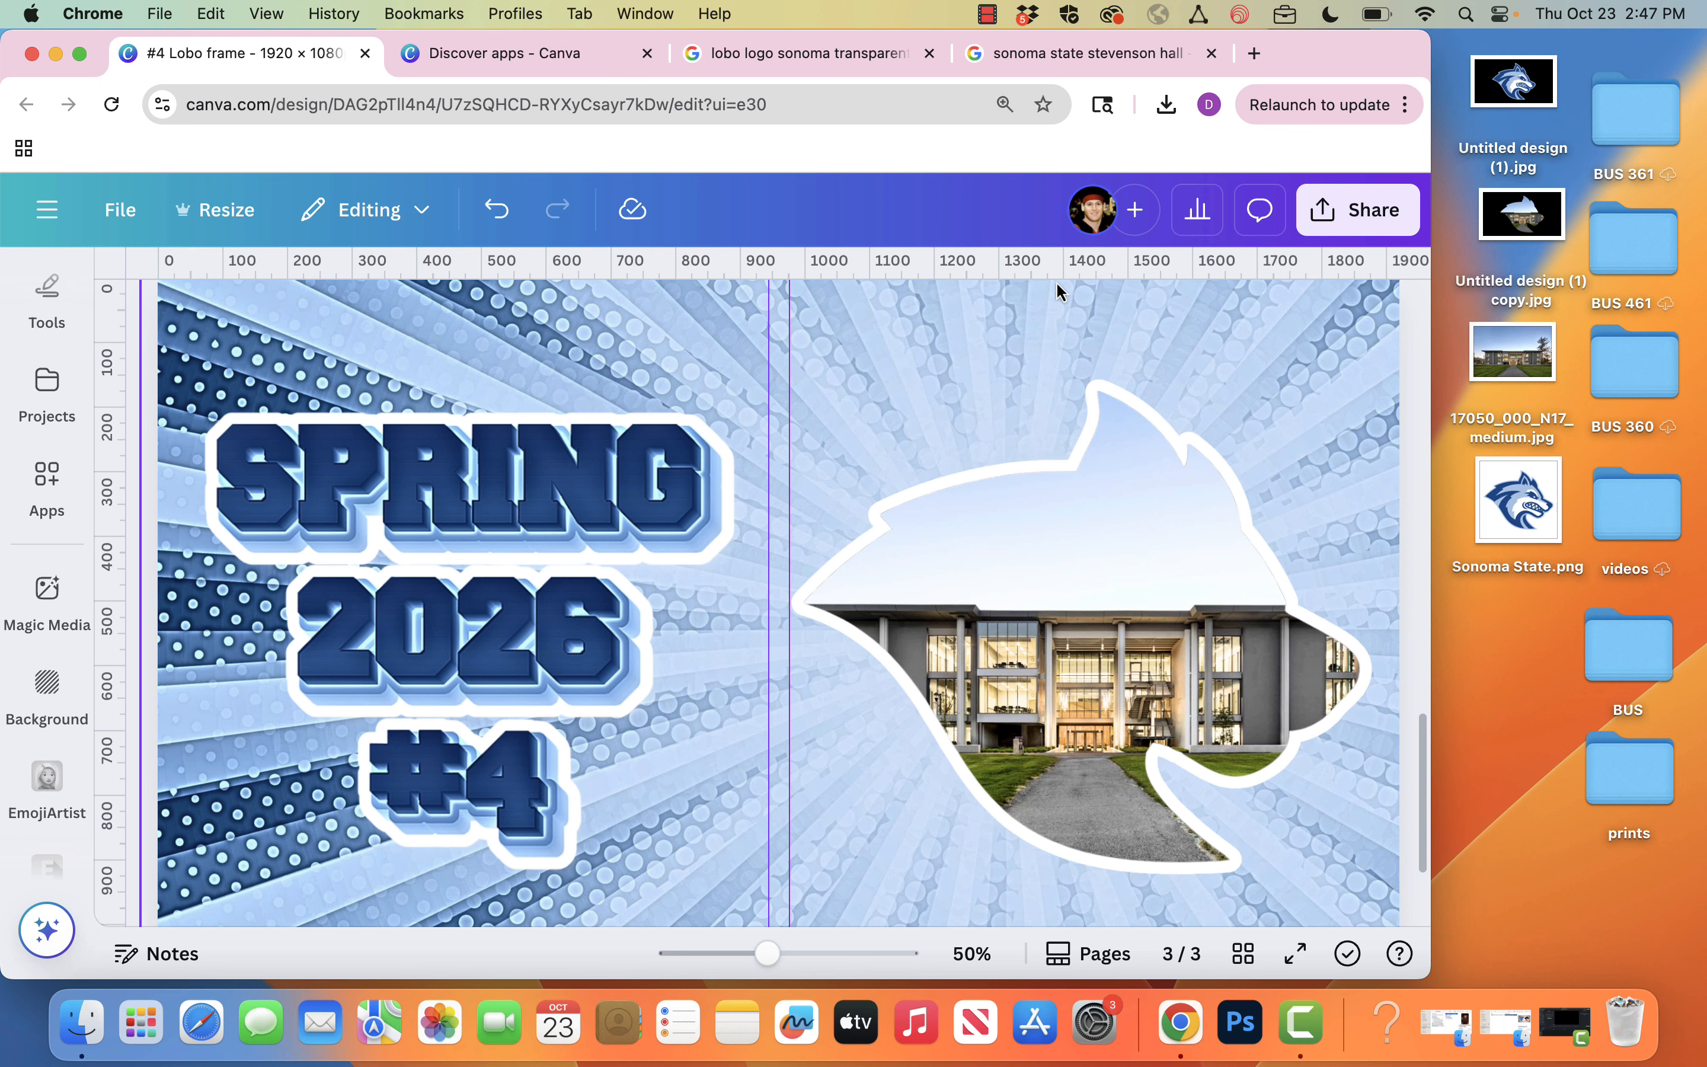
Step: View the desktop images Untitled design (1).jpg and Untitled design (1) copy.jpg in Preview, closing each after viewing
double_click(1524, 91)
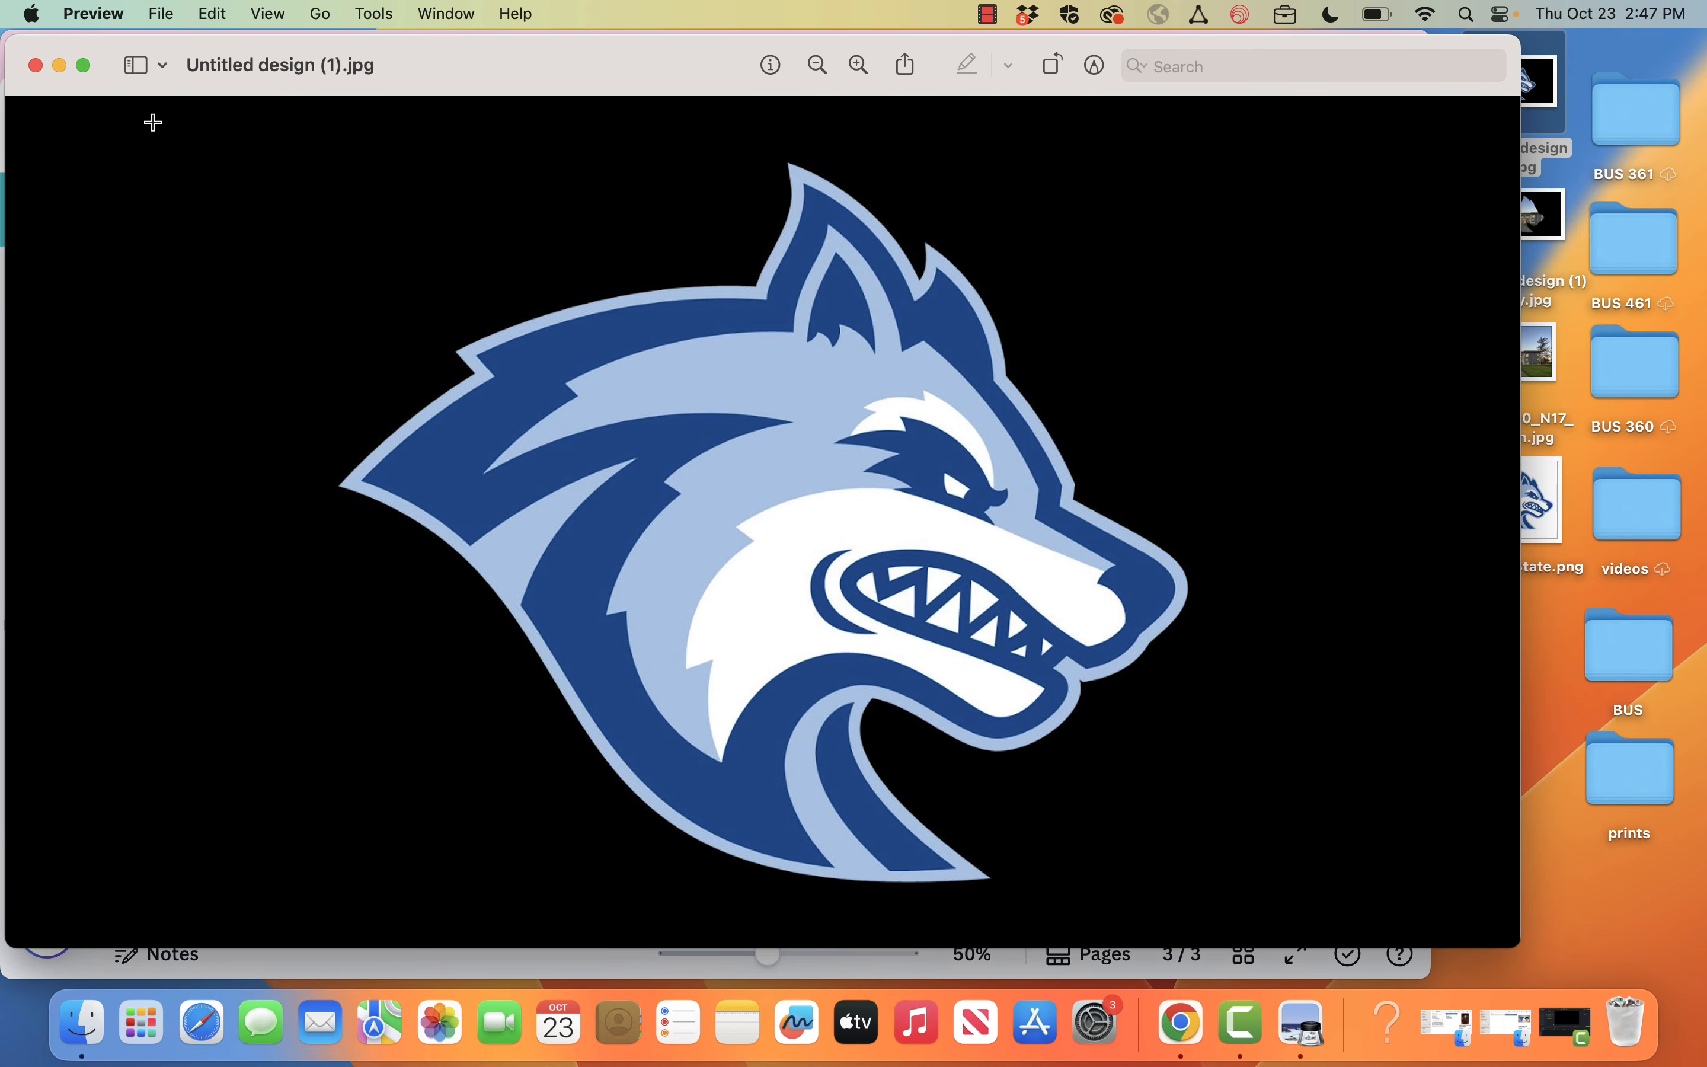
left_click(37, 64)
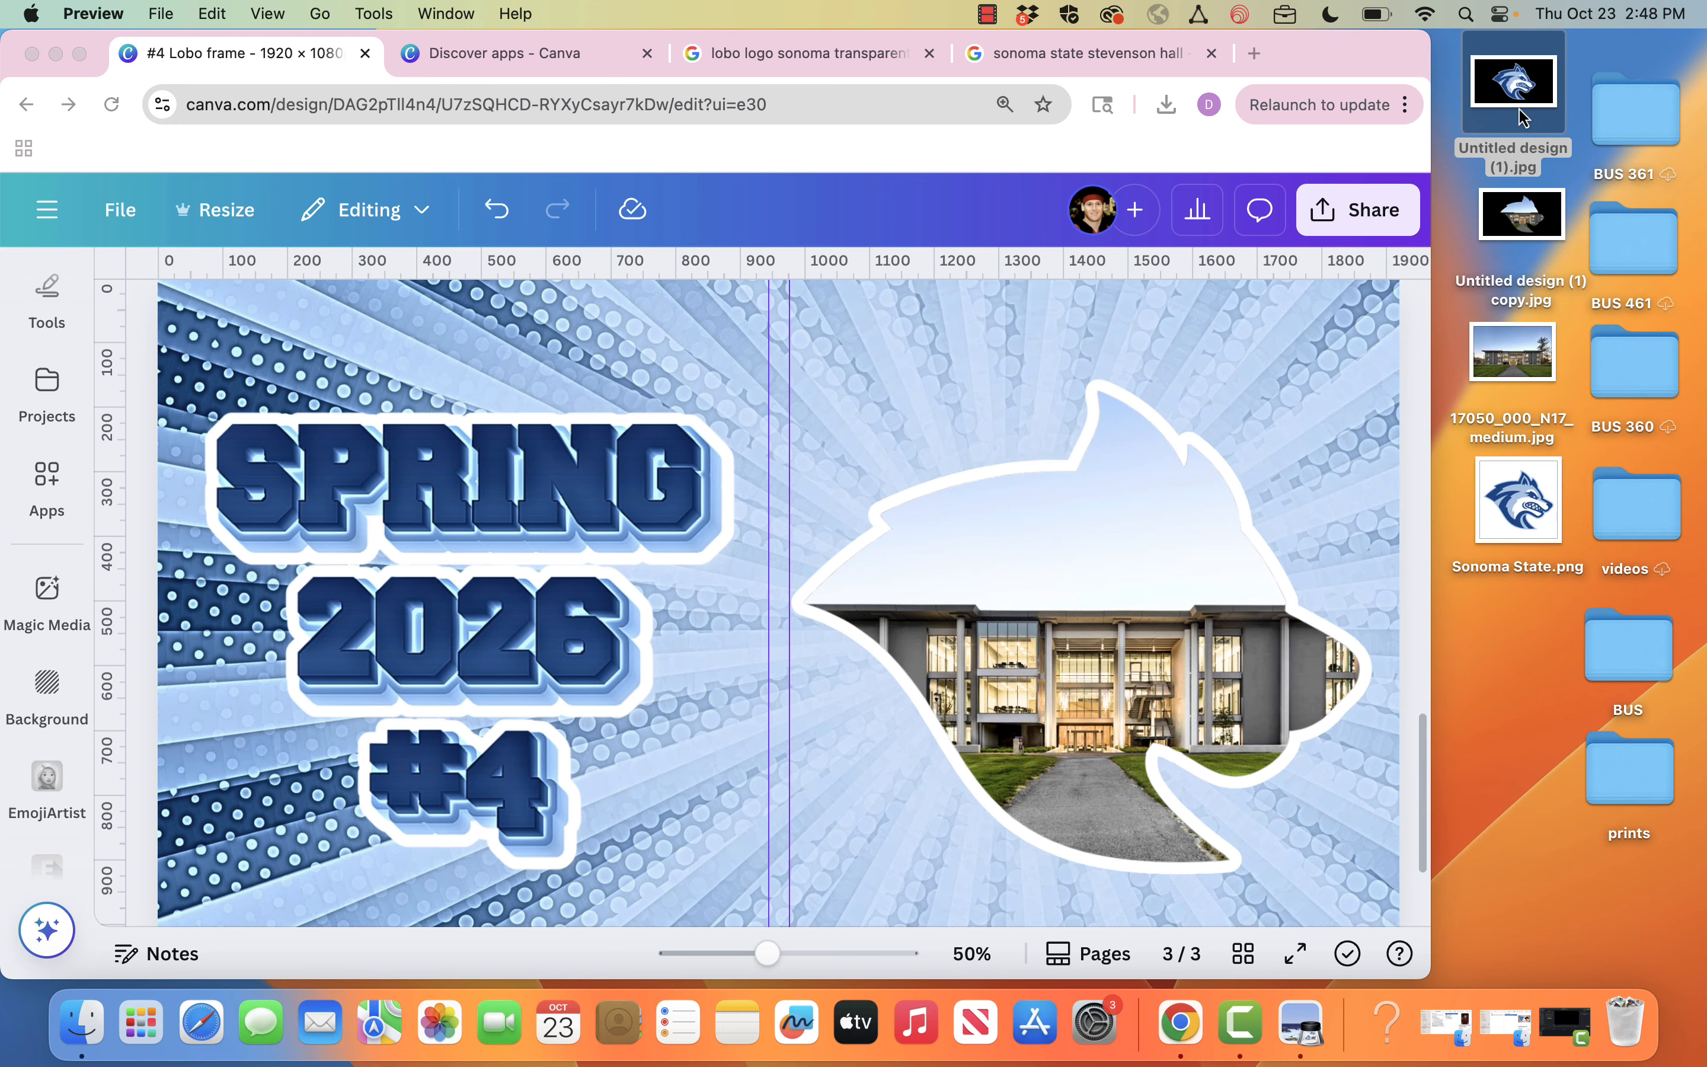
double_click(1529, 233)
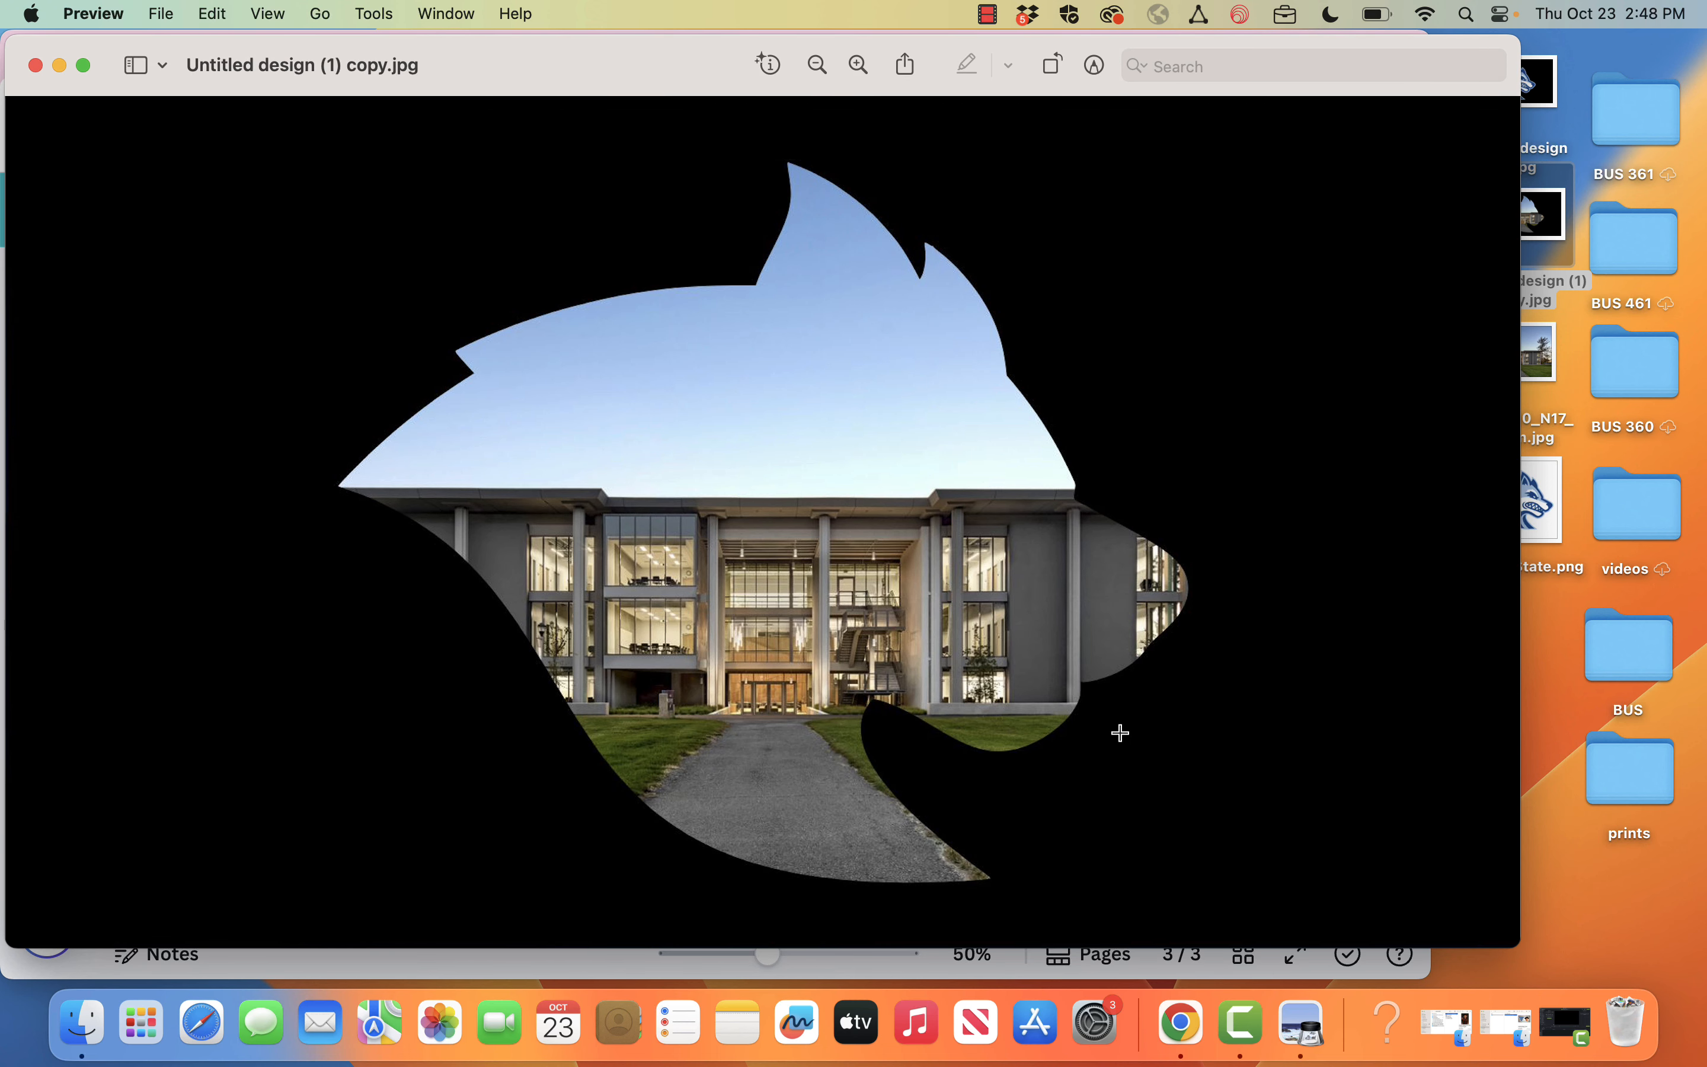
left_click(35, 65)
Step: Review all three pages of the #4 Lobo frame design: the wolf logo, the building-filled silhouette and the Spring 2026 slide
scroll(443, 424, "up", 4)
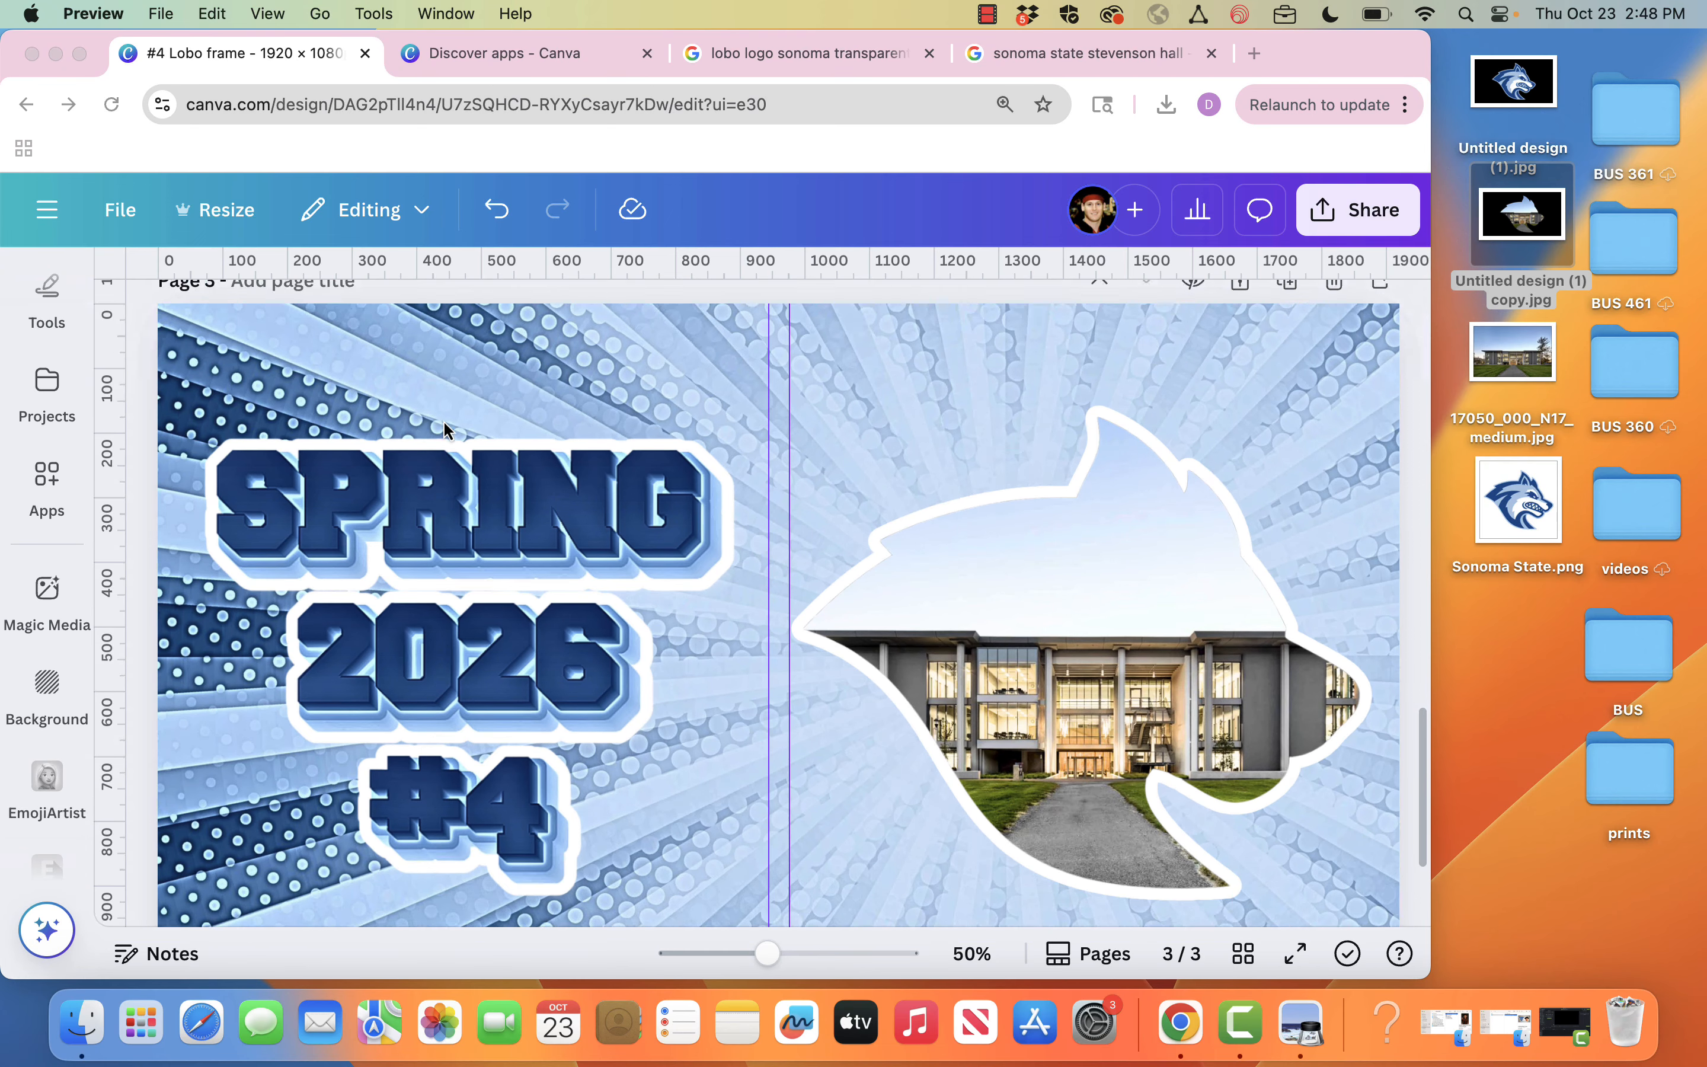
scroll(444, 426, "up", 15)
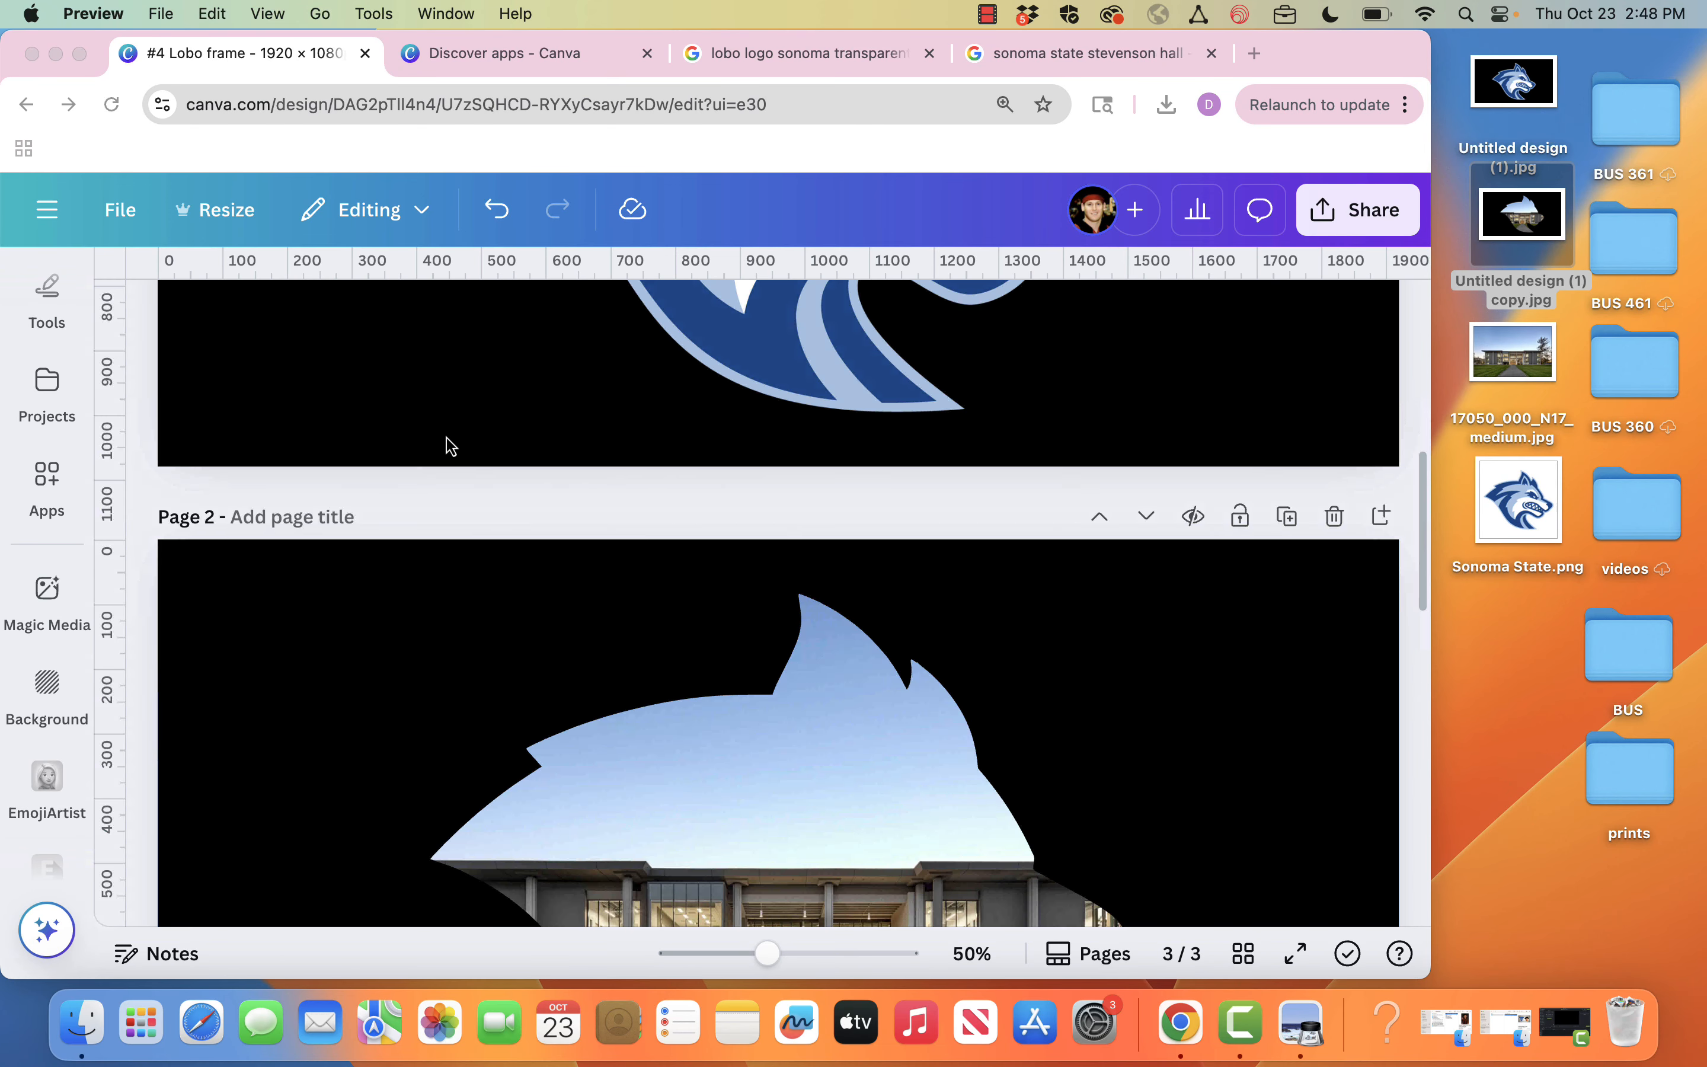
scroll(452, 447, "up", 10)
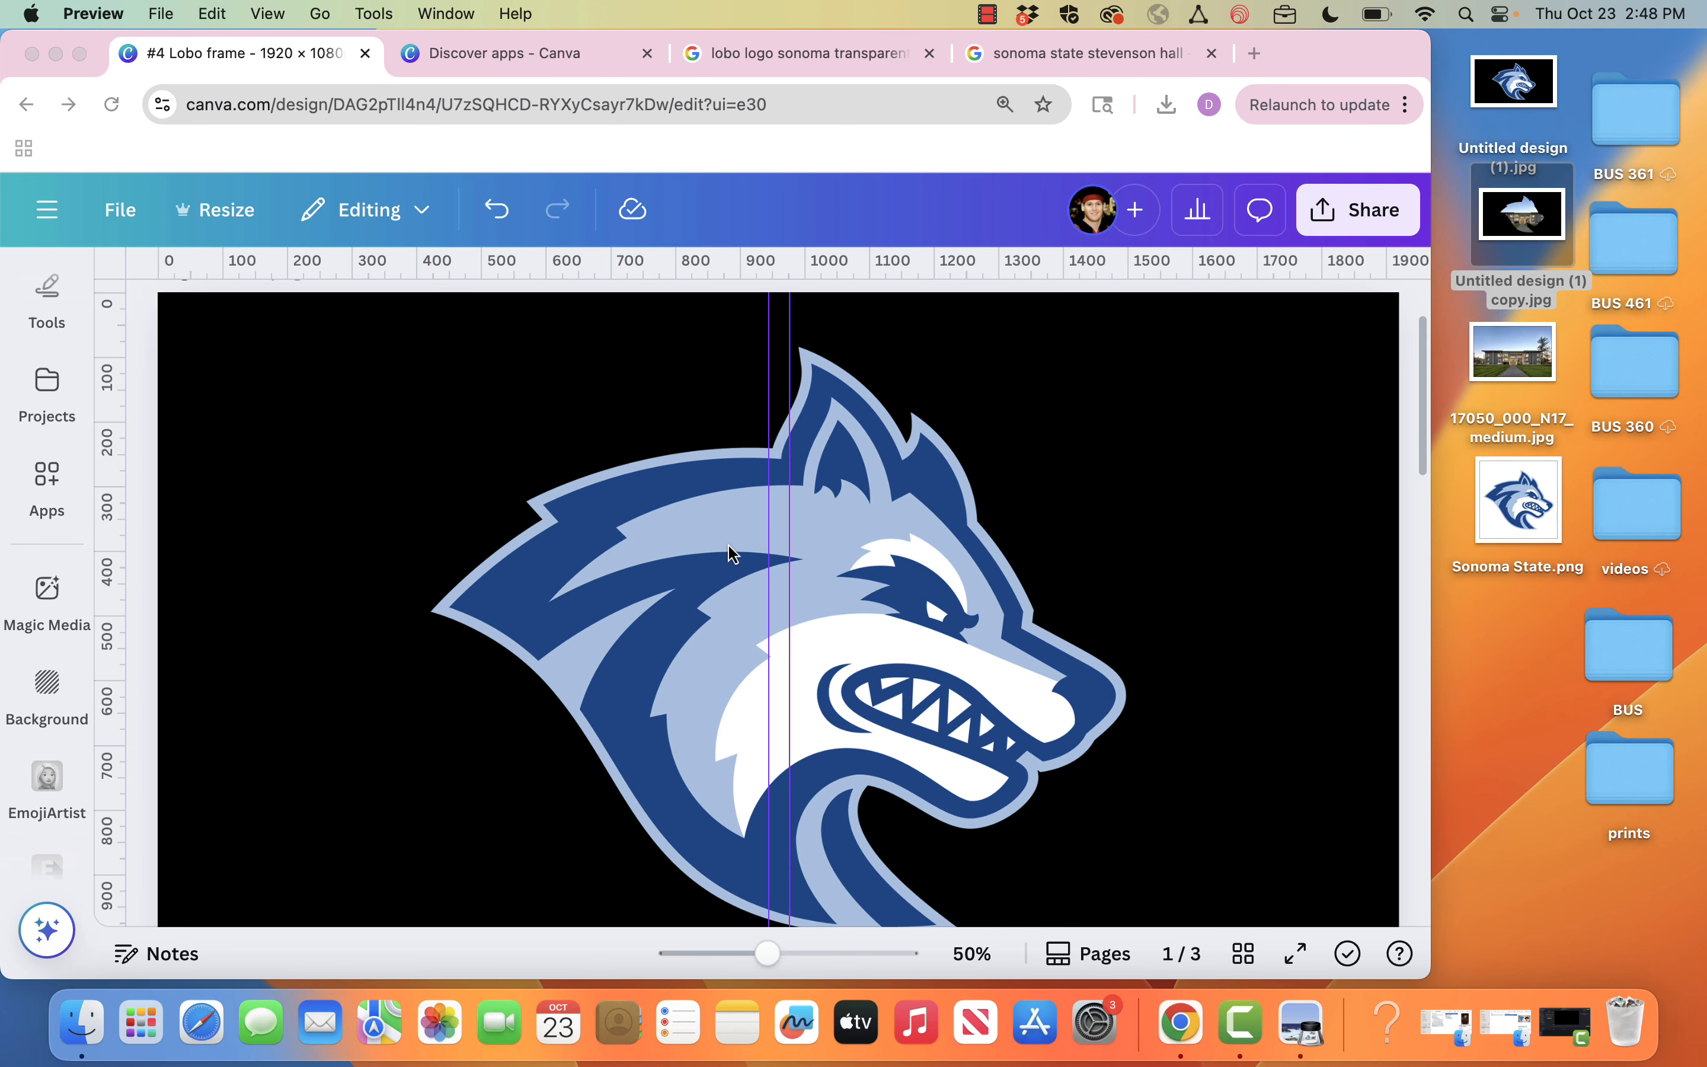
scroll(731, 555, "down", 7)
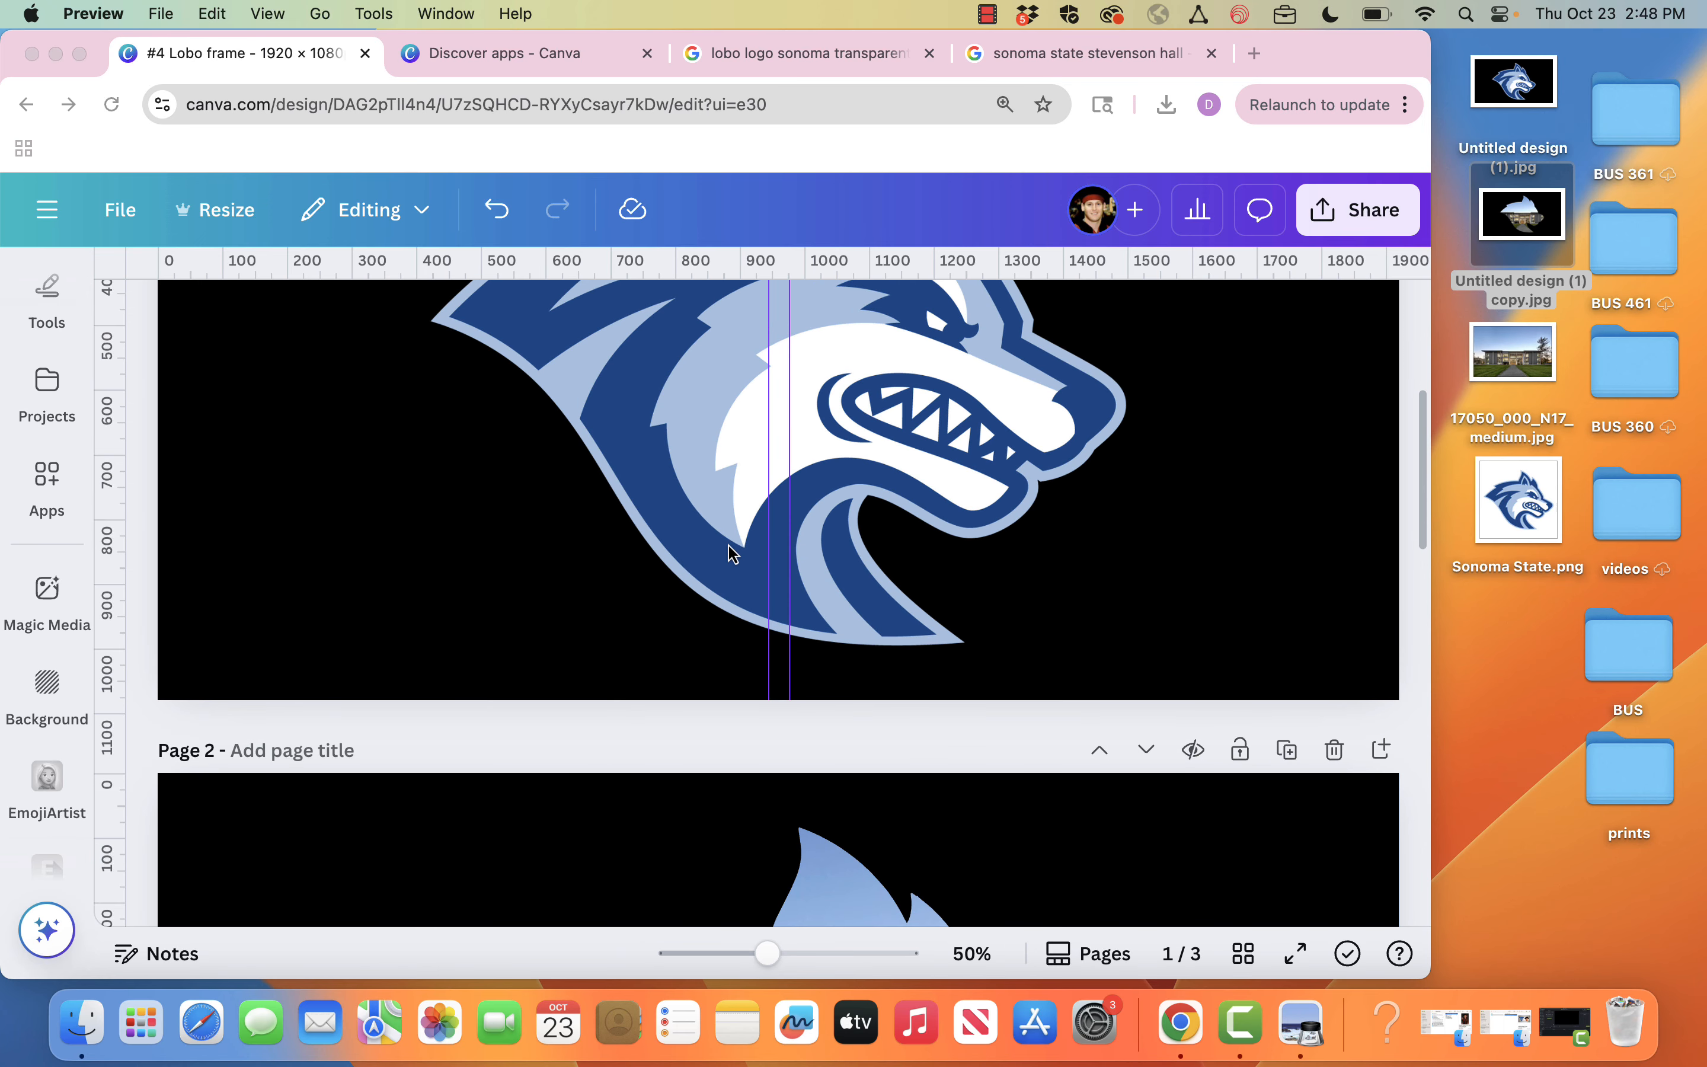
scroll(729, 545, "down", 7)
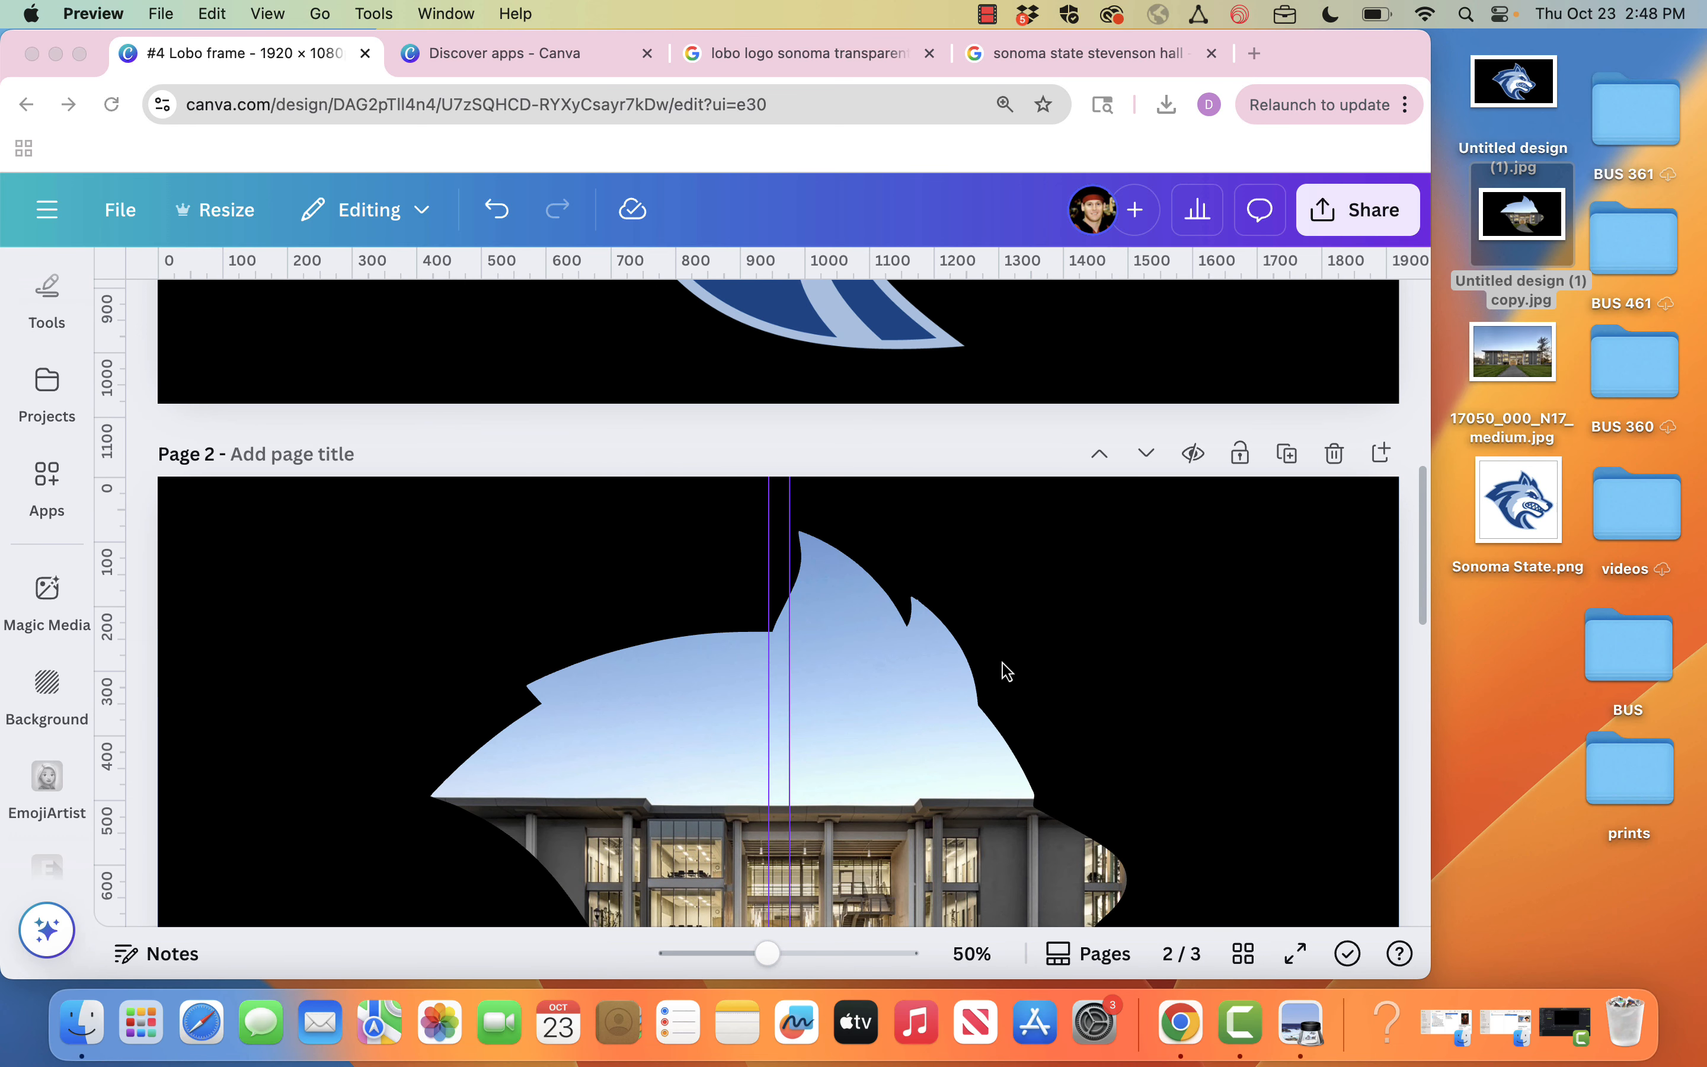
scroll(1007, 672, "down", 6)
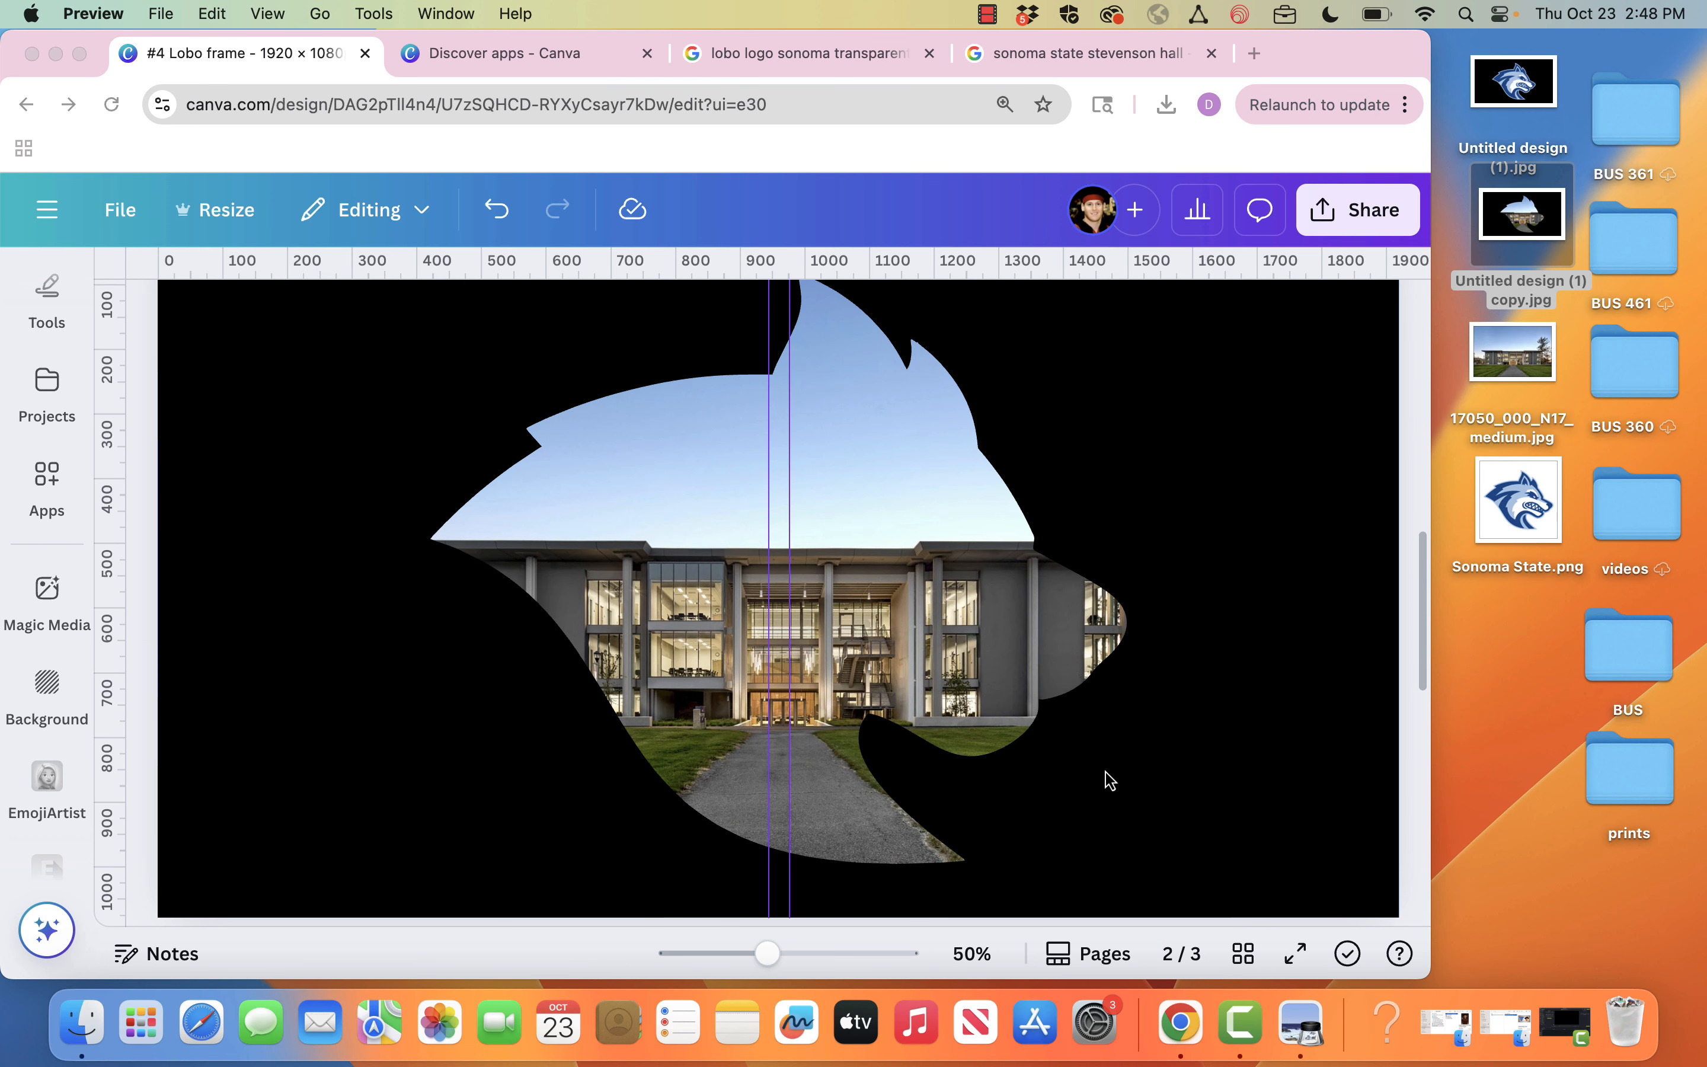
scroll(1109, 779, "down", 14)
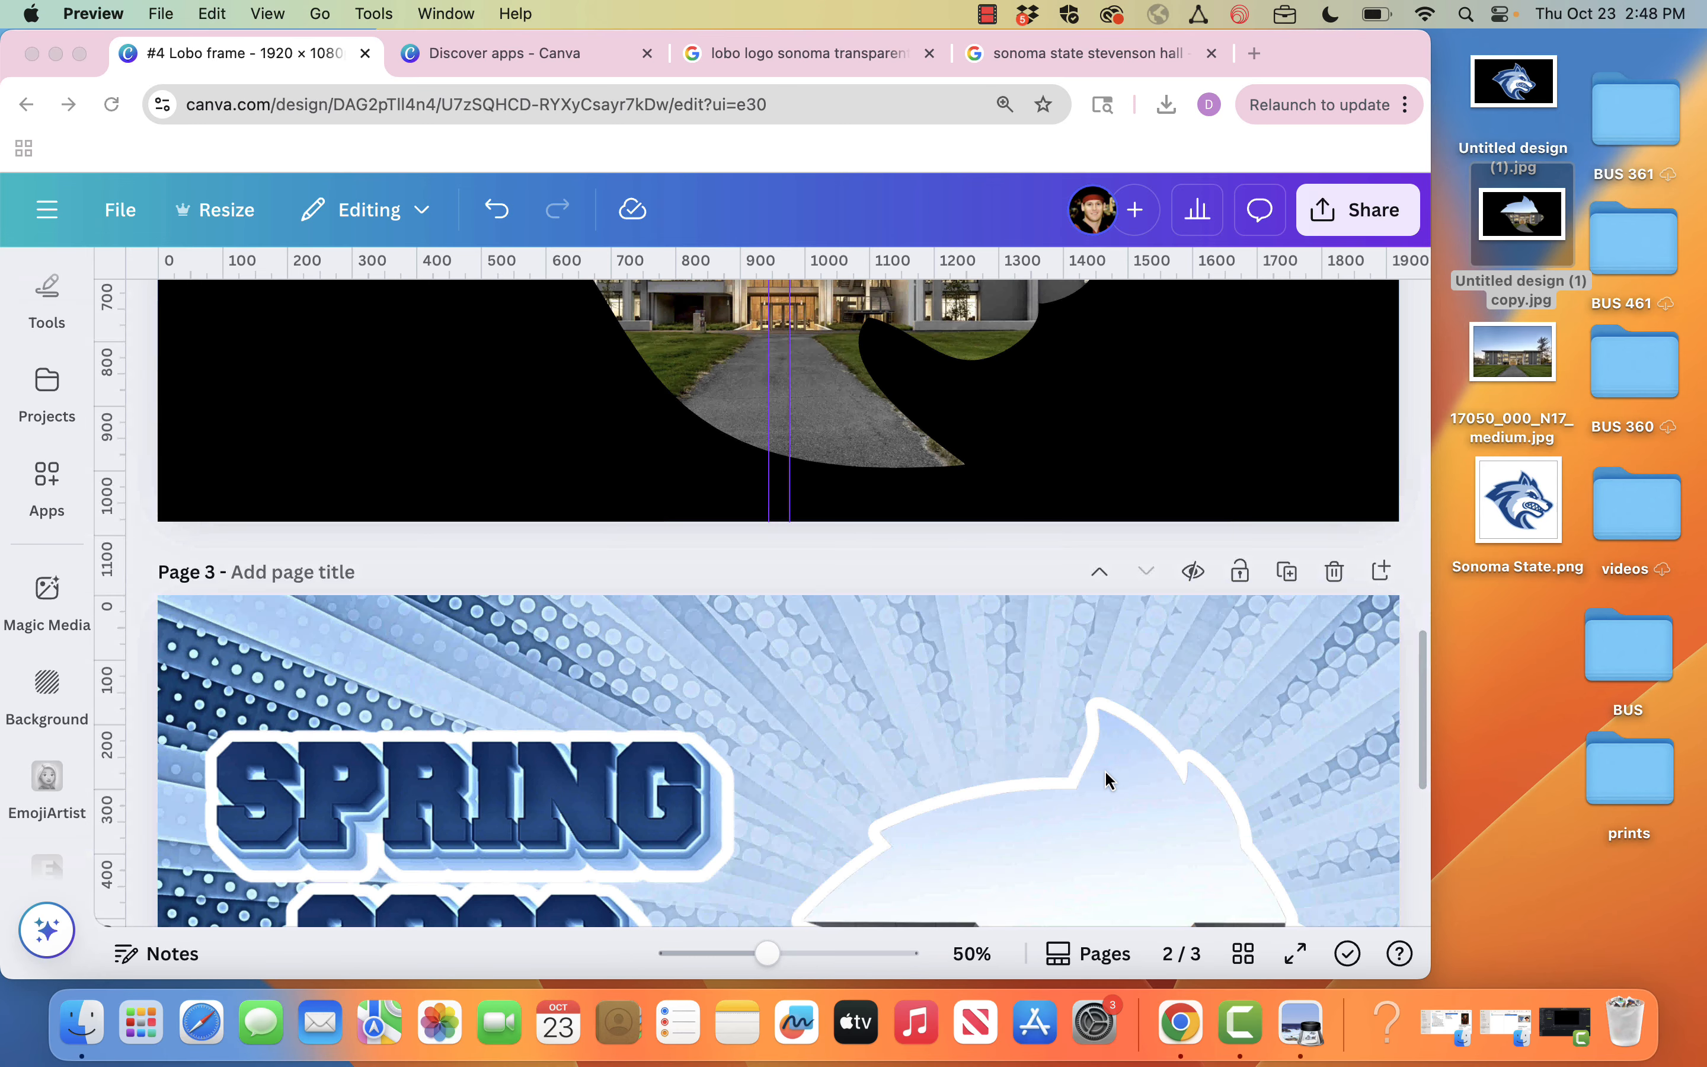
scroll(1106, 776, "down", 3)
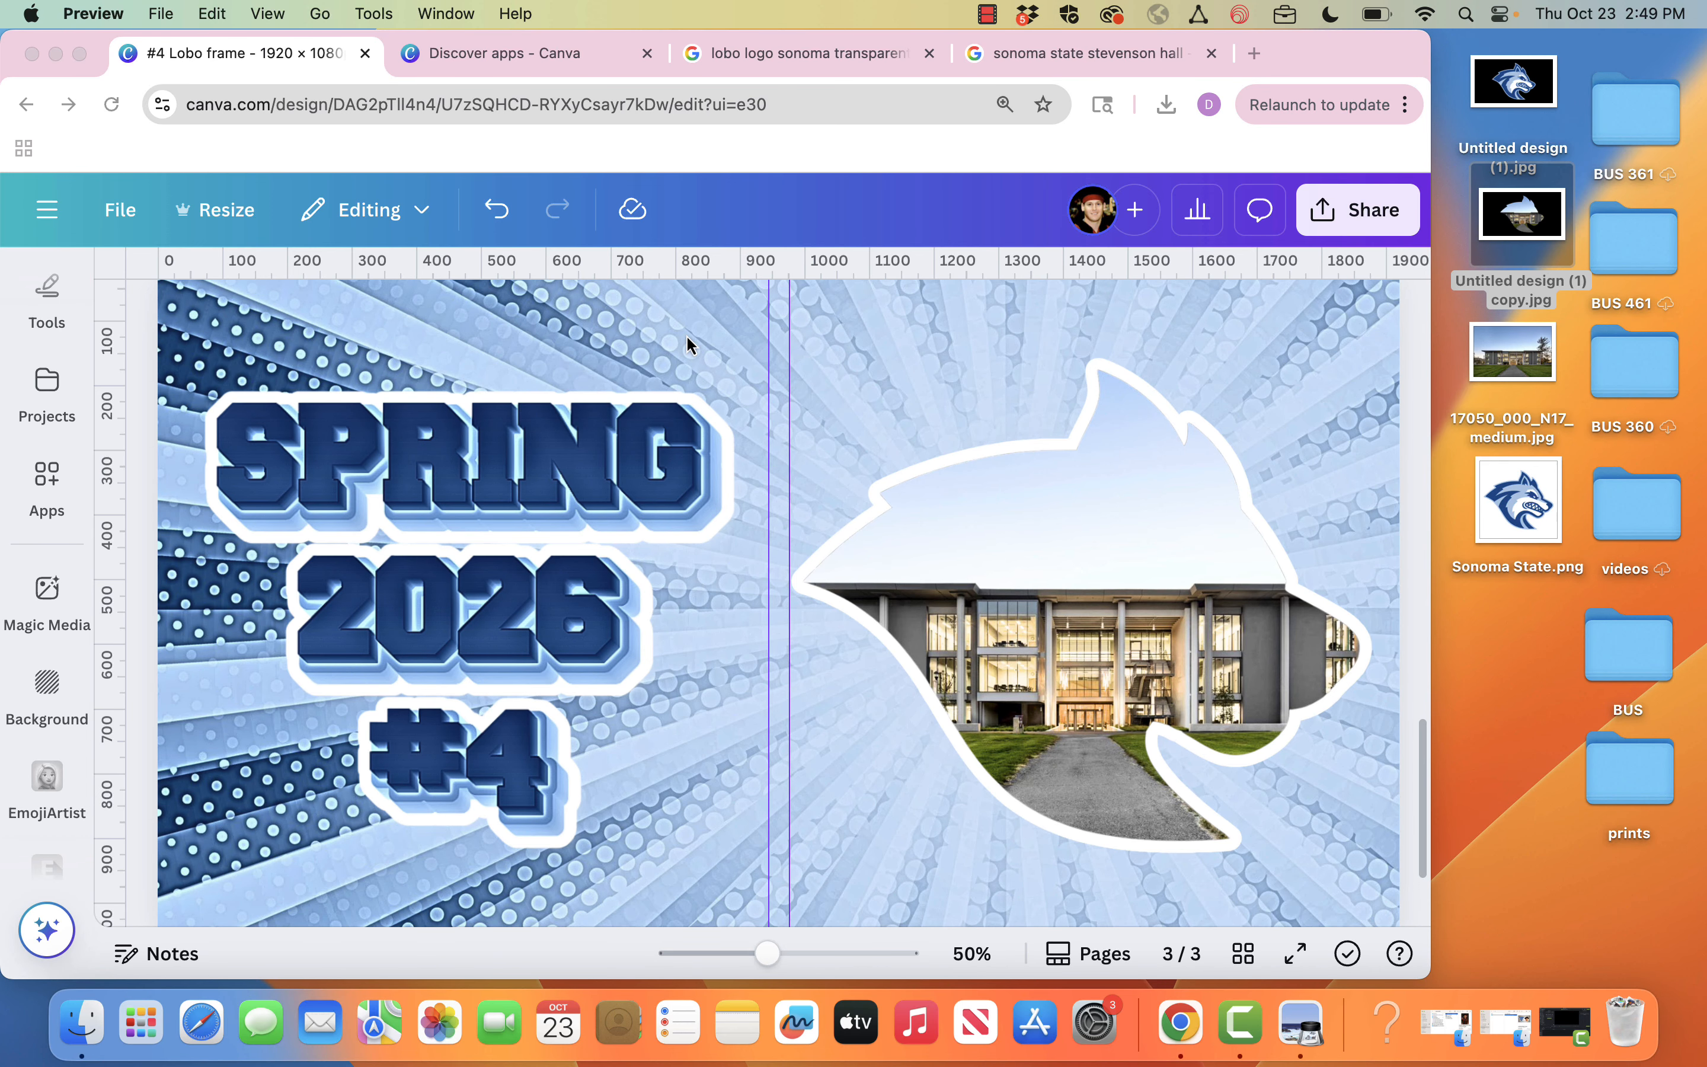
Step: Save the College Baseball Hub wolf logo from the "lobo logo sonoma transparent" image results to the desktop
left_click(831, 55)
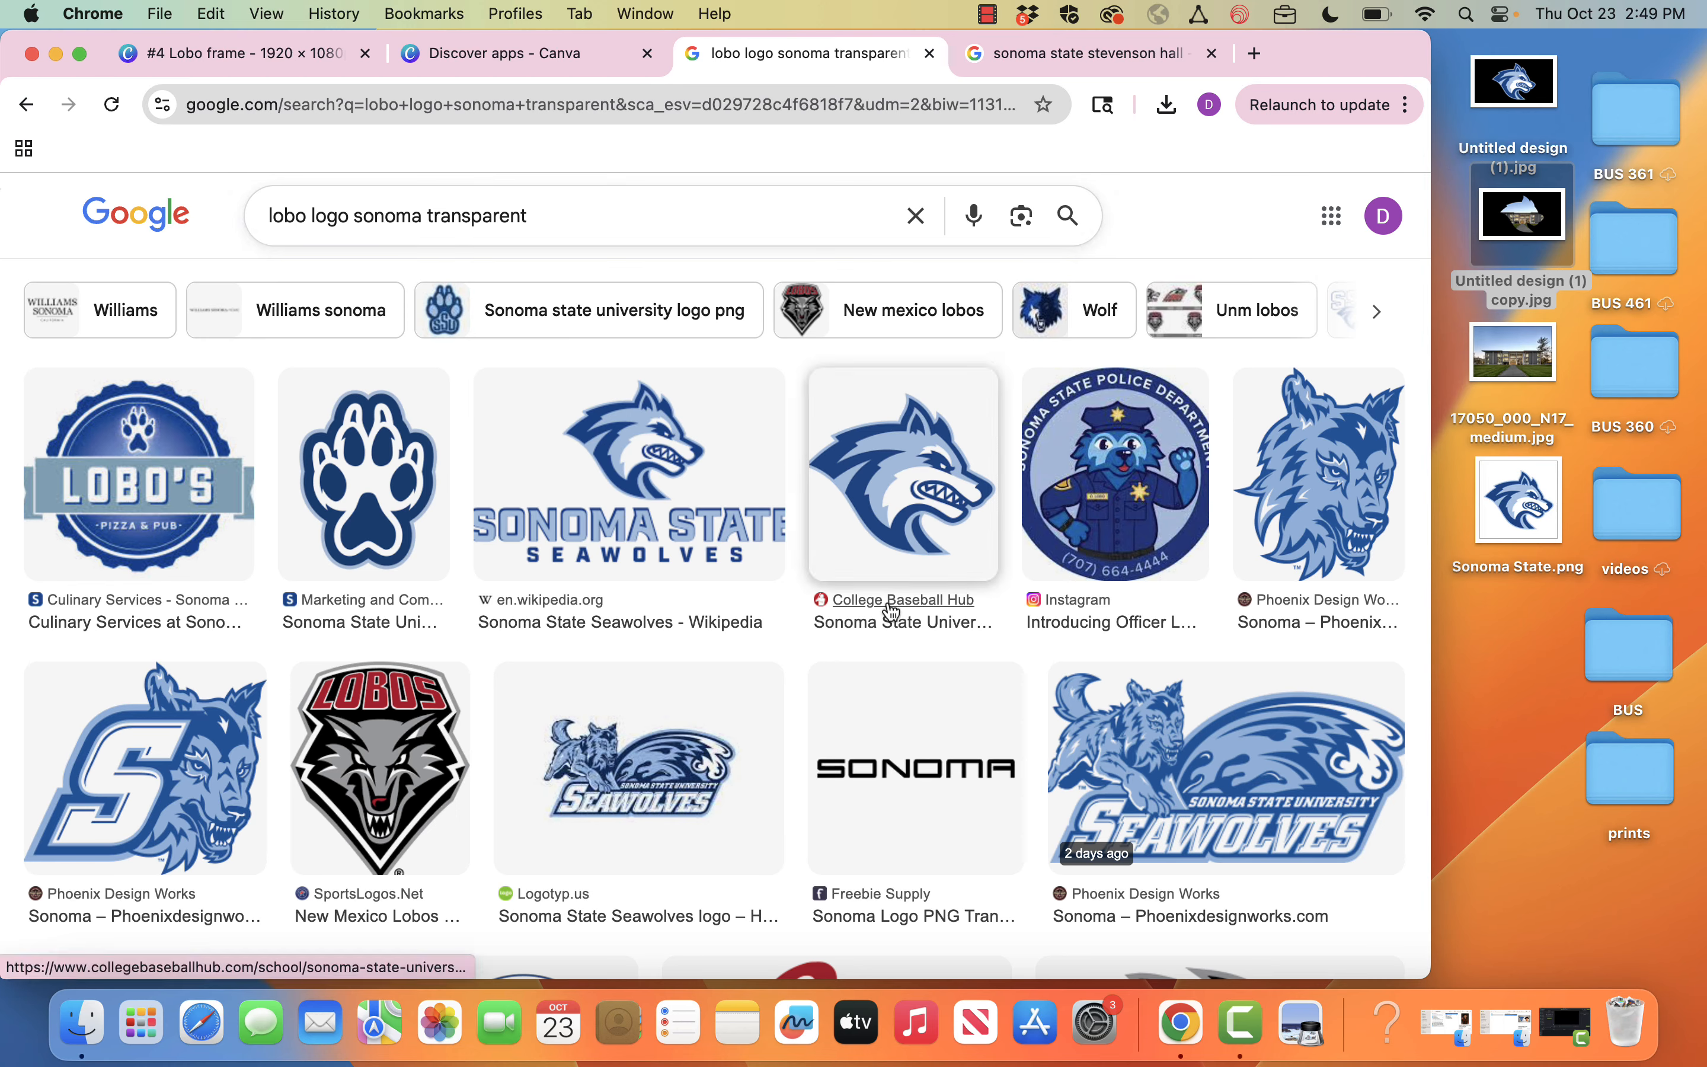
left_click(900, 452)
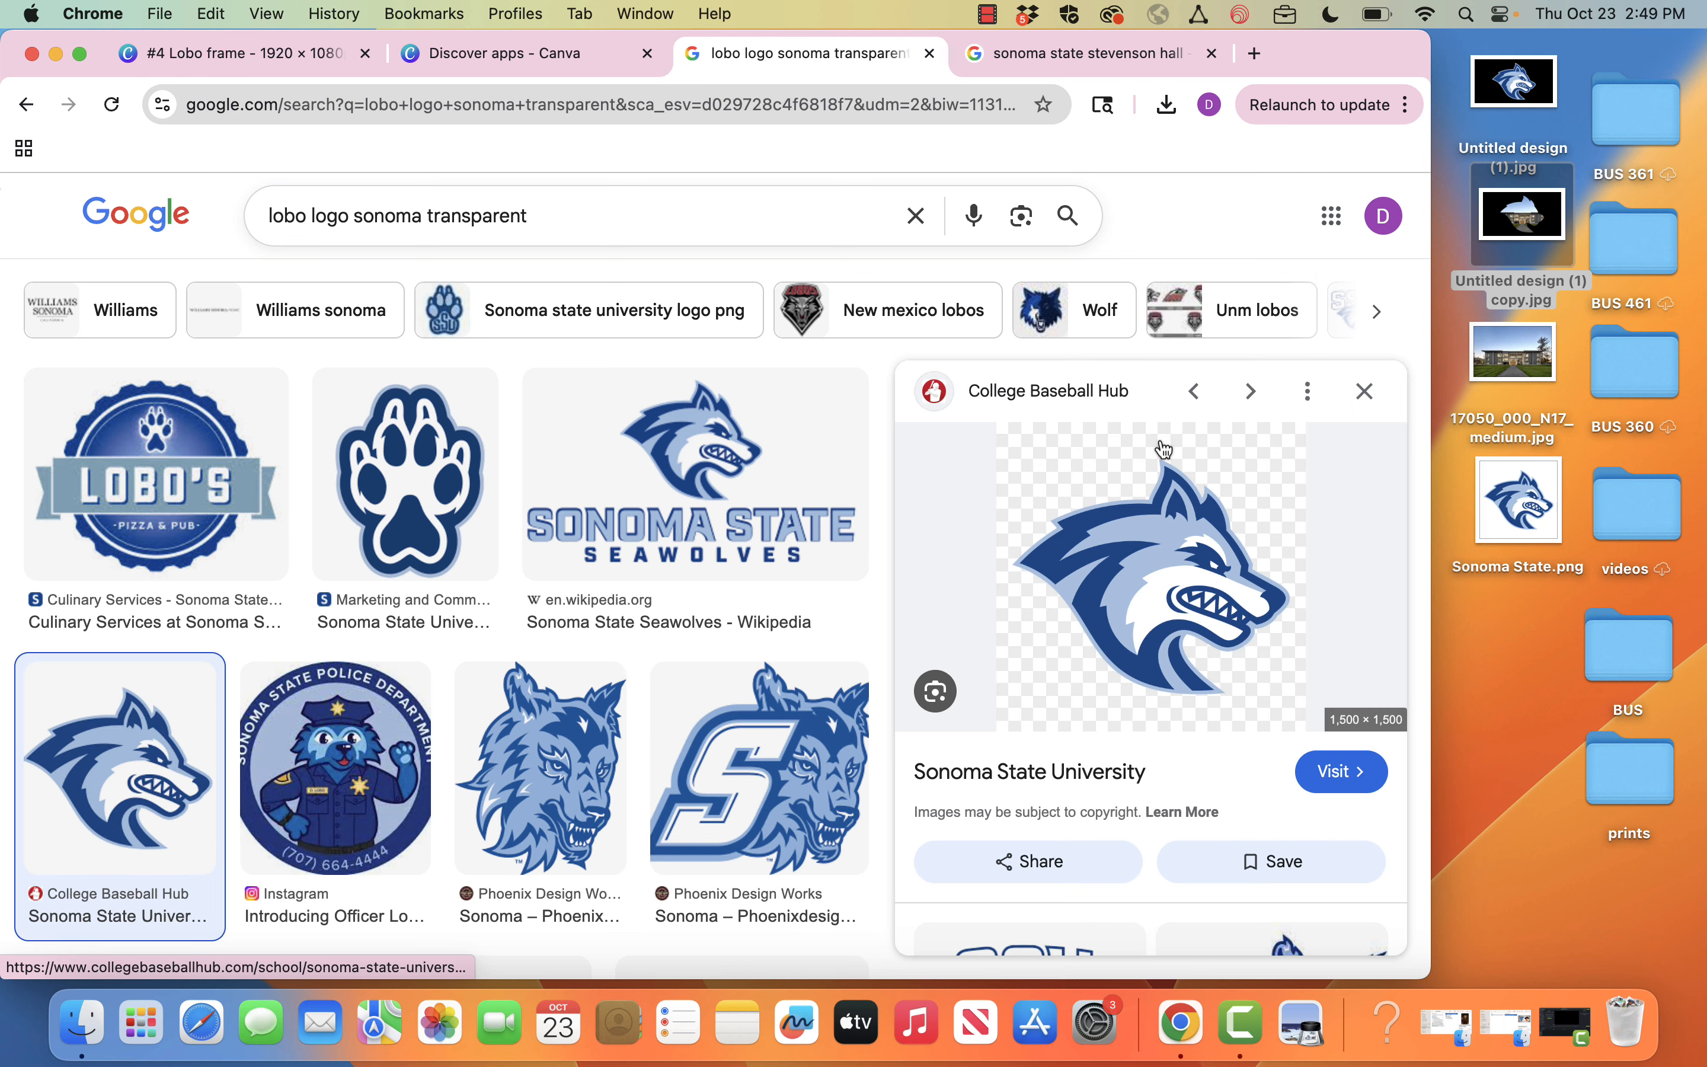
left_click_drag(1147, 527, 1496, 635)
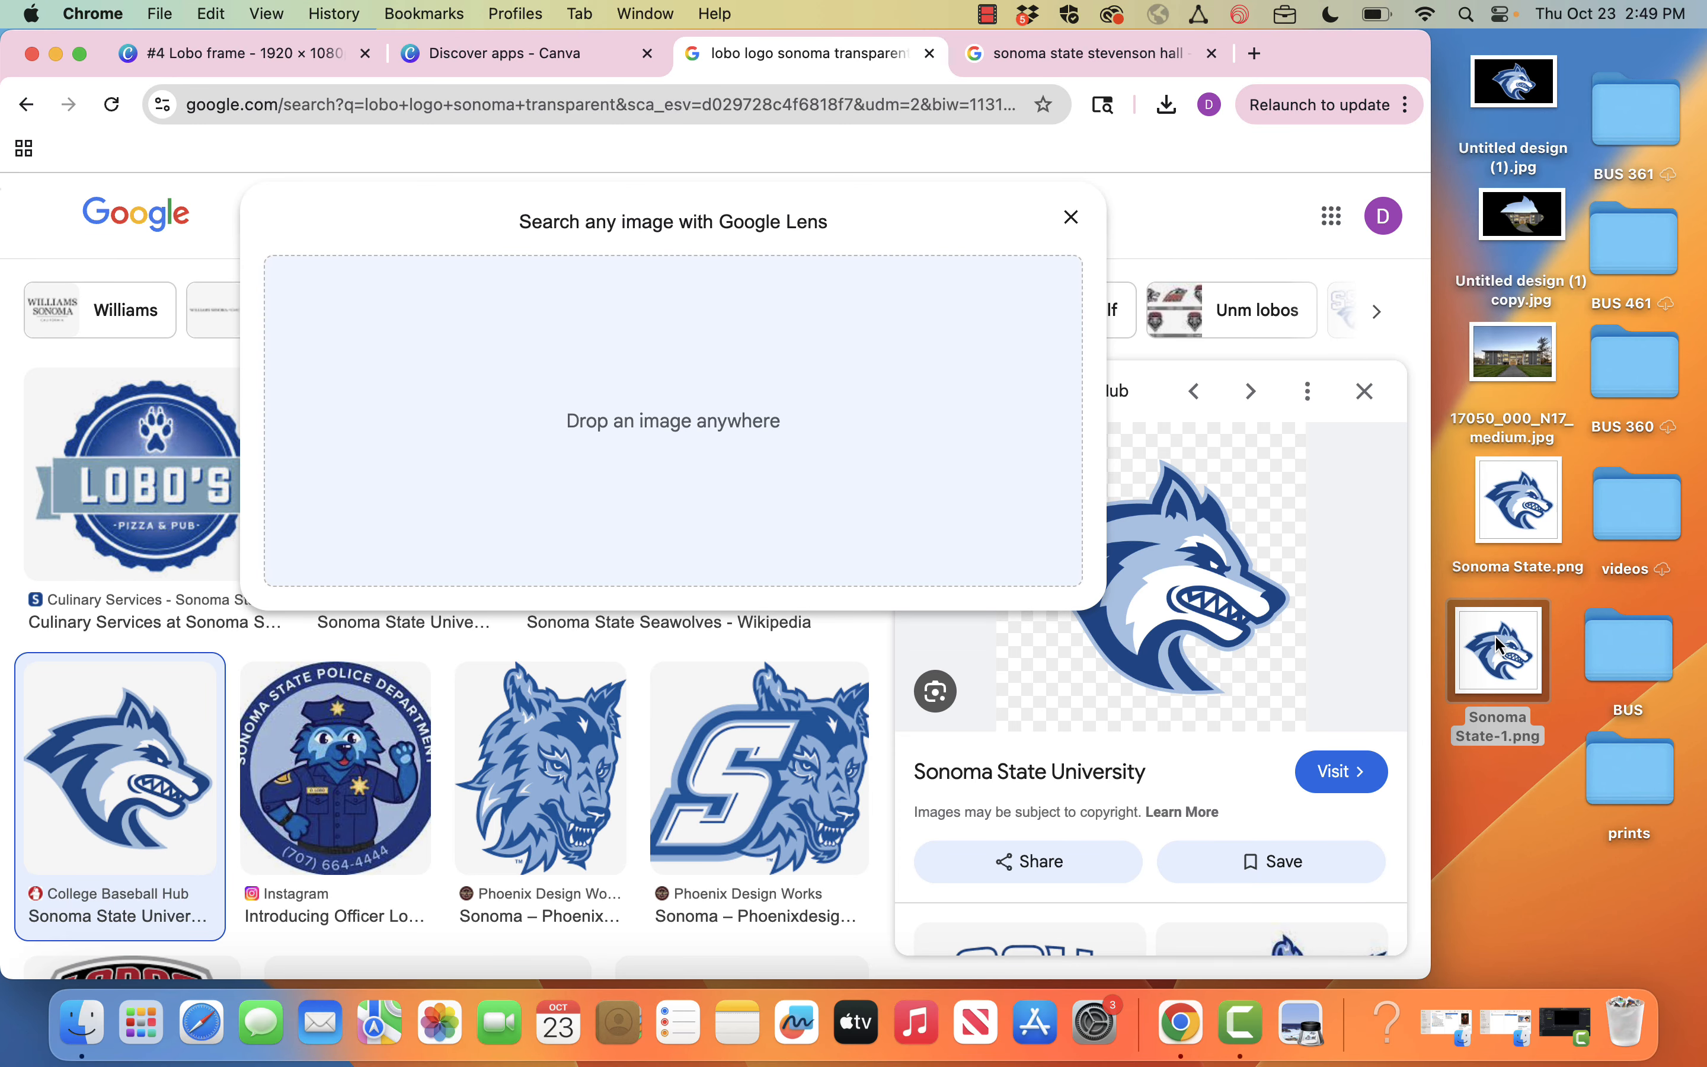
Step: Check the size filters in the "sonoma state stevenson hall" image results and save the EHDD Architecture building photo to the desktop
left_click(1080, 55)
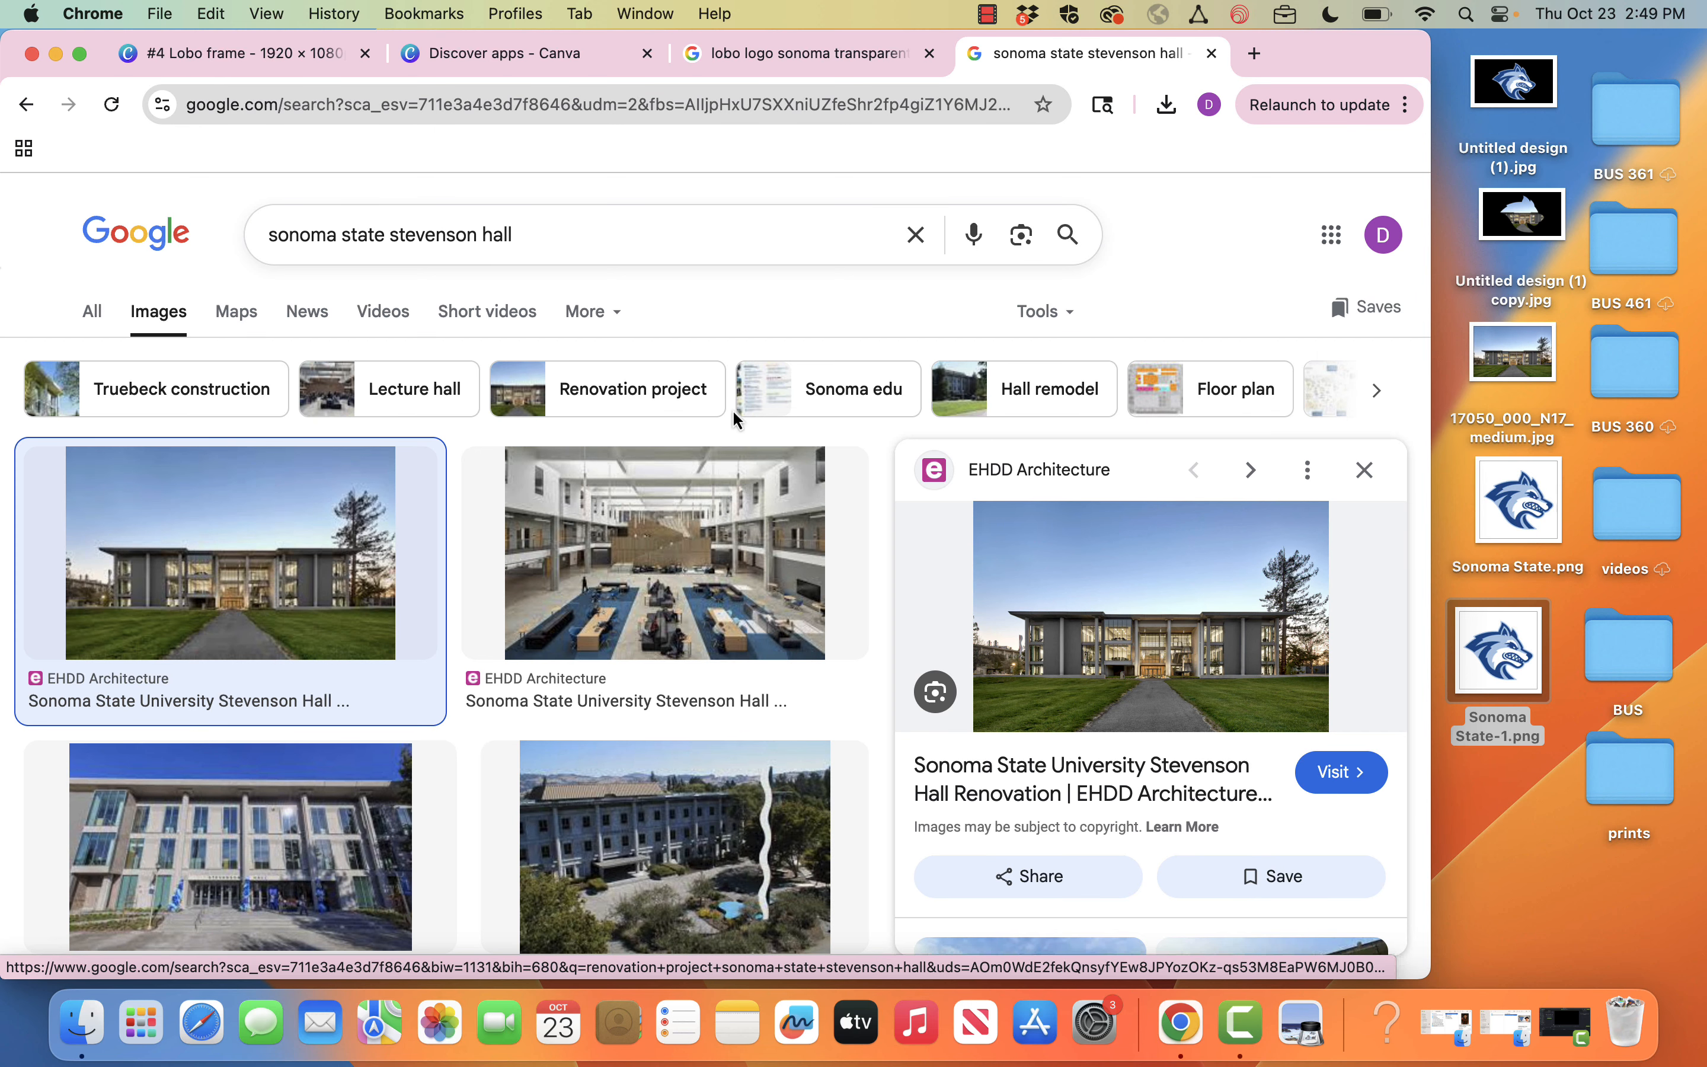
left_click(1069, 315)
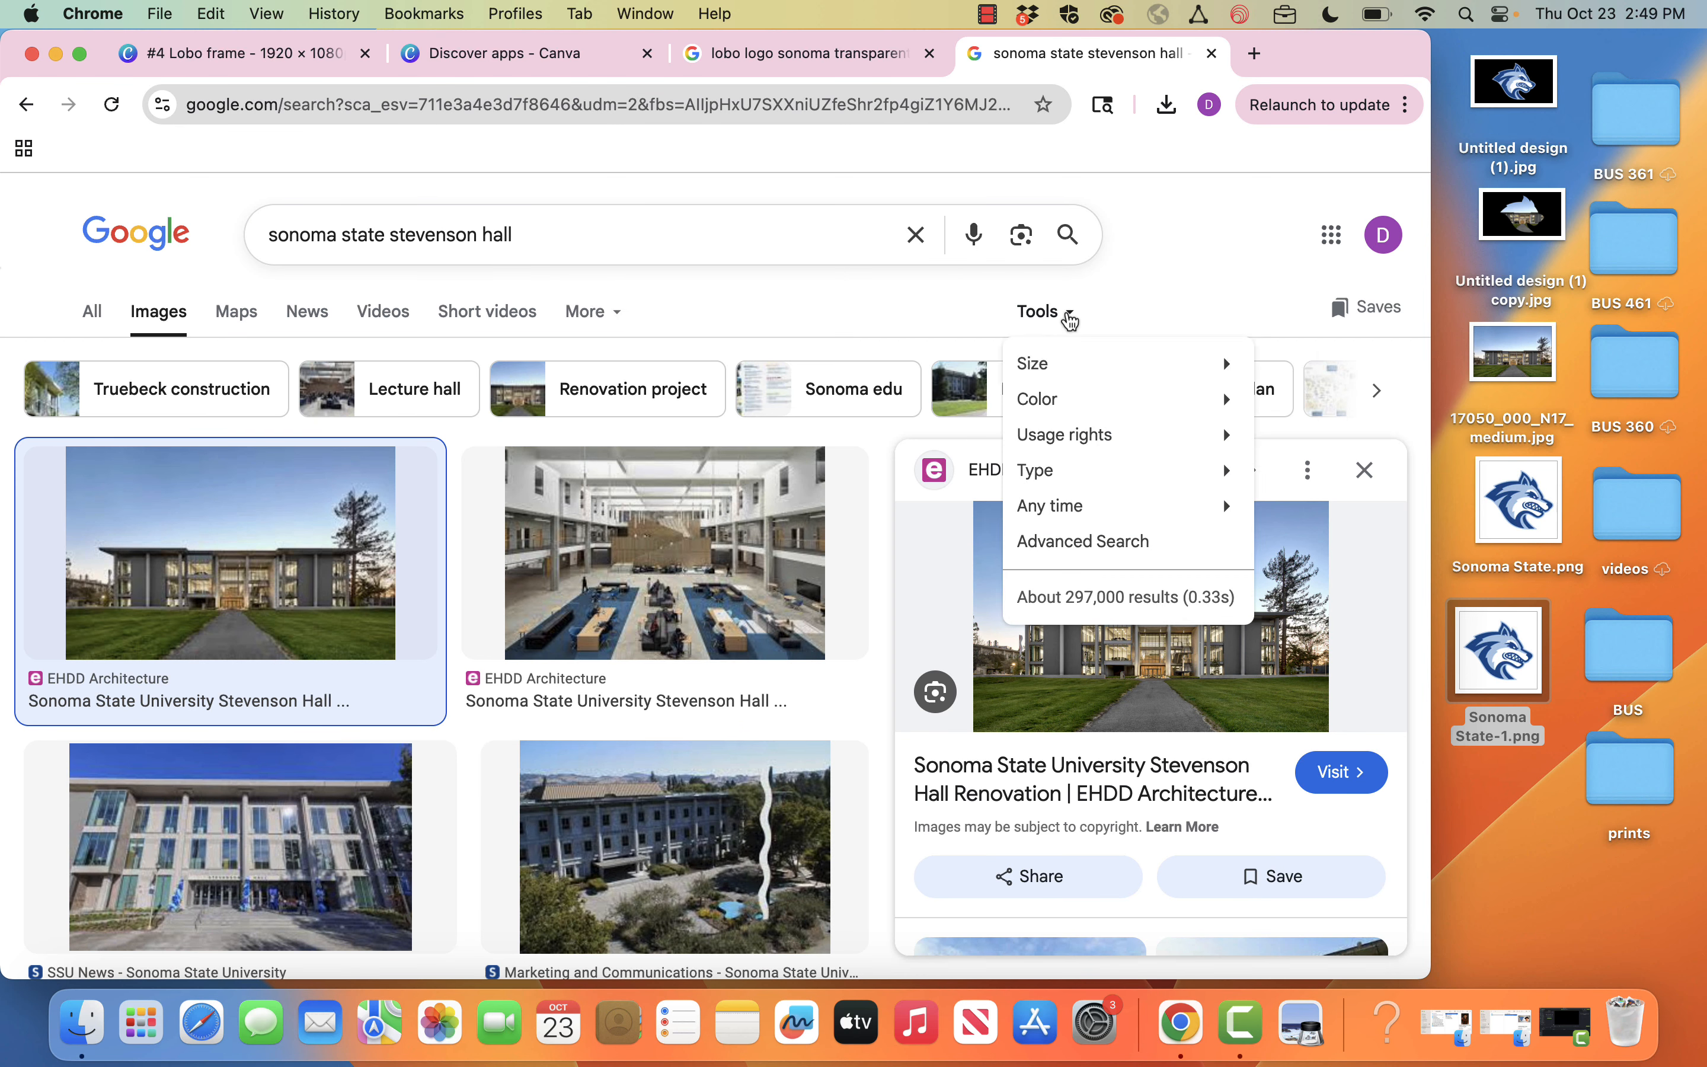
mouse_move(1051, 365)
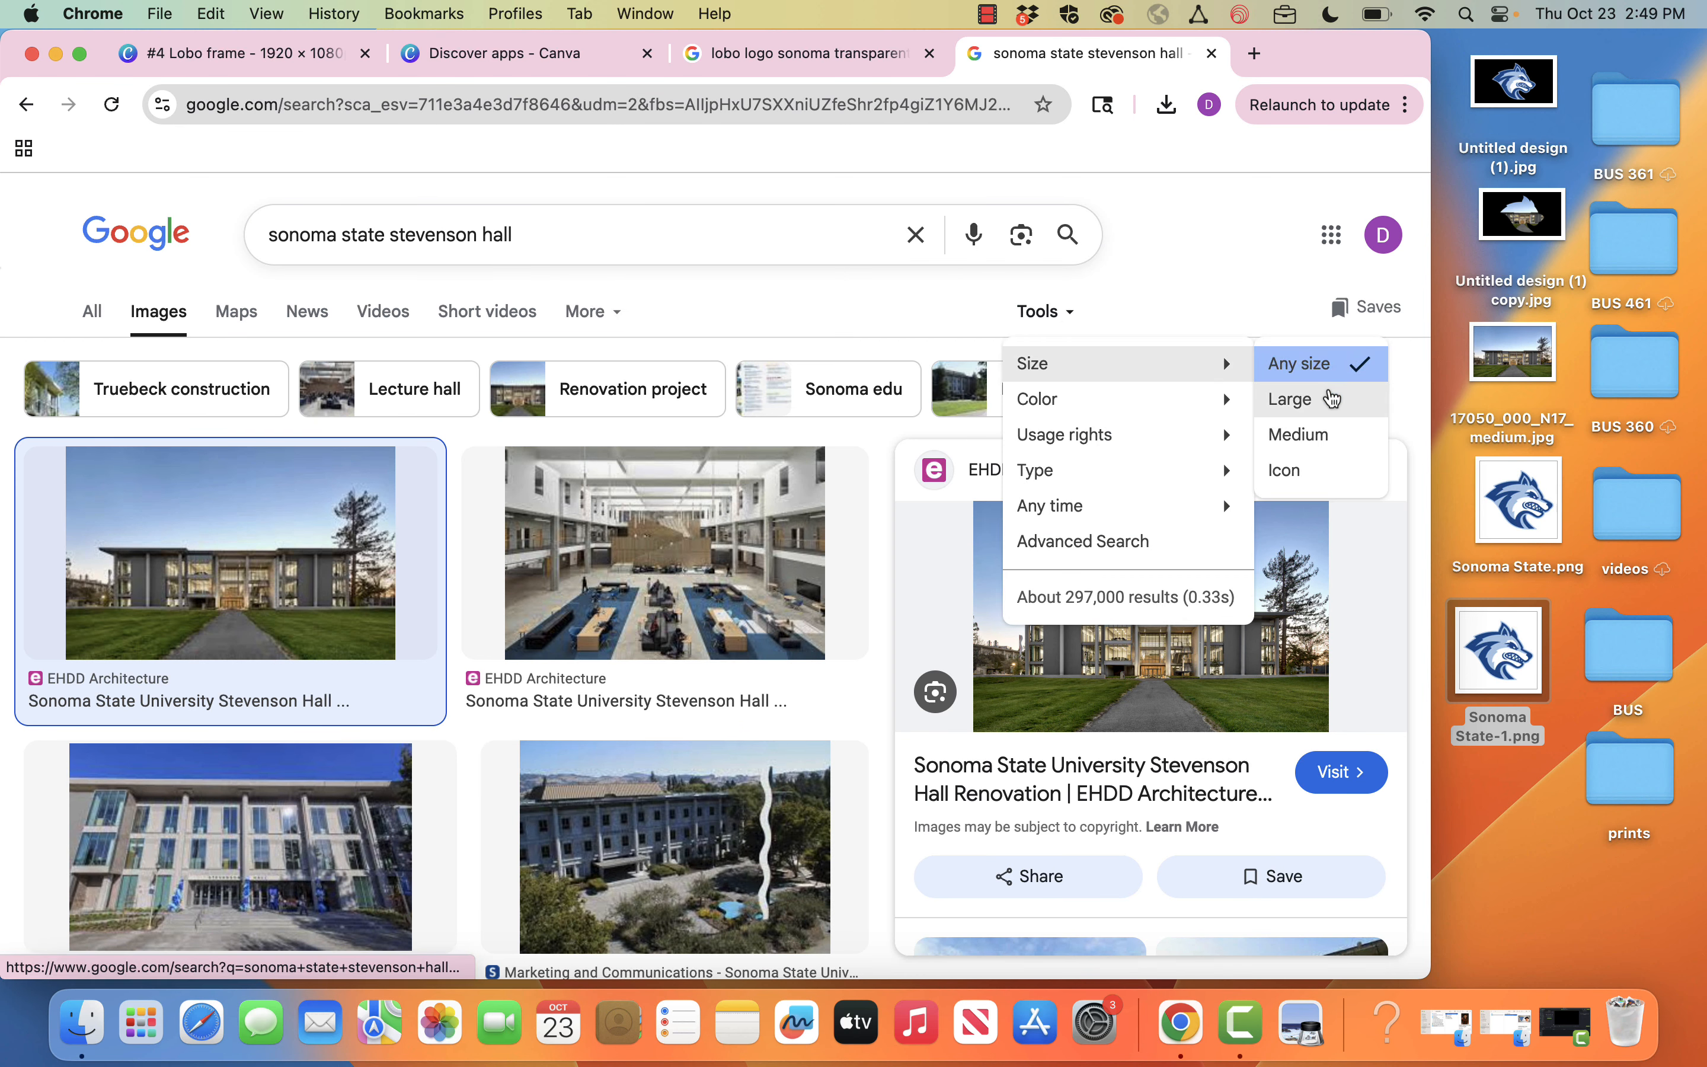
left_click(1158, 267)
left_click_drag(1168, 637, 1526, 842)
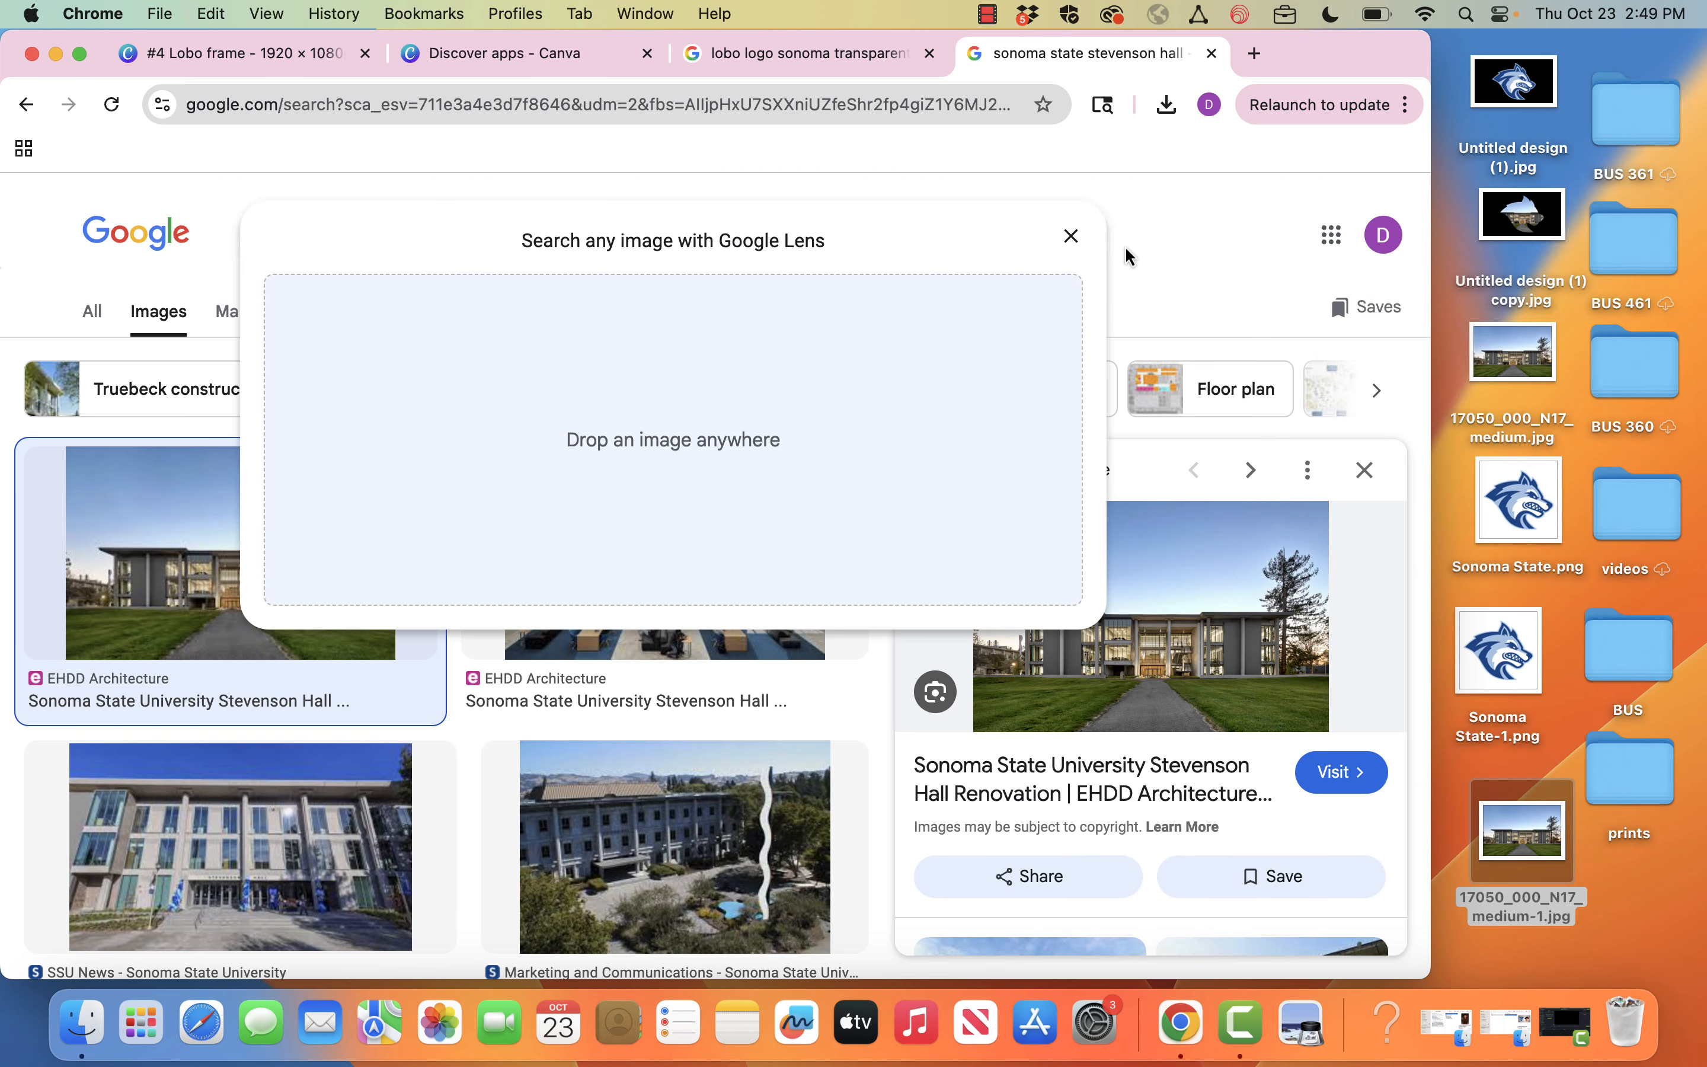
left_click(1073, 238)
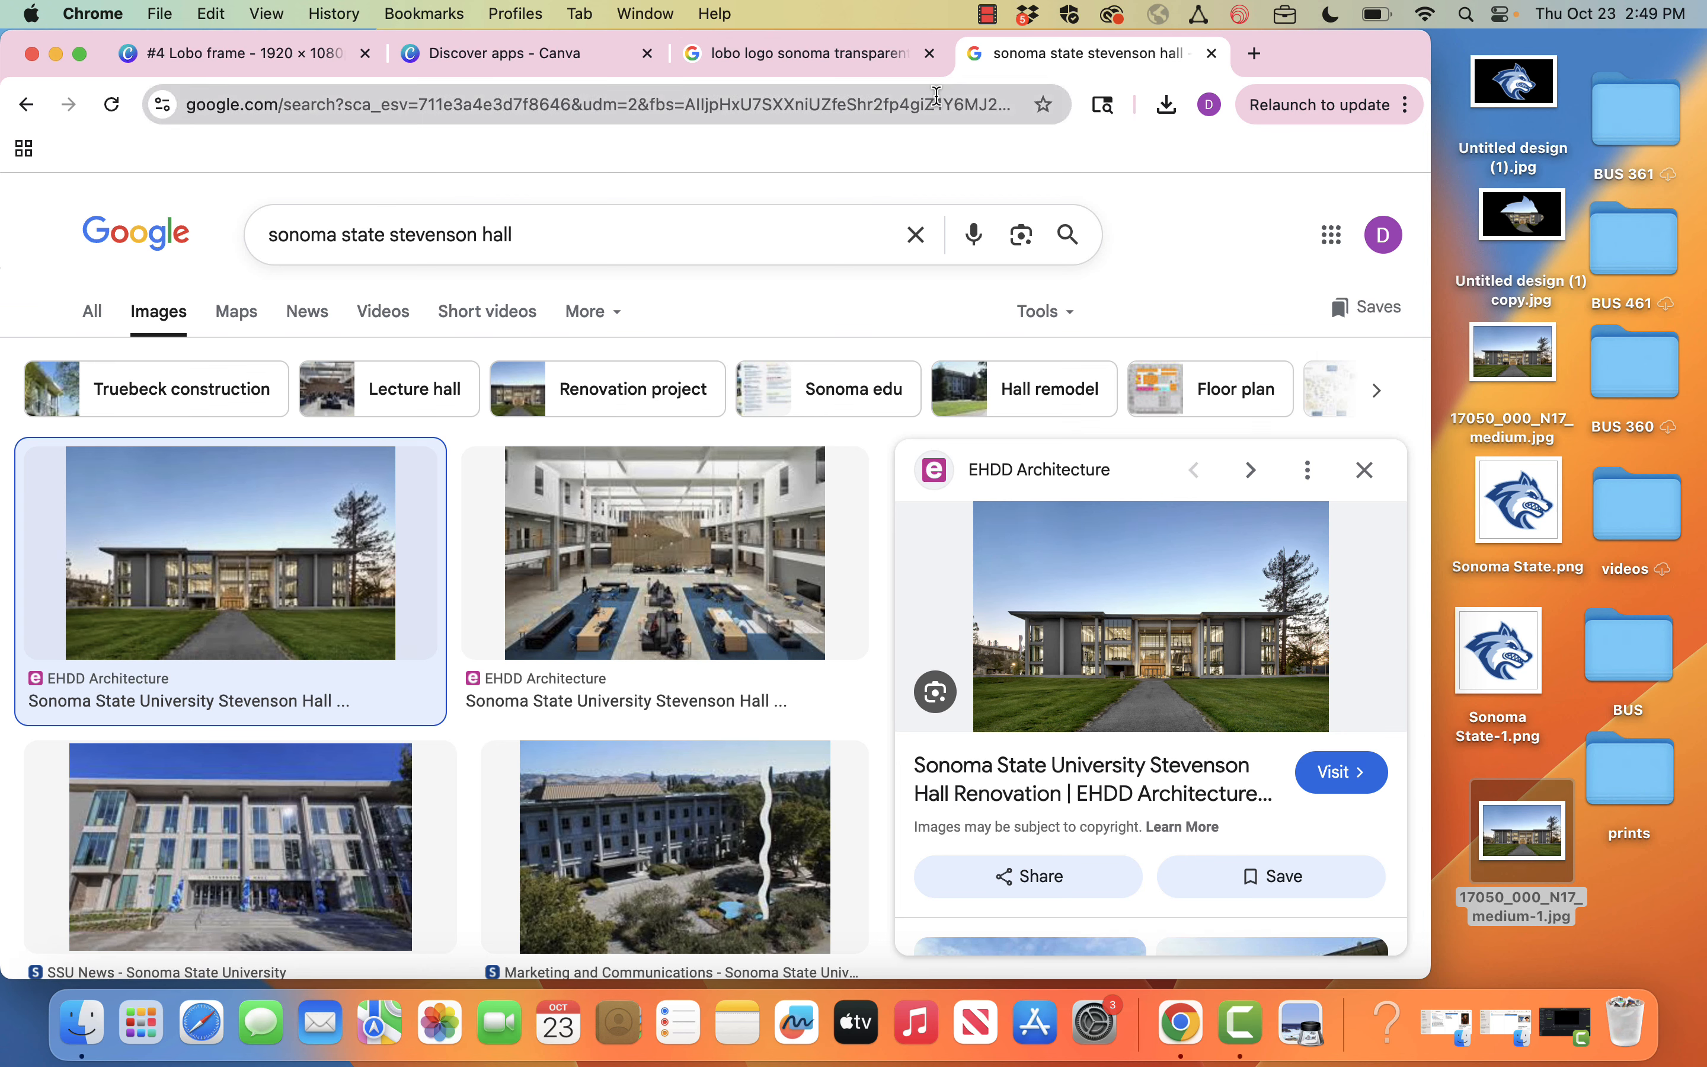
Step: Search Canva's app directory for "frame" and look over the listed frame apps
left_click(535, 49)
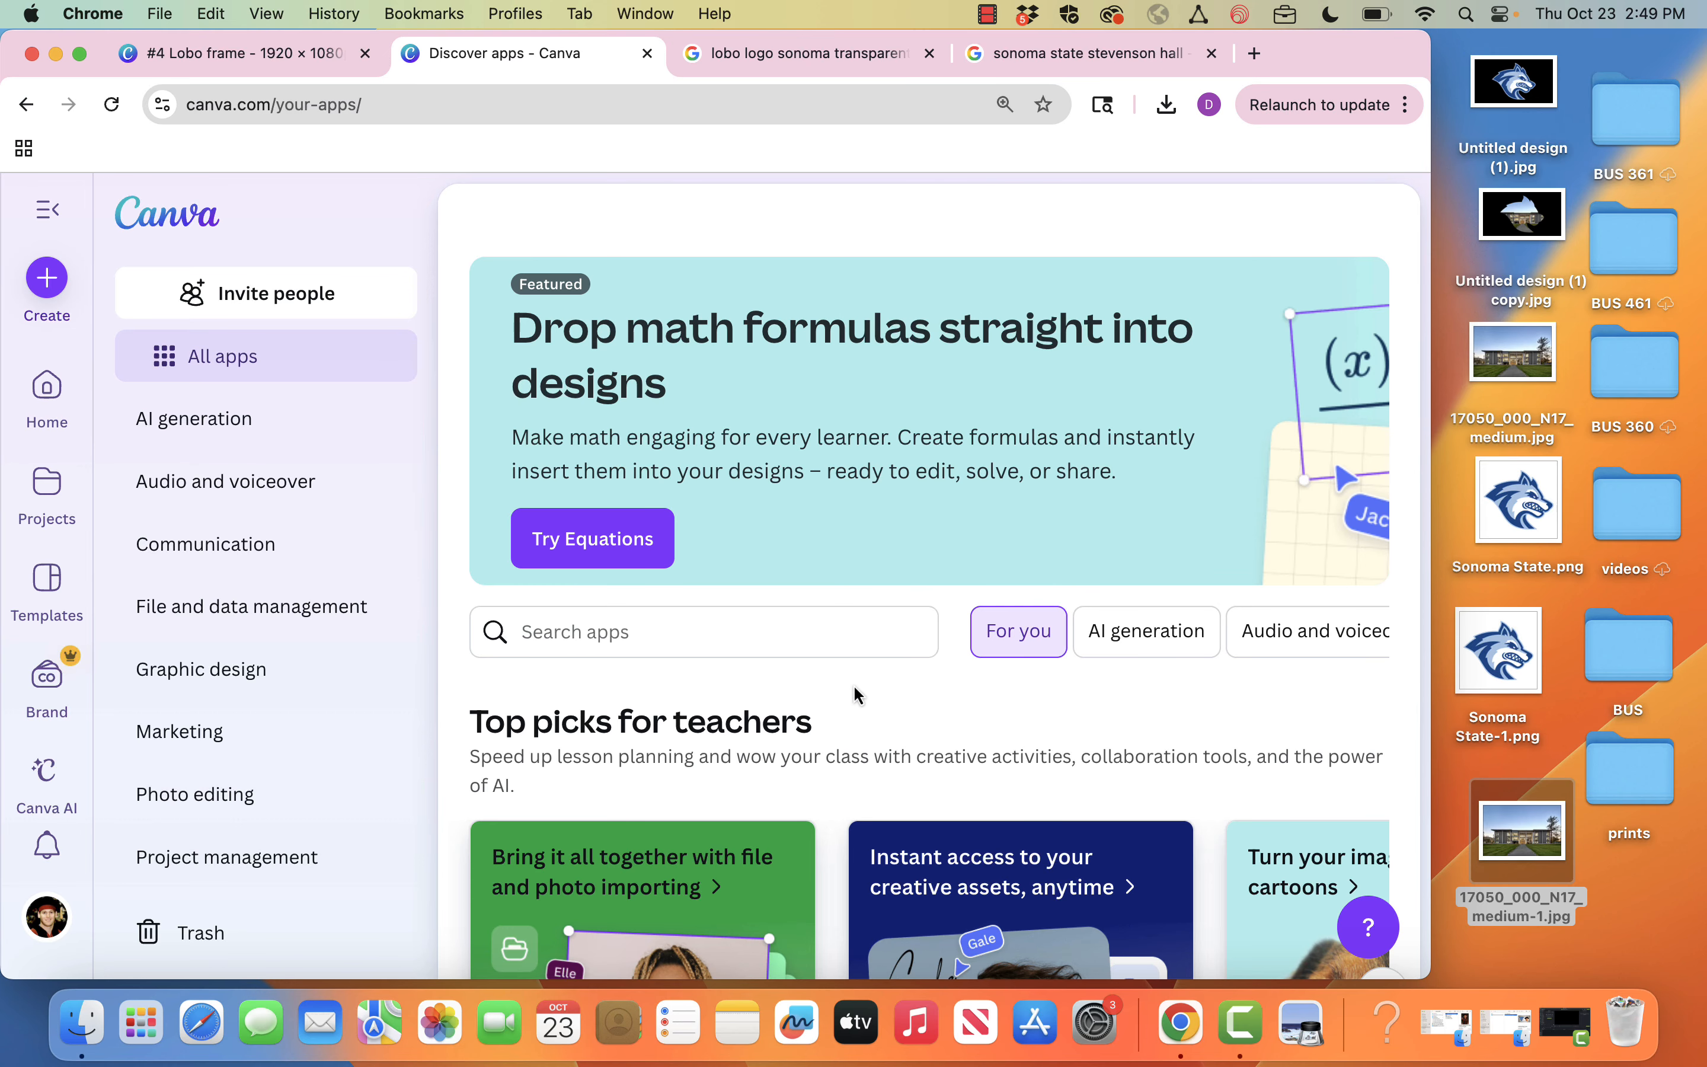
scroll(857, 699, "down", 5)
scroll(864, 709, "up", 5)
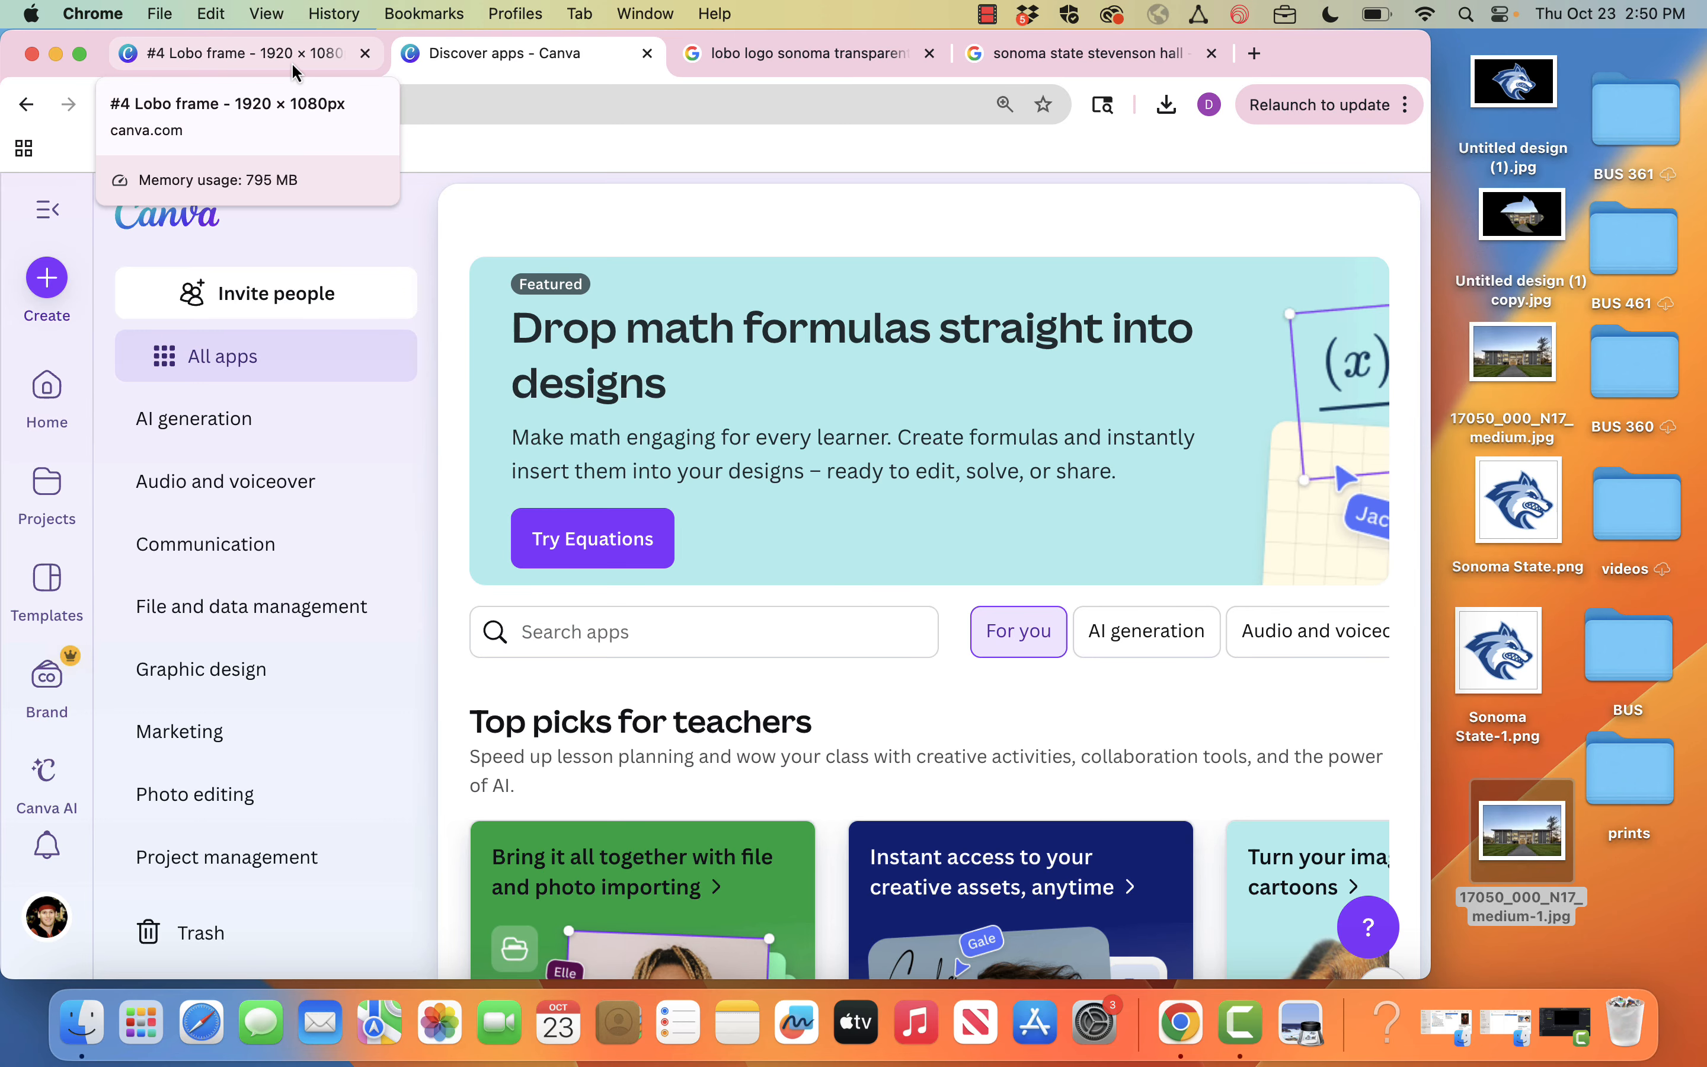
left_click(570, 614)
type("frame")
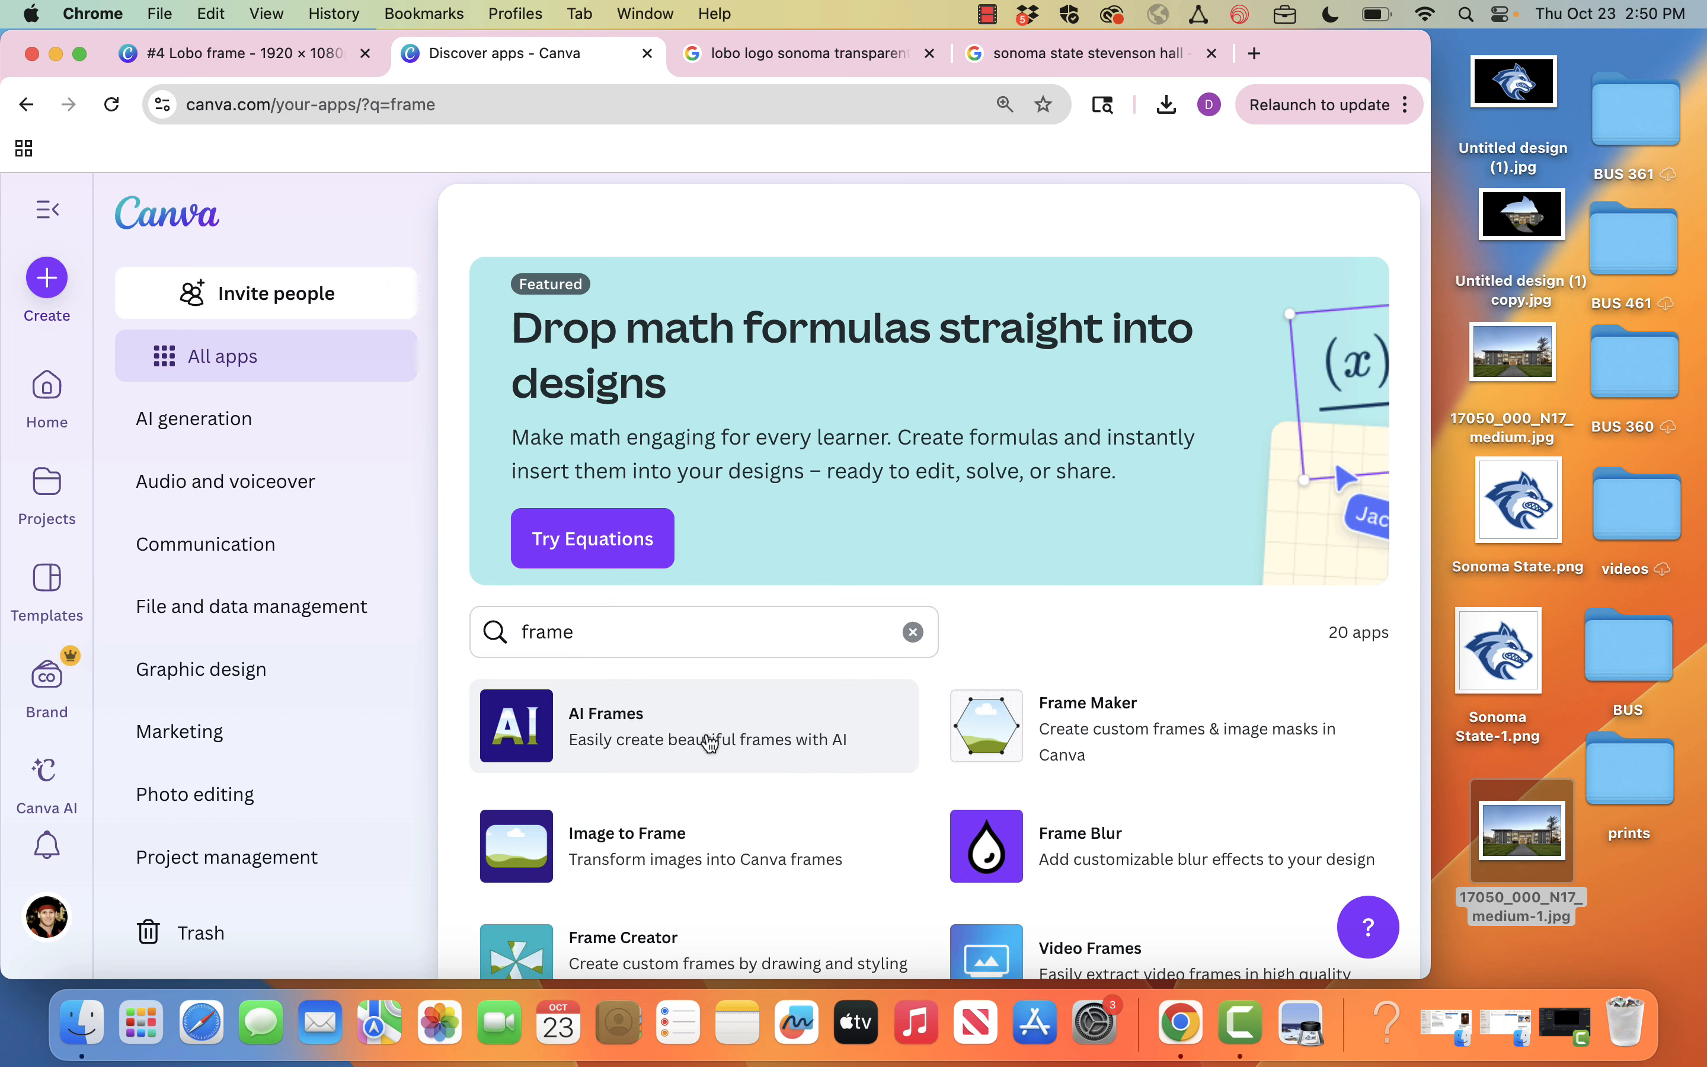
scroll(745, 895, "down", 1)
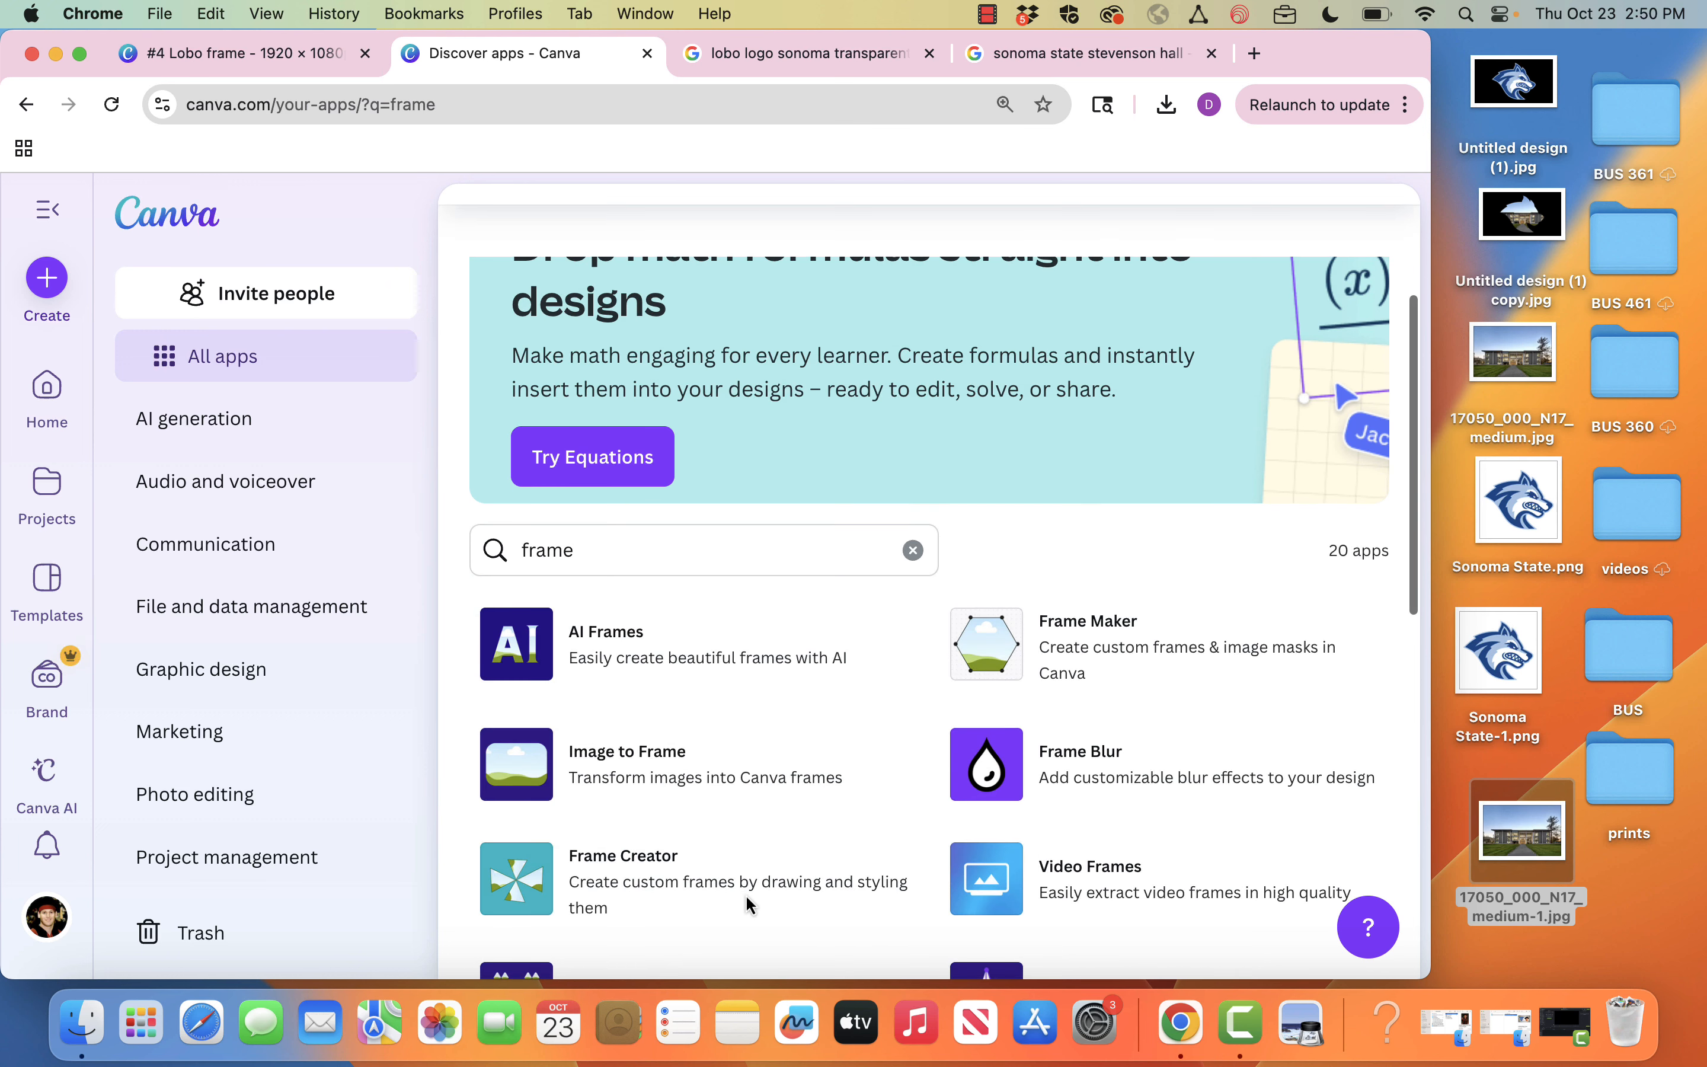
scroll(748, 900, "up", 1)
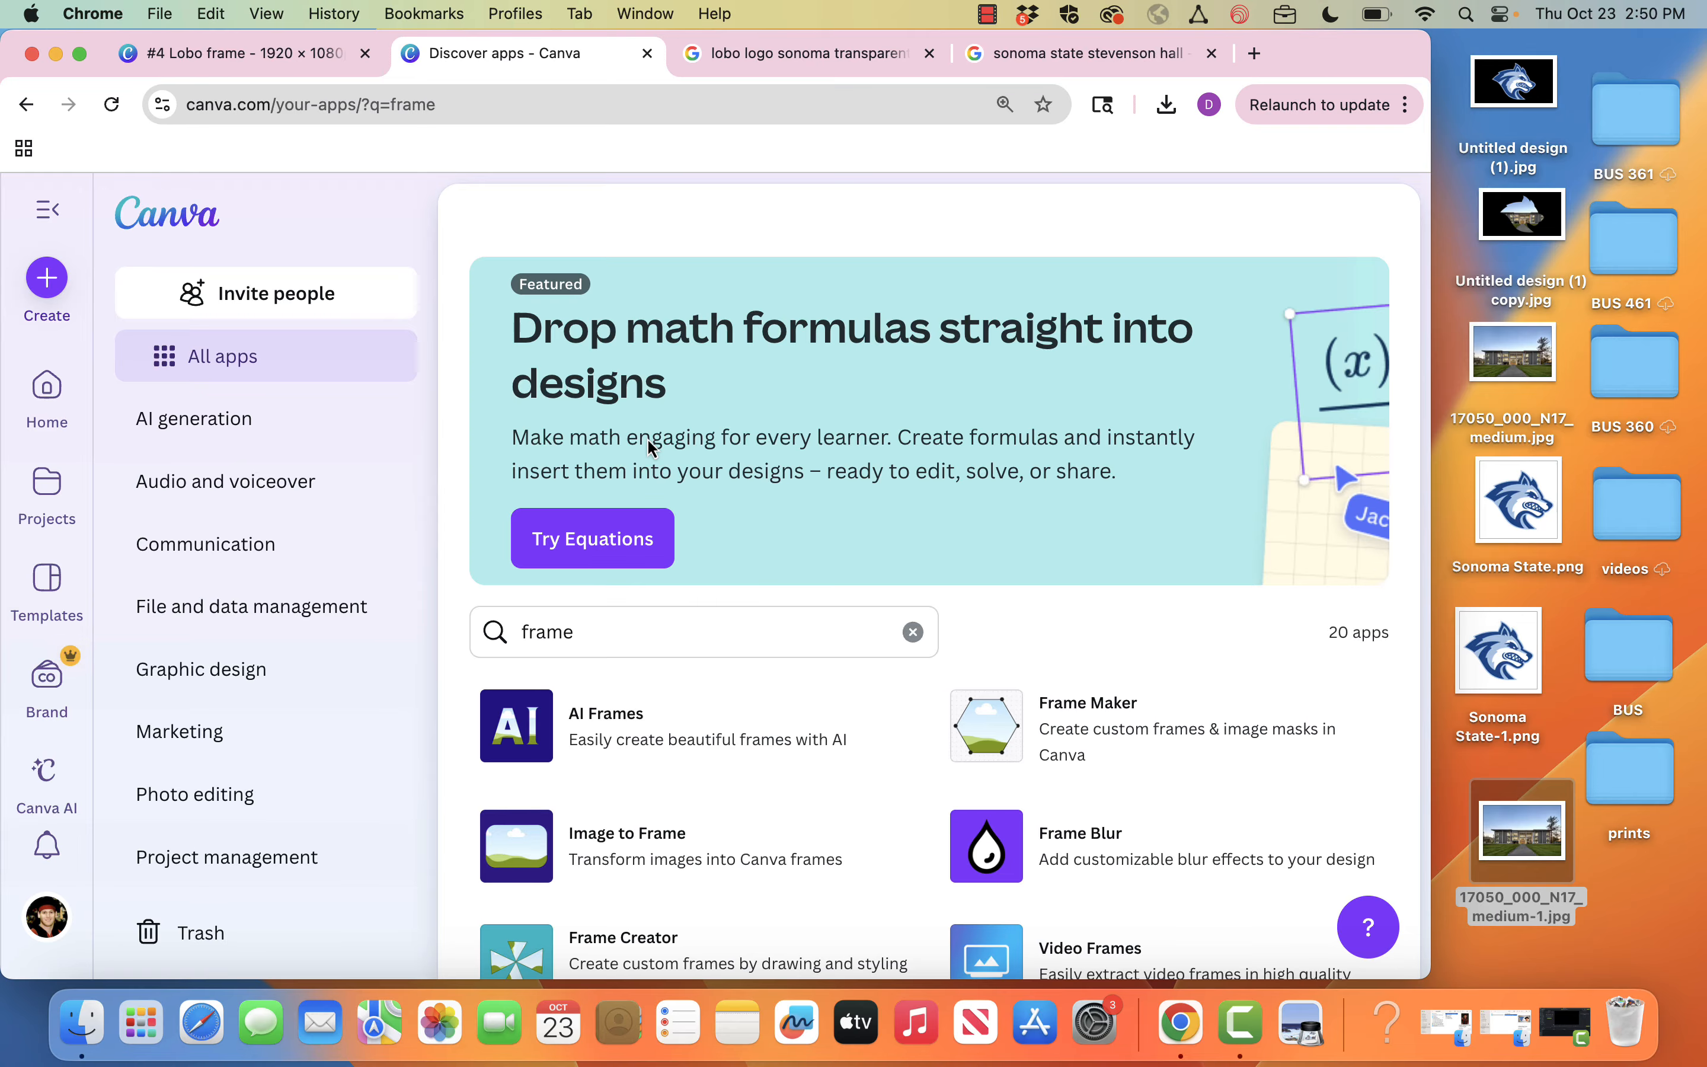
Step: From the #4 Lobo frame design, create a new blank design with the recent custom size 1920 × 1080 px
left_click(325, 56)
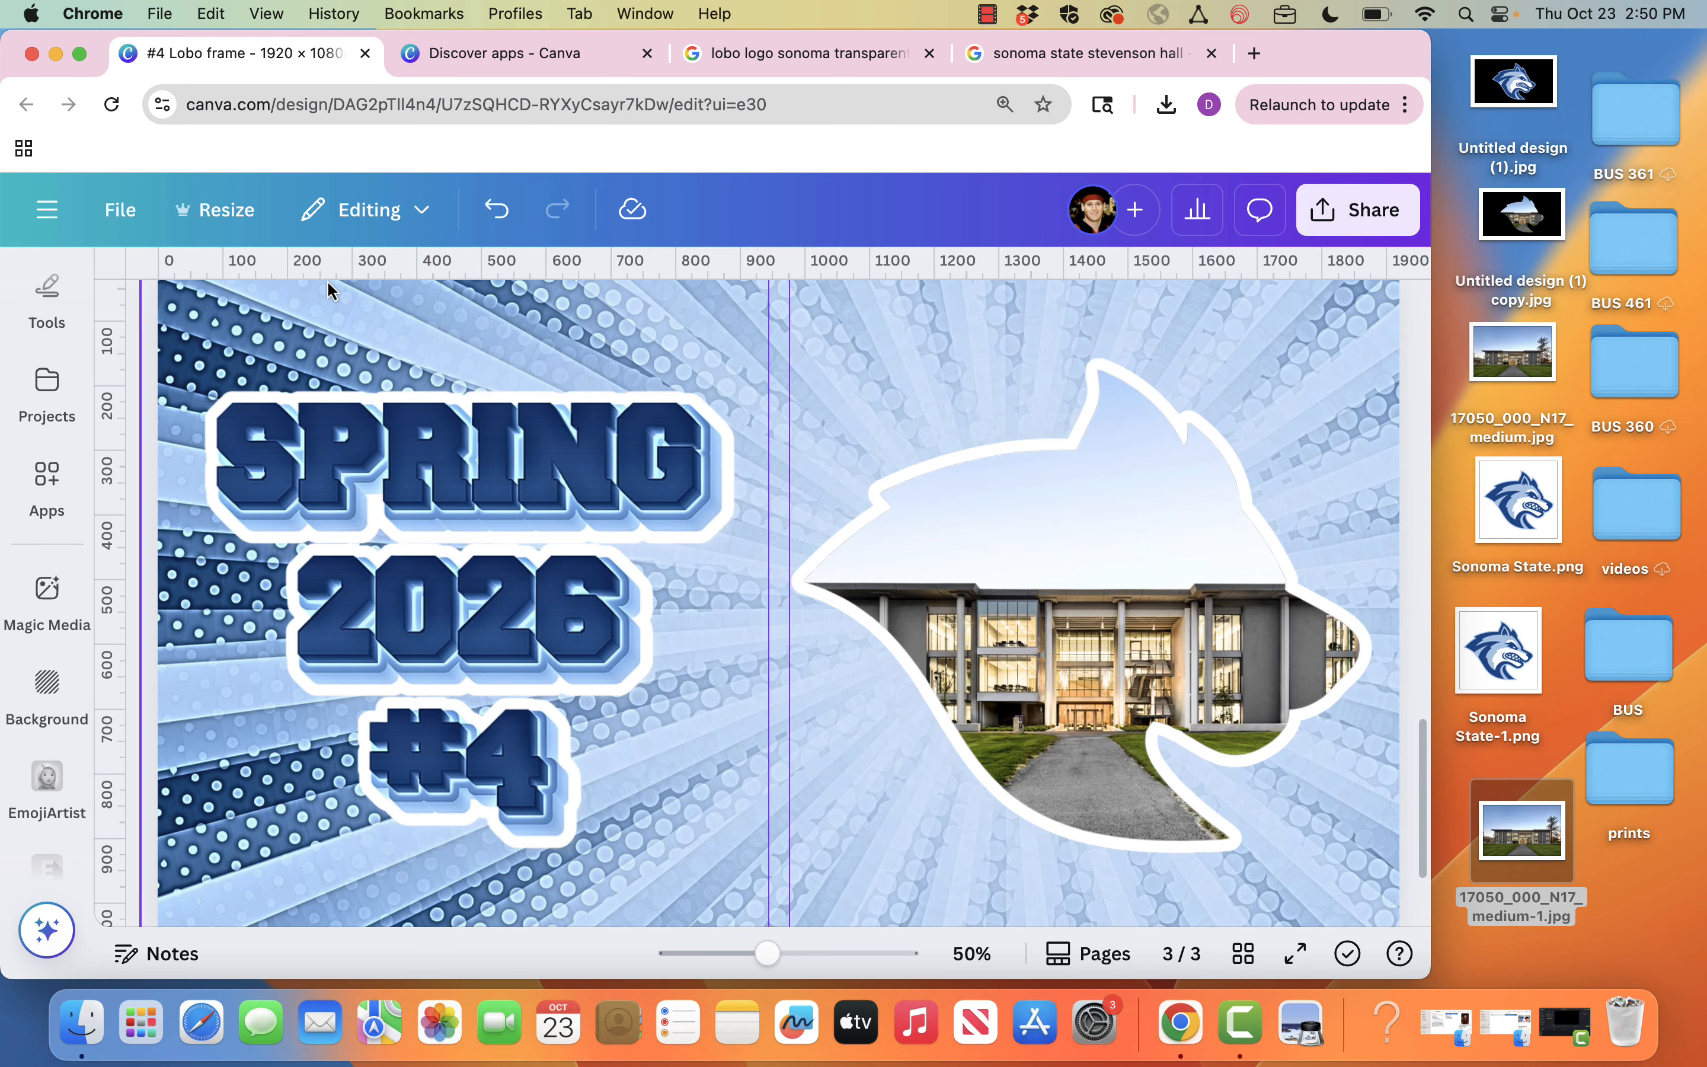
left_click(48, 207)
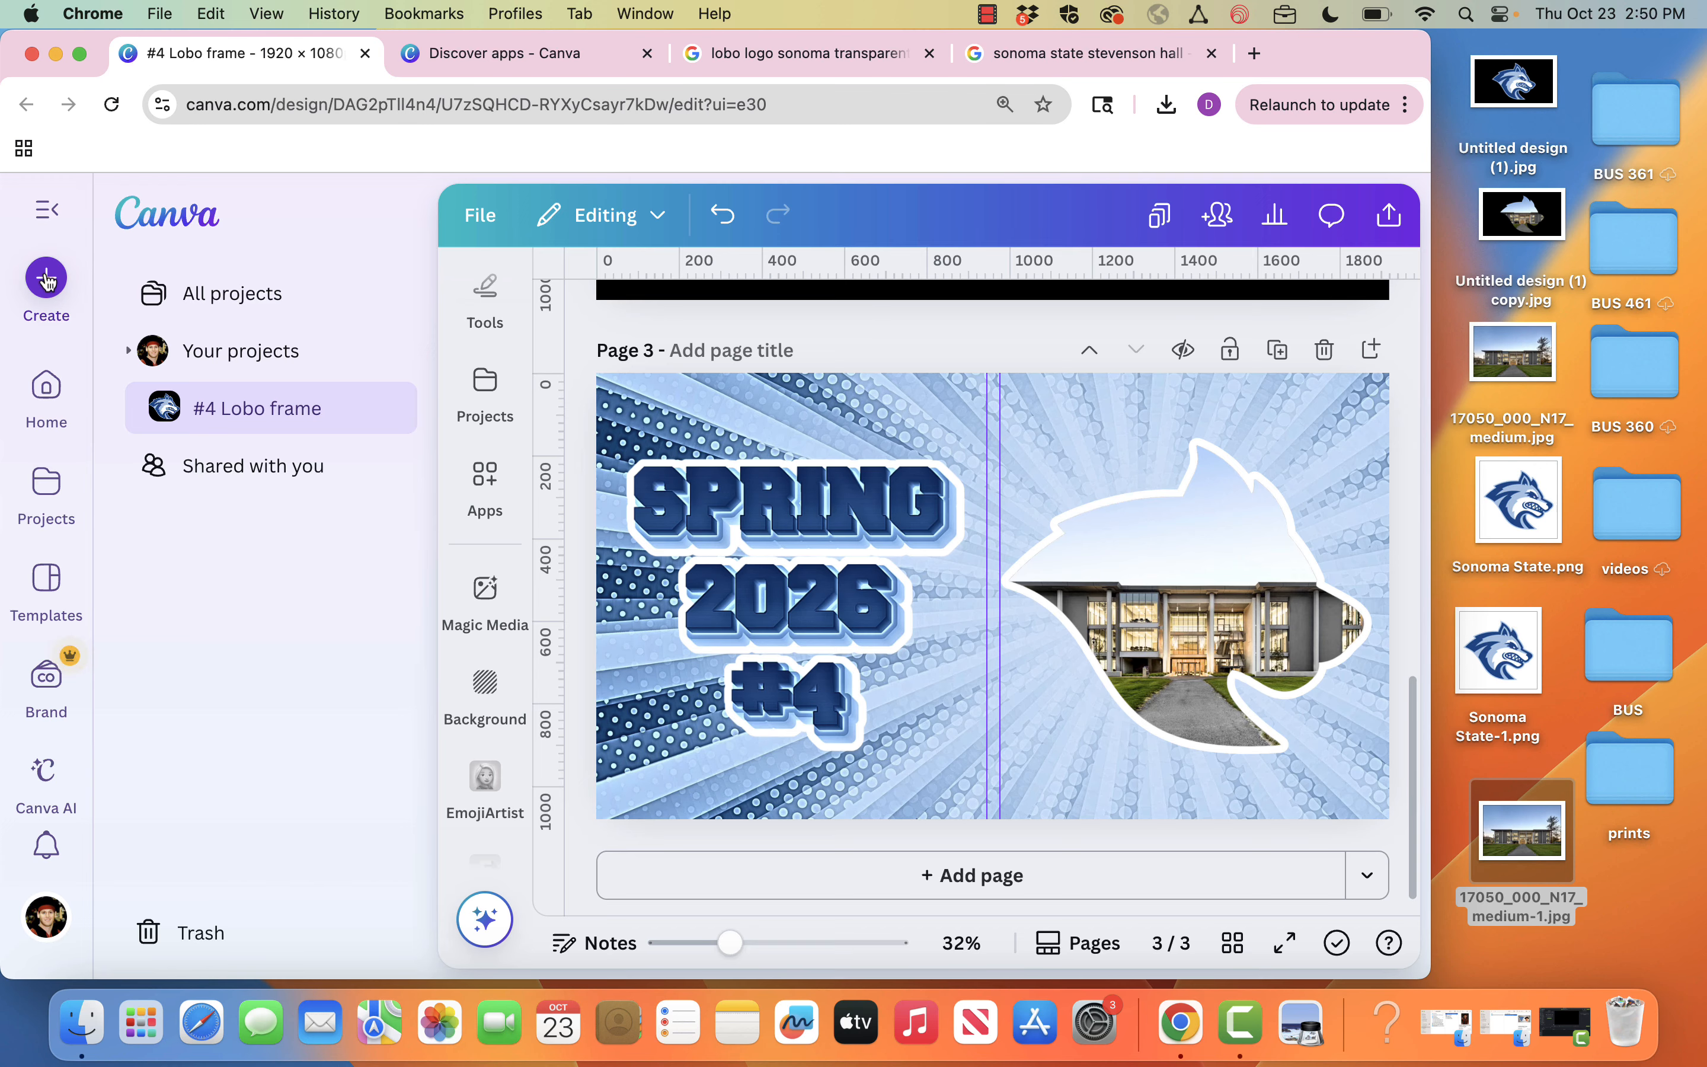
left_click(46, 277)
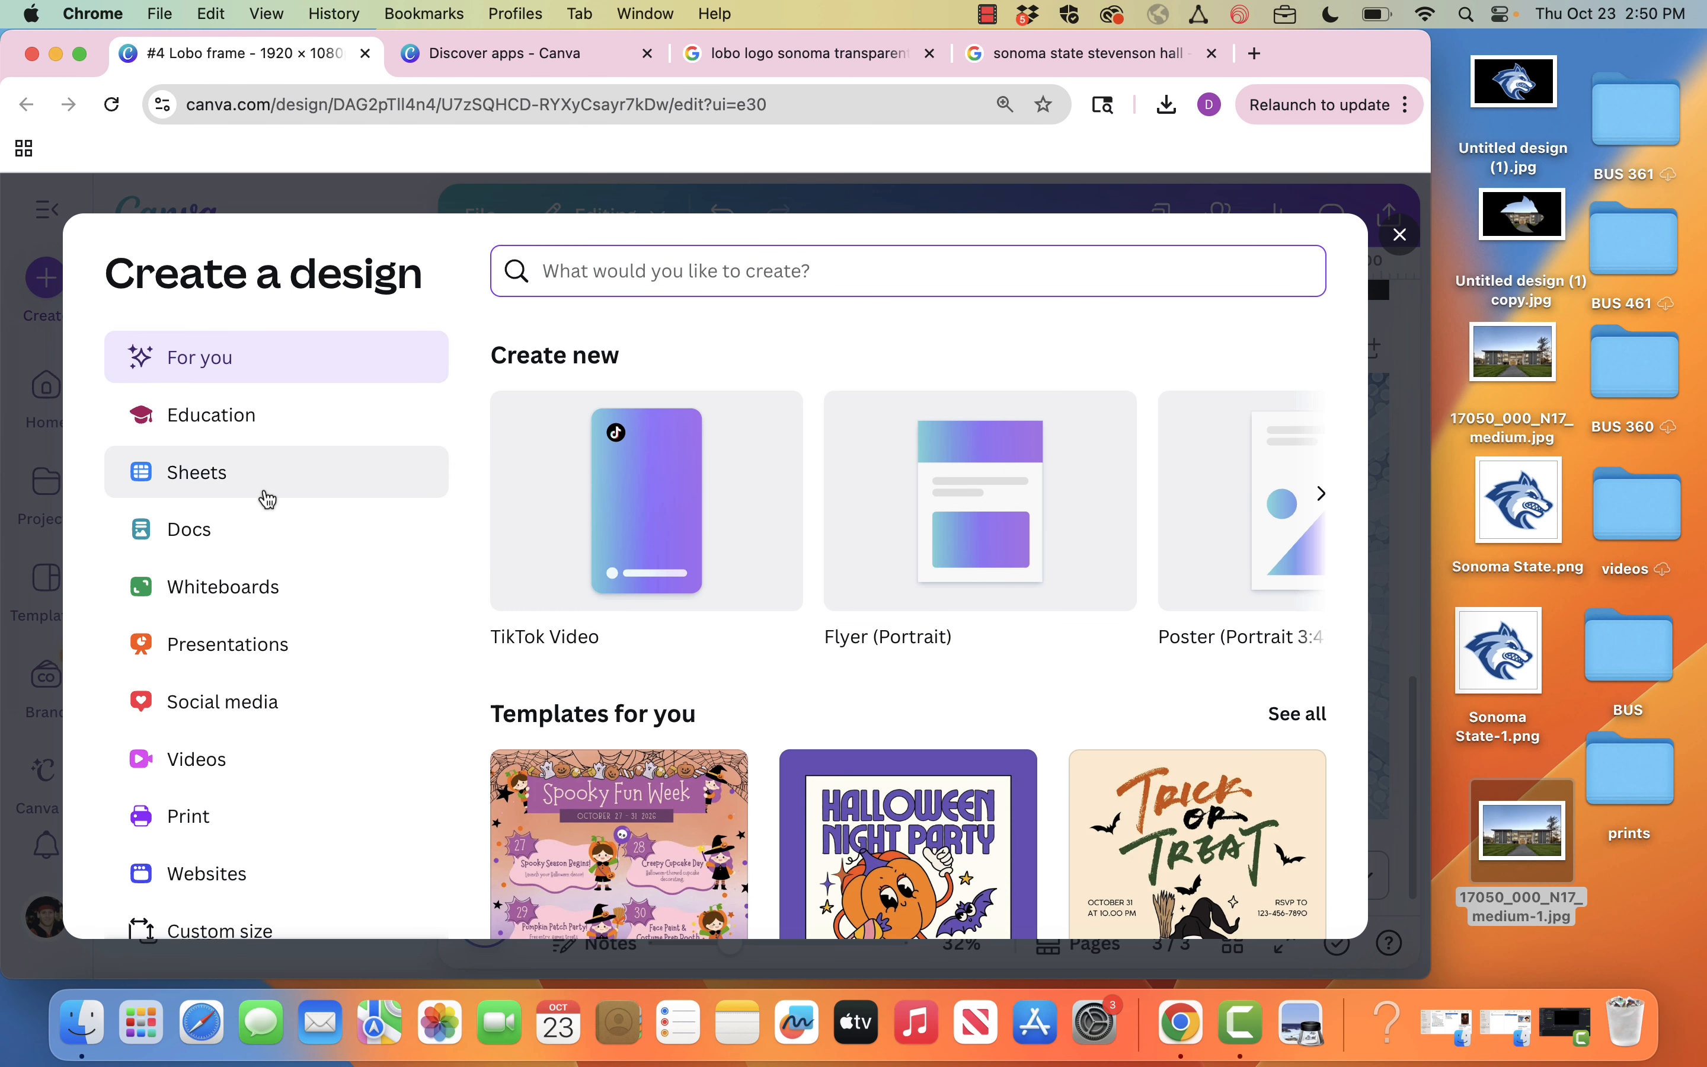
scroll(228, 774, "down", 3)
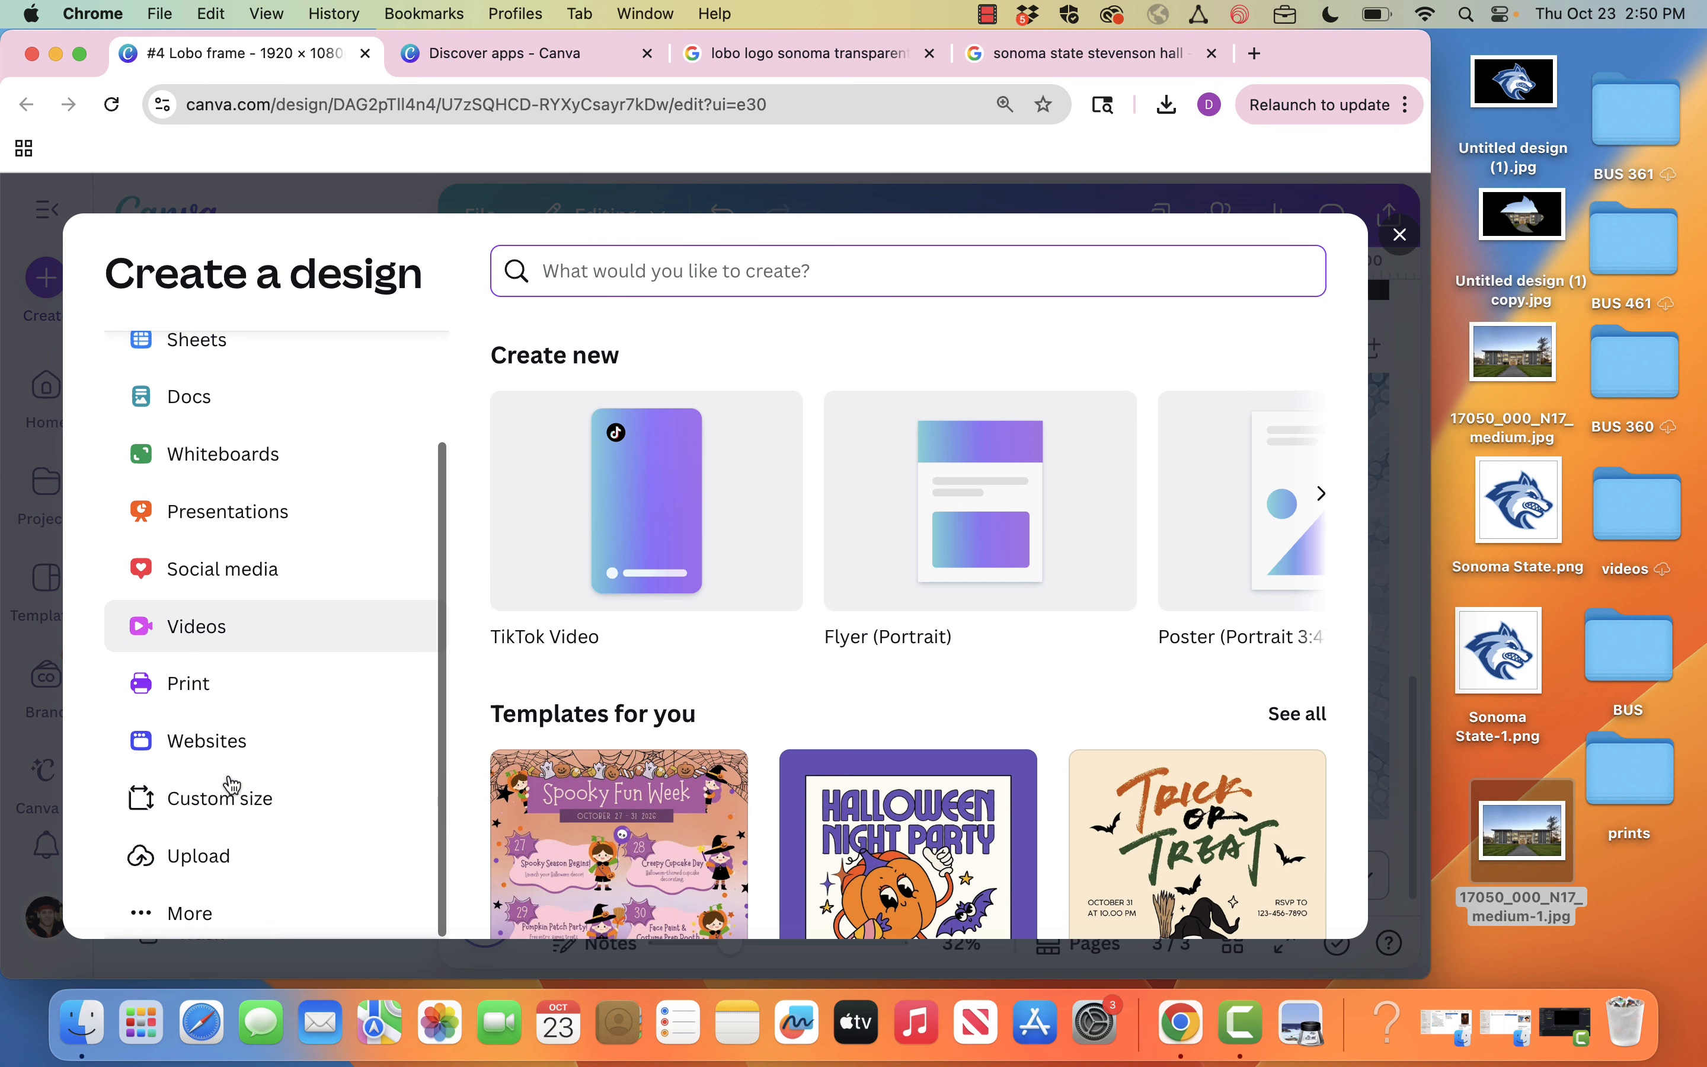
left_click(232, 819)
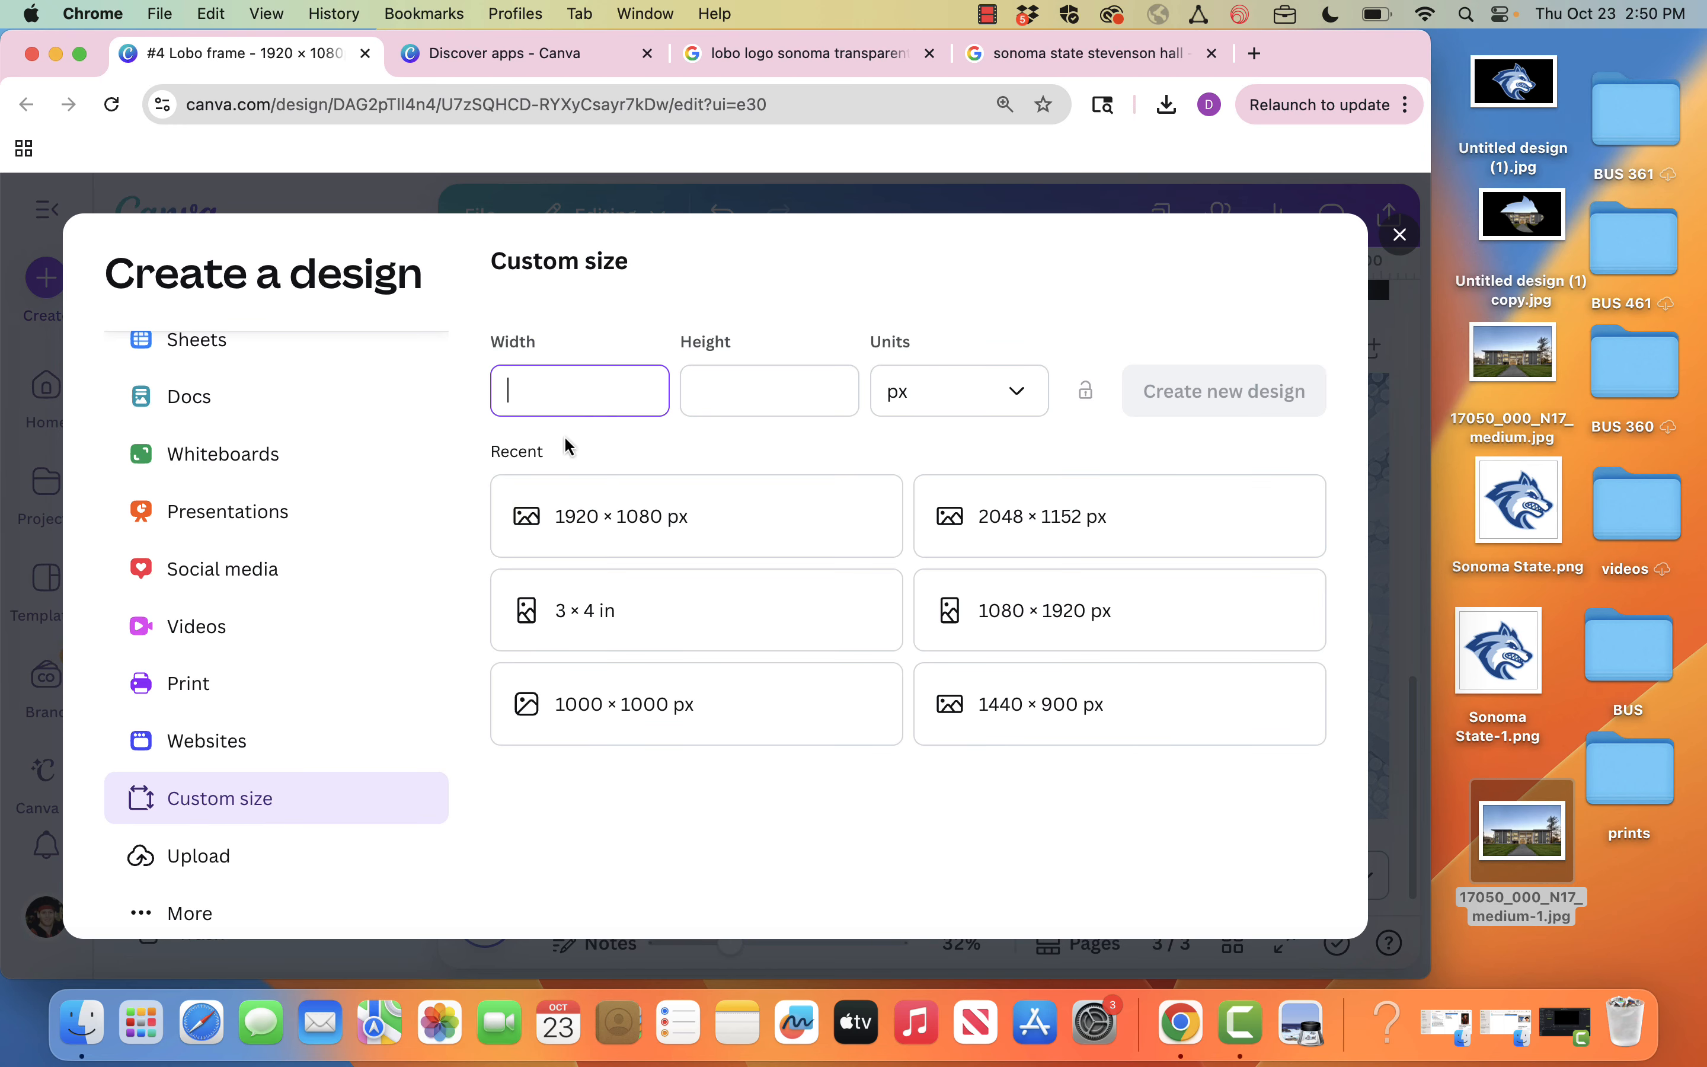
left_click(718, 532)
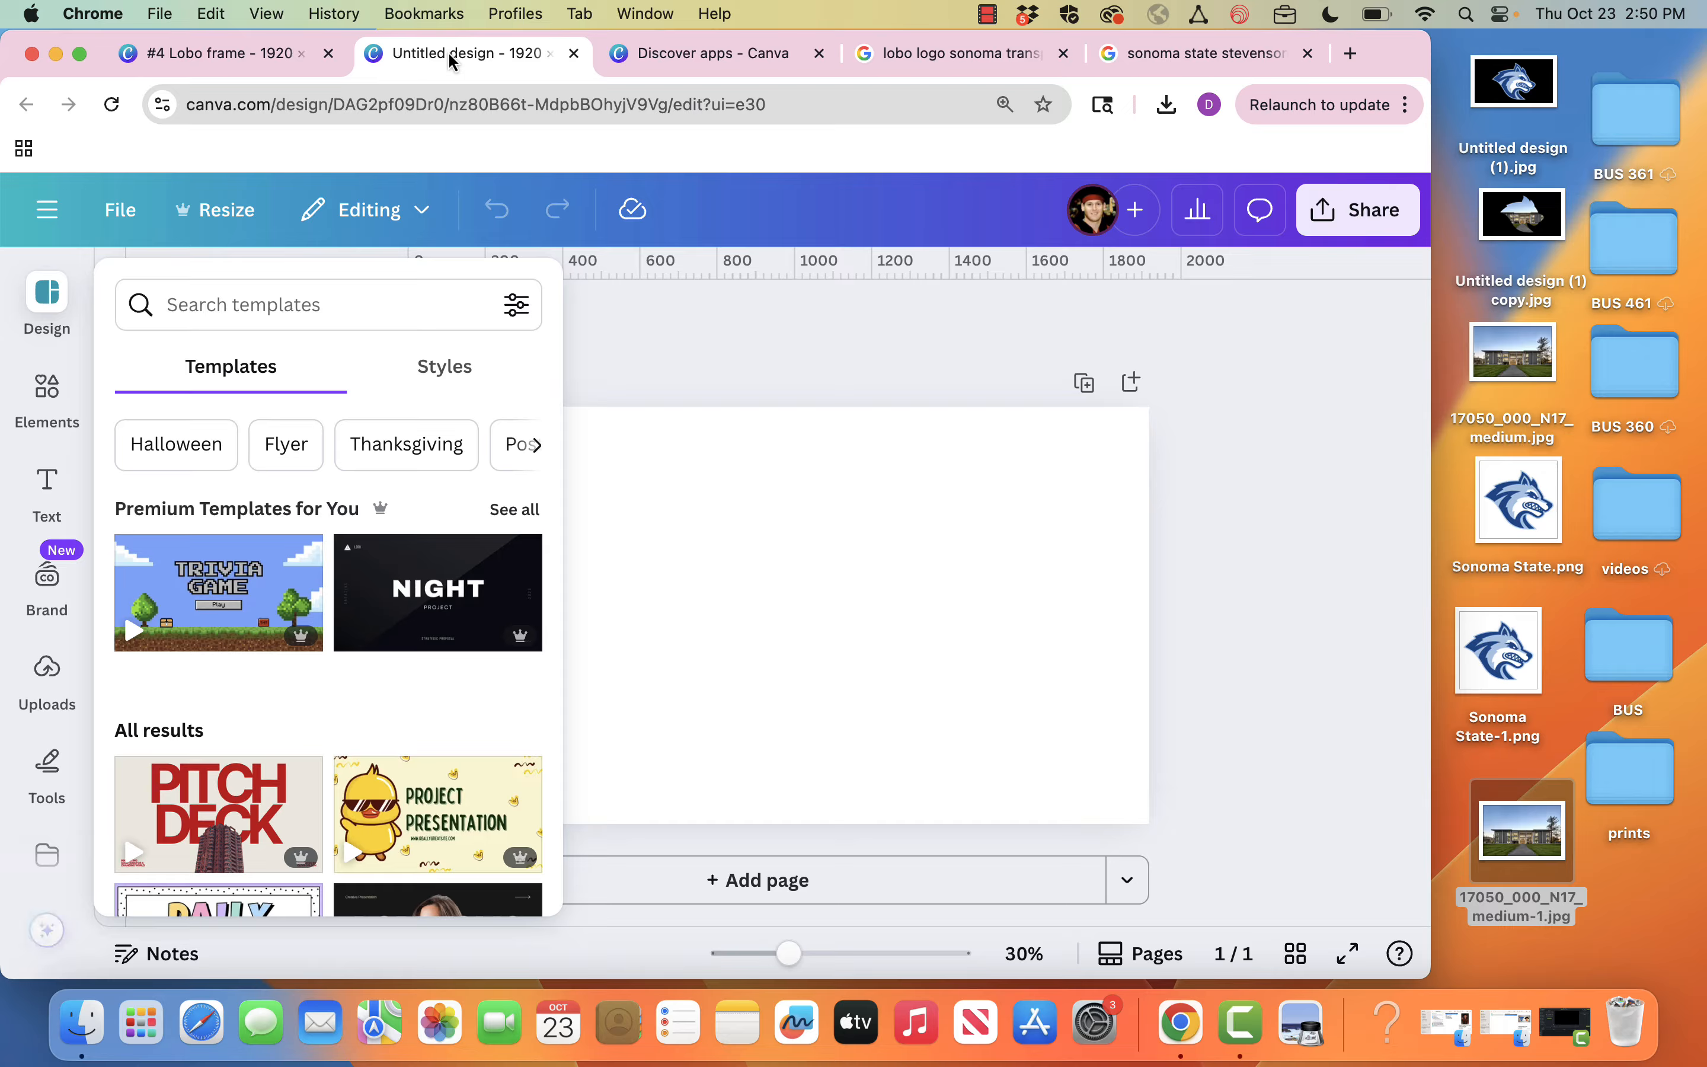
Step: Rename the new untitled design as "#4 demo"
left_click(120, 210)
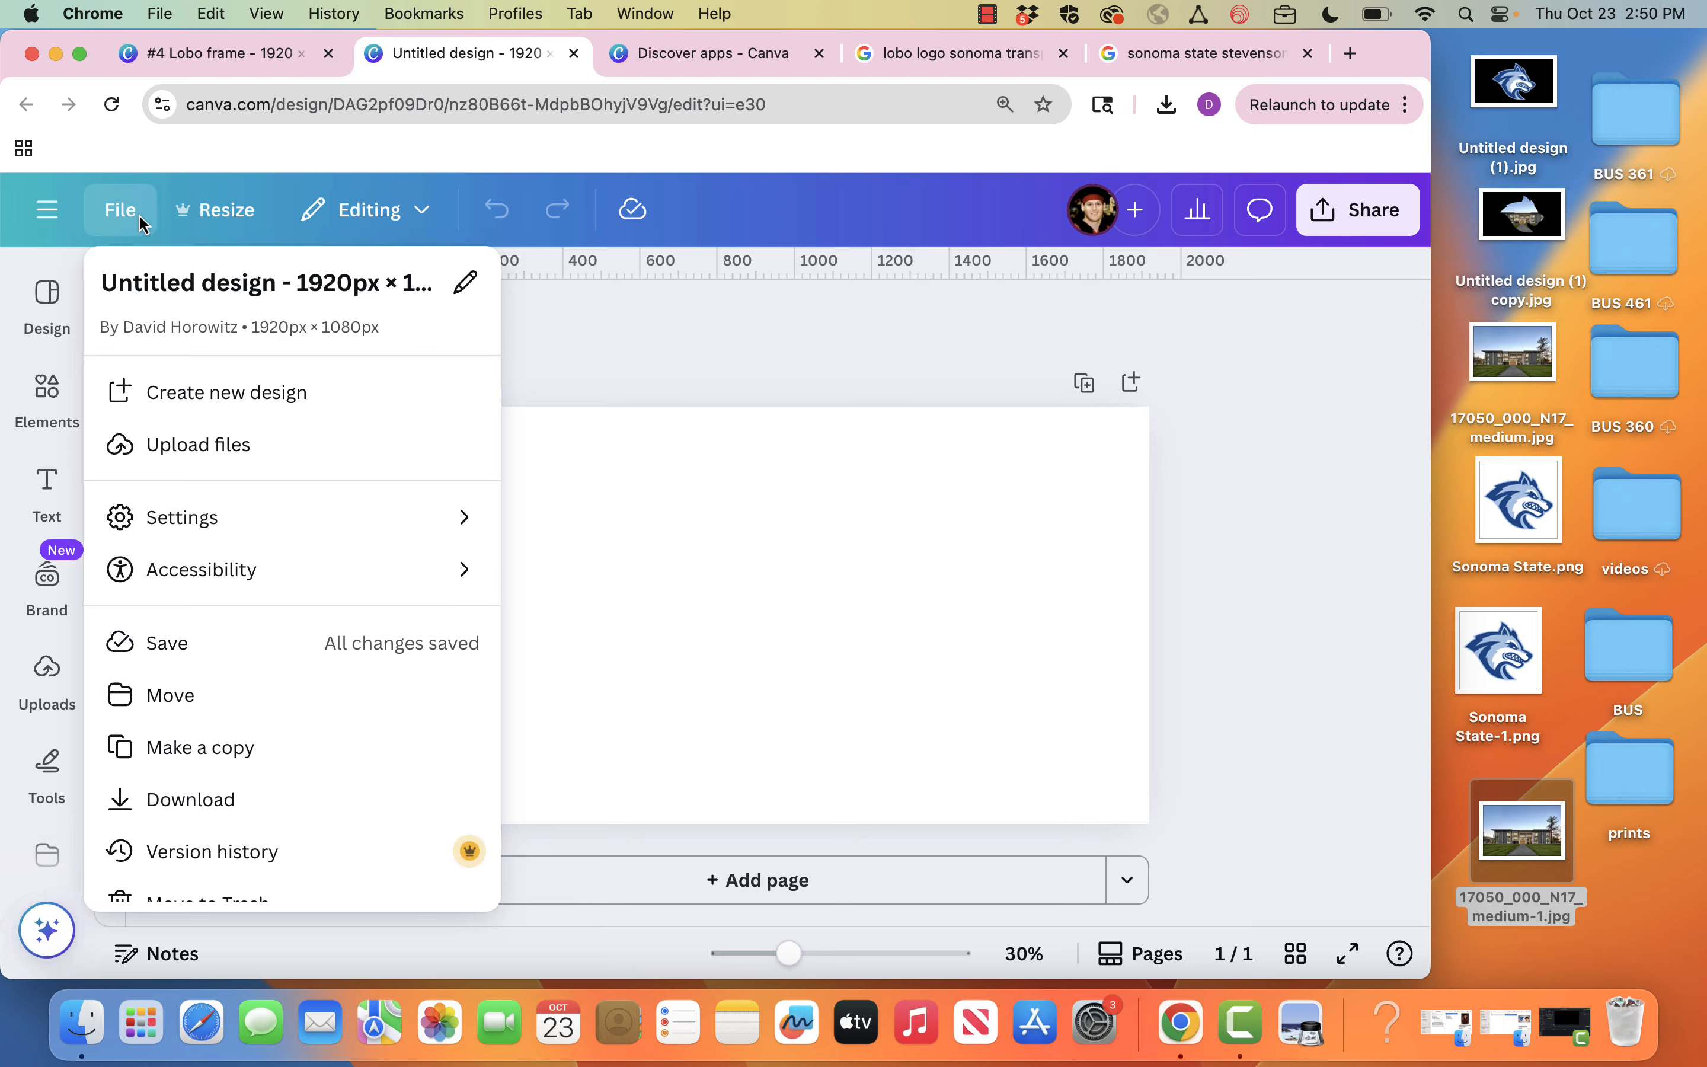
left_click(170, 267)
key("BackSpace")
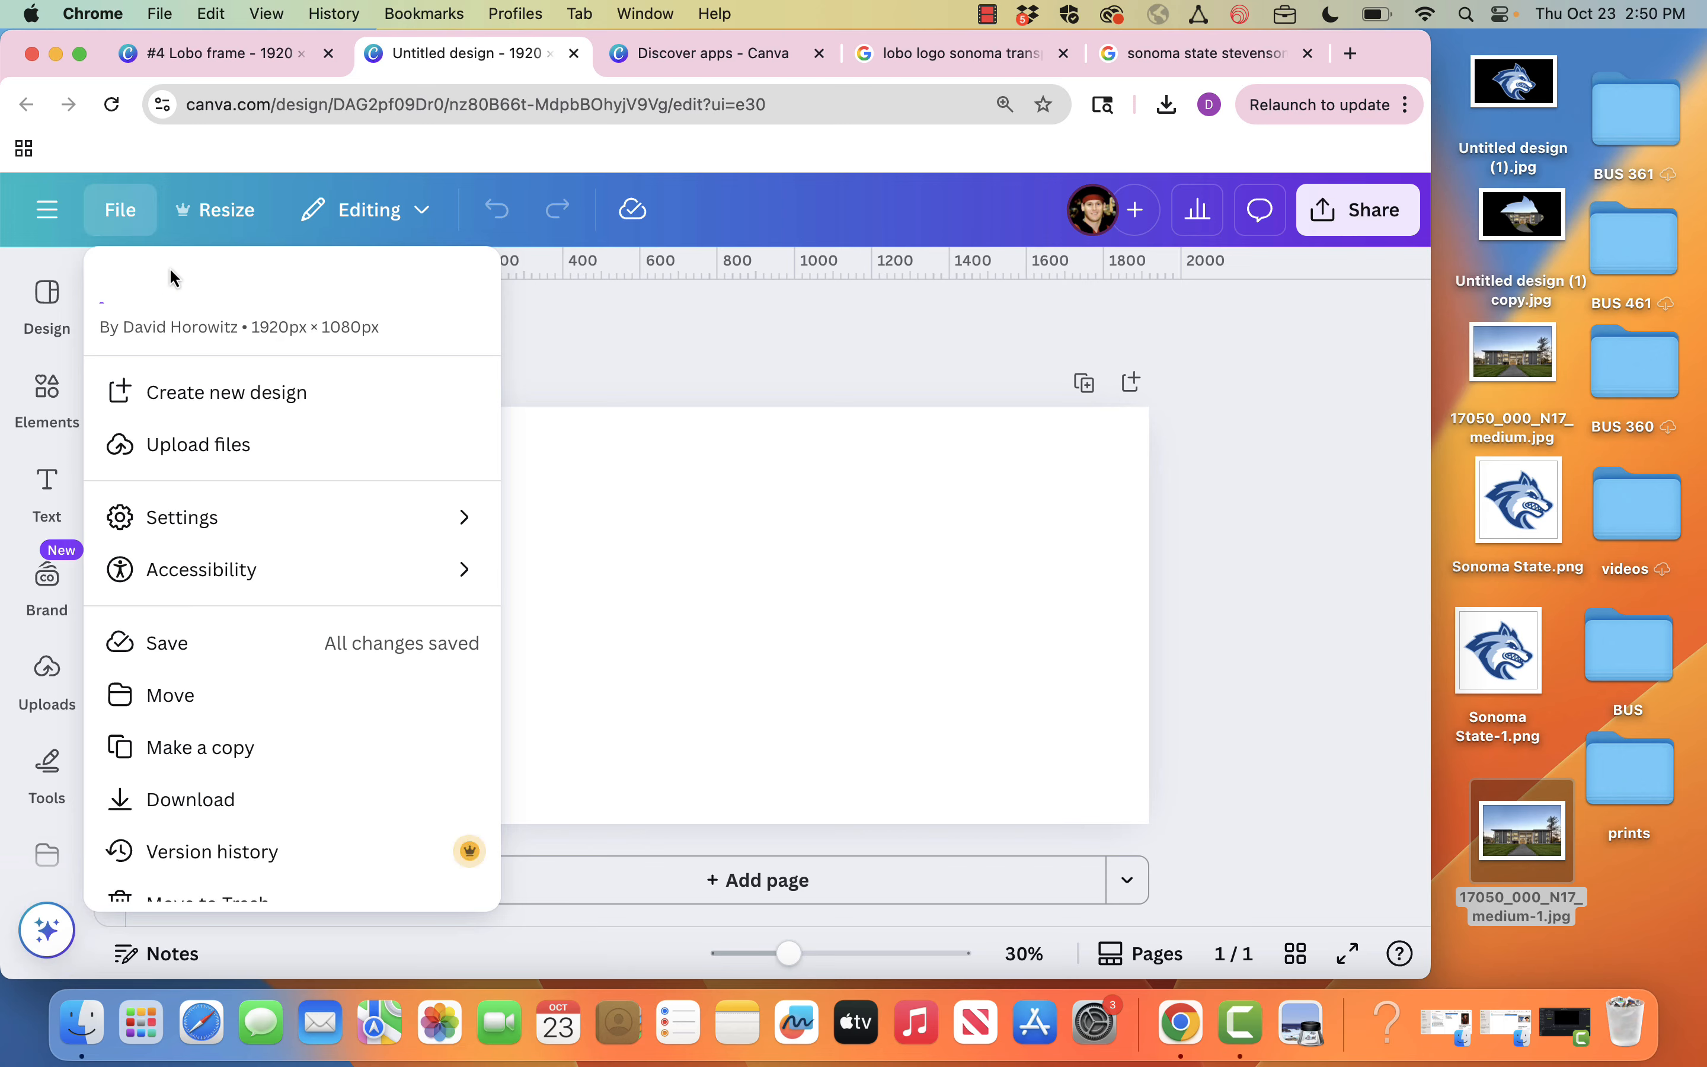
type("$4 demo")
key("BackSpace")
key("BackSpace")
key("BackSpace")
key("BackSpace")
type("#4 demo")
key("Return")
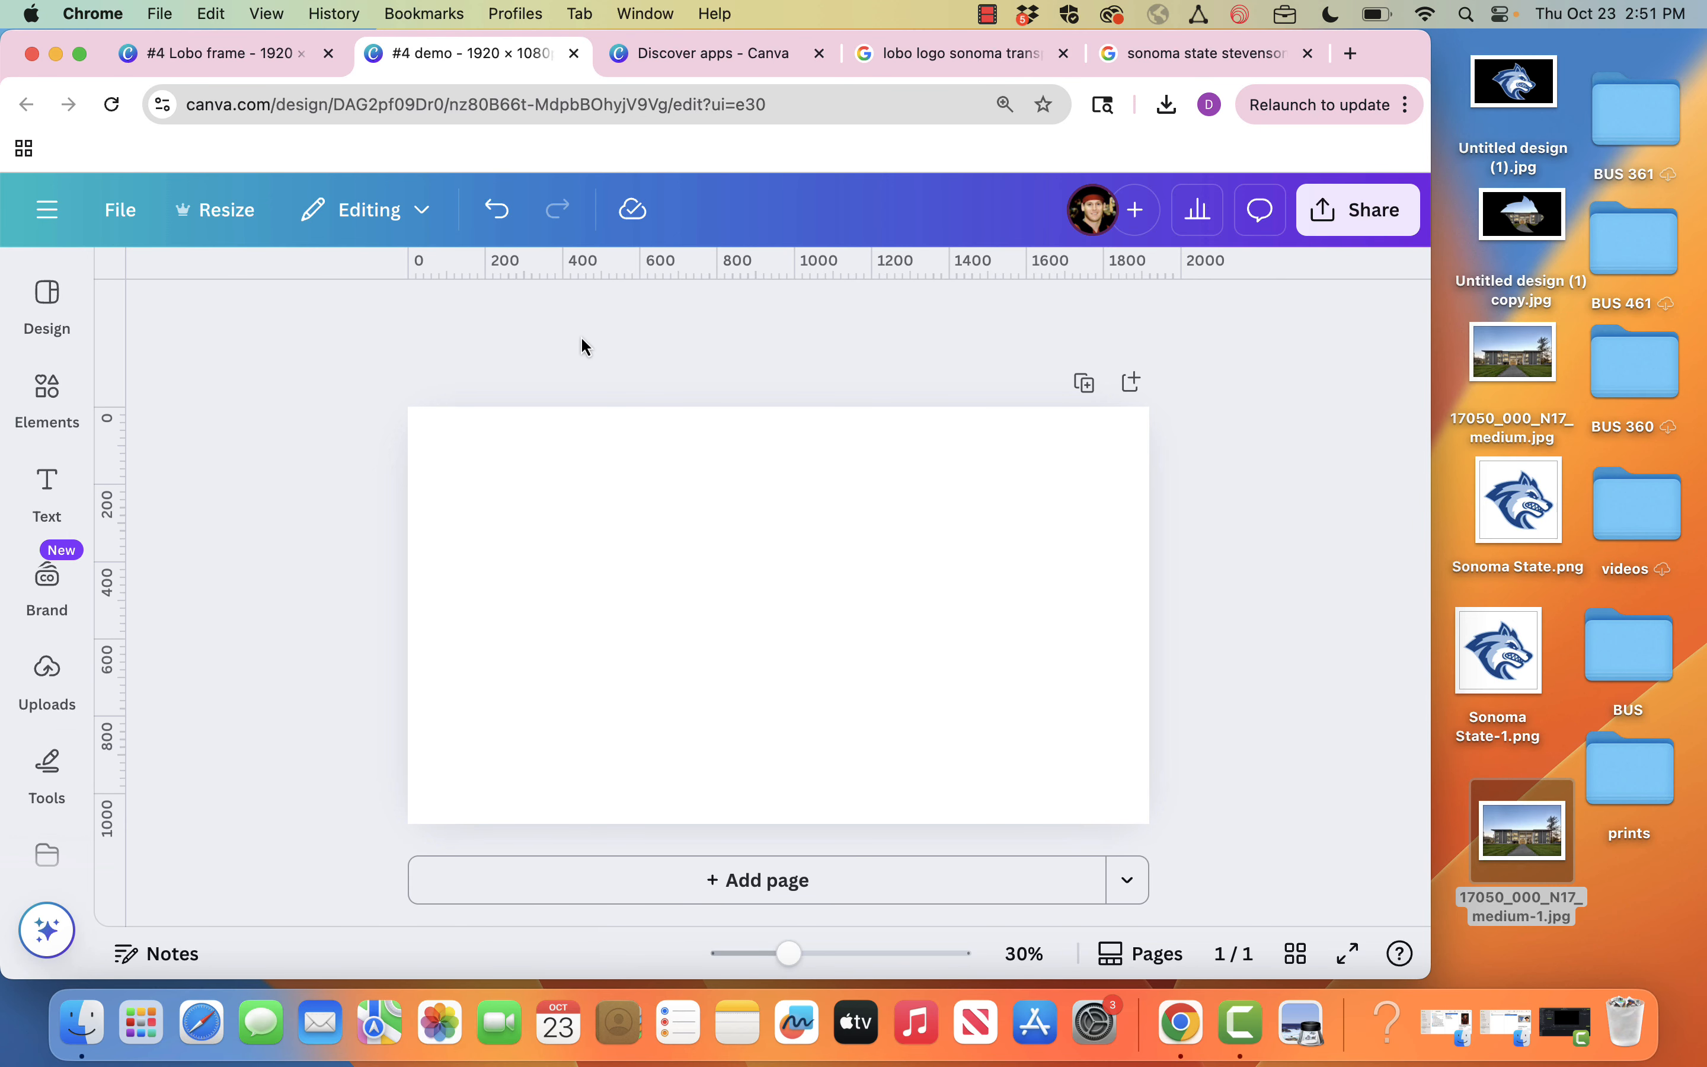
Step: Set the blank page's background color to black
left_click(875, 568)
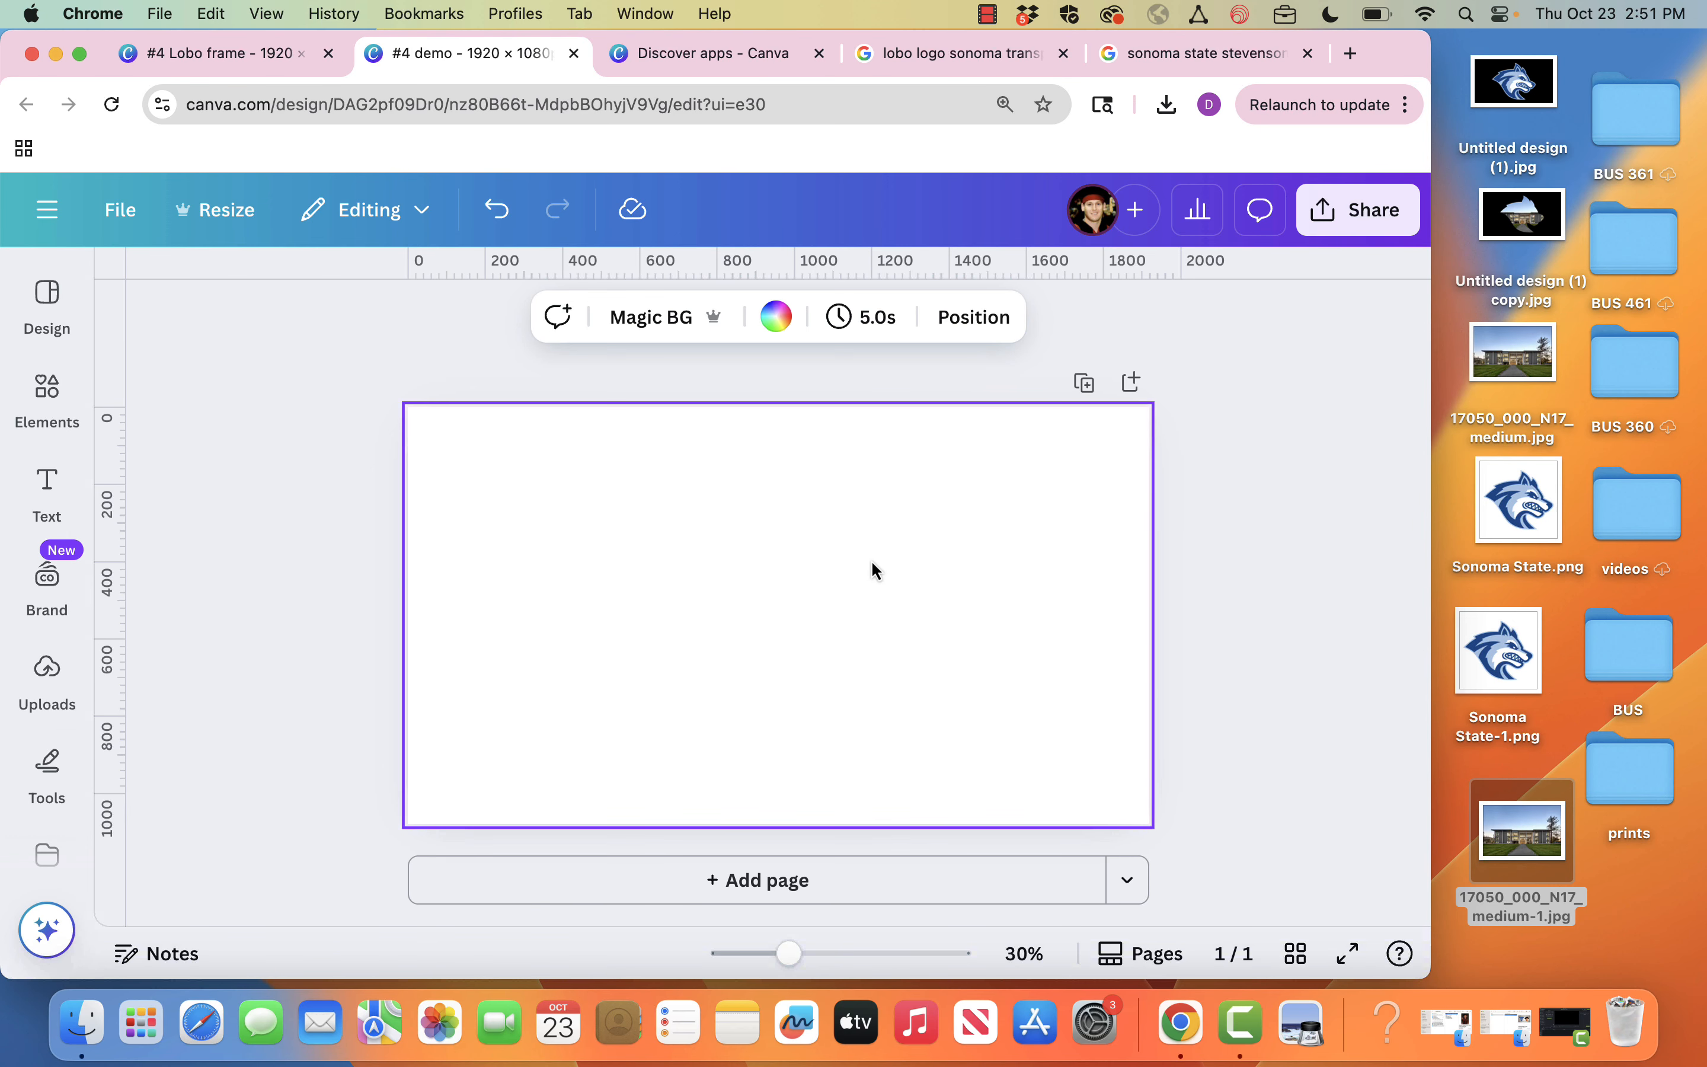
left_click(776, 317)
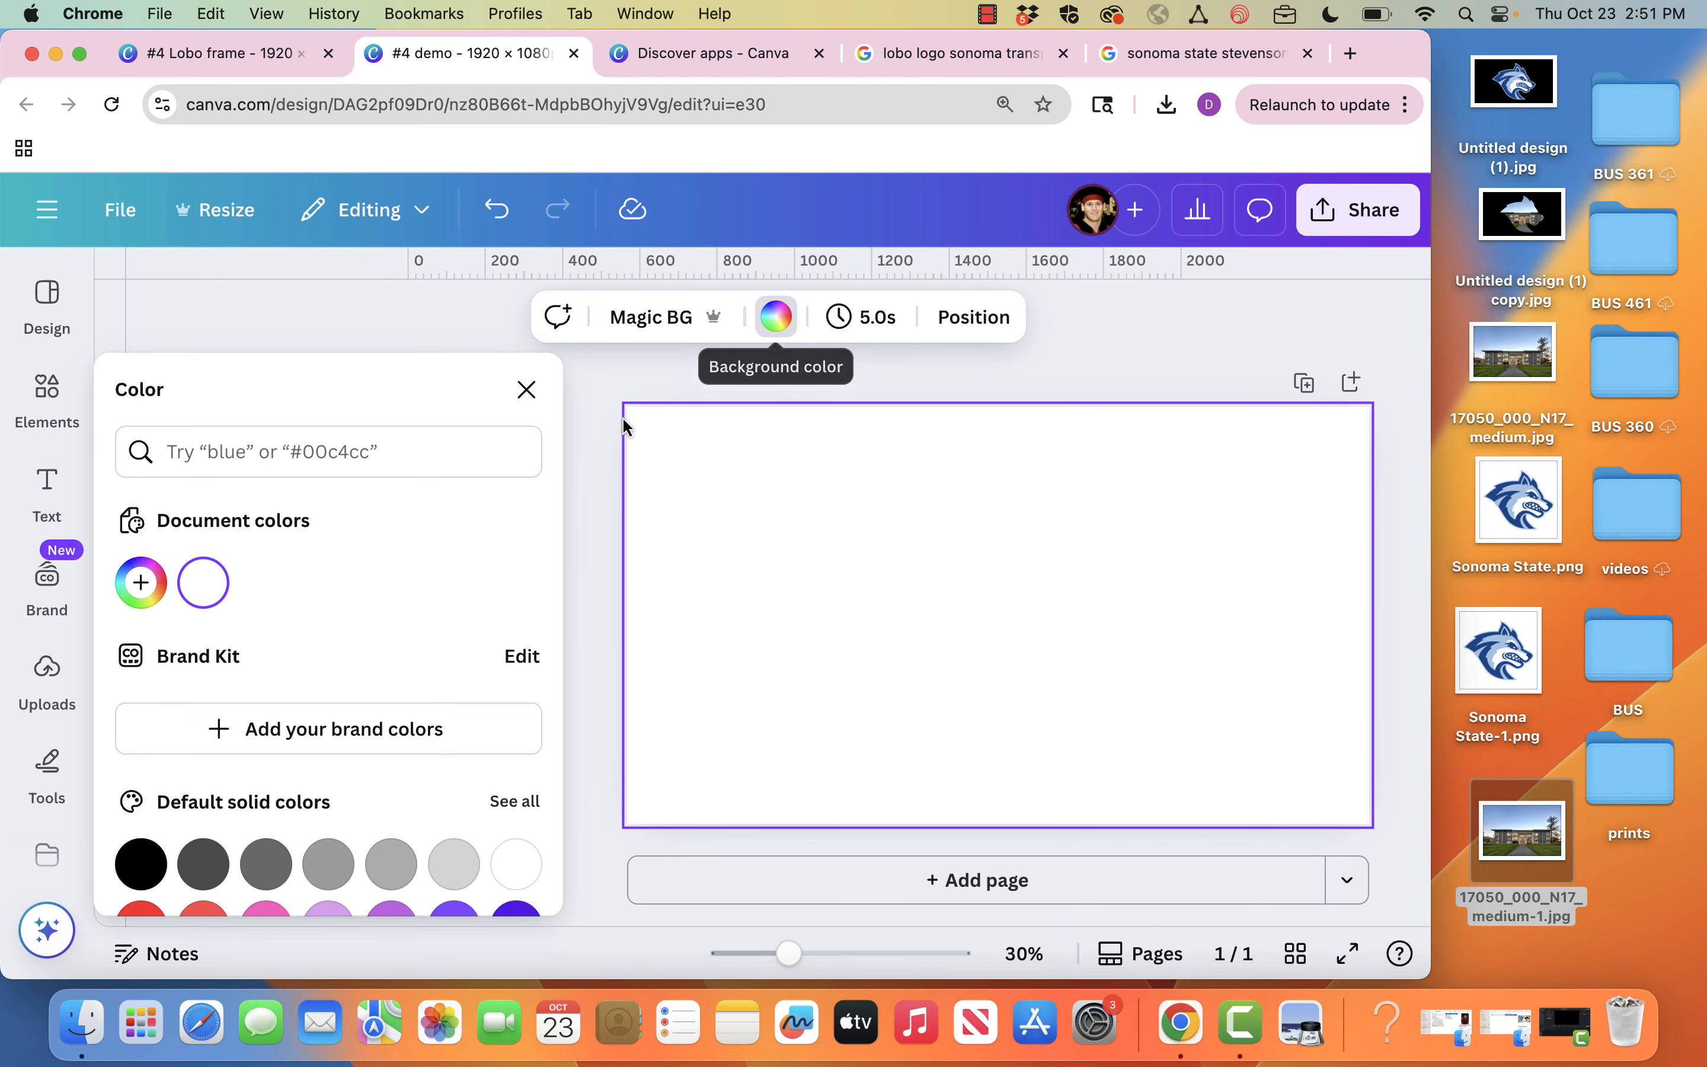
left_click(144, 878)
left_click(1116, 363)
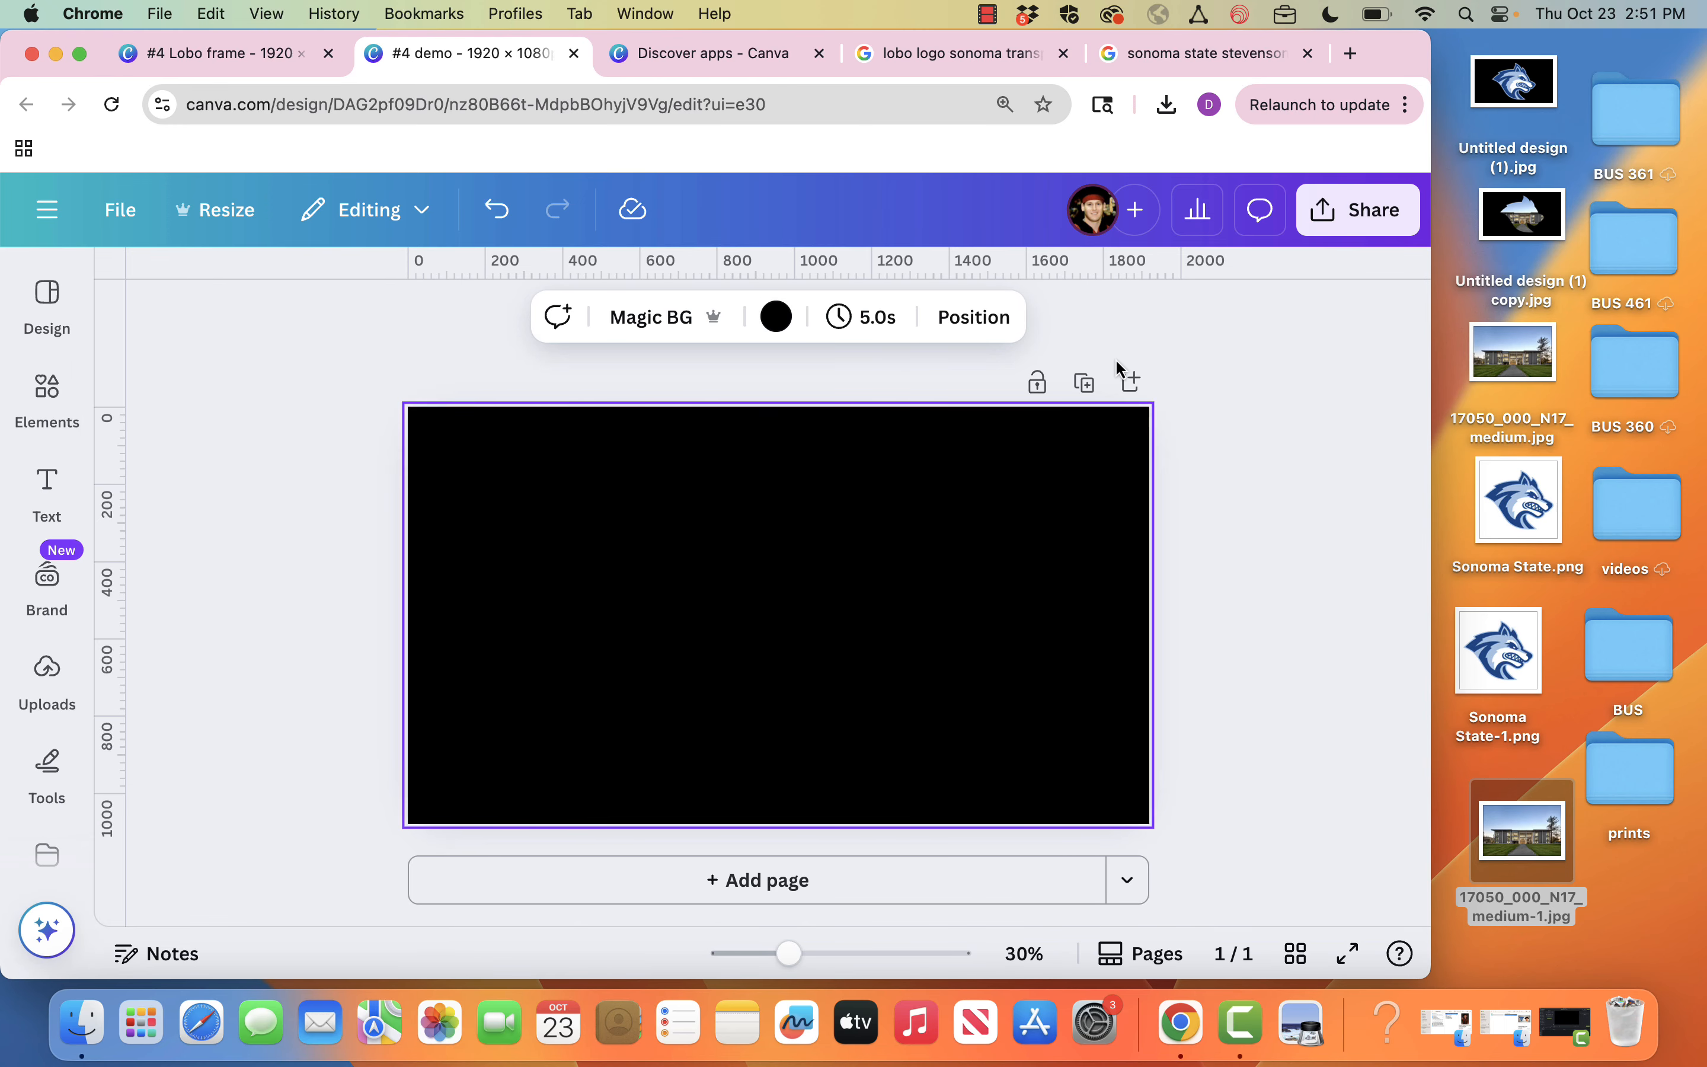
Step: Place Sonoma State.png from the desktop centered on the black page and enlarge it so the wolf nearly fills the page height
left_click_drag(1536, 507, 790, 568)
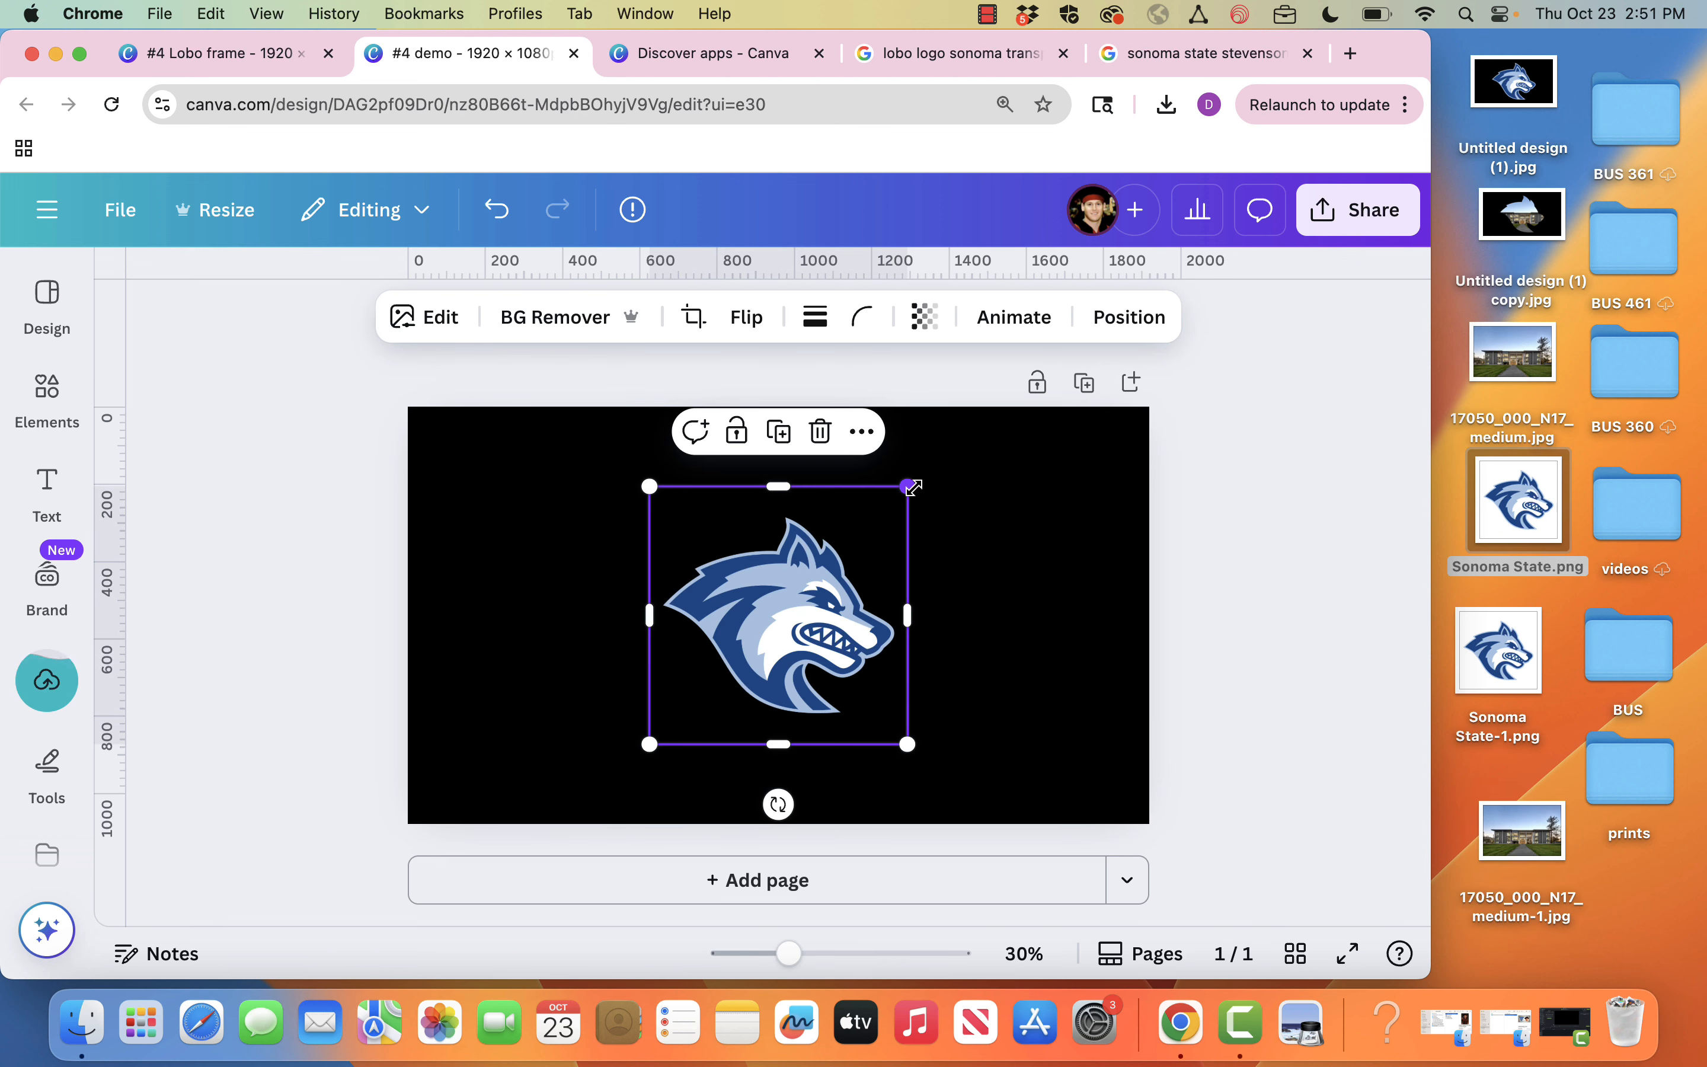
left_click_drag(818, 628, 816, 625)
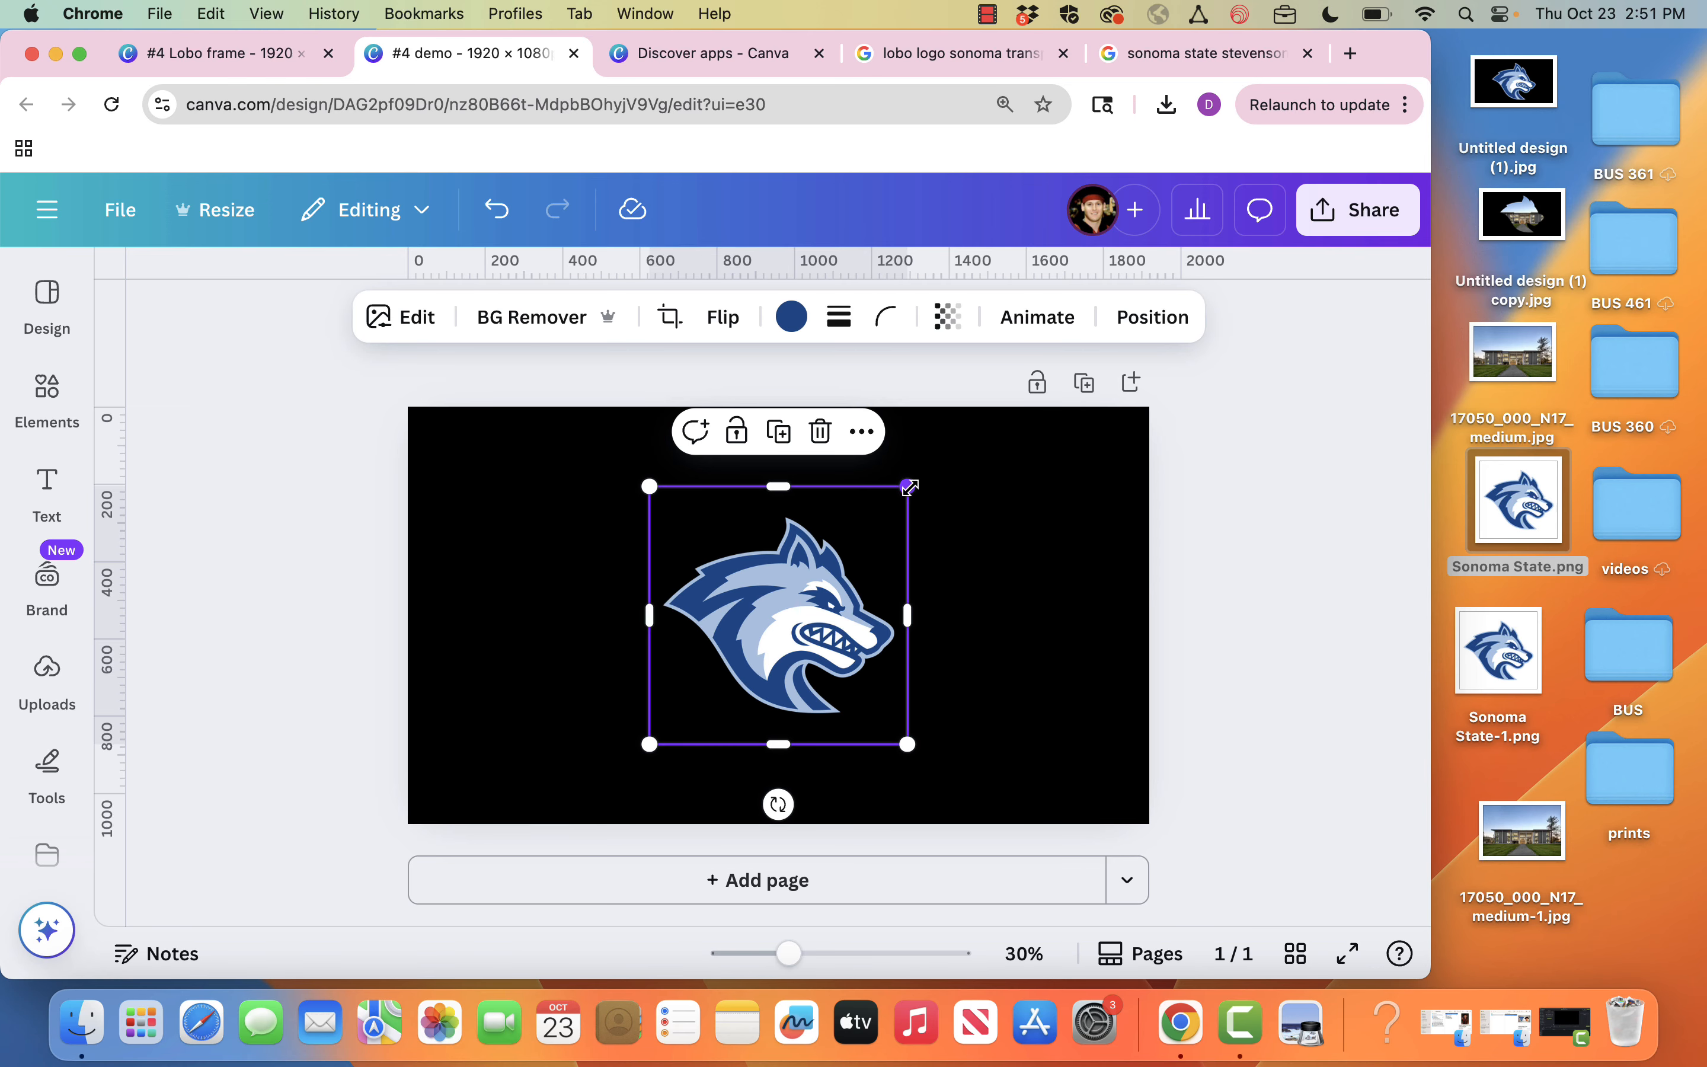
left_click_drag(910, 486, 1014, 382)
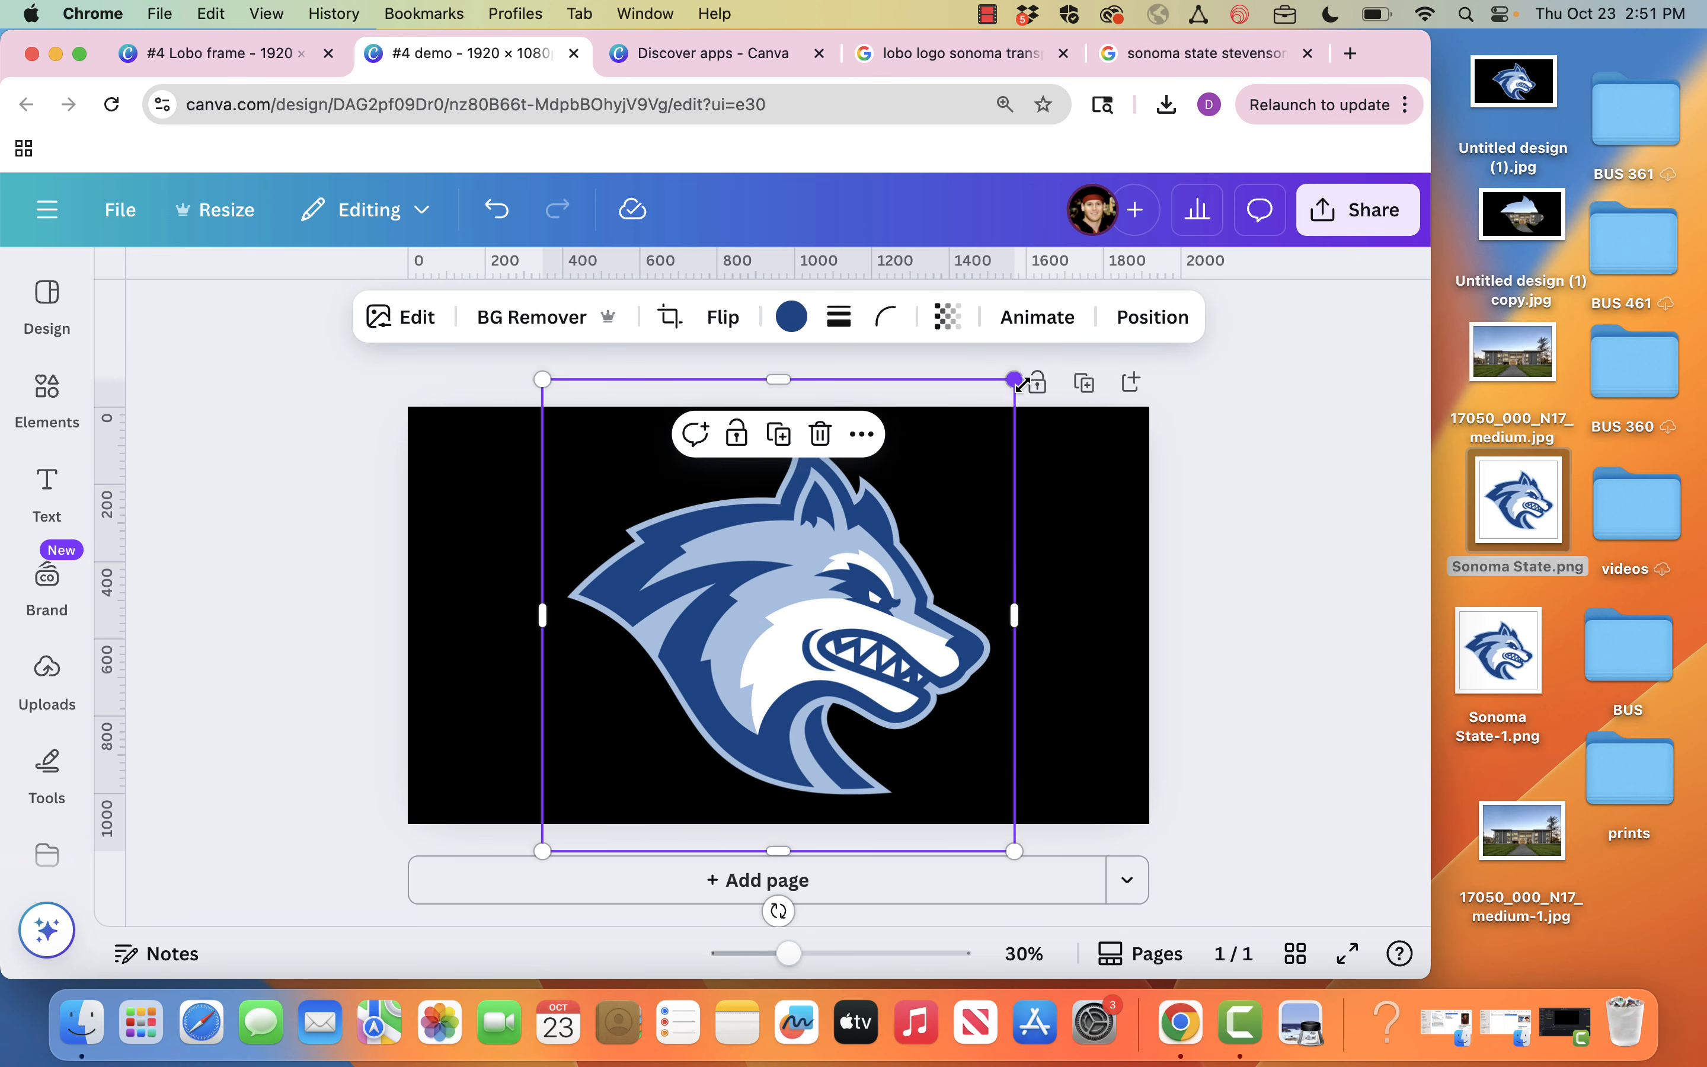
left_click(1296, 487)
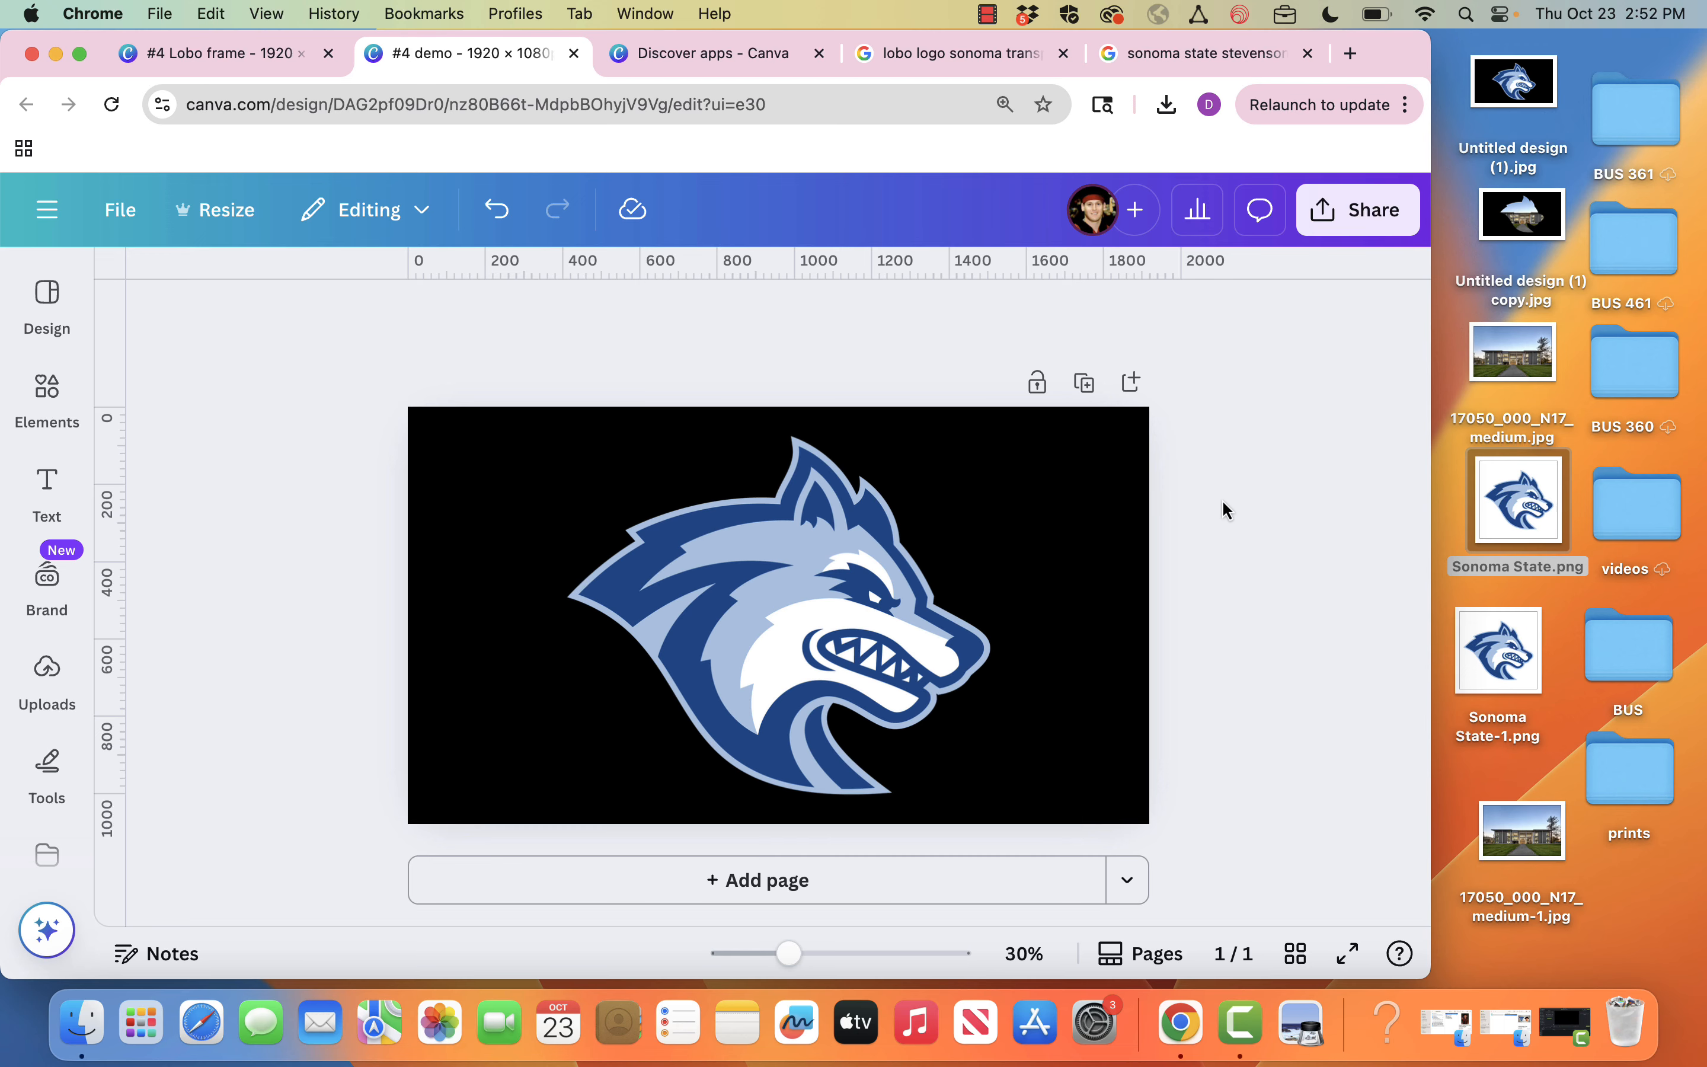
left_click(1023, 541)
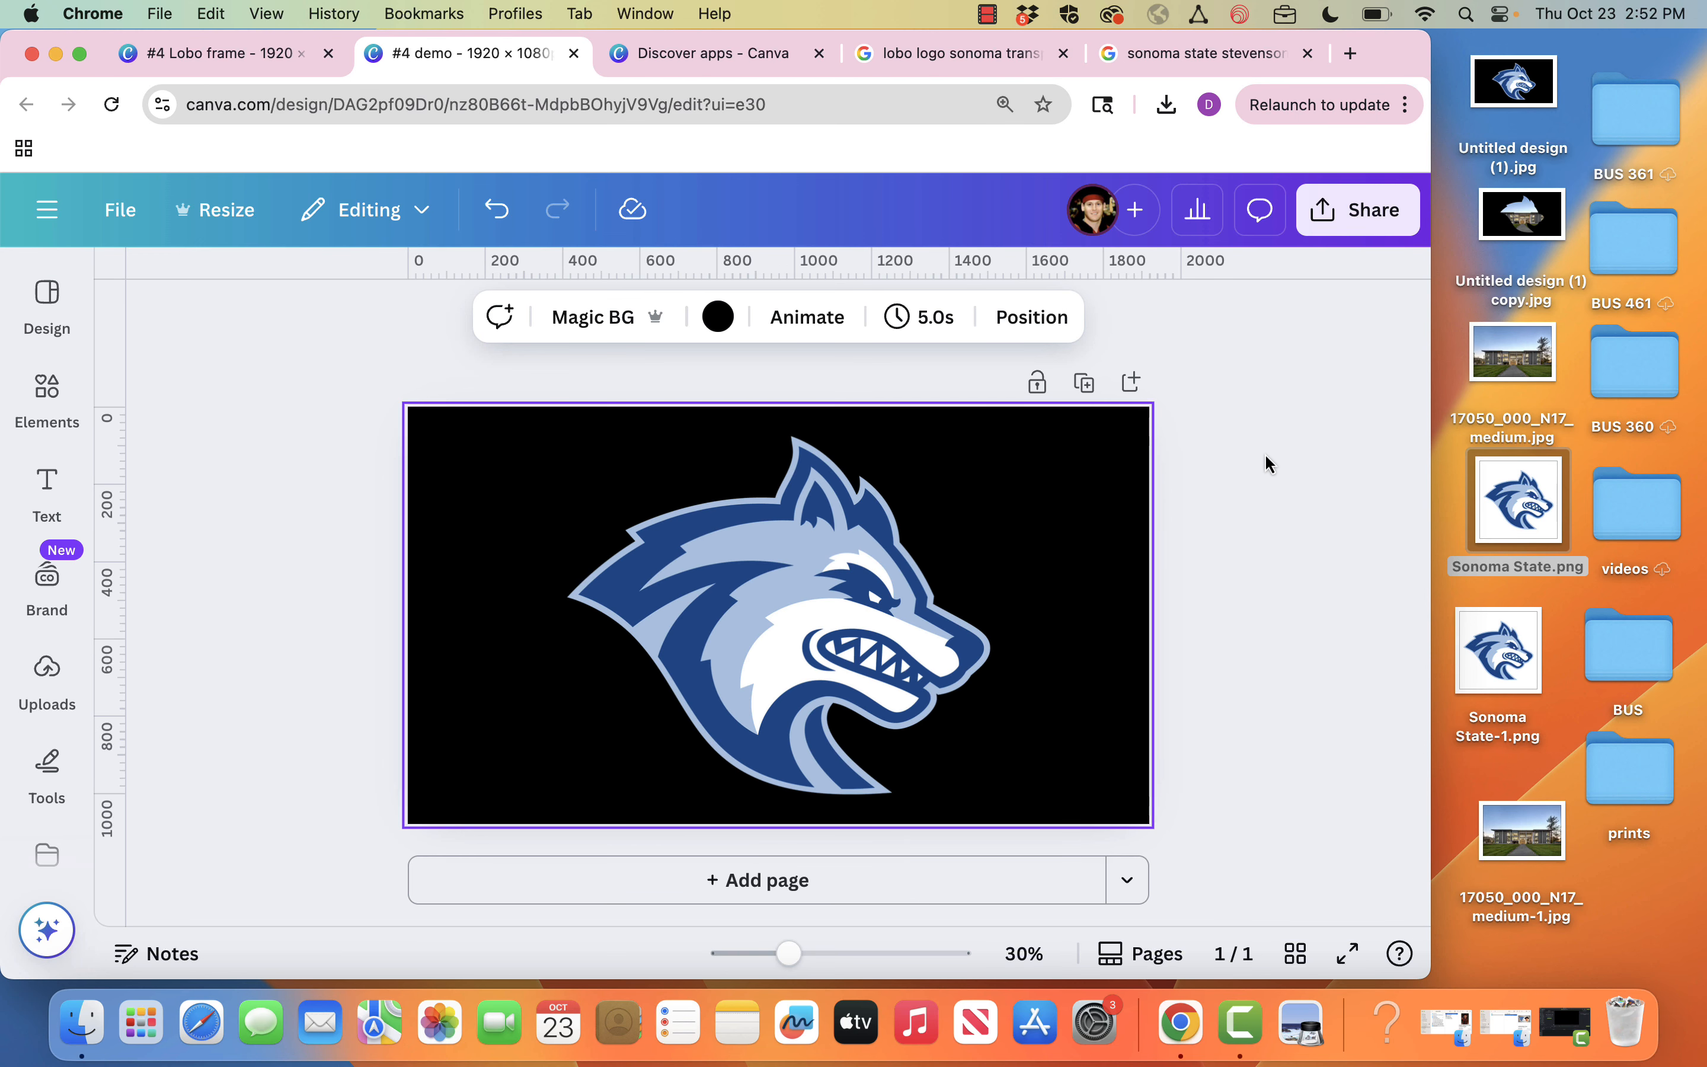
Step: Download the design as a JPG and put the downloaded #4 demo.jpg on the desktop
left_click(1356, 212)
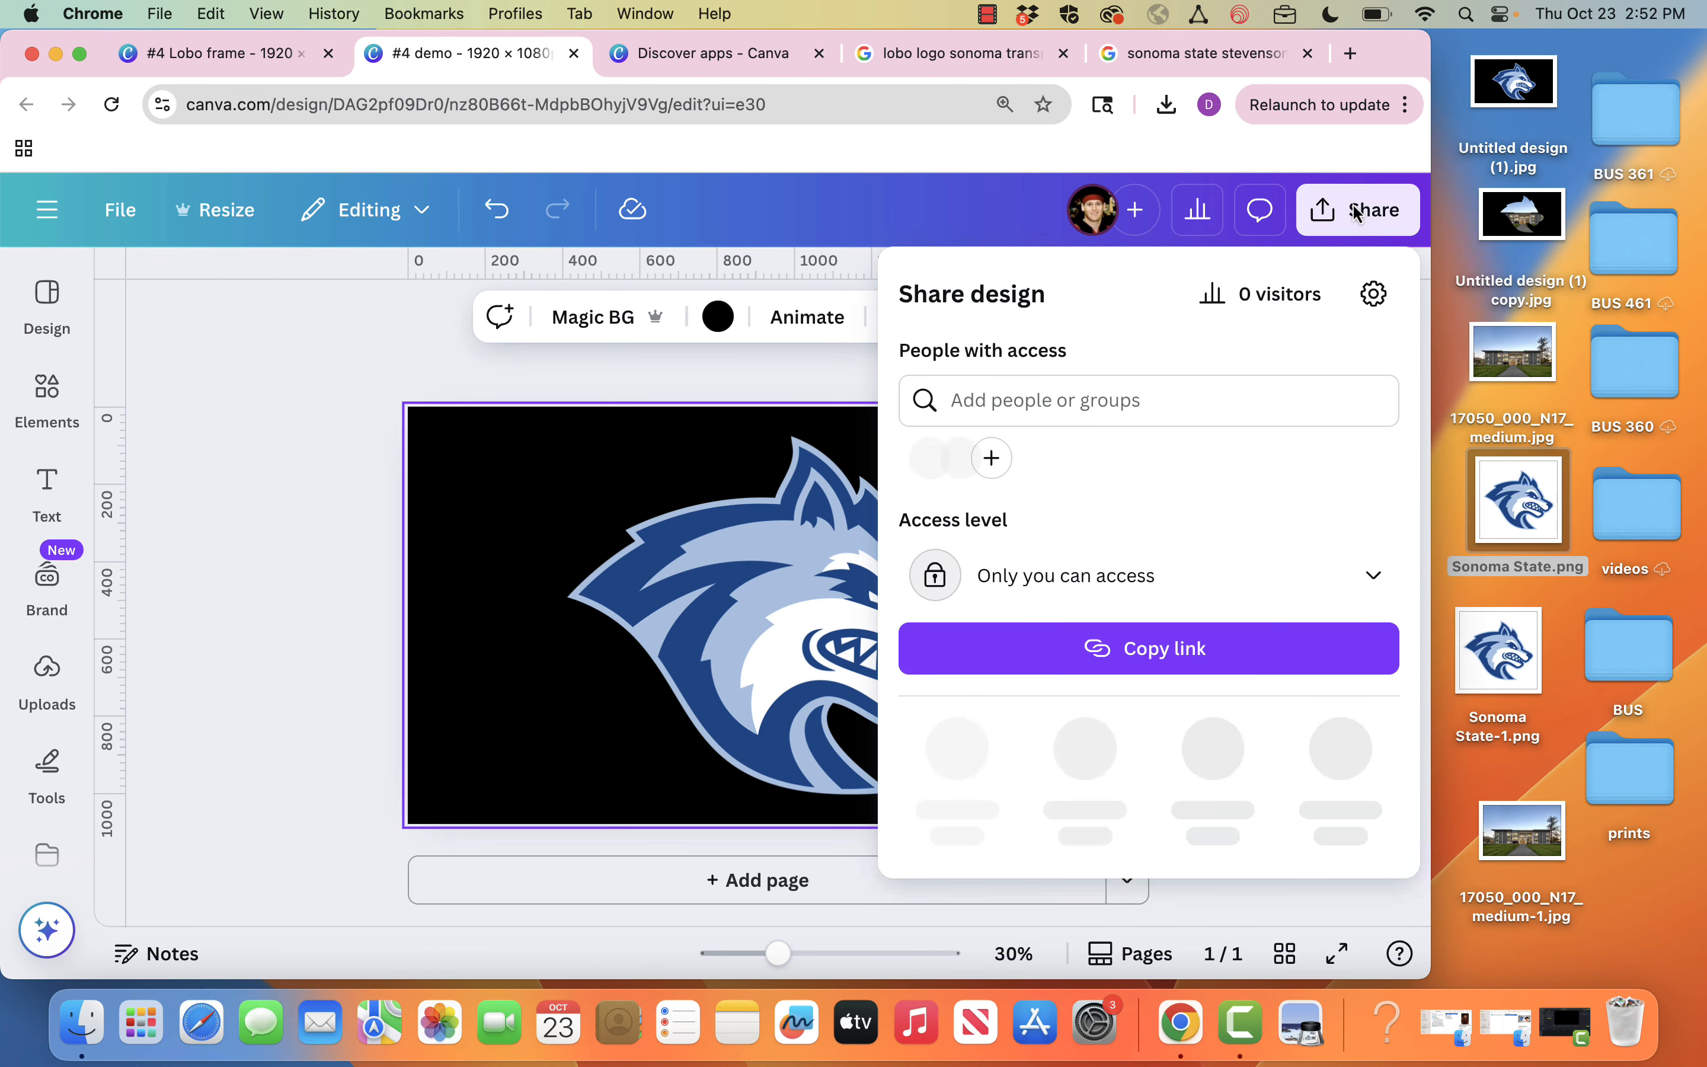
scroll(999, 656, "down", 2)
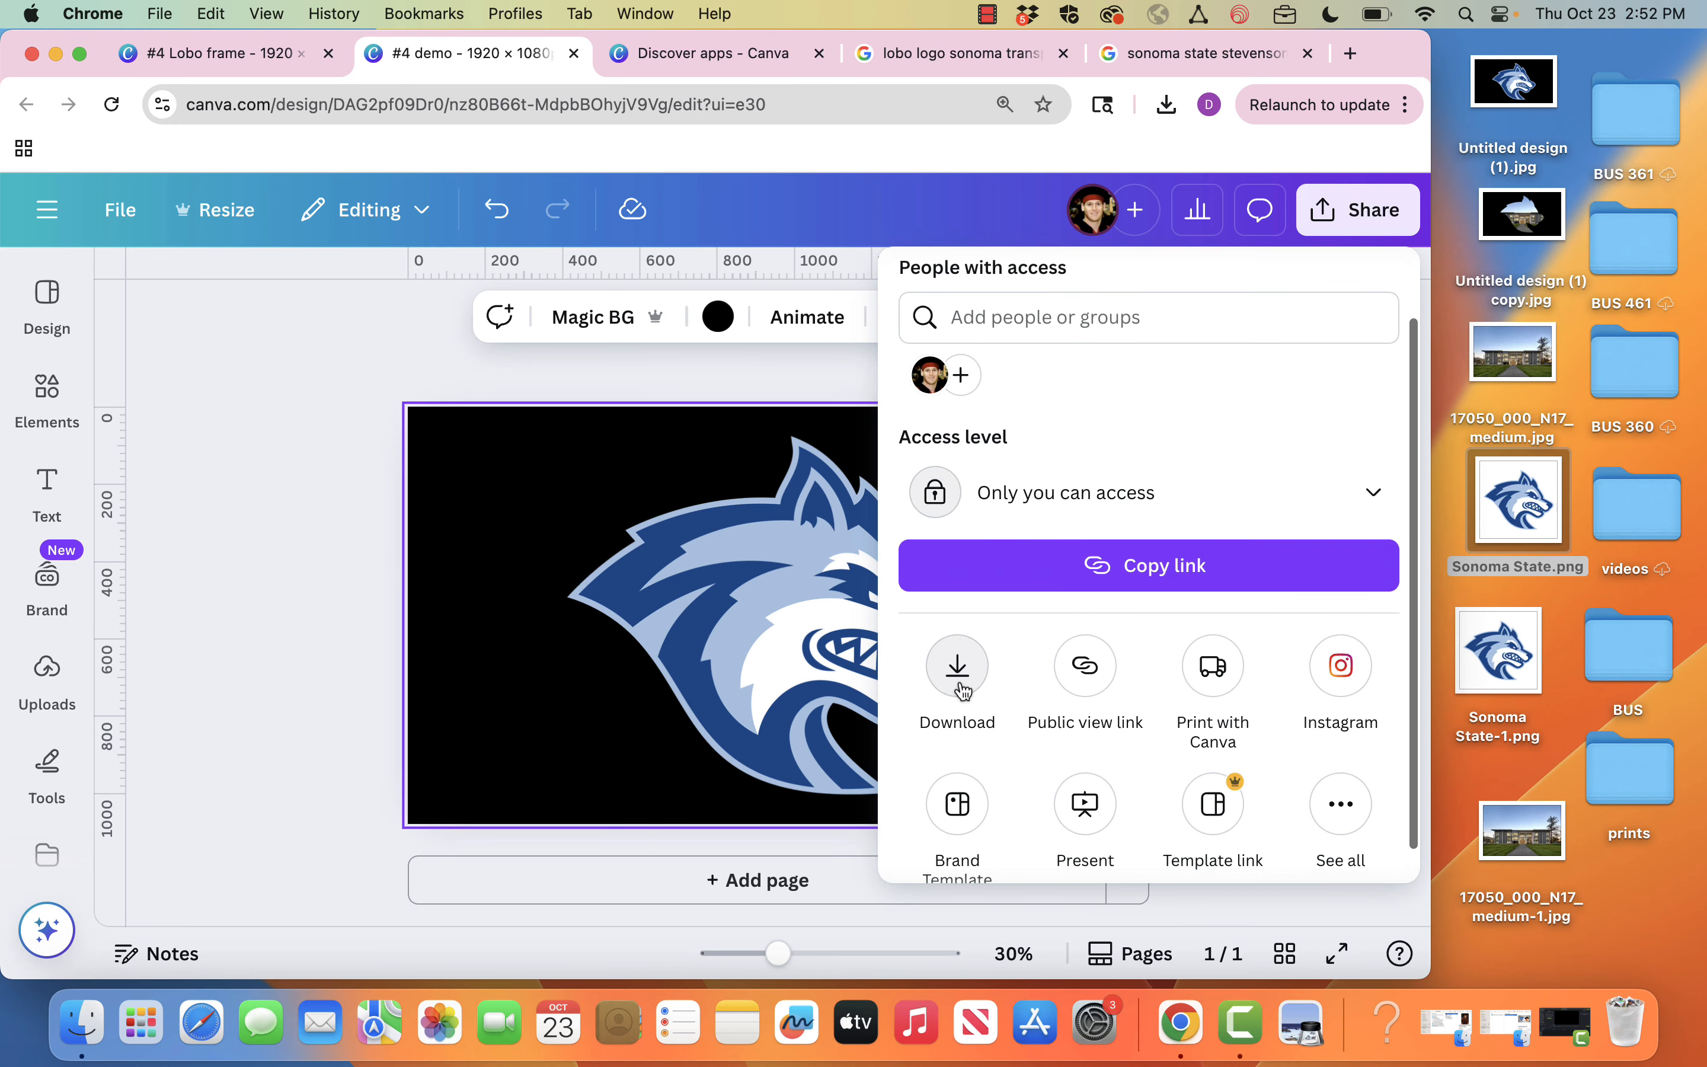
left_click(958, 667)
left_click(983, 413)
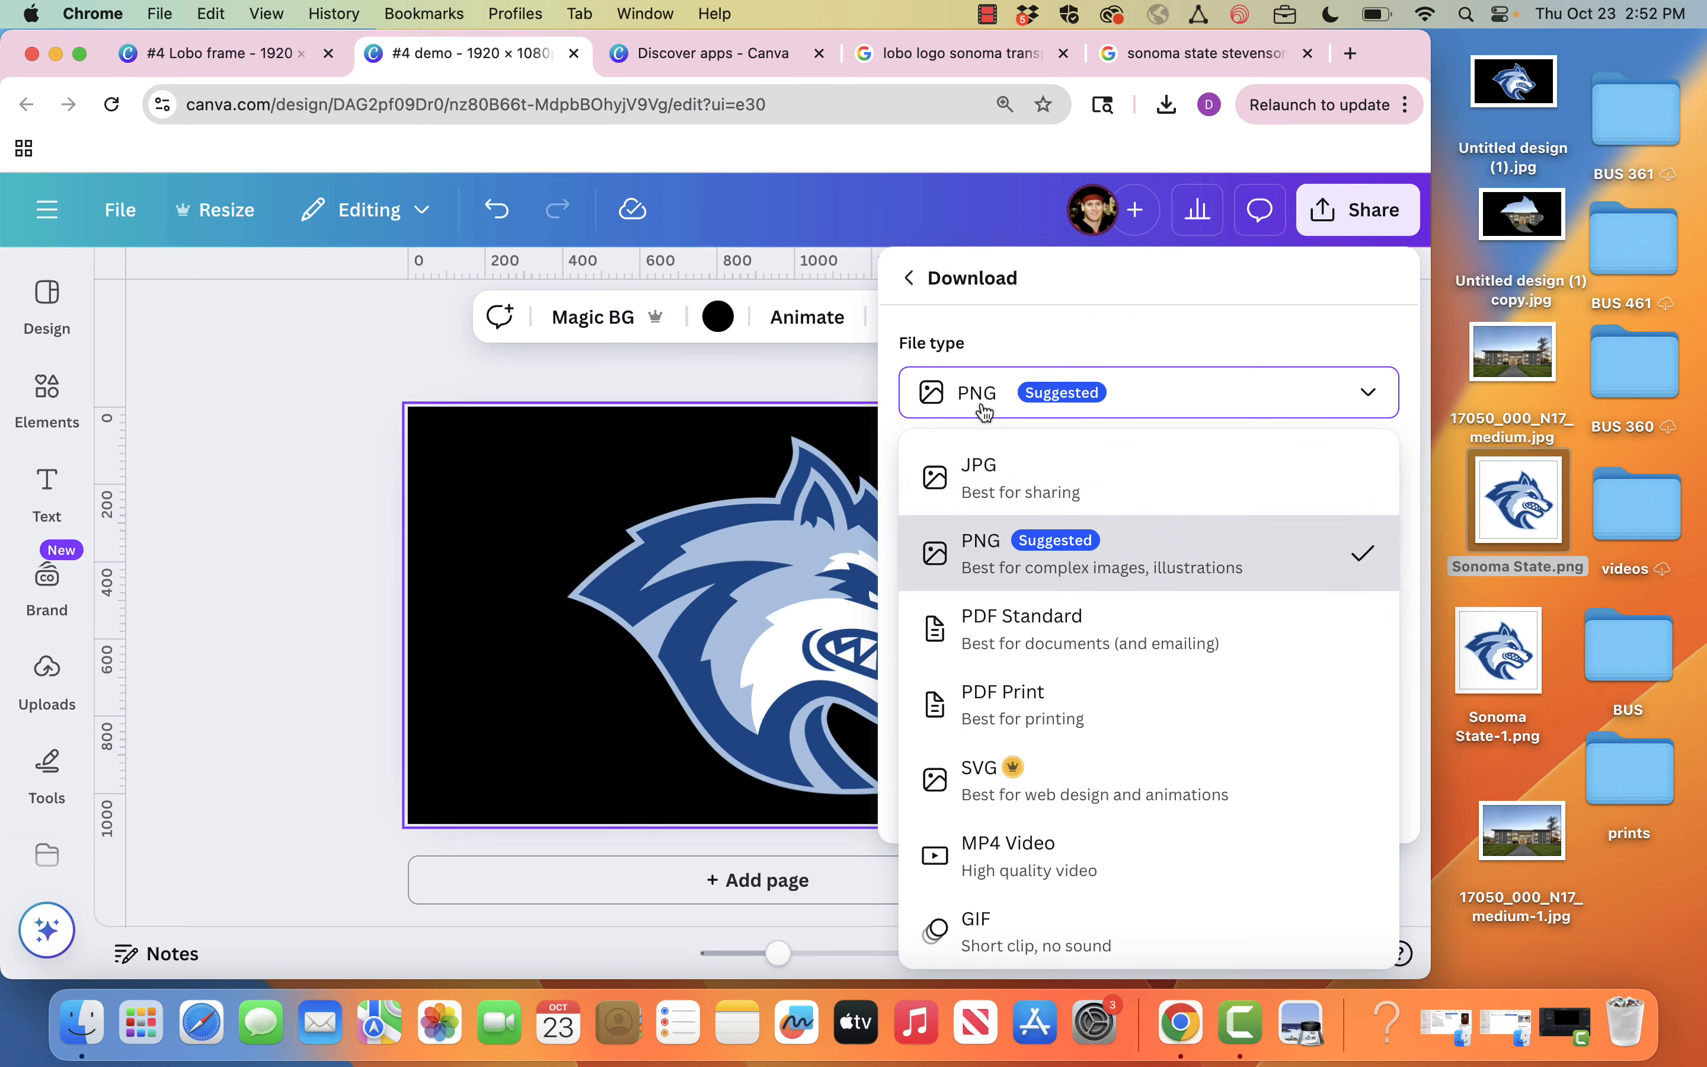
left_click(984, 487)
left_click(1013, 823)
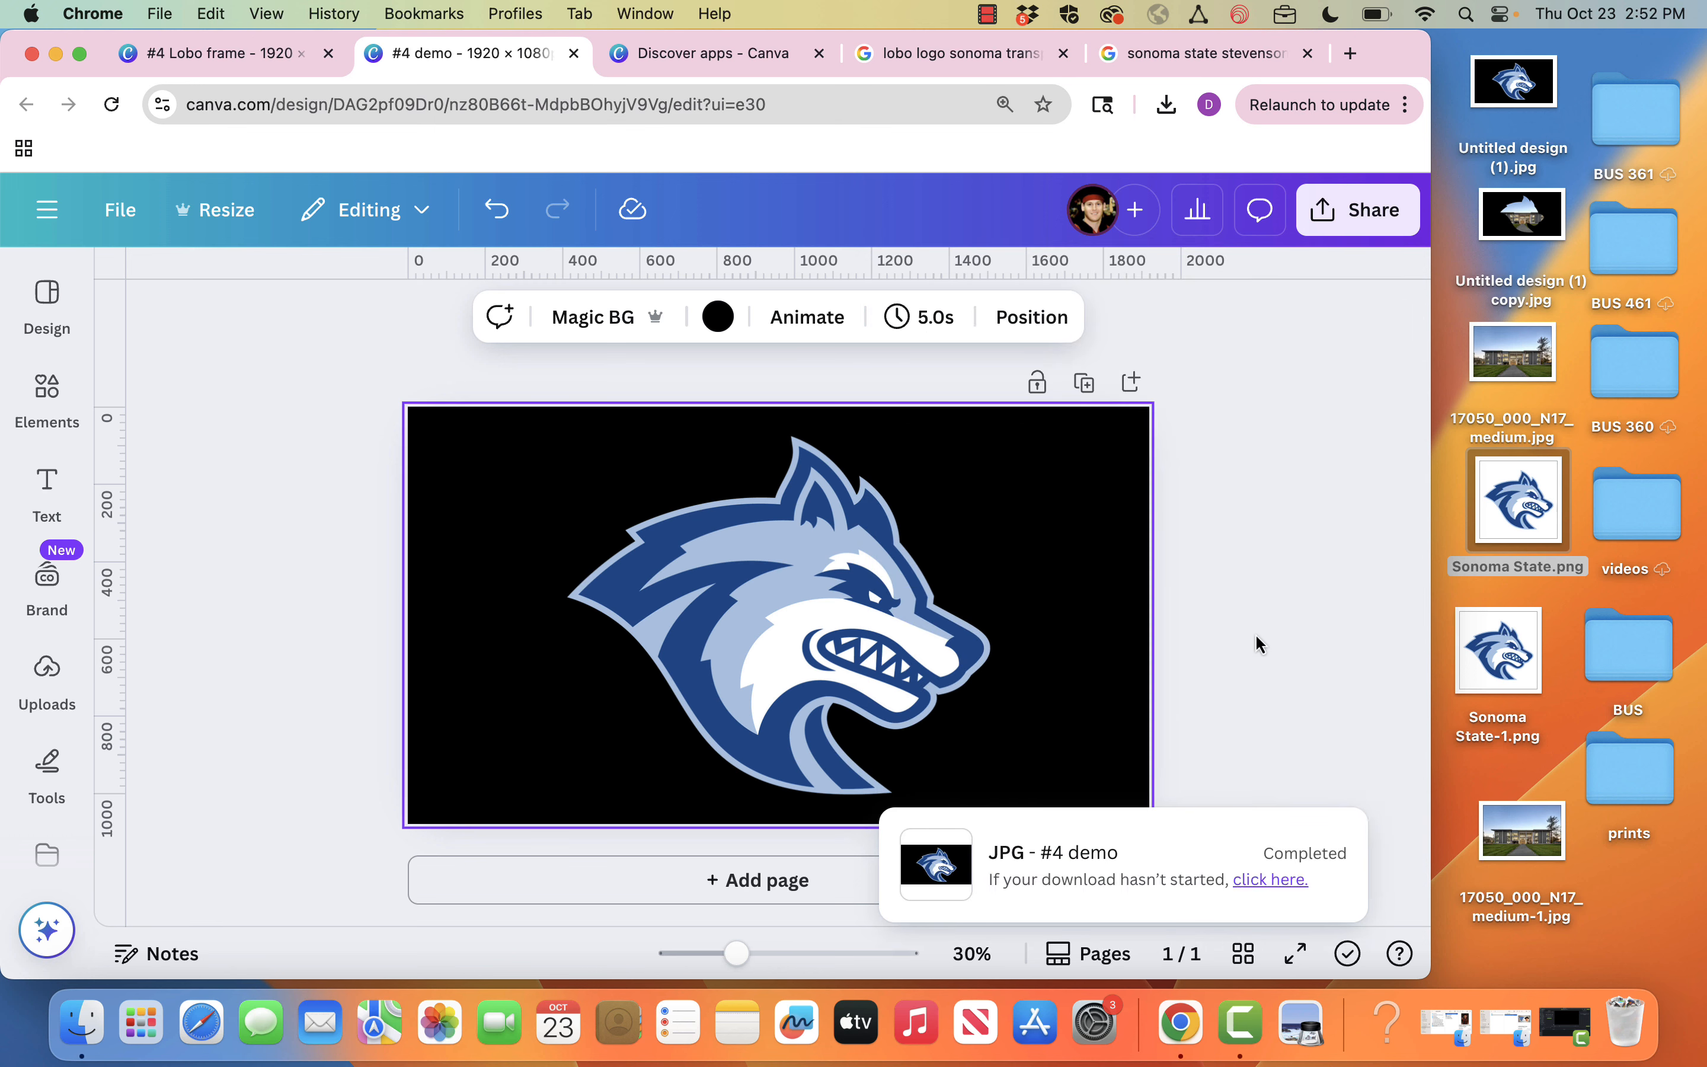
left_click_drag(935, 193, 1633, 893)
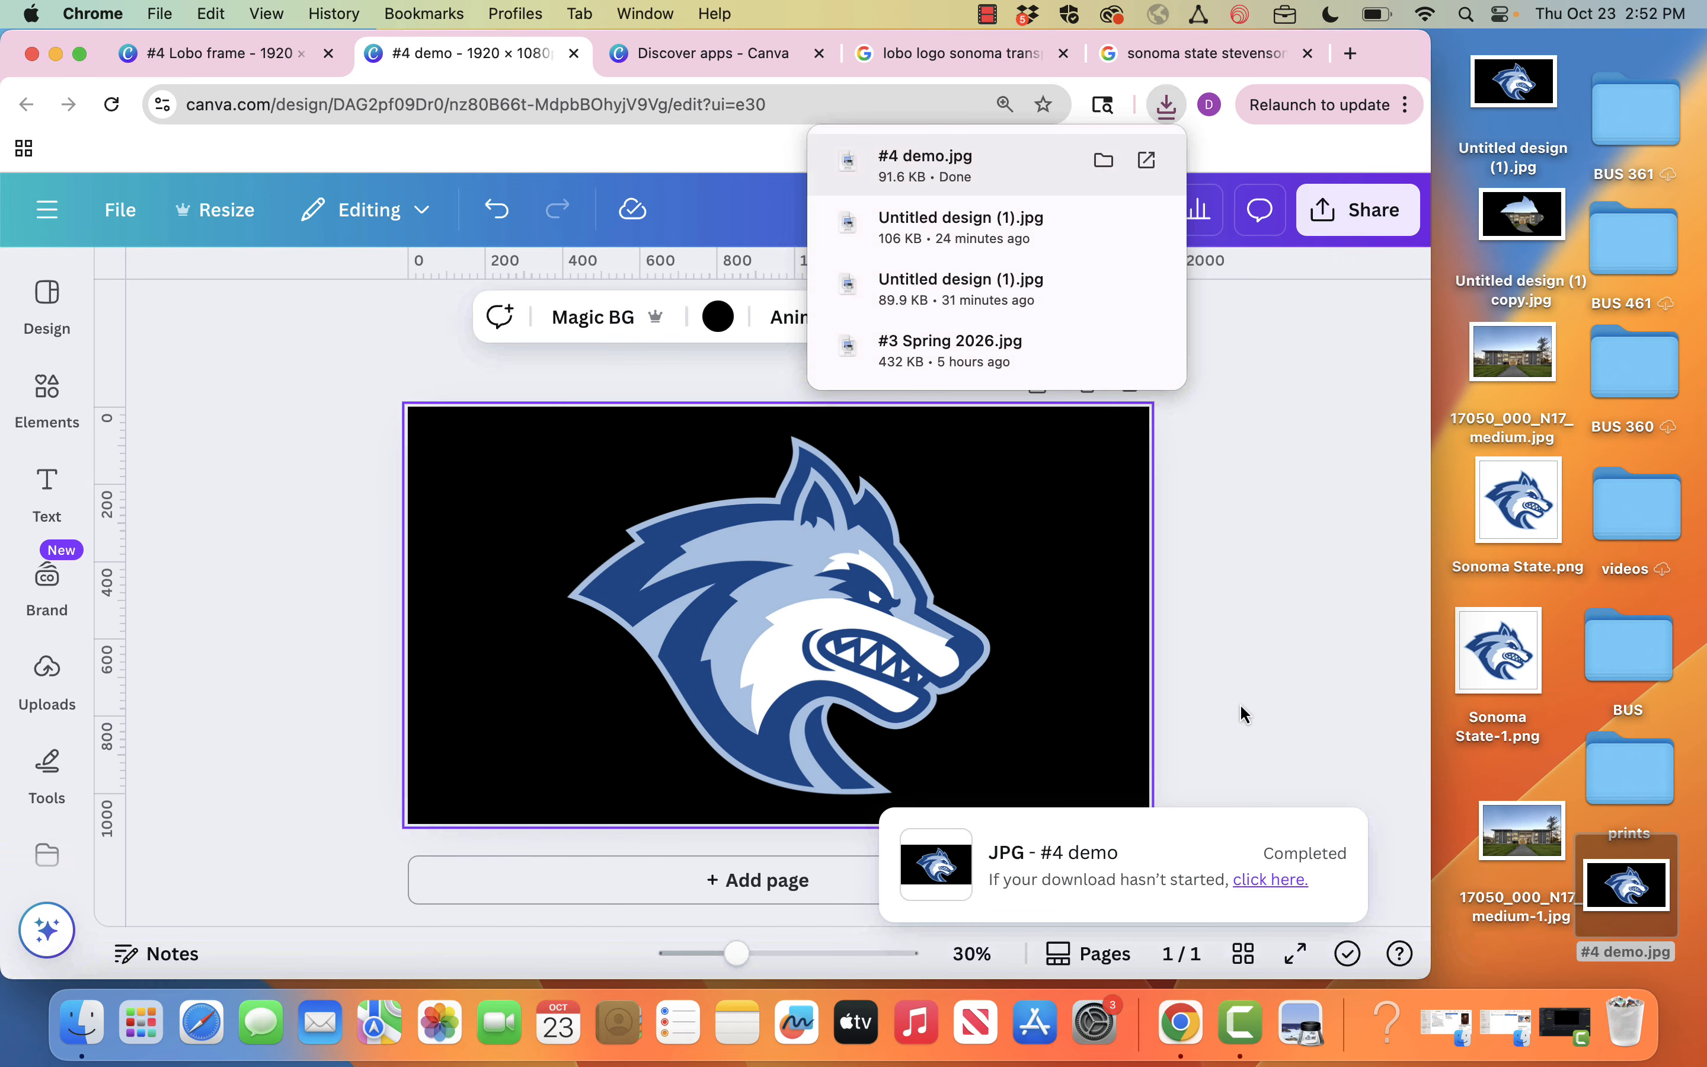
Step: Add a second page and set its background to the dark blue from the logo's photo colors
left_click(768, 882)
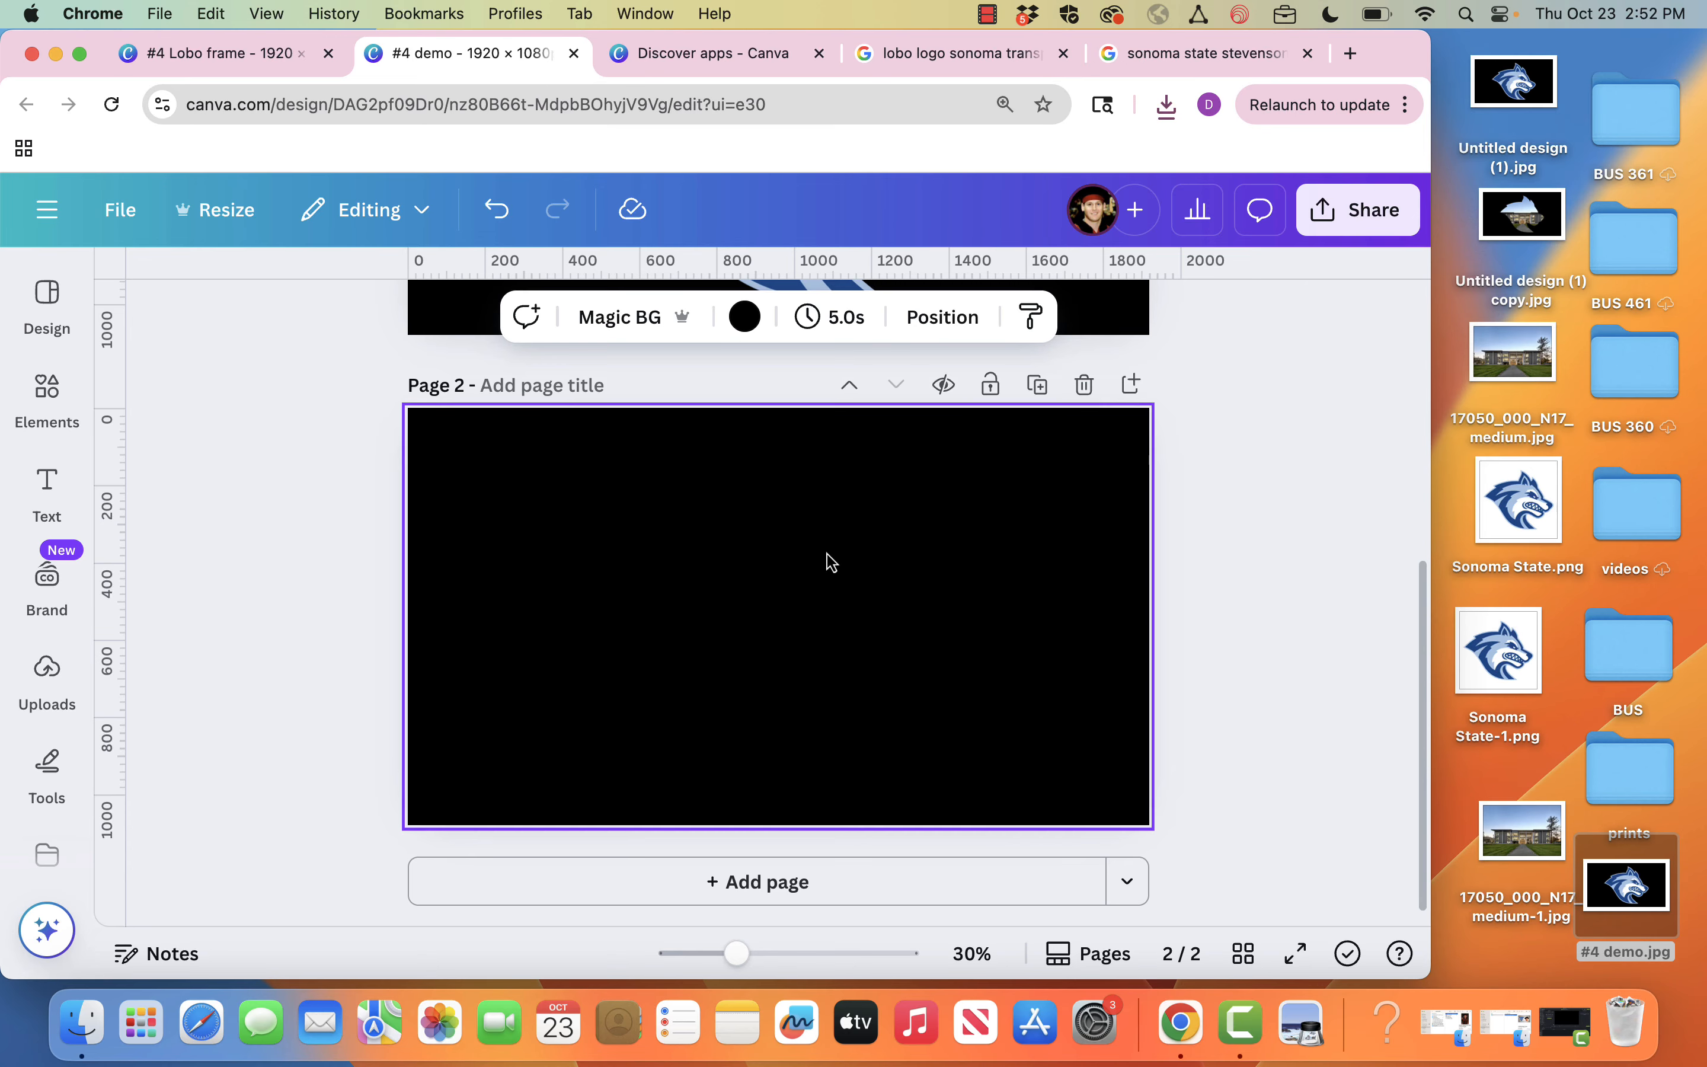
left_click(745, 317)
left_click(211, 868)
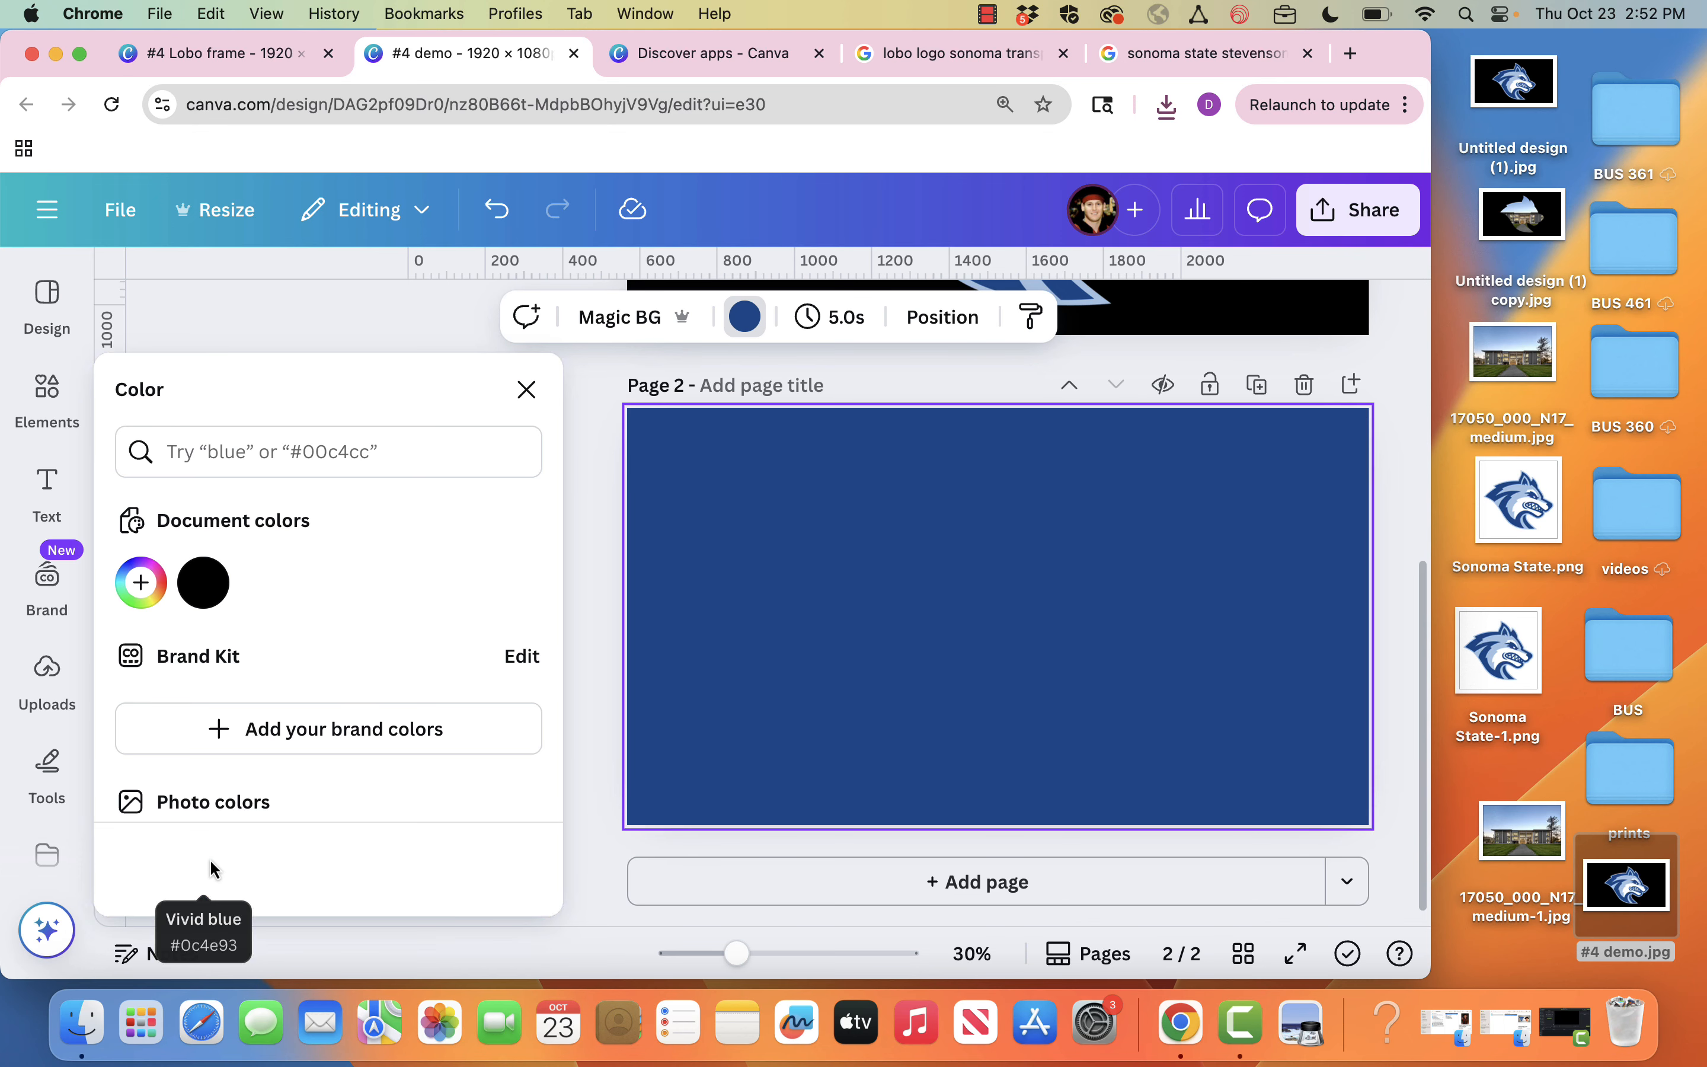
left_click(591, 553)
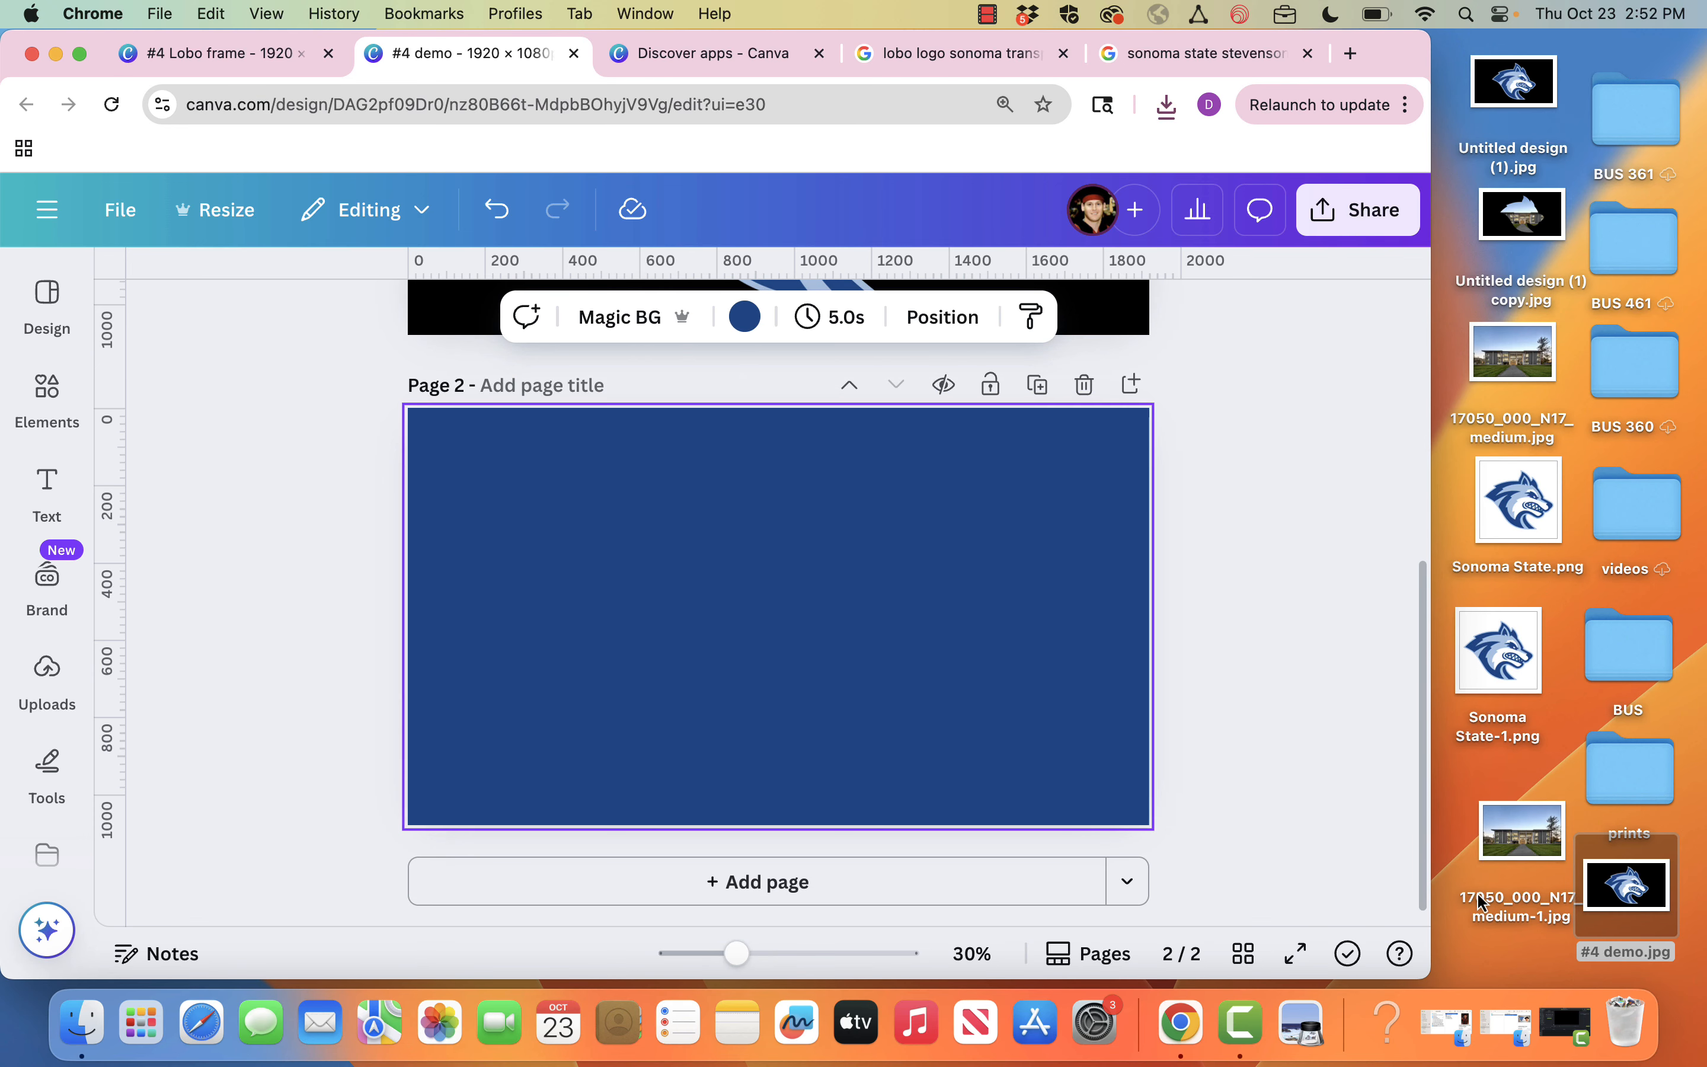
Step: Place #4 demo.jpg from the desktop on page 2 and enlarge it to cover the whole page
left_click_drag(1656, 893, 807, 591)
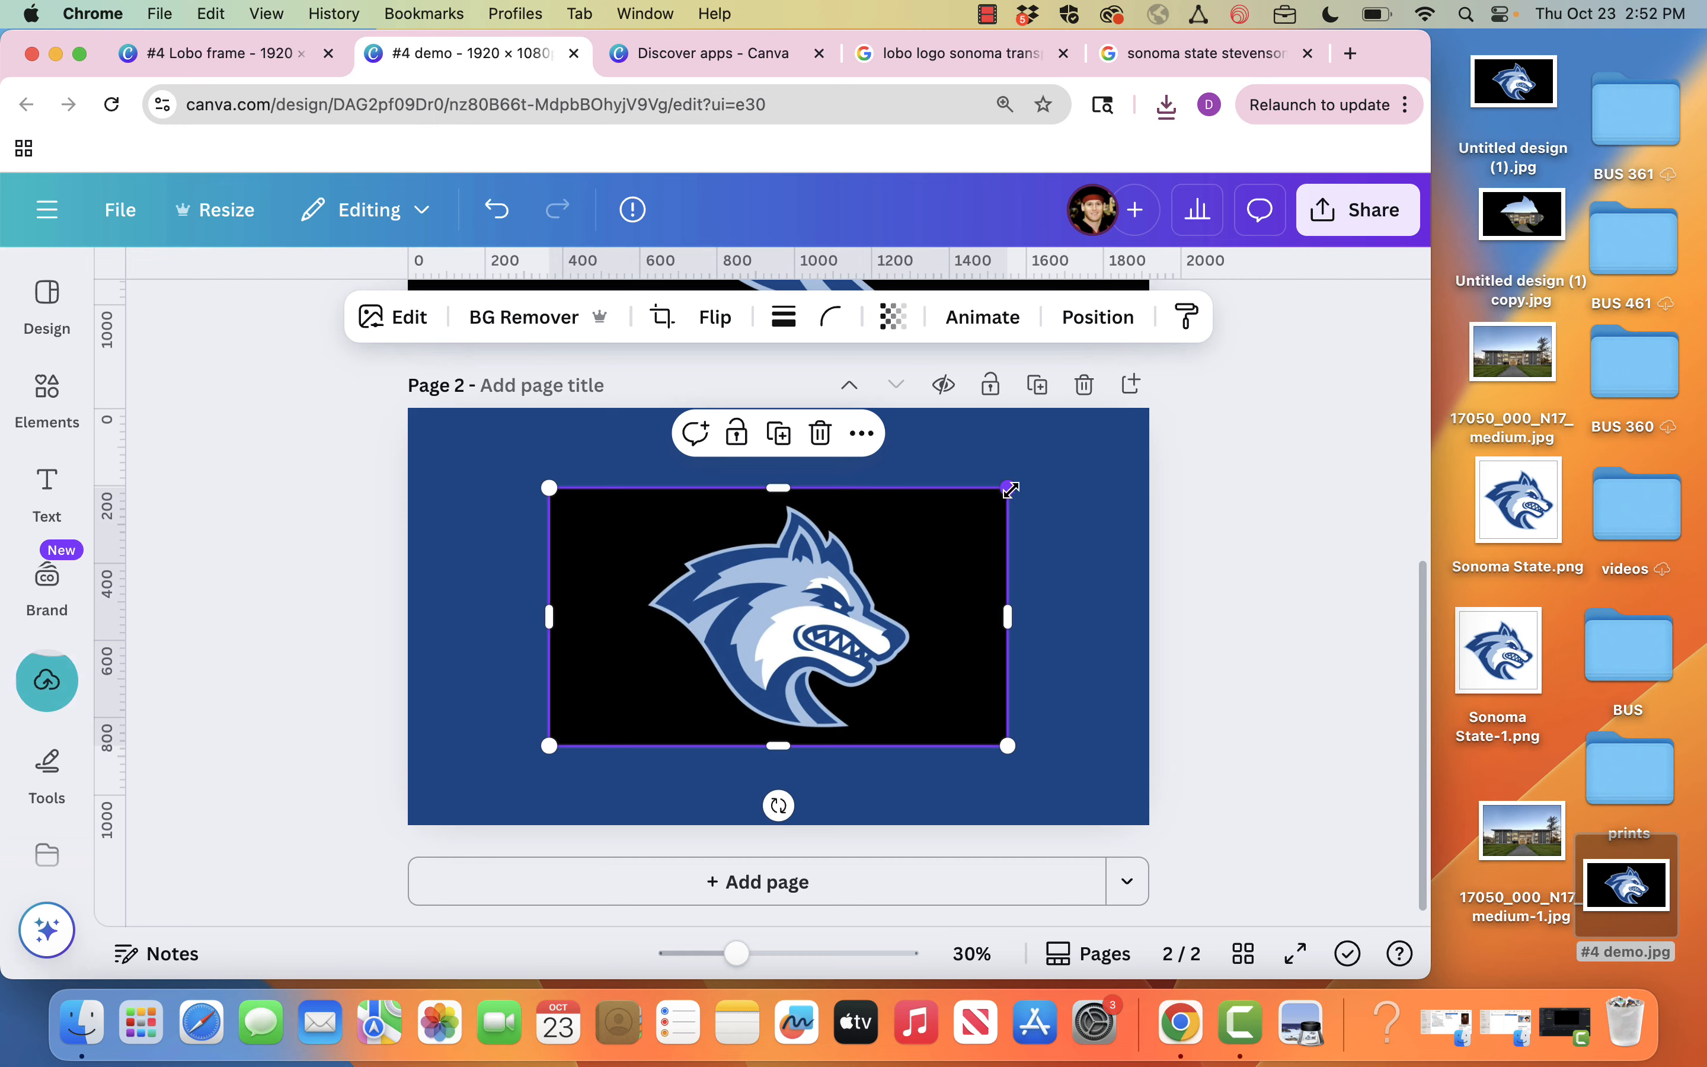
left_click_drag(1009, 488, 1157, 412)
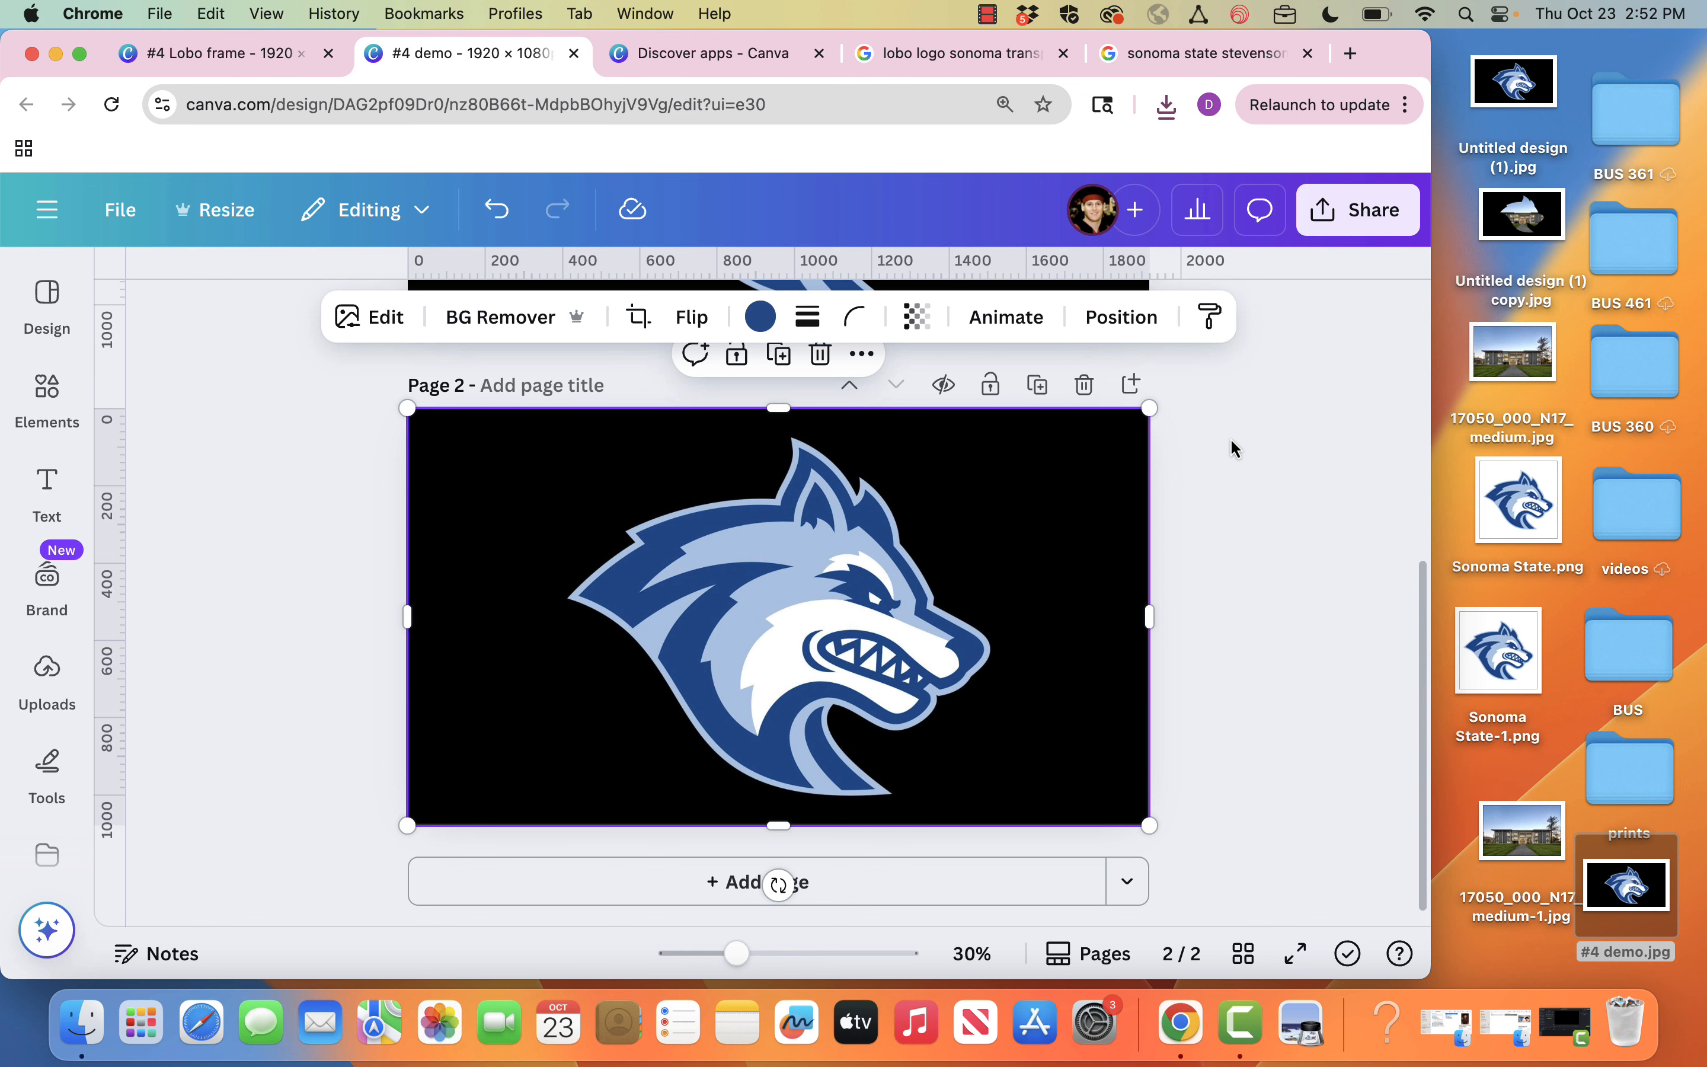
left_click(1231, 450)
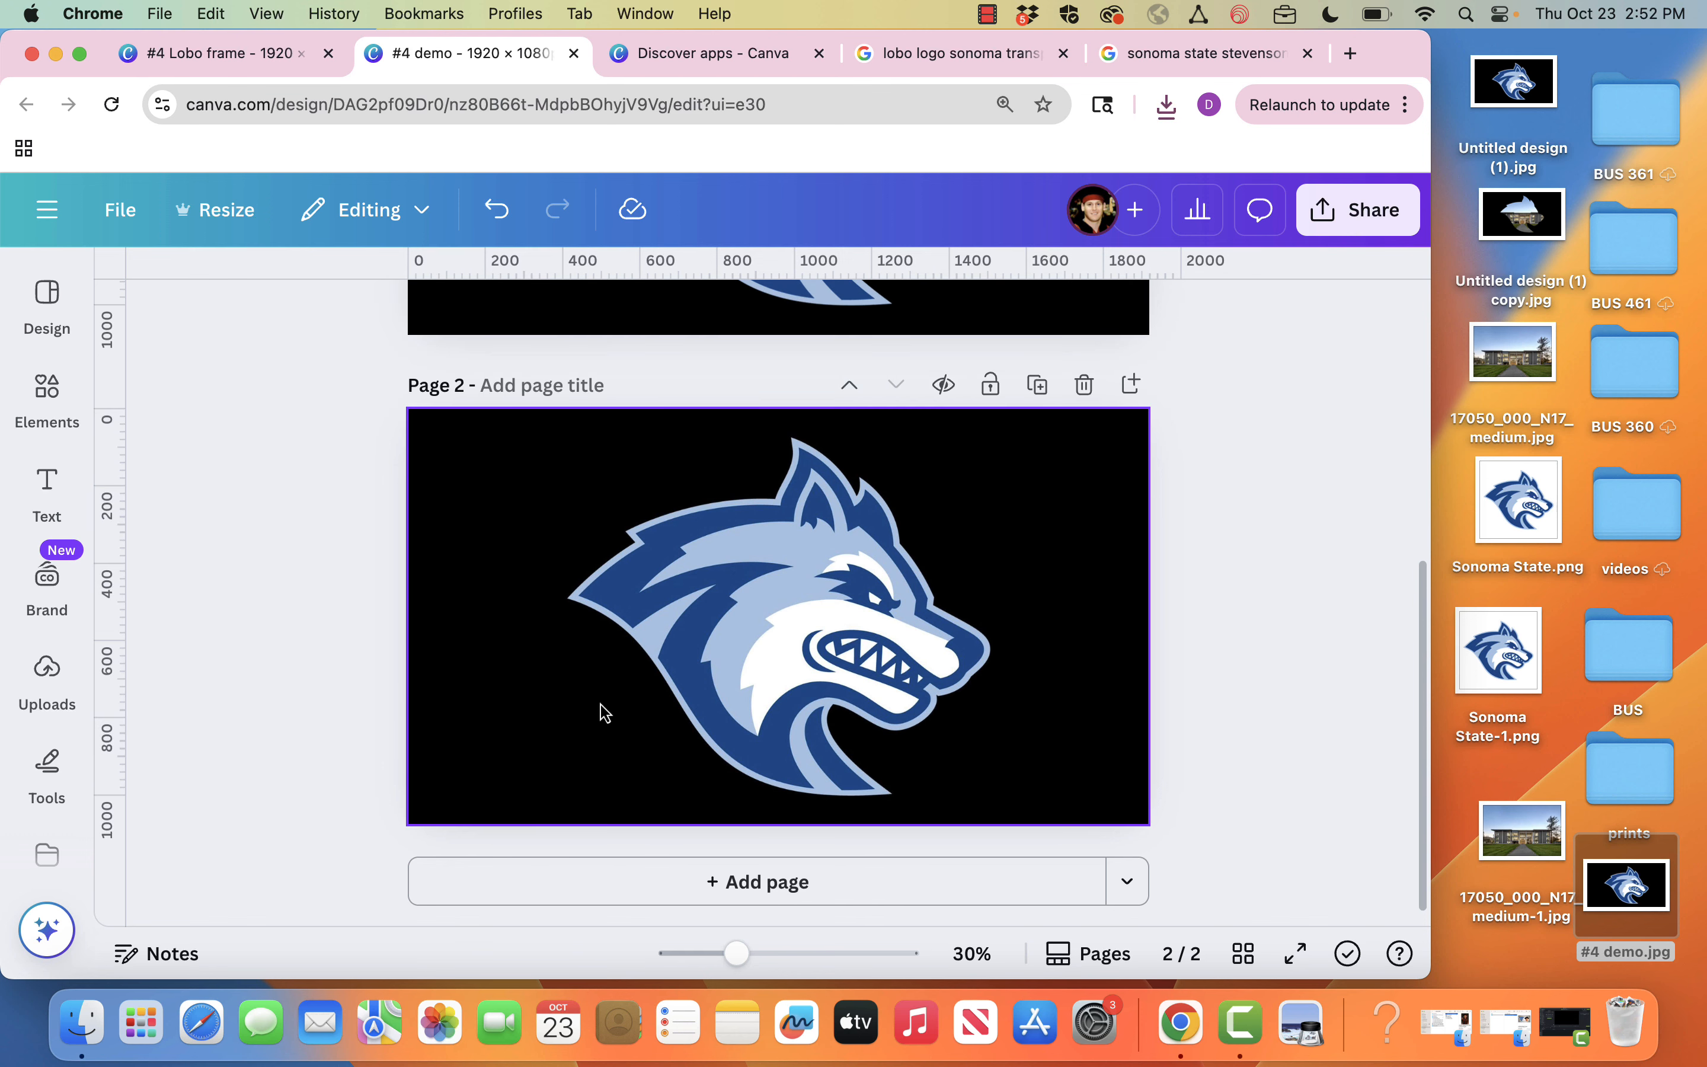
Step: Search Canva's apps for "tracer" and open the Tracer app
mouse_move(92, 503)
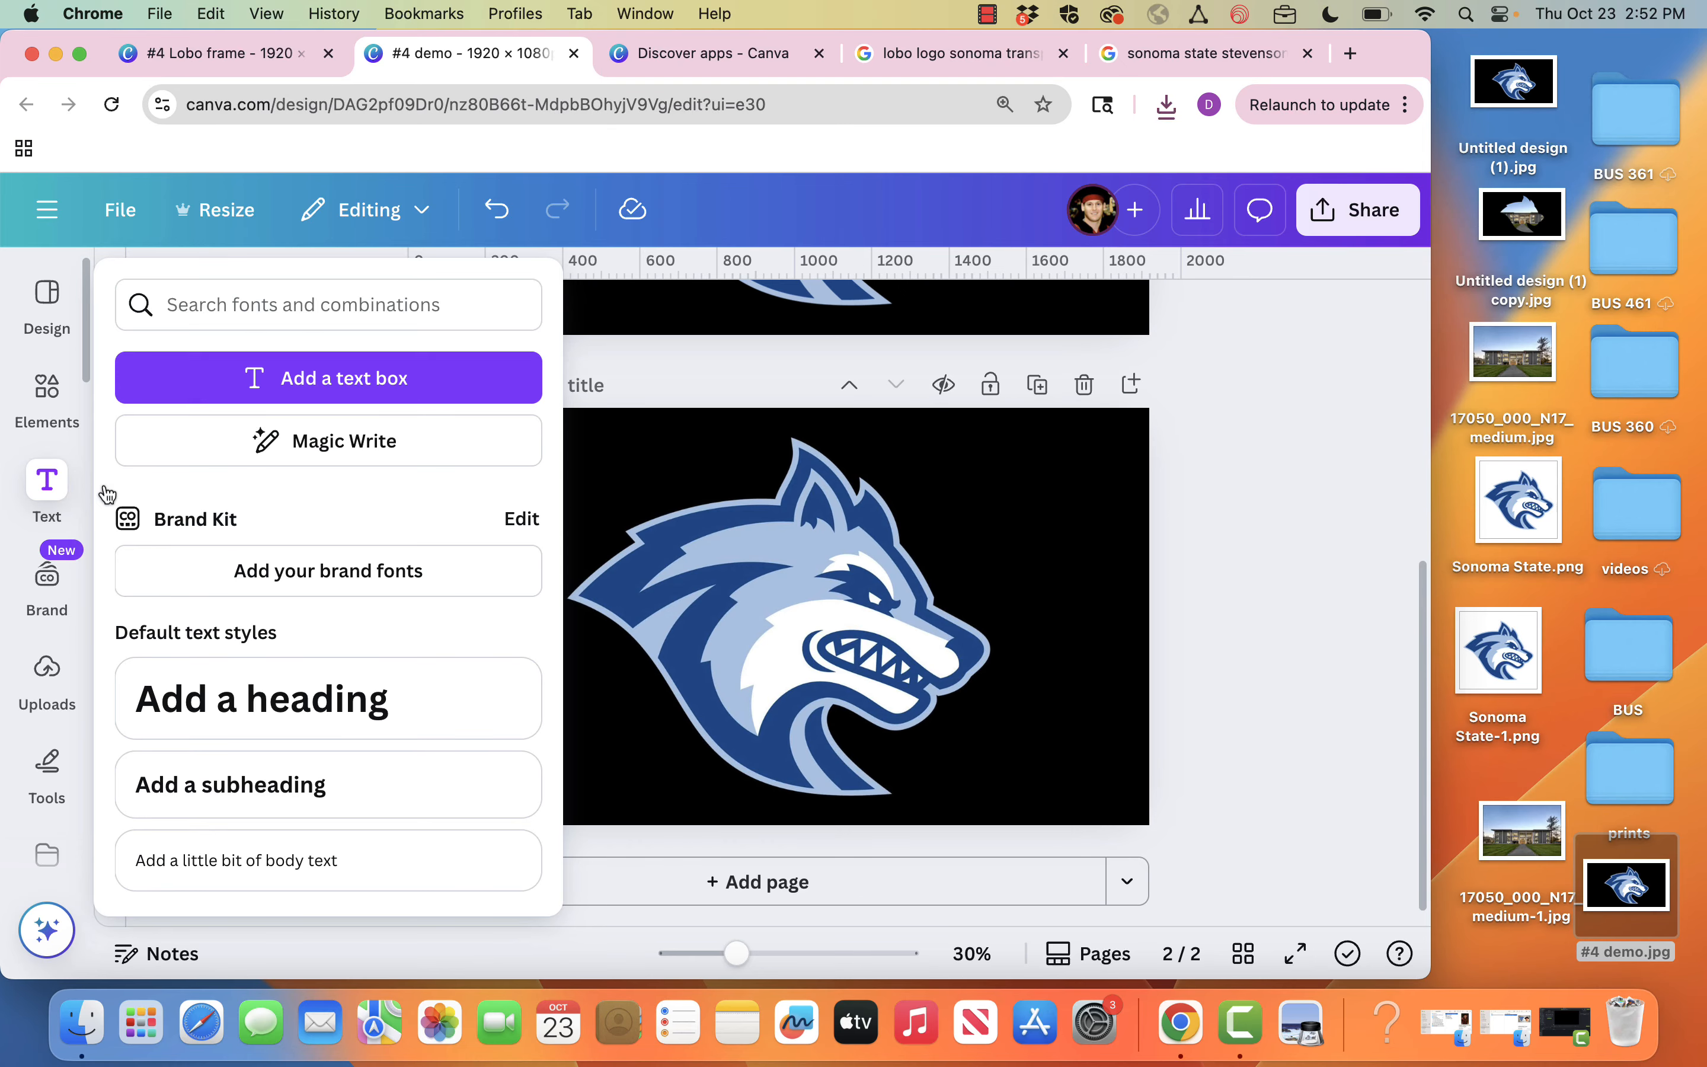
scroll(38, 745, "down", 3)
left_click(40, 747)
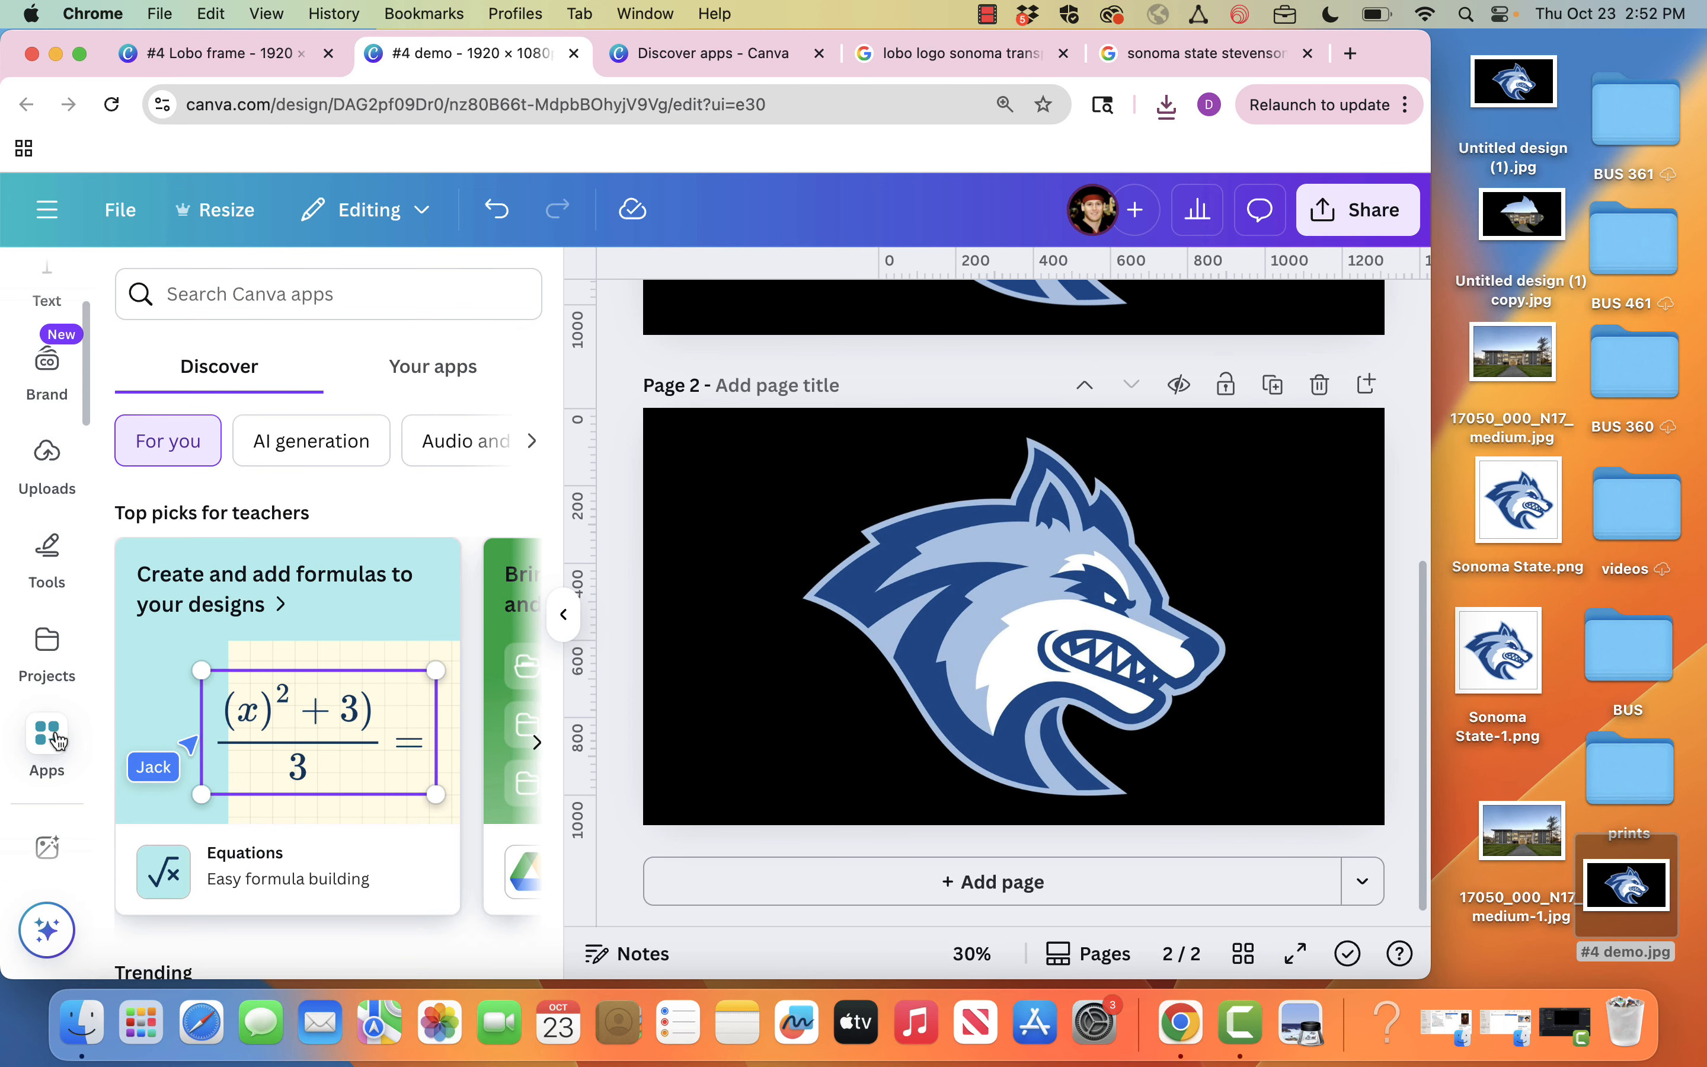
left_click(248, 301)
type("t")
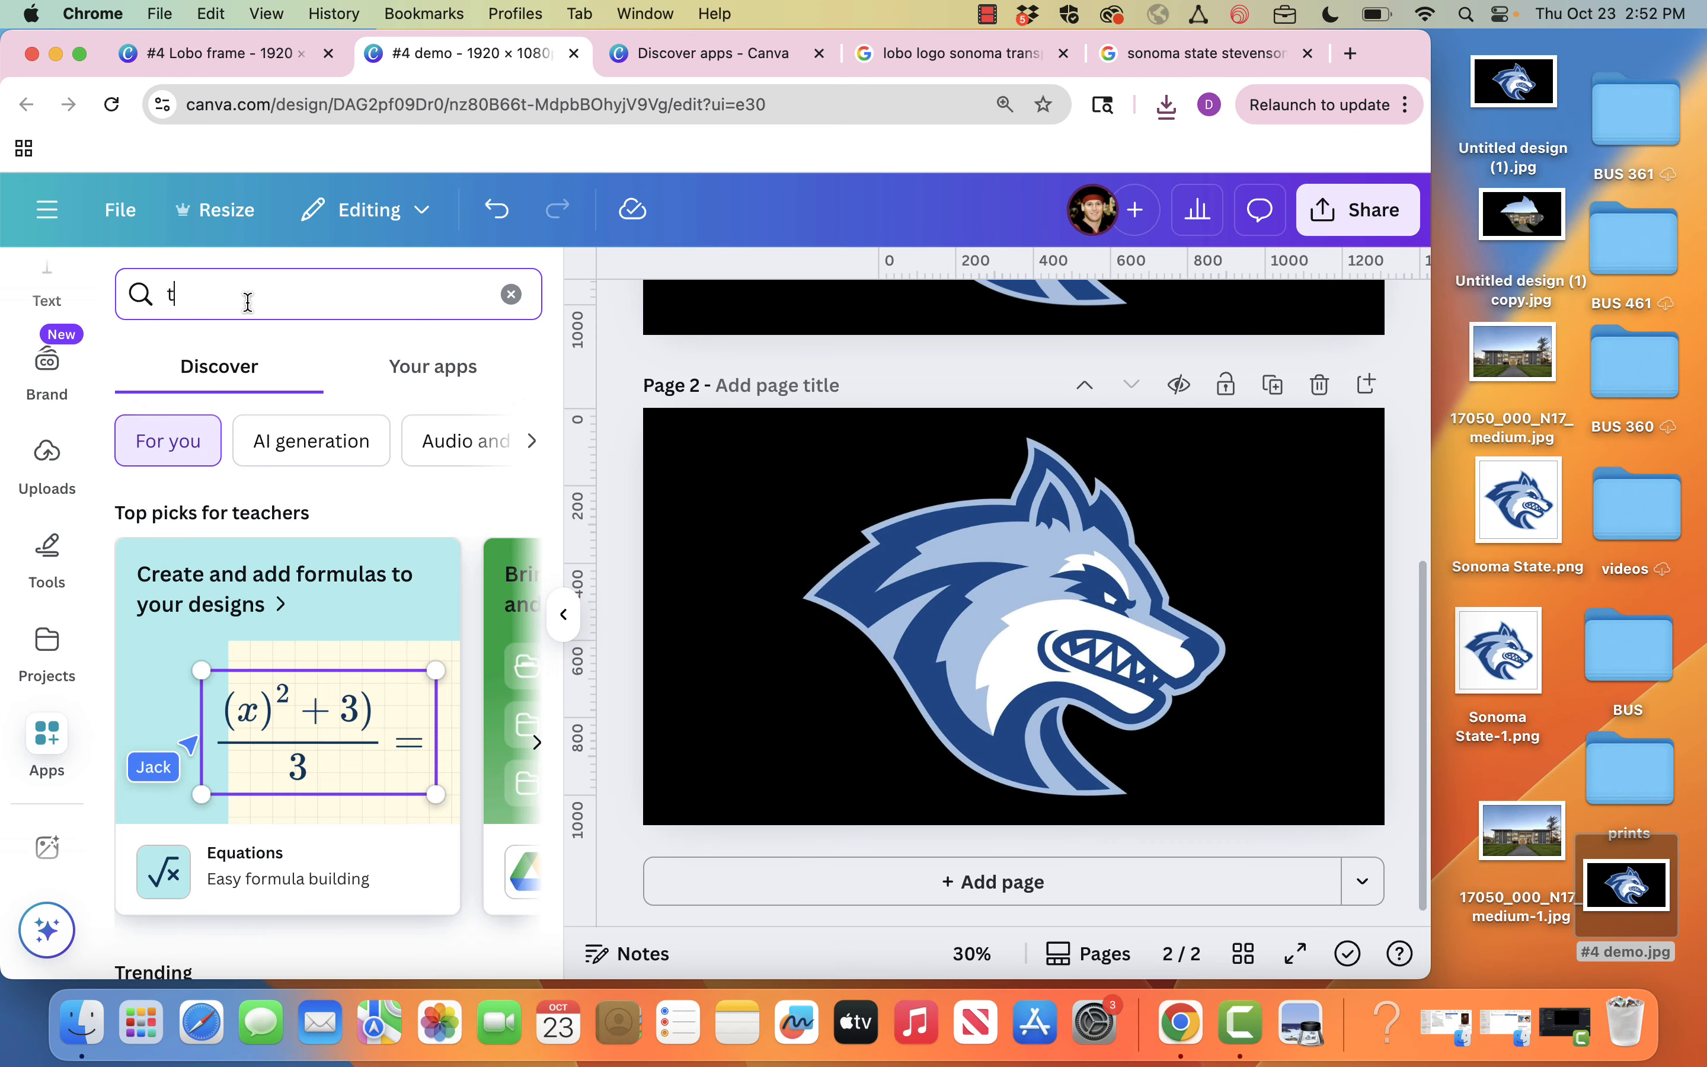
type("racer")
key("Return")
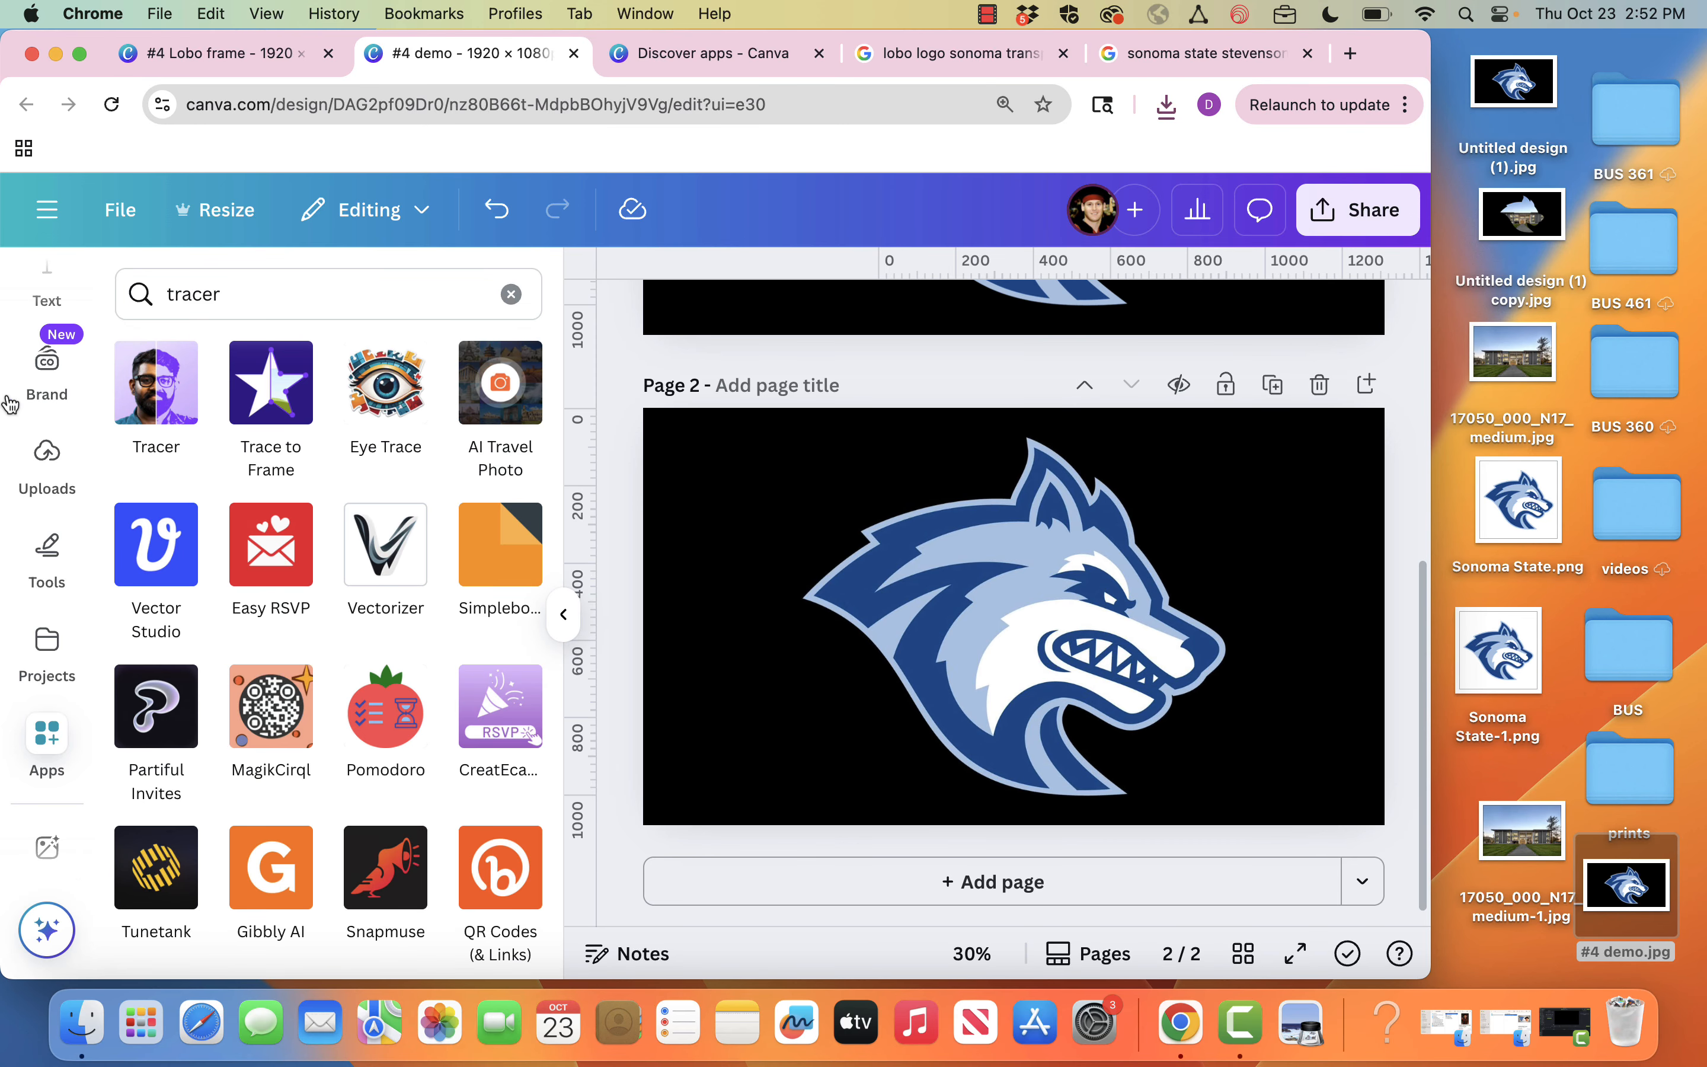
left_click(160, 403)
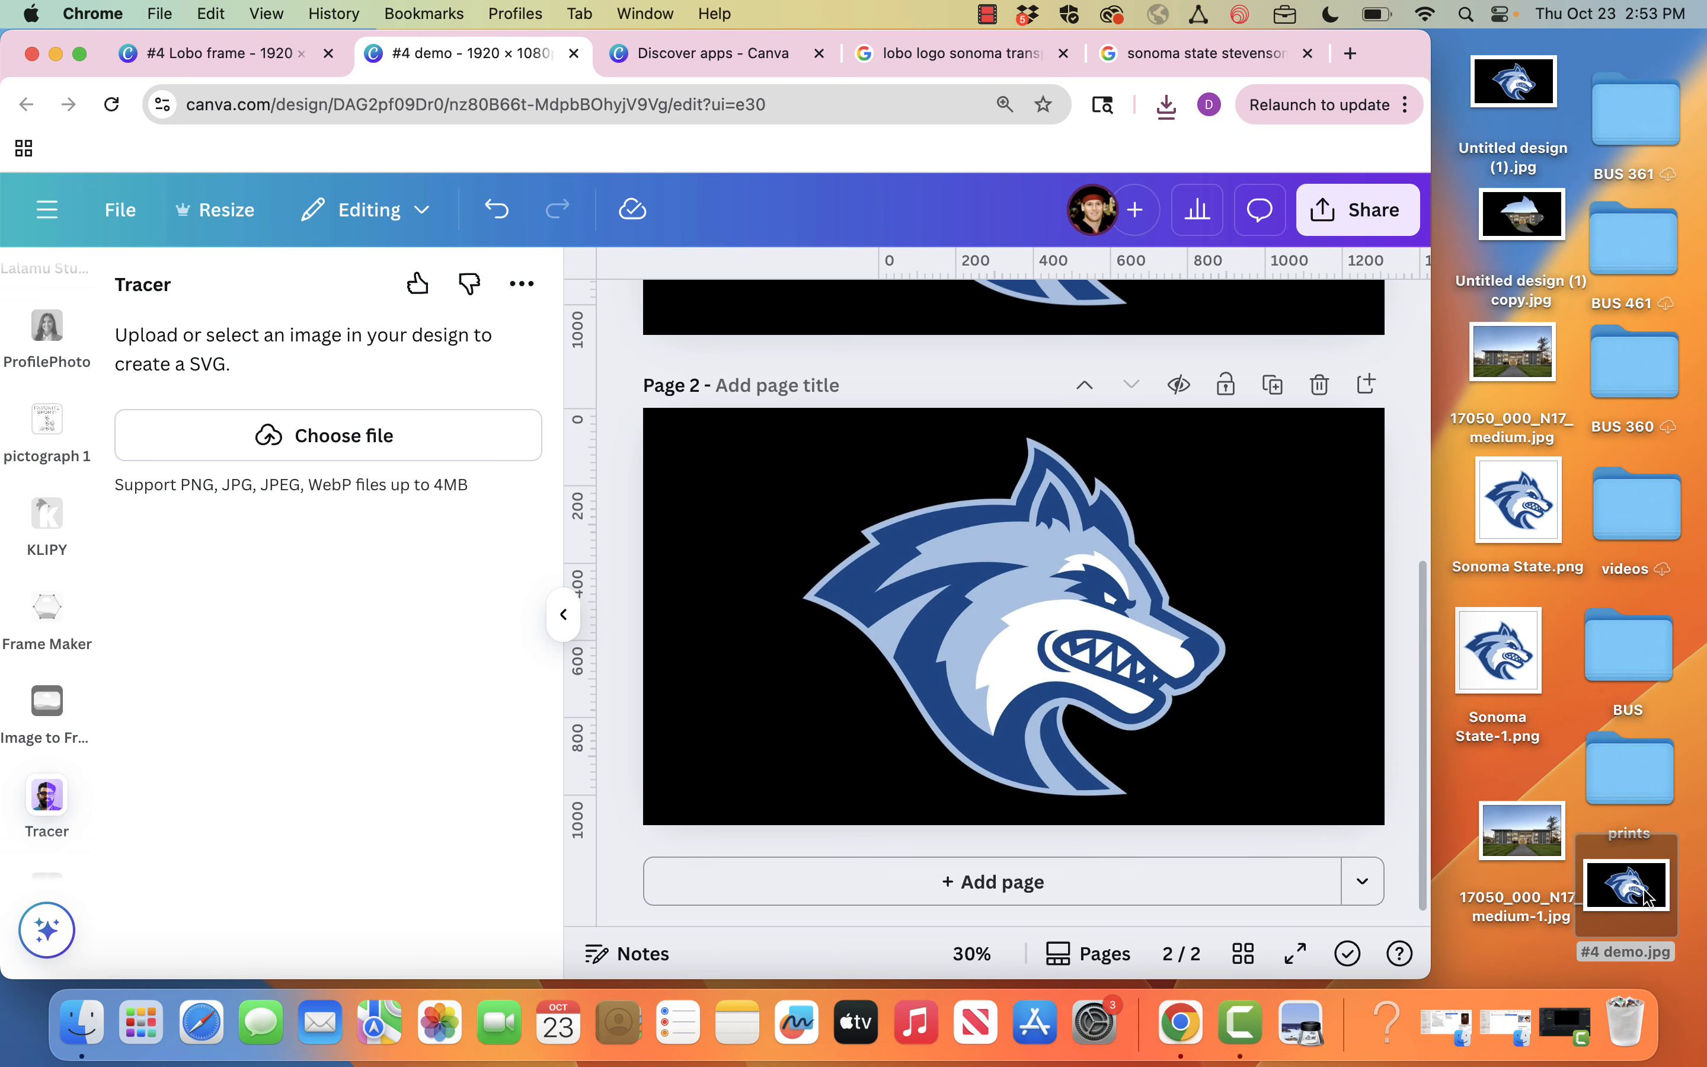
Step: Load #4 demo.jpg from the desktop into Tracer as the original image
left_click_drag(1644, 896, 339, 456)
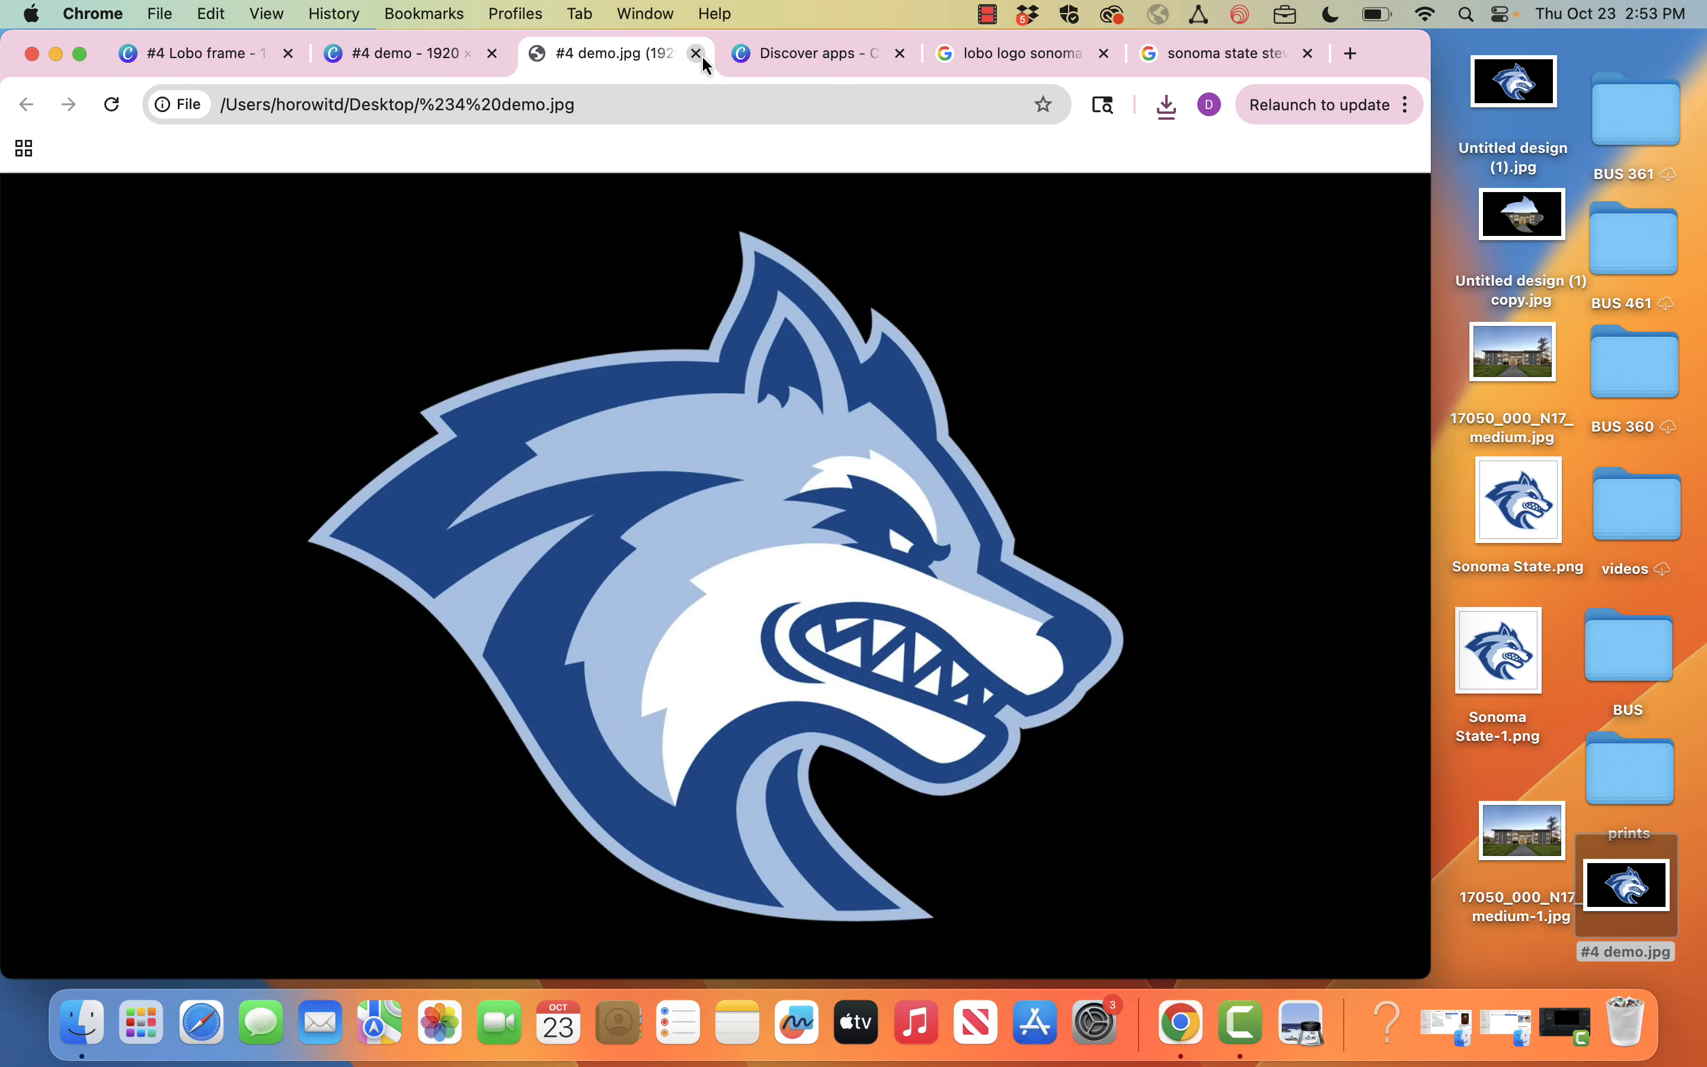
left_click(697, 55)
left_click(342, 436)
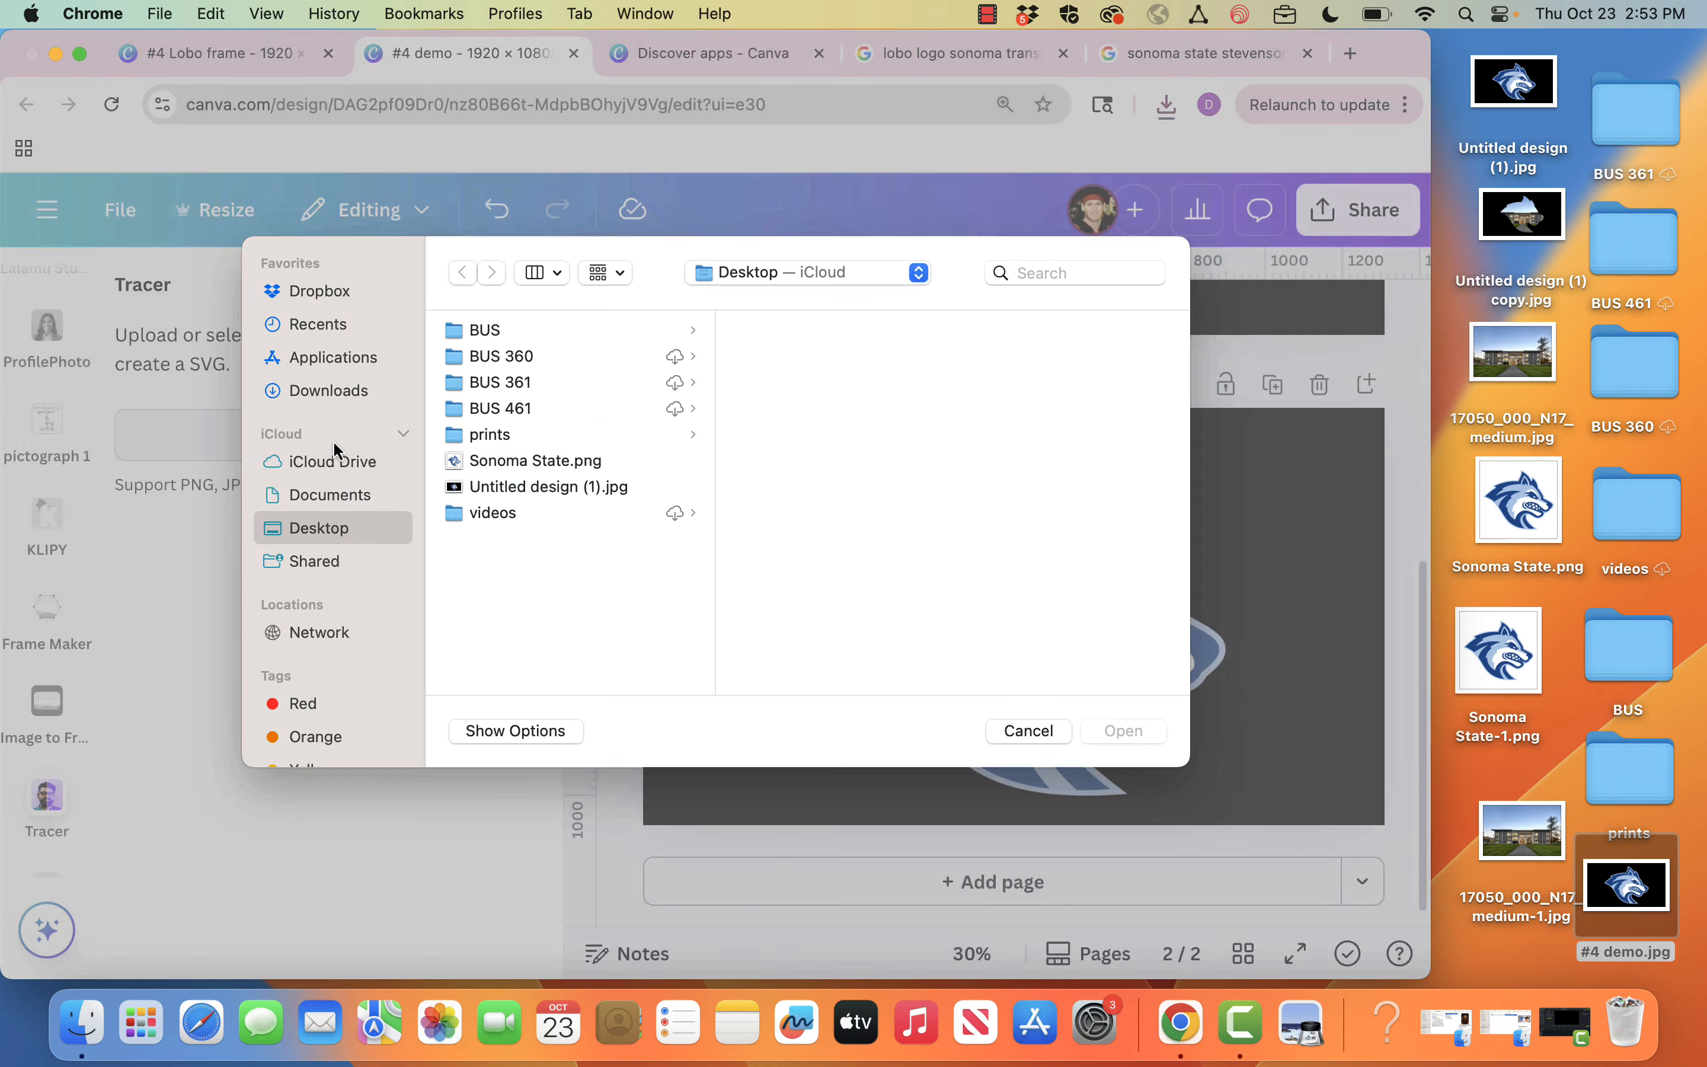
left_click(545, 490)
left_click(531, 335)
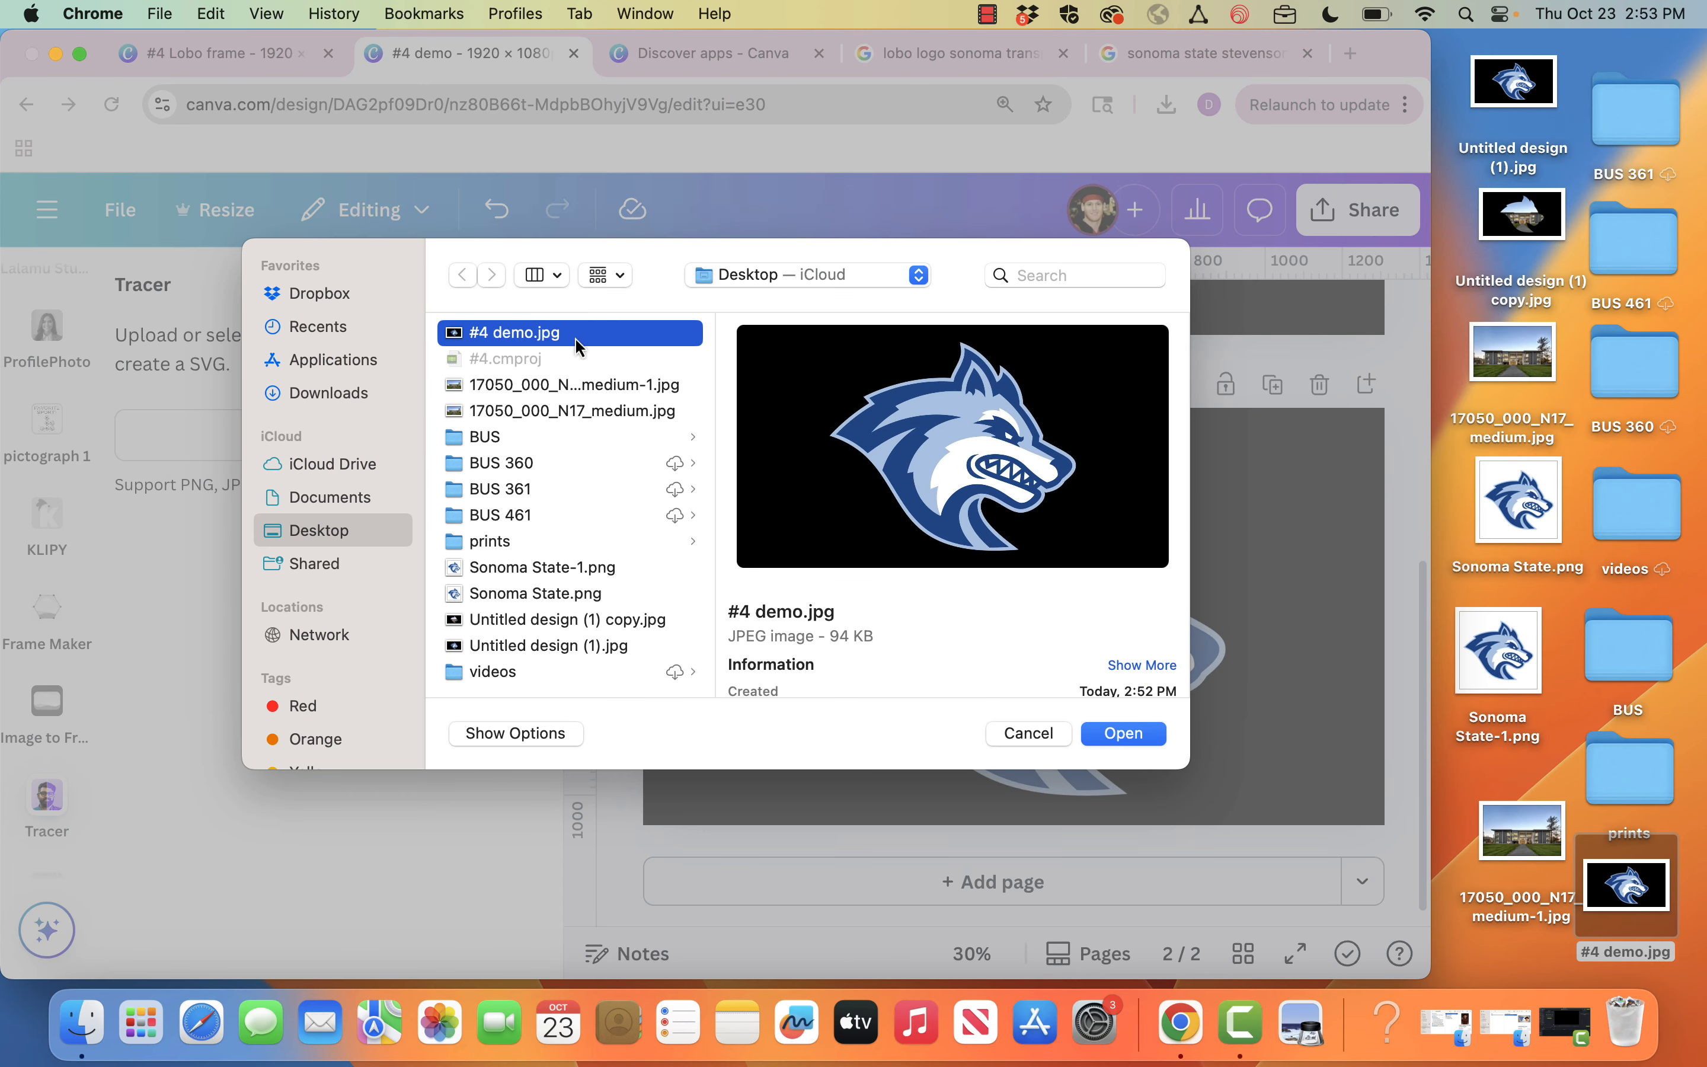
left_click(1122, 734)
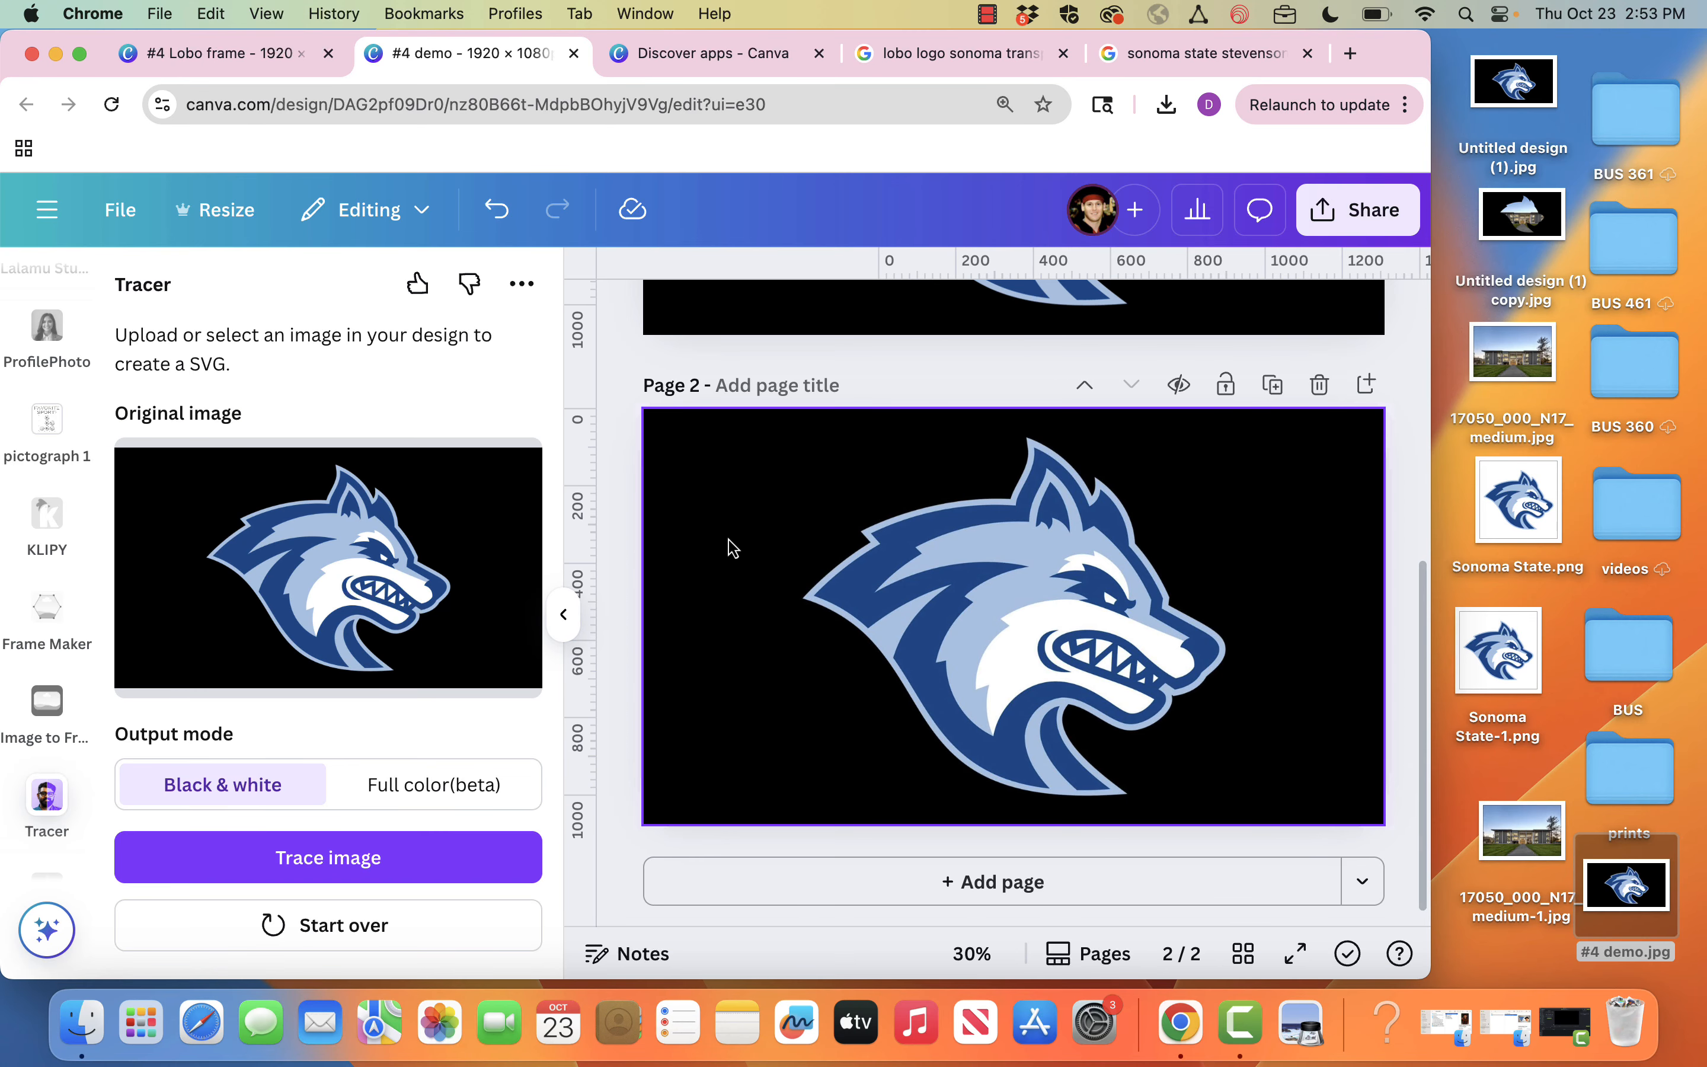
Step: Trace the wolf image in Black & white mode and set the threshold to 6
left_click(409, 878)
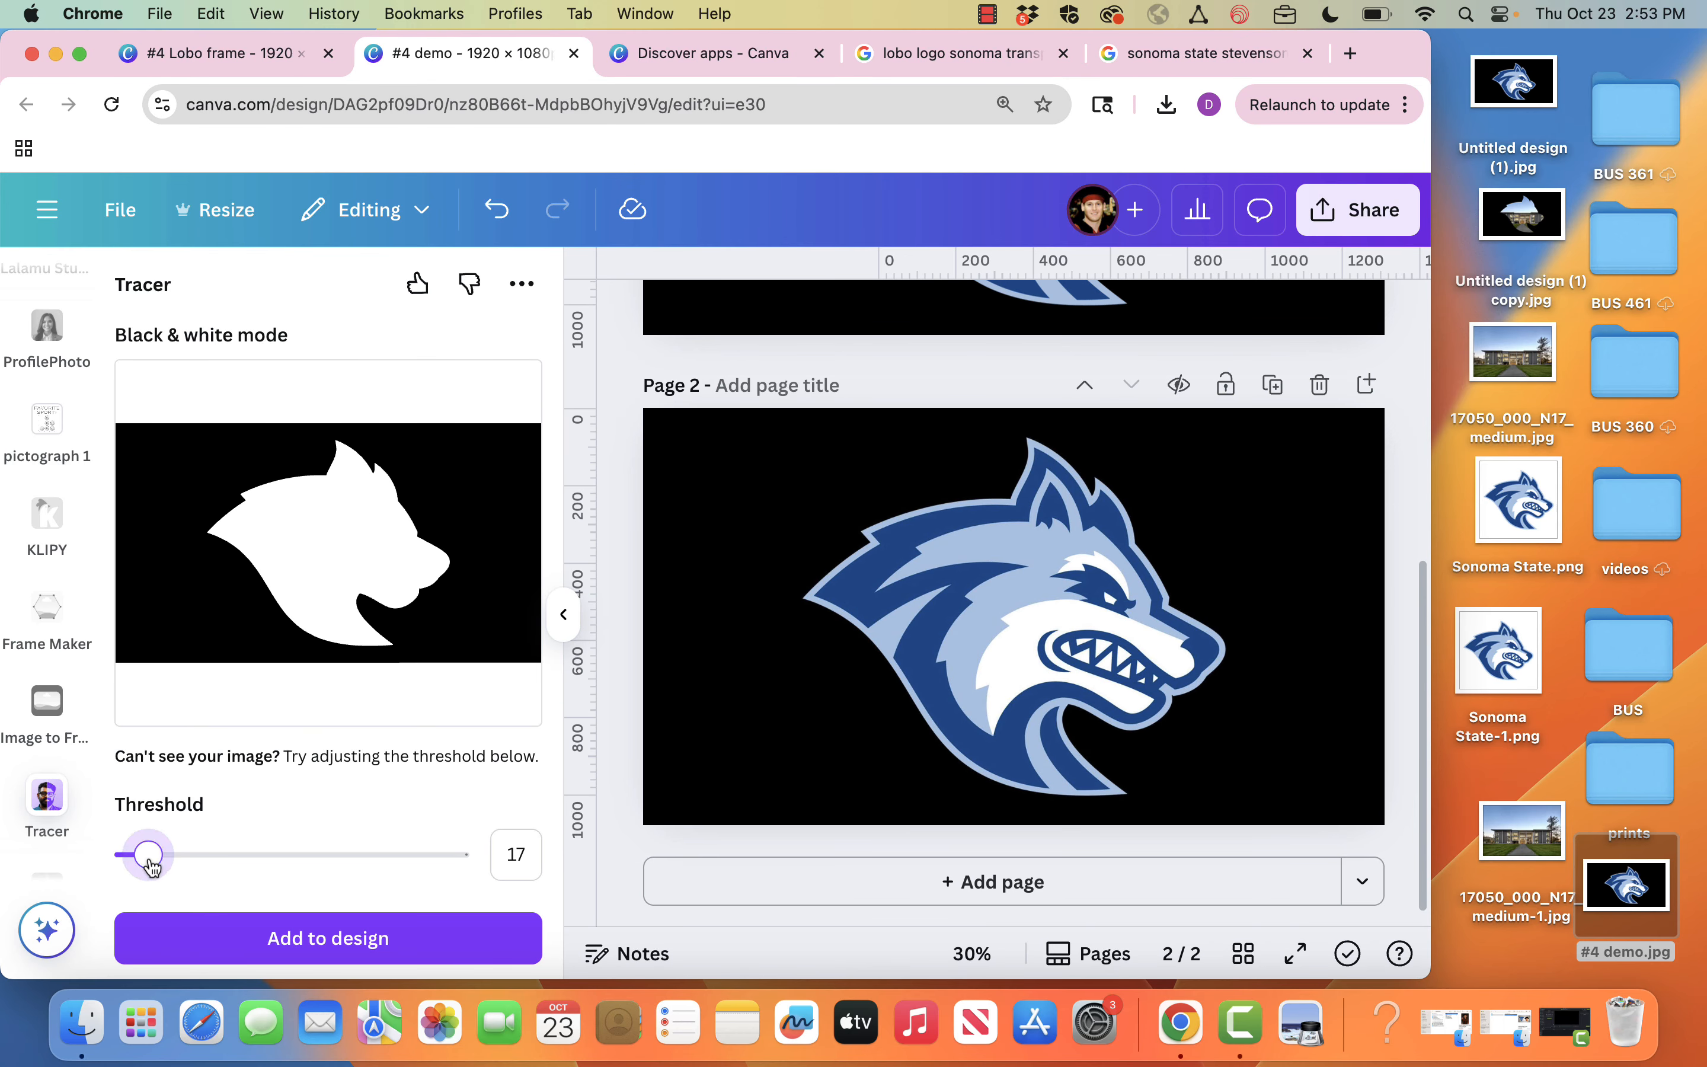
left_click_drag(149, 856, 120, 863)
left_click_drag(126, 861, 133, 862)
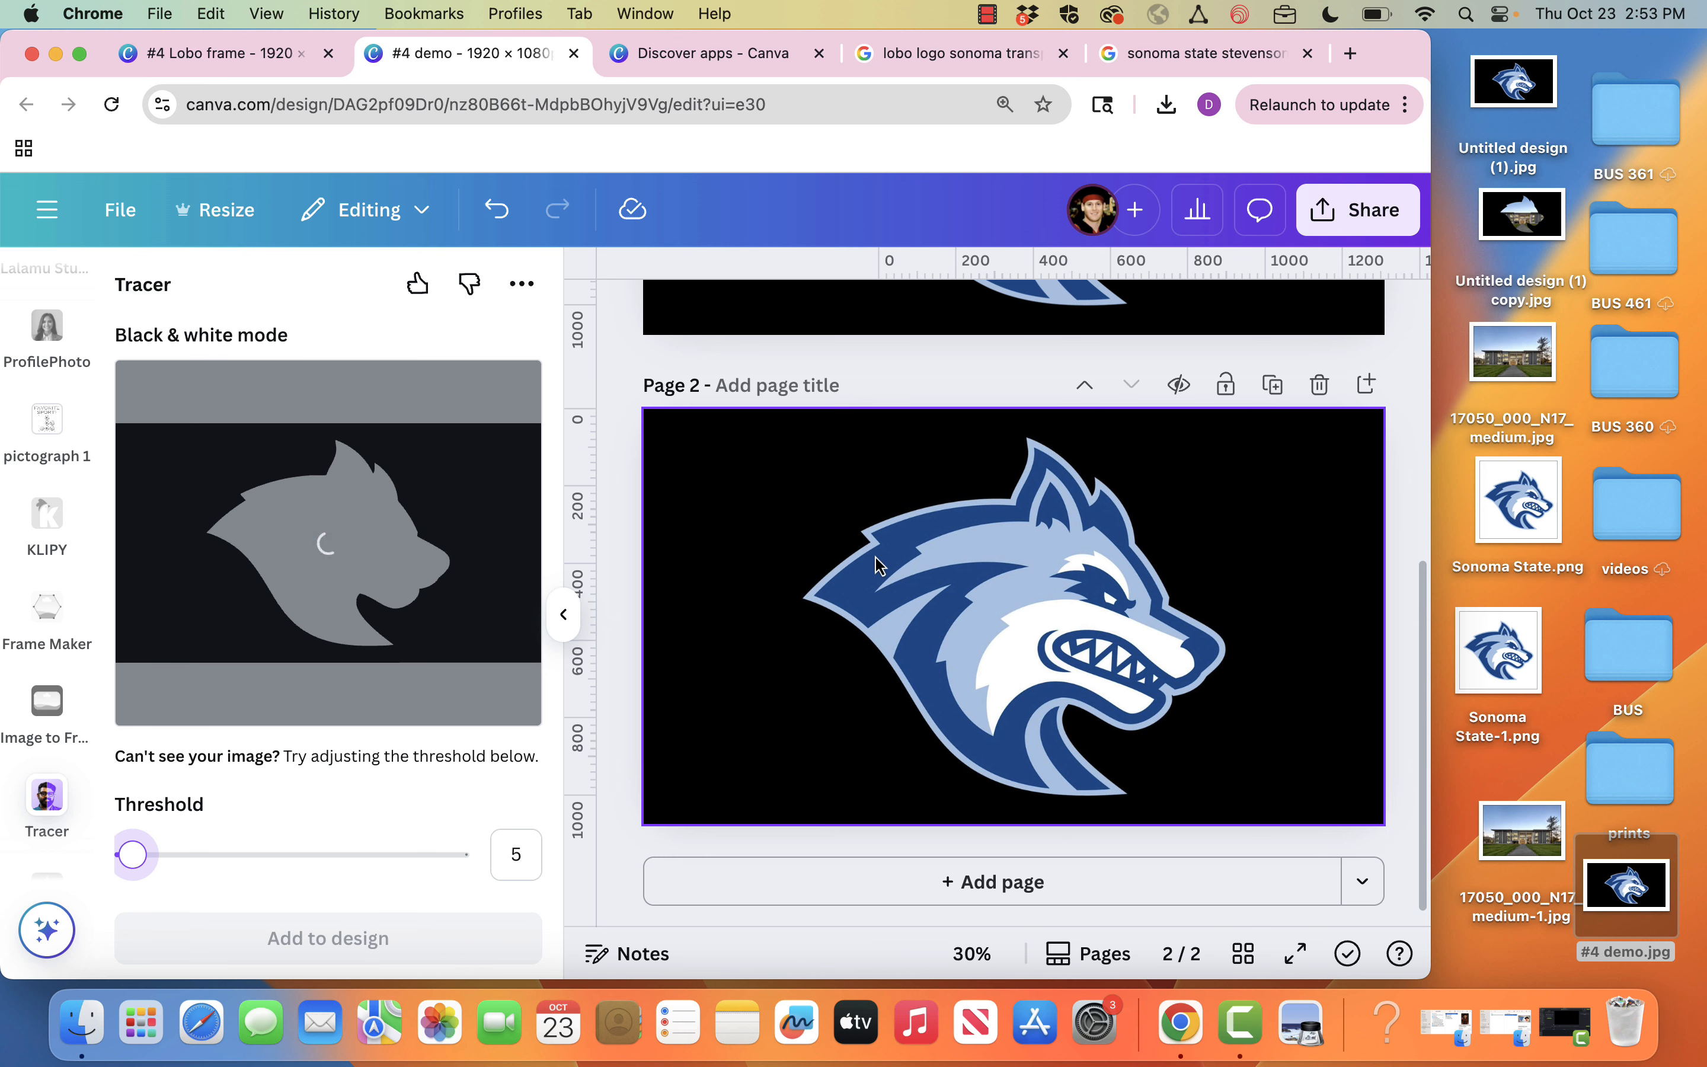
mouse_move(147, 852)
left_mouse_down()
mouse_move(244, 858)
mouse_move(135, 856)
left_mouse_up()
Step: Add the traced wolf silhouette to page 2 and enlarge it to about the page's size
left_click(346, 936)
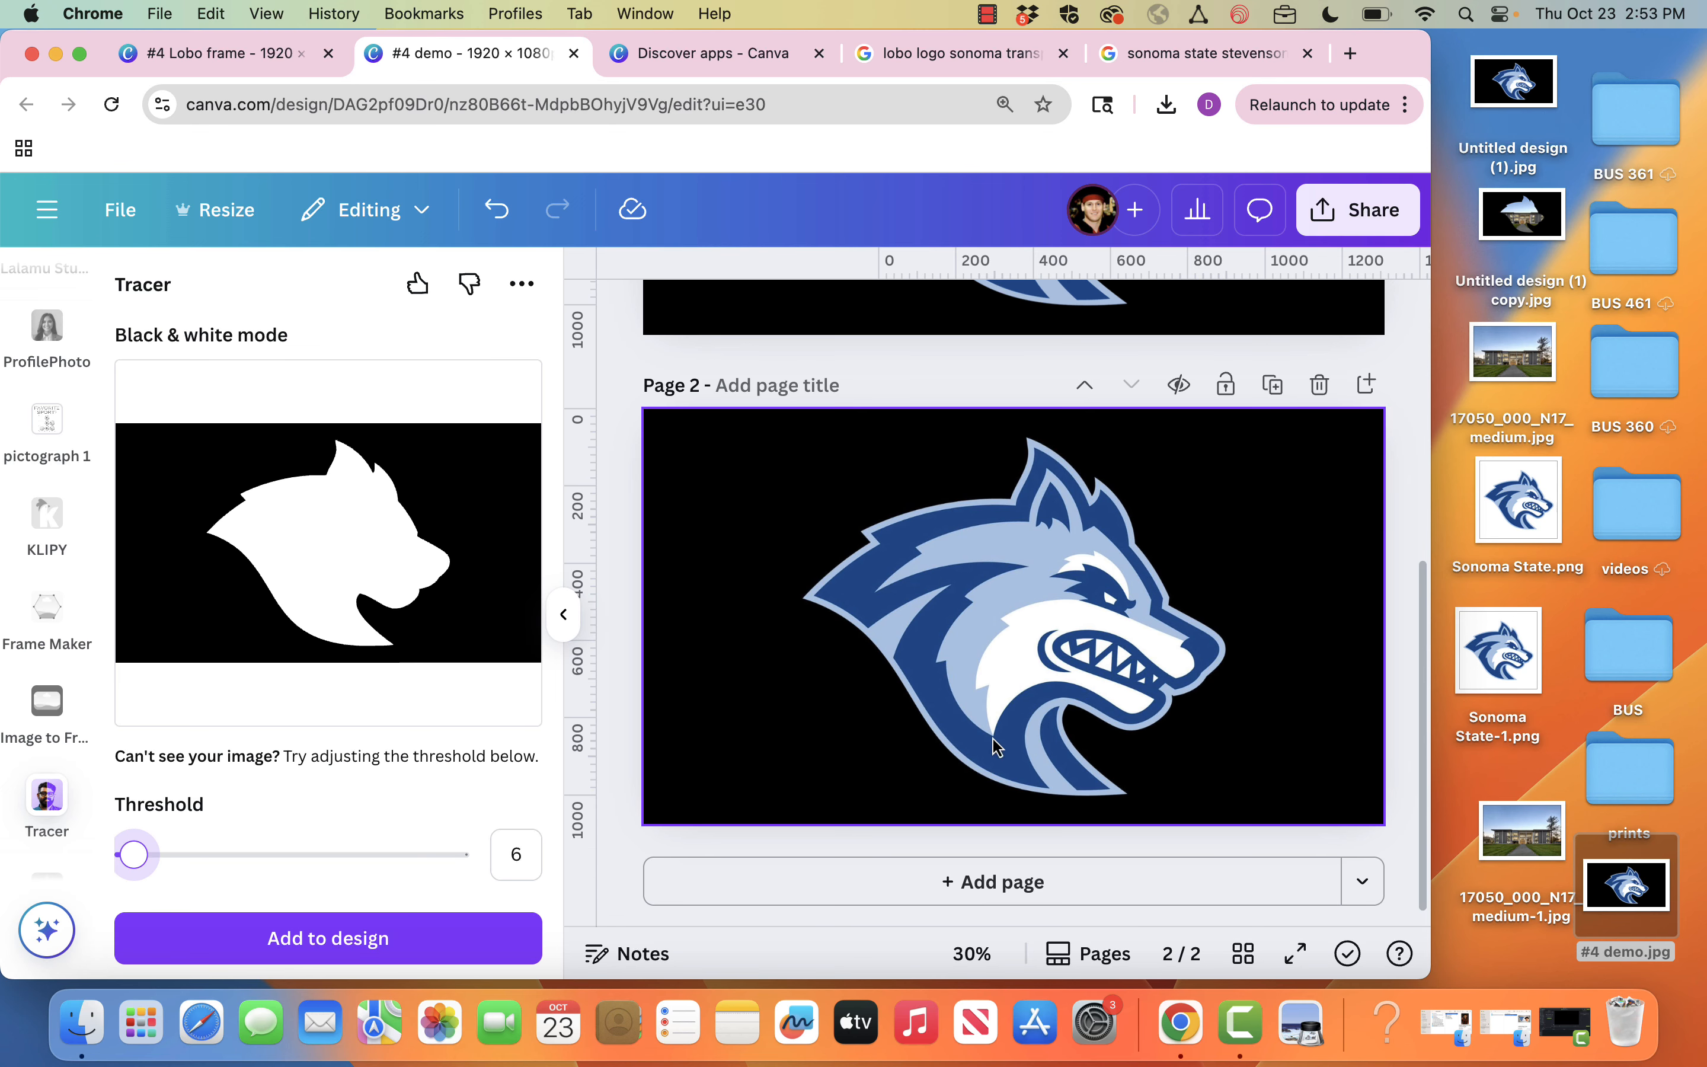
left_click(352, 940)
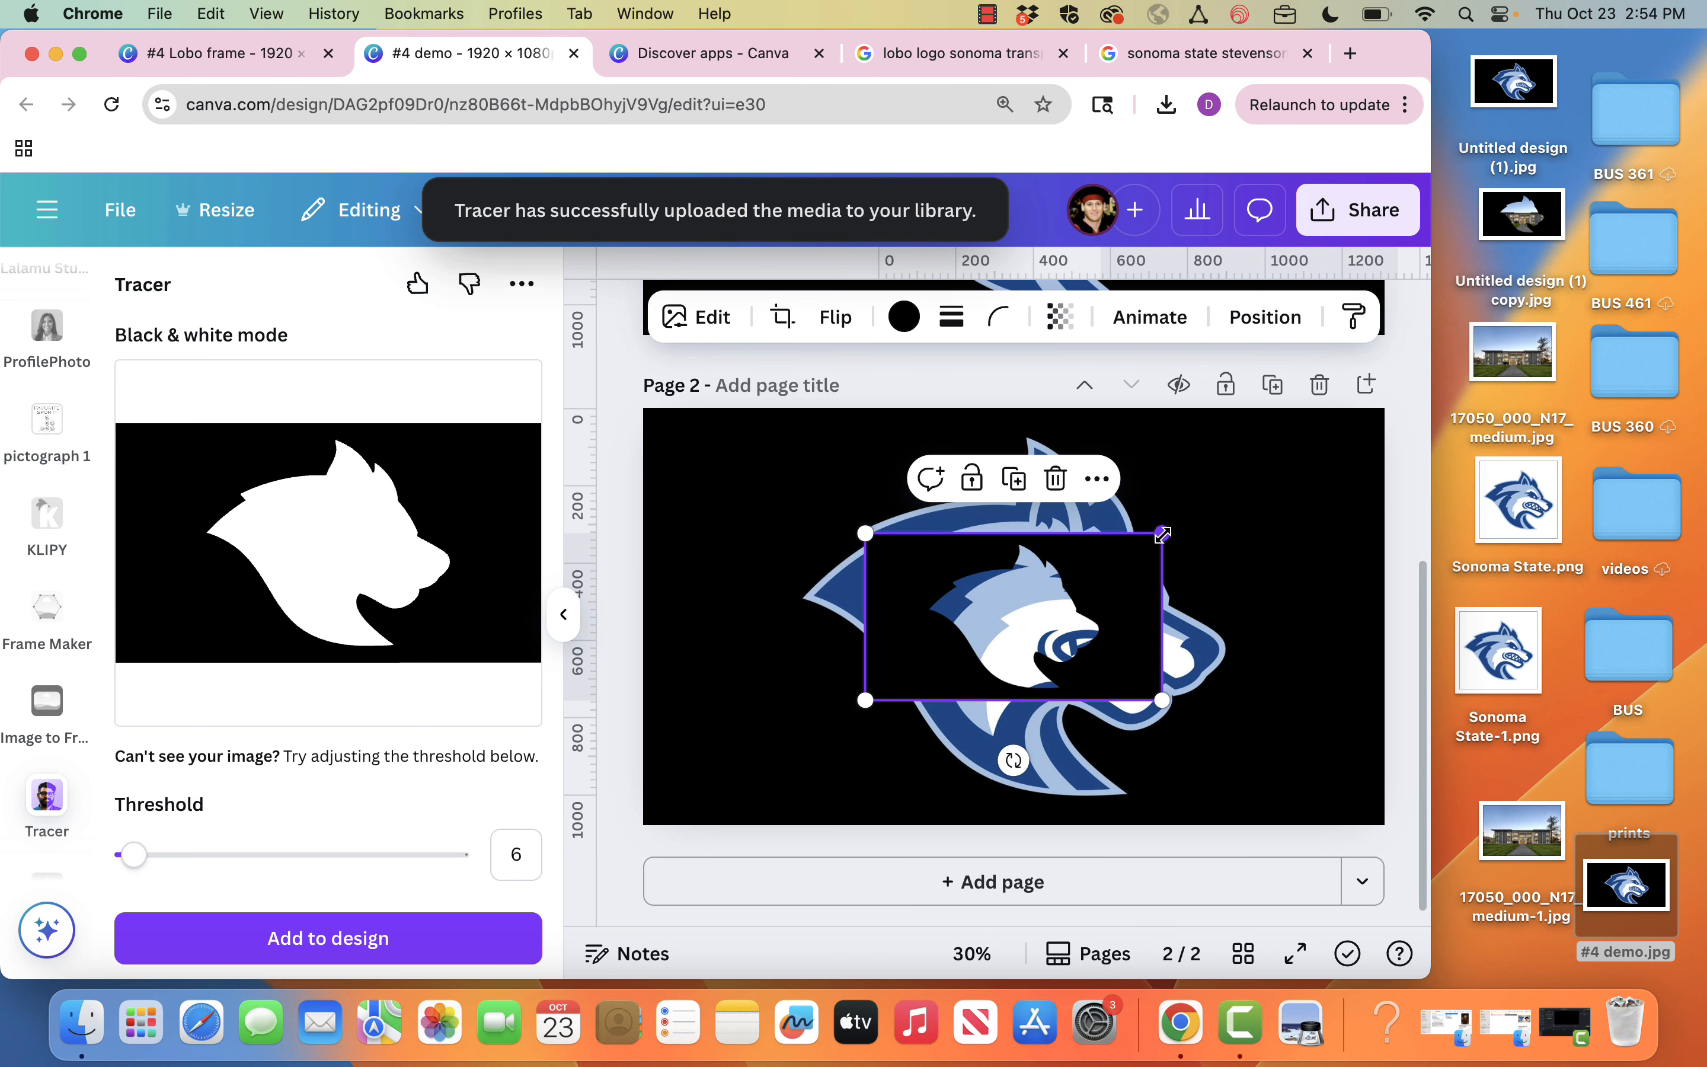
left_click_drag(1163, 535, 1393, 422)
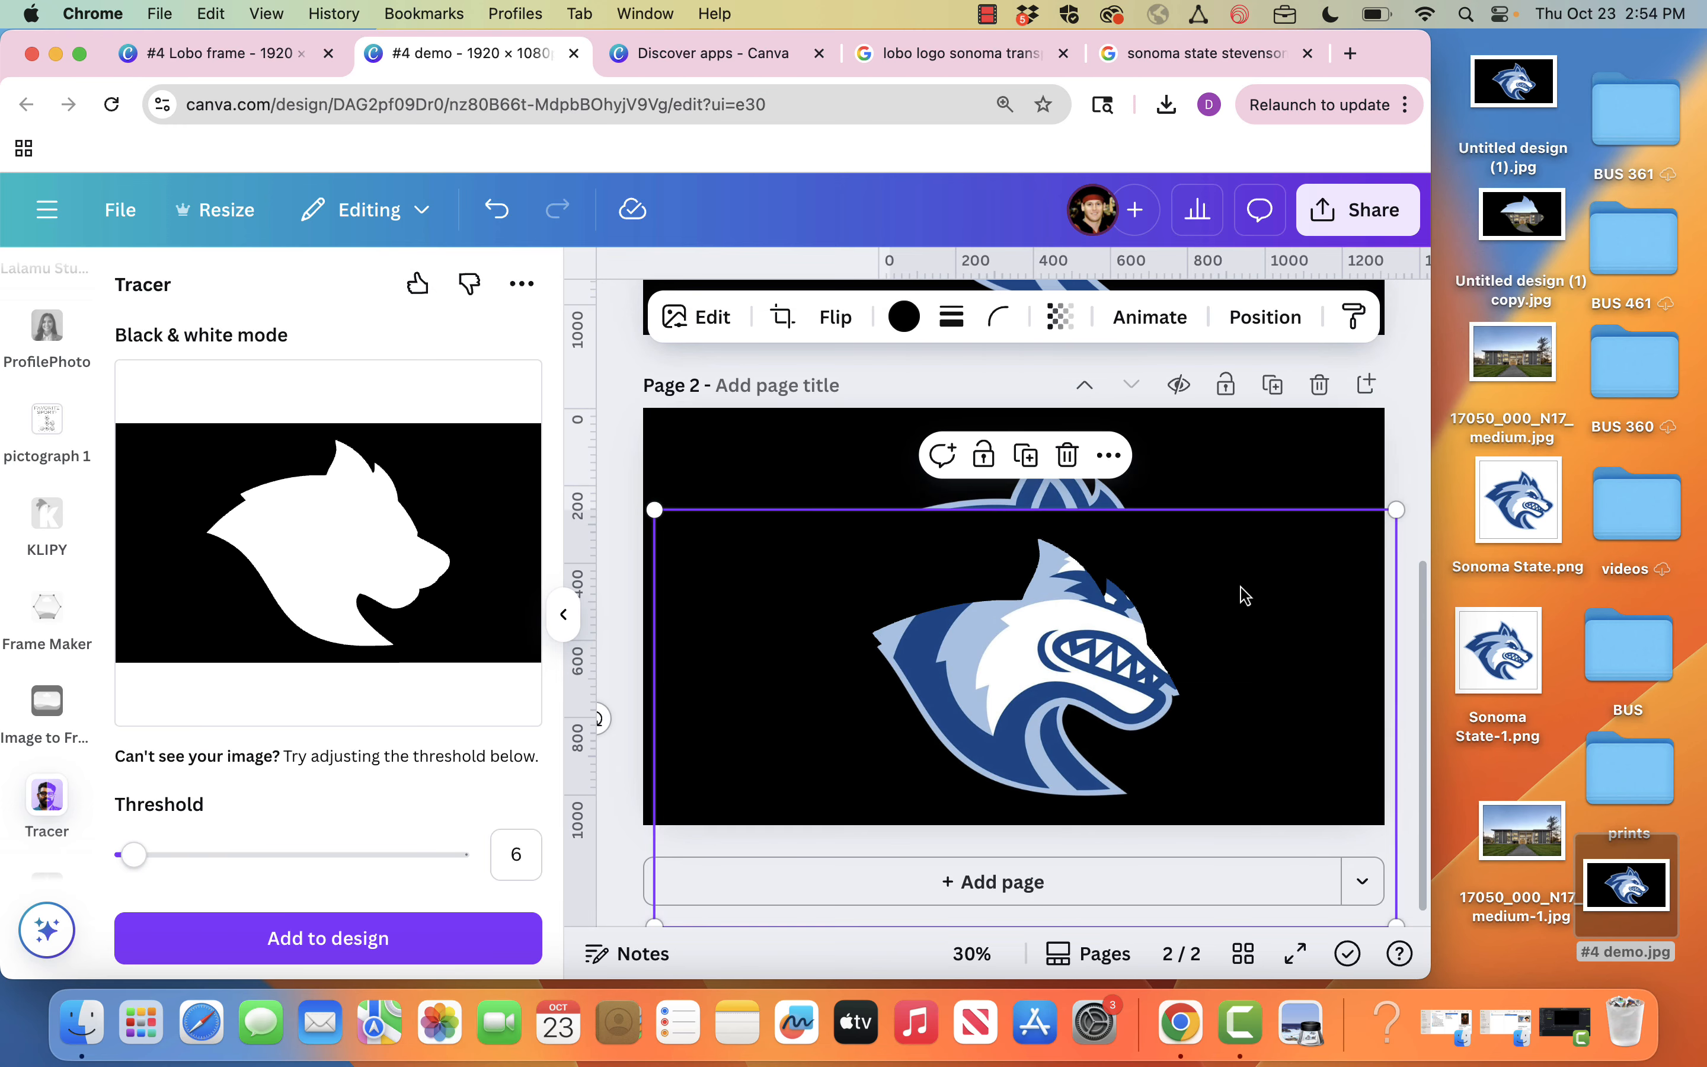
Step: Delete the colored logo image behind the trace and move the traced silhouette so it fills page 2
left_click(1056, 493)
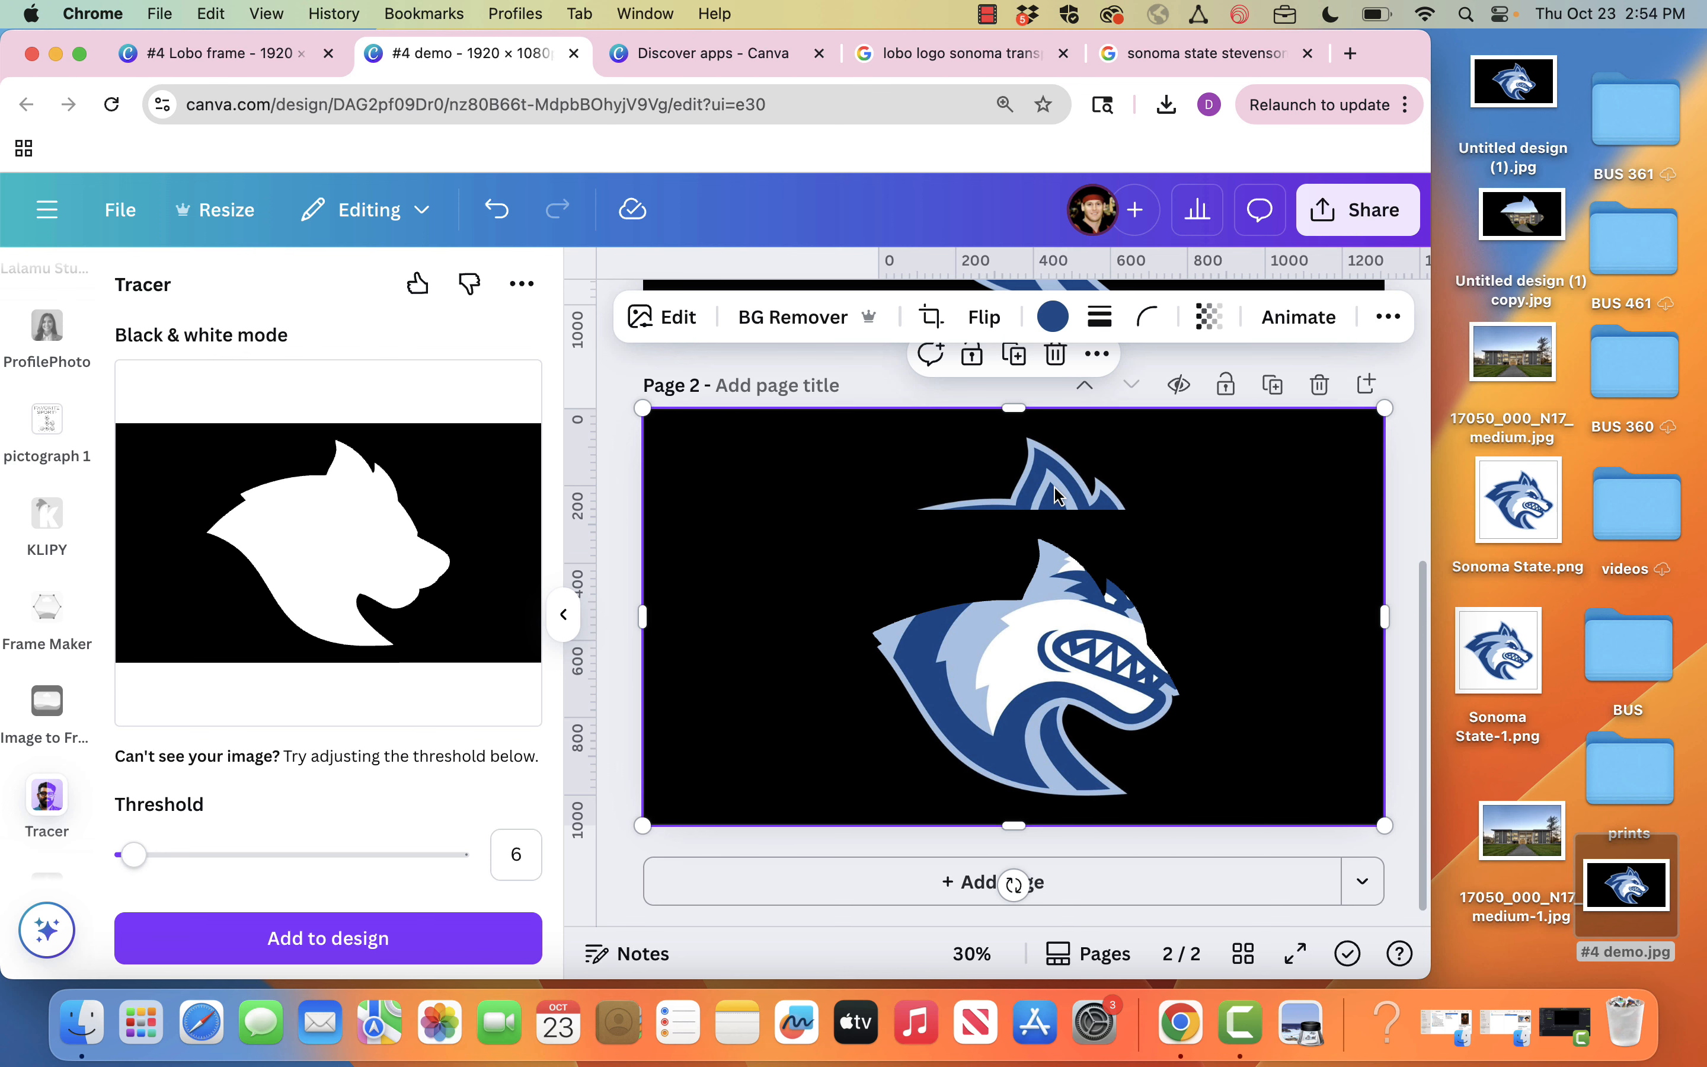
key("Delete")
left_click_drag(1174, 569, 1171, 476)
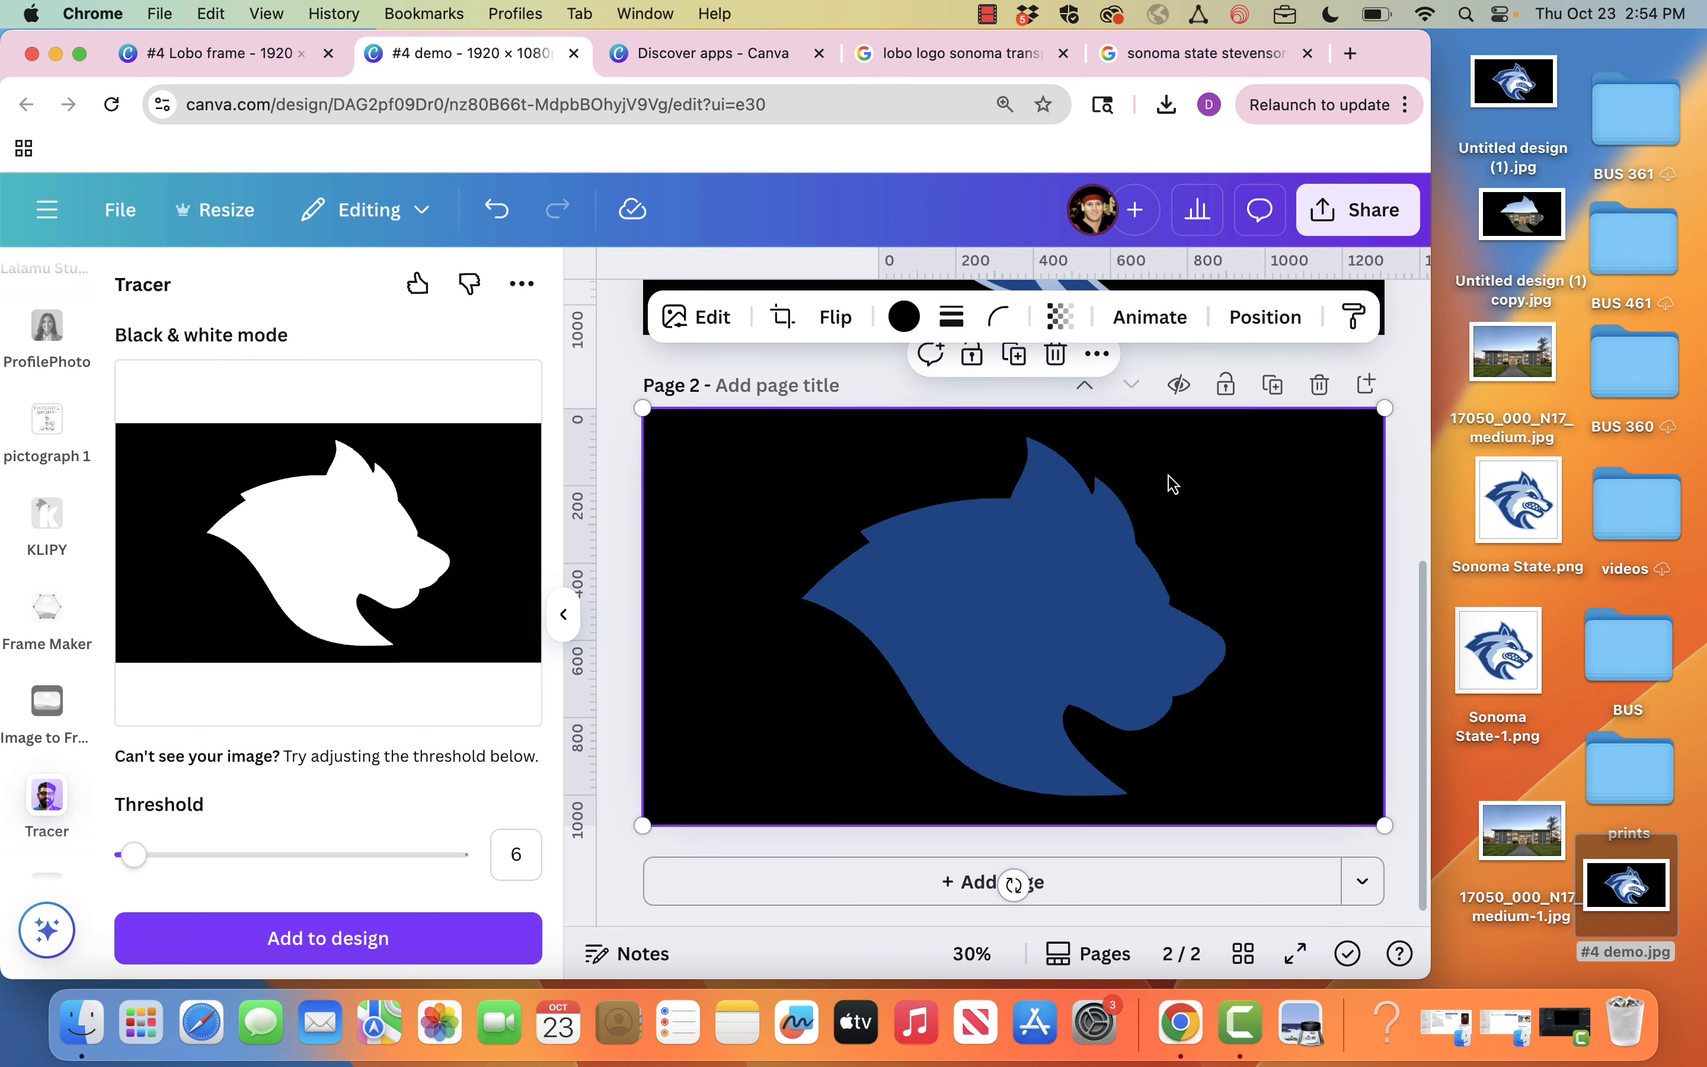
Step: Place the desktop photo 17050_000_N17_medium-1.jpg on page 2 and enlarge it to nearly cover the page
left_click_drag(1522, 851, 1068, 514)
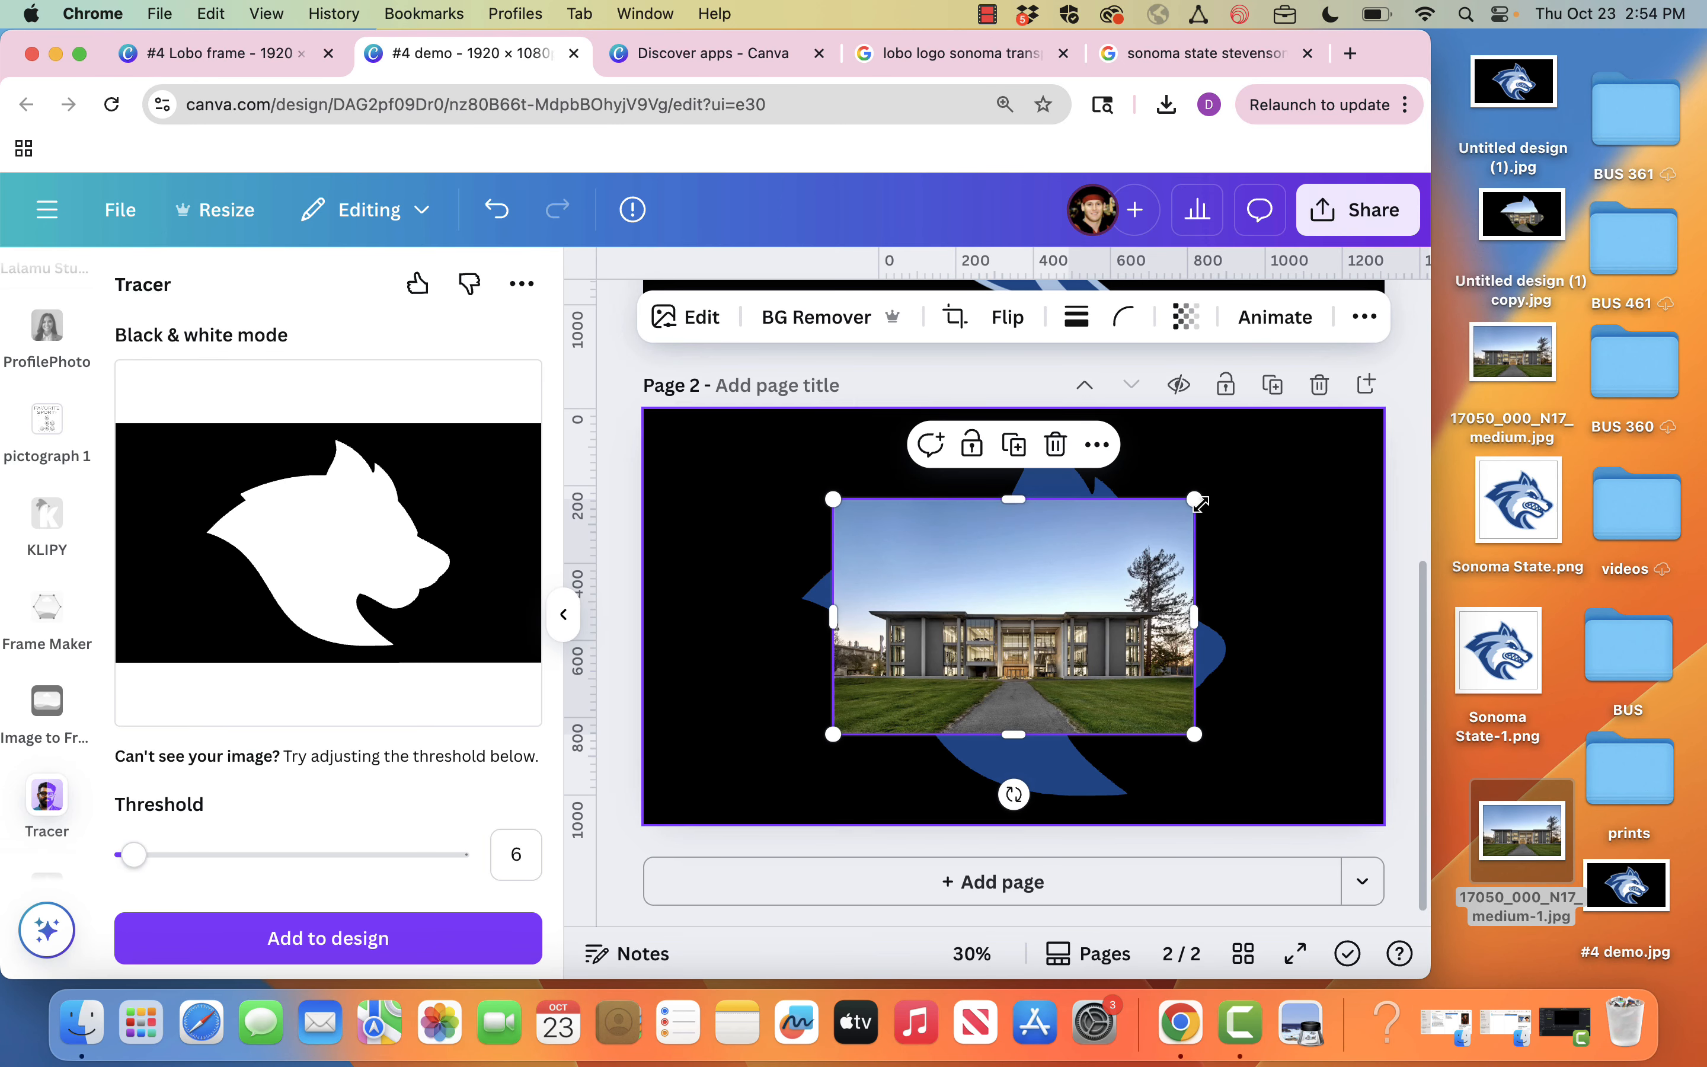
left_click_drag(1199, 503, 1347, 349)
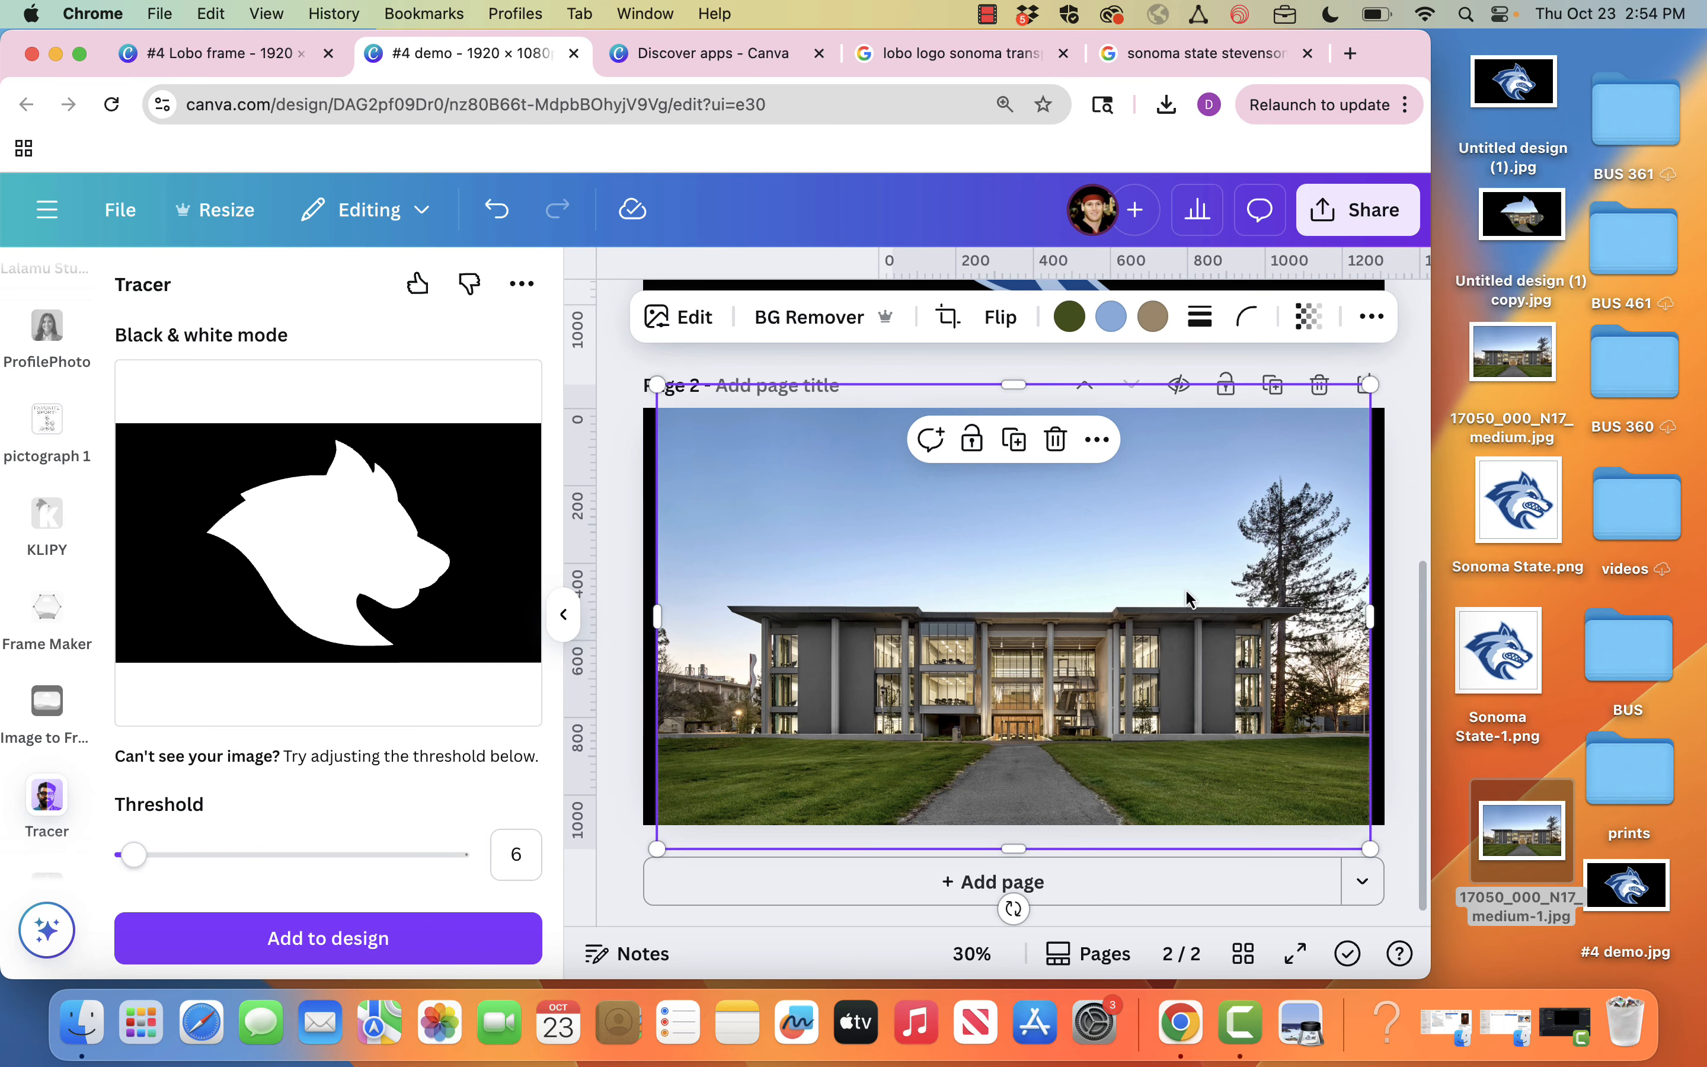
Step: Send the building photo to the back, behind the wolf cutout, and shift it up until its lower edge meets the page's lower edge
left_click(1098, 440)
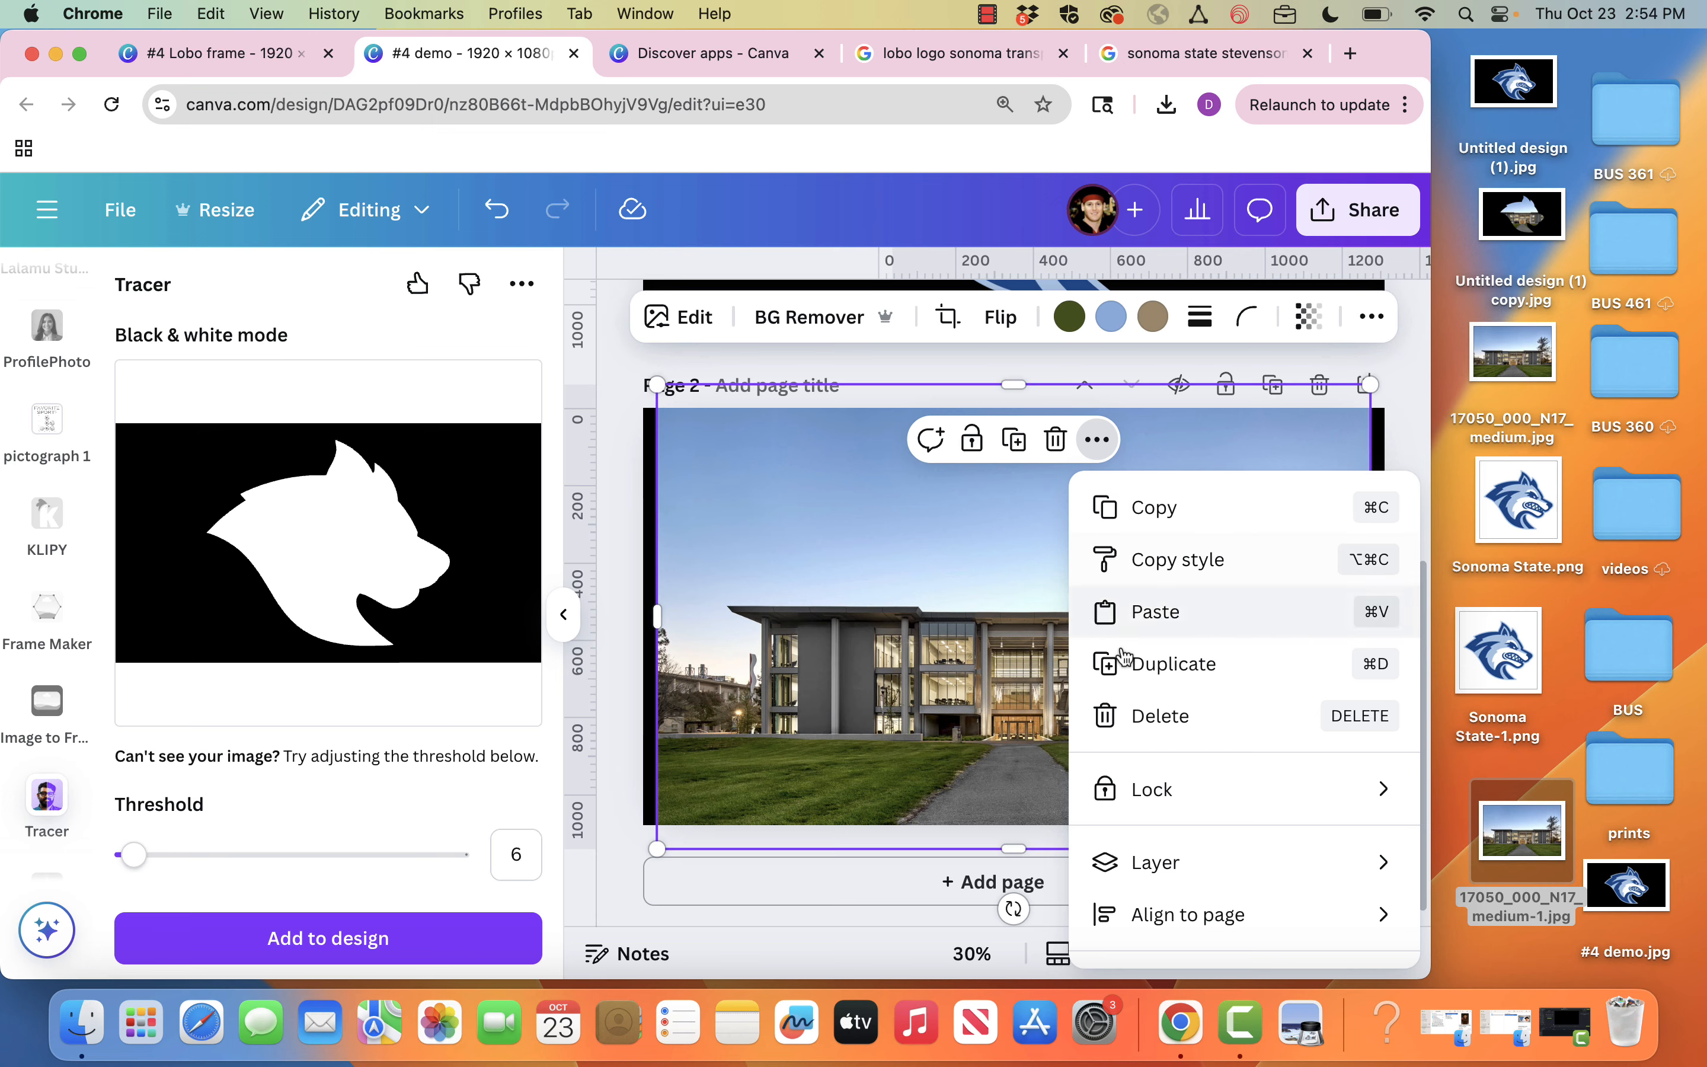
mouse_move(1151, 862)
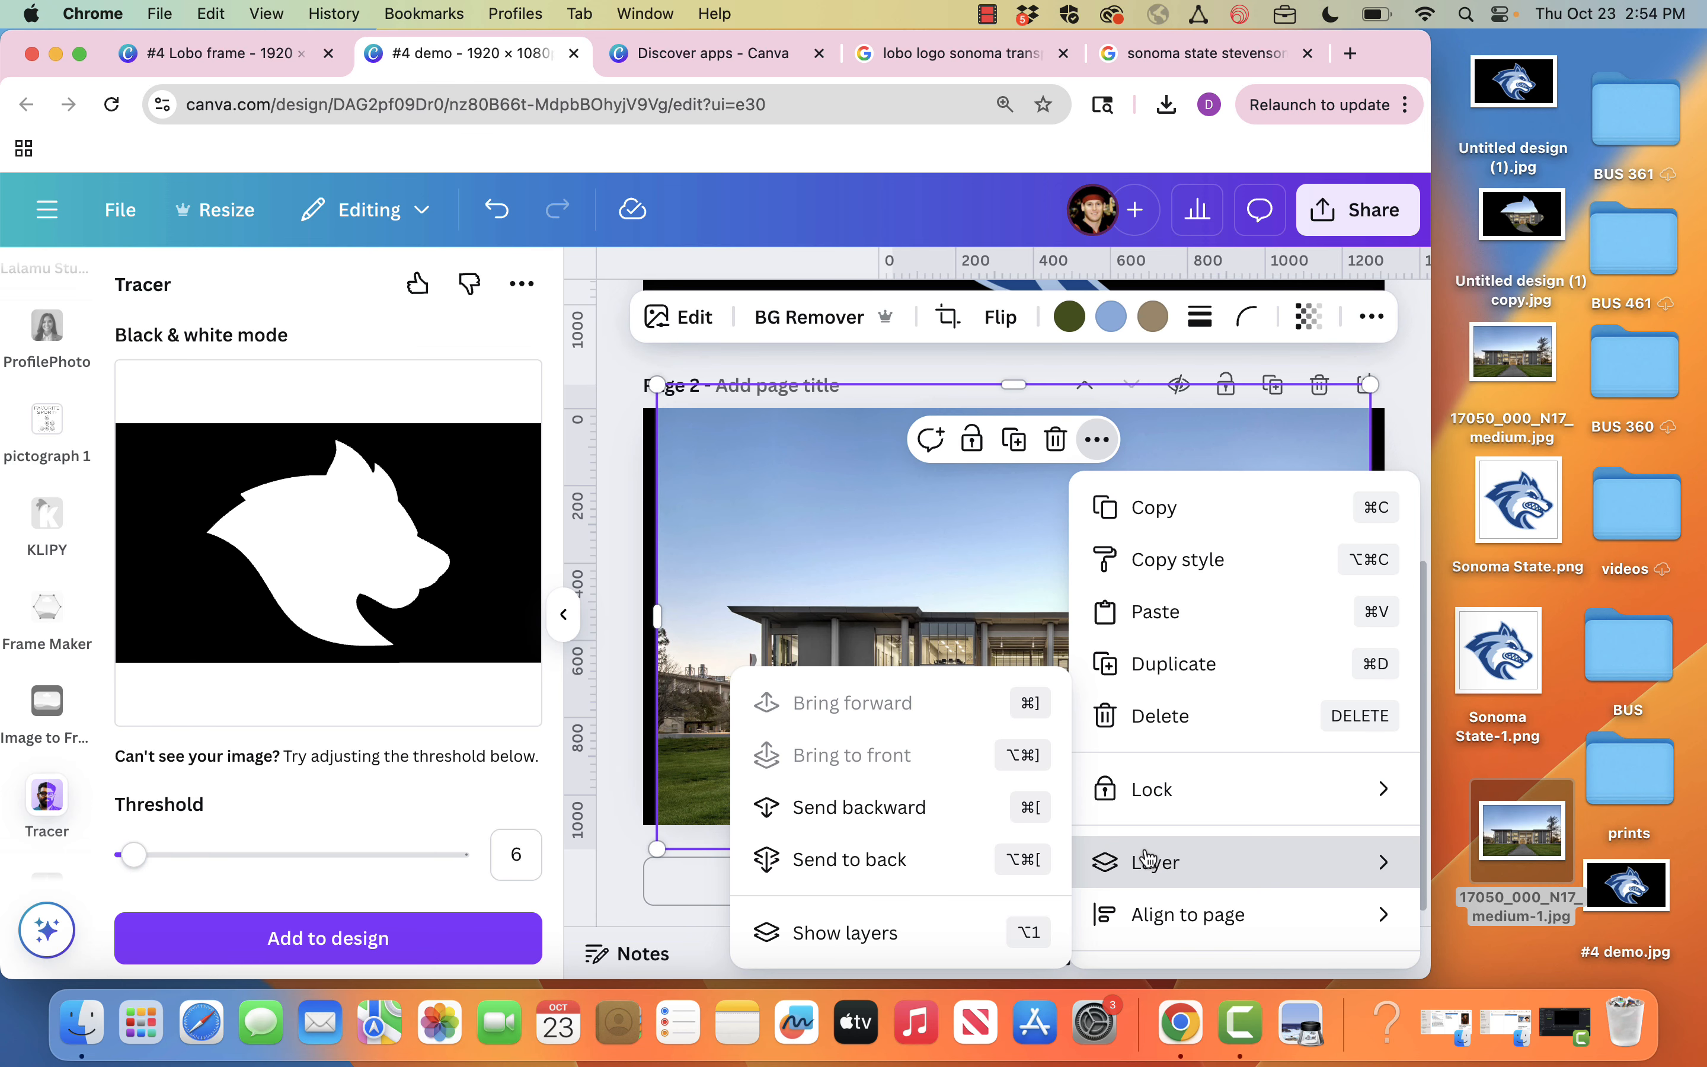
left_click(1024, 860)
left_click(757, 552)
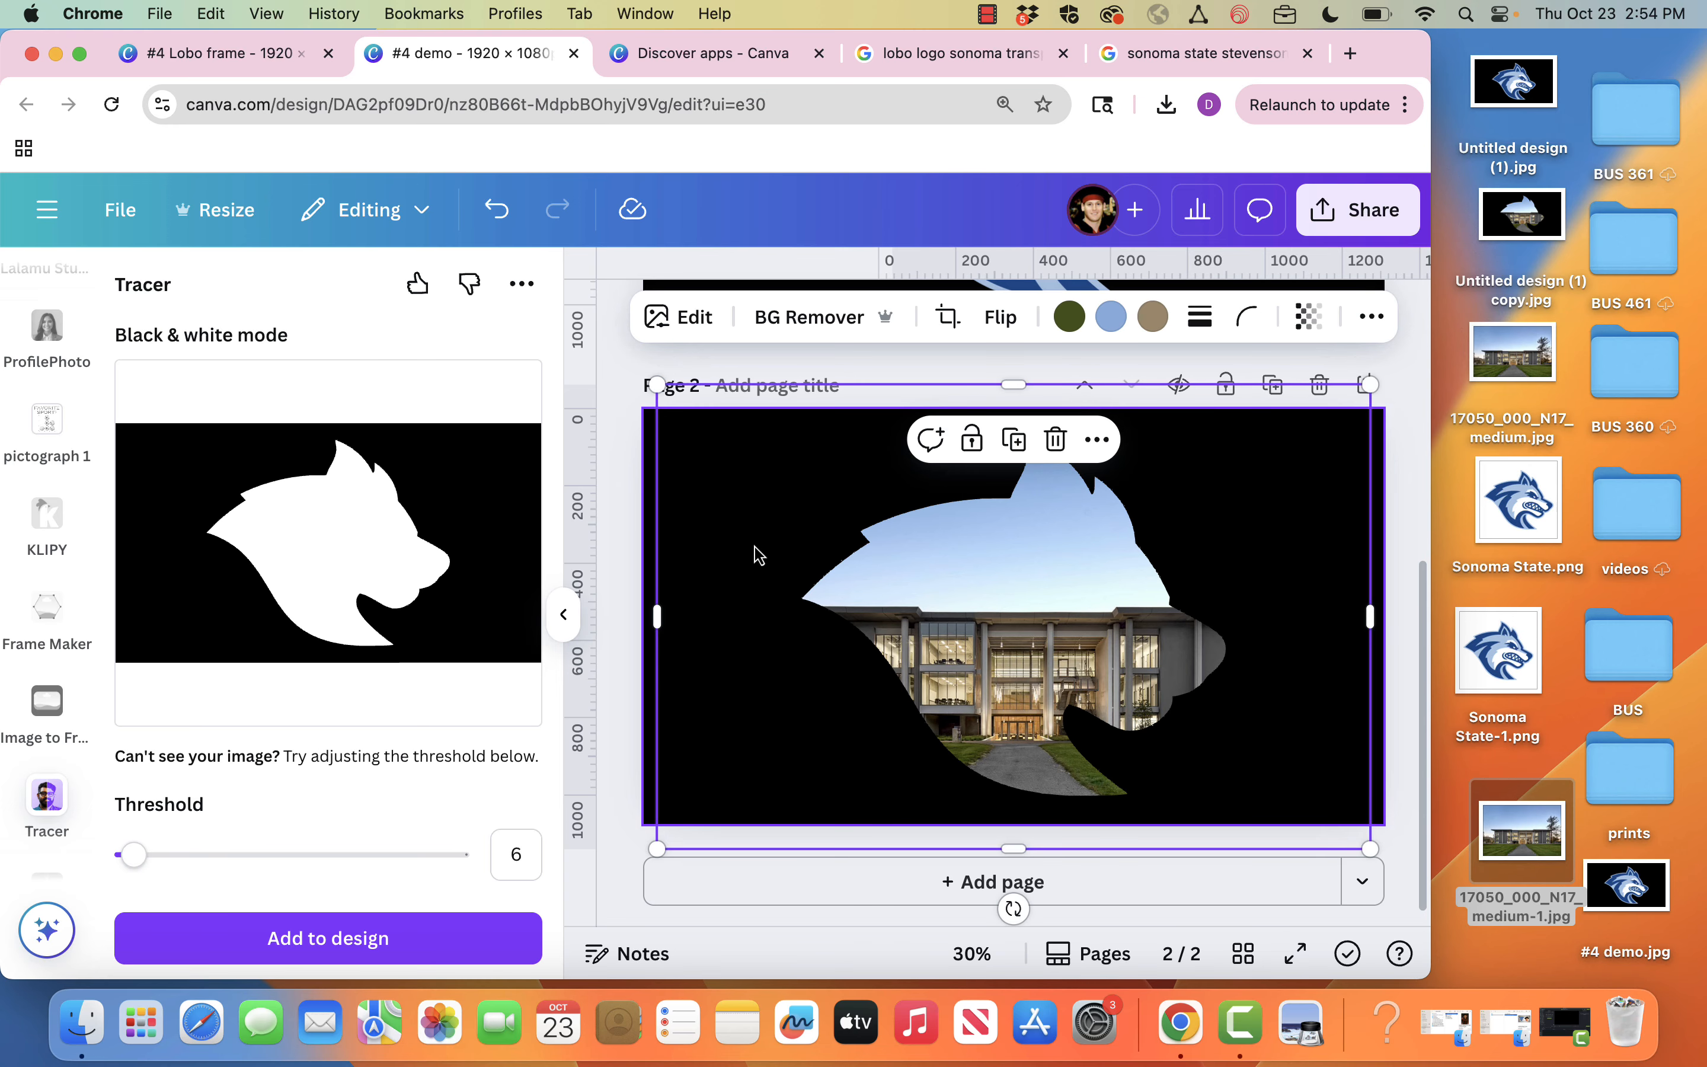
left_click_drag(1047, 638, 1047, 608)
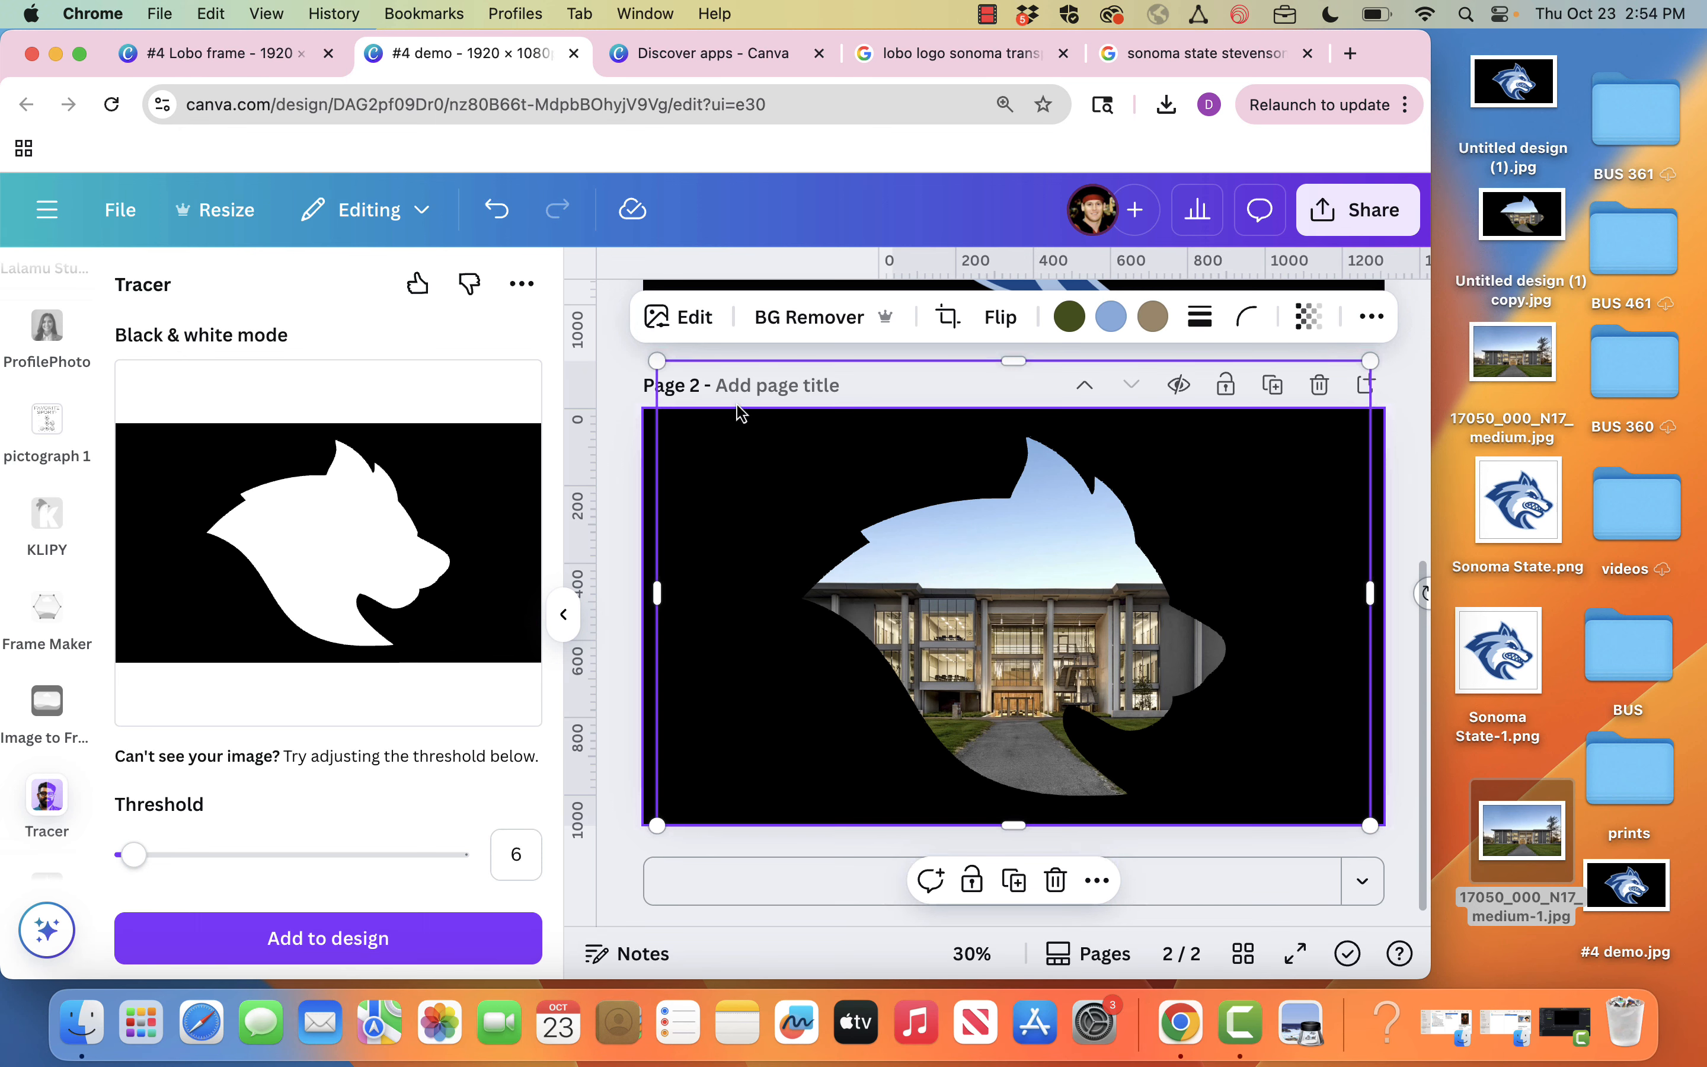
left_click(623, 389)
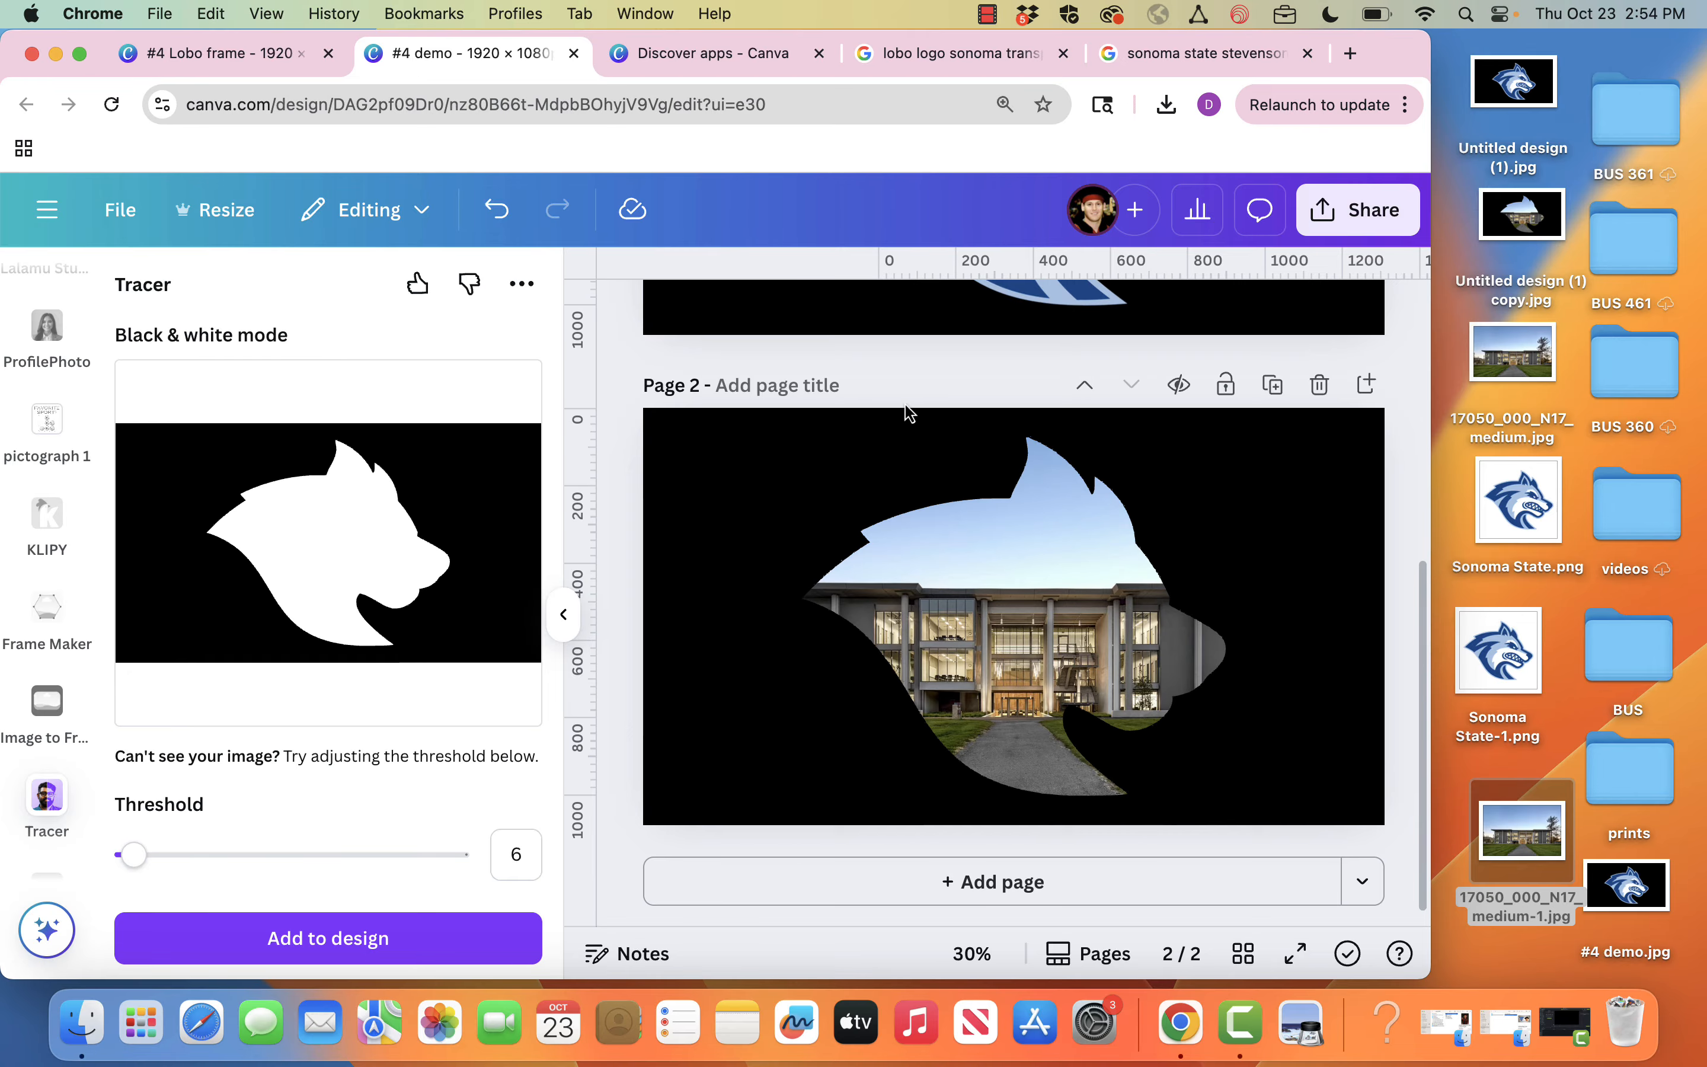
Step: Download pages 1–2 as PNG images and open the downloaded #4 demo.zip
scroll(916, 468, "up", 5)
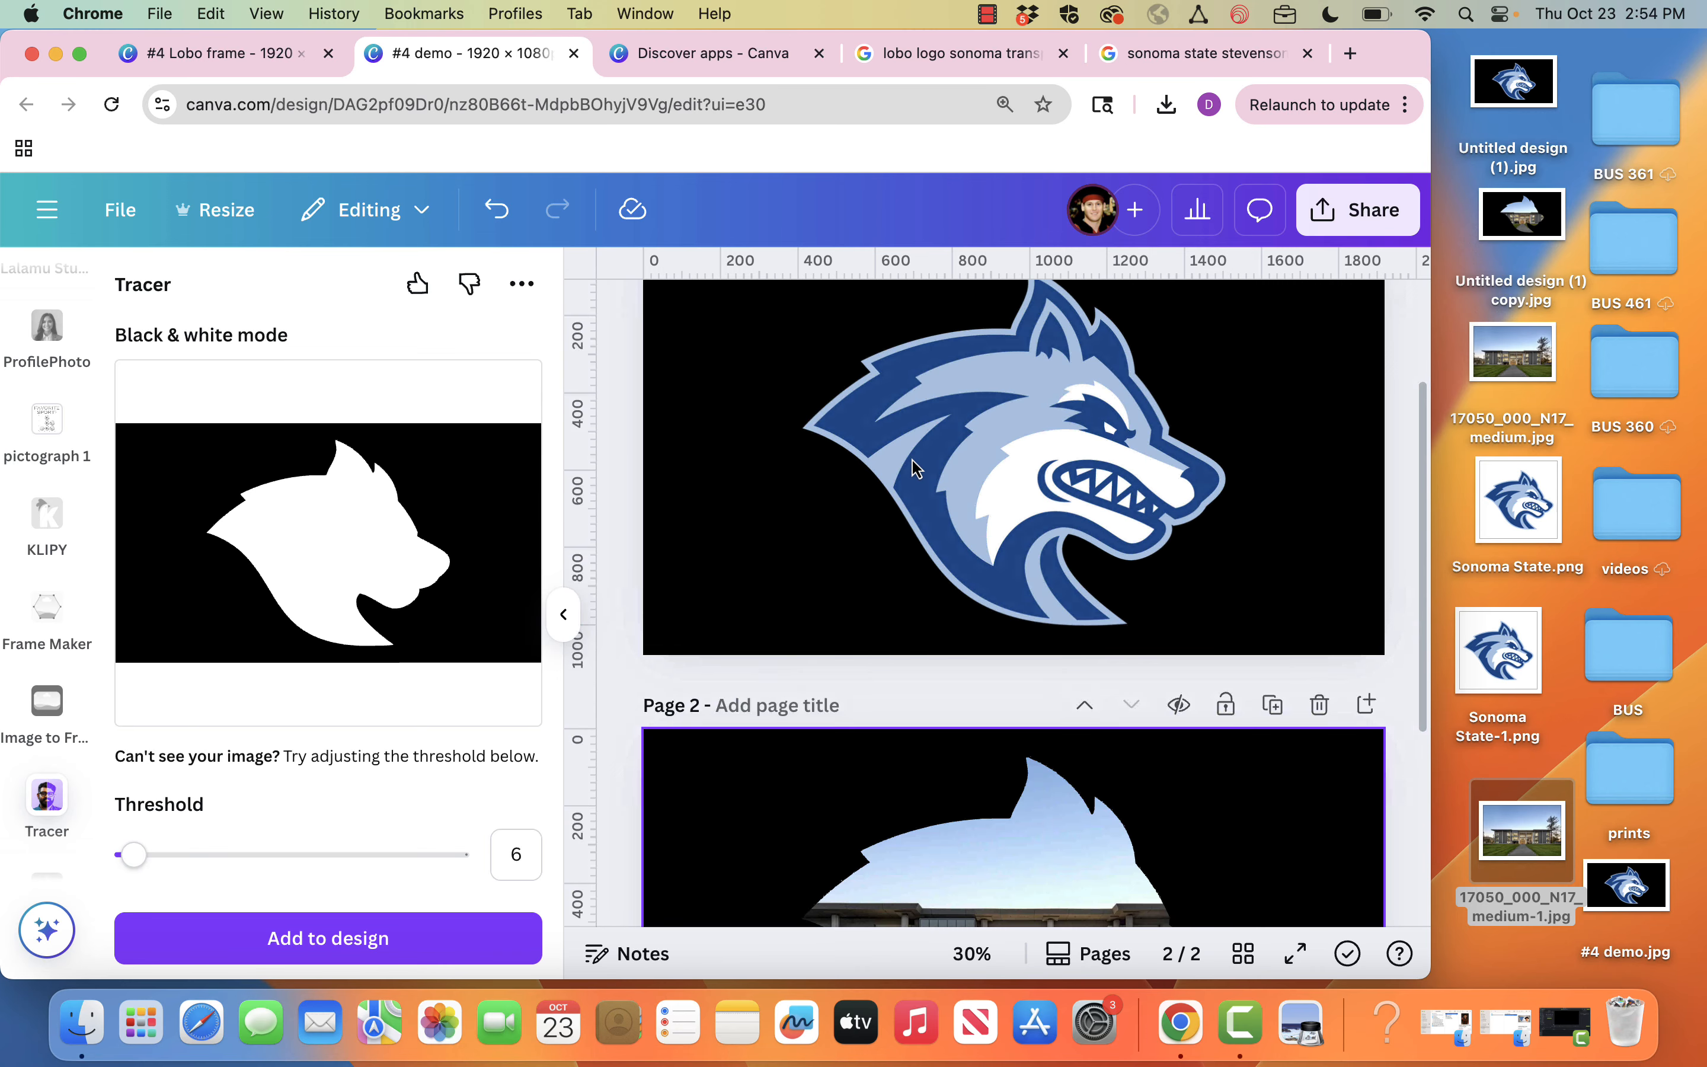
scroll(914, 467, "down", 5)
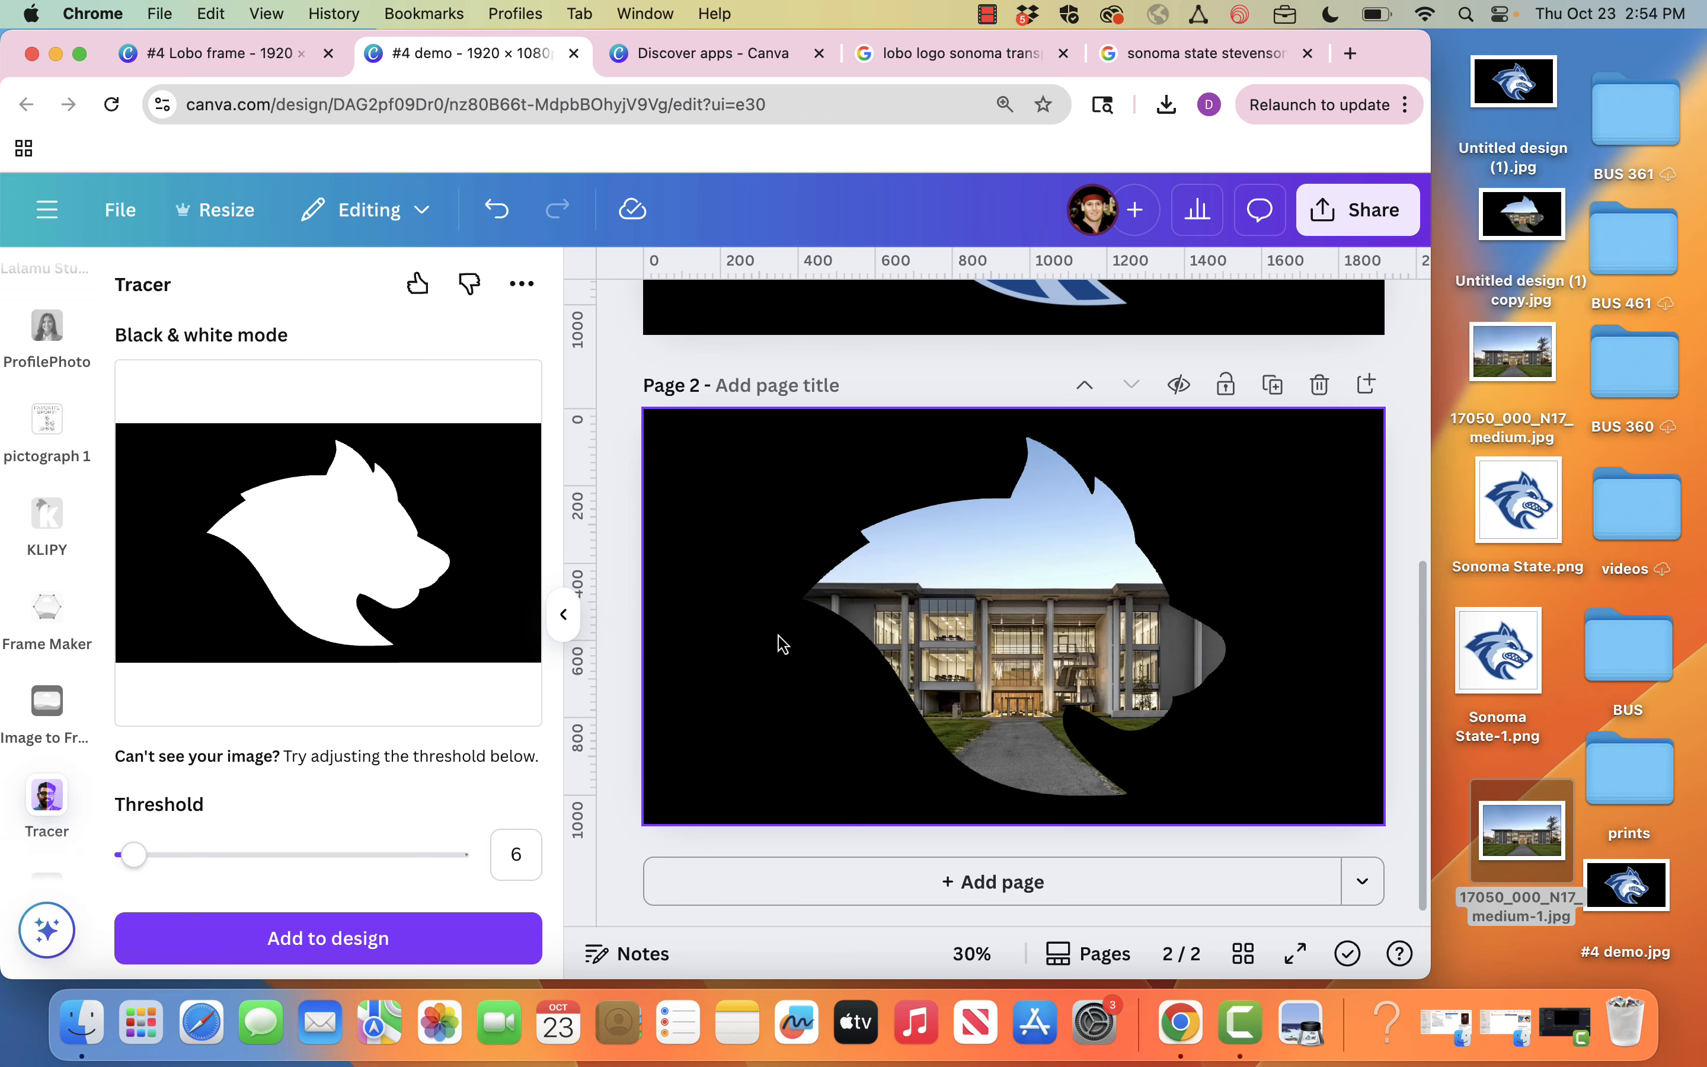
scroll(782, 644, "up", 1)
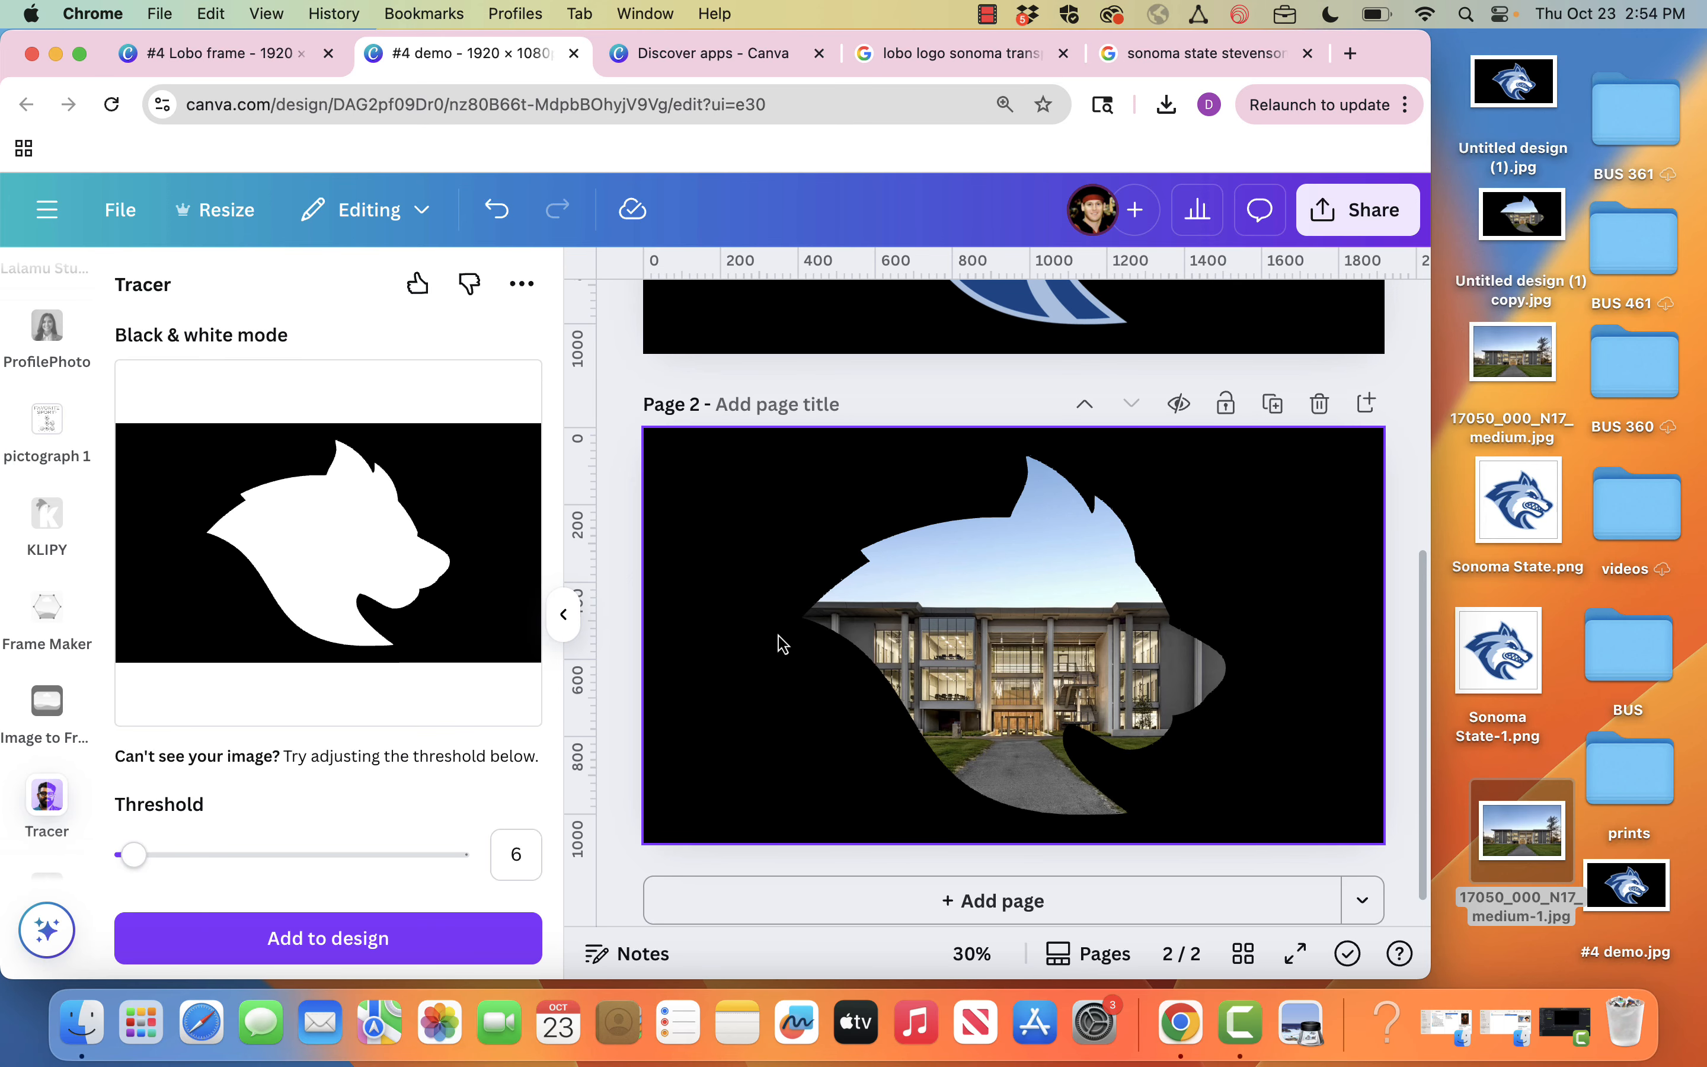
left_click(1354, 210)
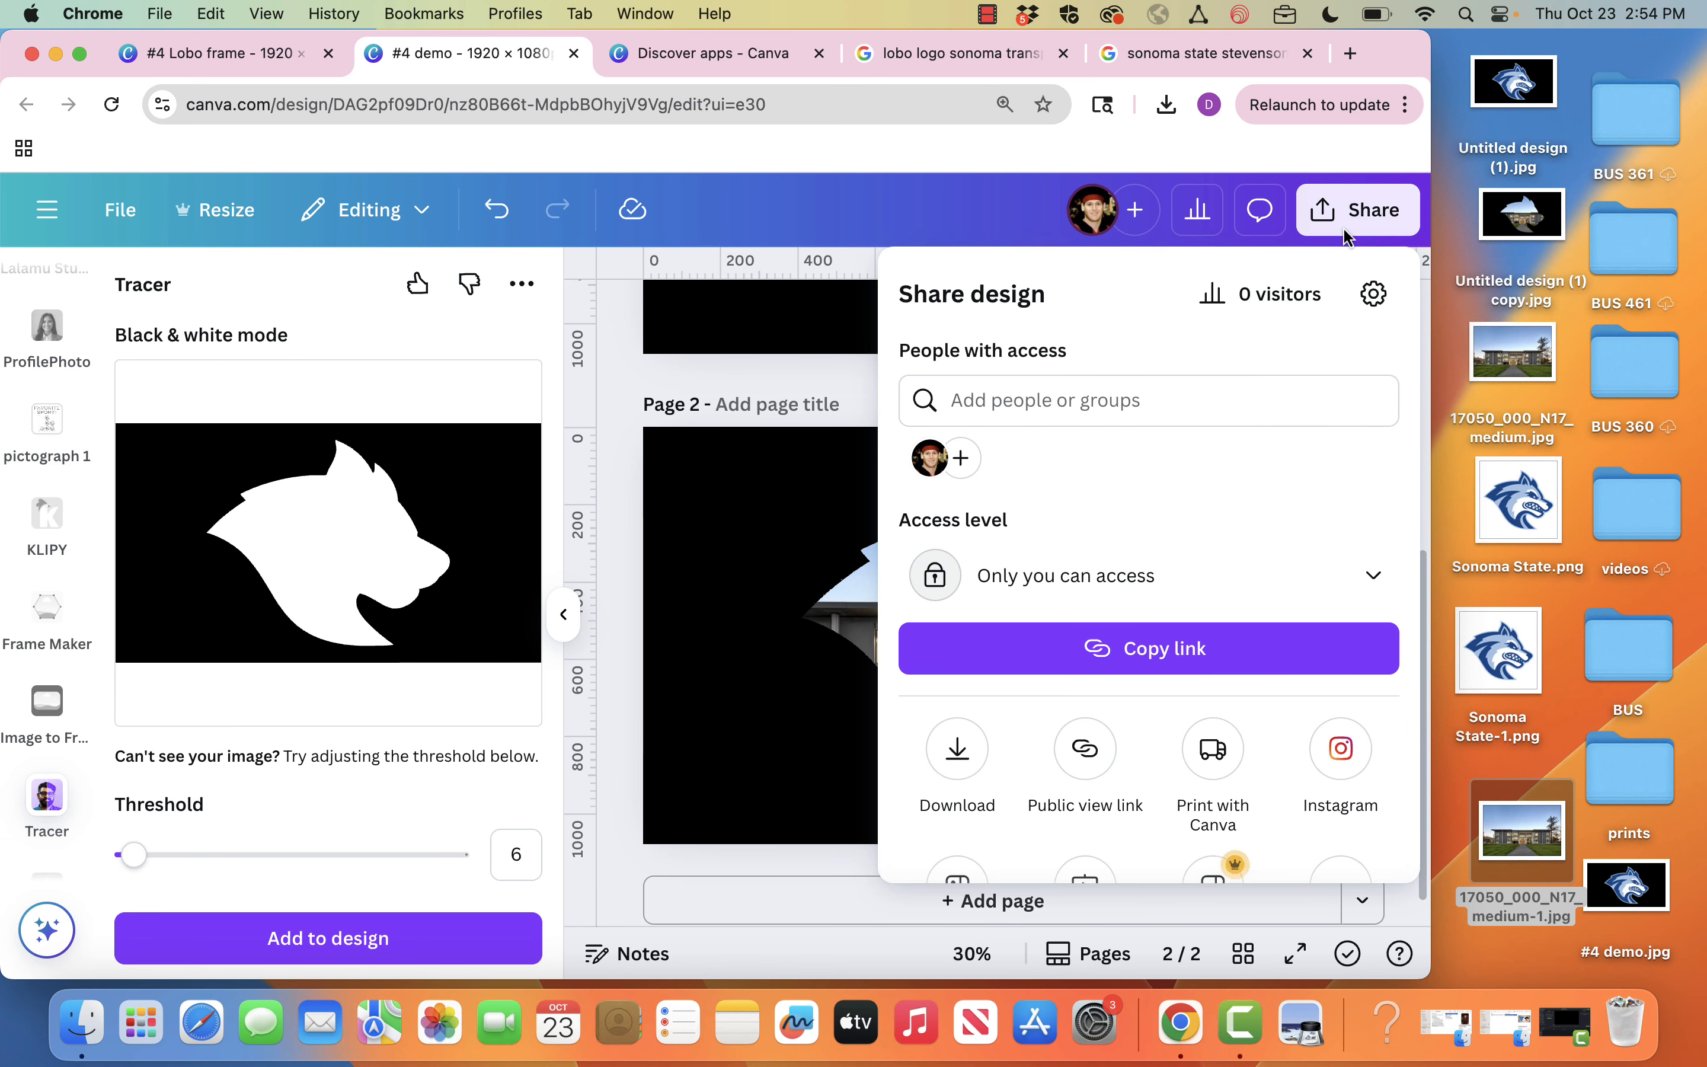
scroll(1116, 629, "down", 2)
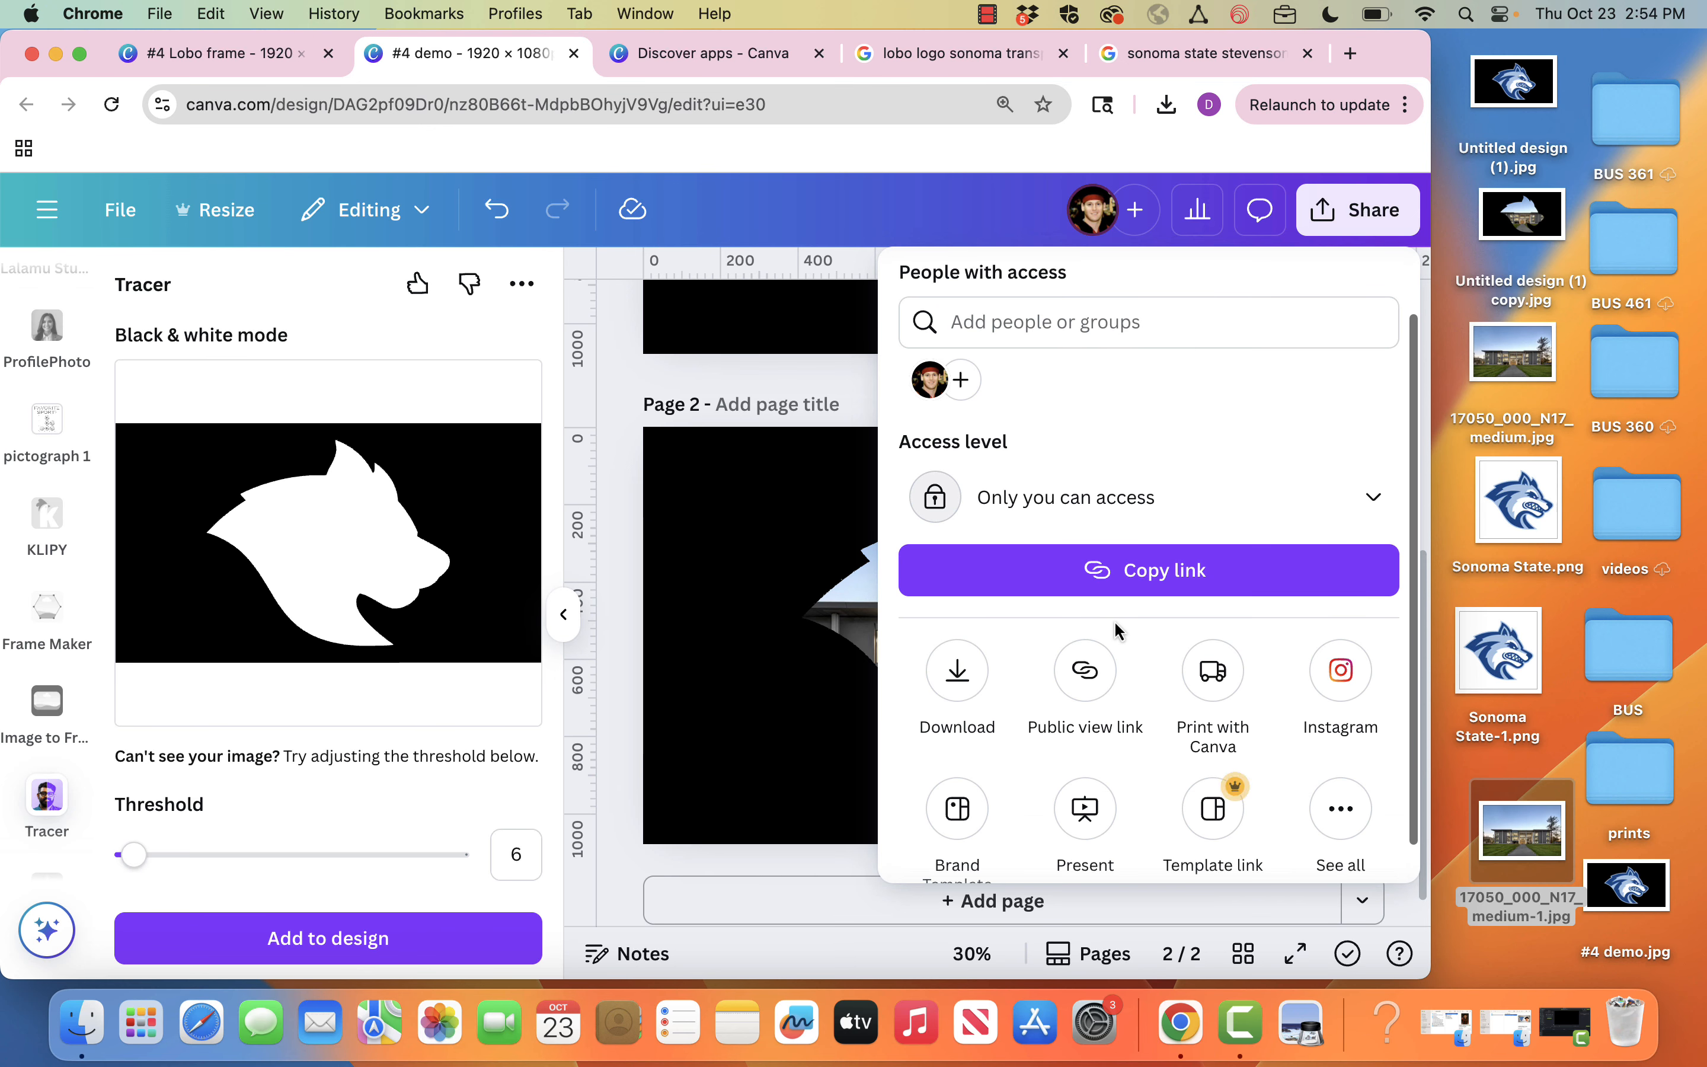
left_click(966, 672)
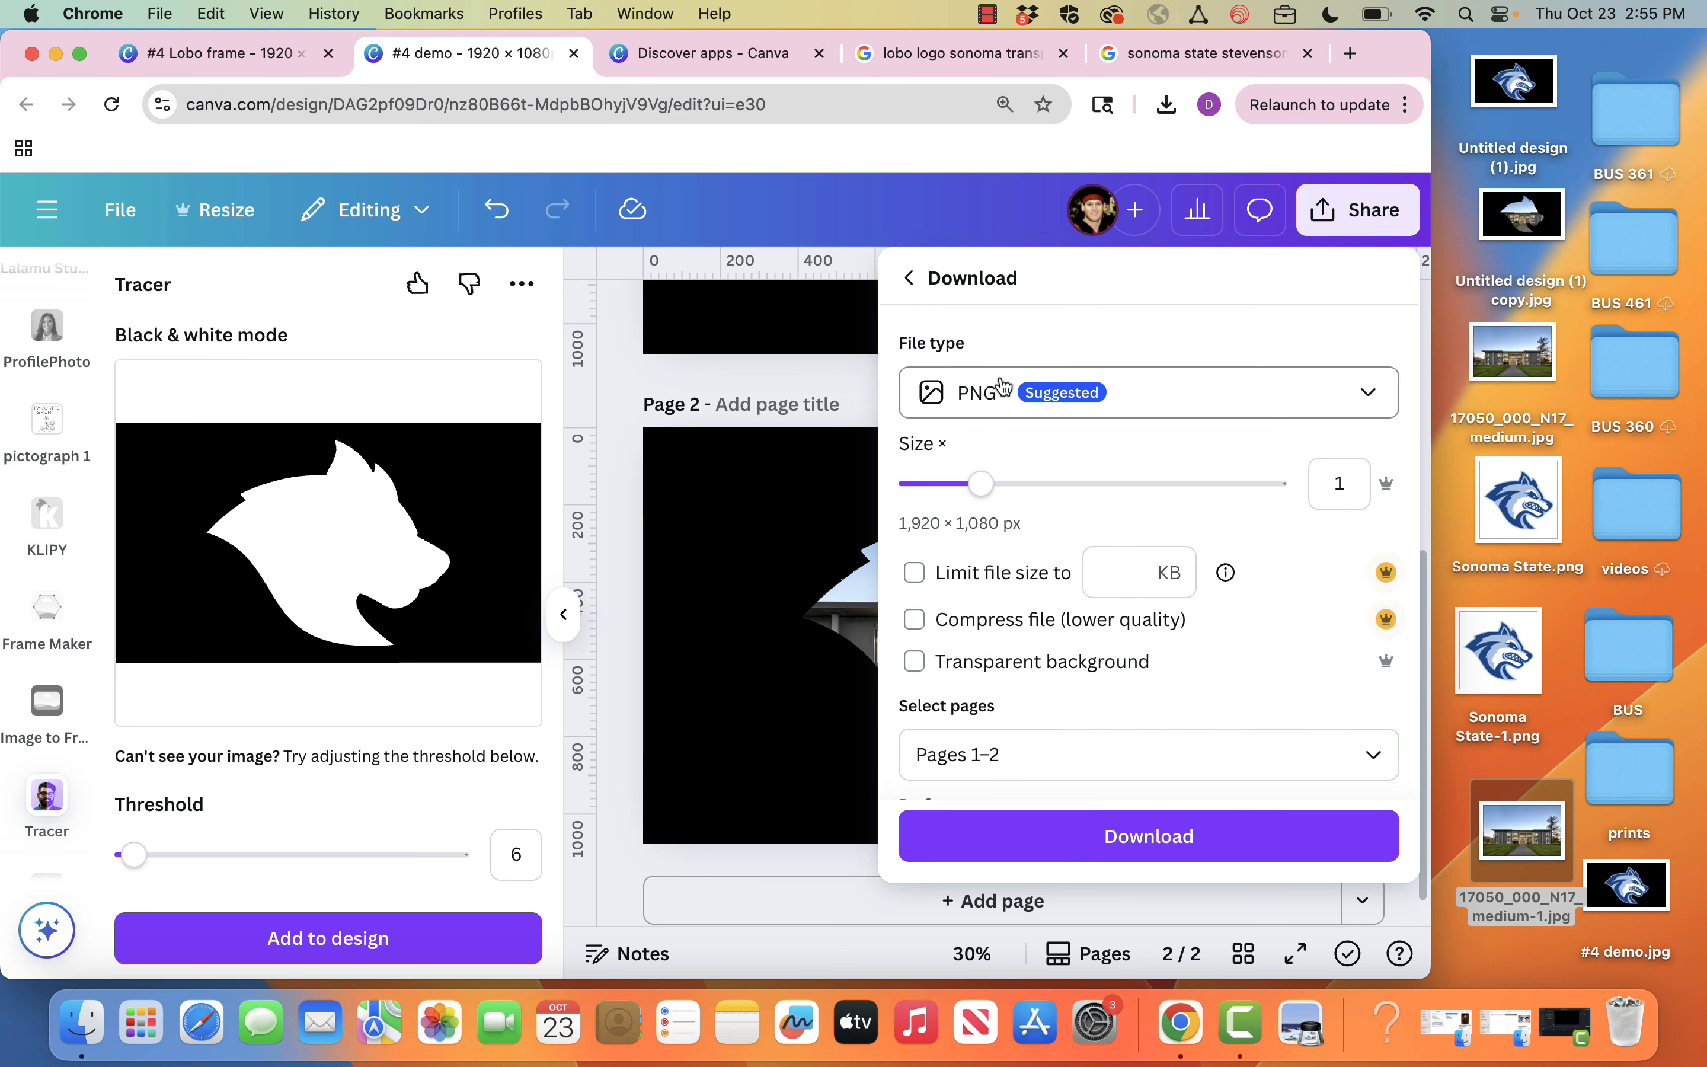
left_click(1119, 846)
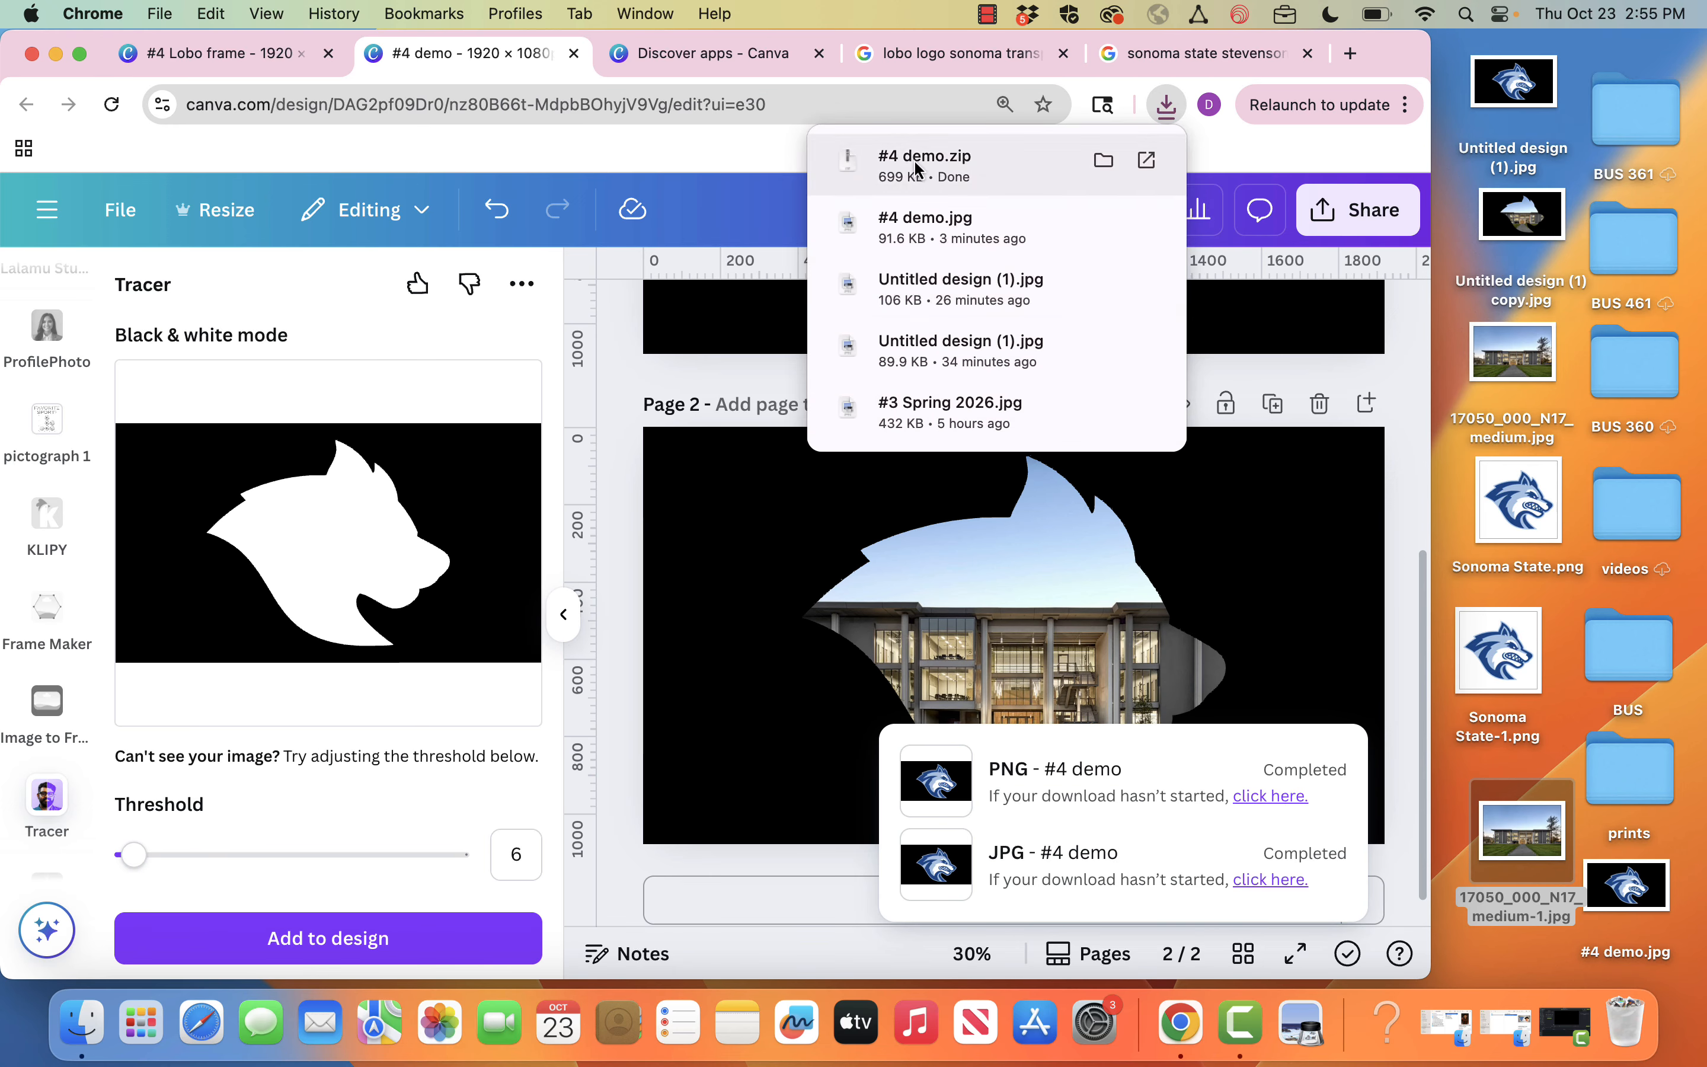
left_click(914, 167)
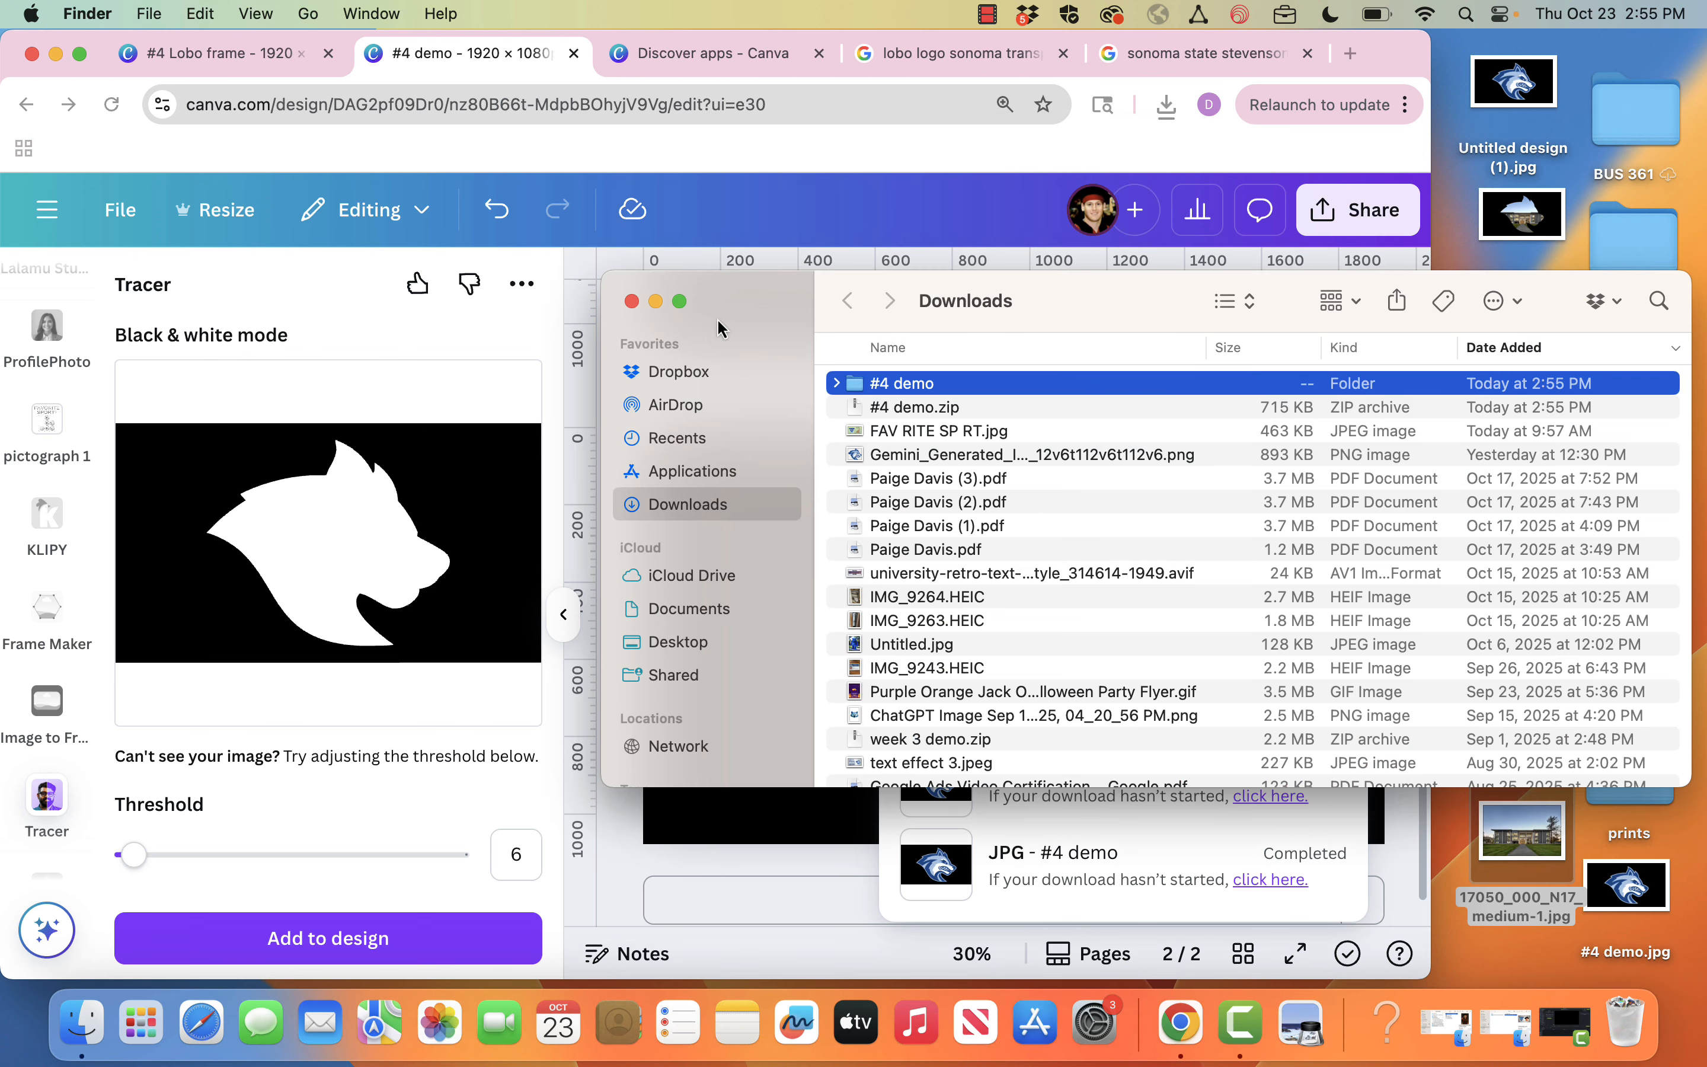
left_click(630, 304)
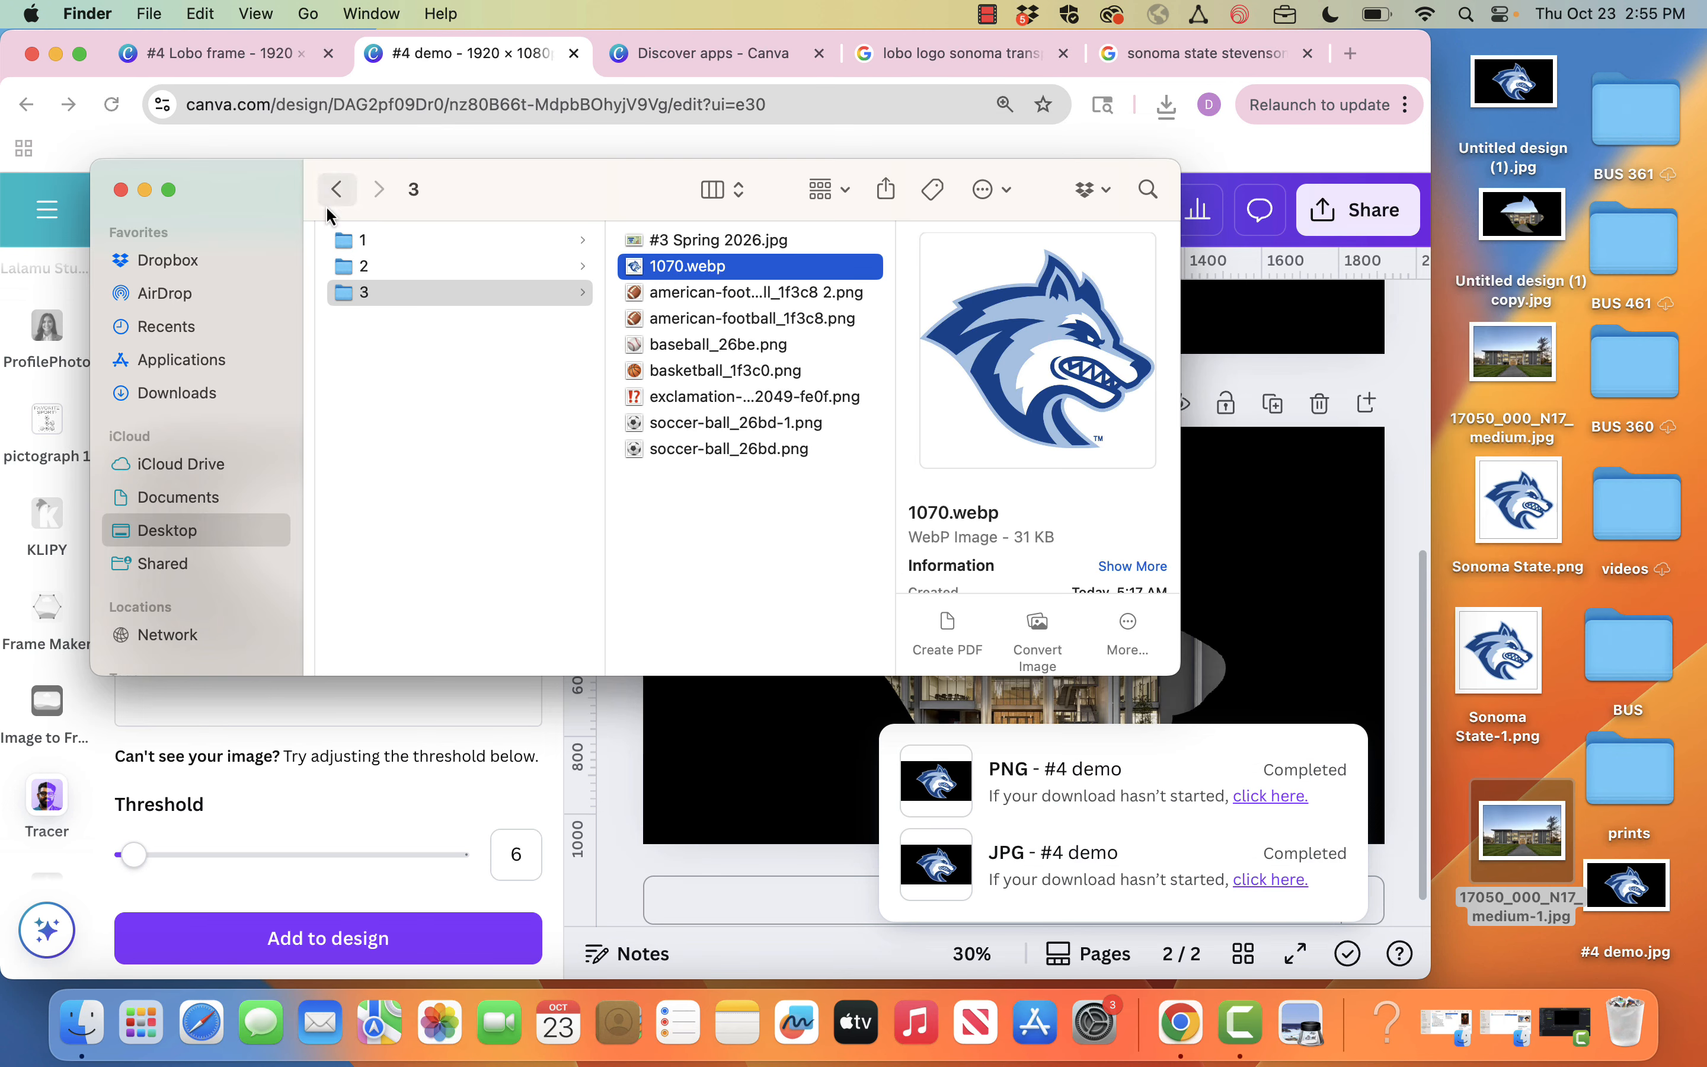
left_click(122, 190)
left_click(712, 557)
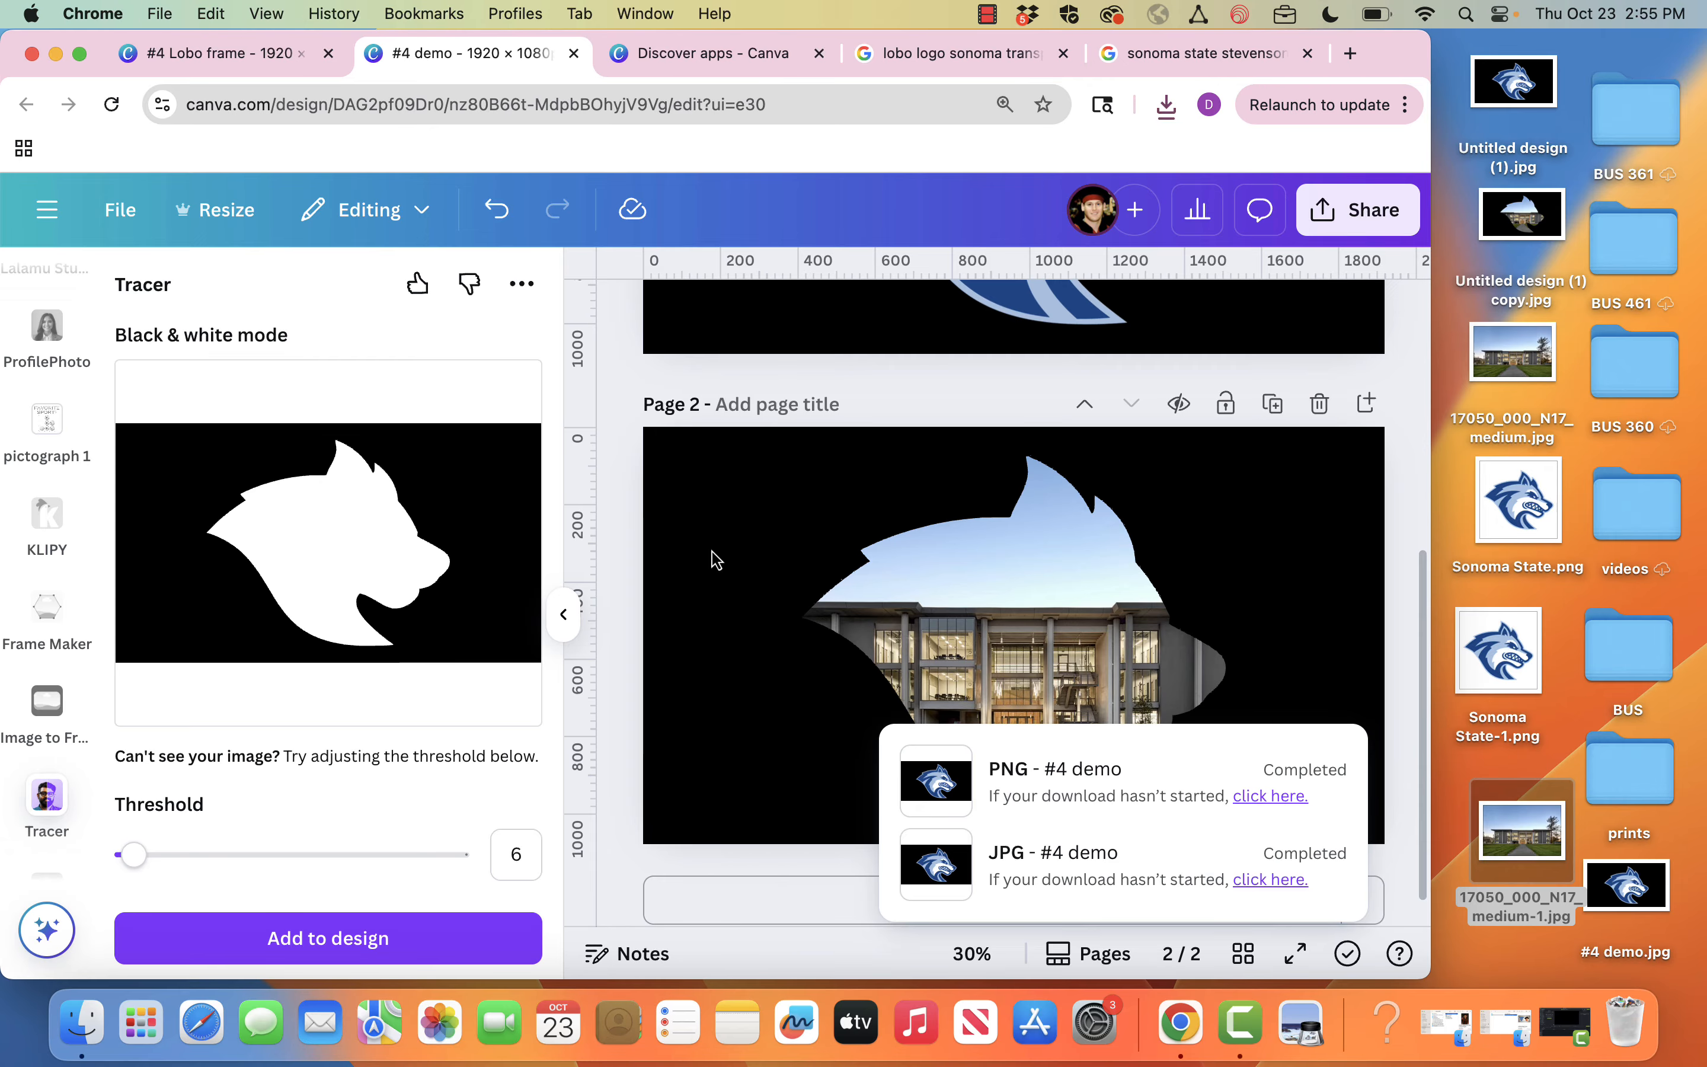
Step: Download only the current page, page 2, as a PNG and place #4 demo.png on the desktop
left_click(1355, 210)
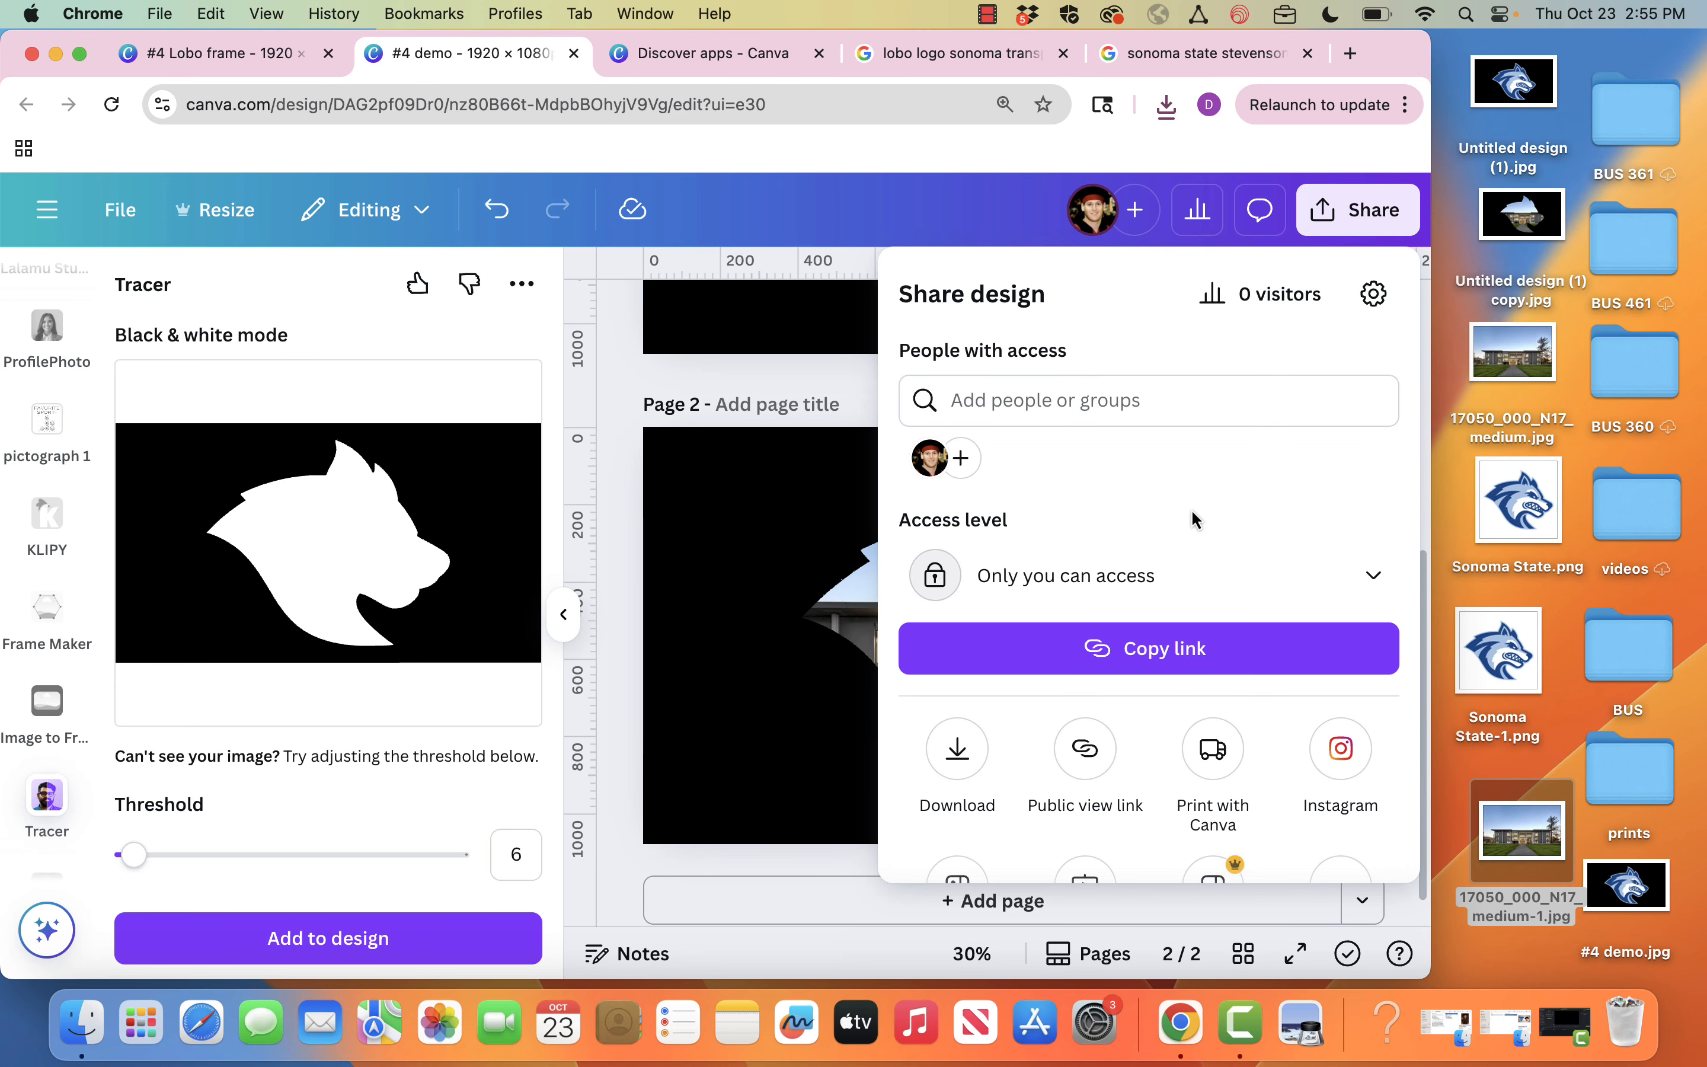
left_click(958, 749)
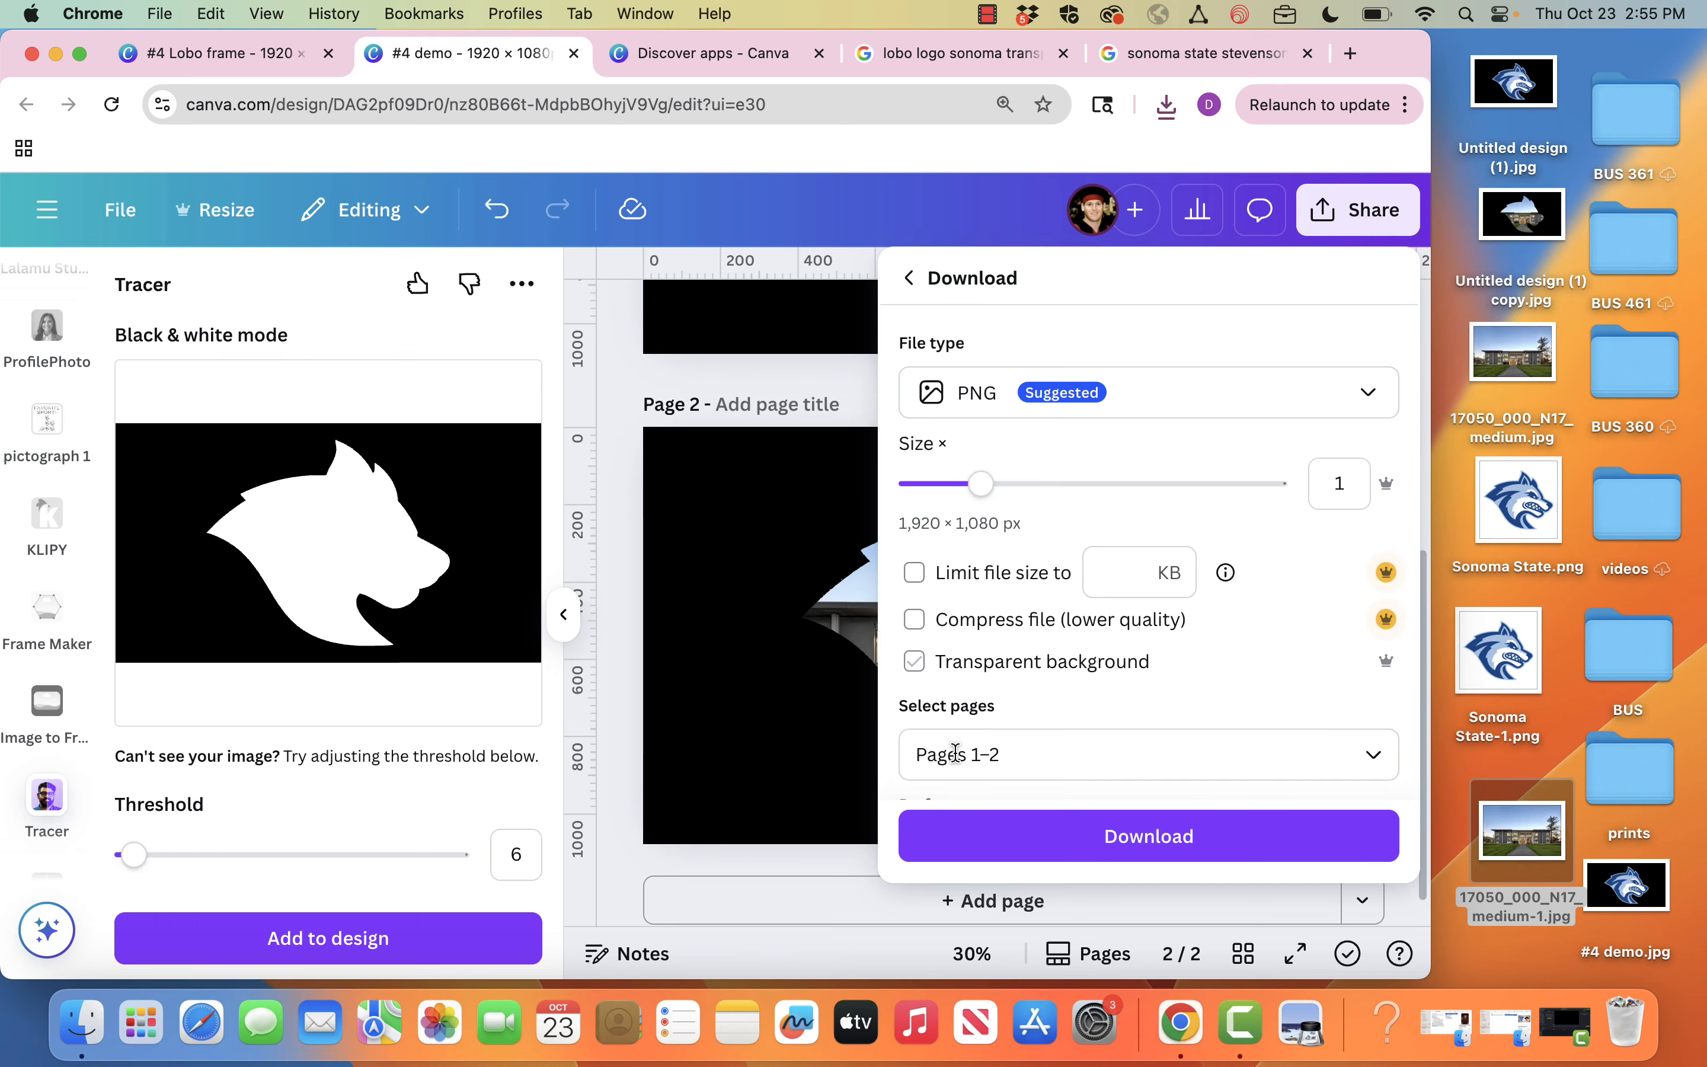
left_click(955, 753)
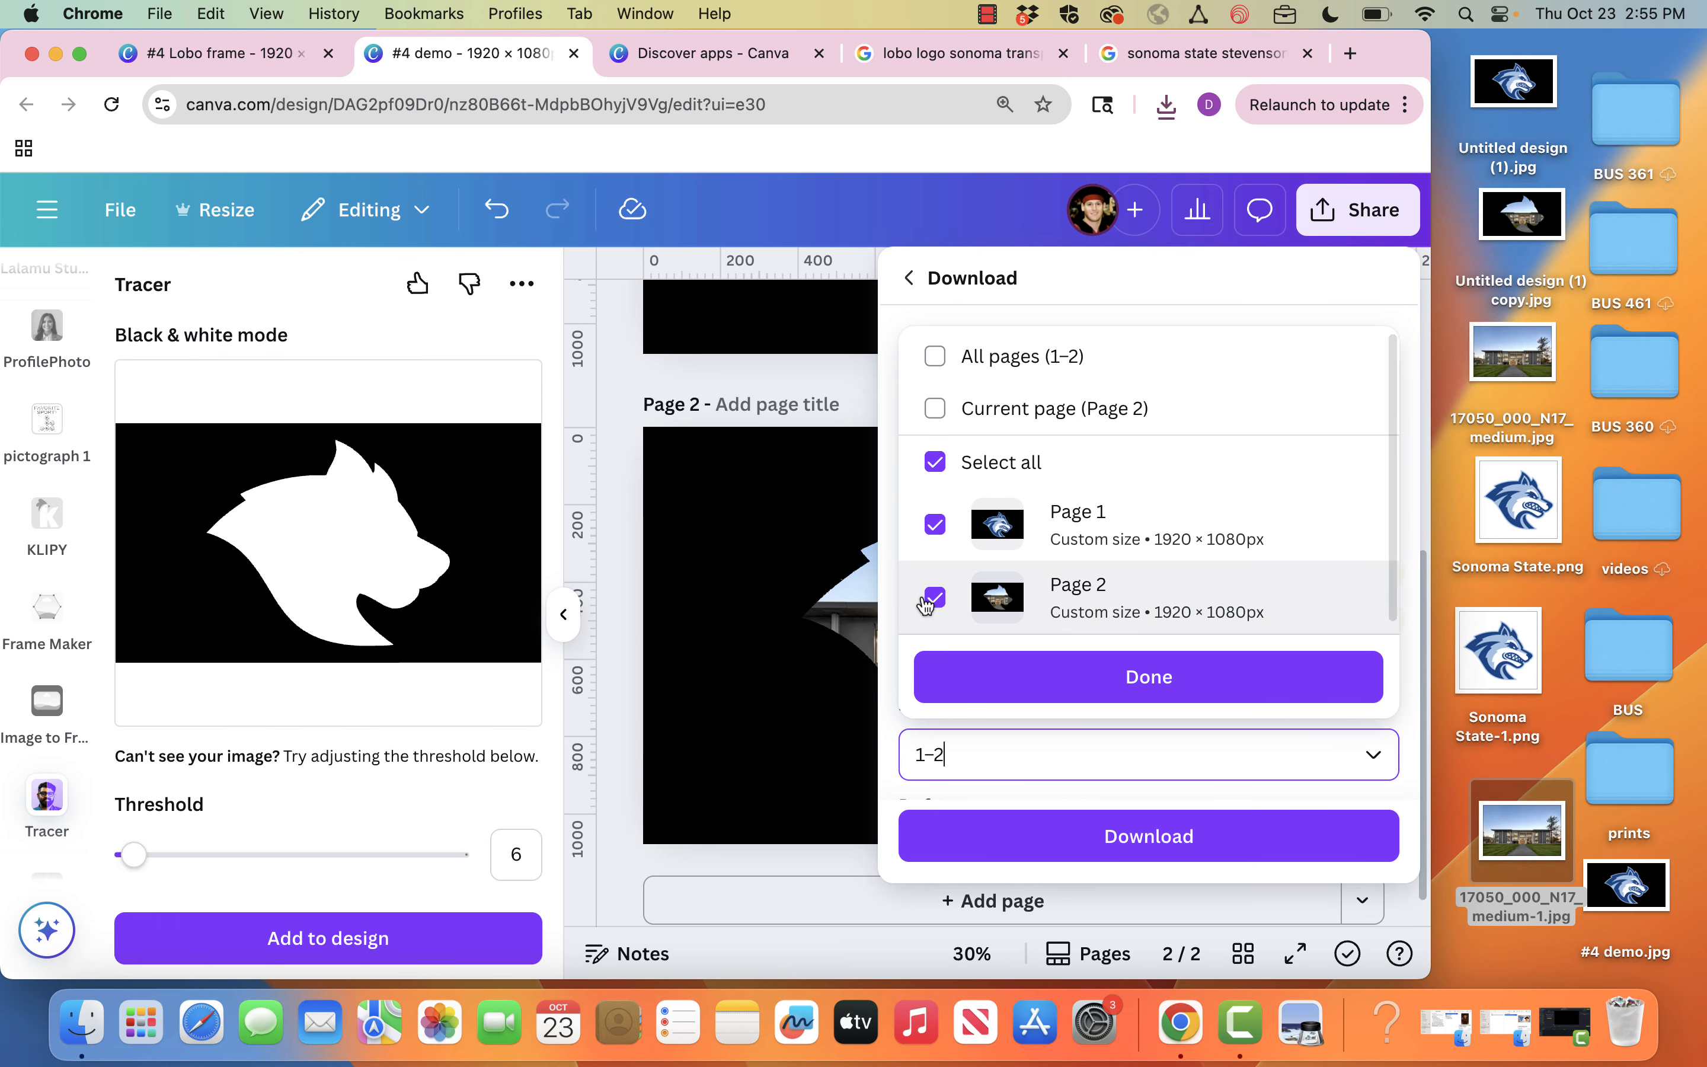
left_click(936, 408)
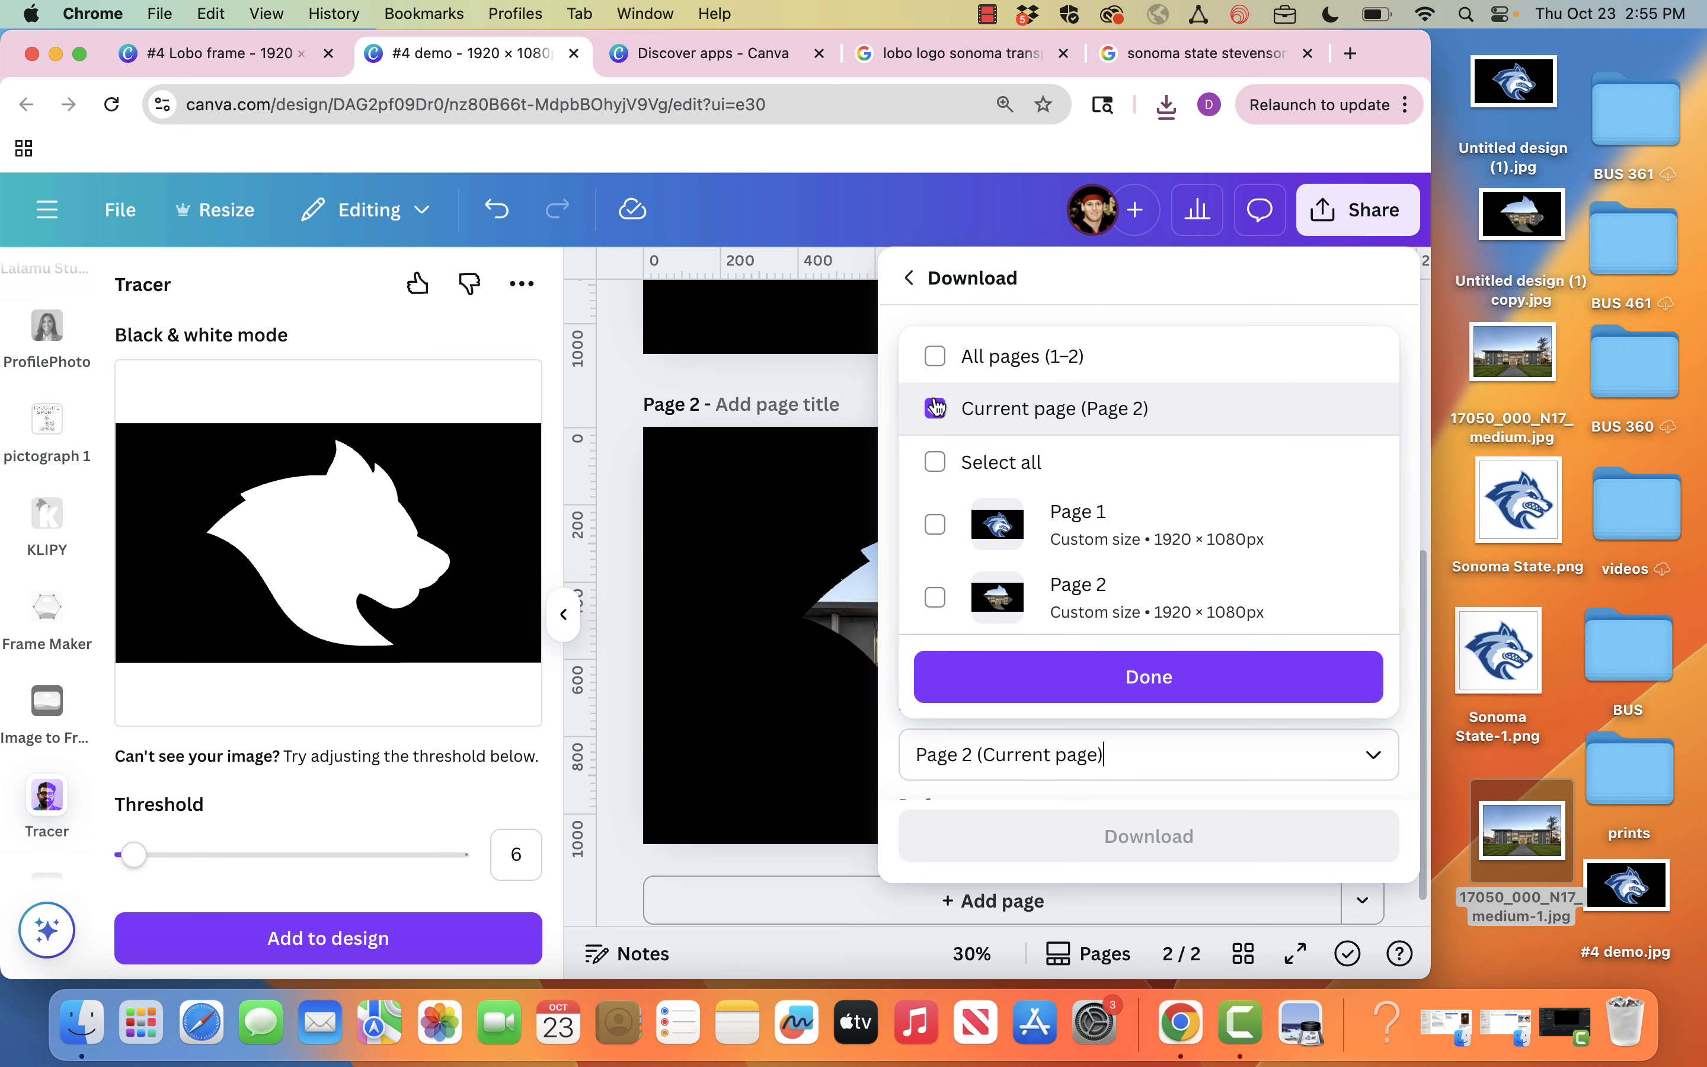
left_click(1054, 683)
left_click(1098, 833)
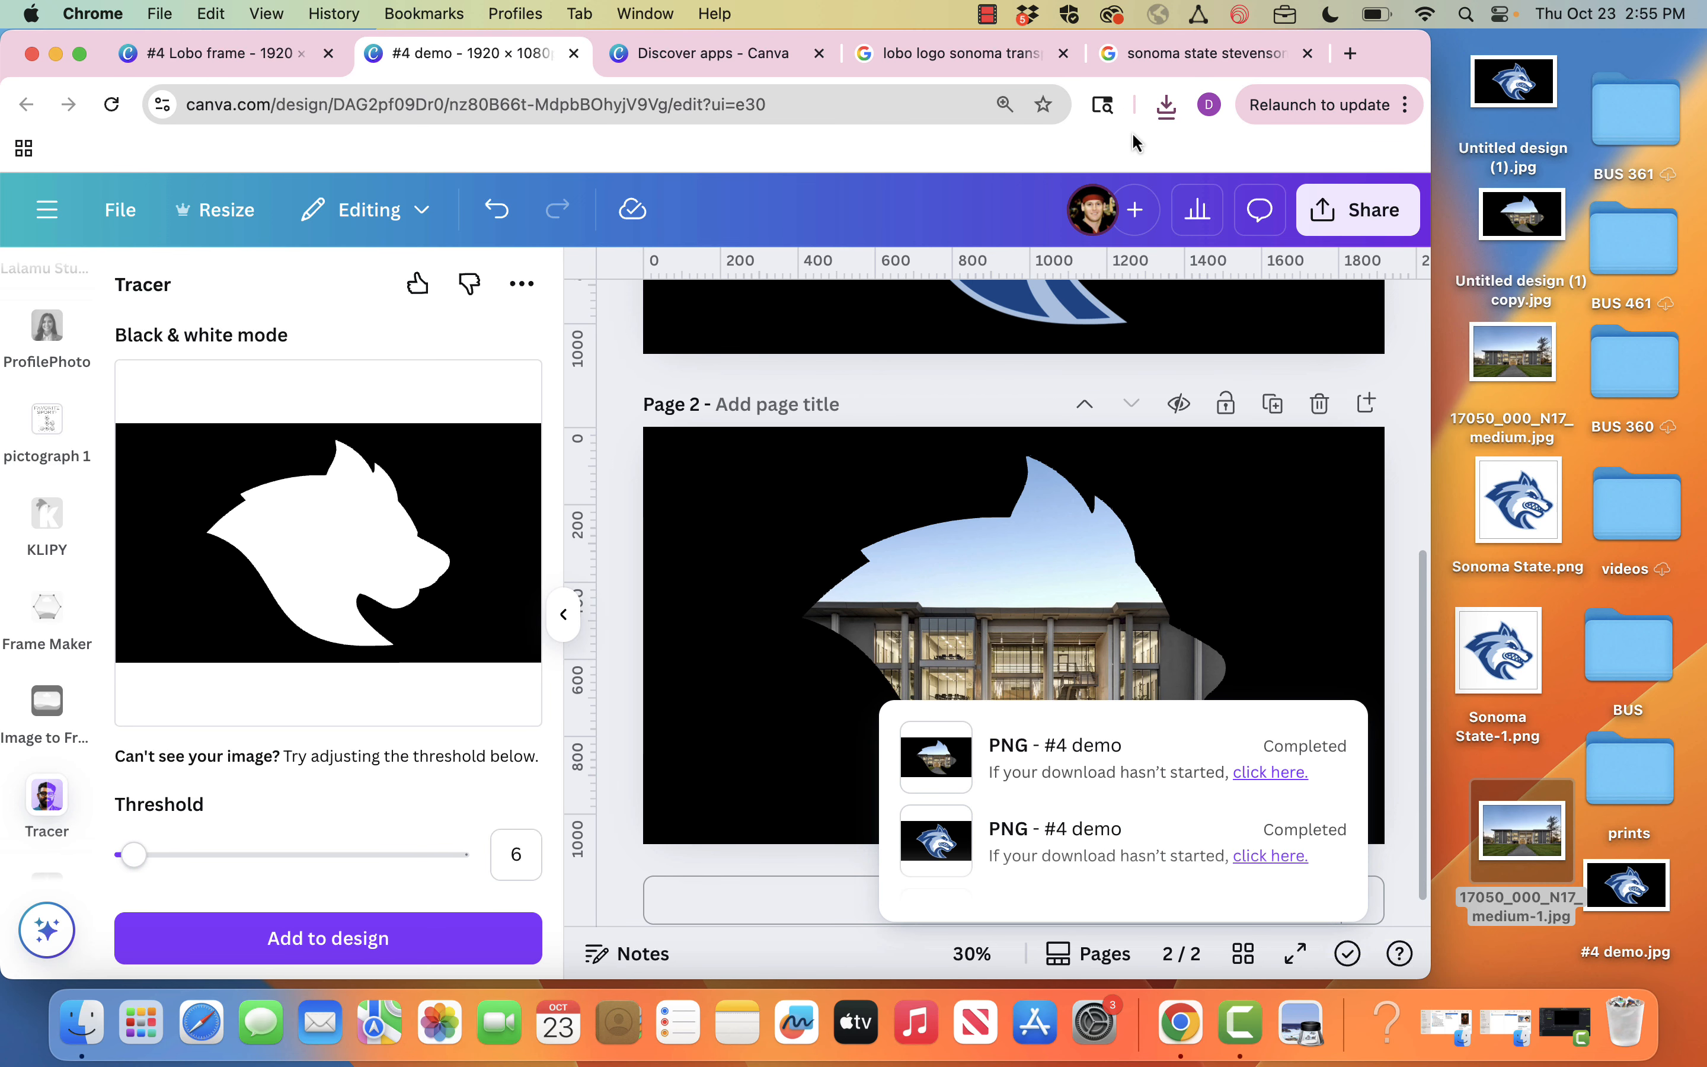
left_click_drag(949, 166, 1492, 148)
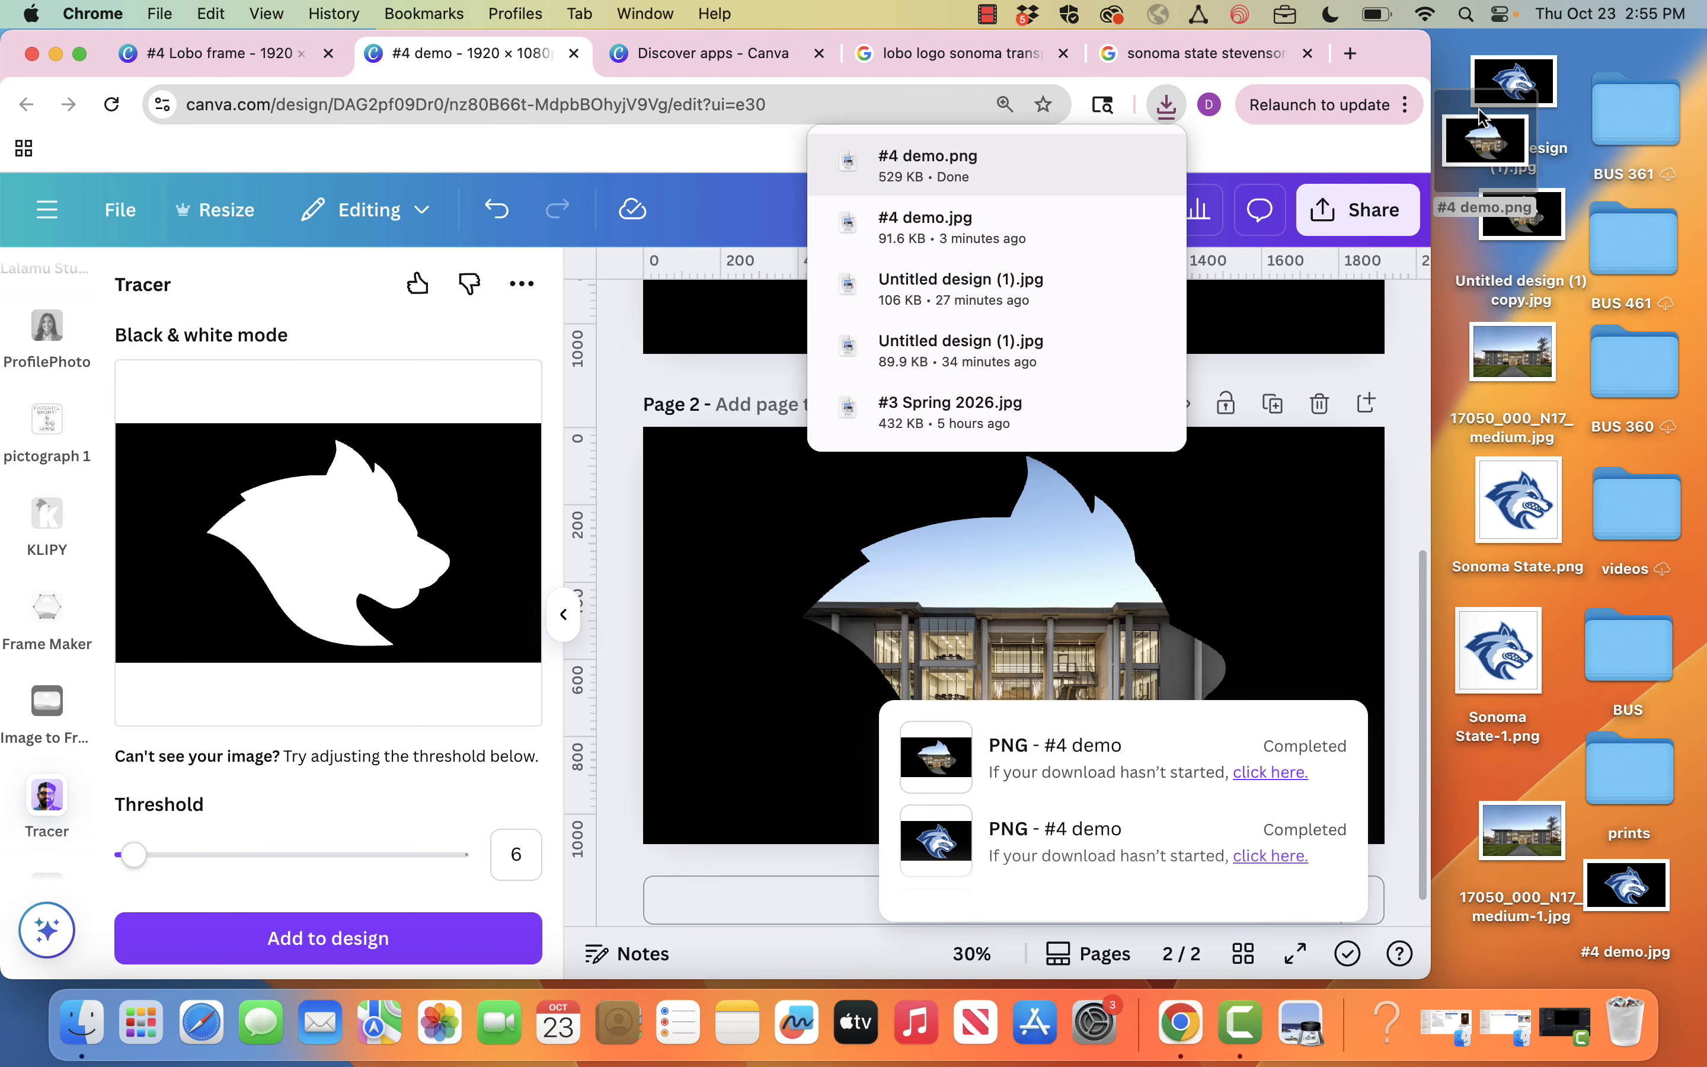
left_click(631, 518)
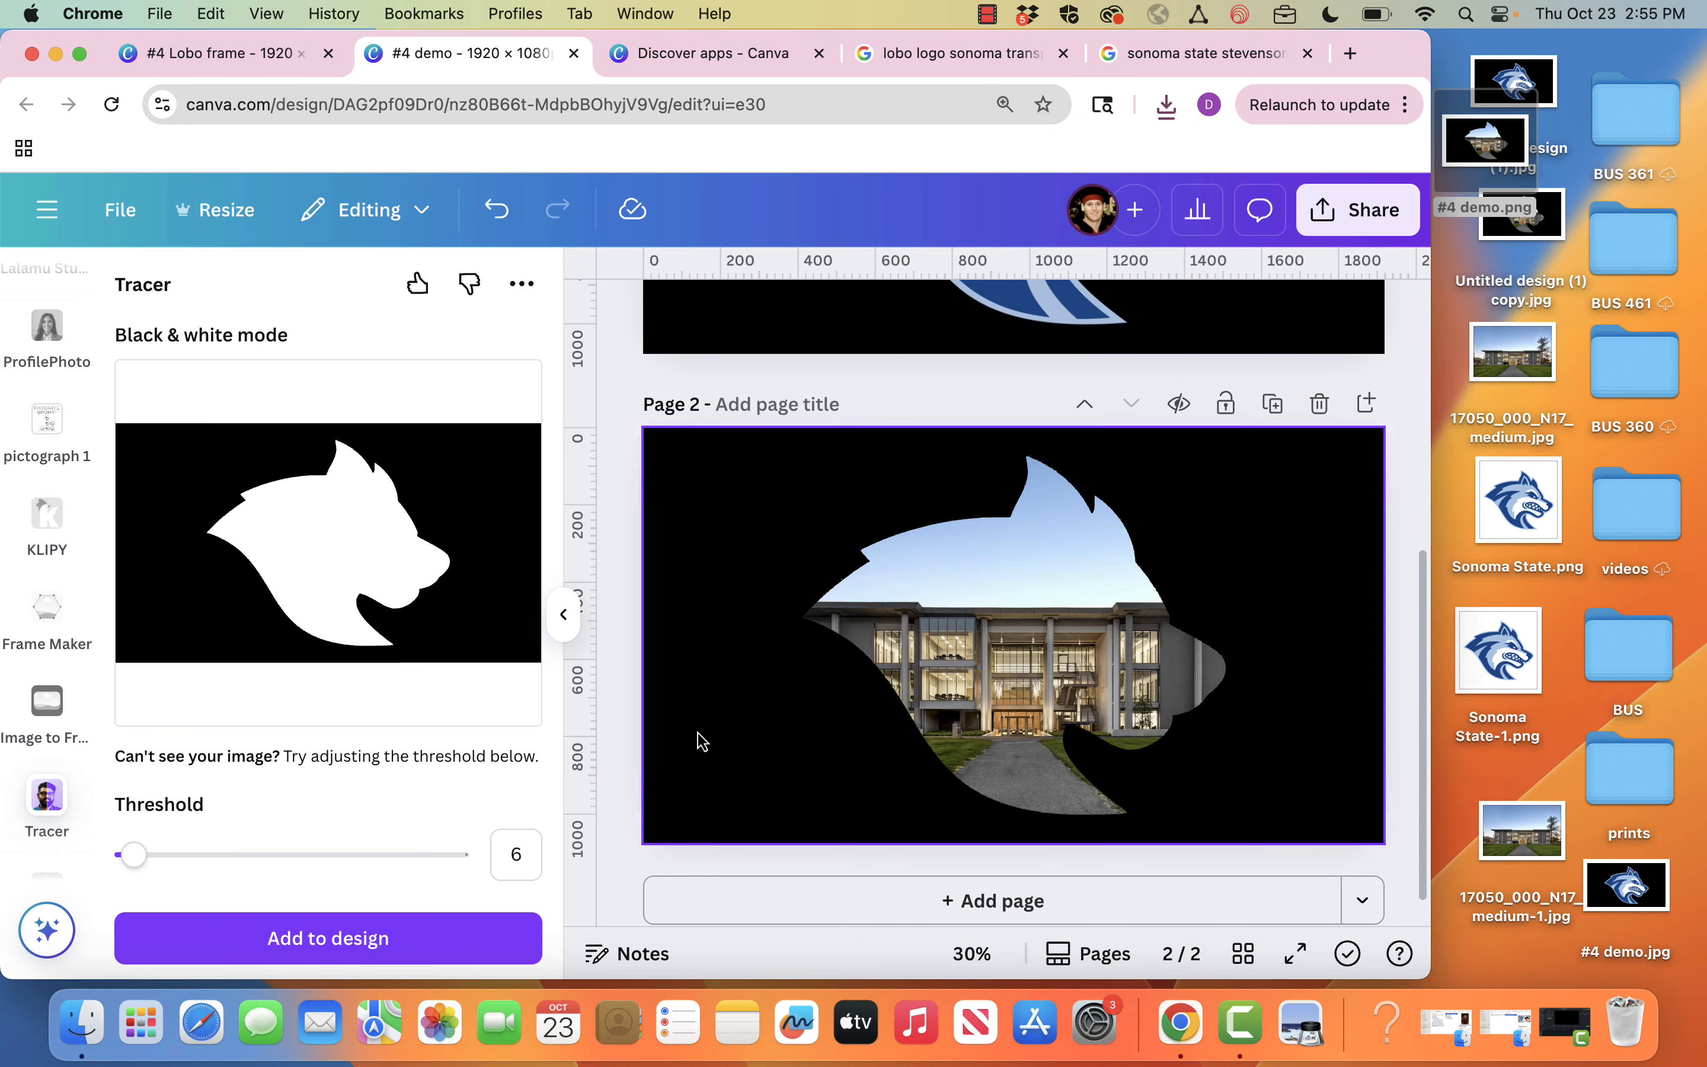
Step: Add a third page, place #4 demo.png on it and enlarge the image to fill the page
left_click(779, 882)
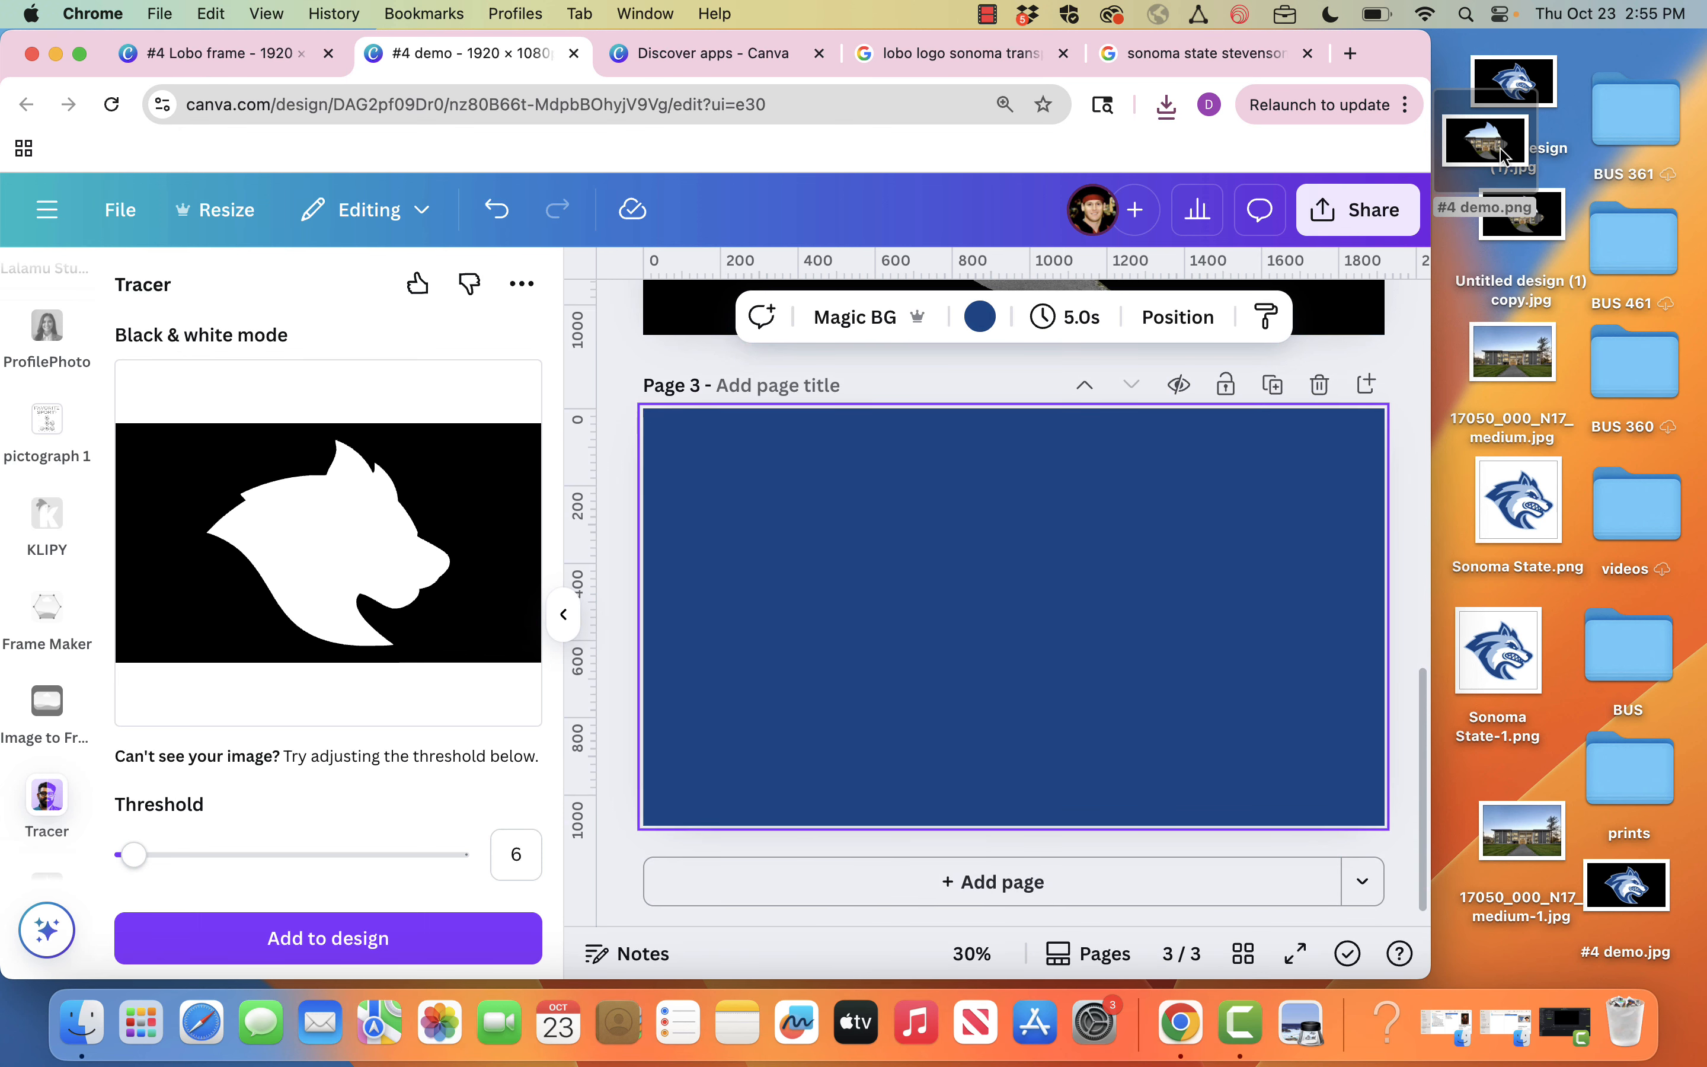
left_click_drag(1505, 155, 935, 522)
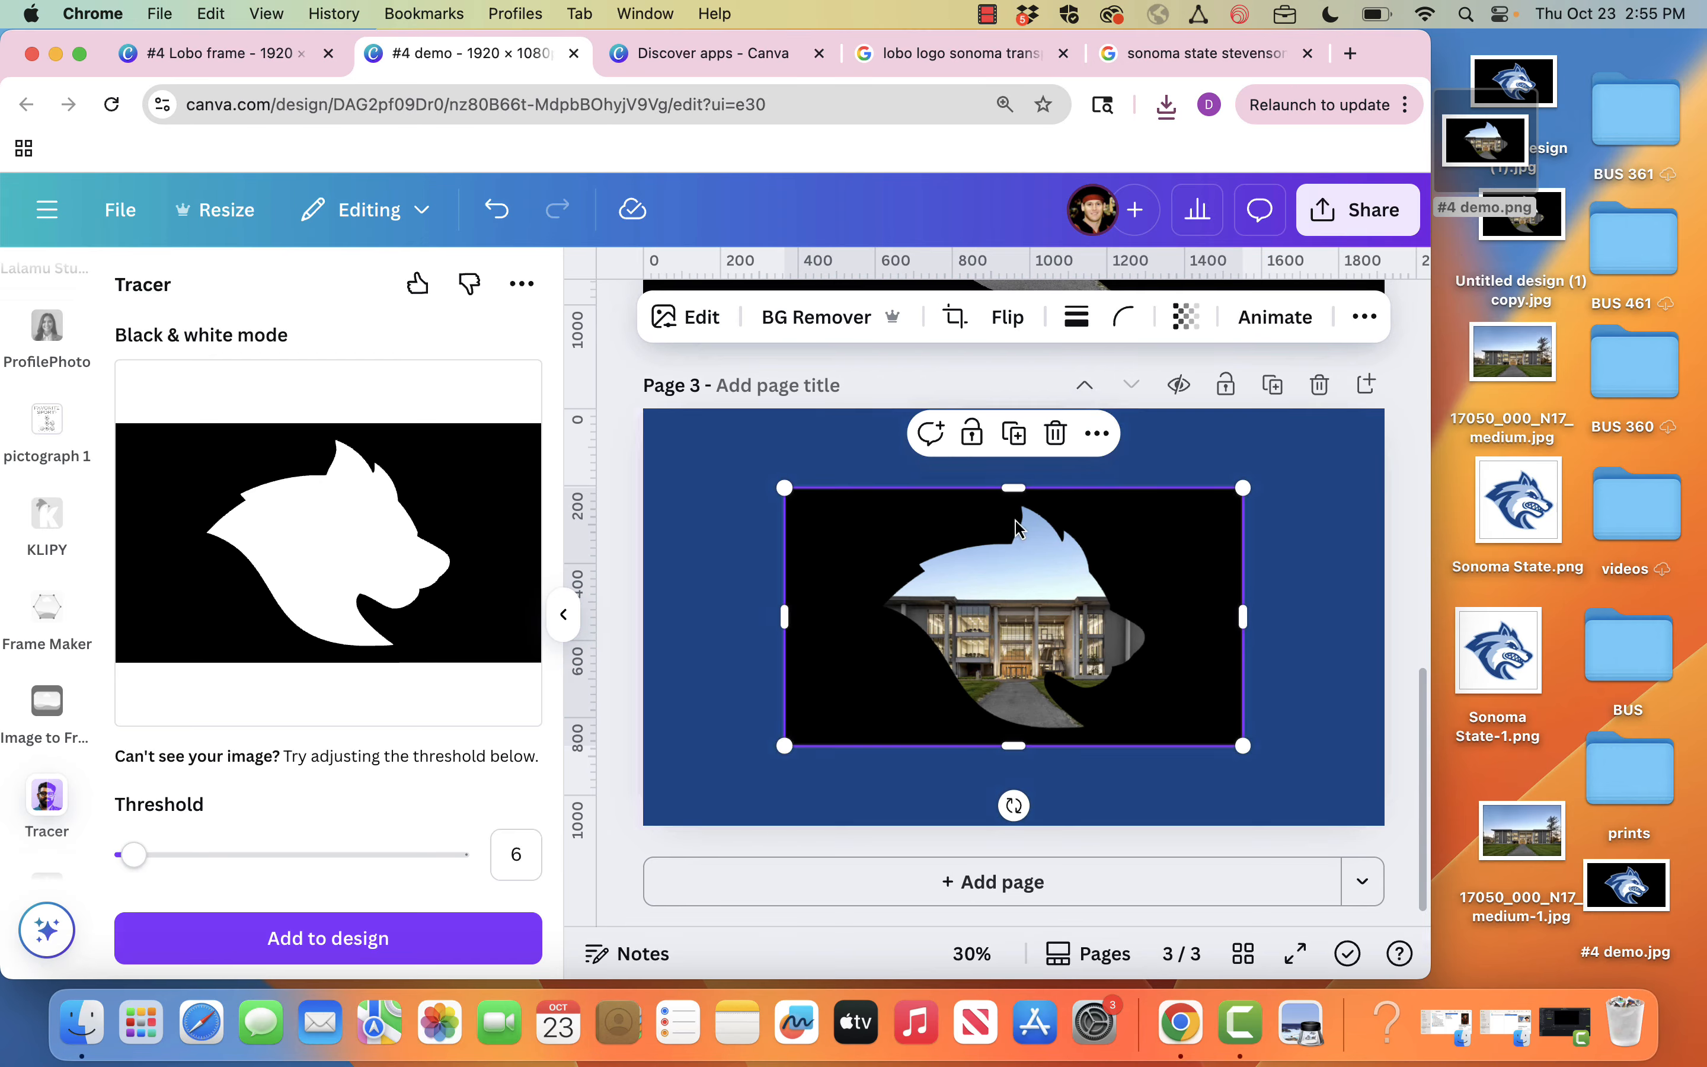
left_click_drag(1249, 487, 1396, 427)
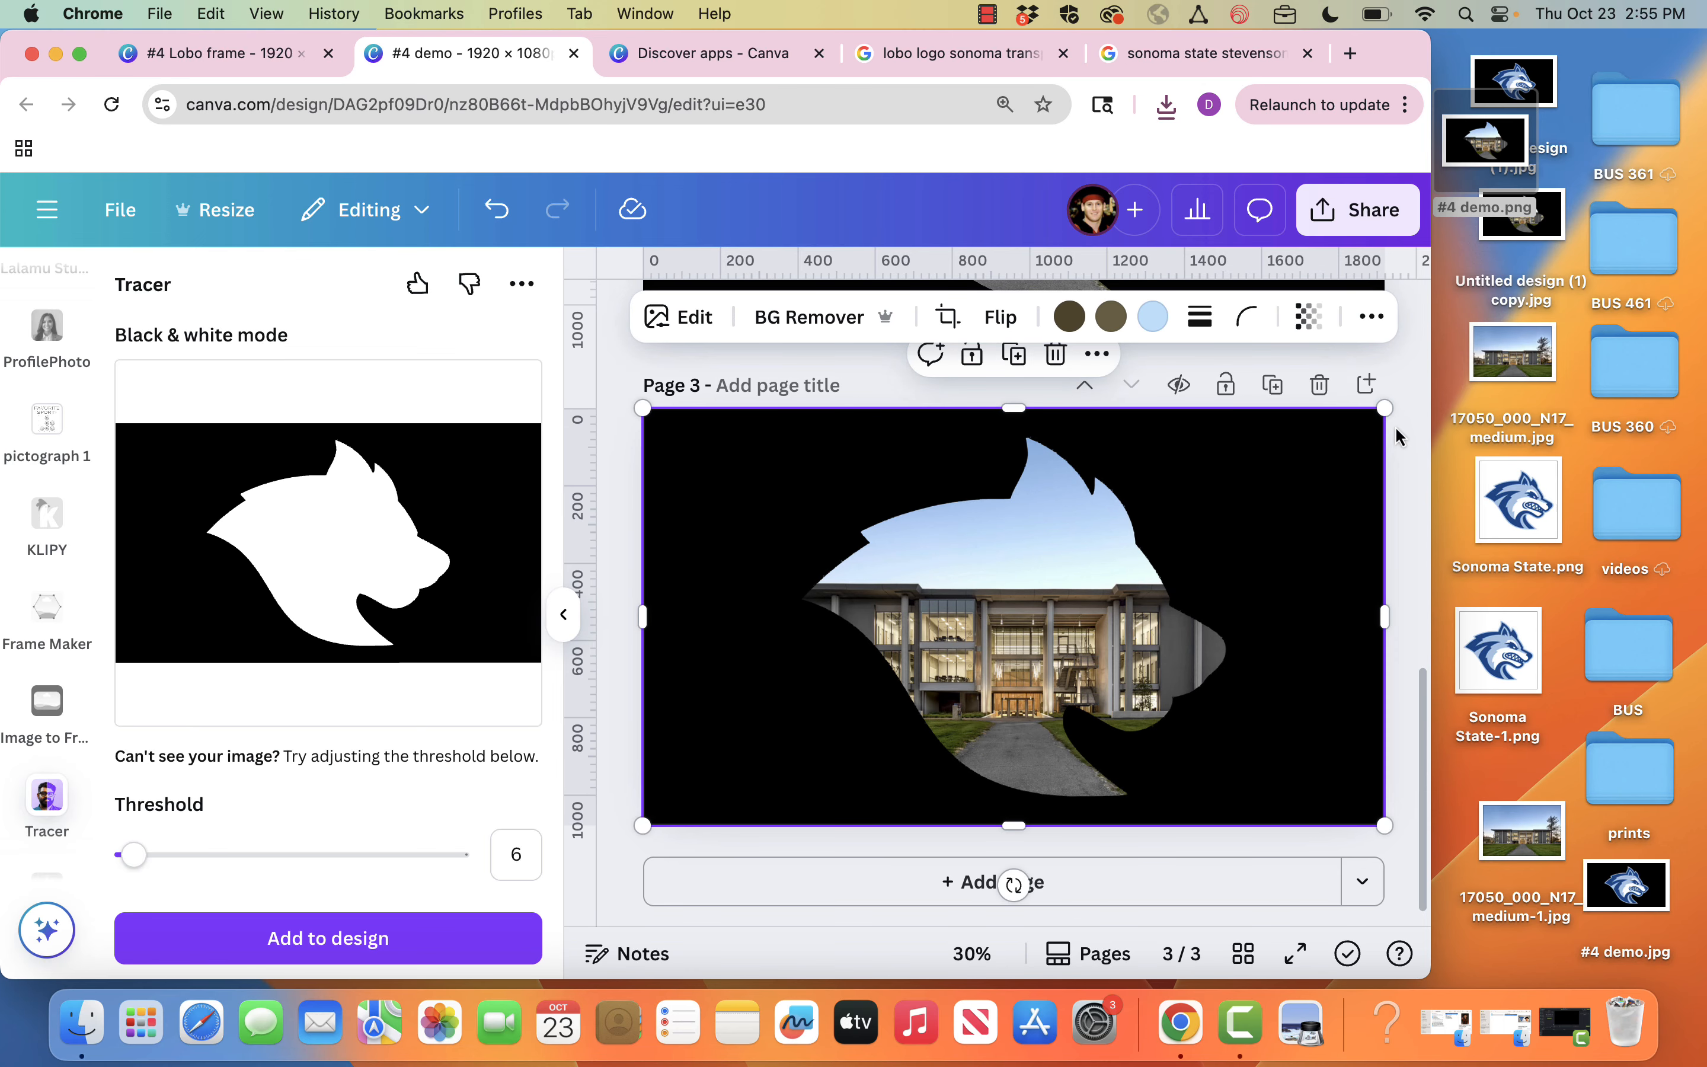
Step: Remove the image's black background on page 3 and move the wolf cutout until its snout nearly reaches the page's right edge
left_click(826, 321)
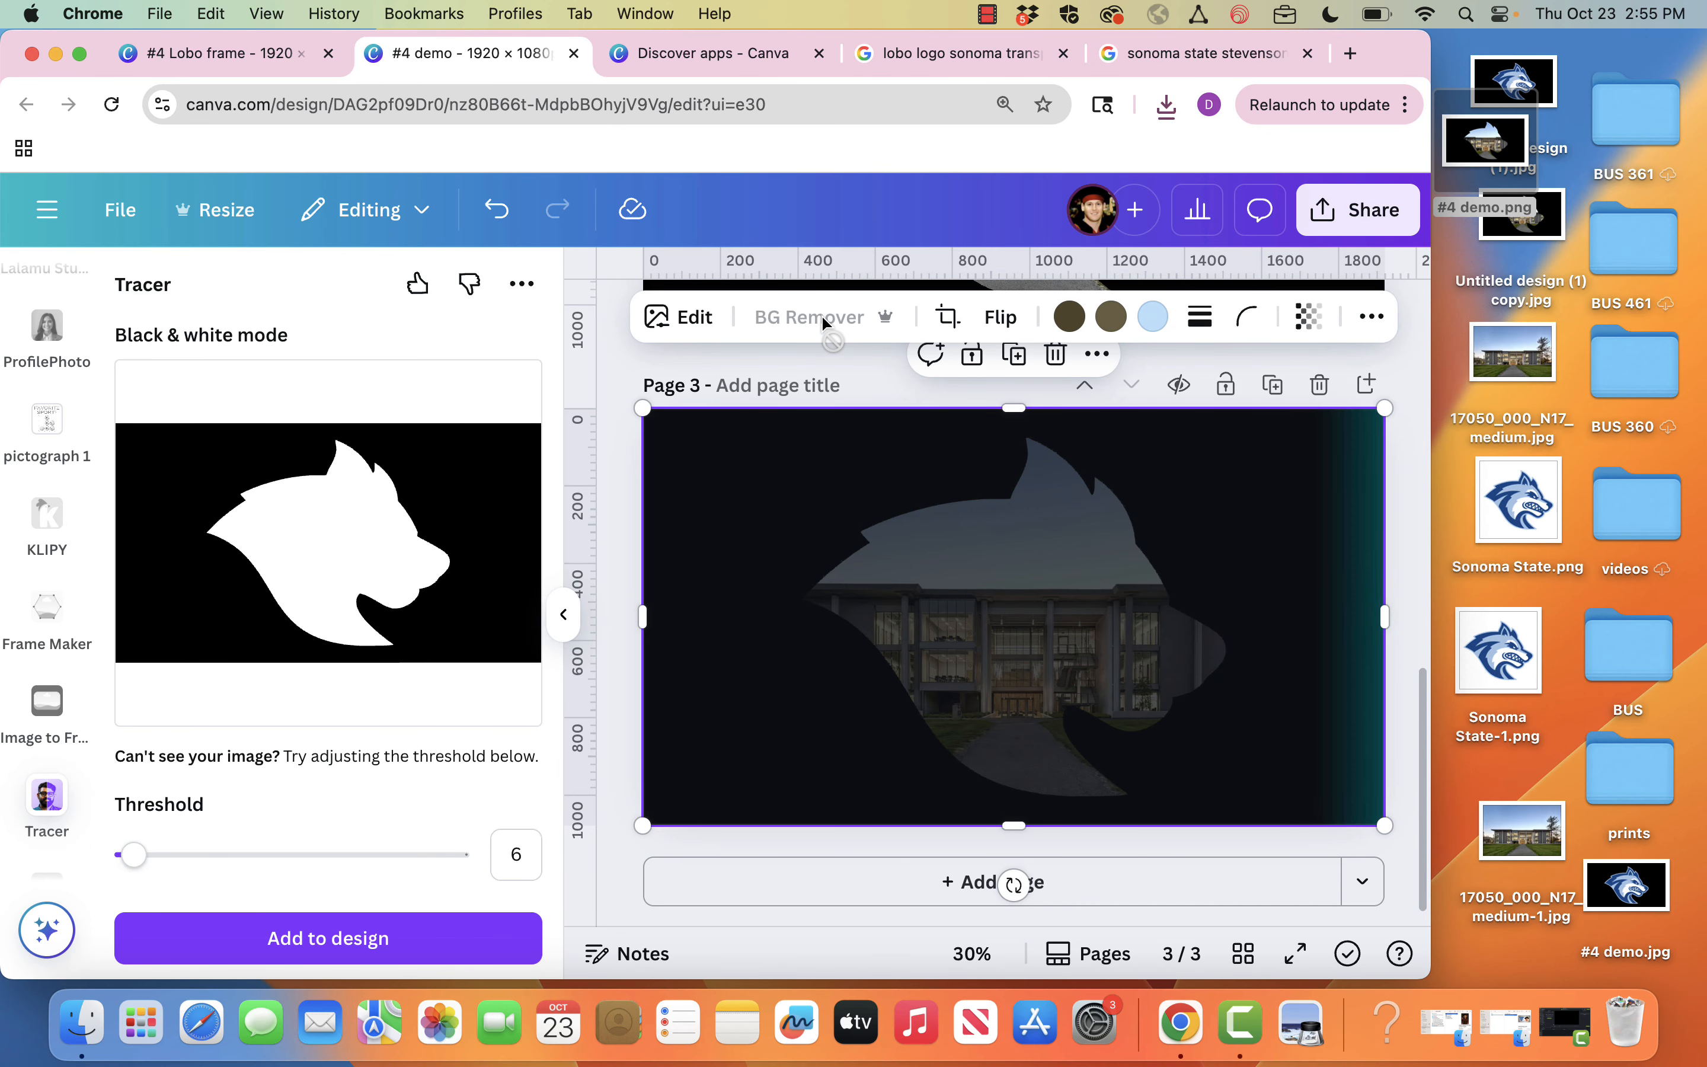
left_click(562, 621)
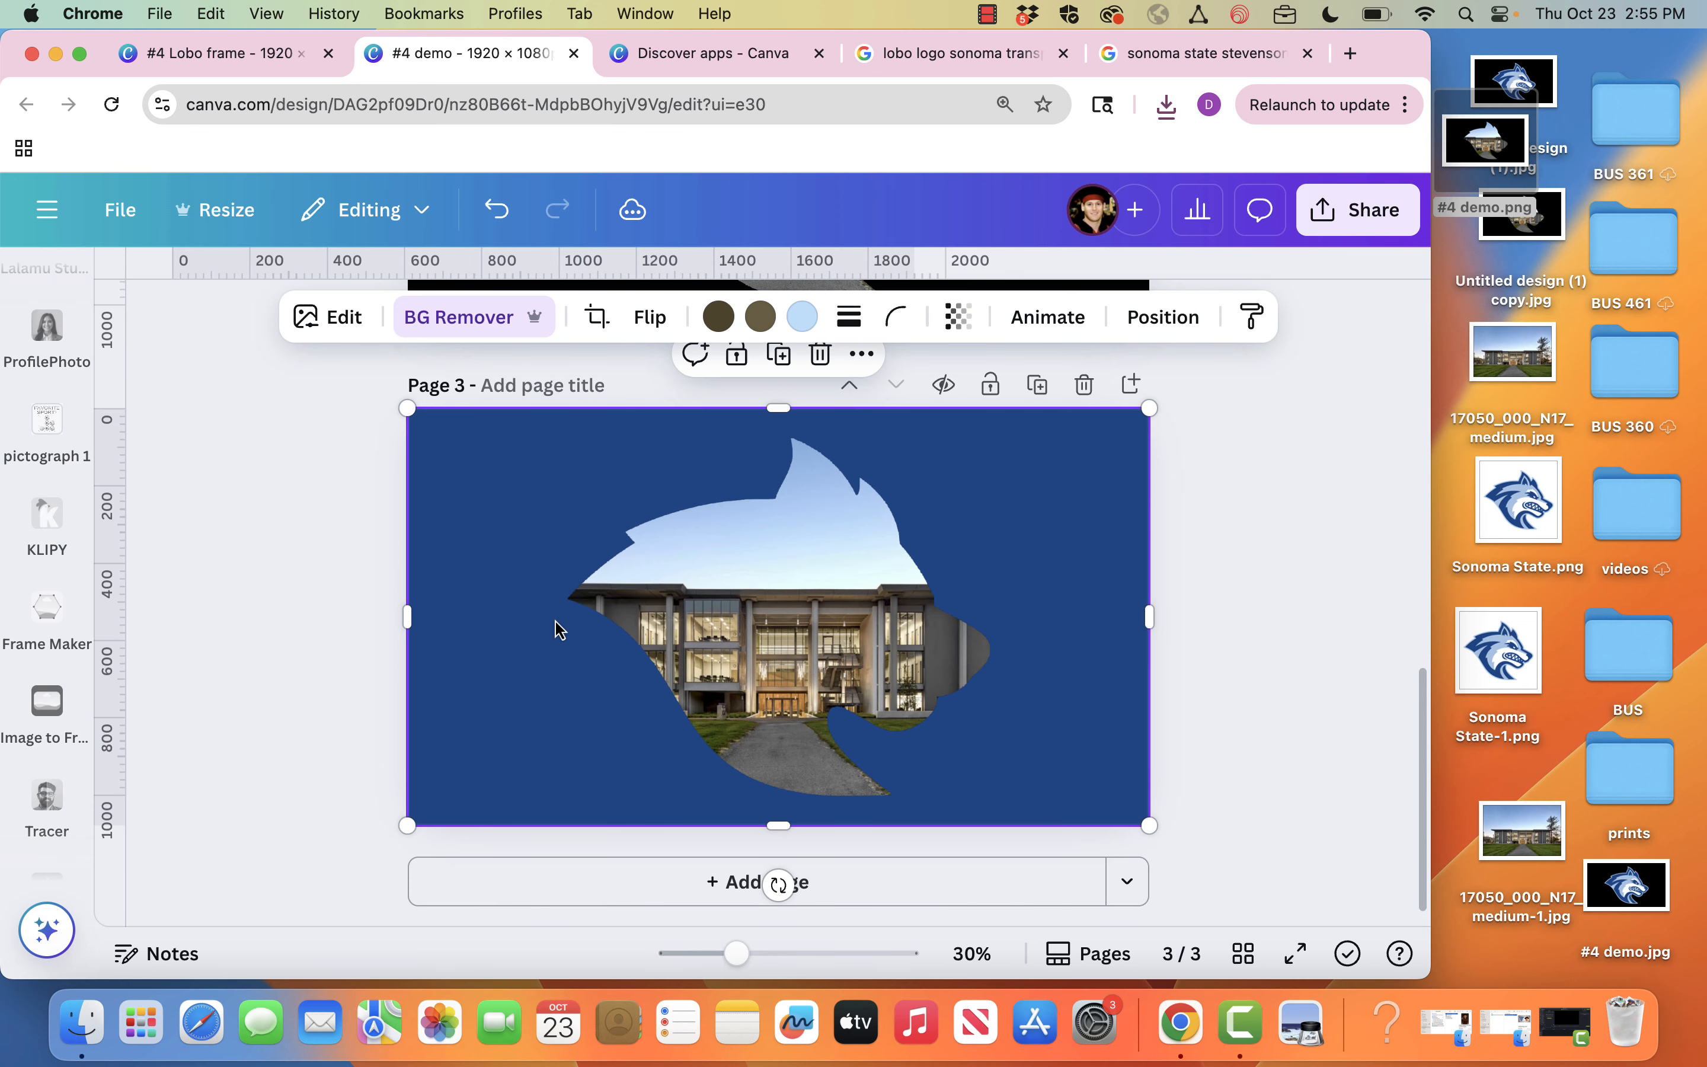
left_click_drag(762, 607, 910, 600)
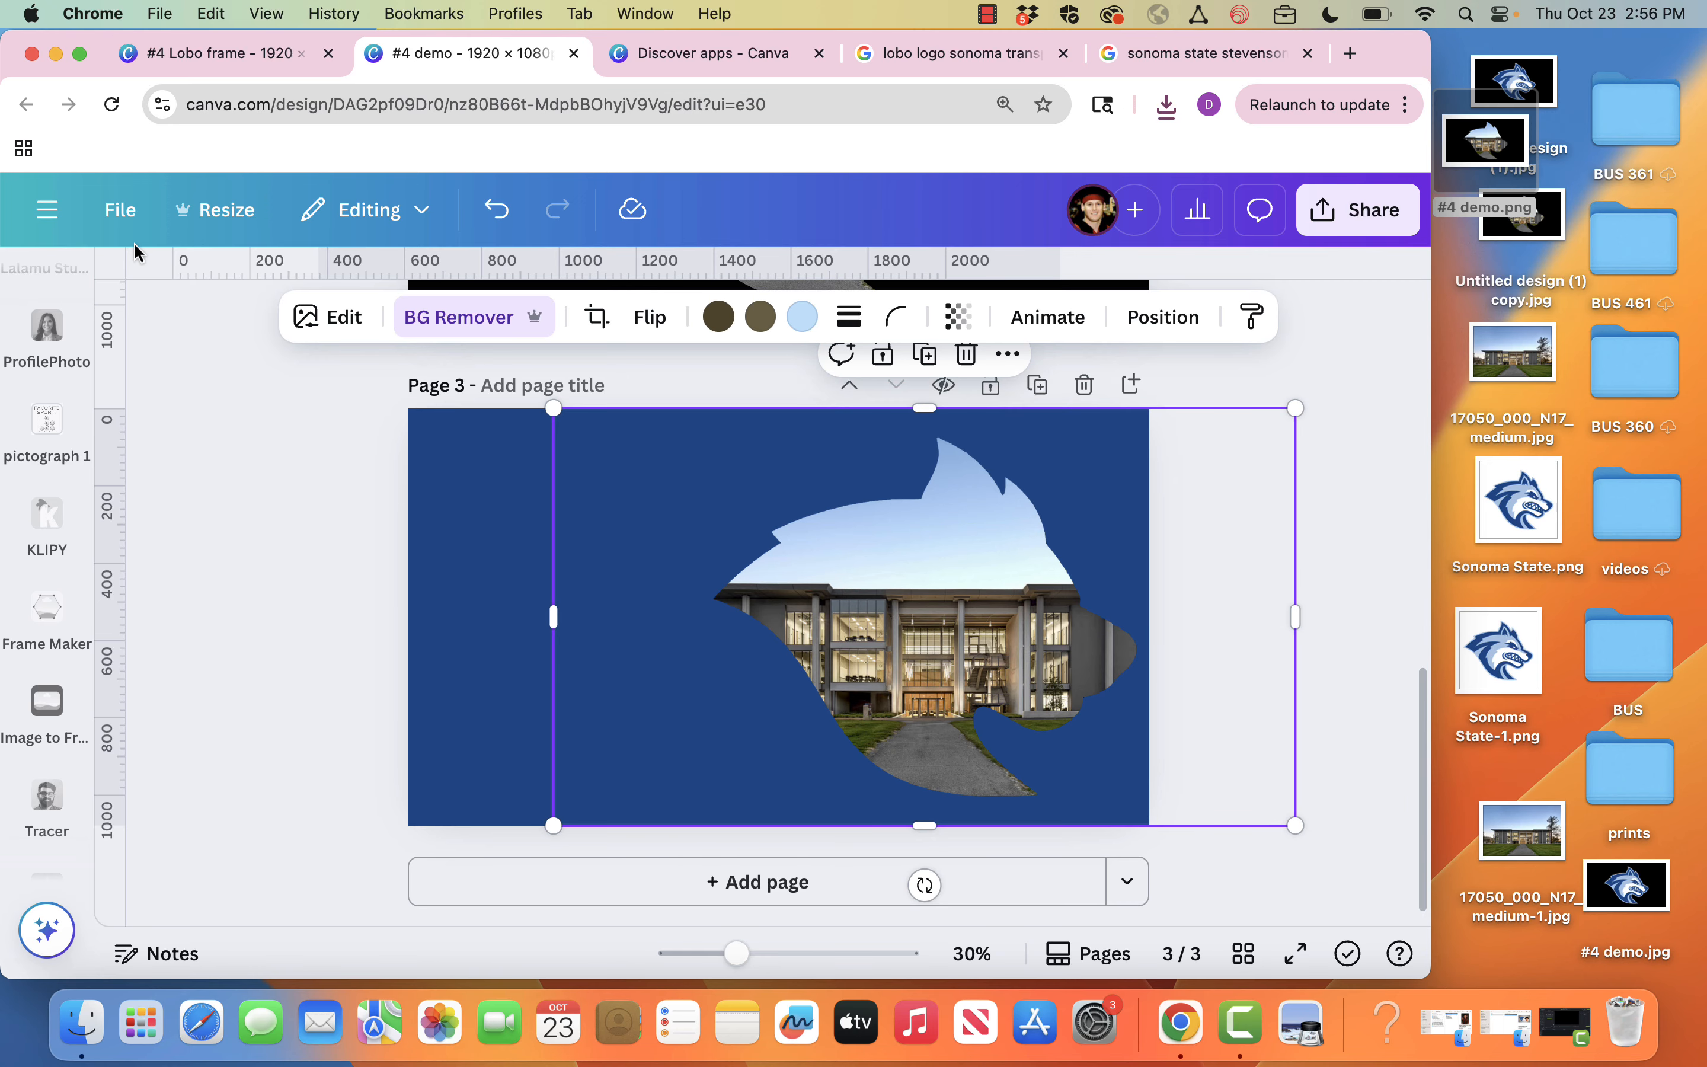
Step: Add custom guides to page 3 with 2 columns and a 32 px gap
left_click(118, 210)
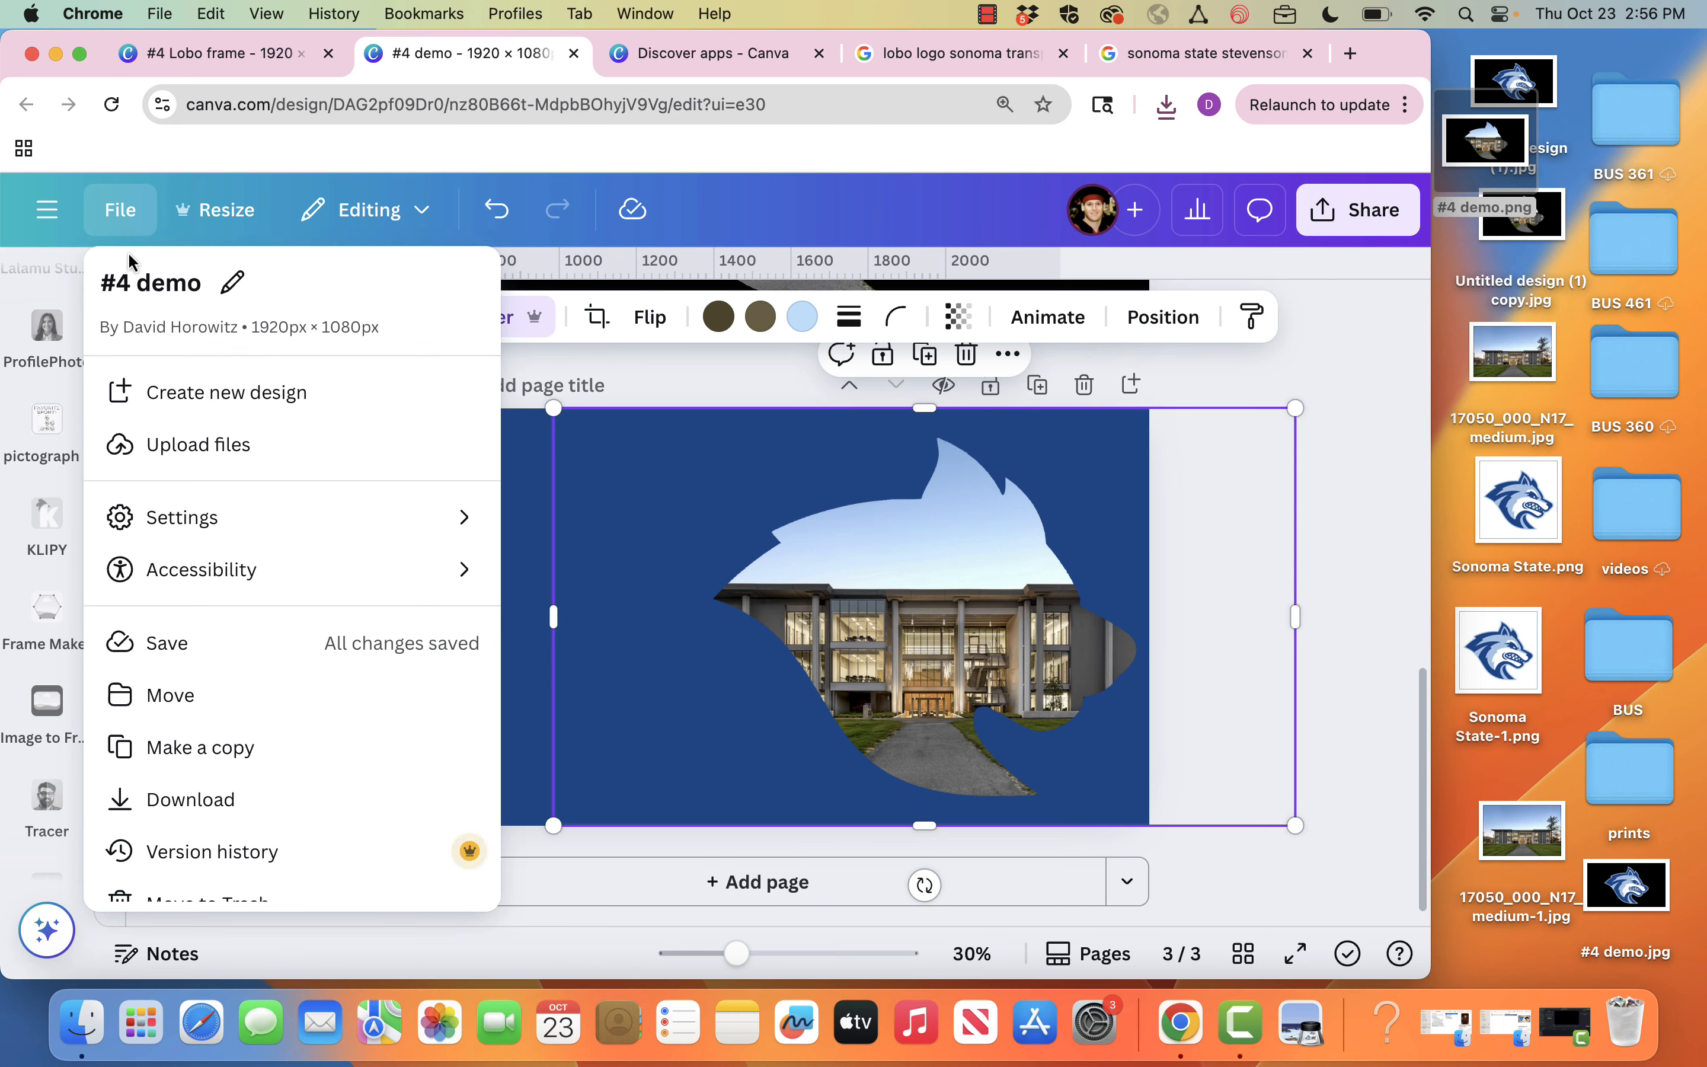
mouse_move(453, 515)
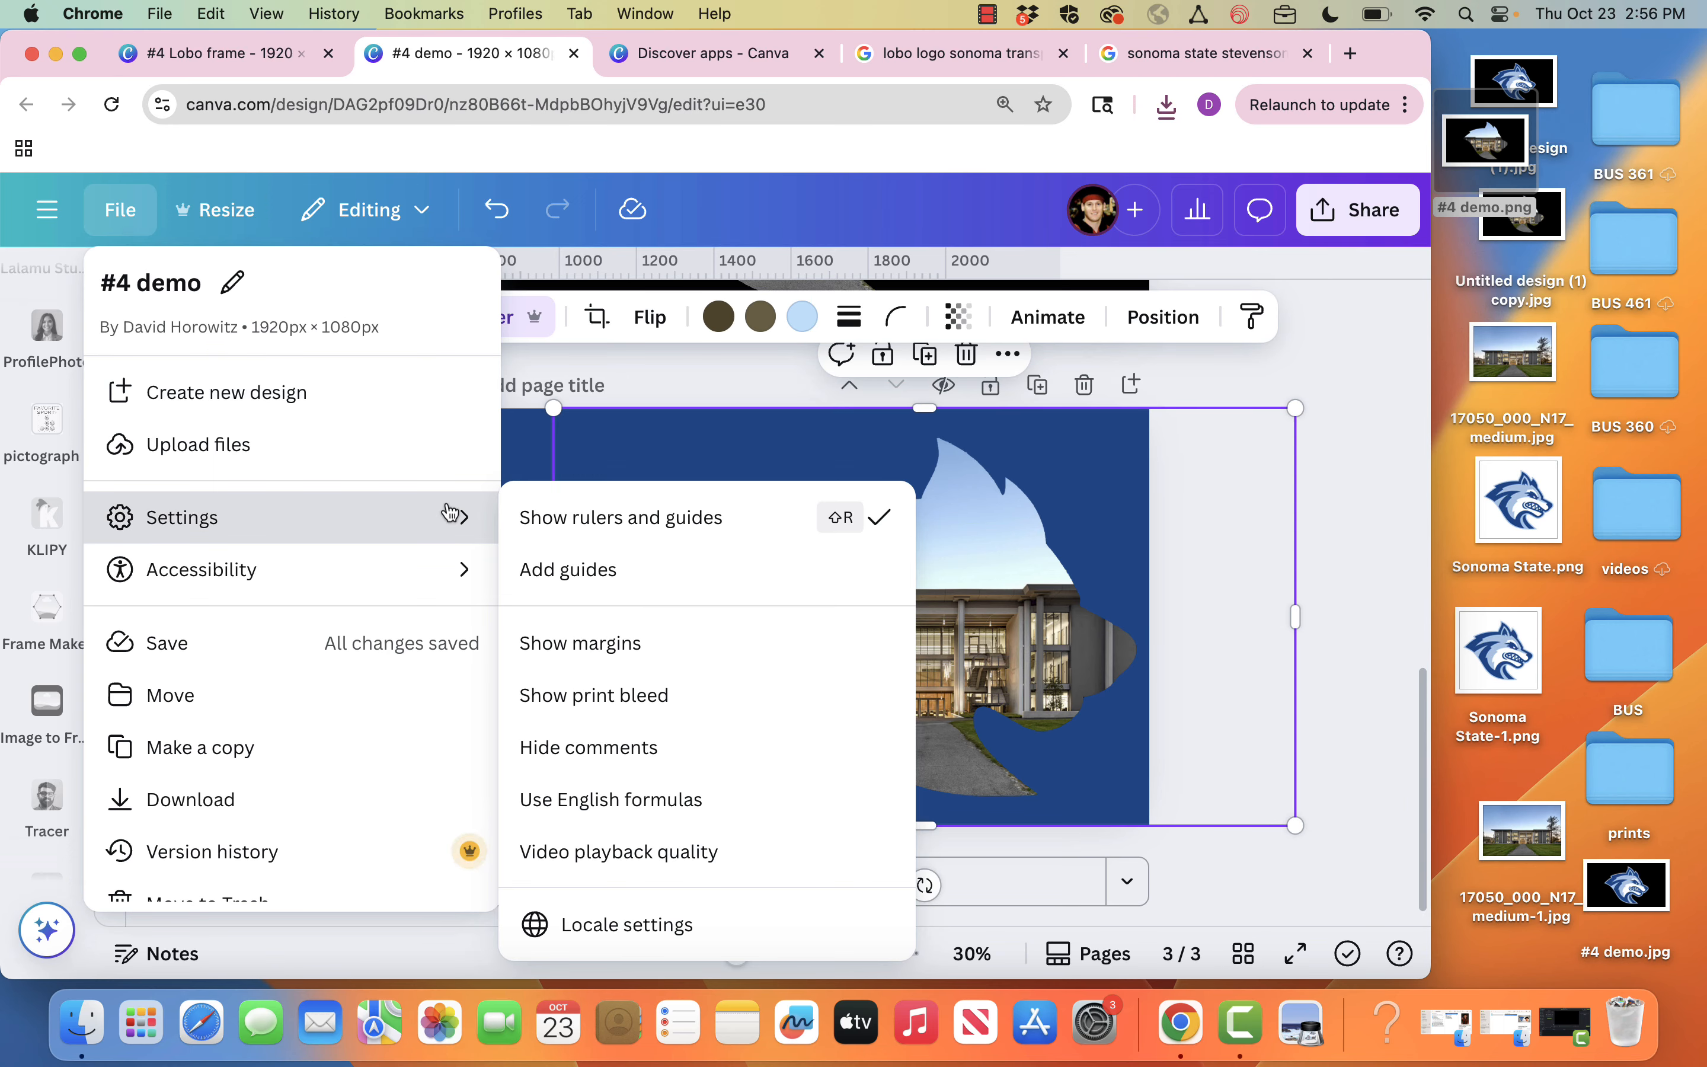
left_click(577, 585)
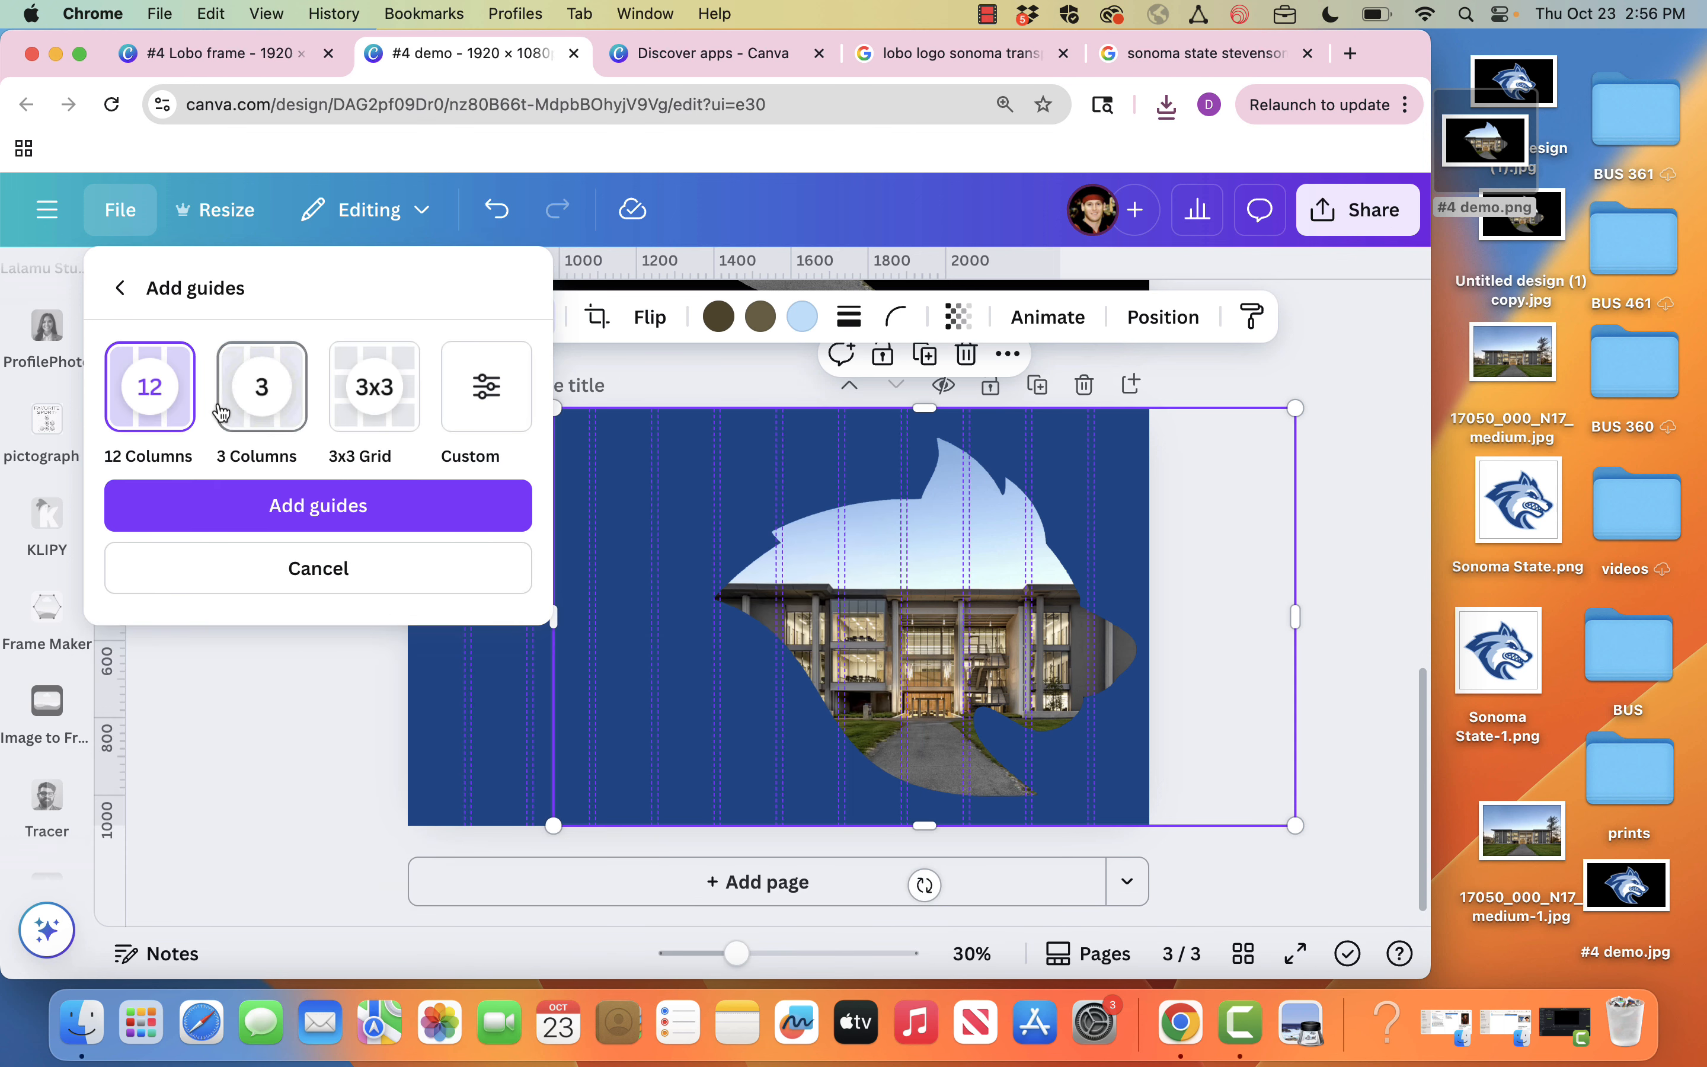
left_click(468, 416)
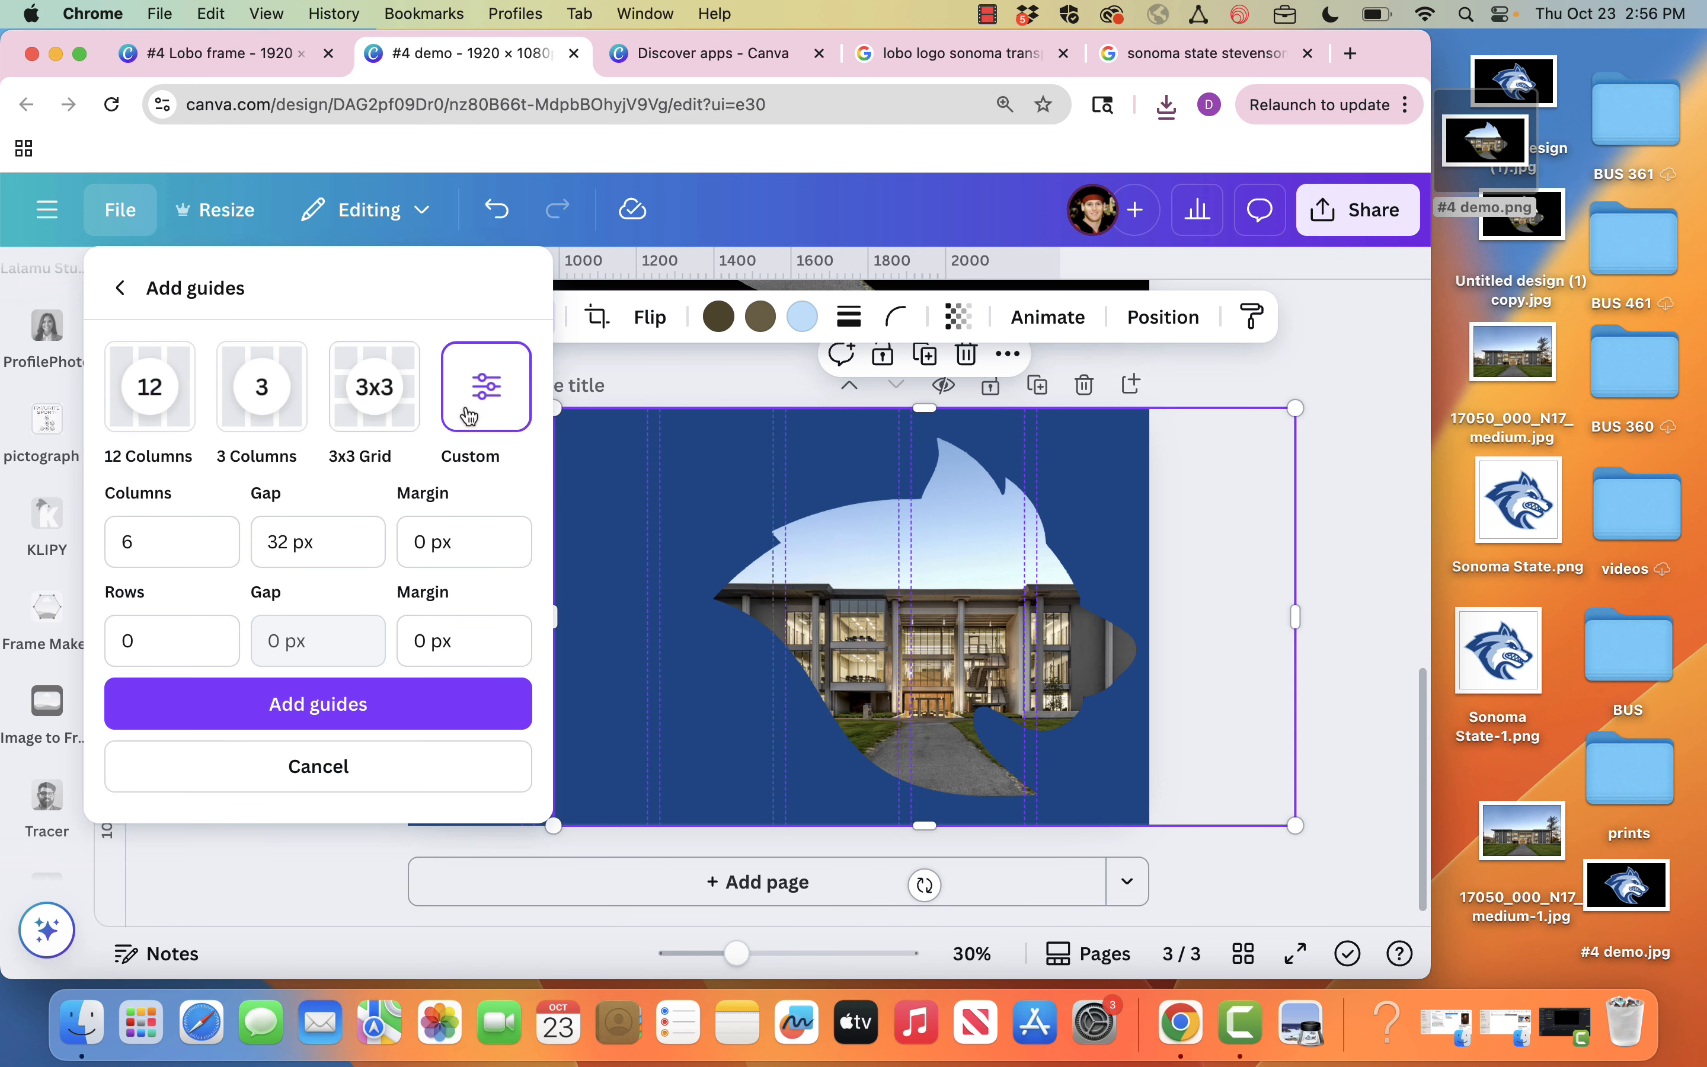
left_click(203, 526)
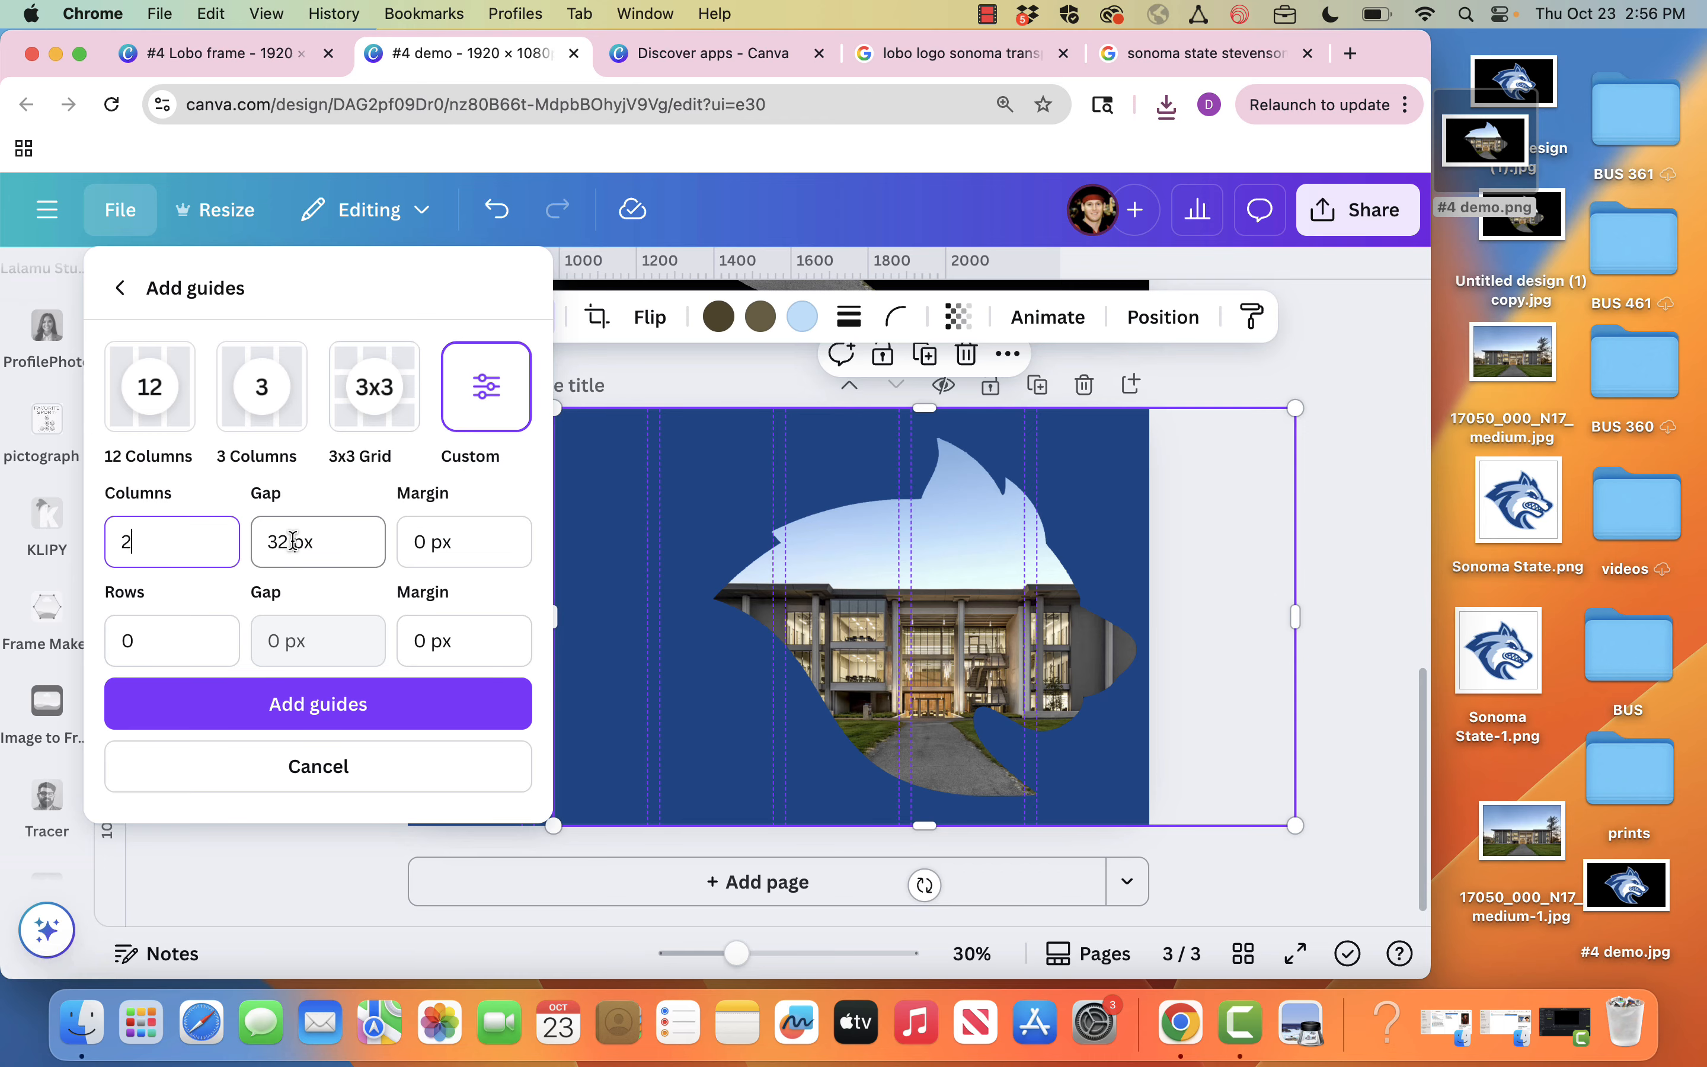
left_click(323, 702)
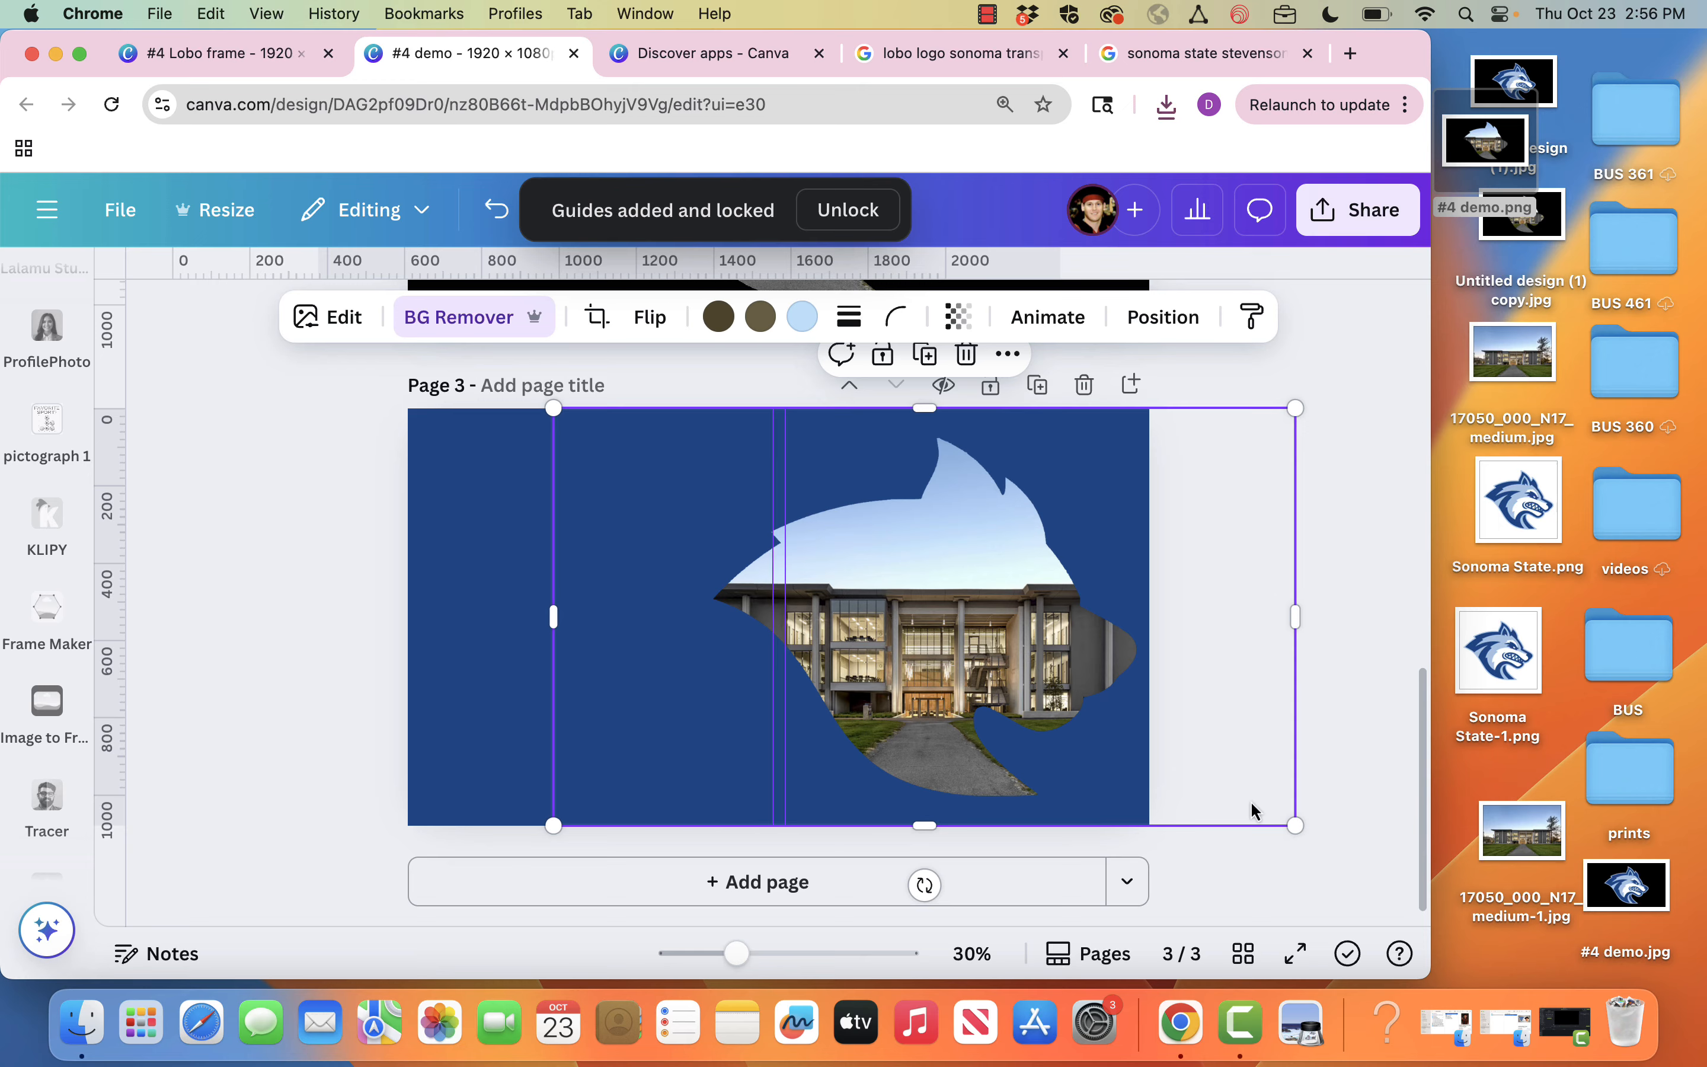
Step: Shrink the wolf cutout and position it between the central guides and the page's right edge, starting at the right guide
left_click_drag(1295, 824, 1239, 789)
left_click_drag(930, 602, 973, 607)
key("alt")
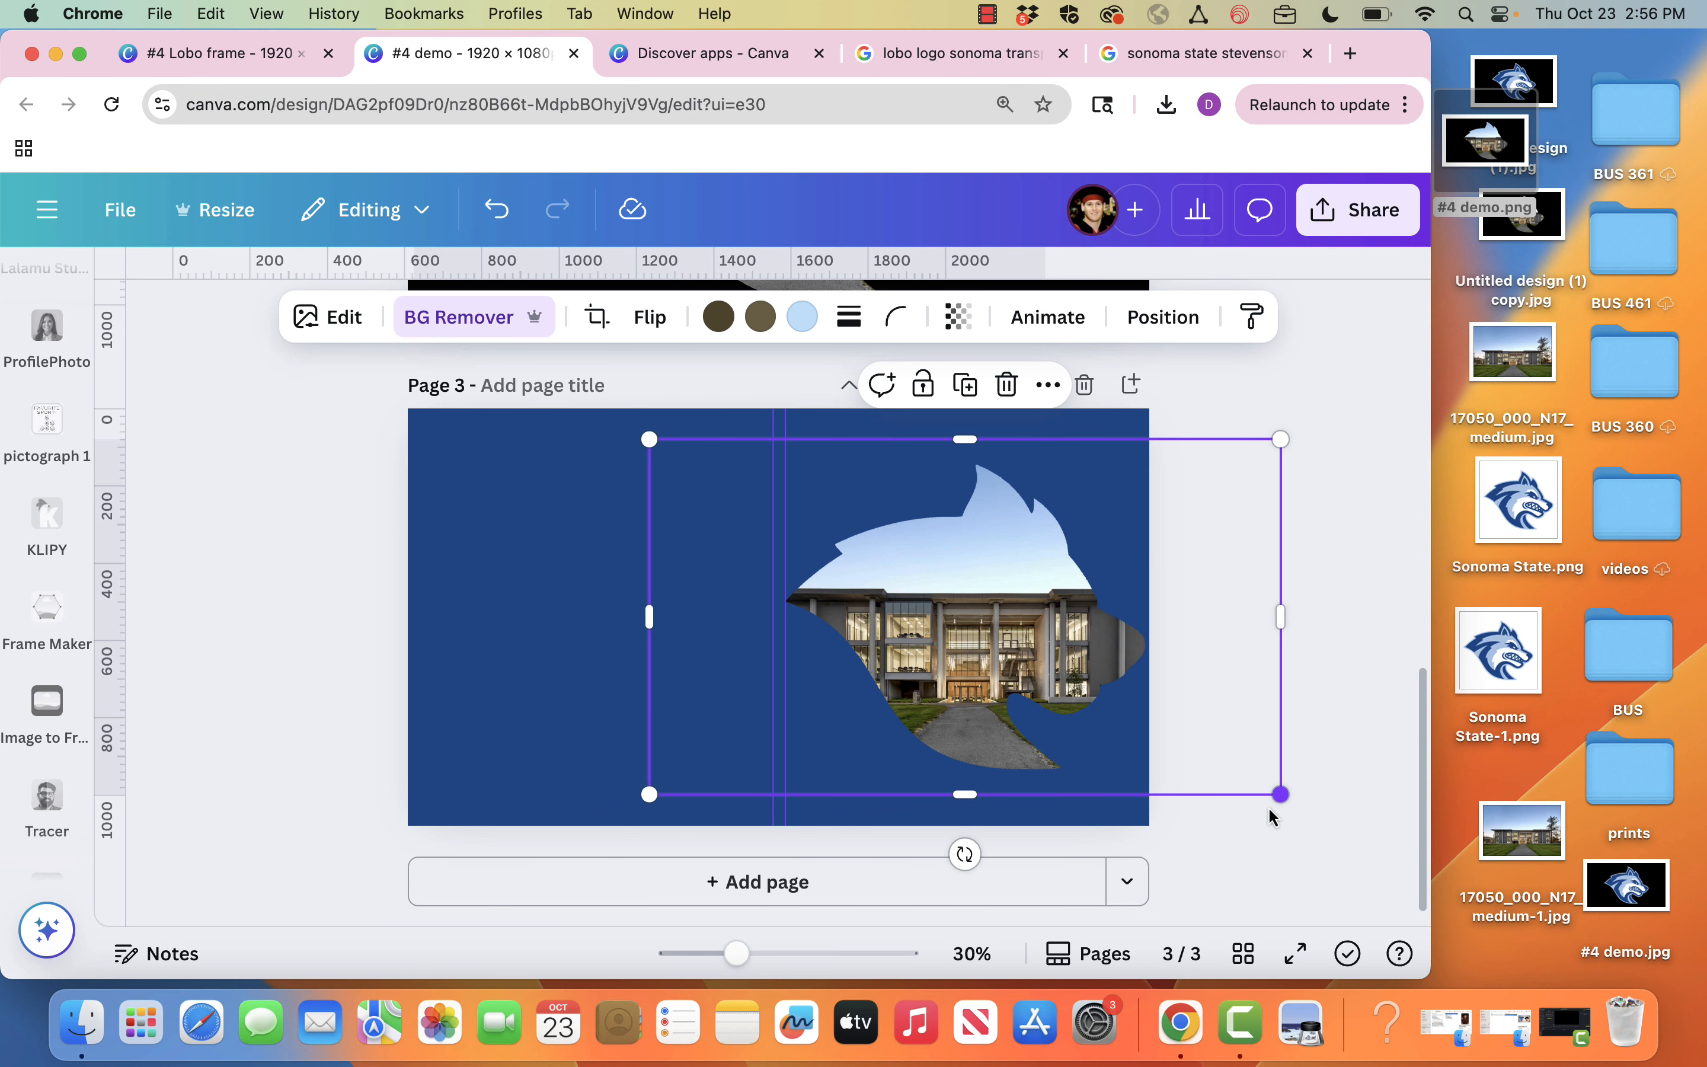
left_click_drag(1274, 794, 1272, 789)
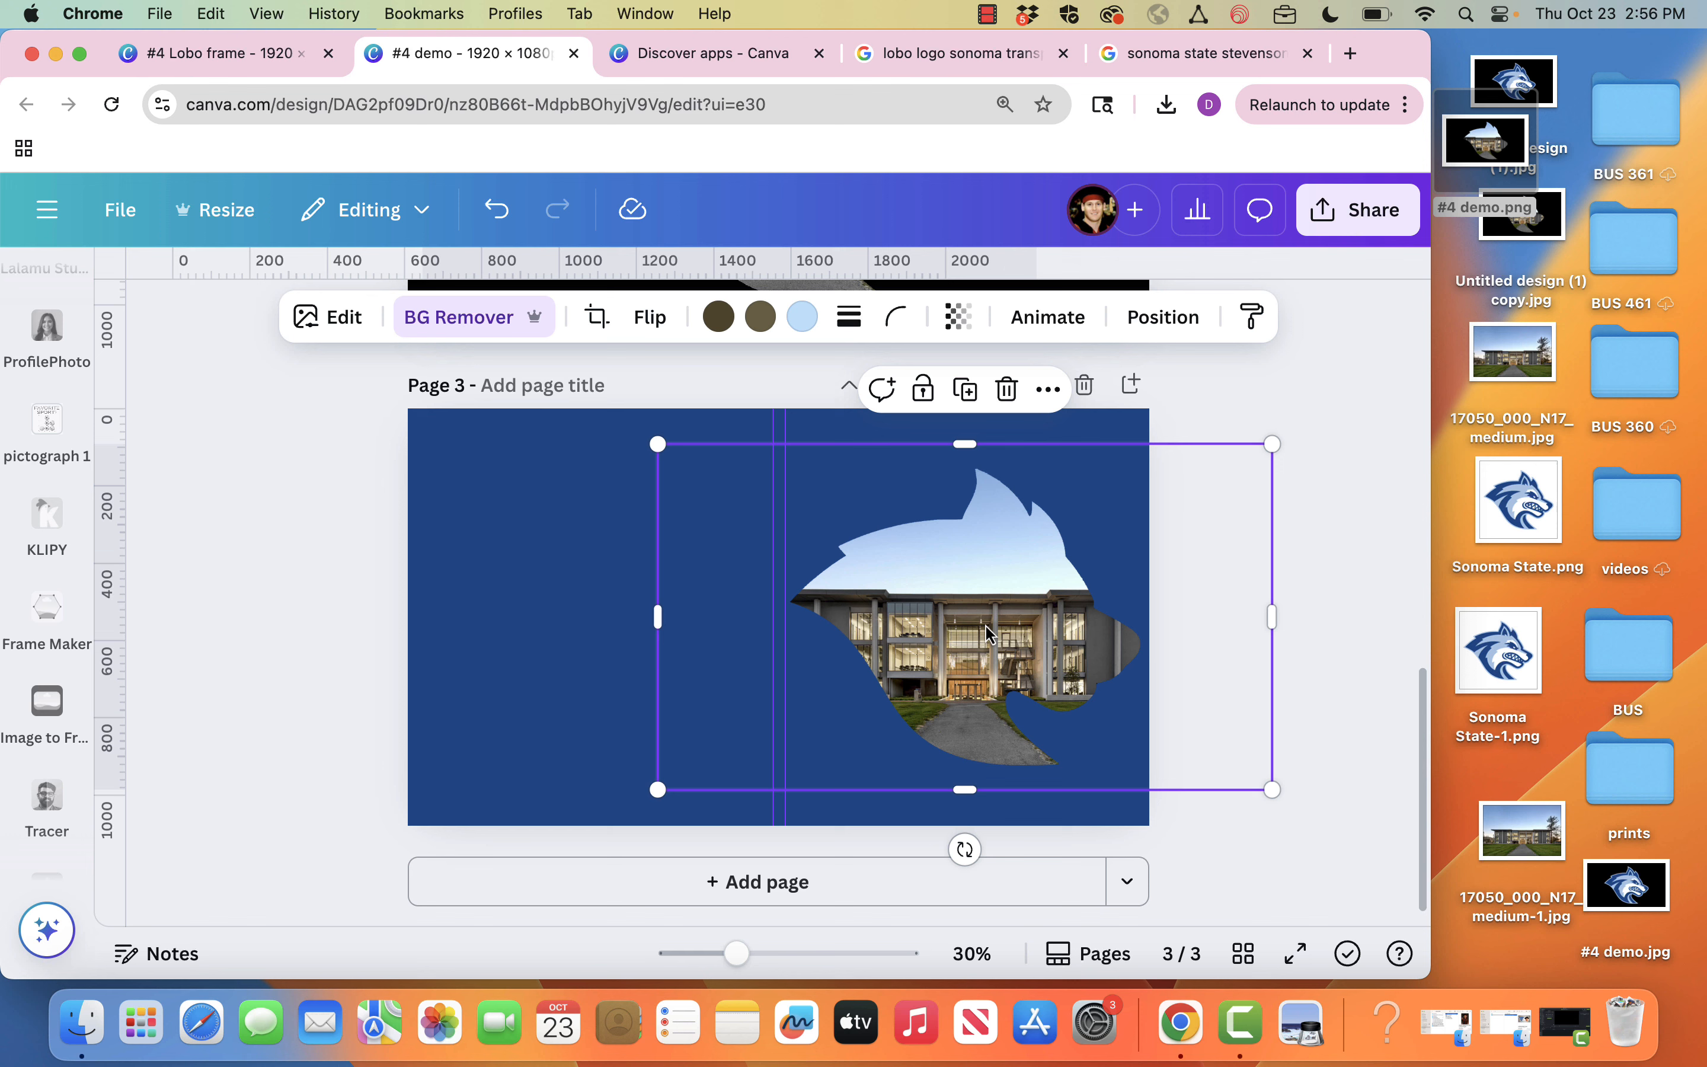
left_click_drag(961, 621, 961, 623)
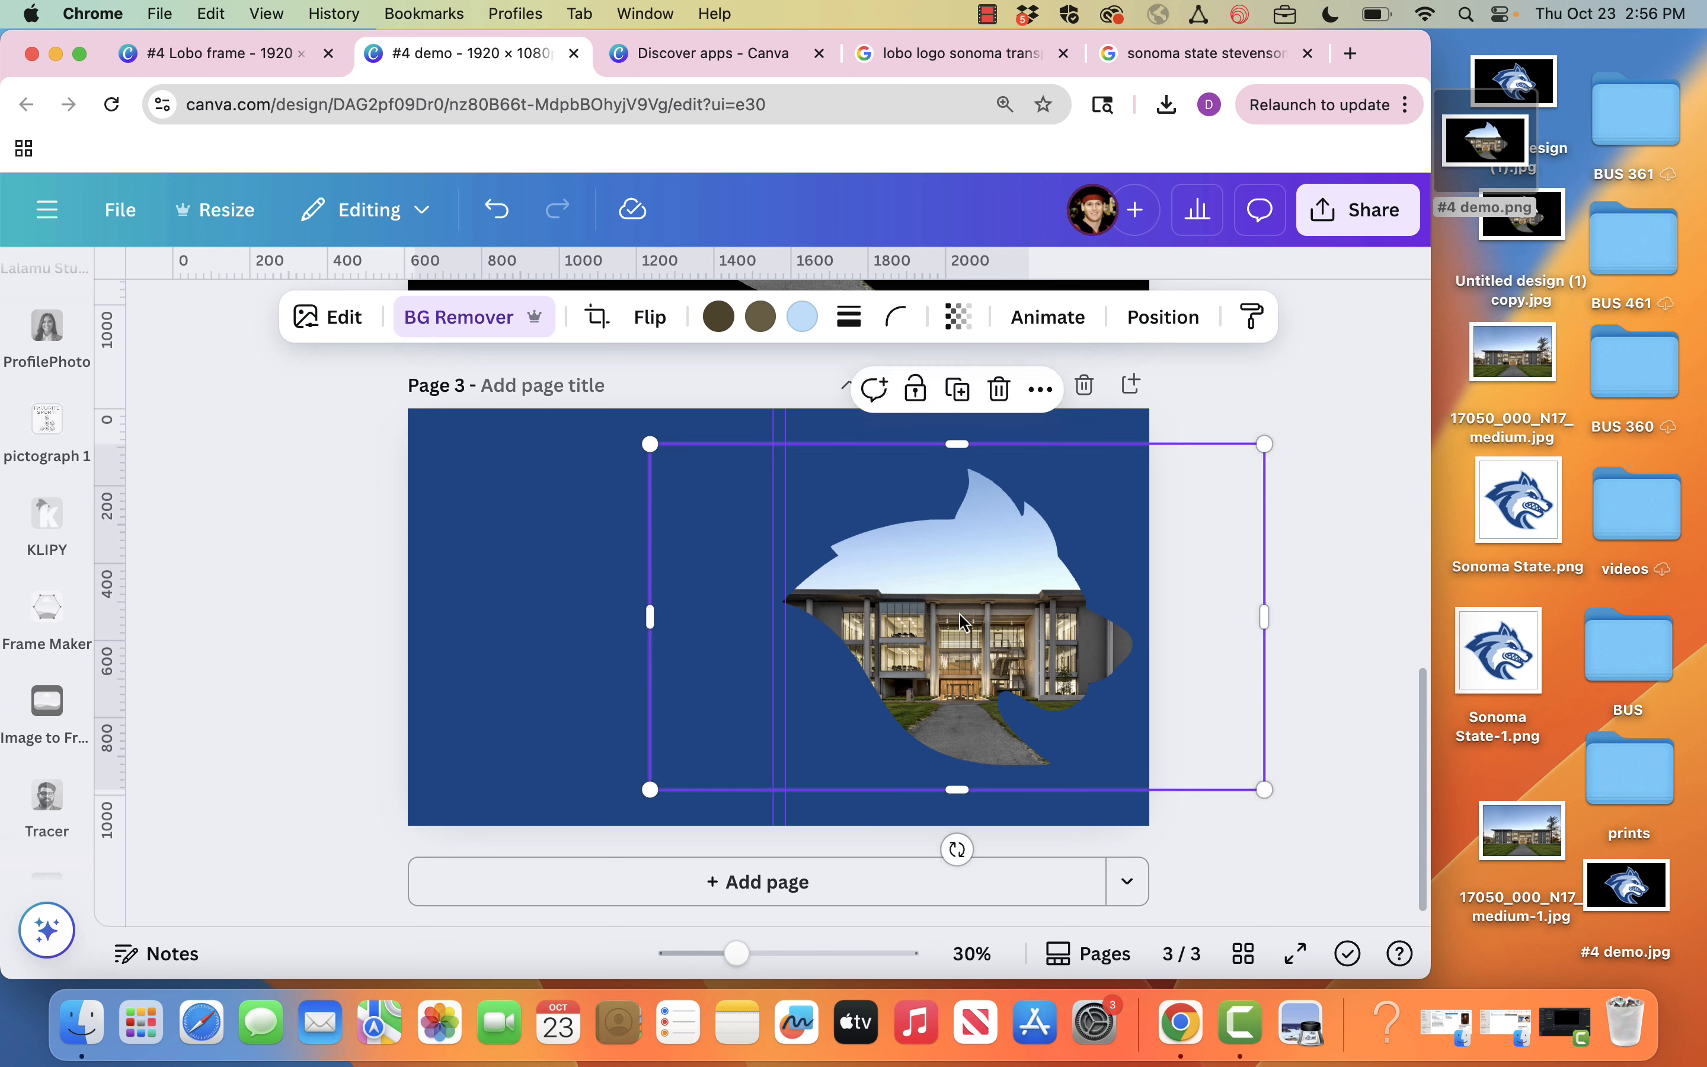
left_click(1274, 420)
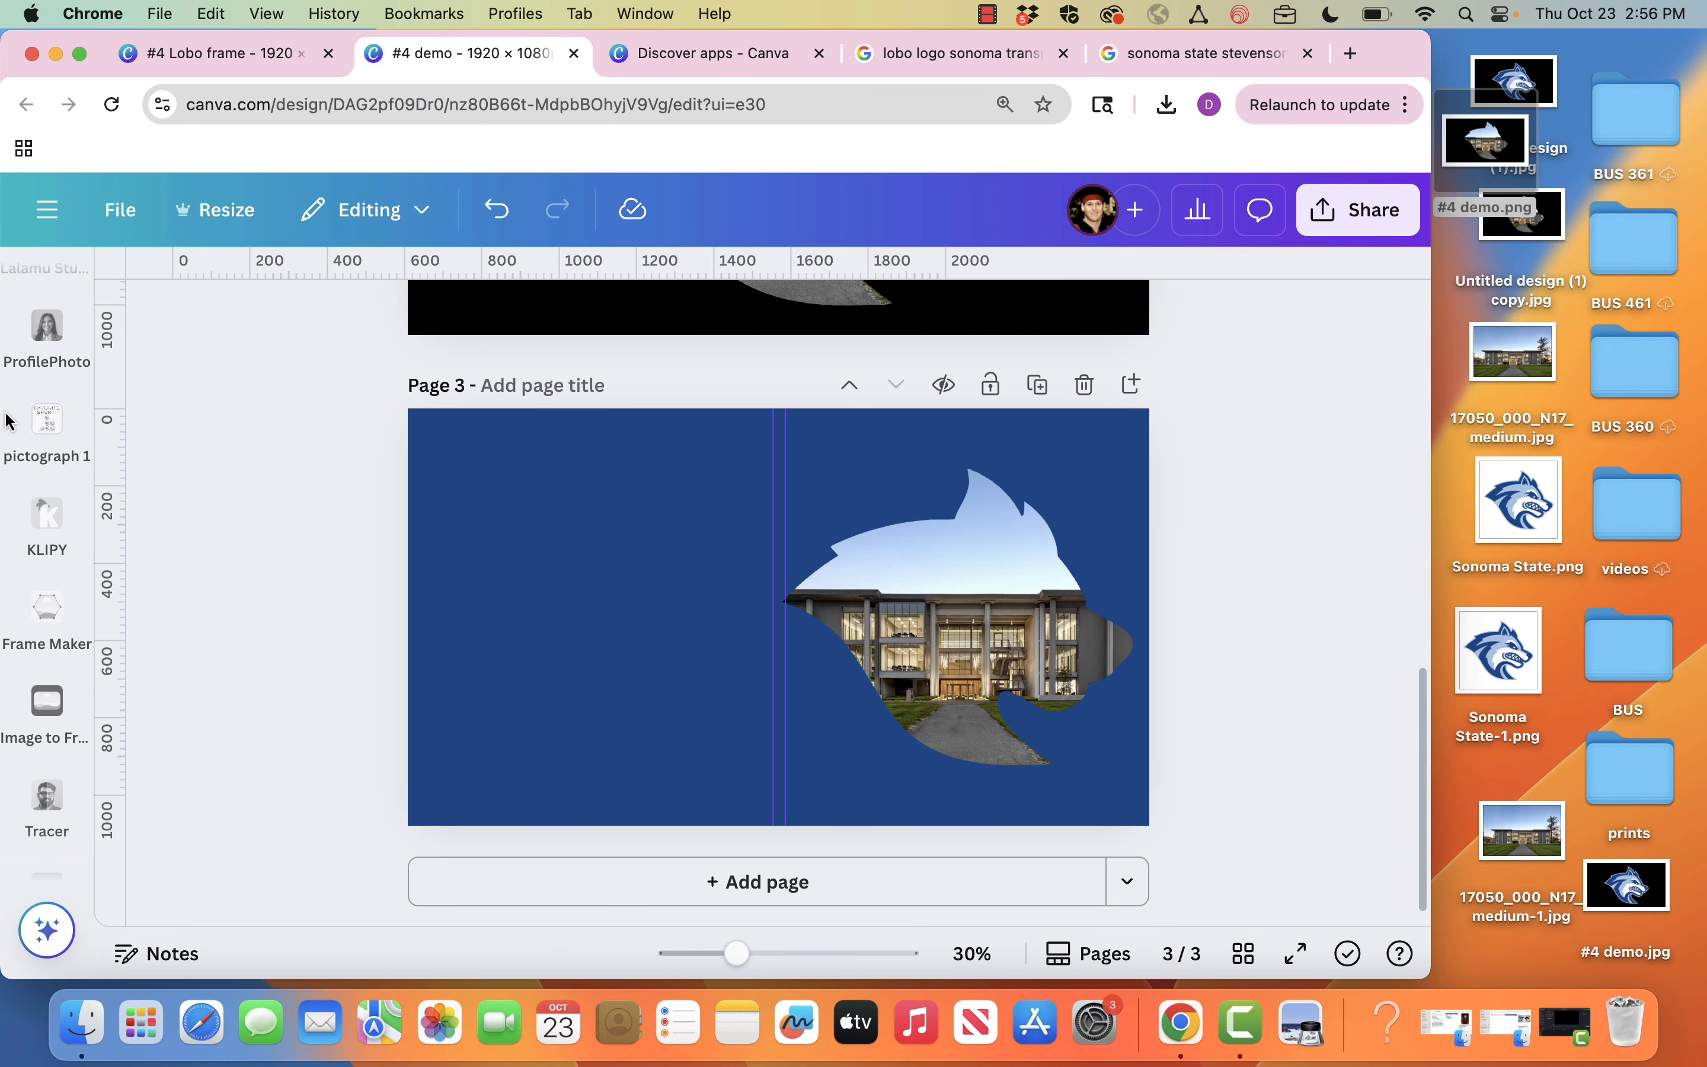
scroll(38, 370, "up", 10)
left_click(48, 293)
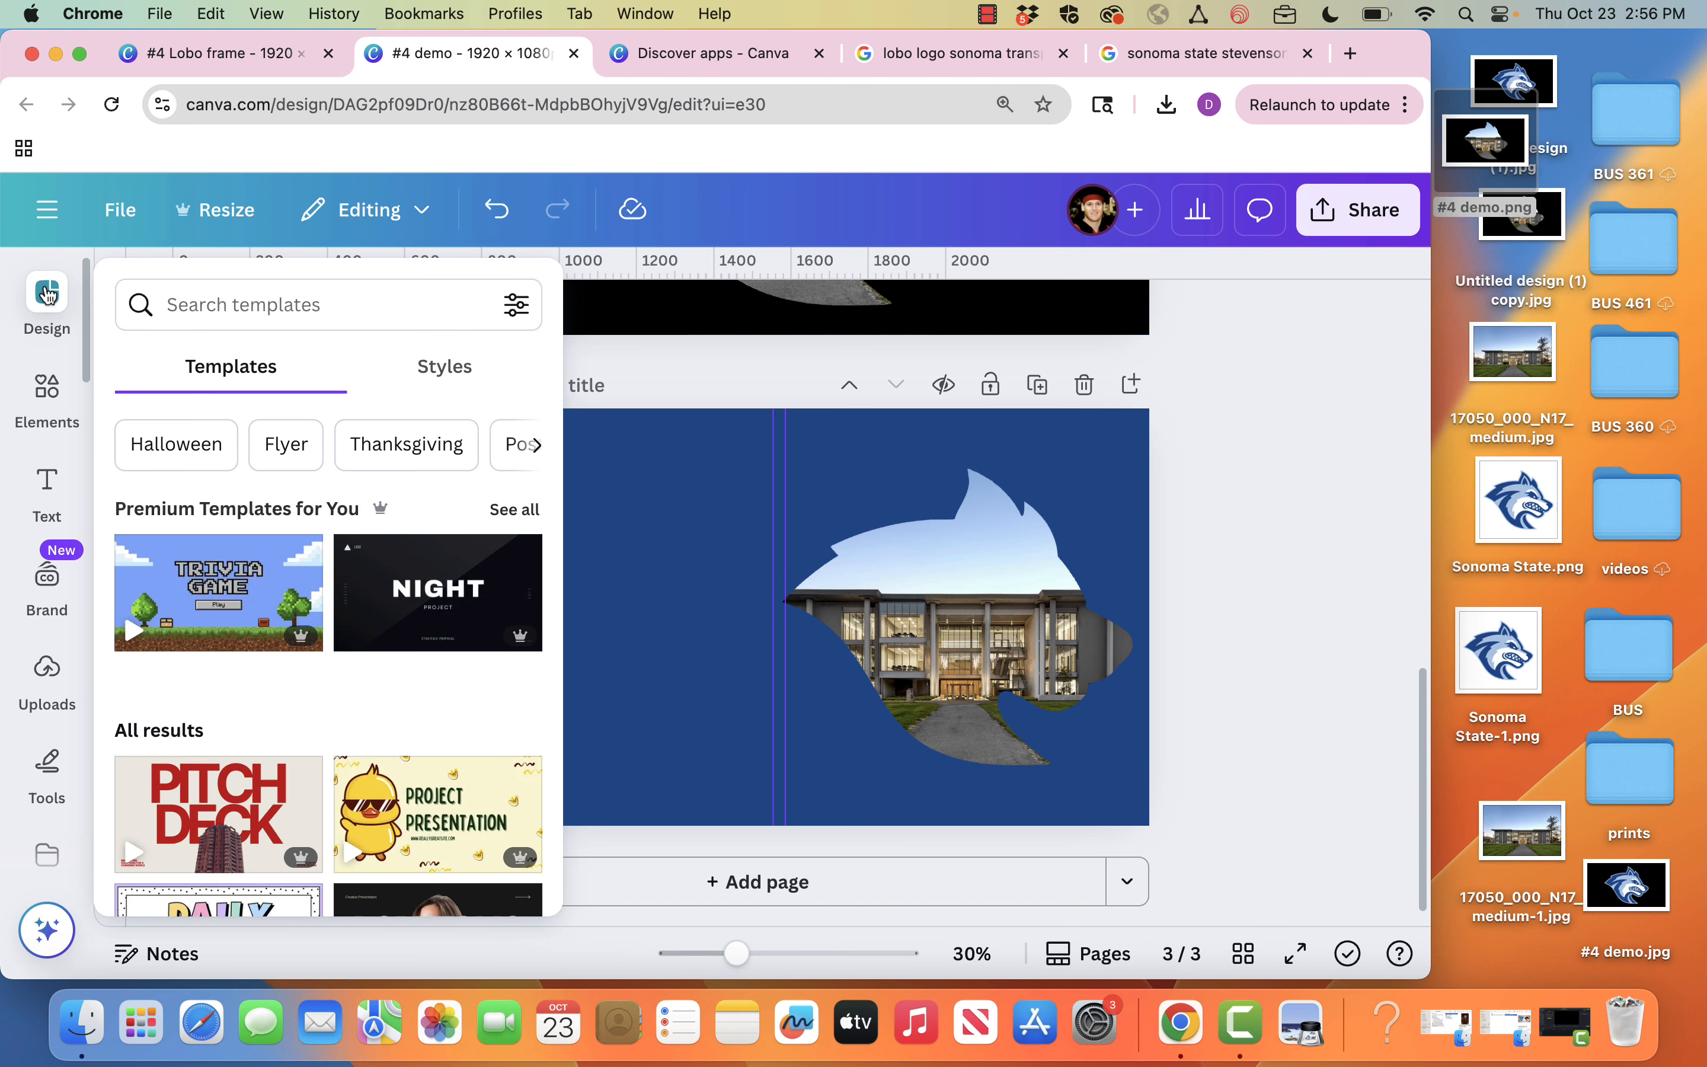
left_click(200, 304)
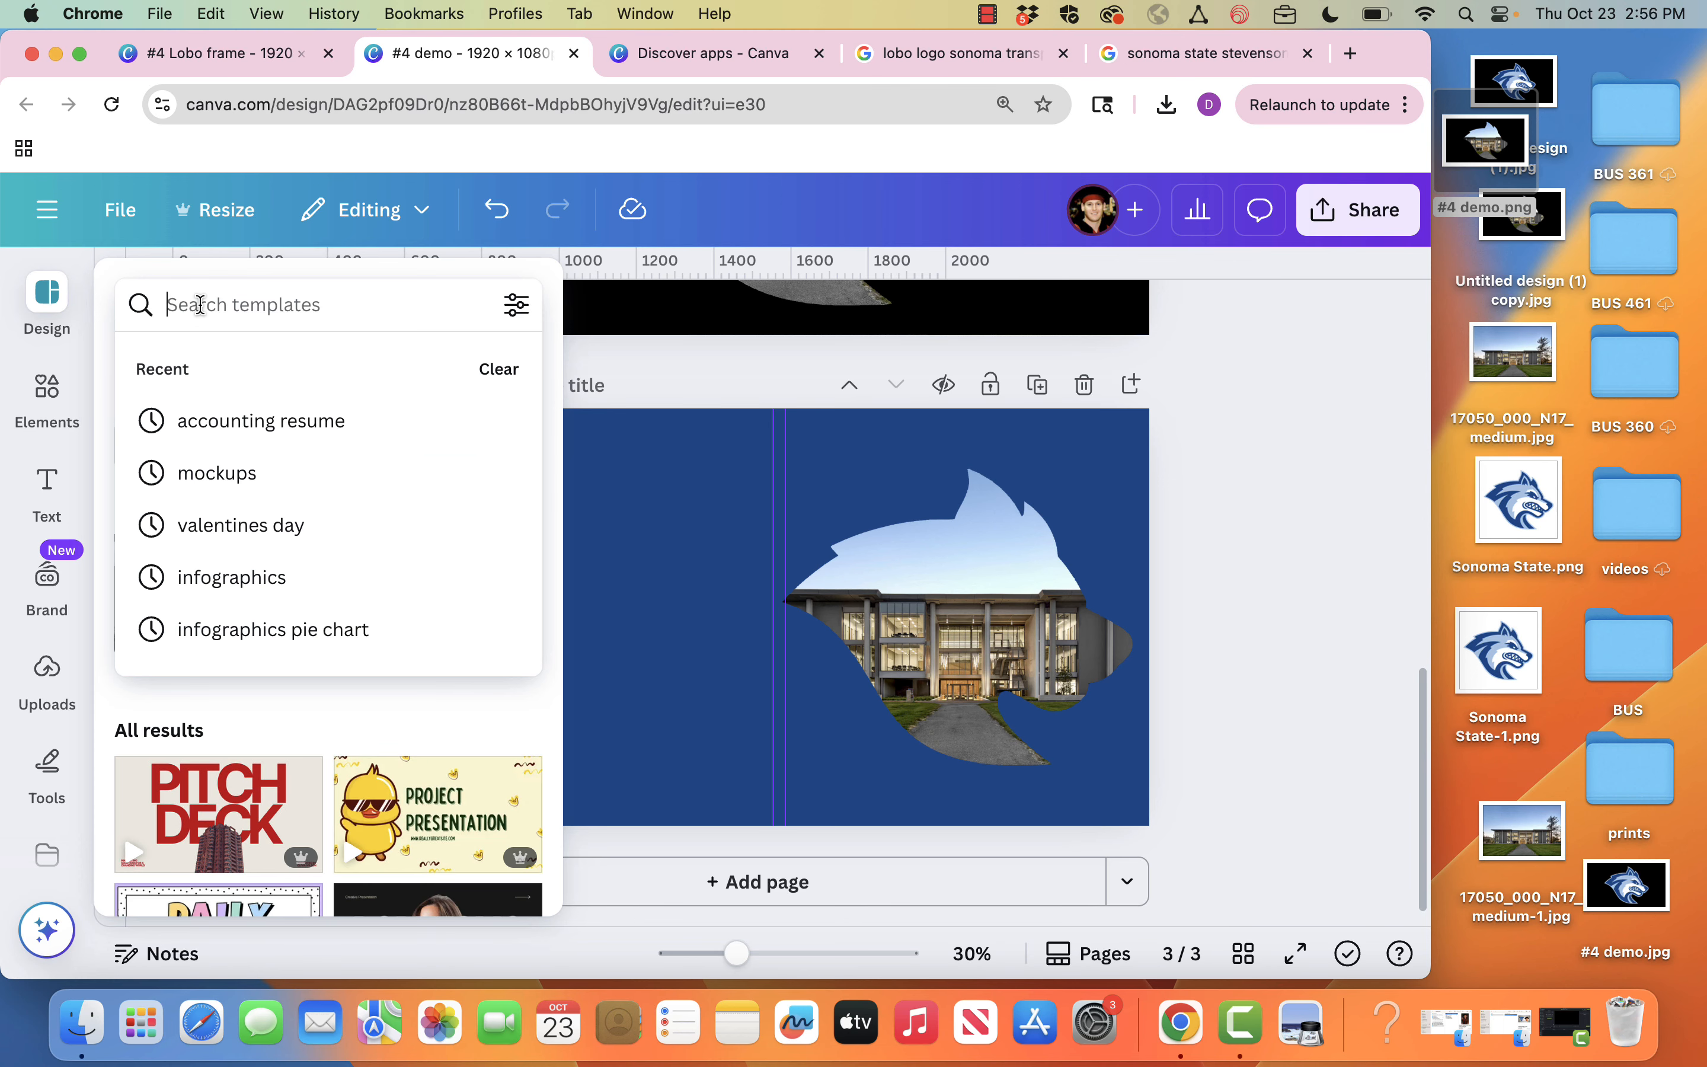
type("s")
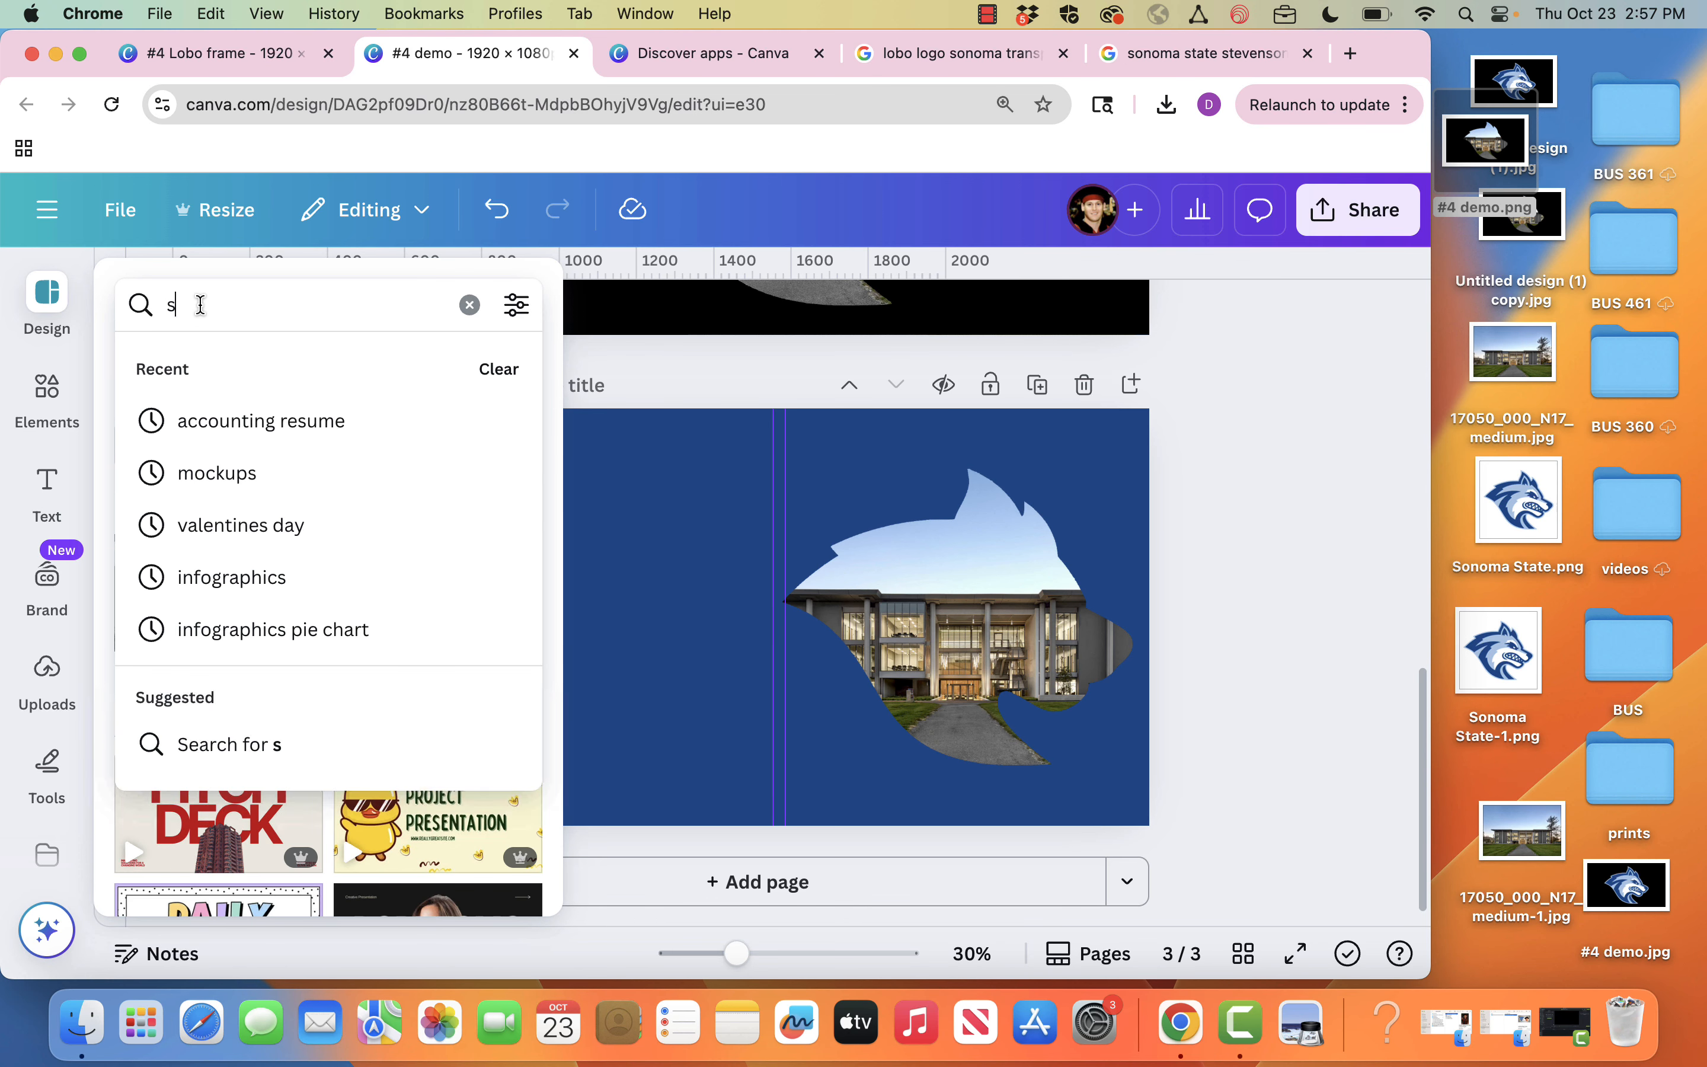
type("tarburst")
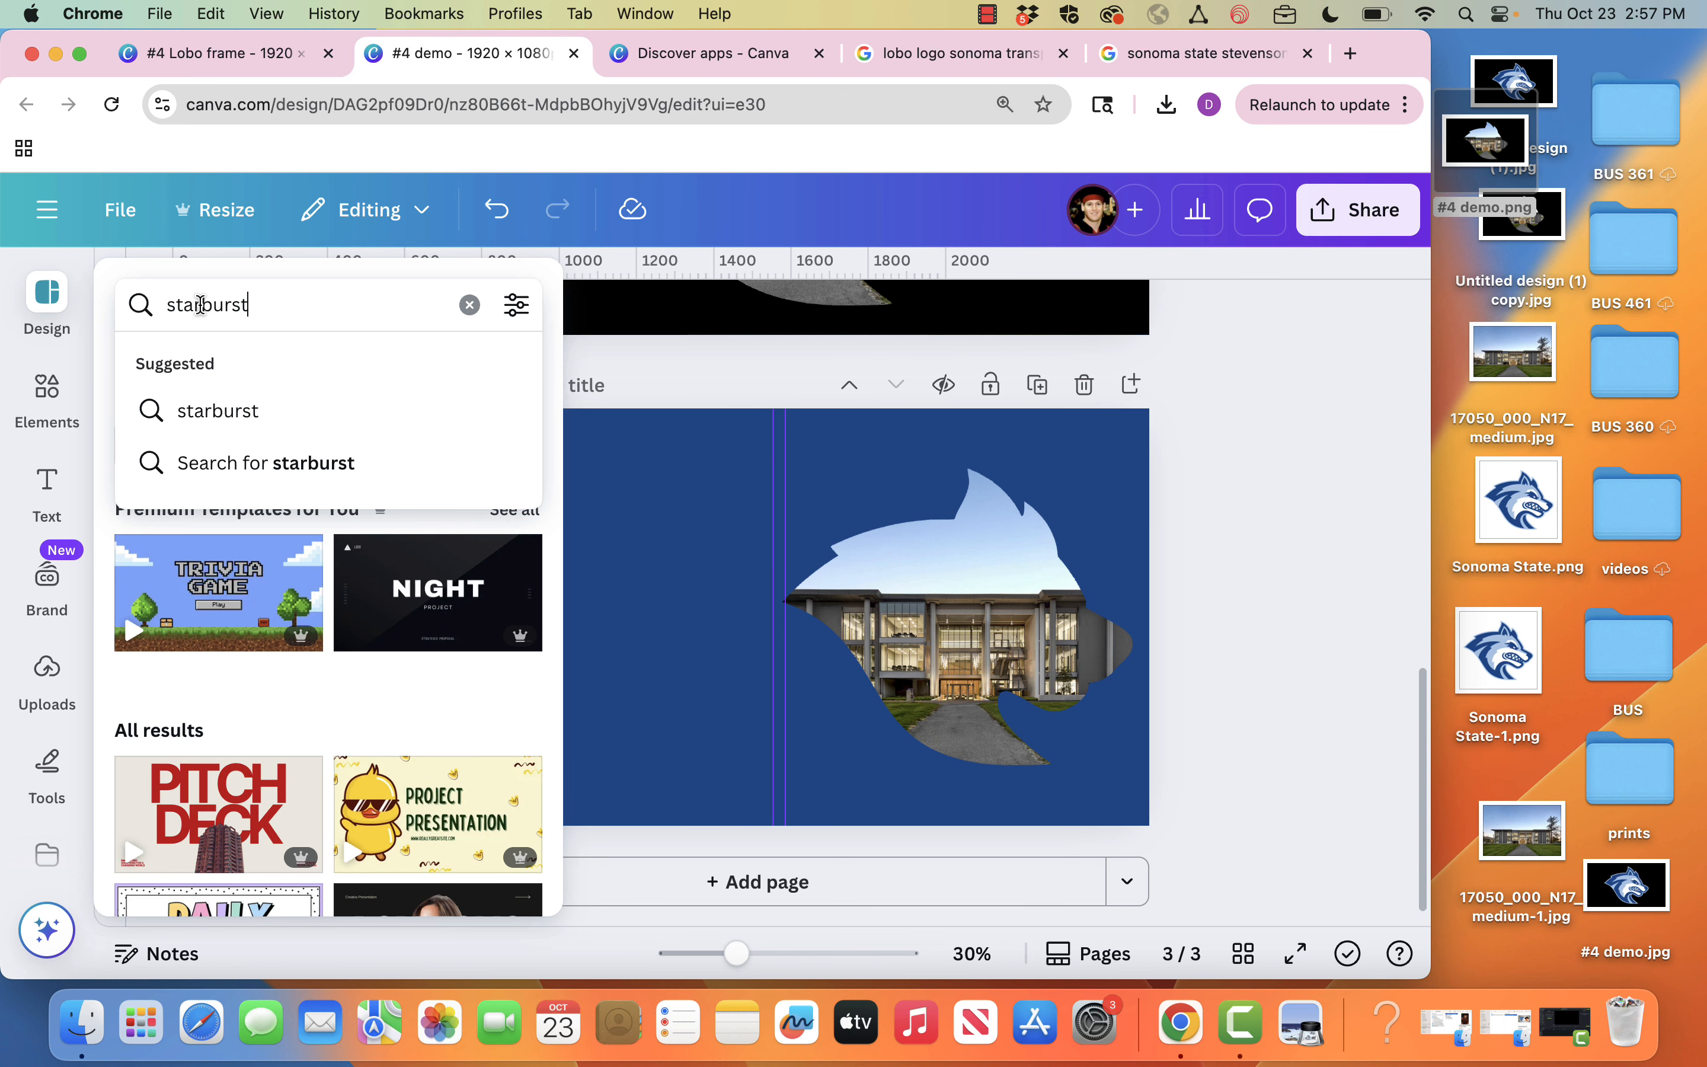
key("Return")
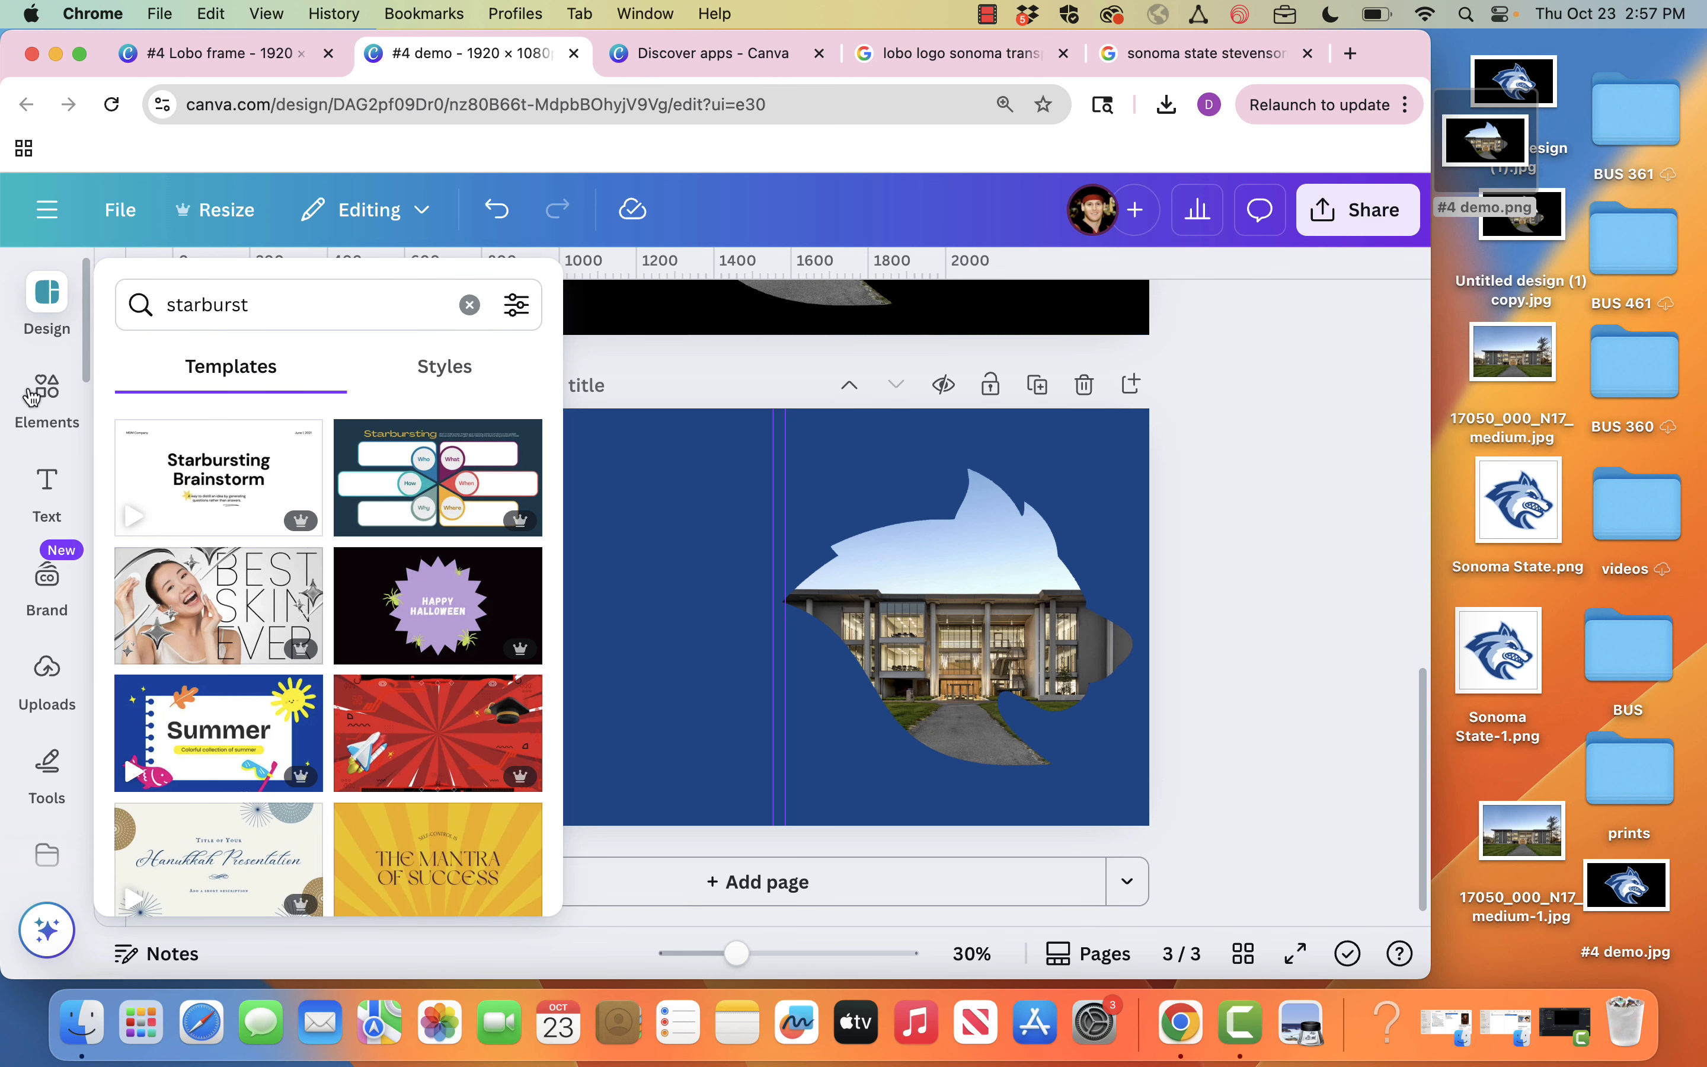
Step: Search the elements for "starburst" and show all photo results
left_click(29, 409)
left_click(231, 295)
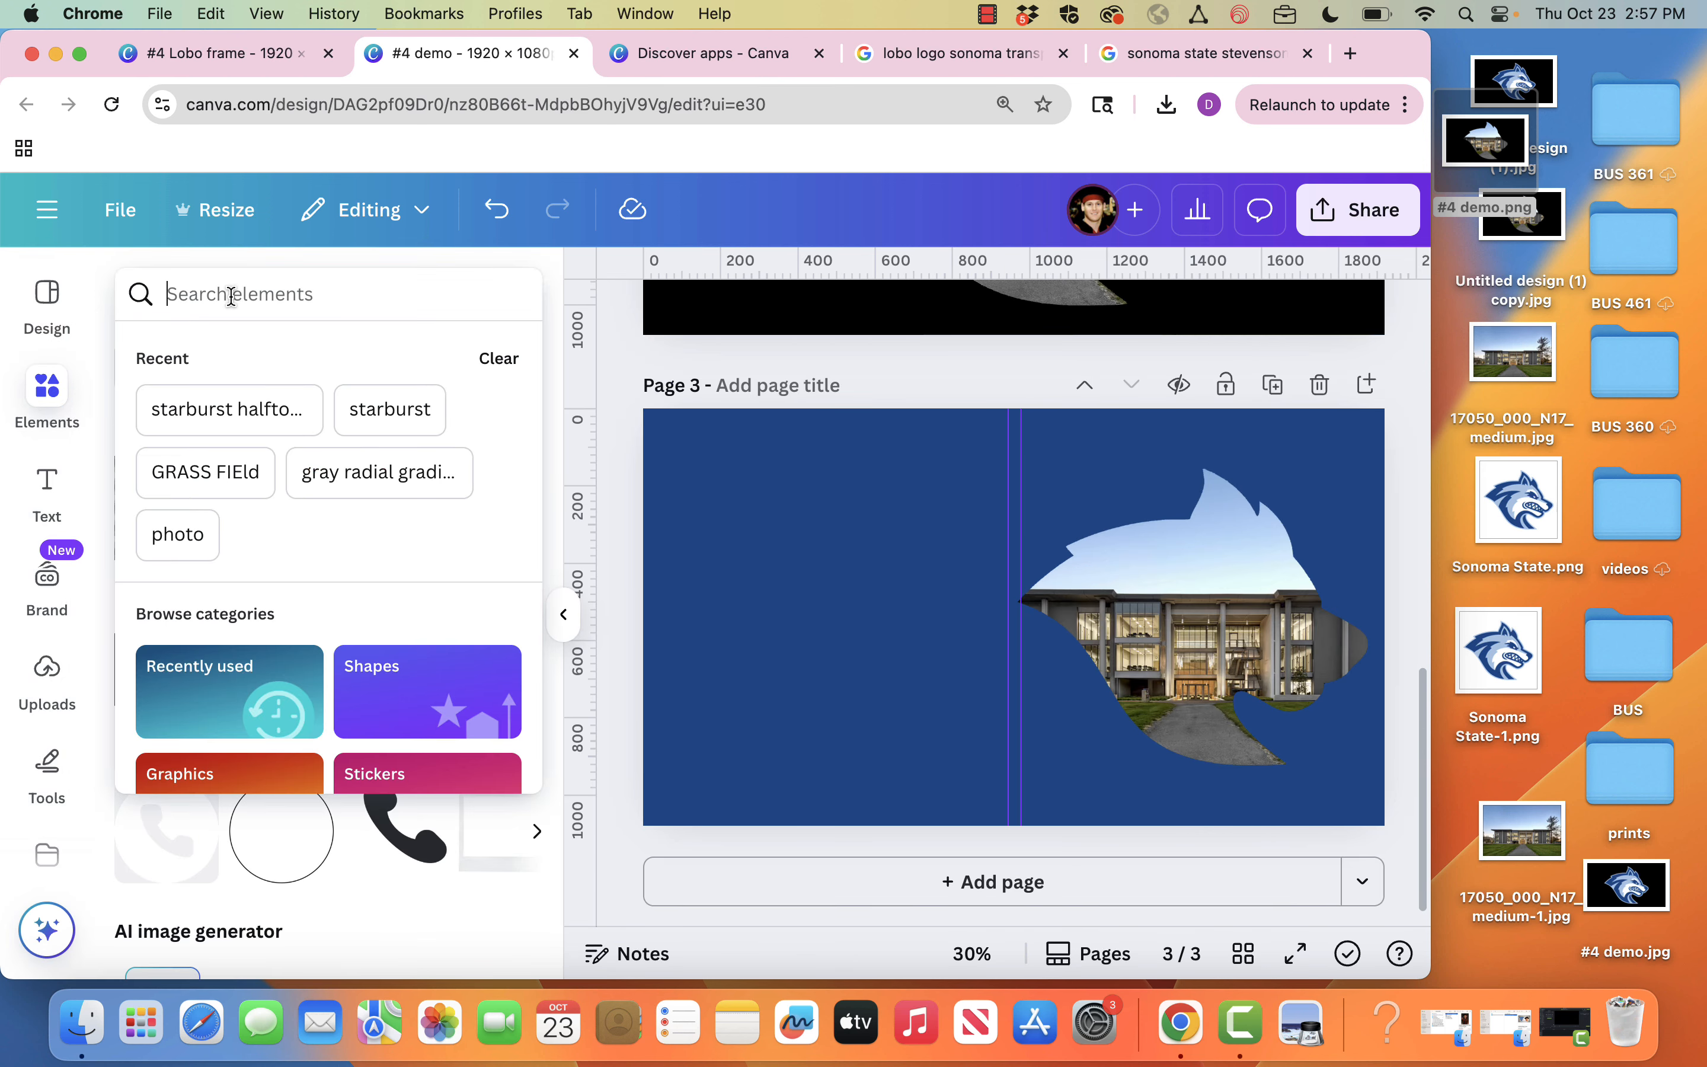
type("starburst")
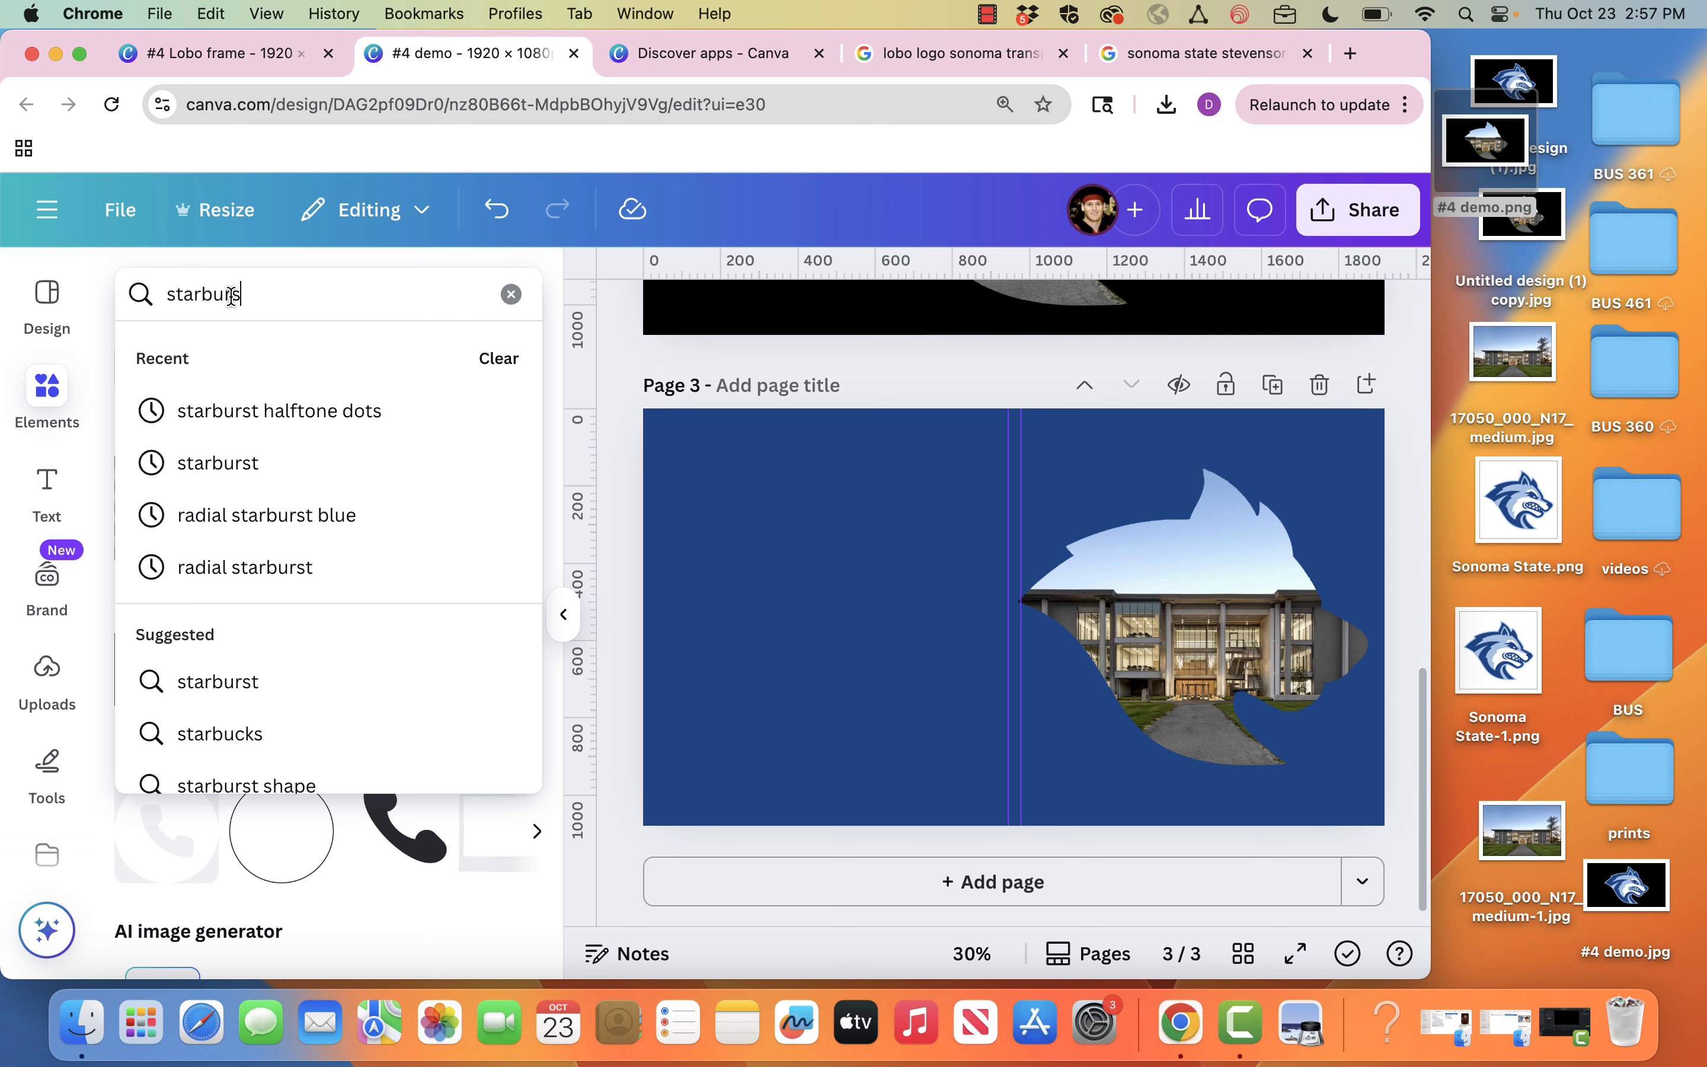
key("Return")
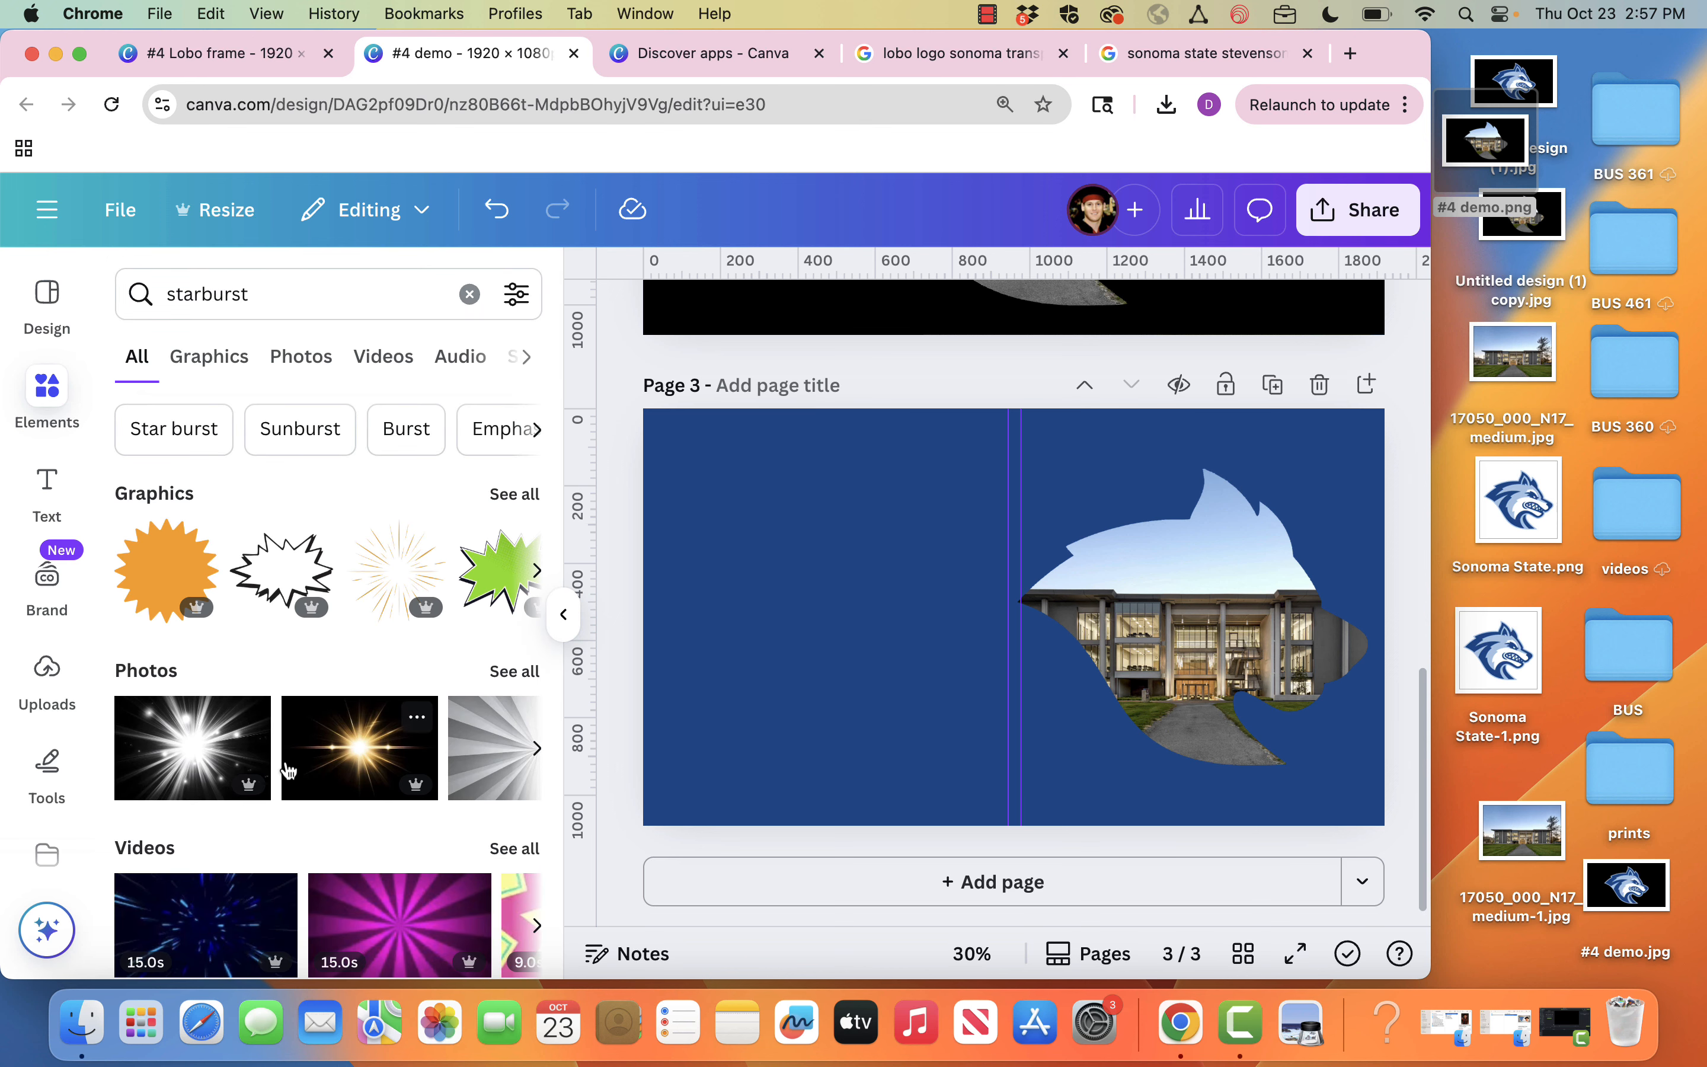
scroll(288, 769, "down", 2)
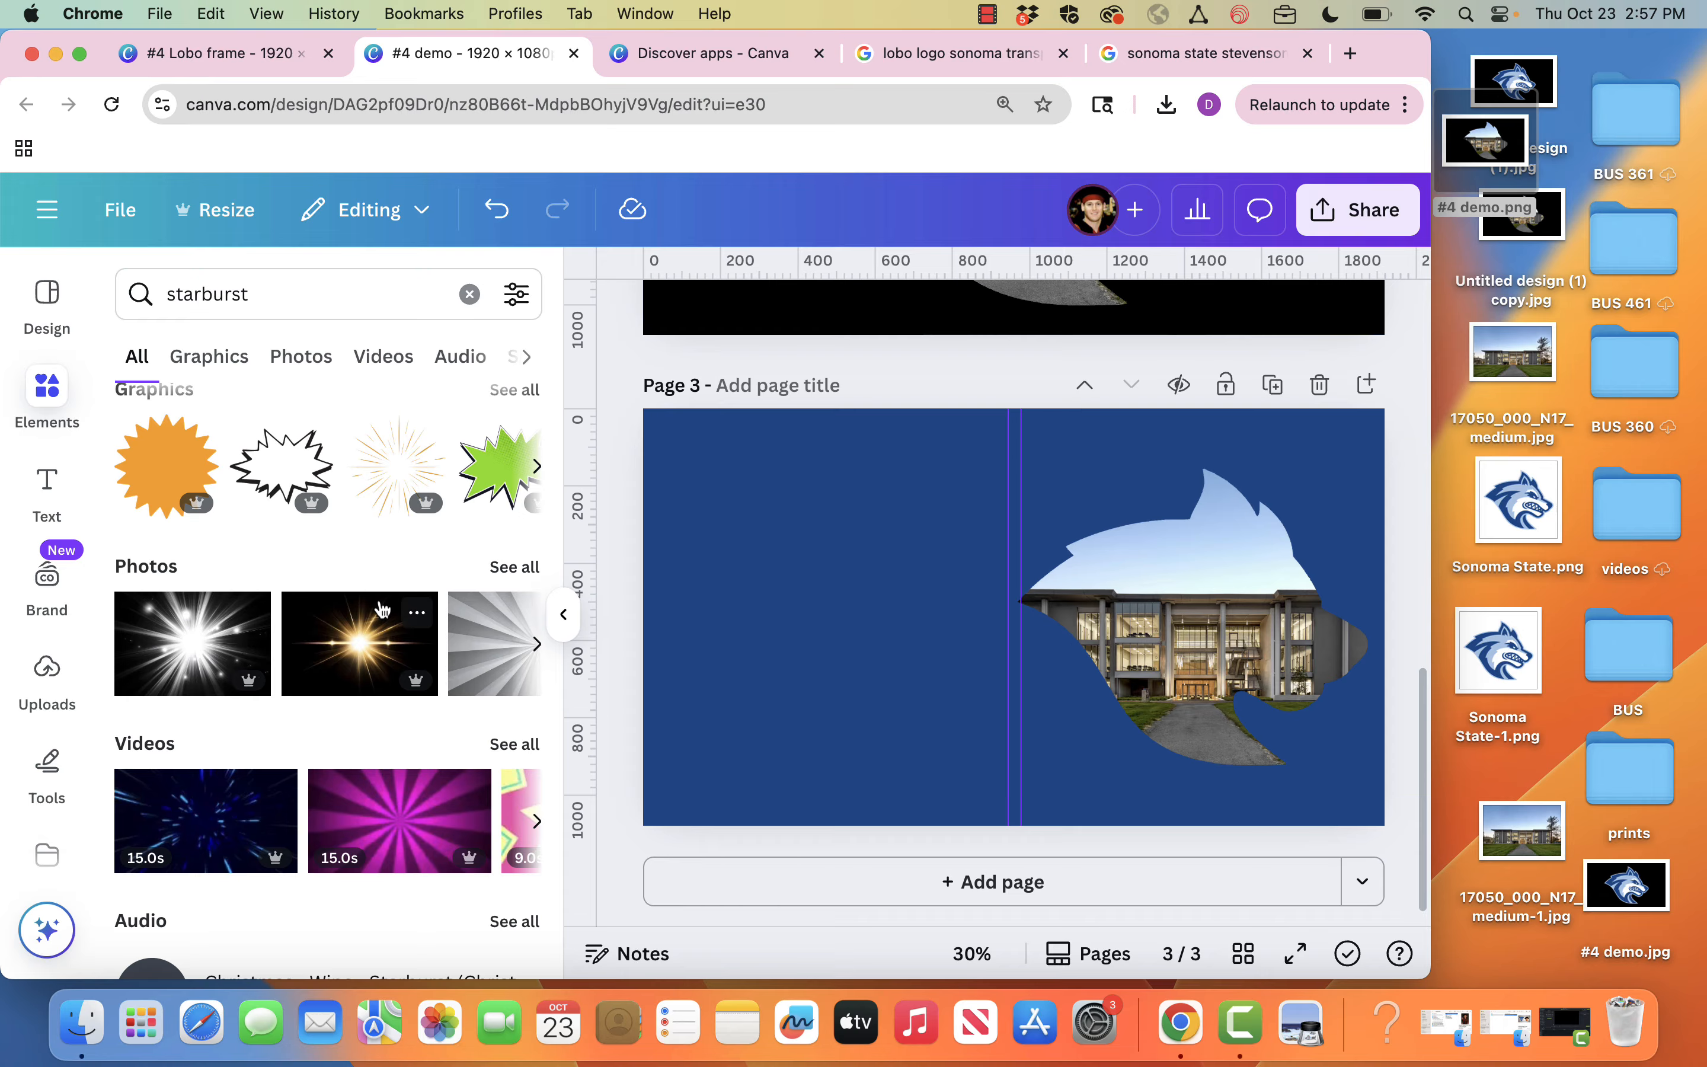
left_click(515, 567)
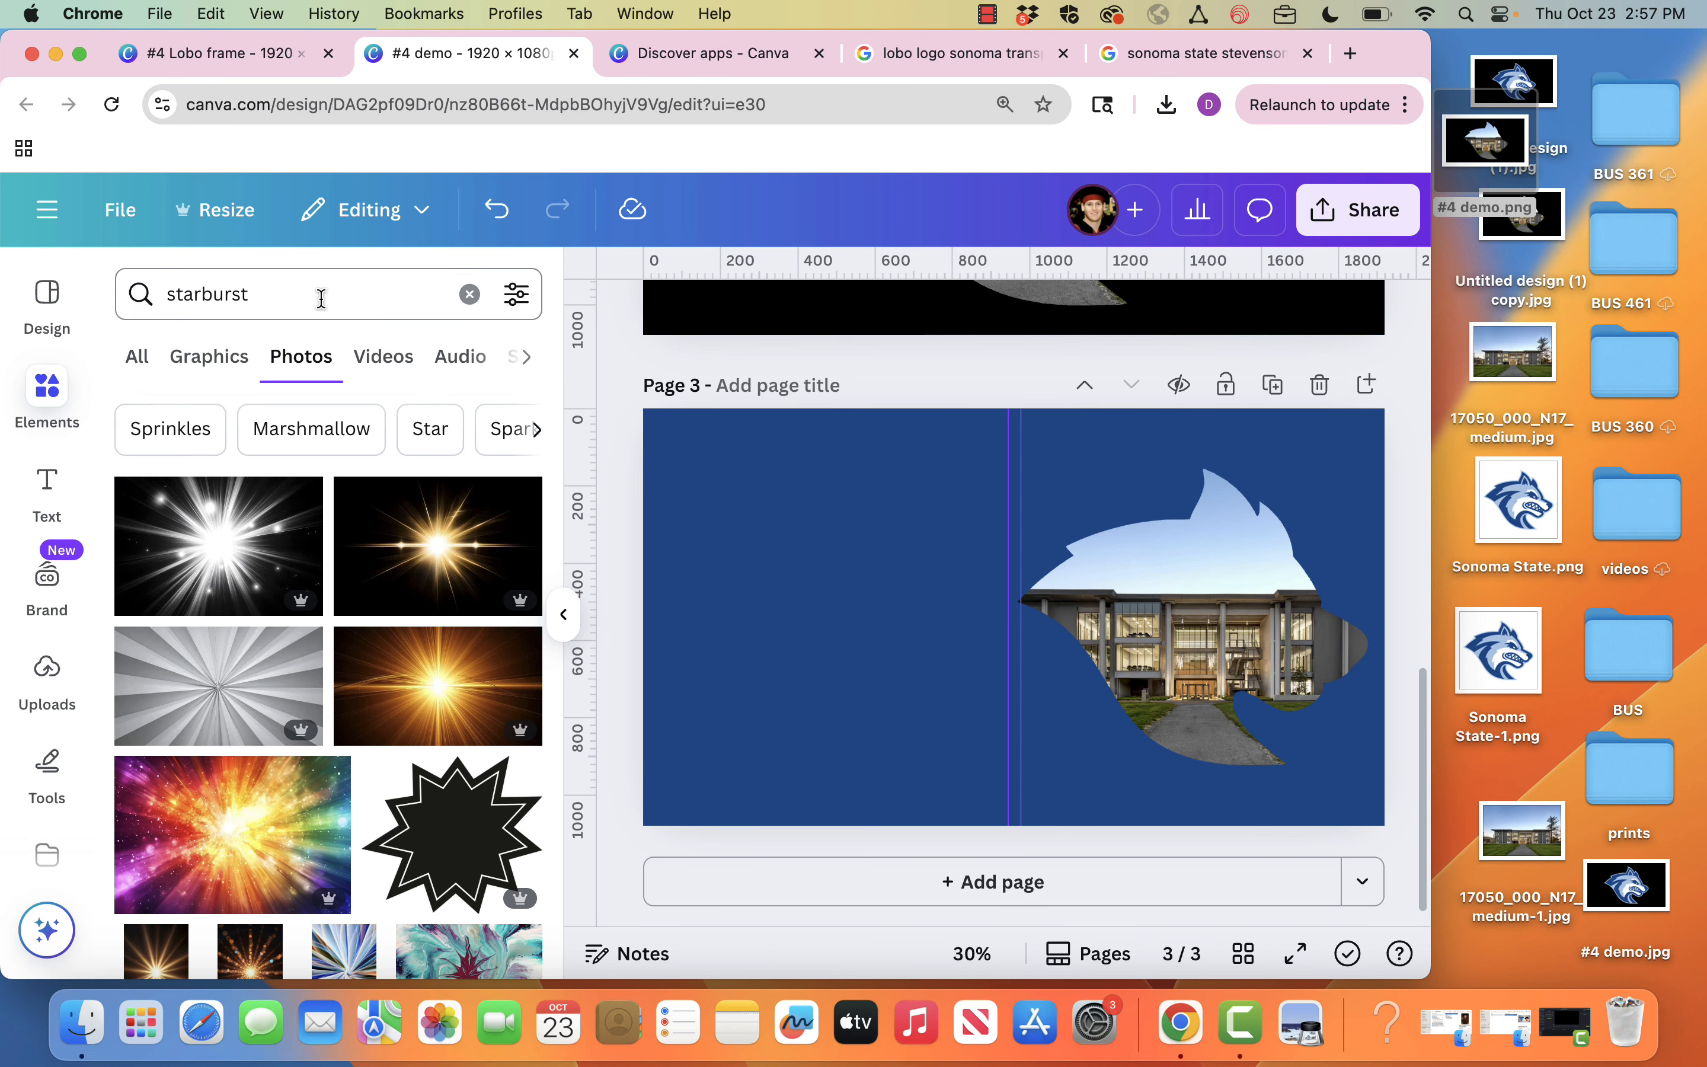
Step: Refine the photo search to "starburst halftone" and place the red-orange and yellow dotted starburst across the whole of page 3
left_click(321, 299)
type("halftone")
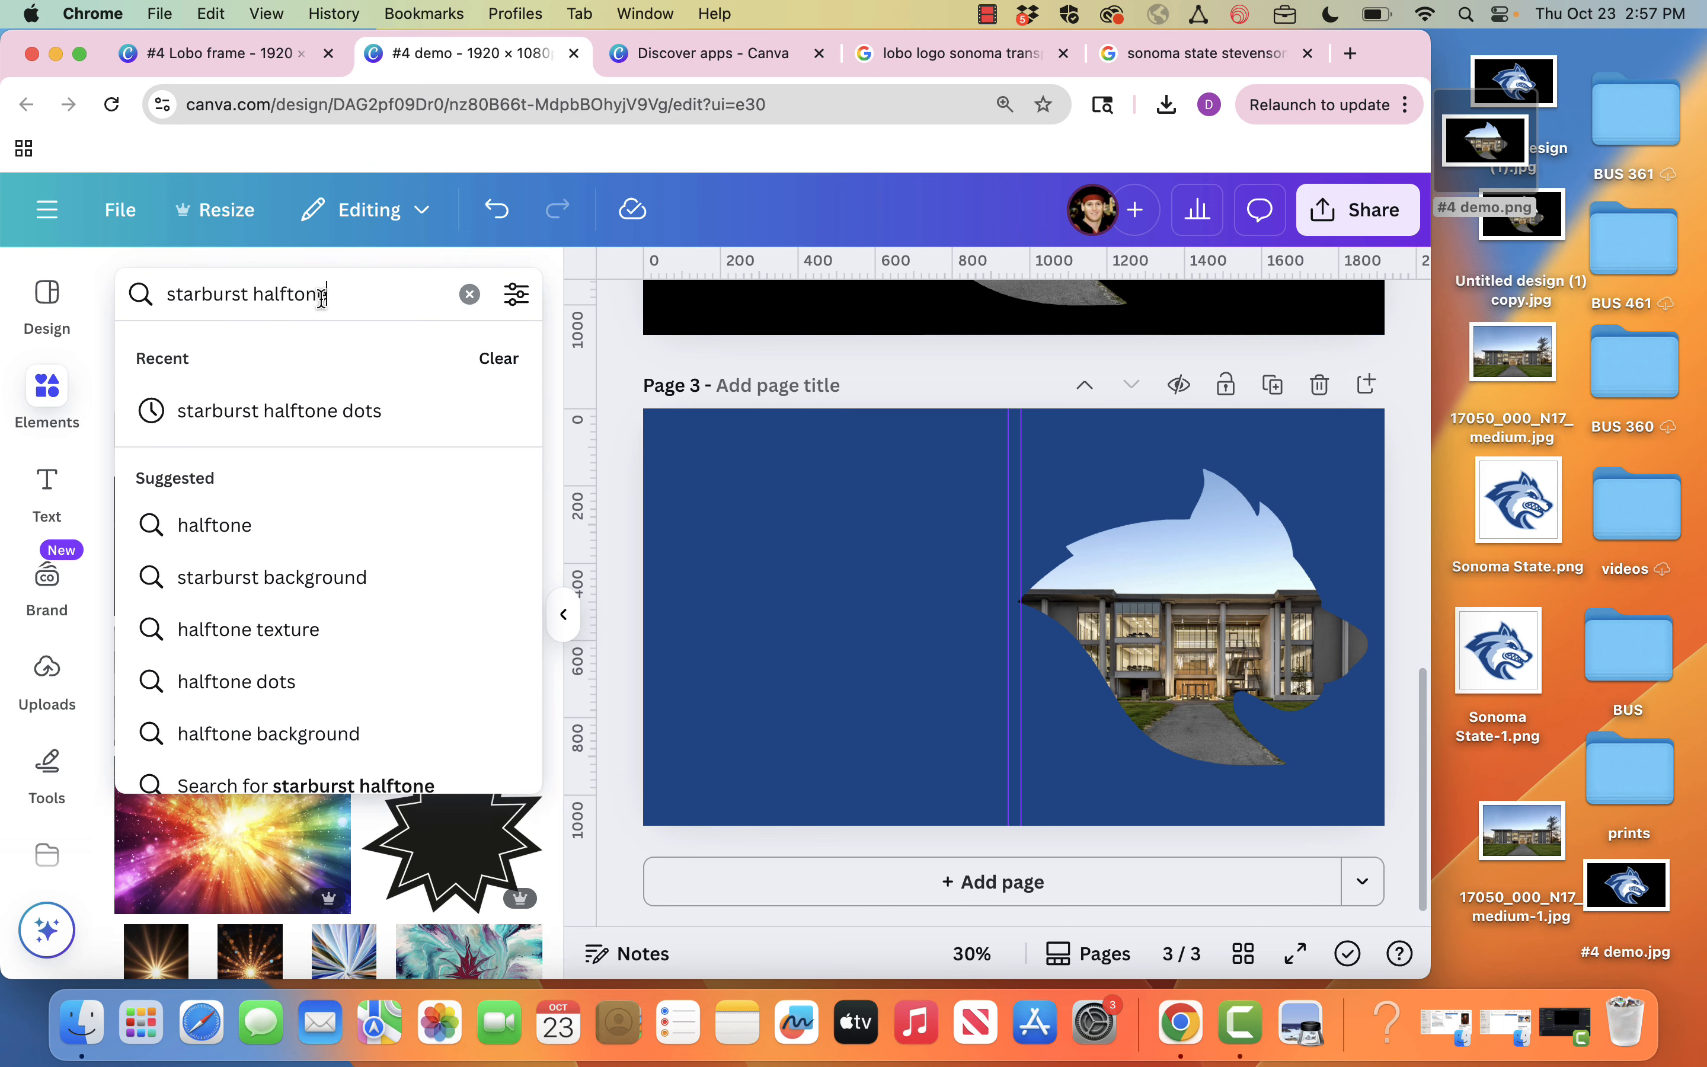
key("Return")
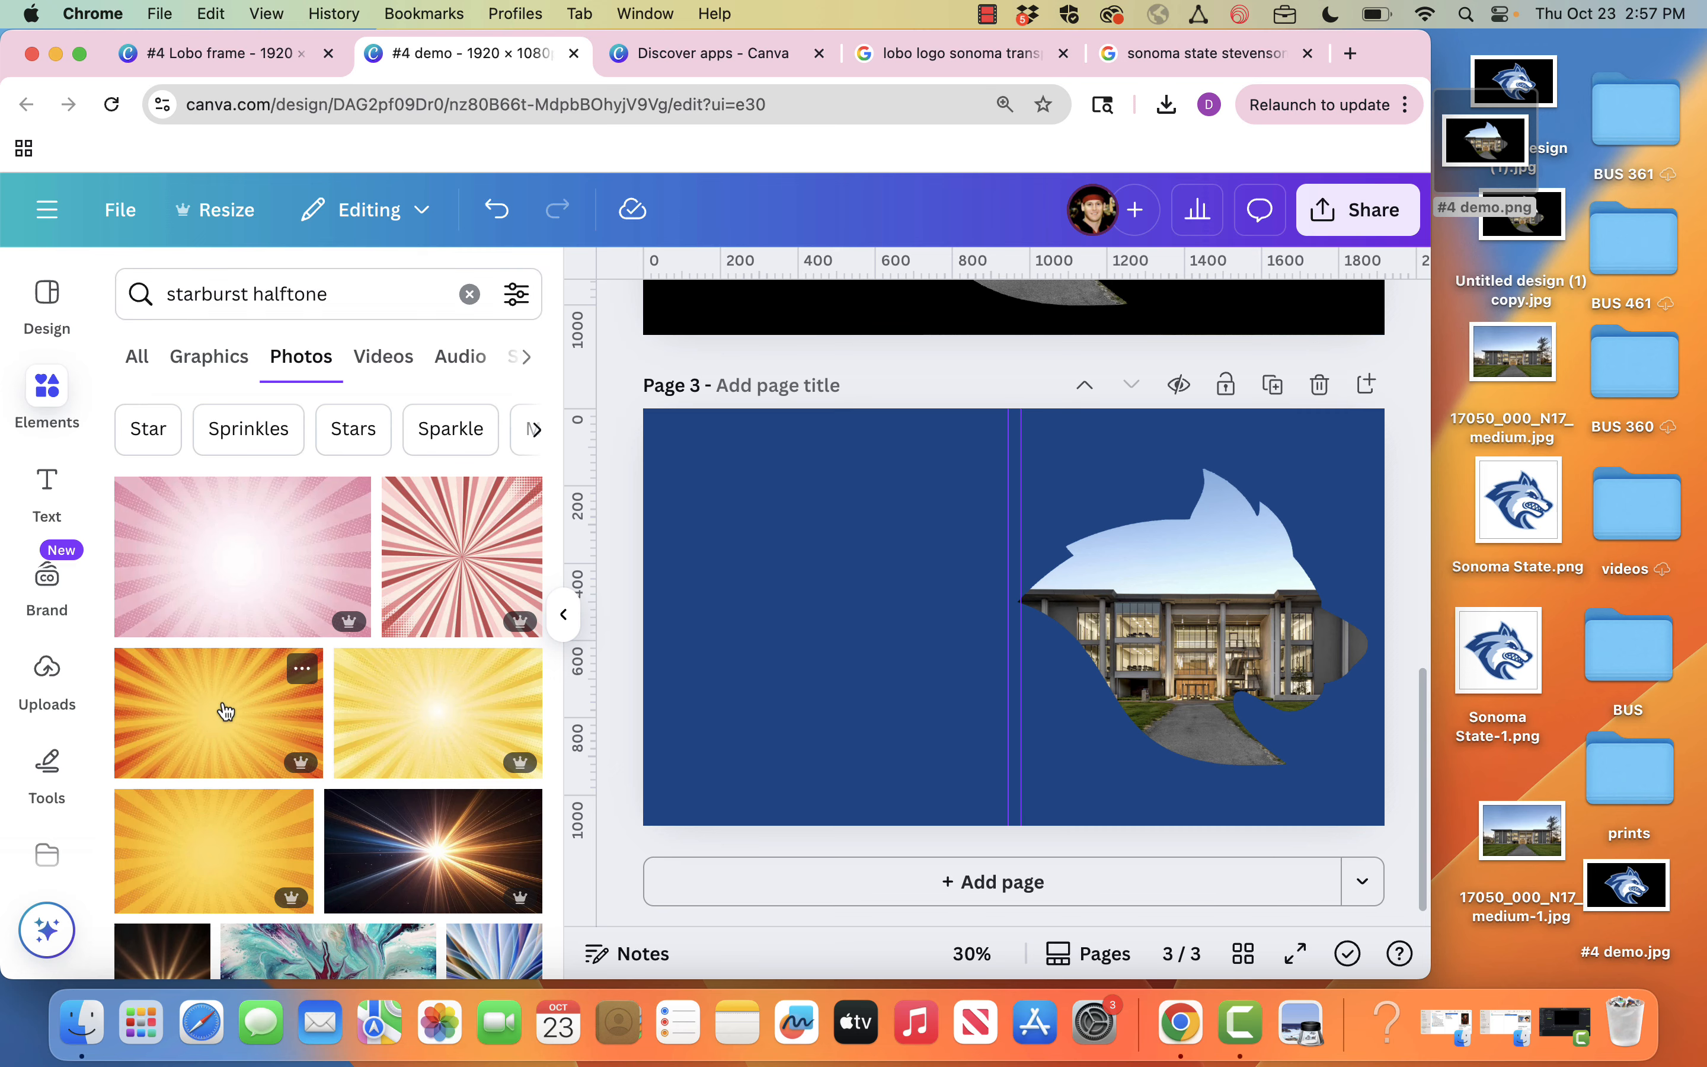
left_click_drag(222, 706, 806, 453)
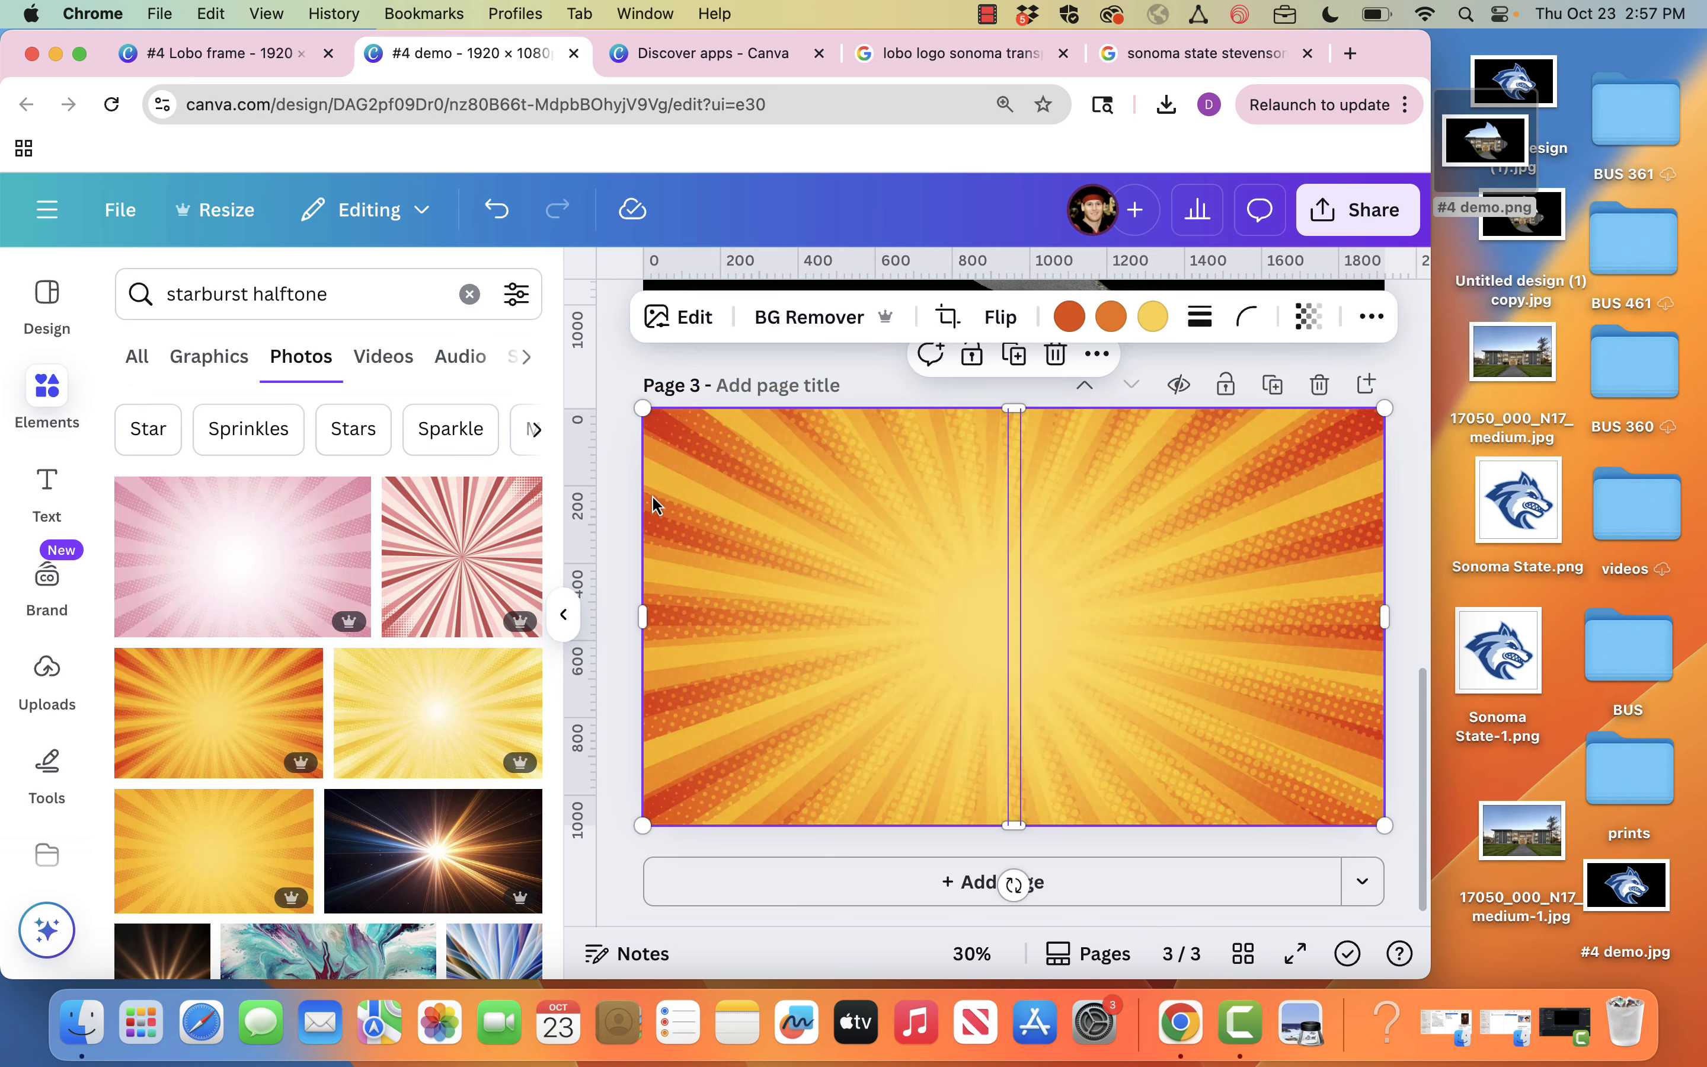
Step: Send the starburst behind the wolf cutout and enlarge it to cover the page with its centre behind the wolf
left_click(564, 614)
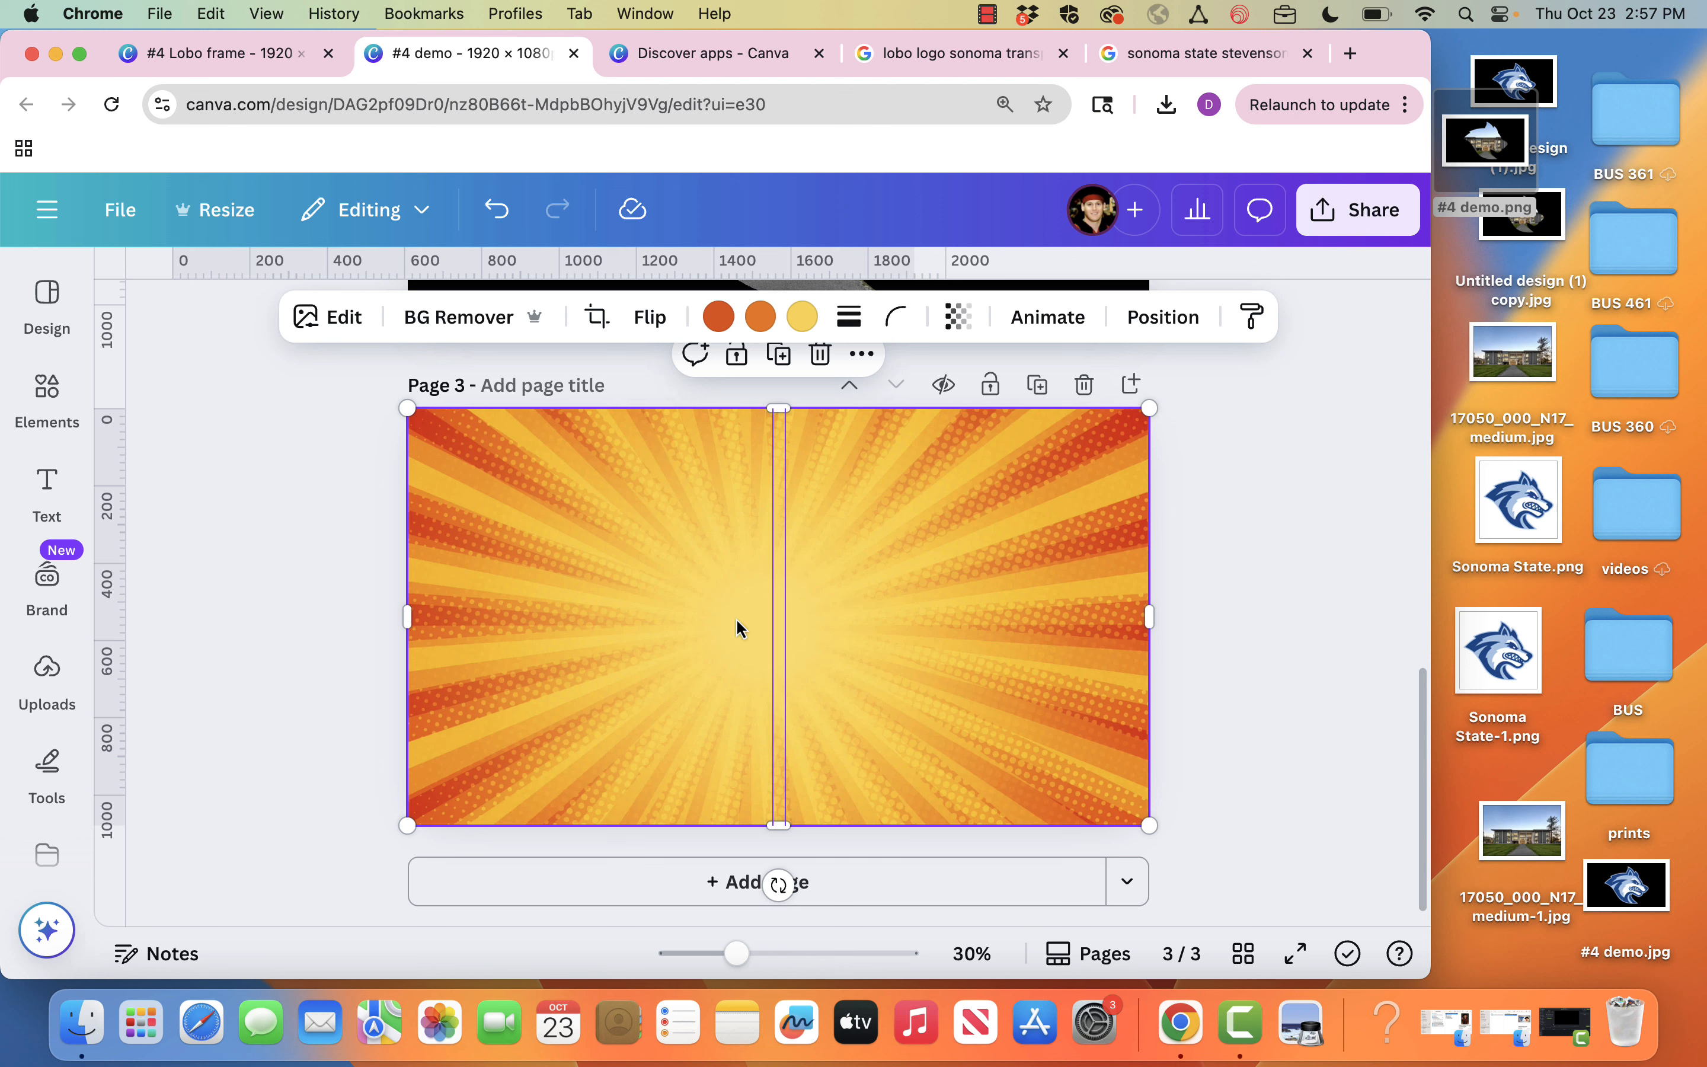
key("alt+super+[")
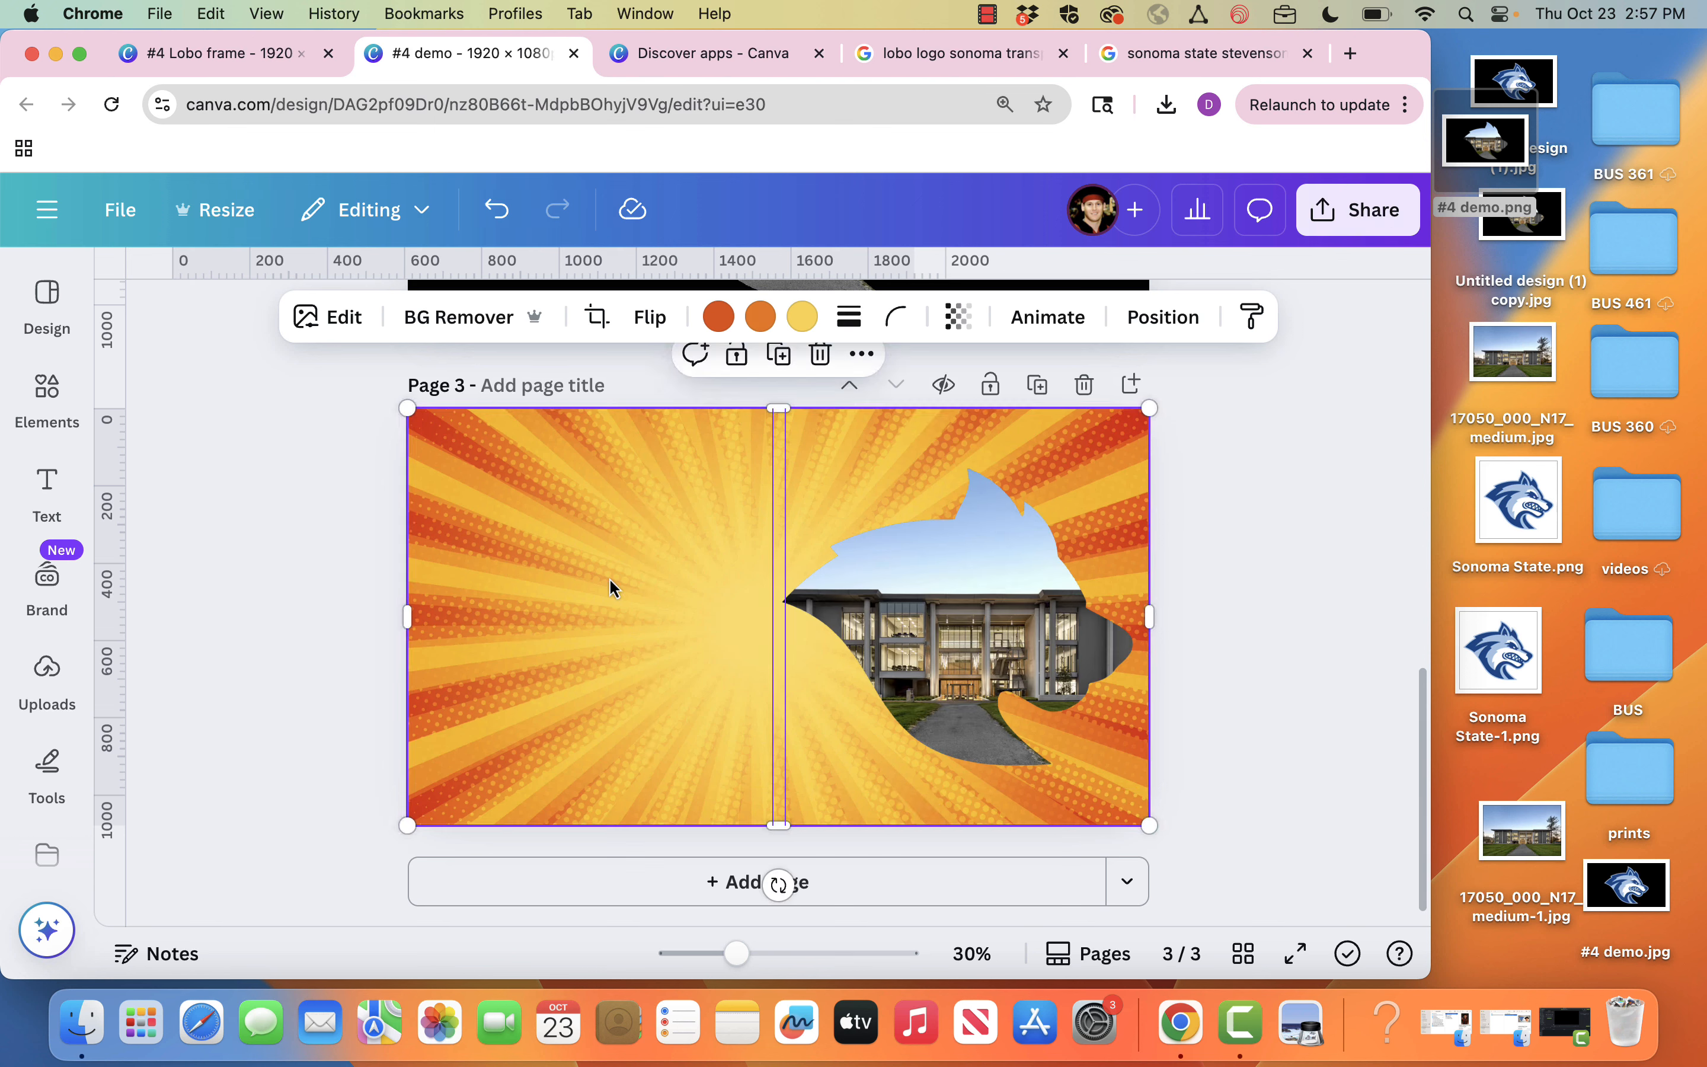
left_click_drag(604, 580, 780, 584)
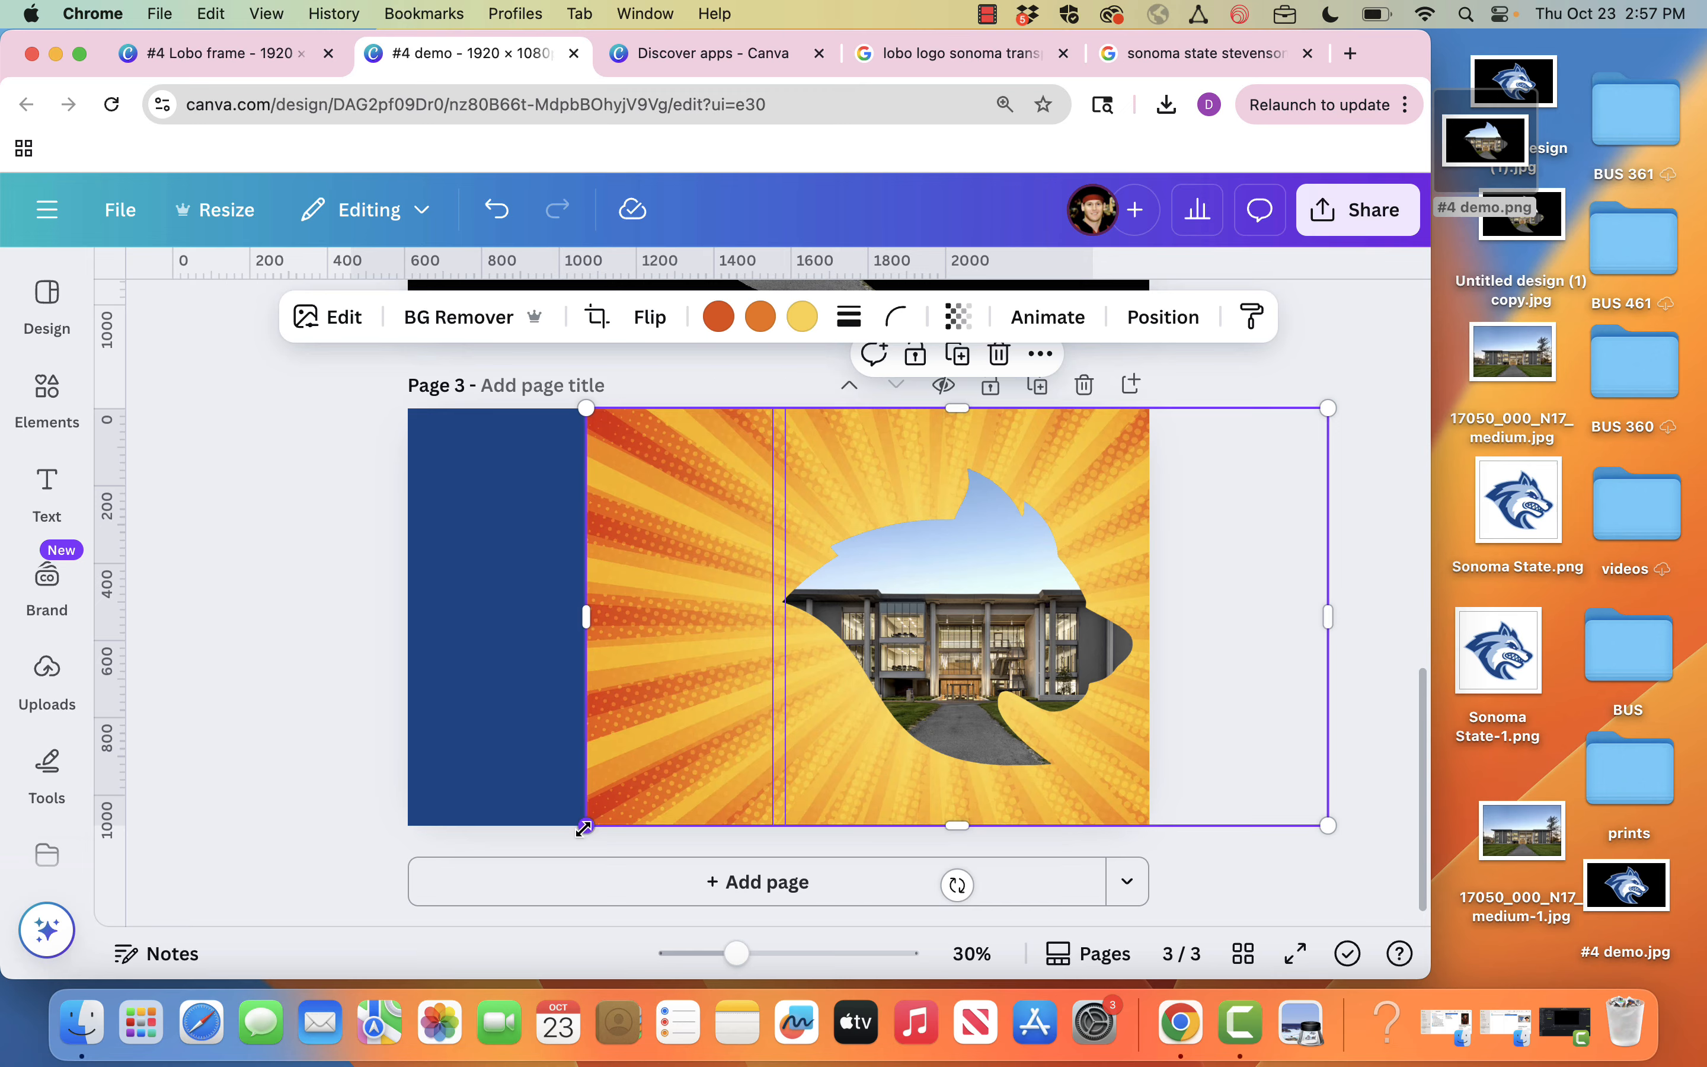
left_click_drag(584, 828, 421, 956)
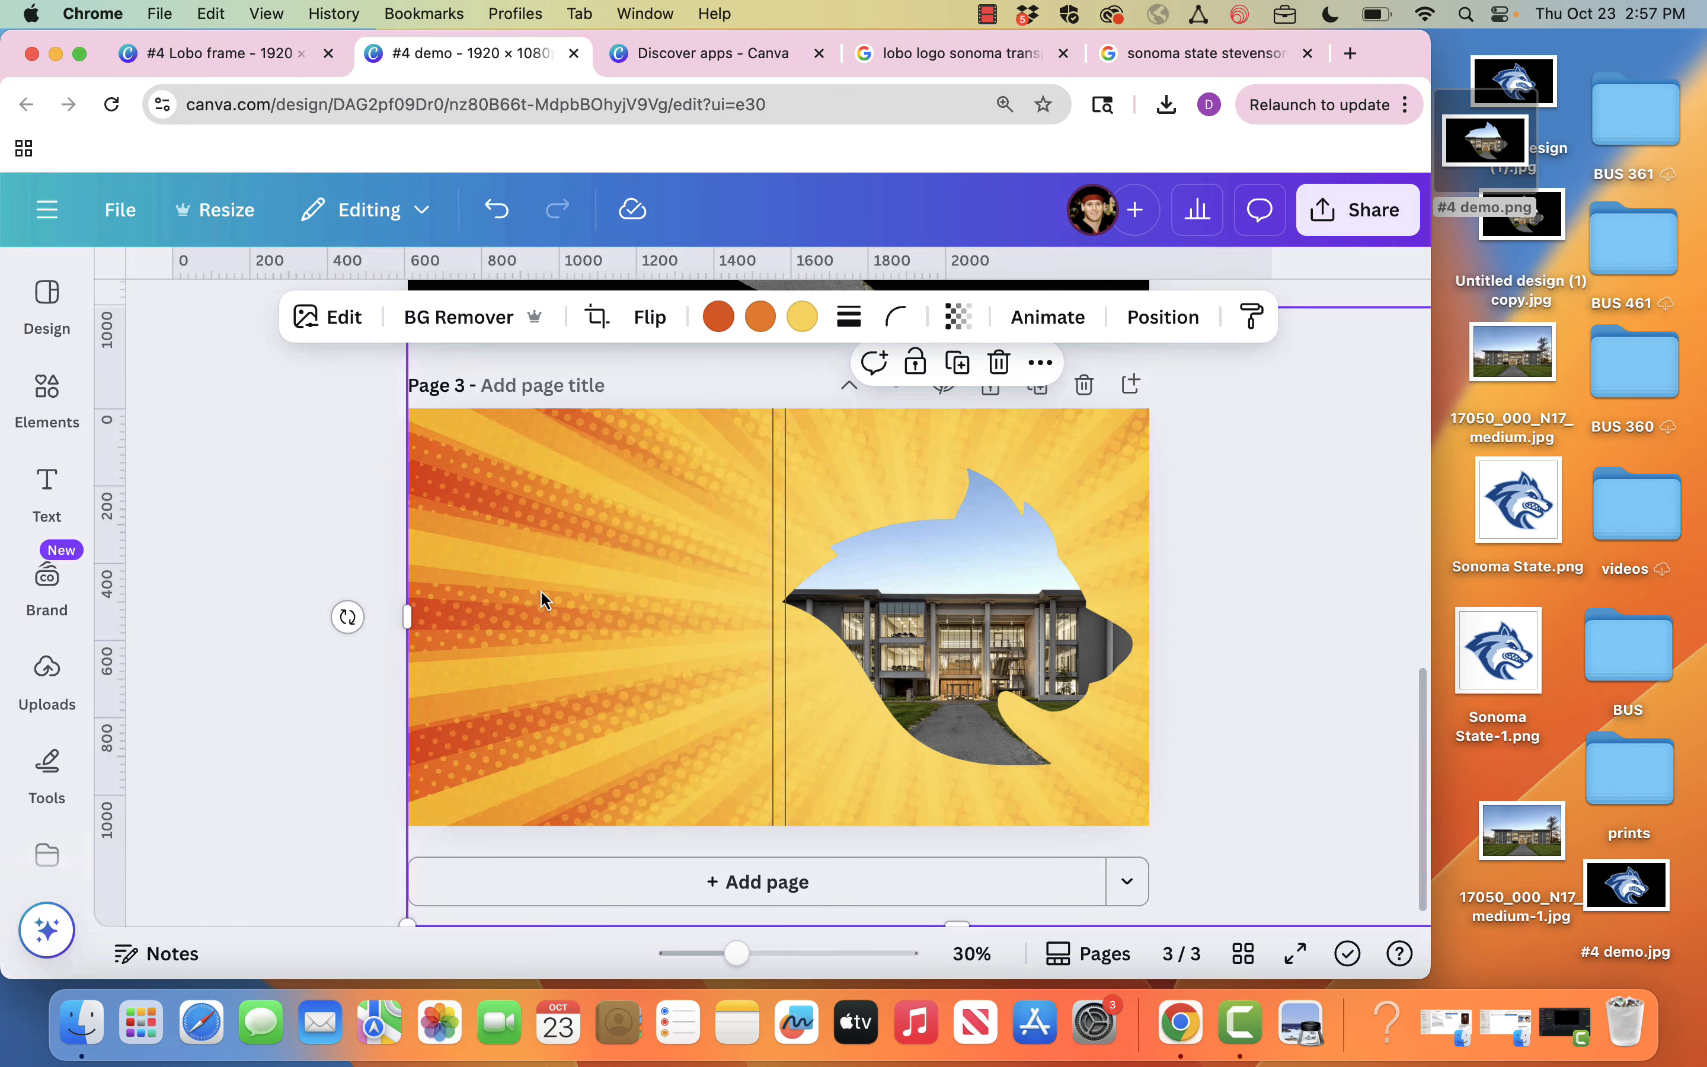
left_click(262, 592)
Step: Apply the Custom Duotone effect to the starburst background image
left_click(571, 480)
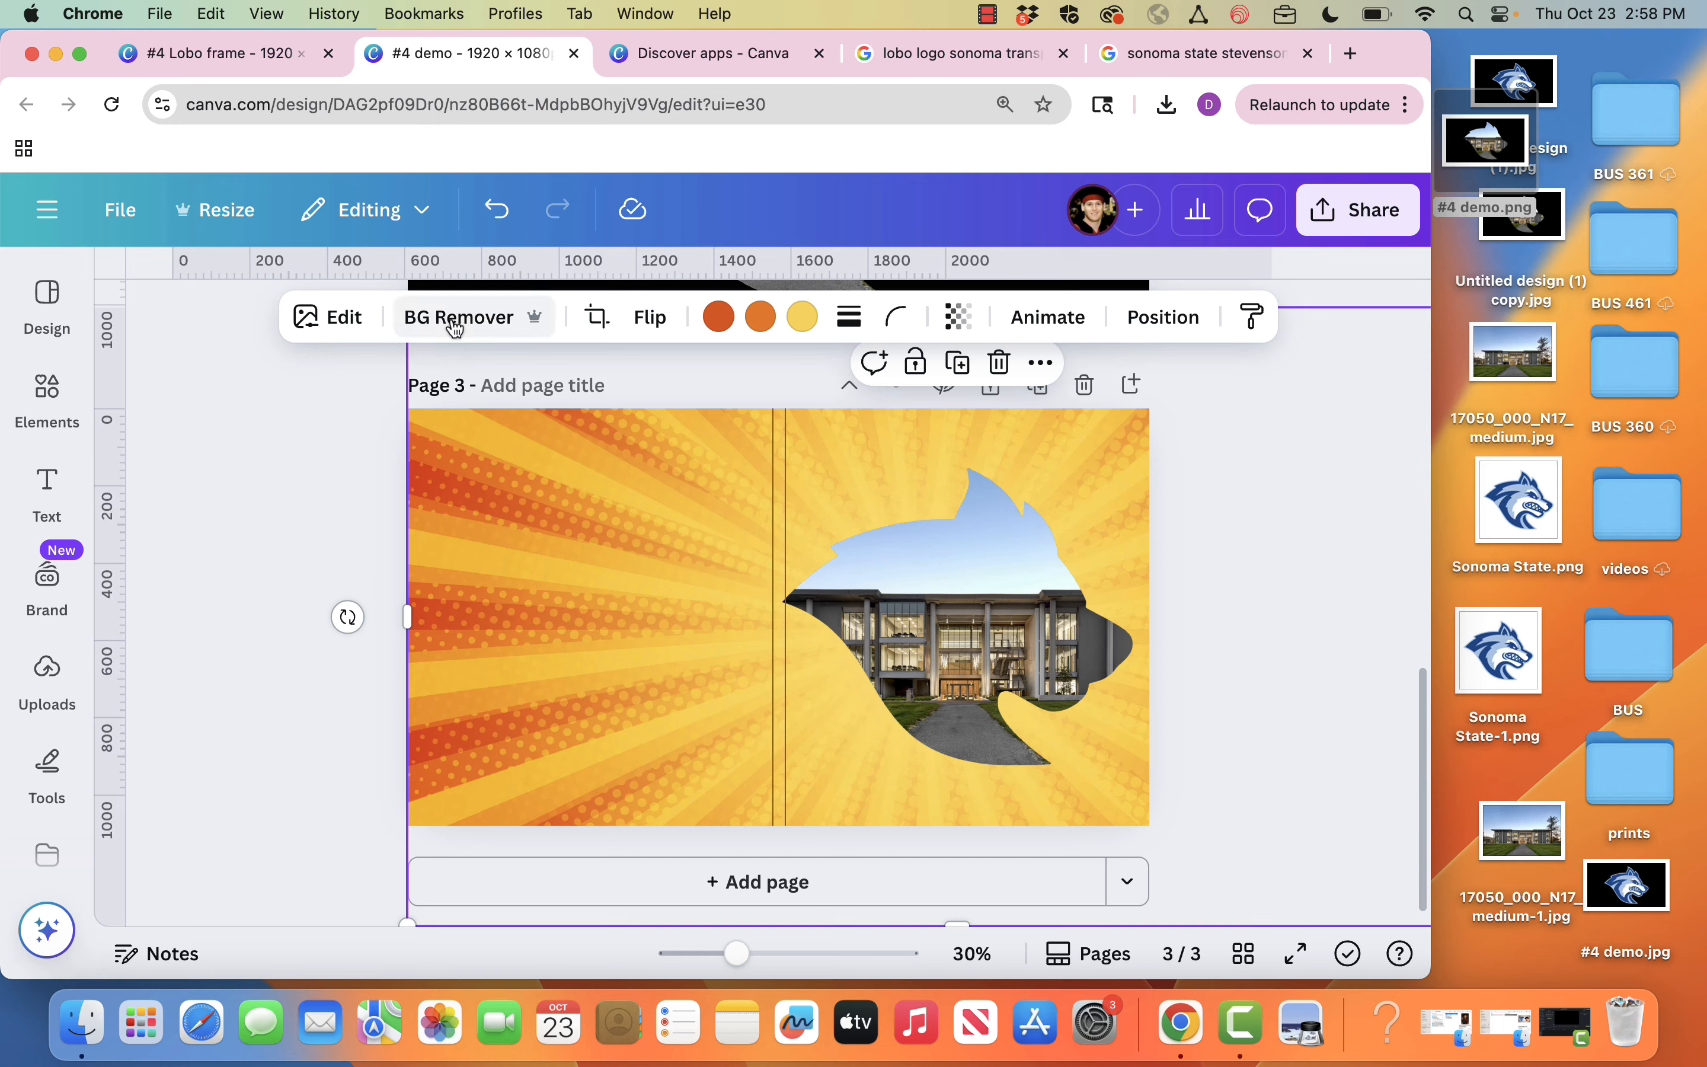
left_click(328, 327)
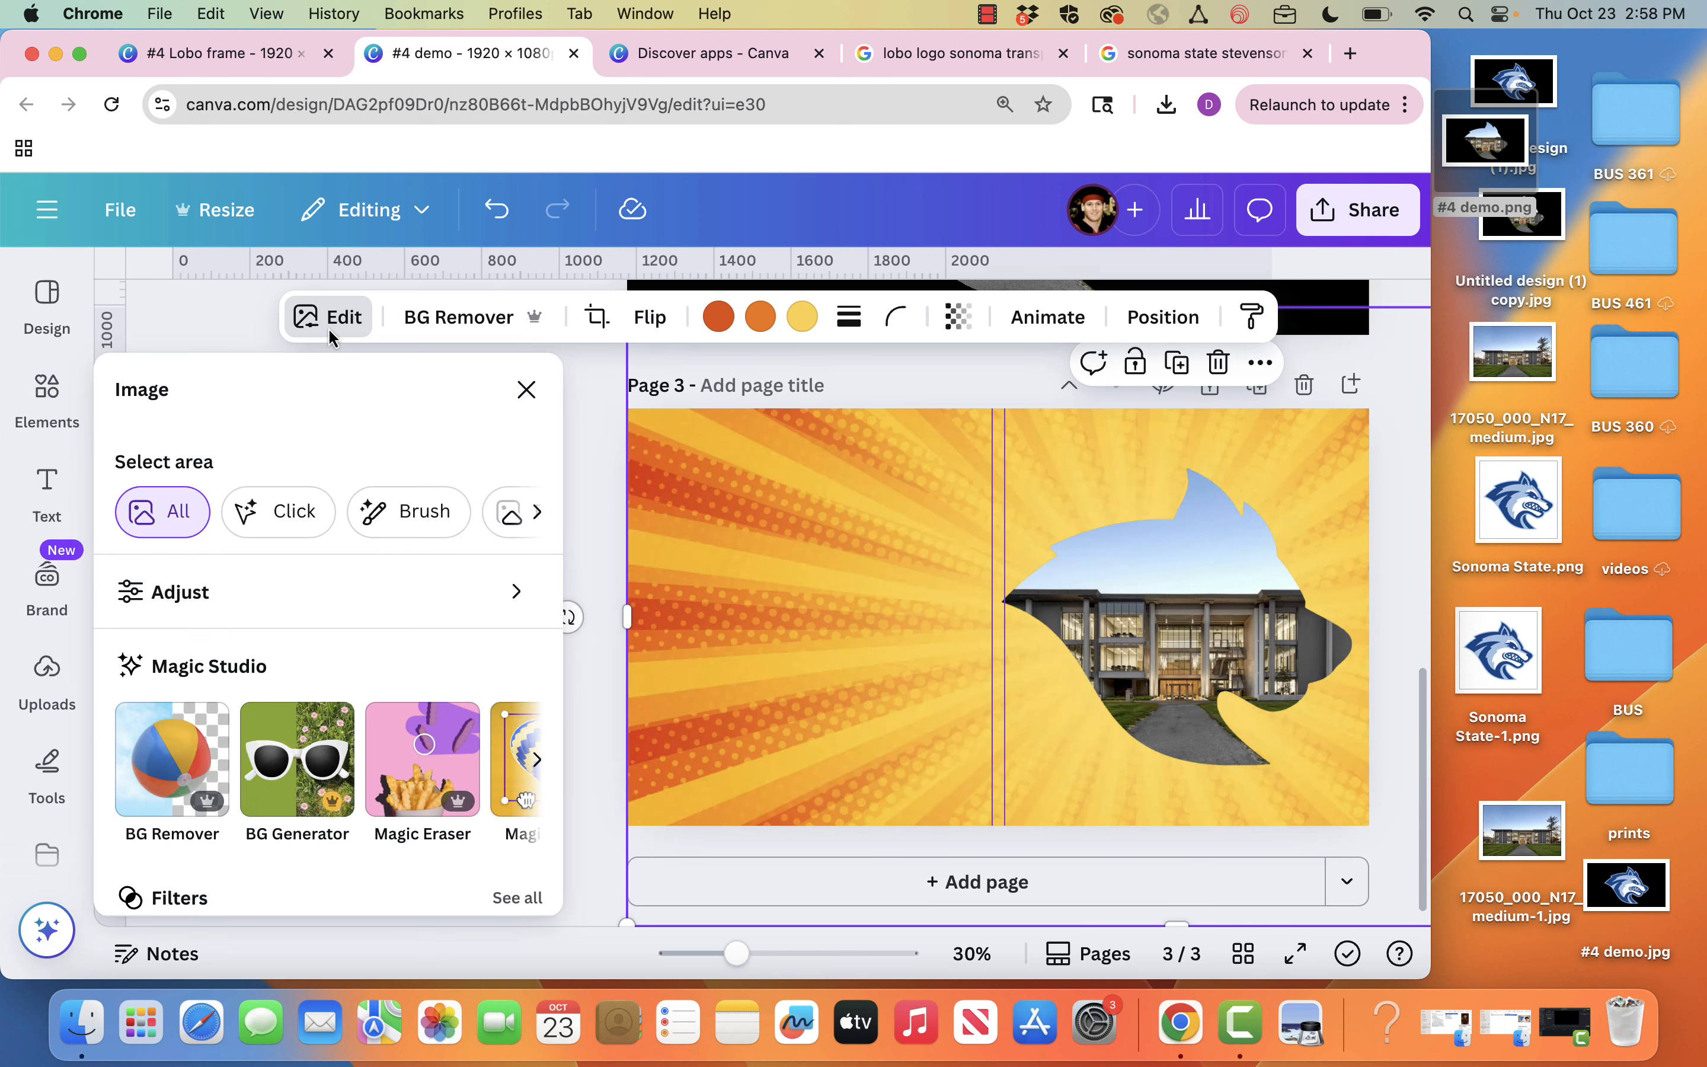
scroll(258, 692, "down", 3)
scroll(257, 692, "down", 5)
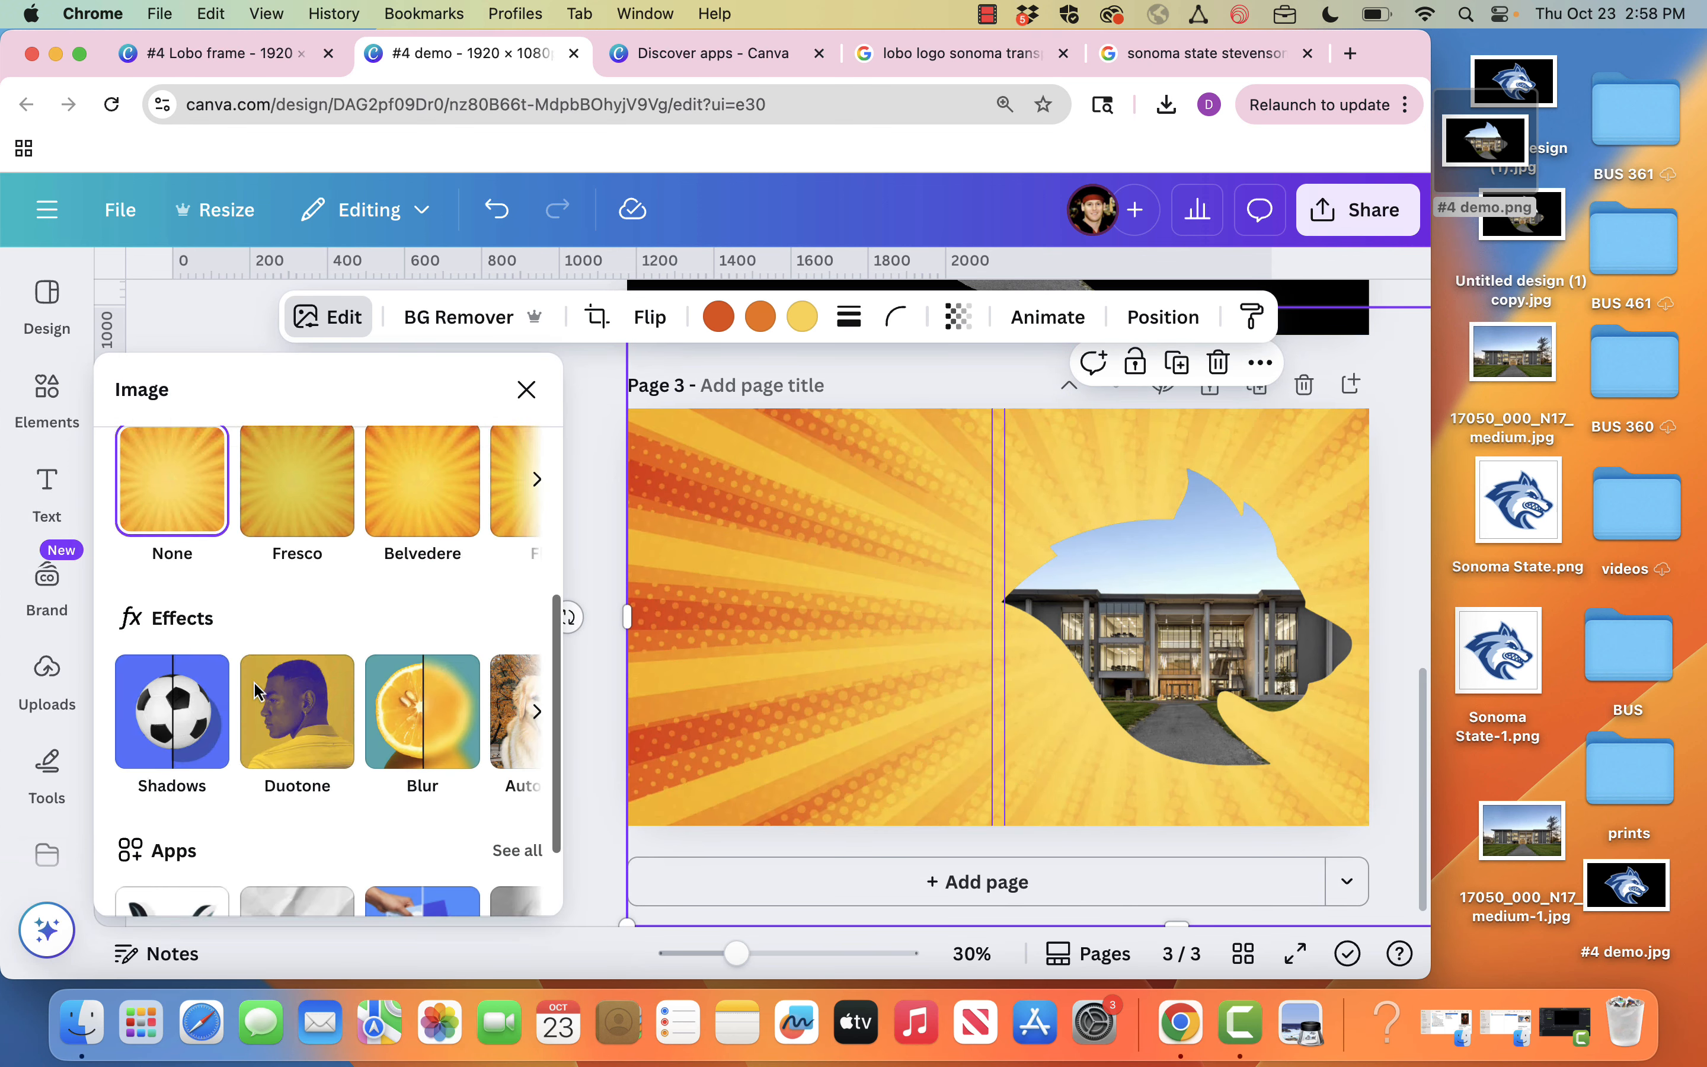
left_click(304, 713)
left_click(217, 706)
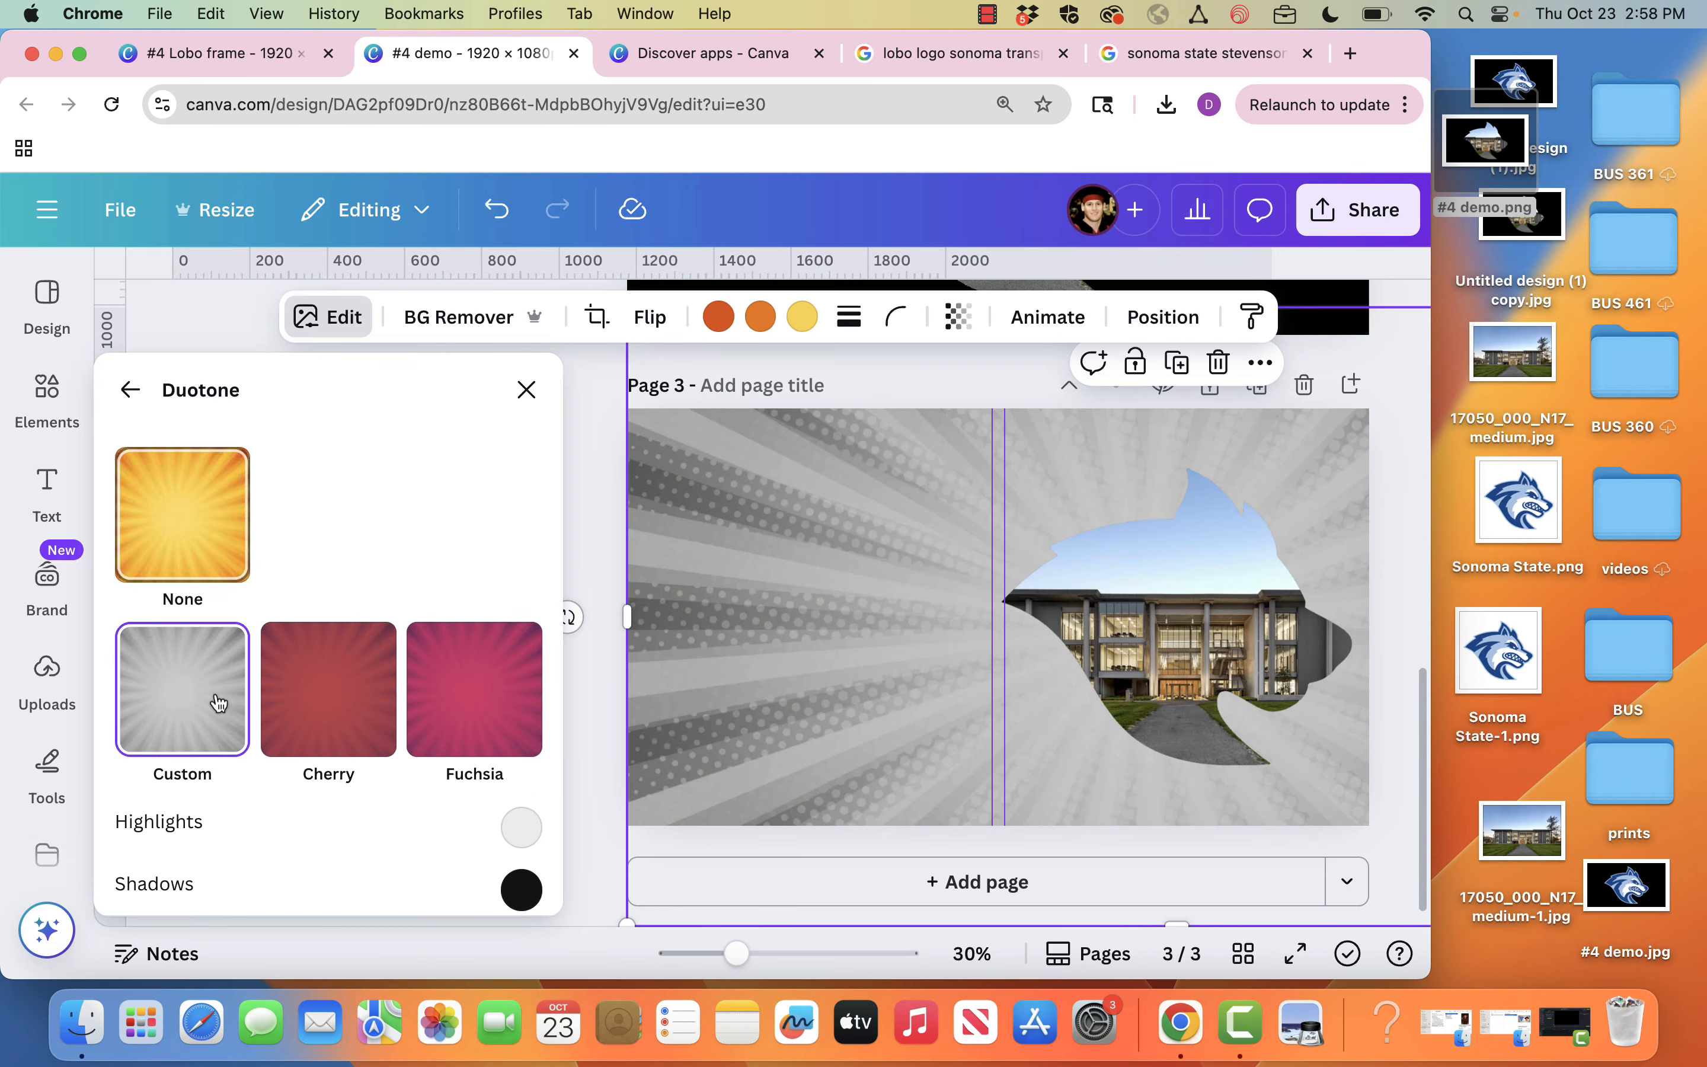
scroll(266, 771, "down", 2)
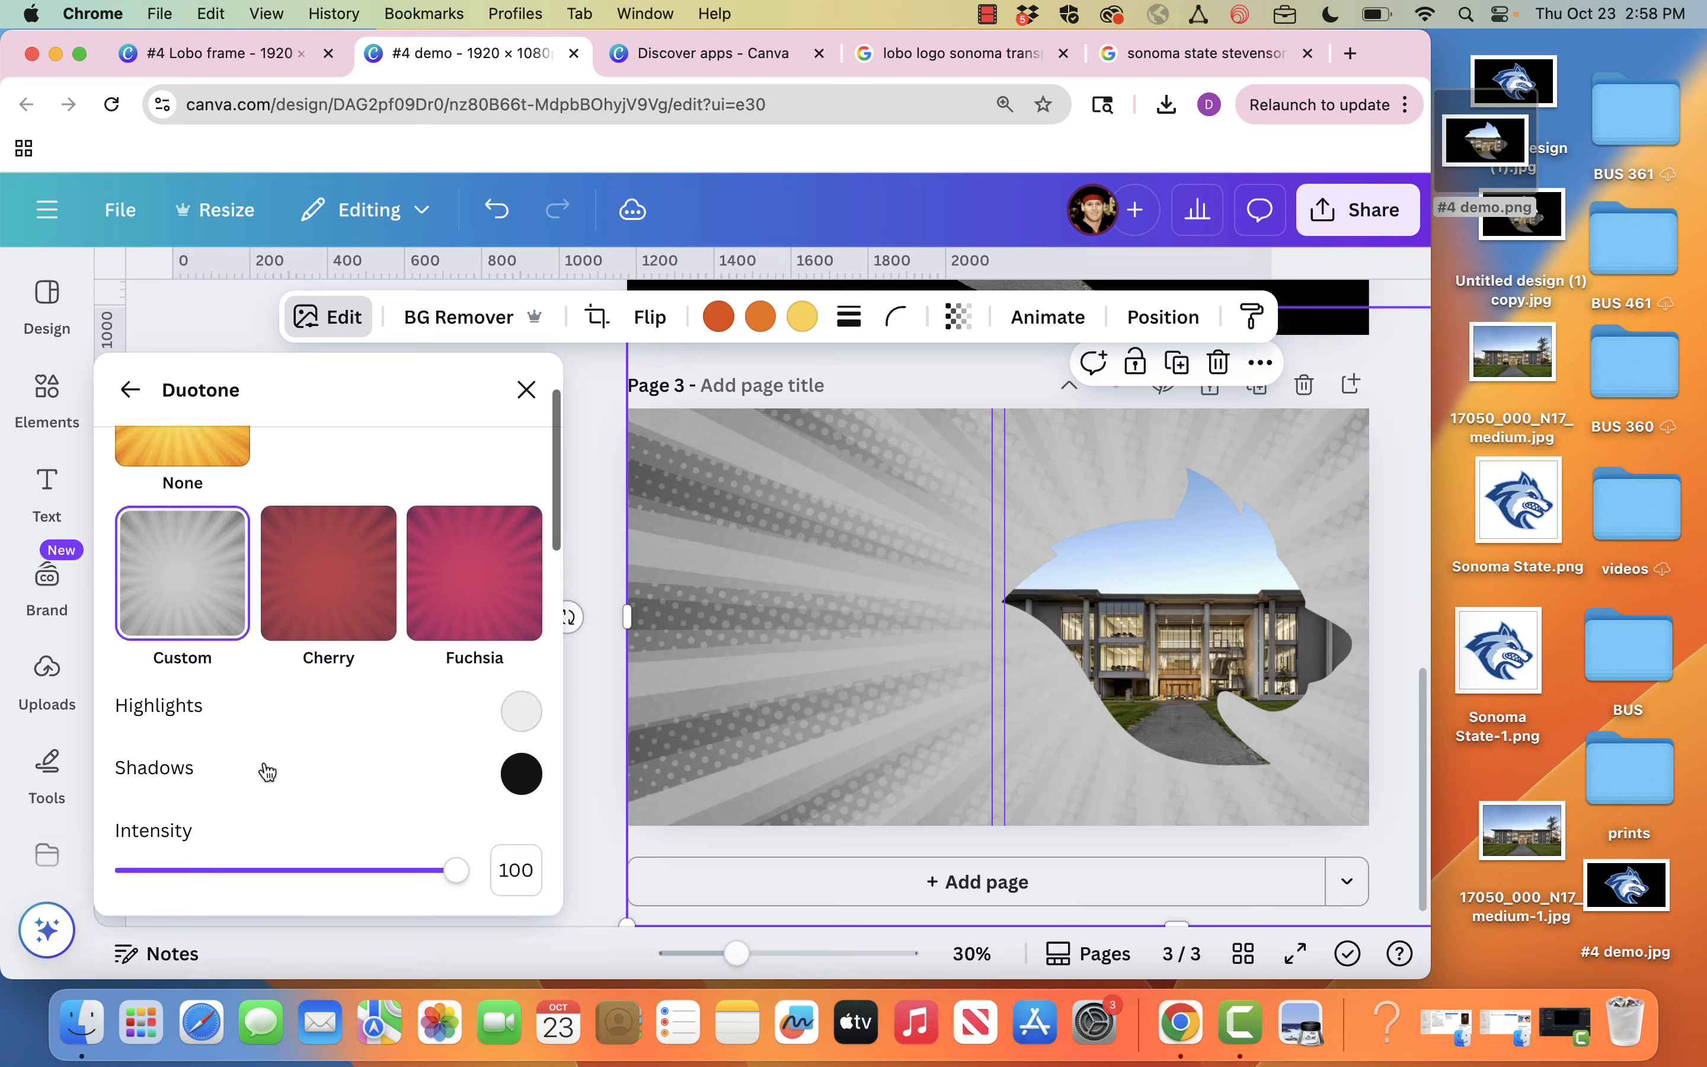
Step: Set the starburst's Custom Duotone highlights to pure white (#FFFFFF) and open the shadows colour for editing
left_click(522, 709)
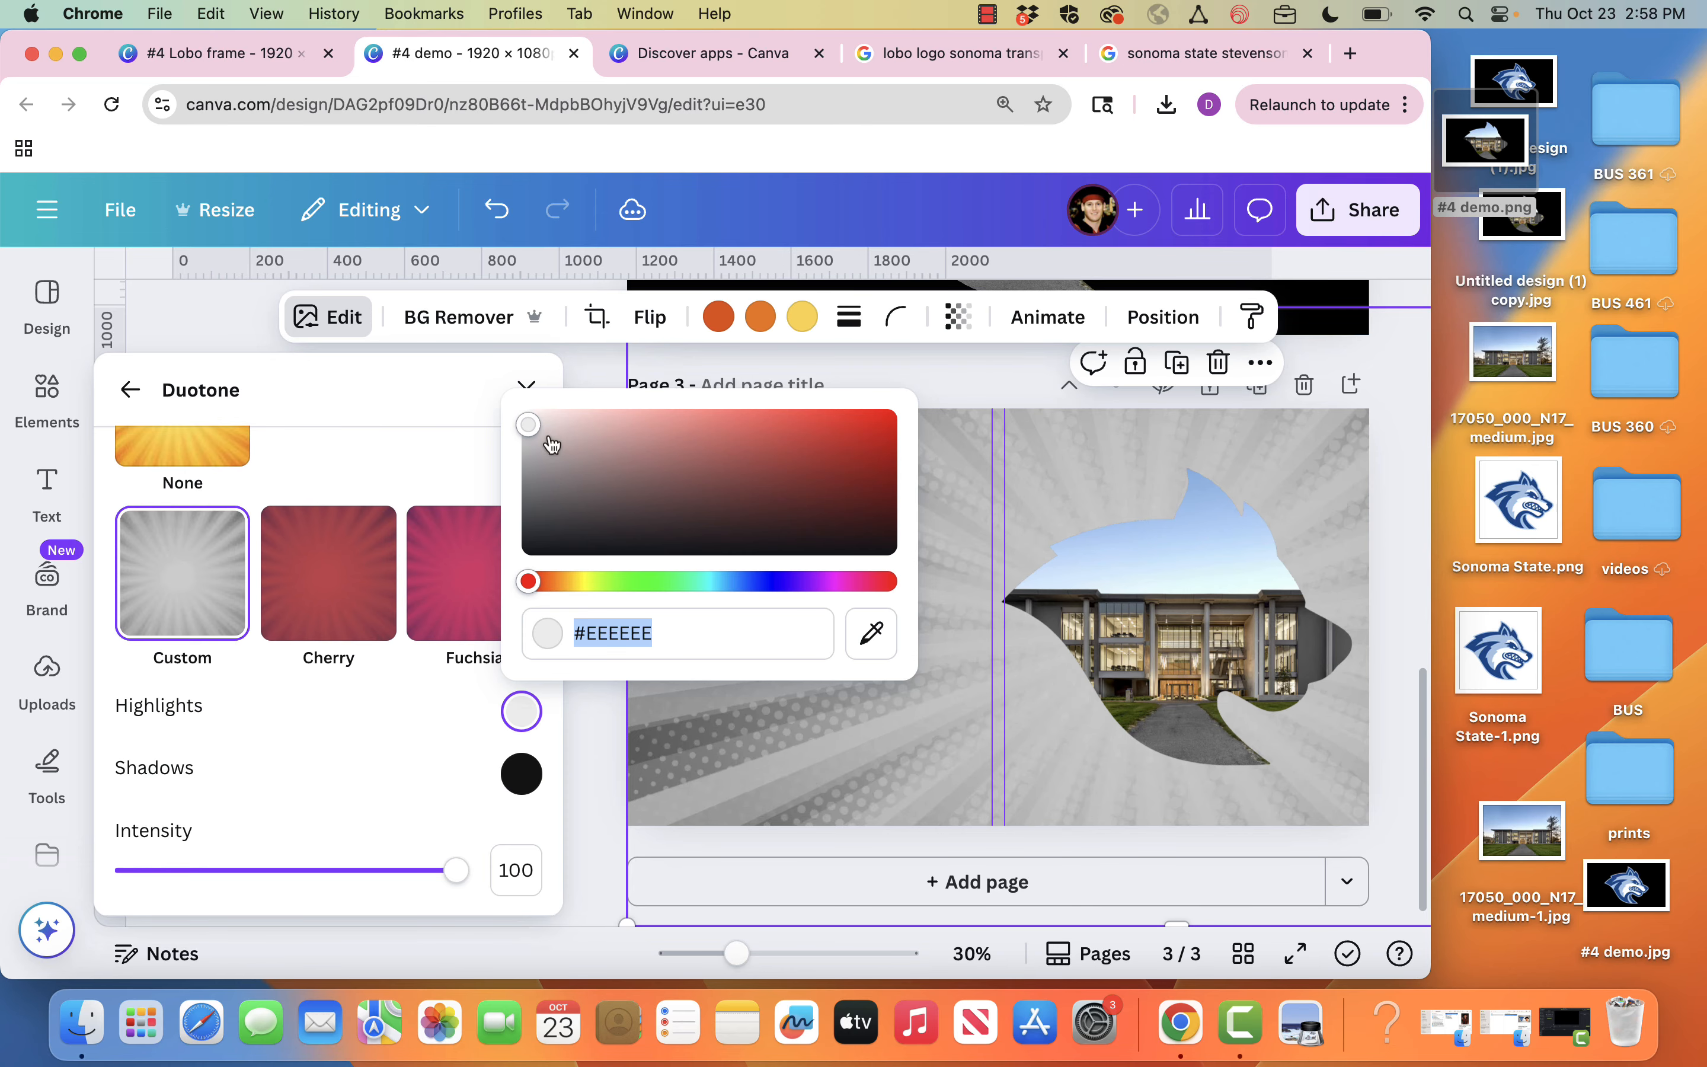
left_click_drag(552, 444, 505, 401)
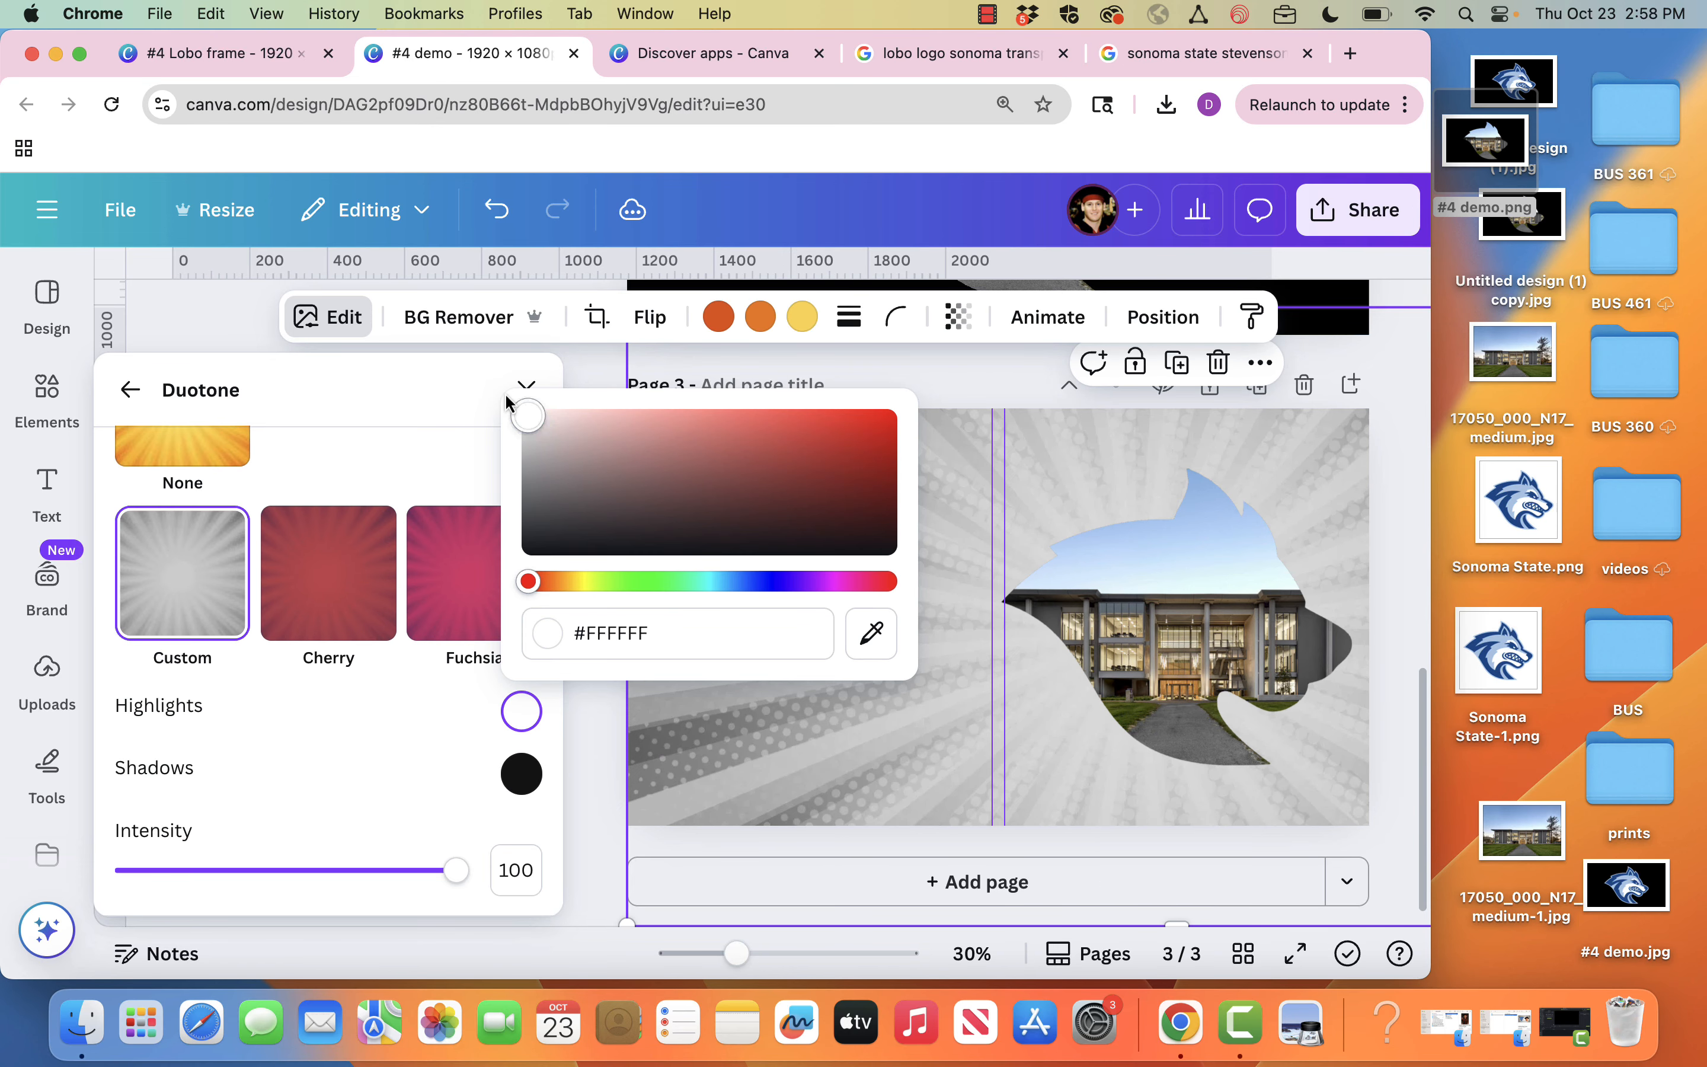
left_click(519, 776)
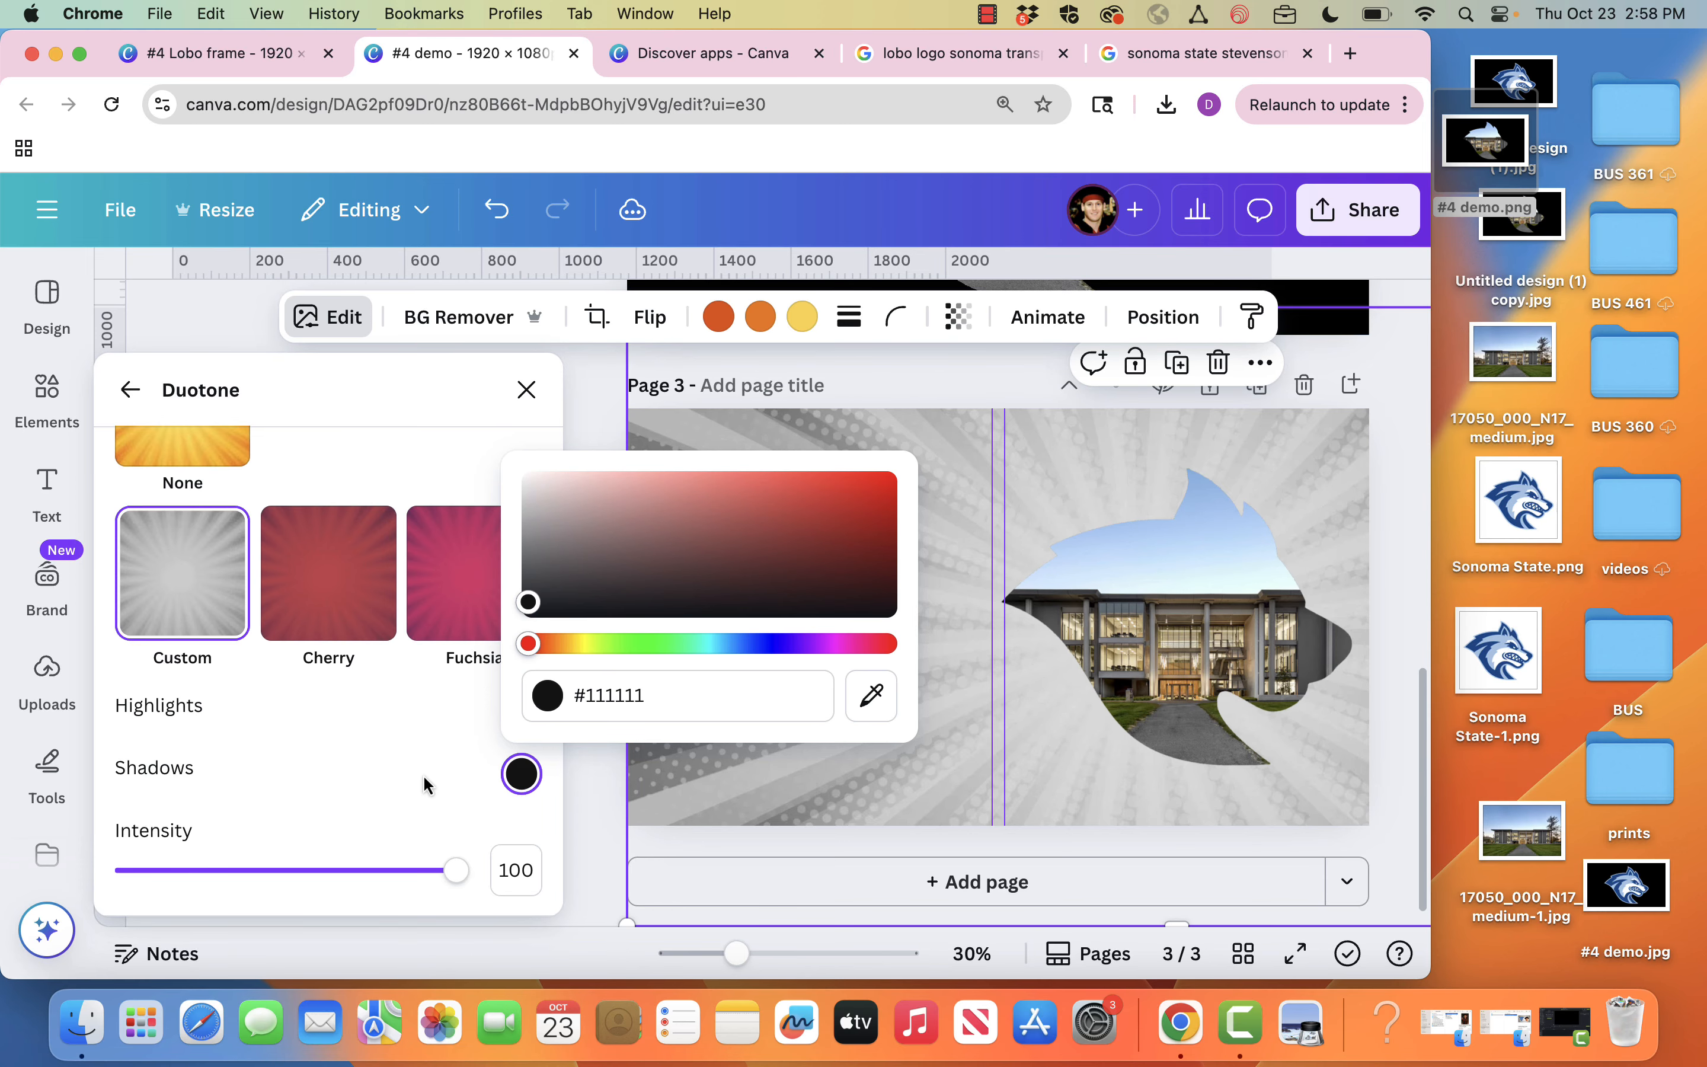
scroll(424, 773, "down", 5)
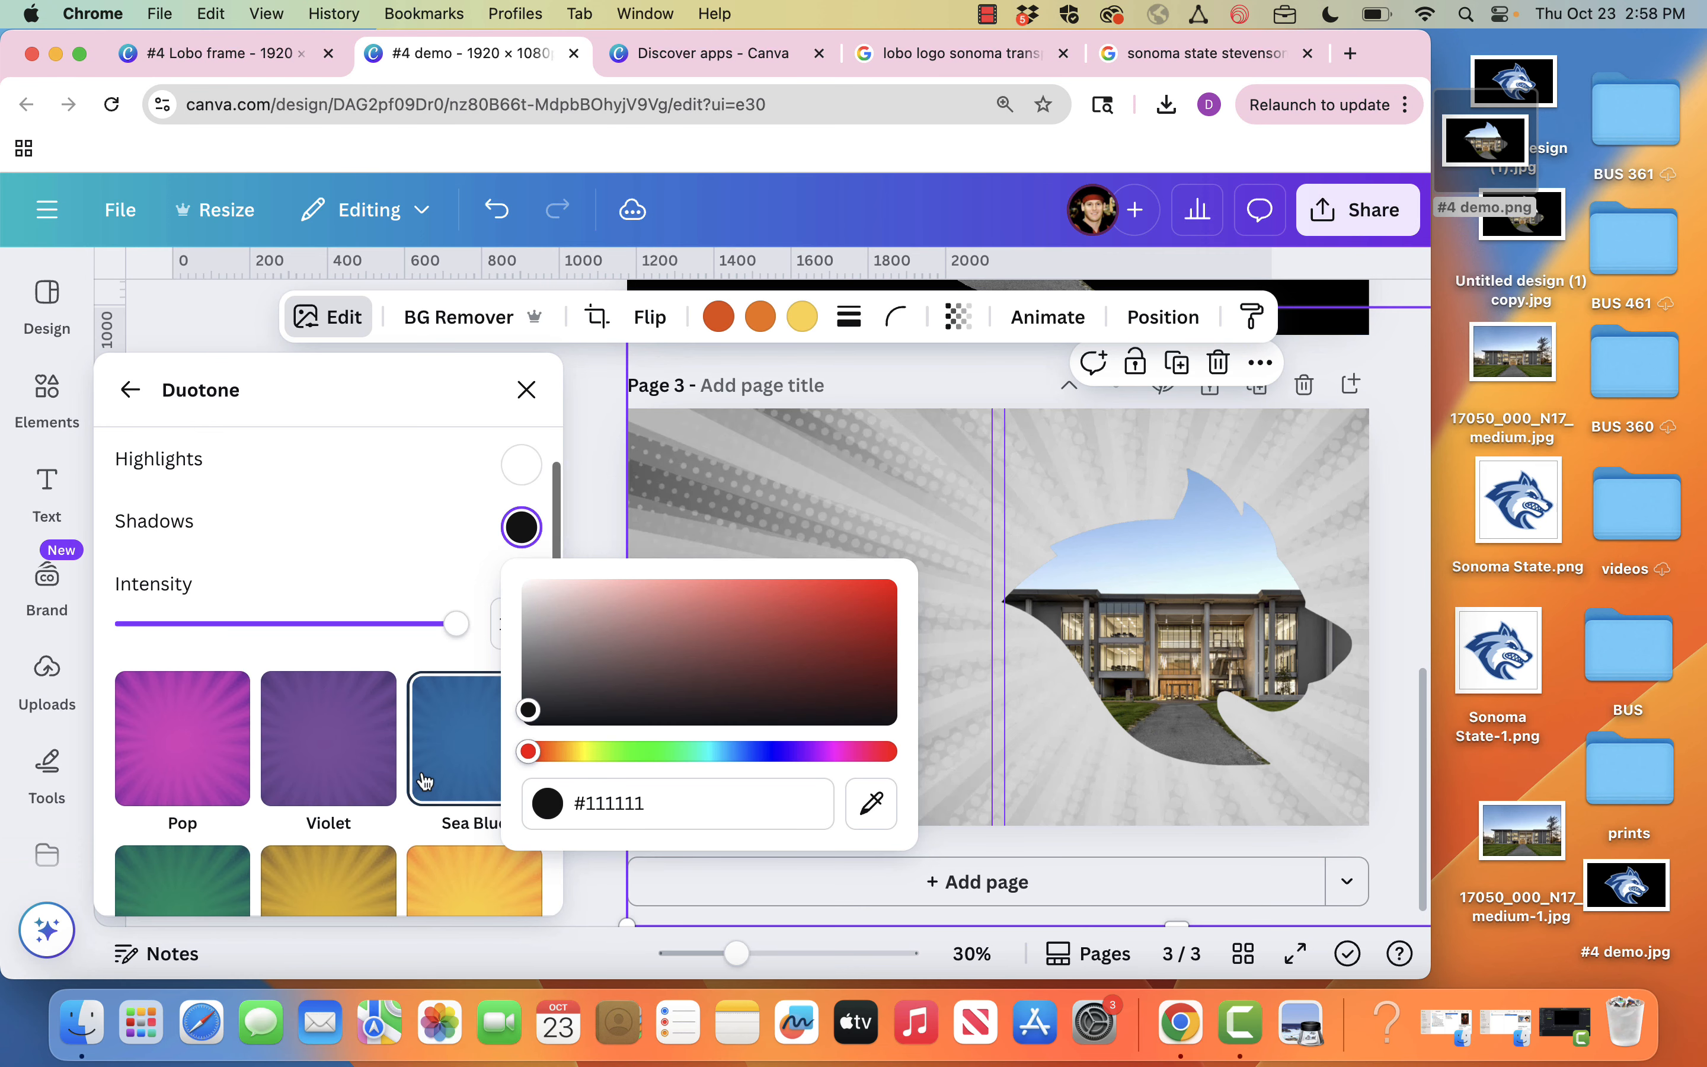
scroll(400, 526, "up", 1)
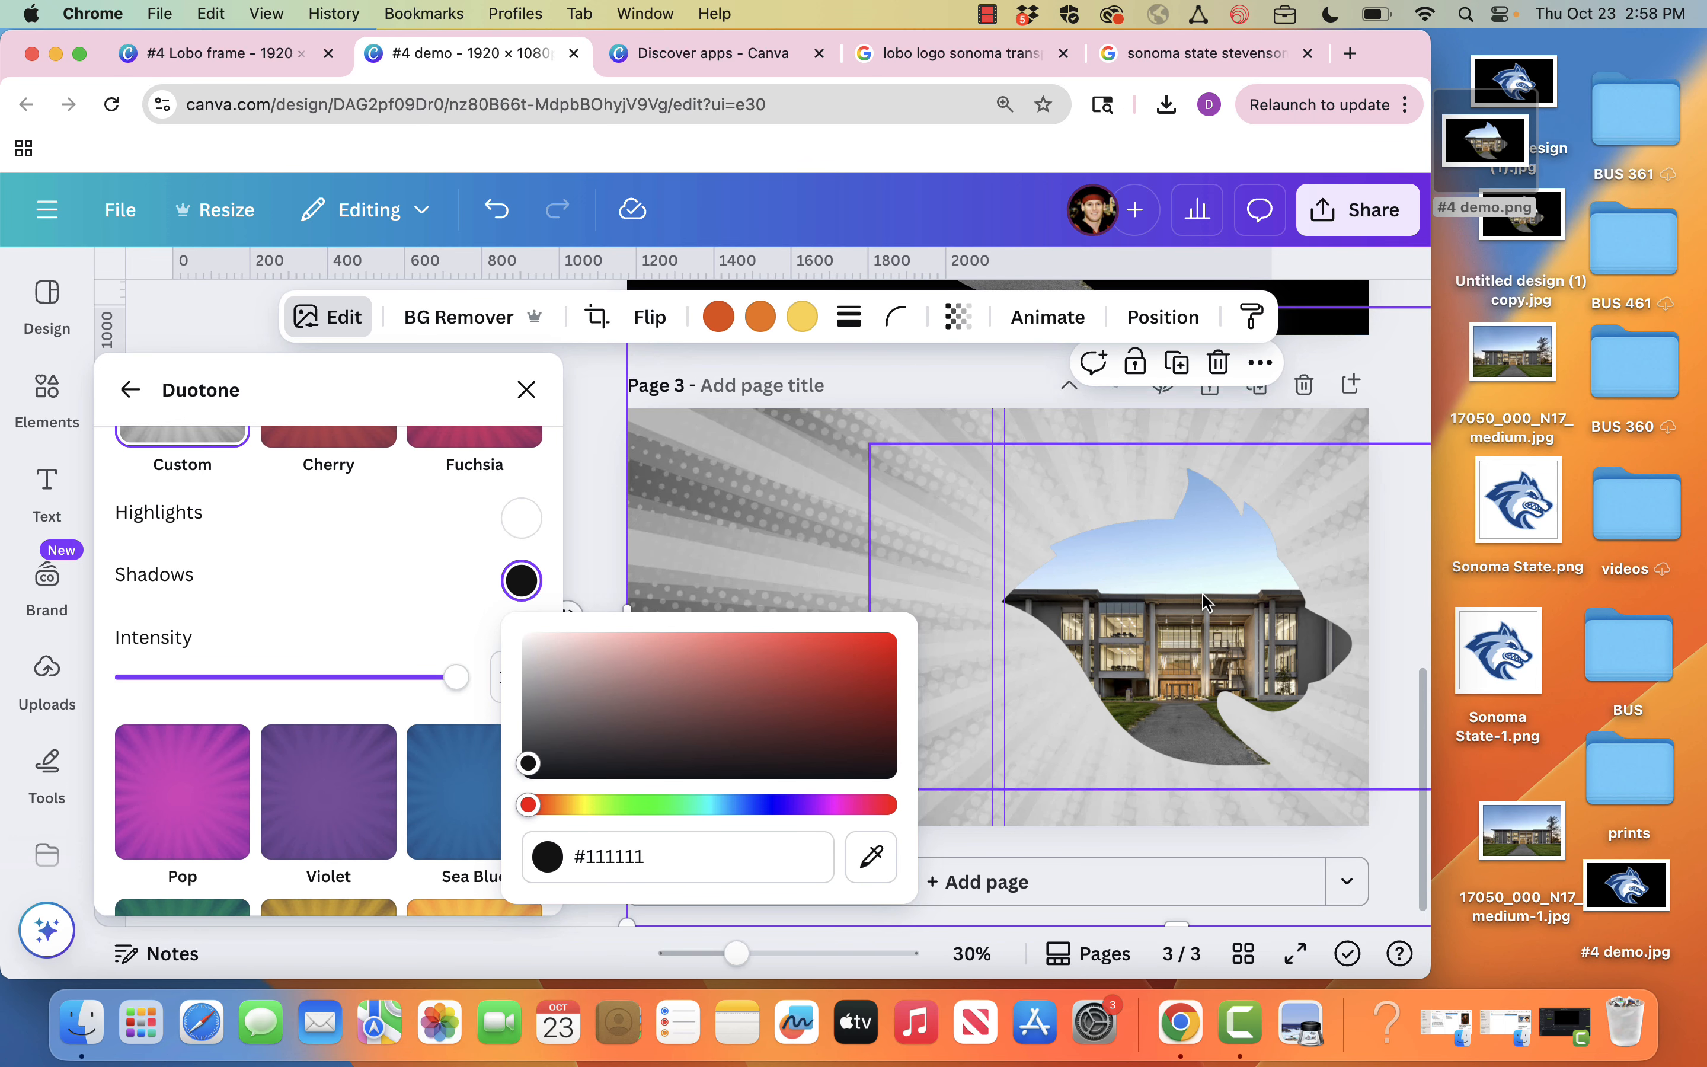
Step: Add the Sonoma State-1.png wolf logo to page 3 and sample its dark blue (#0B4F93) as the starburst's duotone shadows colour
left_click(860, 521)
left_click_drag(1489, 659, 848, 487)
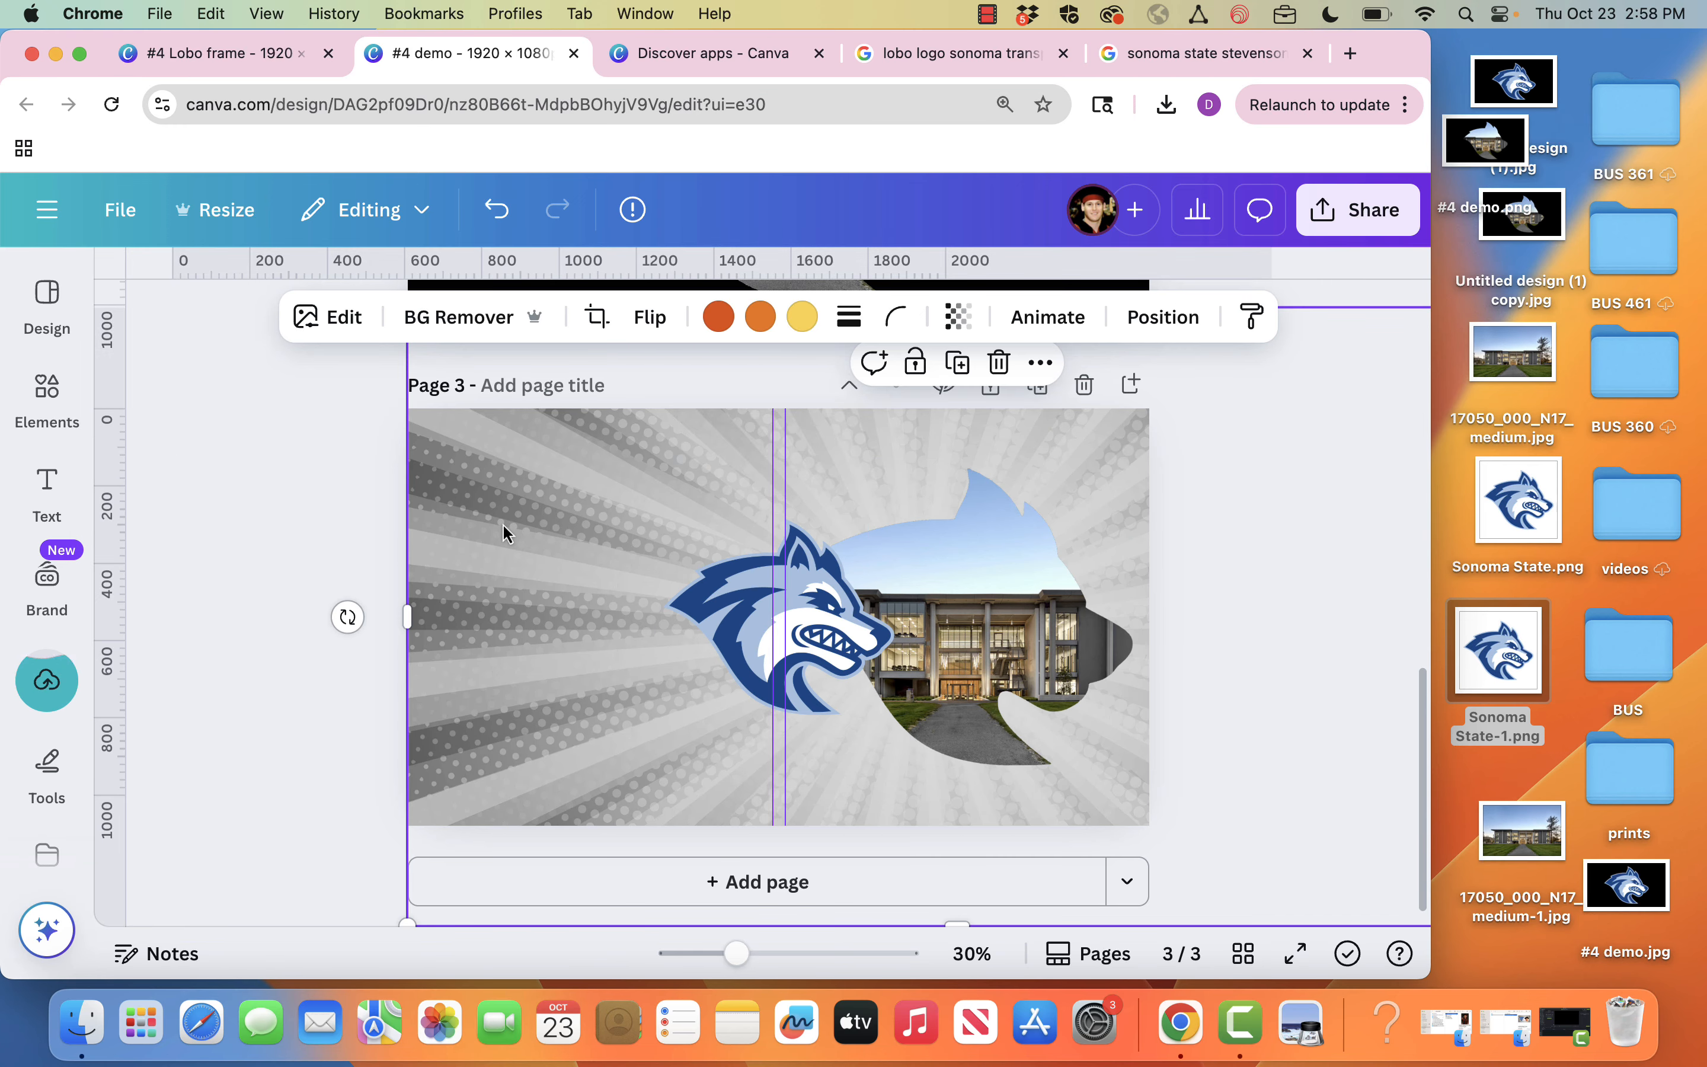
left_click(328, 317)
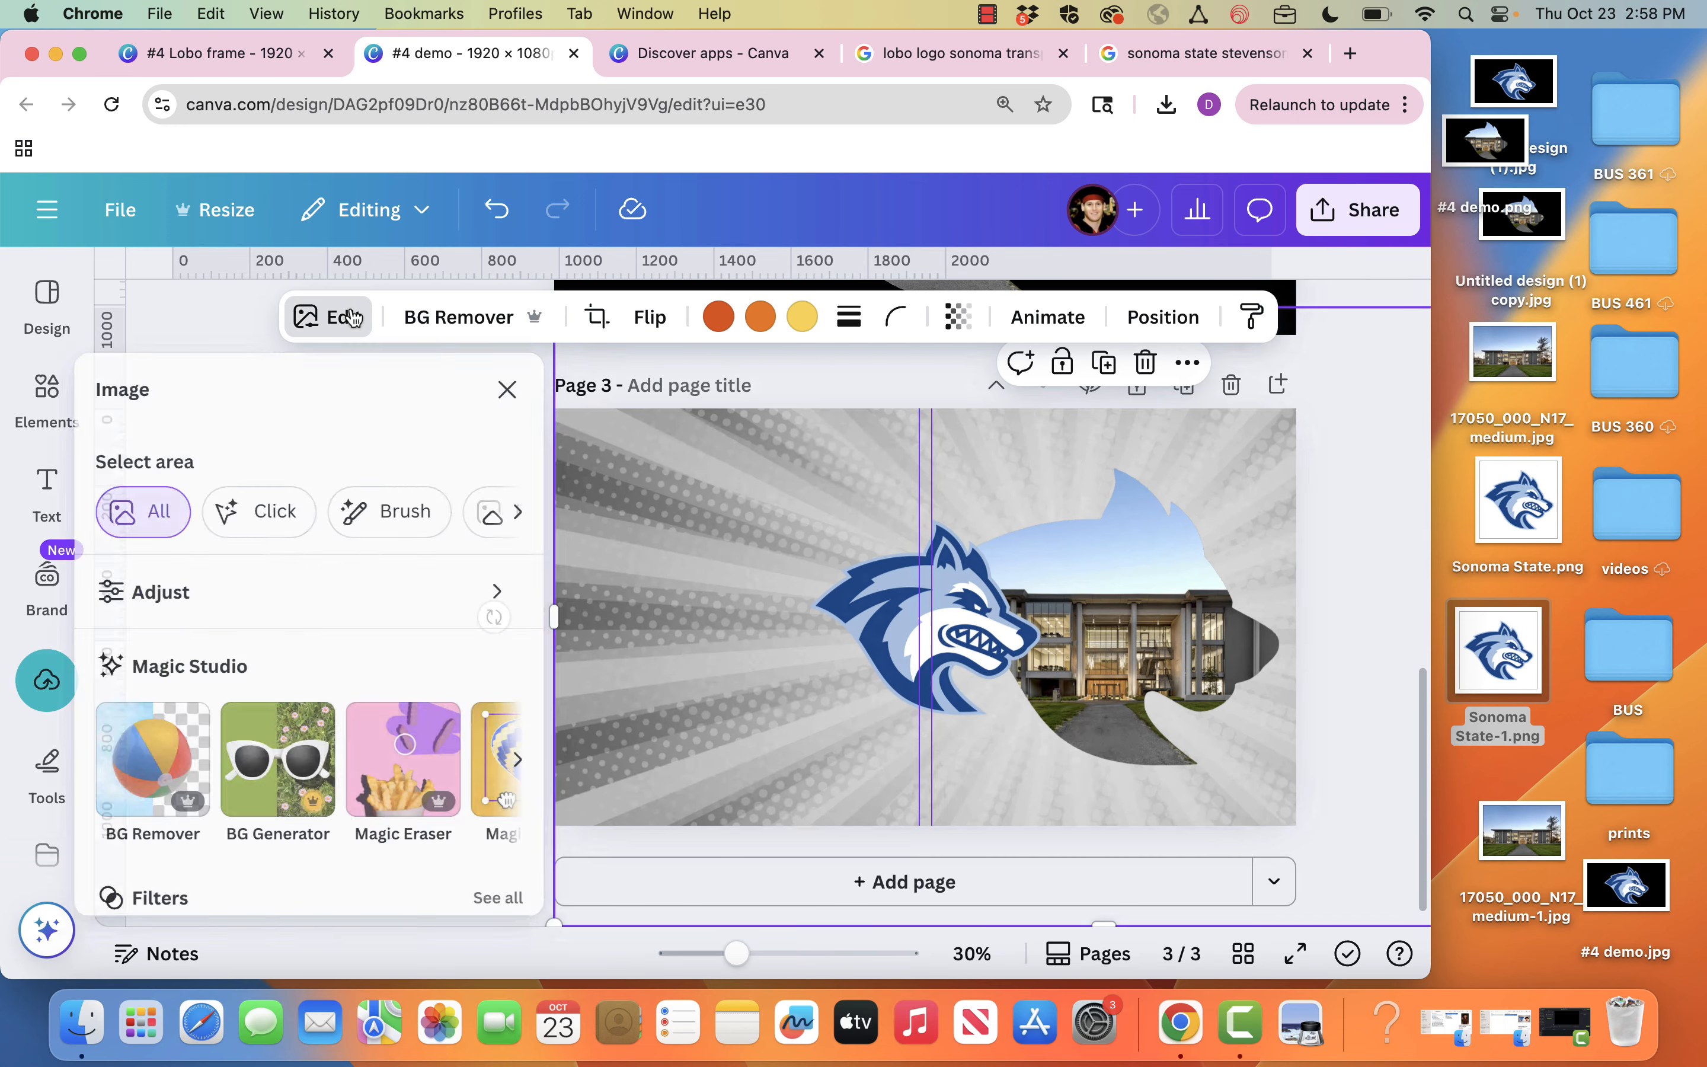
scroll(248, 740, "down", 6)
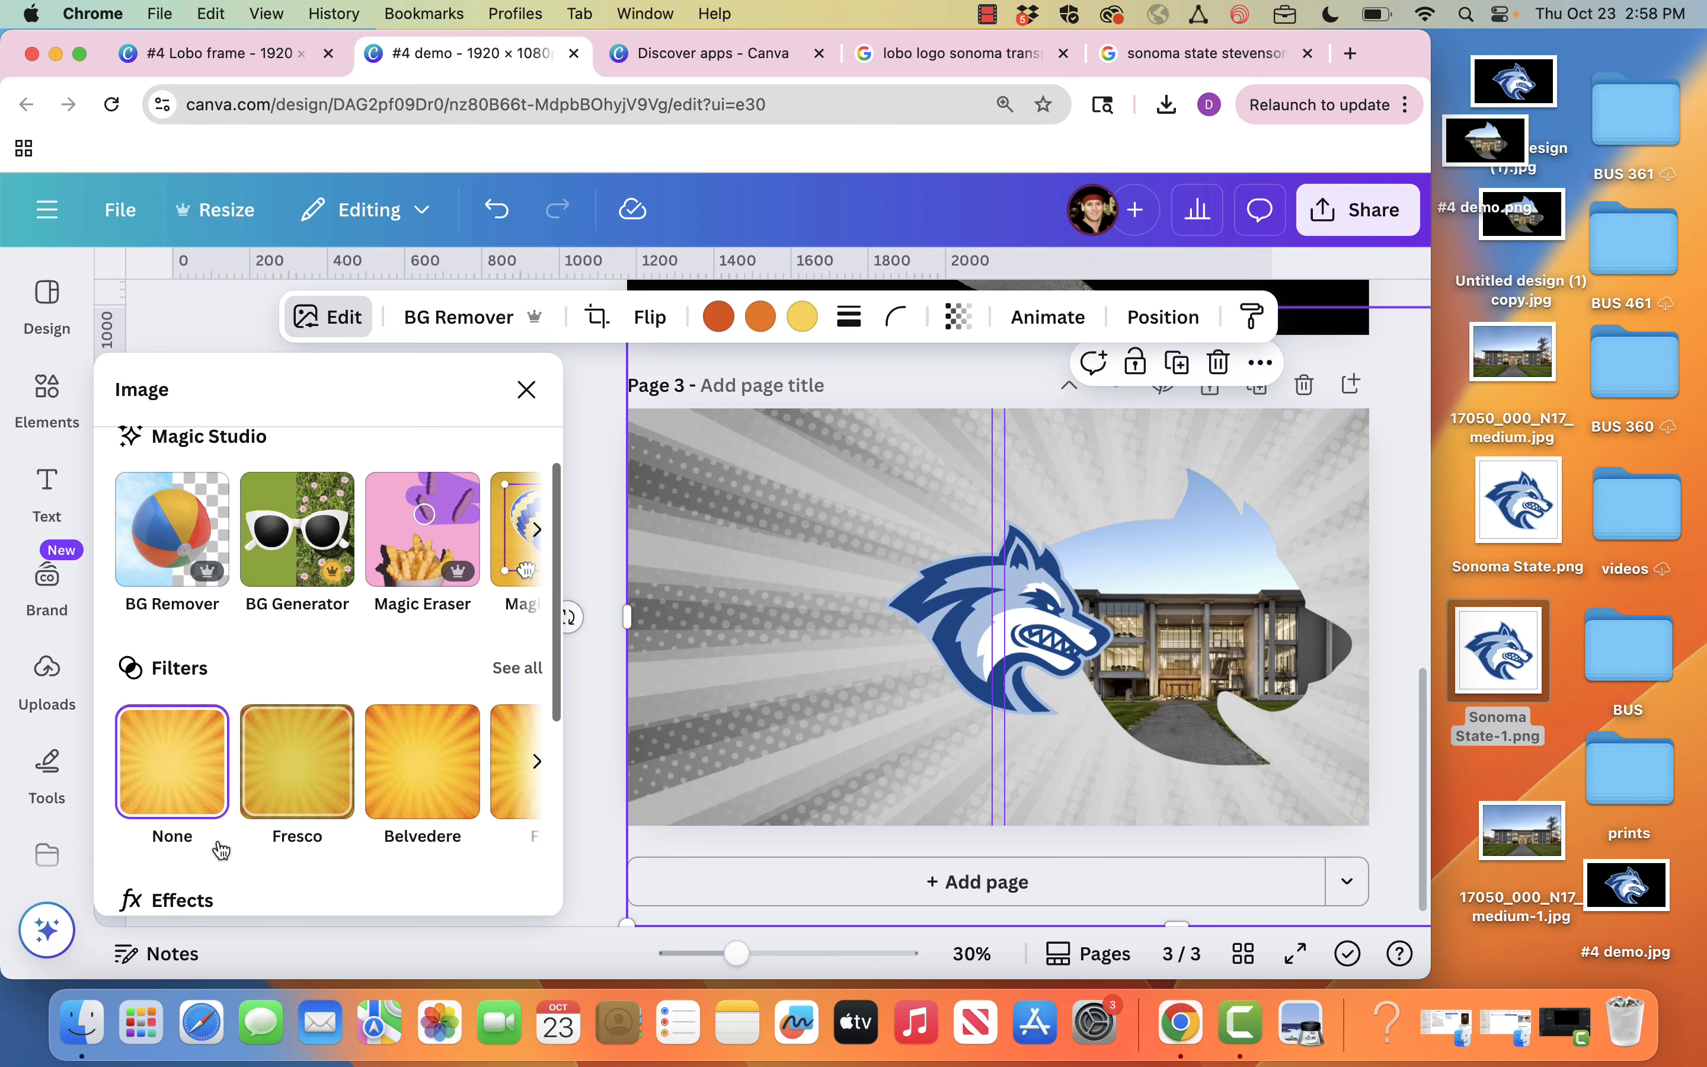
left_click(286, 812)
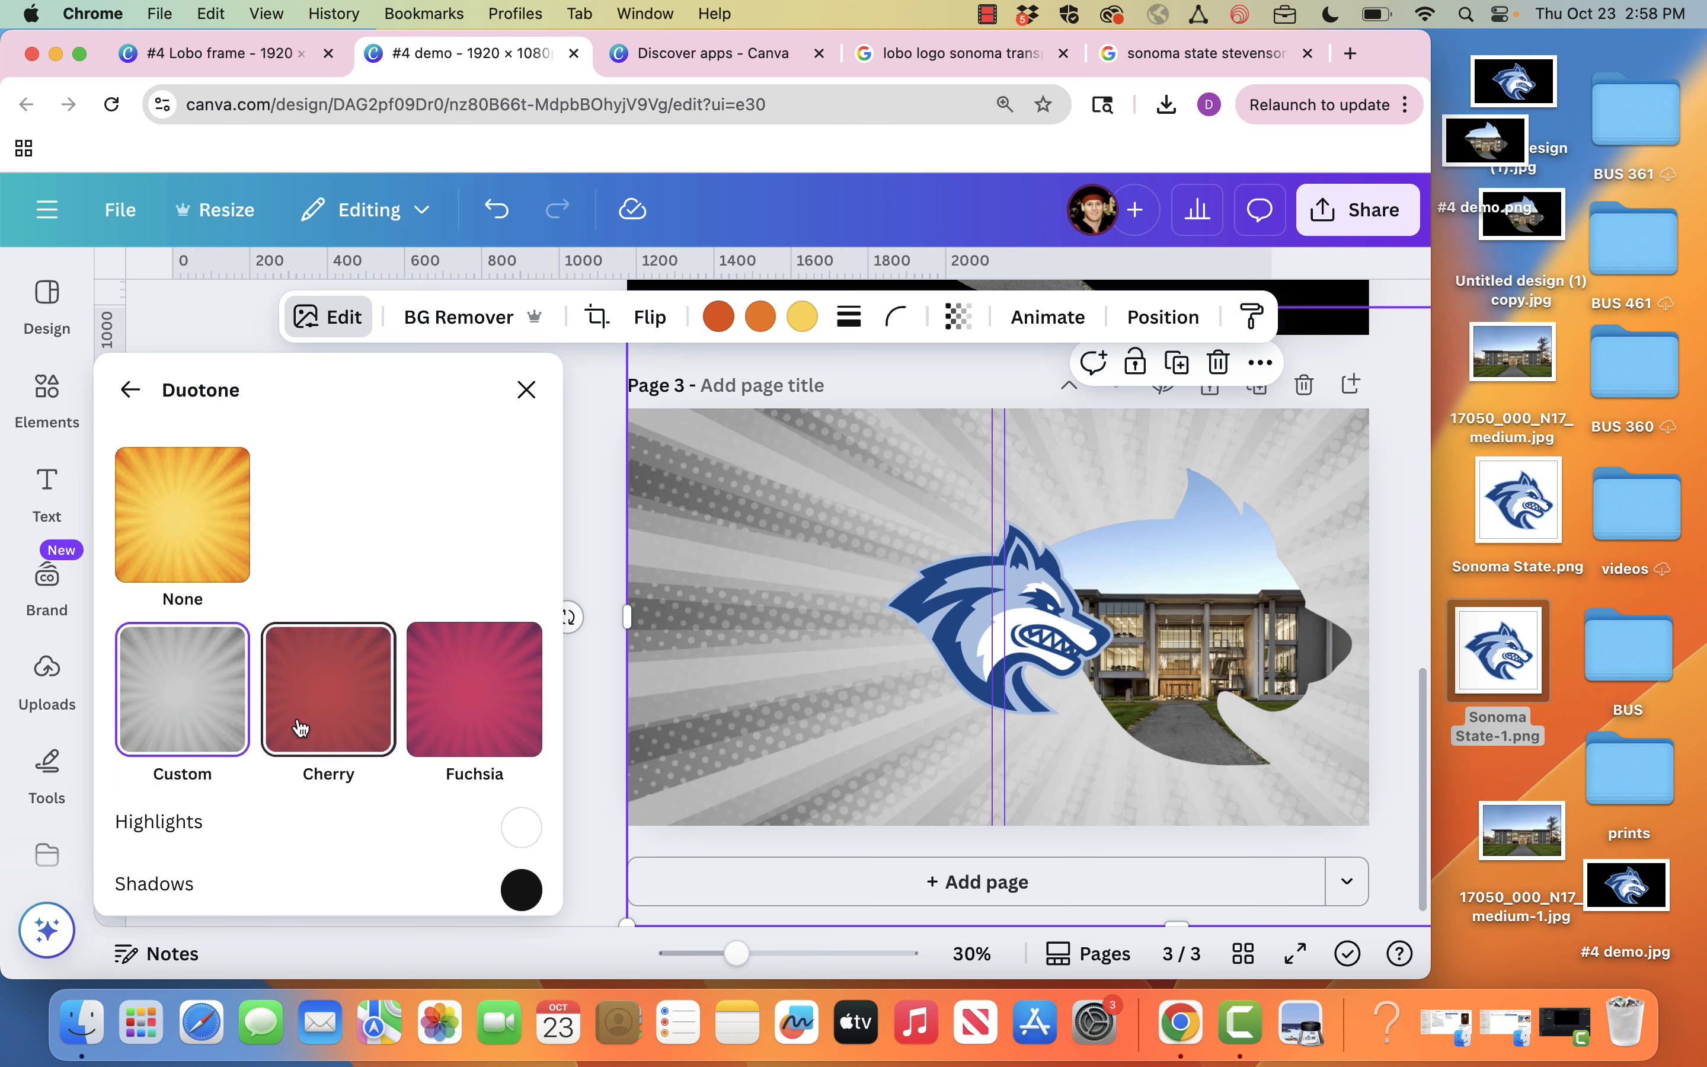
scroll(336, 837, "down", 2)
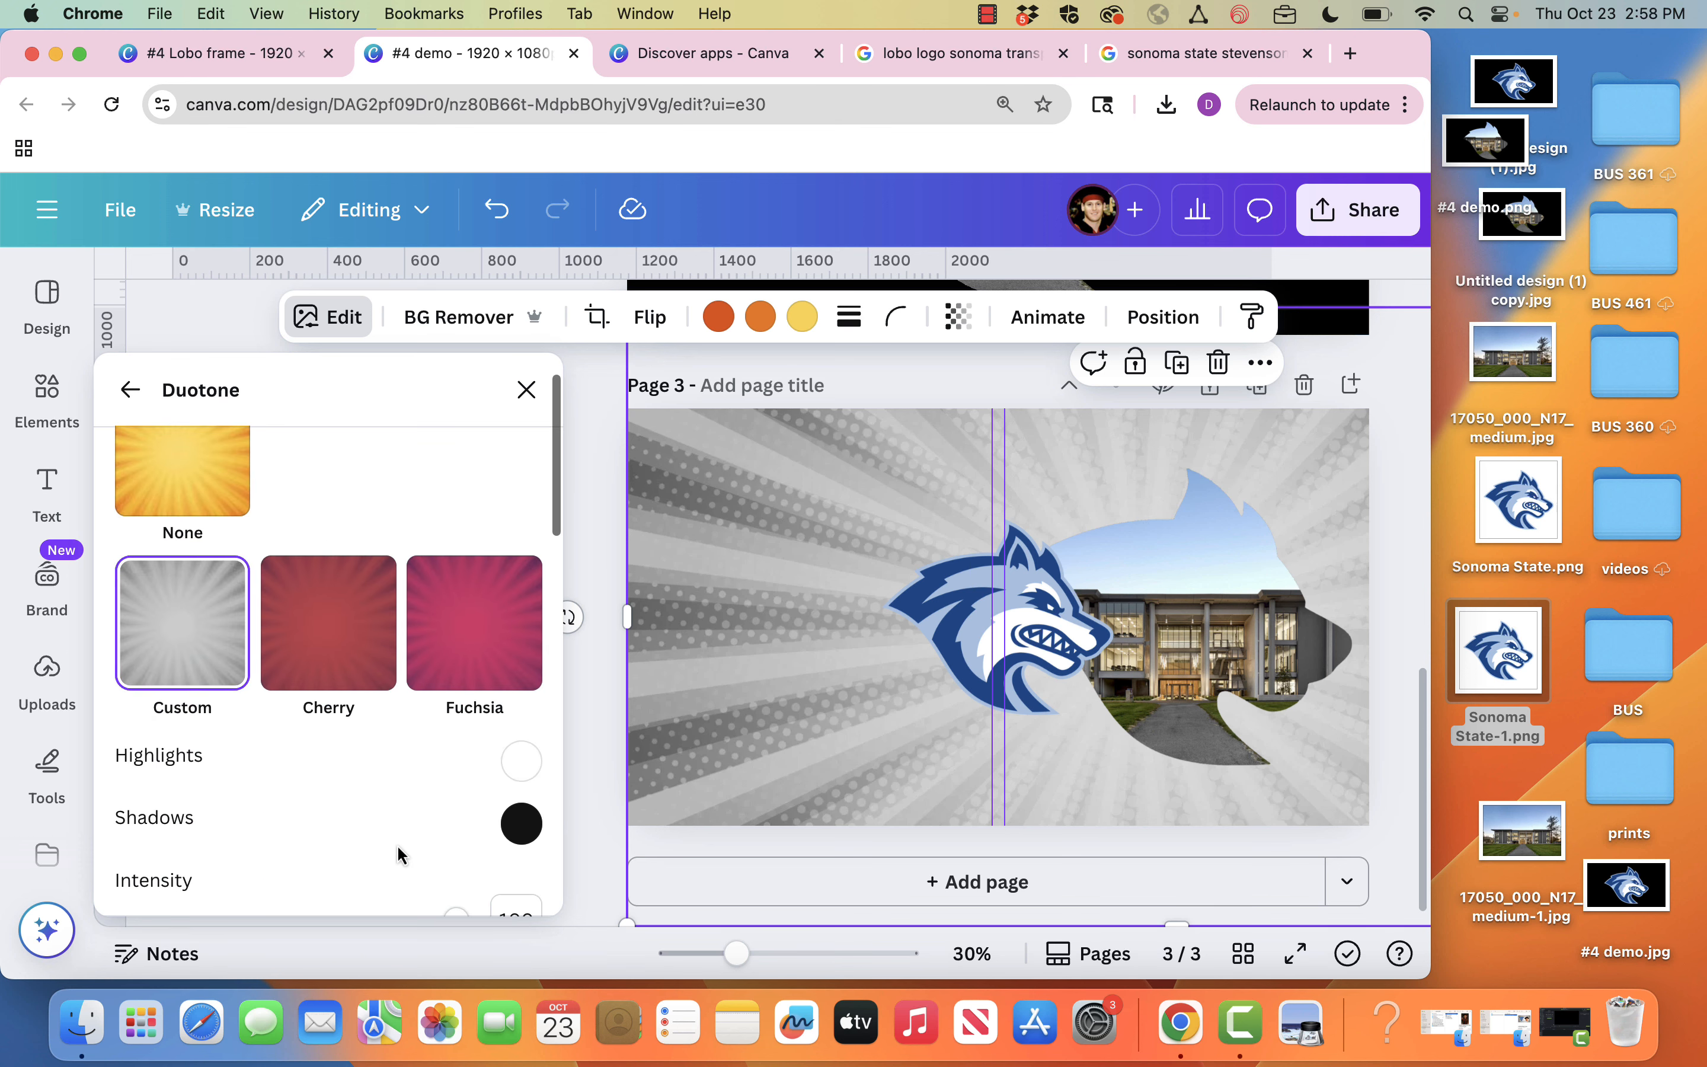
left_click(521, 823)
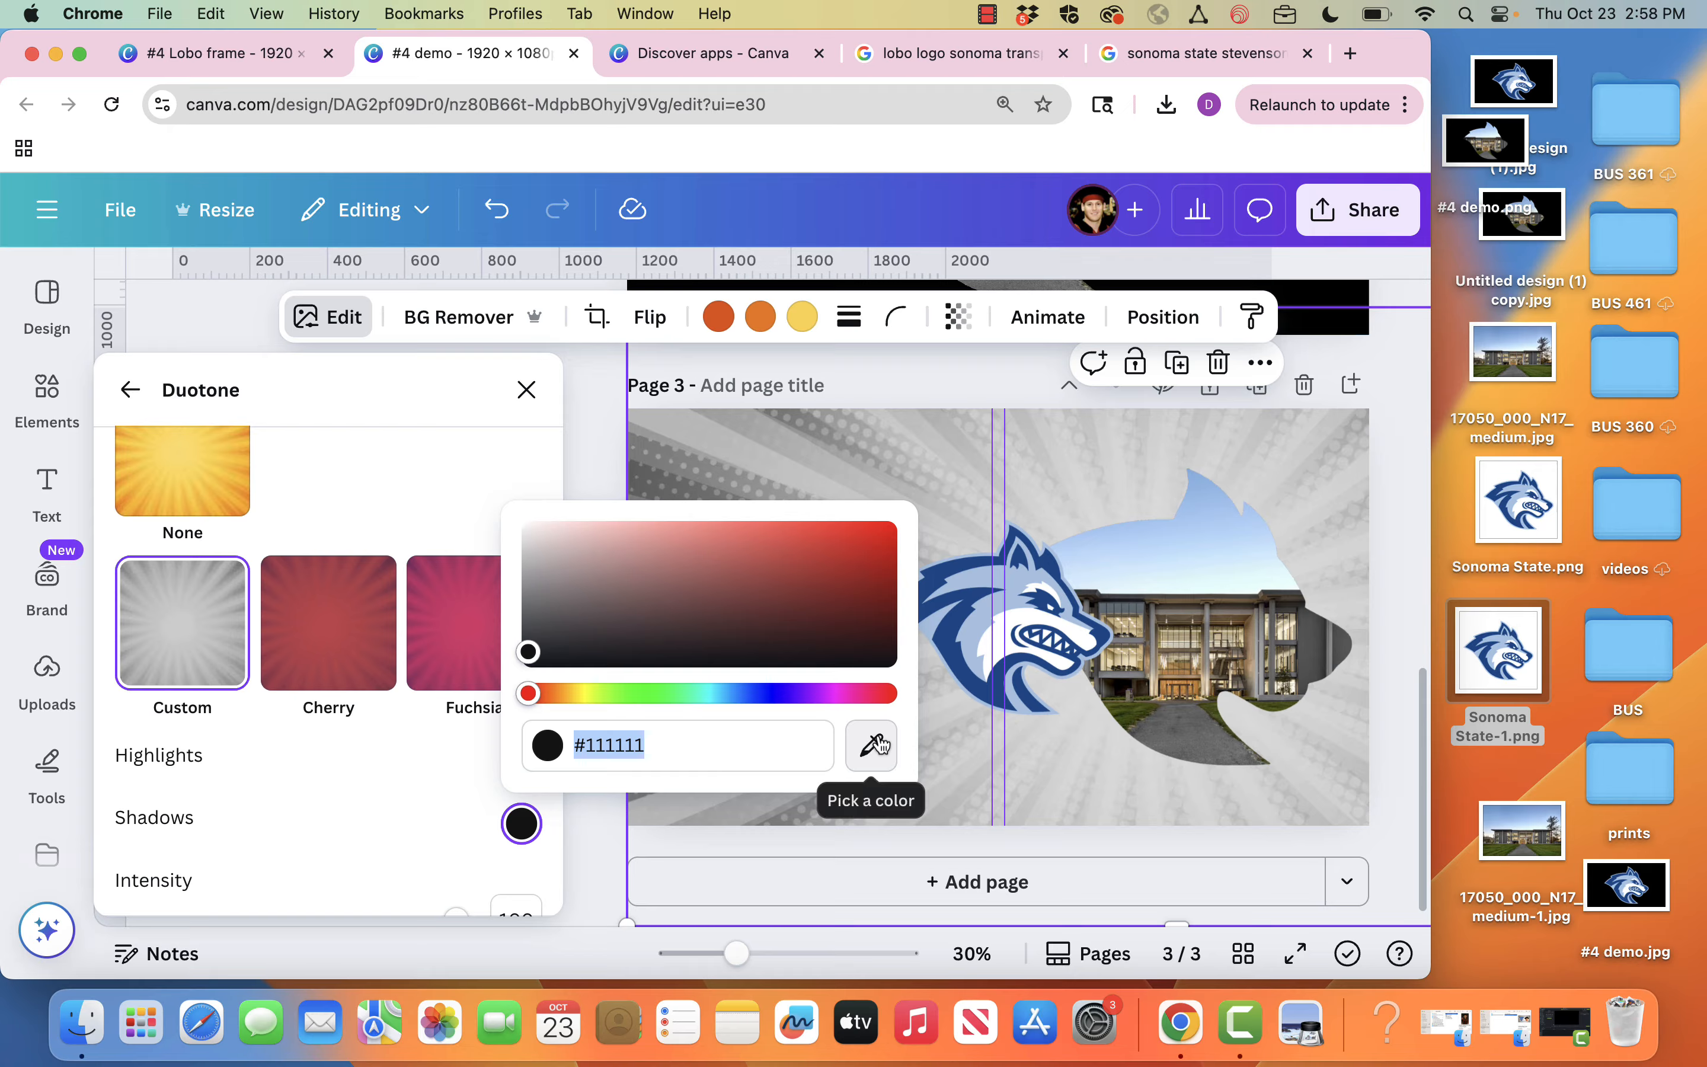
left_click(862, 745)
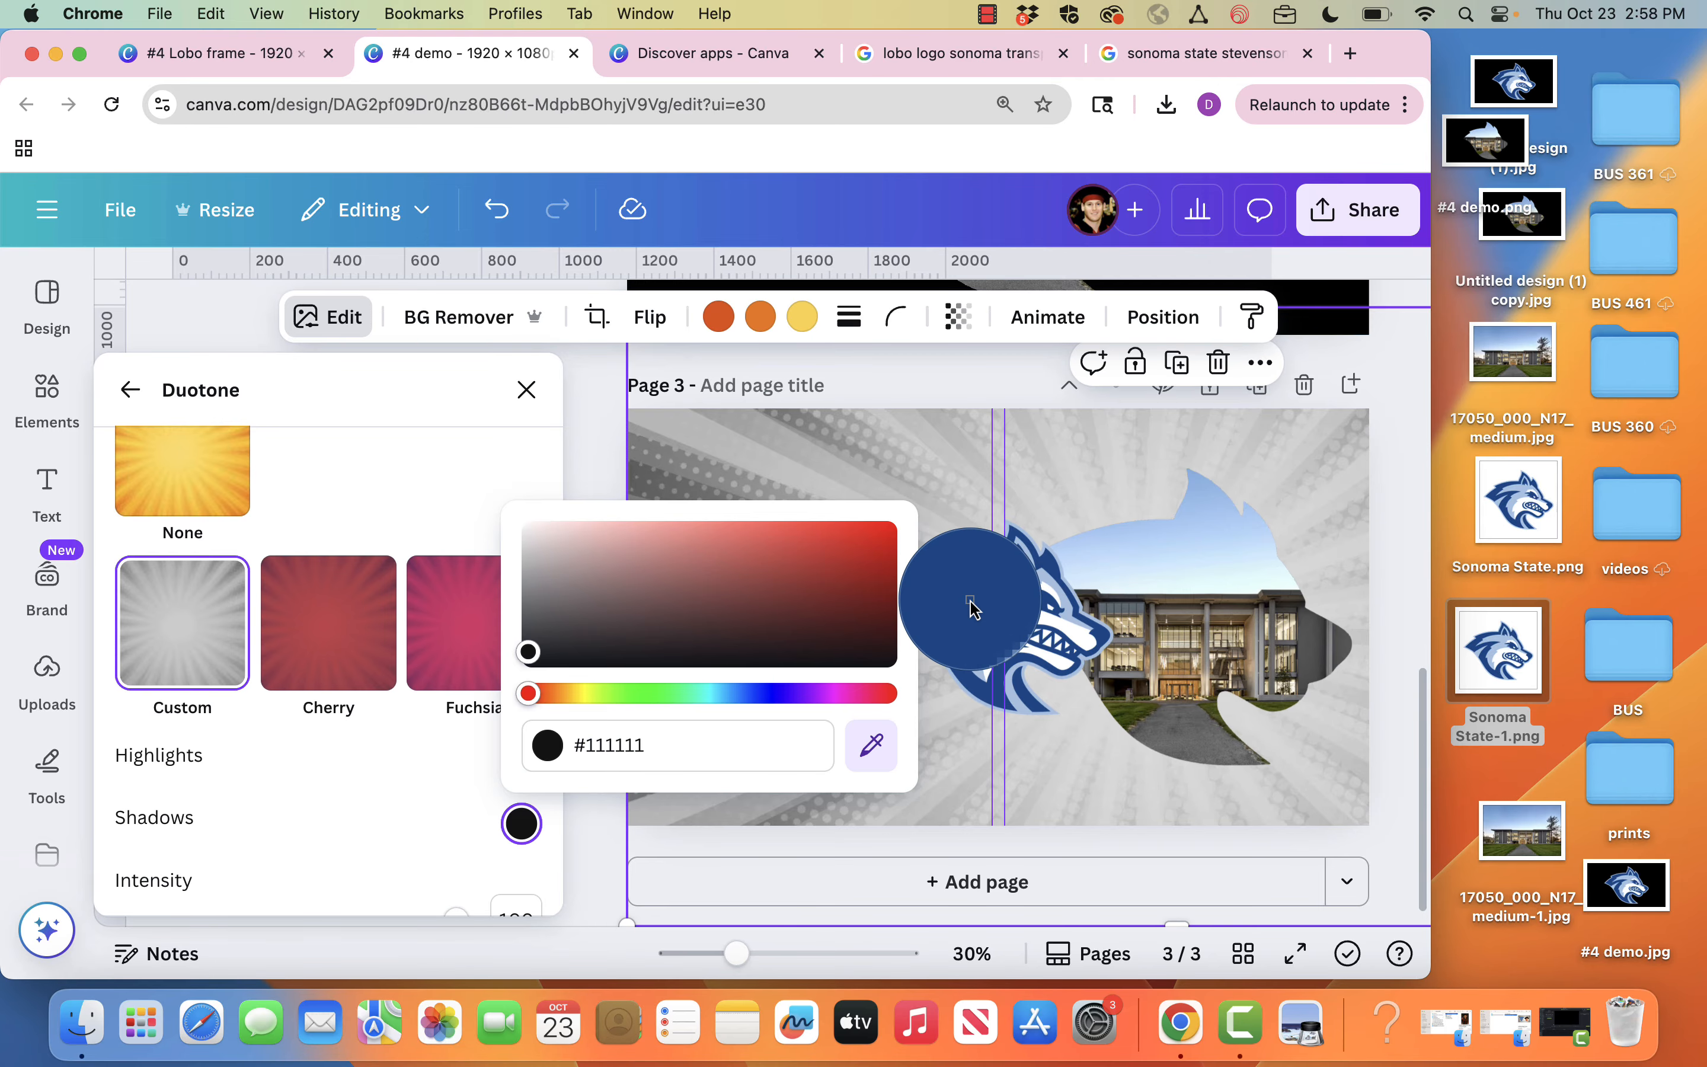
left_click(969, 600)
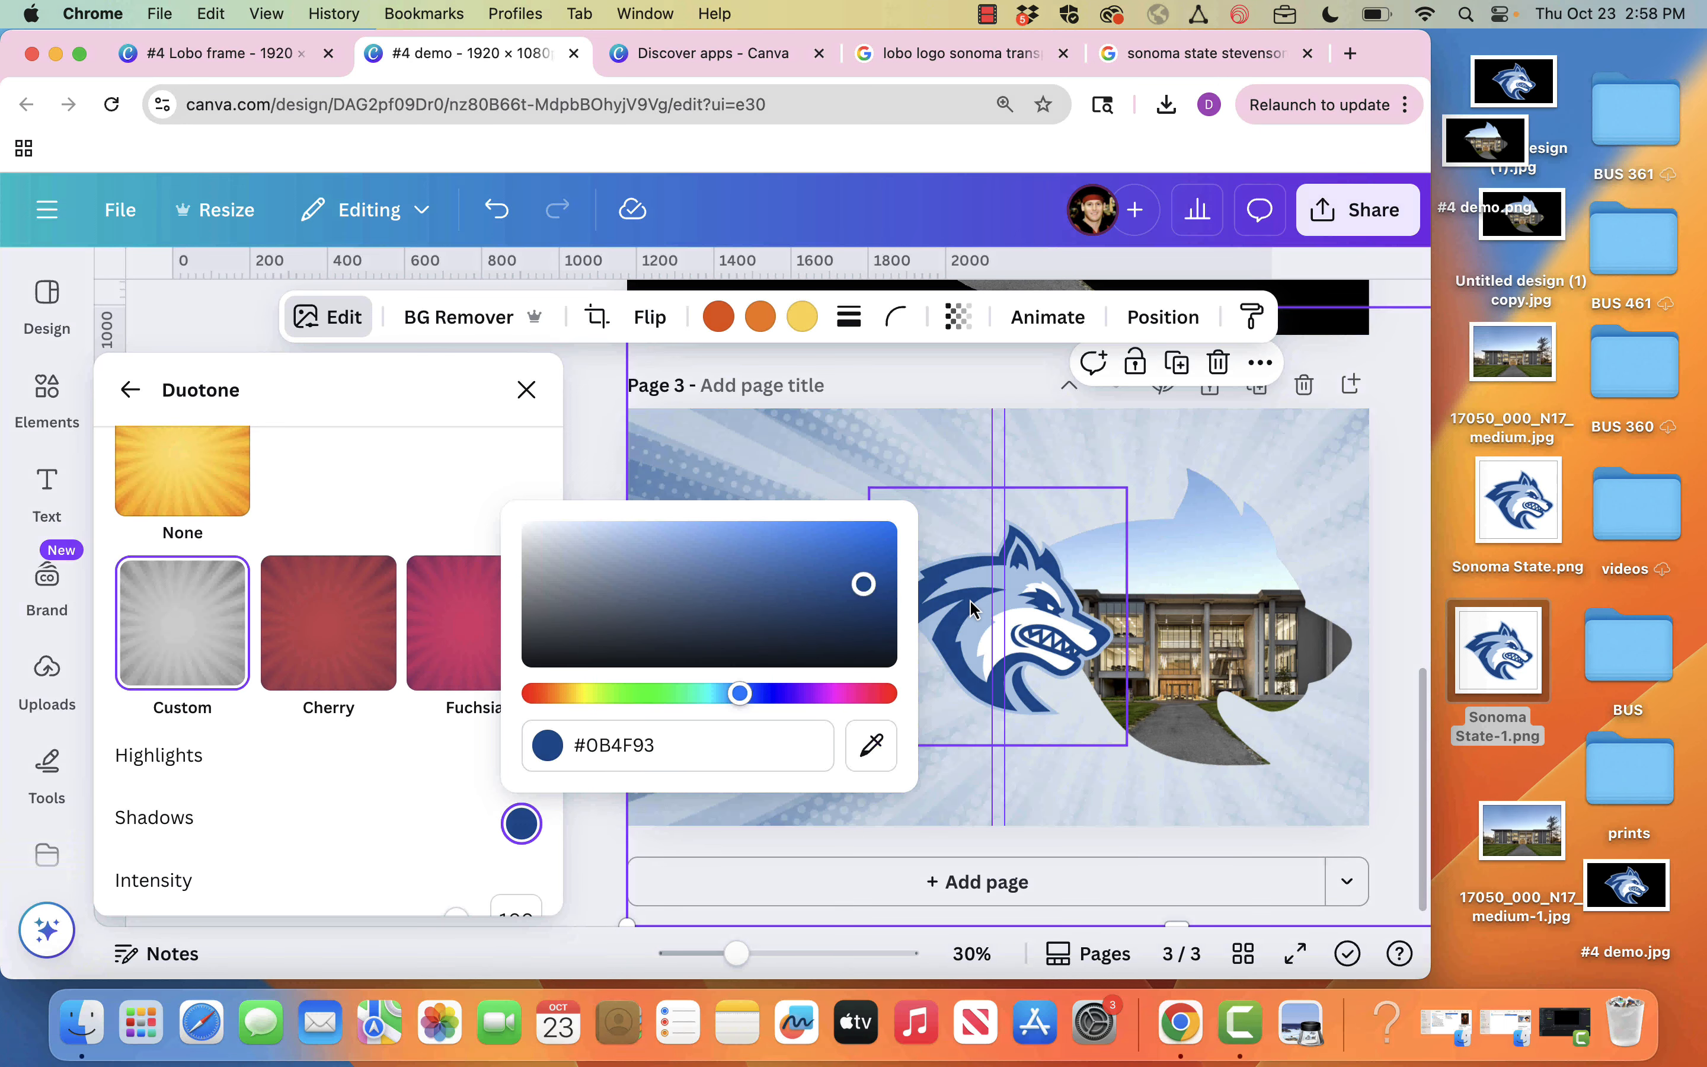
Step: Delete the wolf logo from page 3
left_click(594, 453)
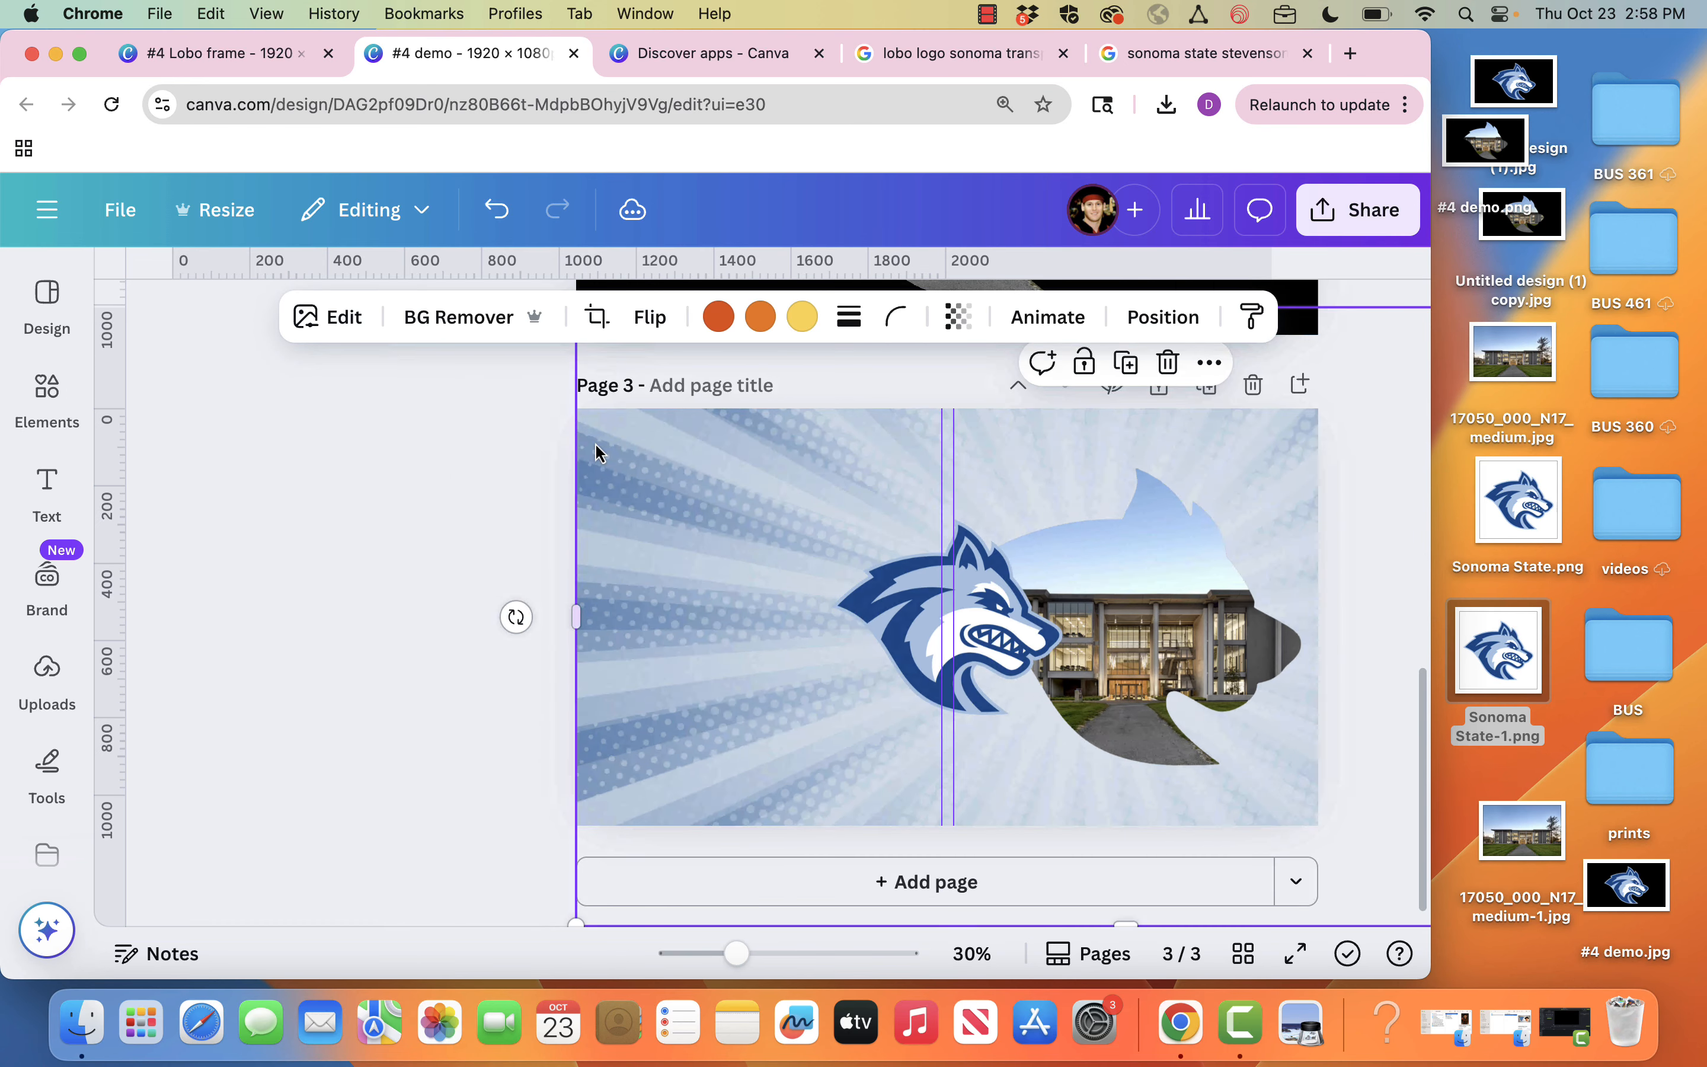
left_click(718, 616)
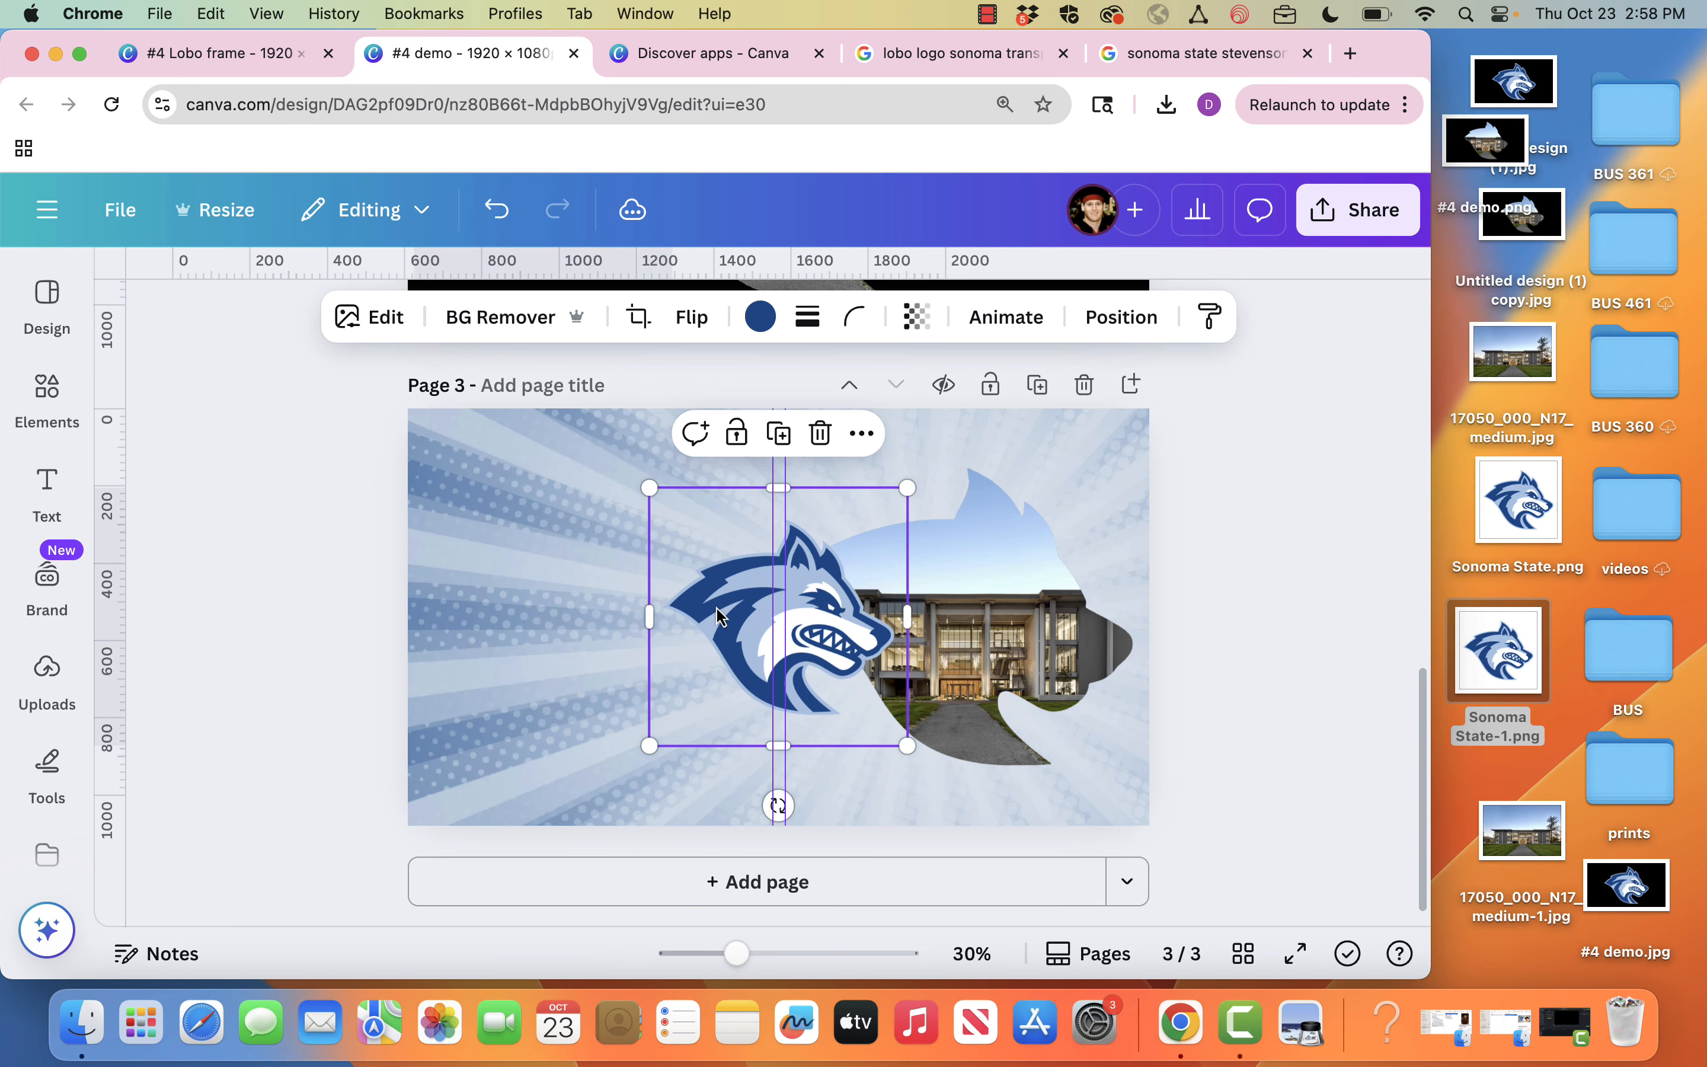
key("Delete")
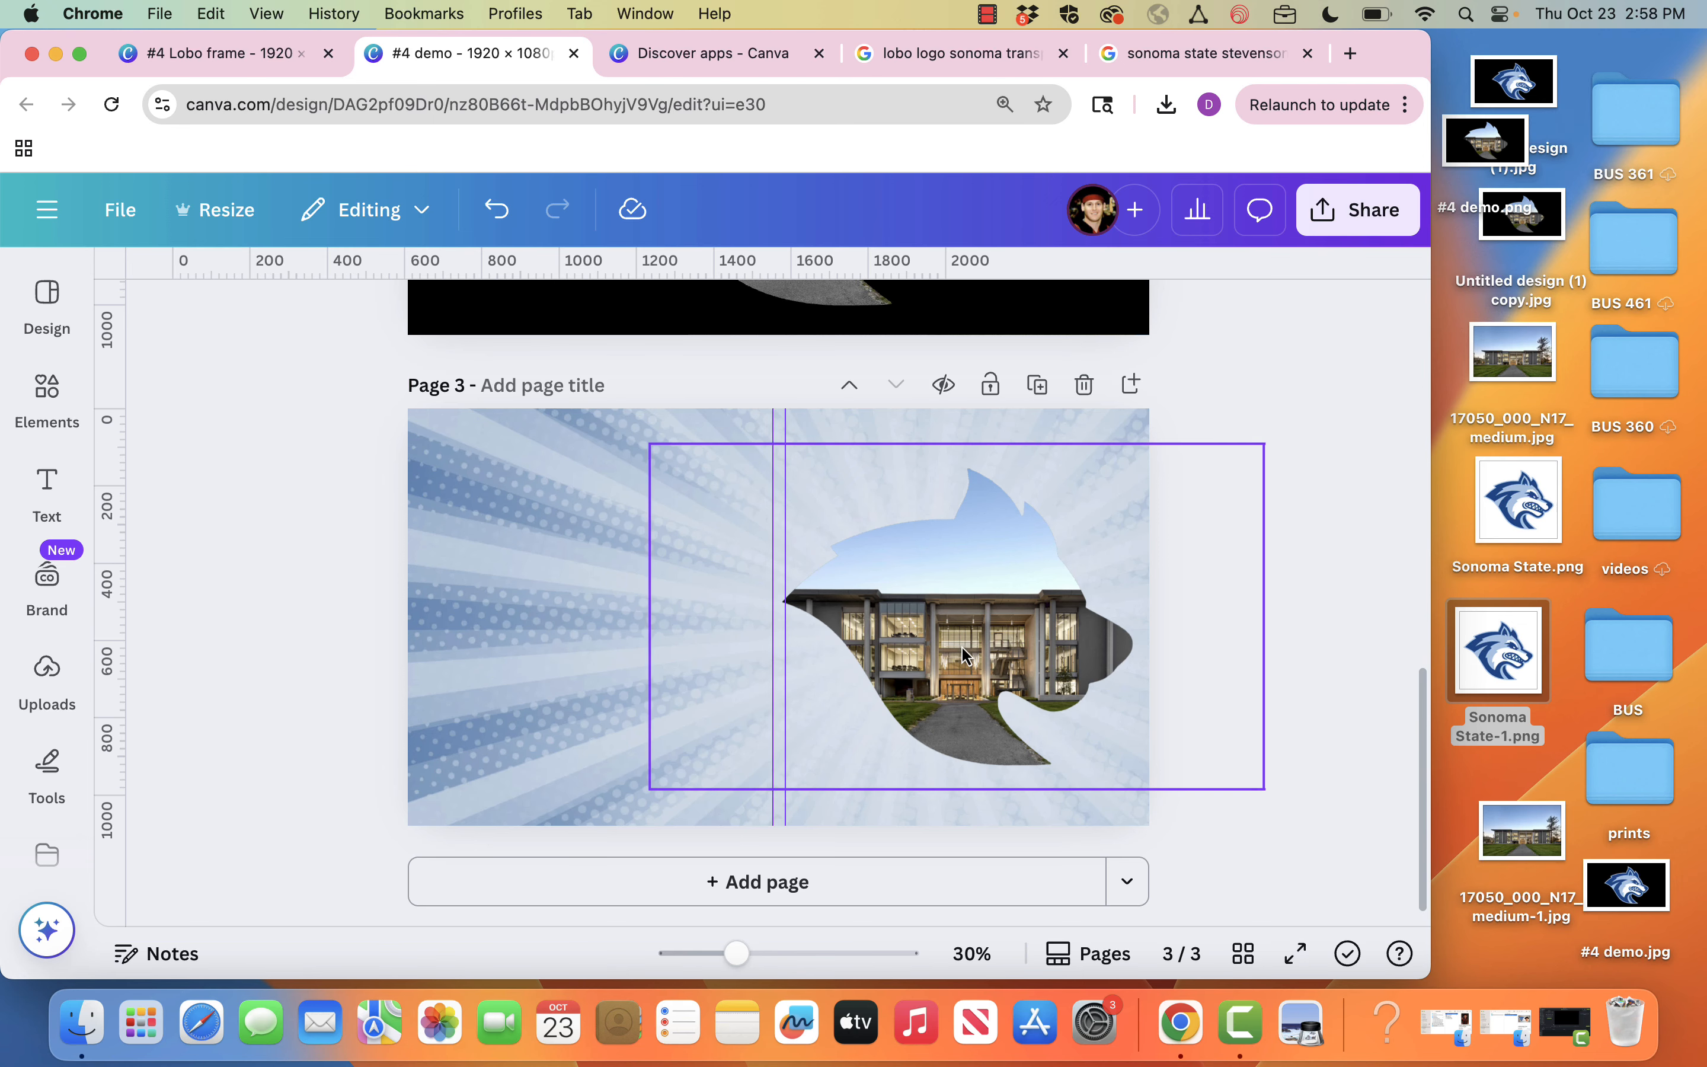
Step: Adjust the starburst background's texture by setting both Sharpness and Clarity to 100
left_click(549, 578)
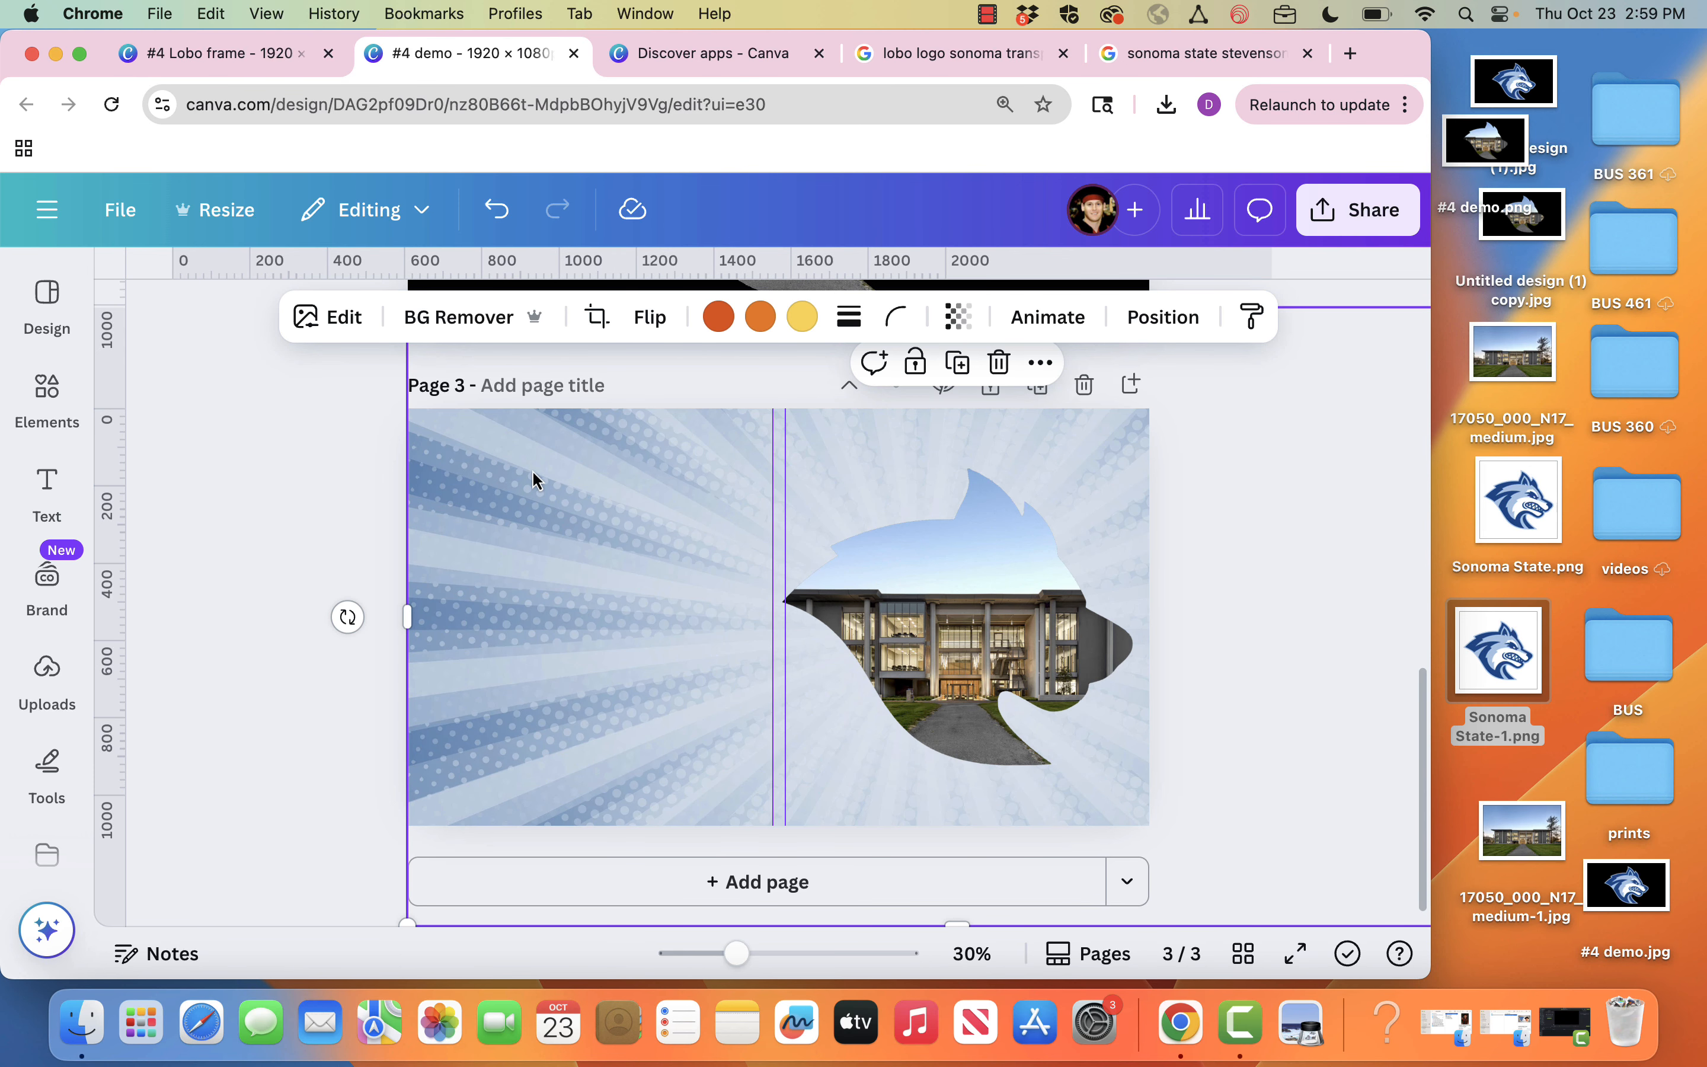
left_click(346, 330)
scroll(233, 705, "down", 3)
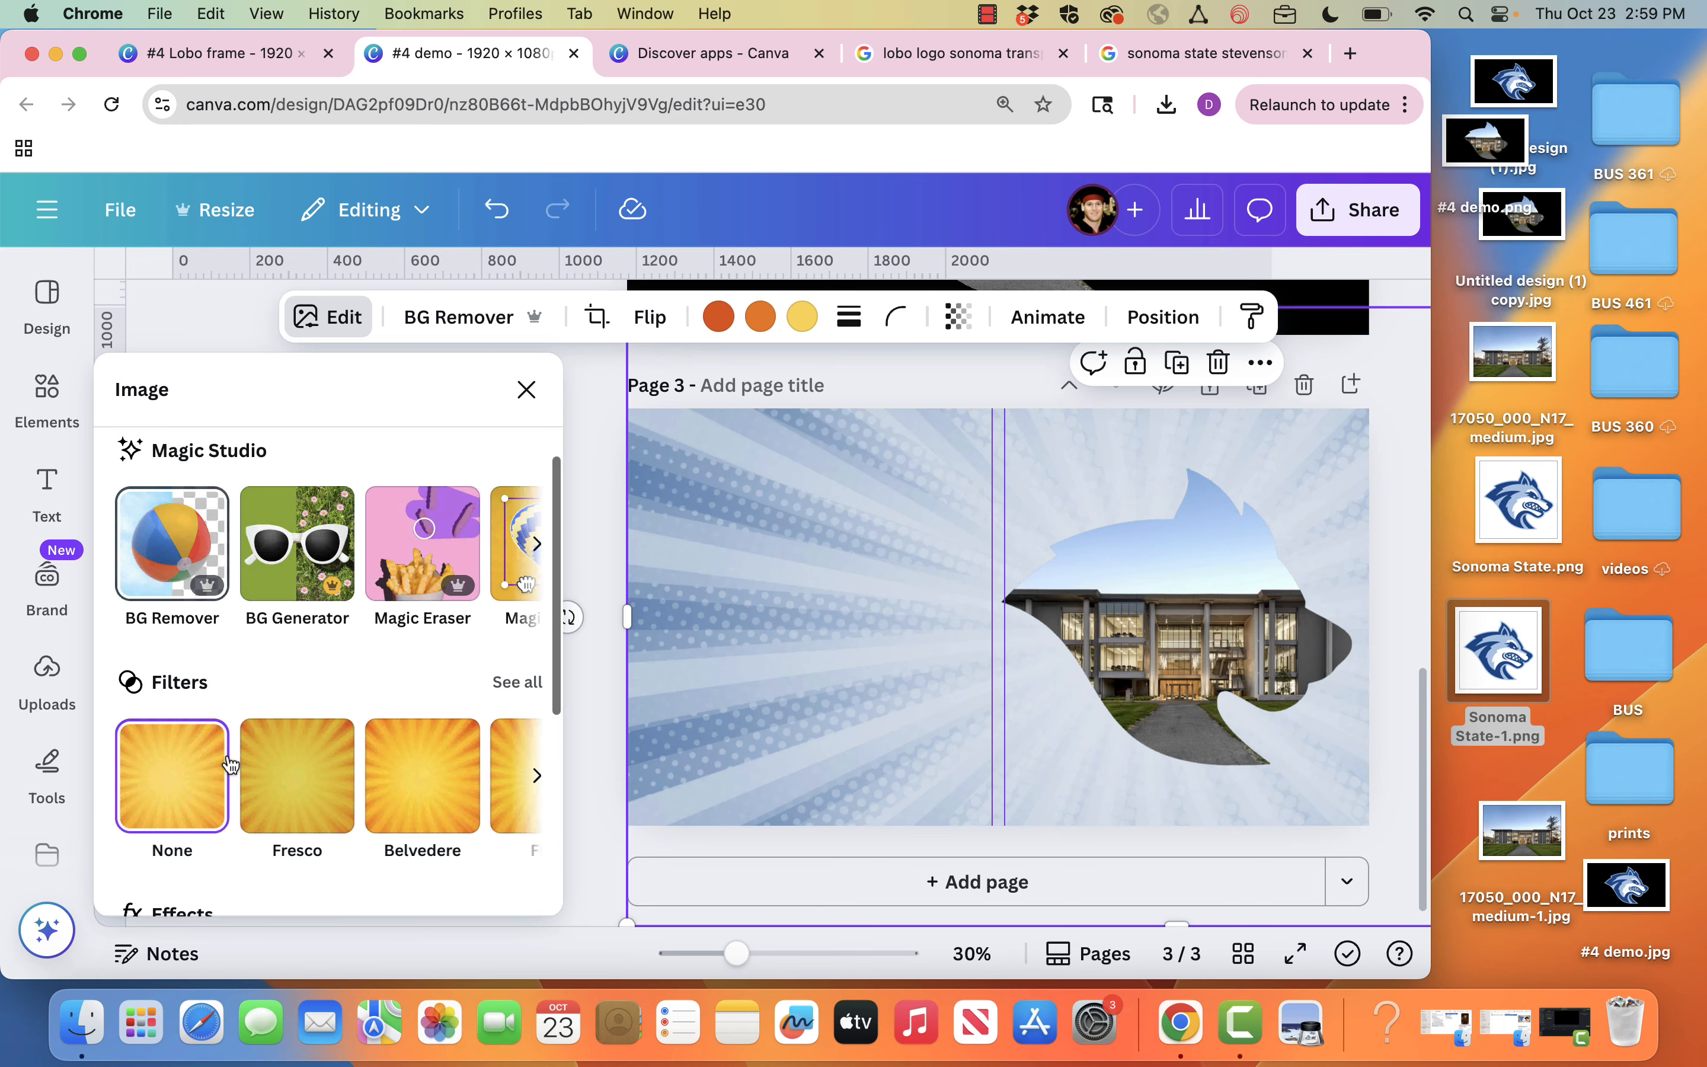
scroll(229, 759, "down", 5)
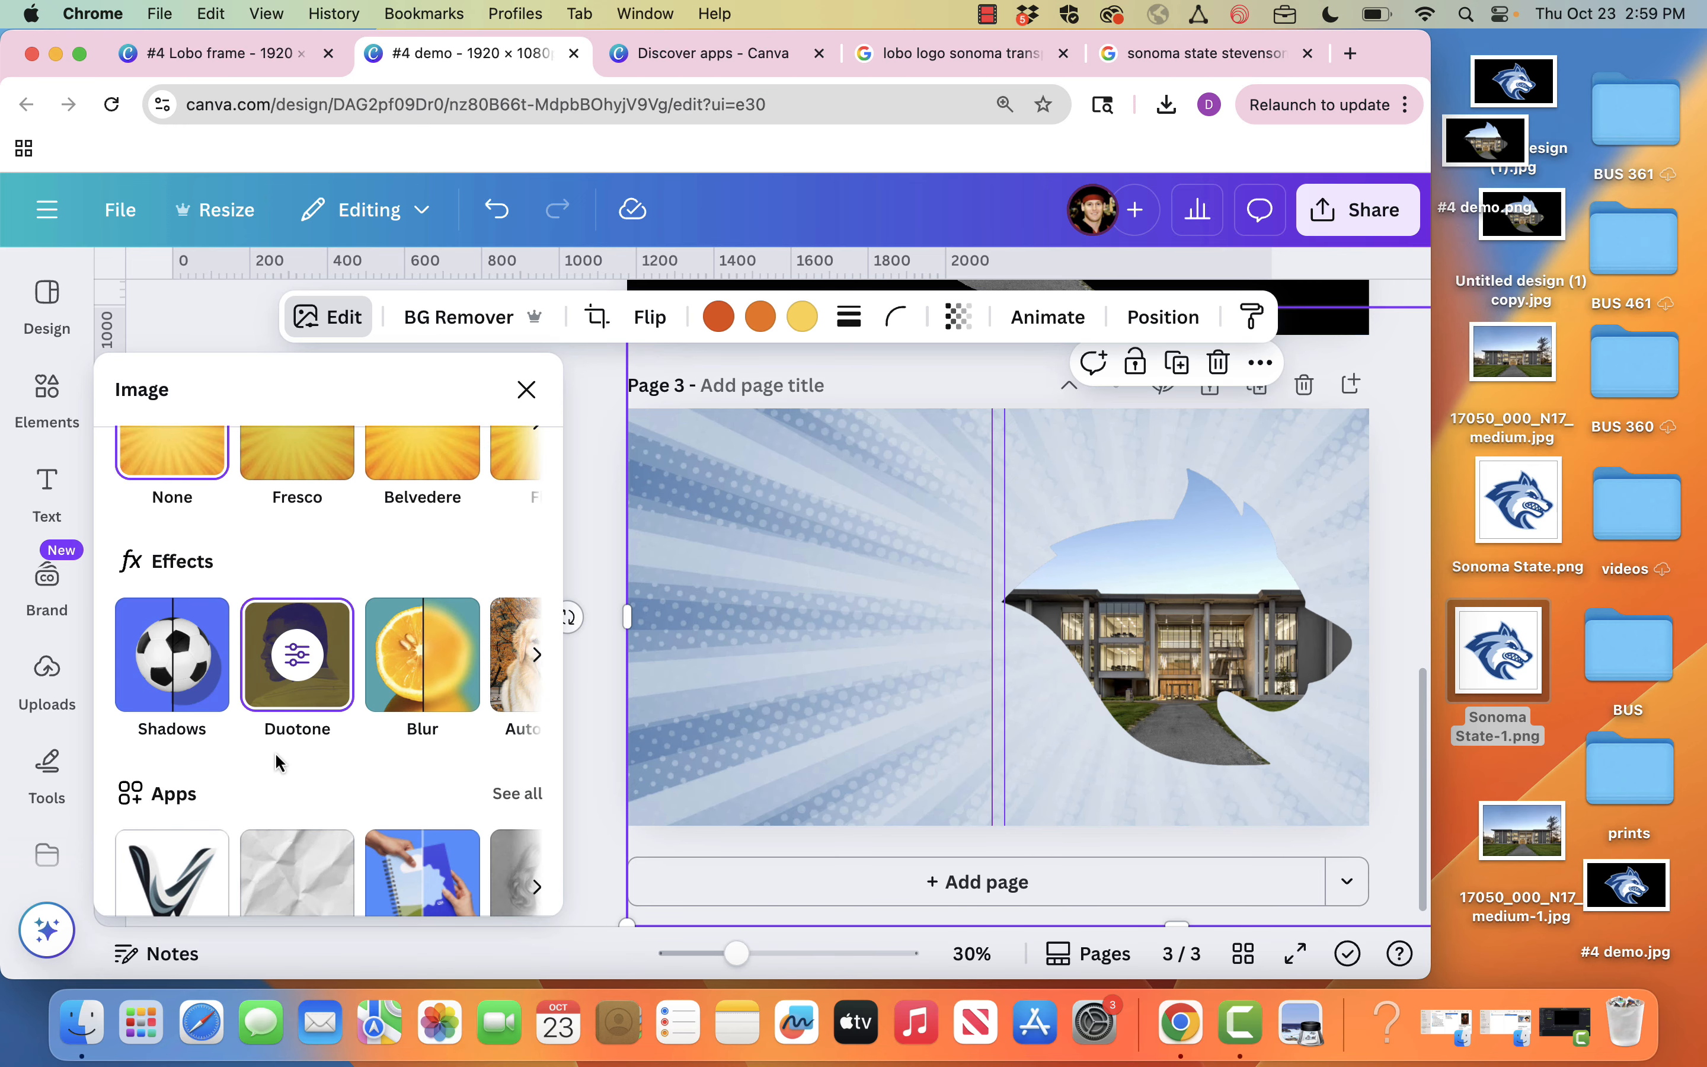
scroll(279, 763, "up", 5)
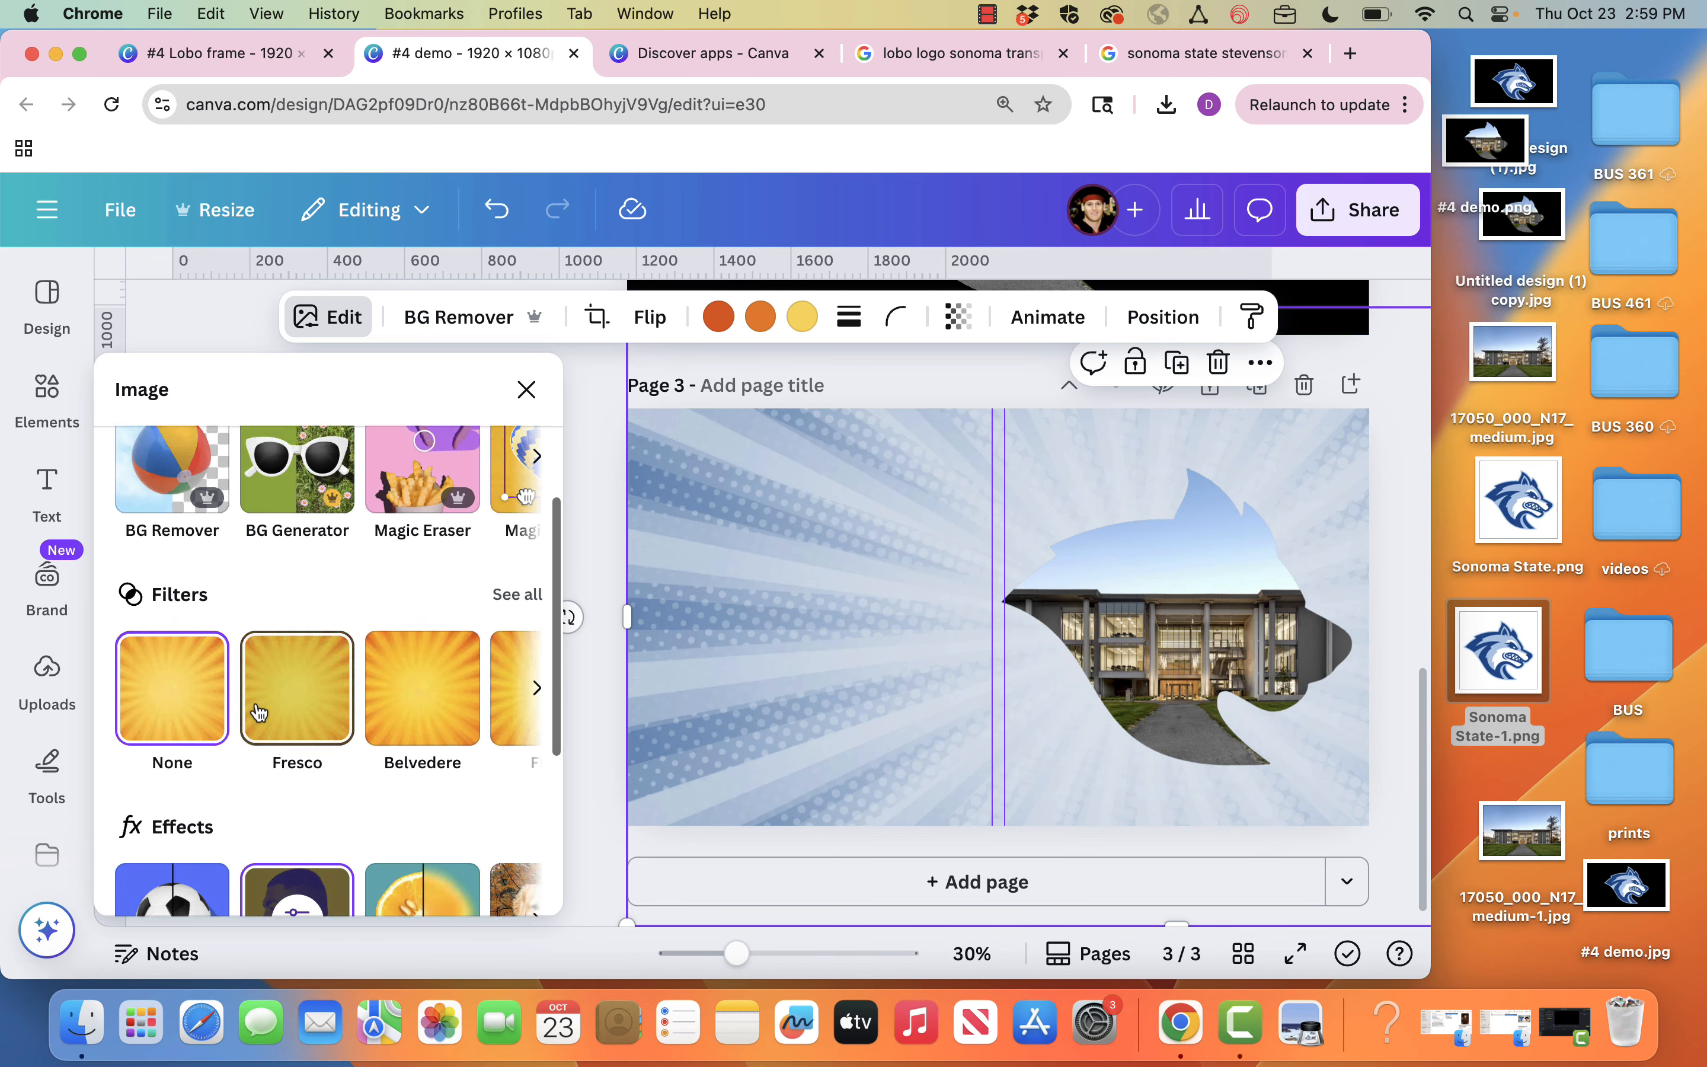
left_click(190, 515)
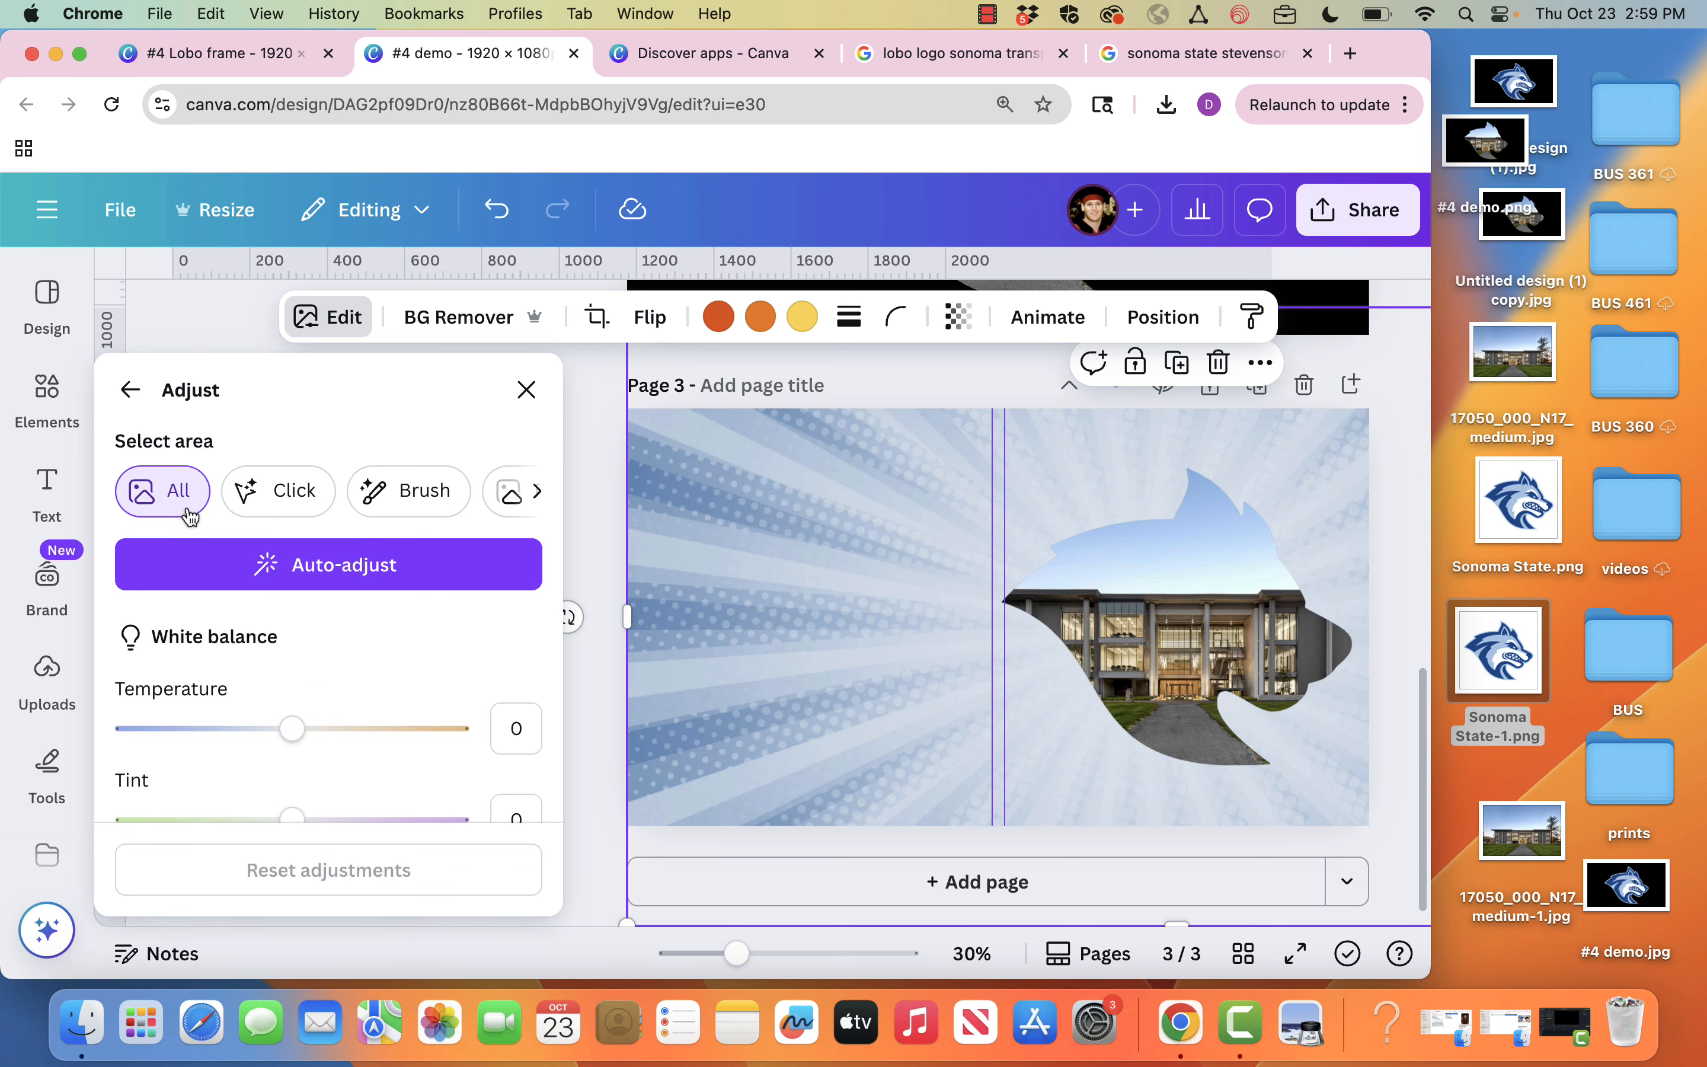
scroll(230, 678, "down", 10)
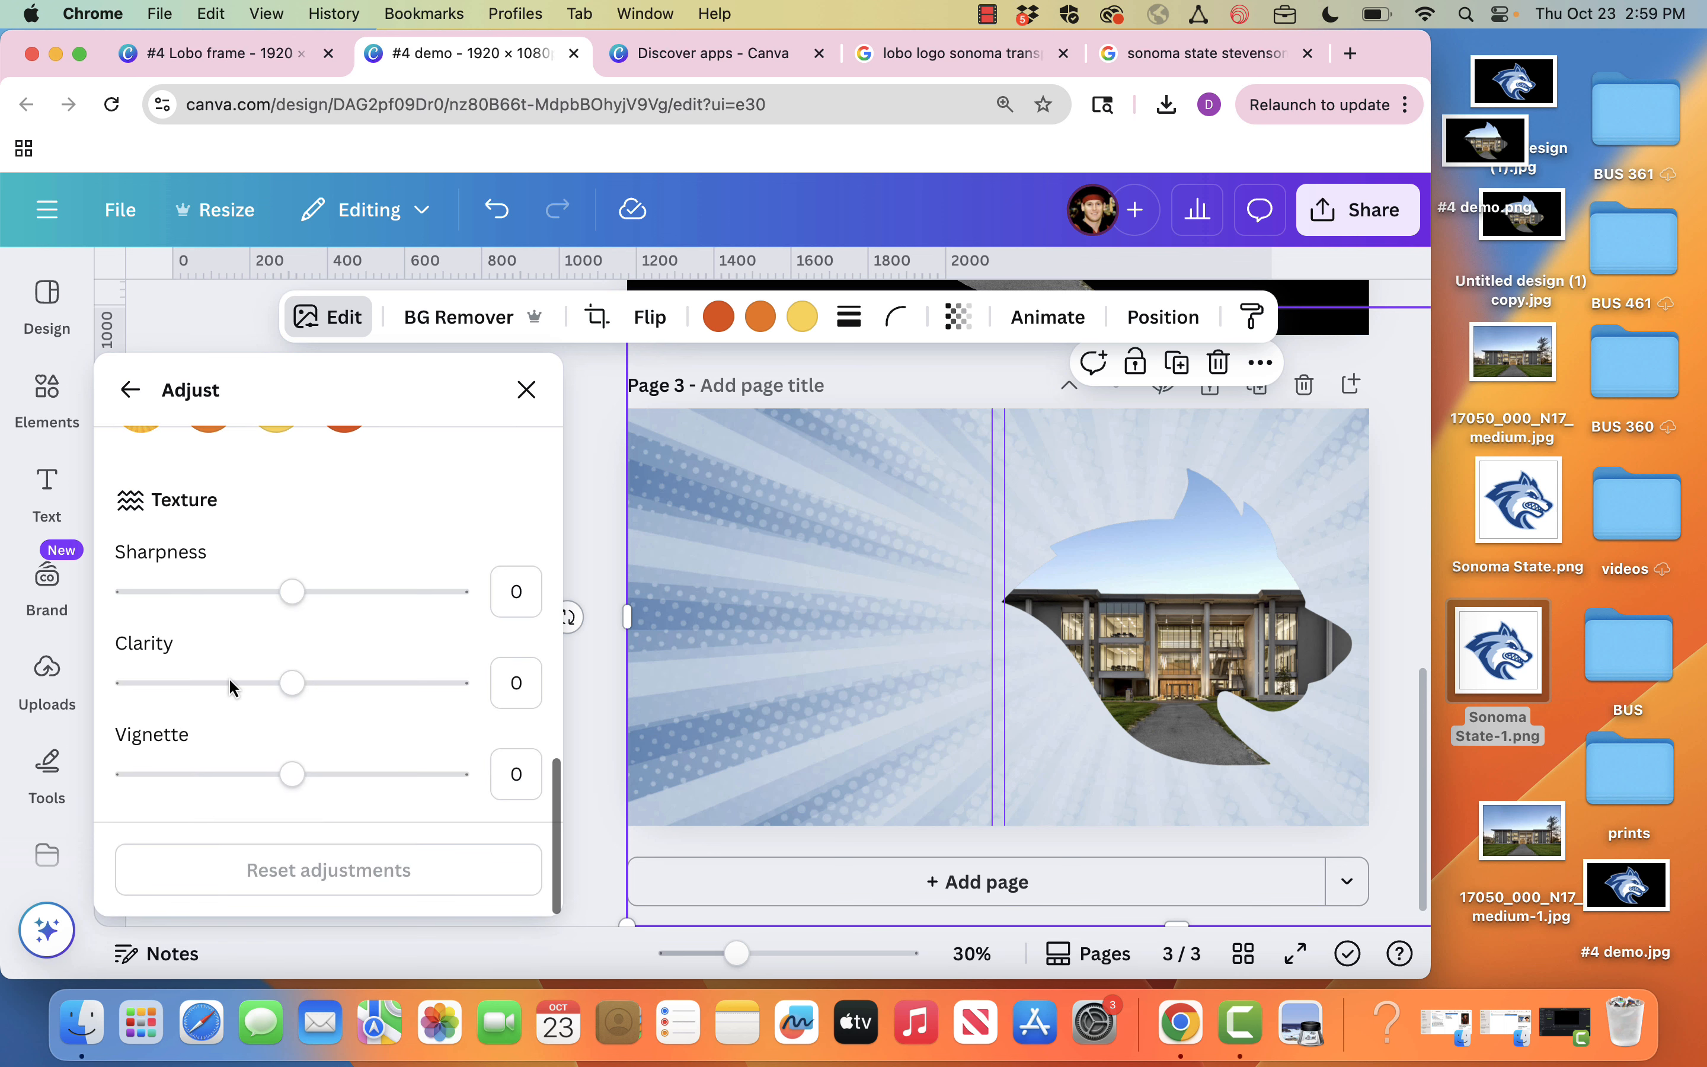
left_click_drag(292, 592, 522, 596)
left_click_drag(292, 682, 457, 682)
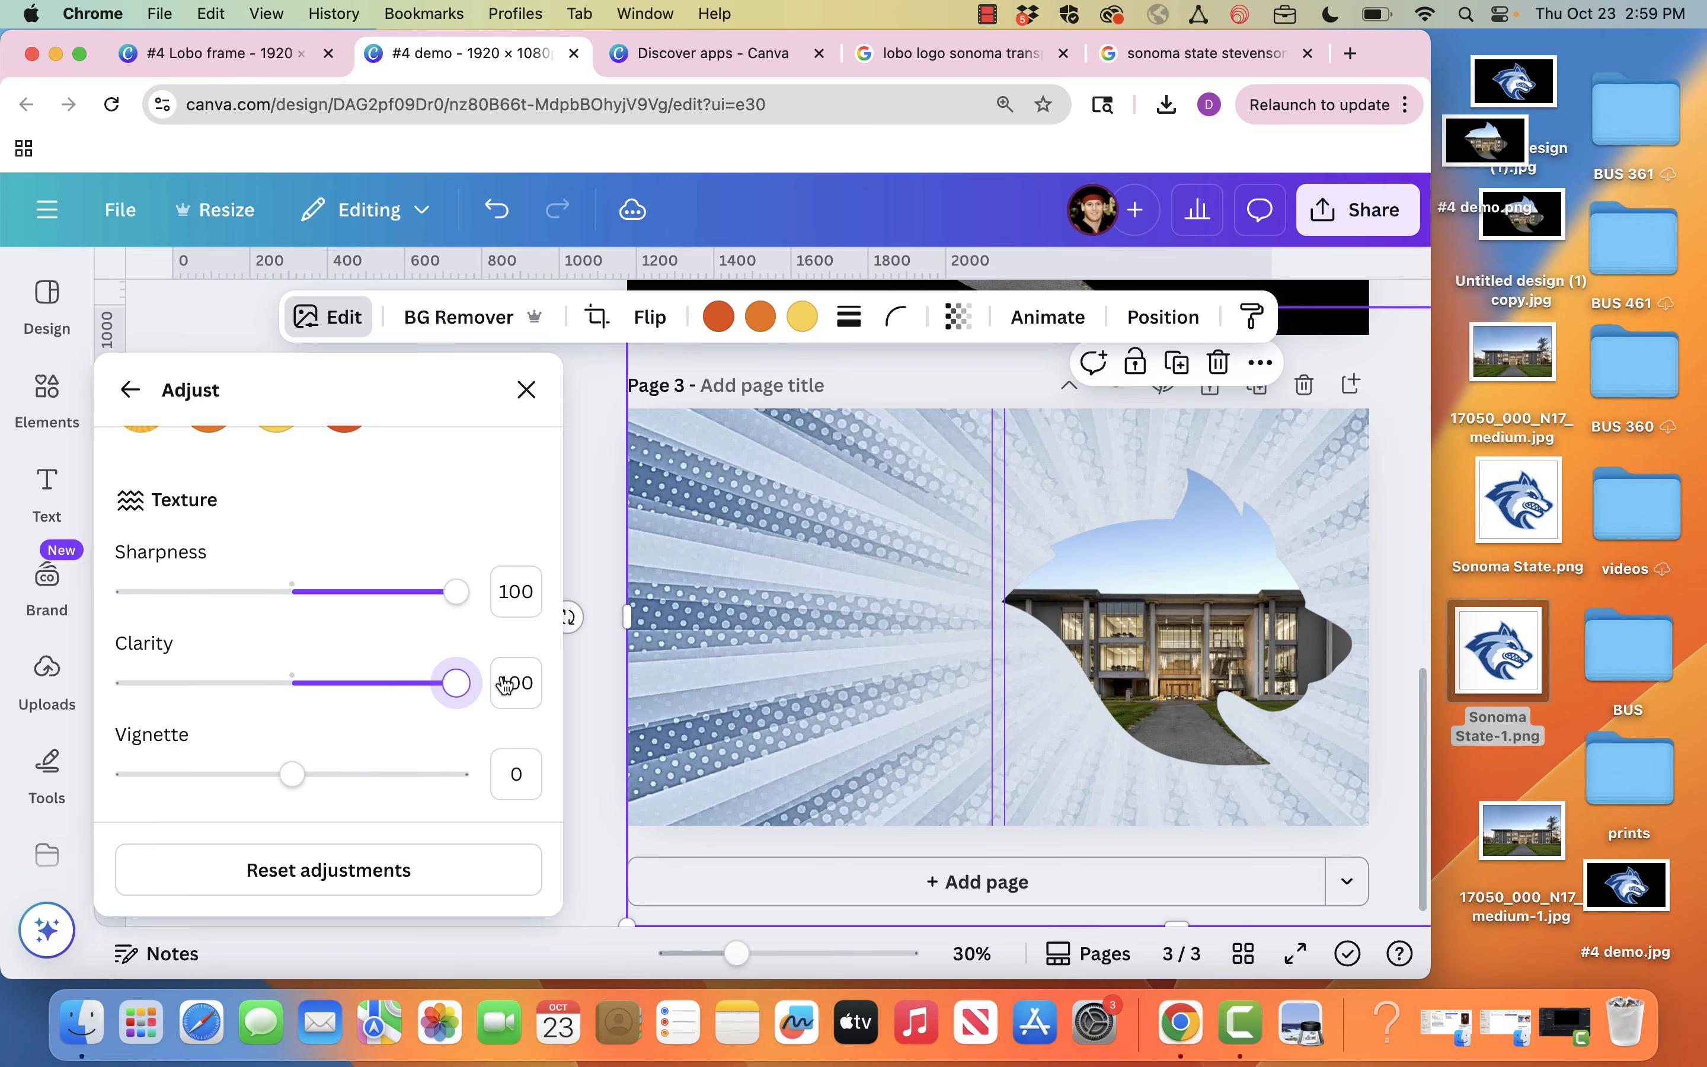
Step: Set the starburst background's Vibrance to 100 and Saturation to 9
scroll(400, 508, "up", 7)
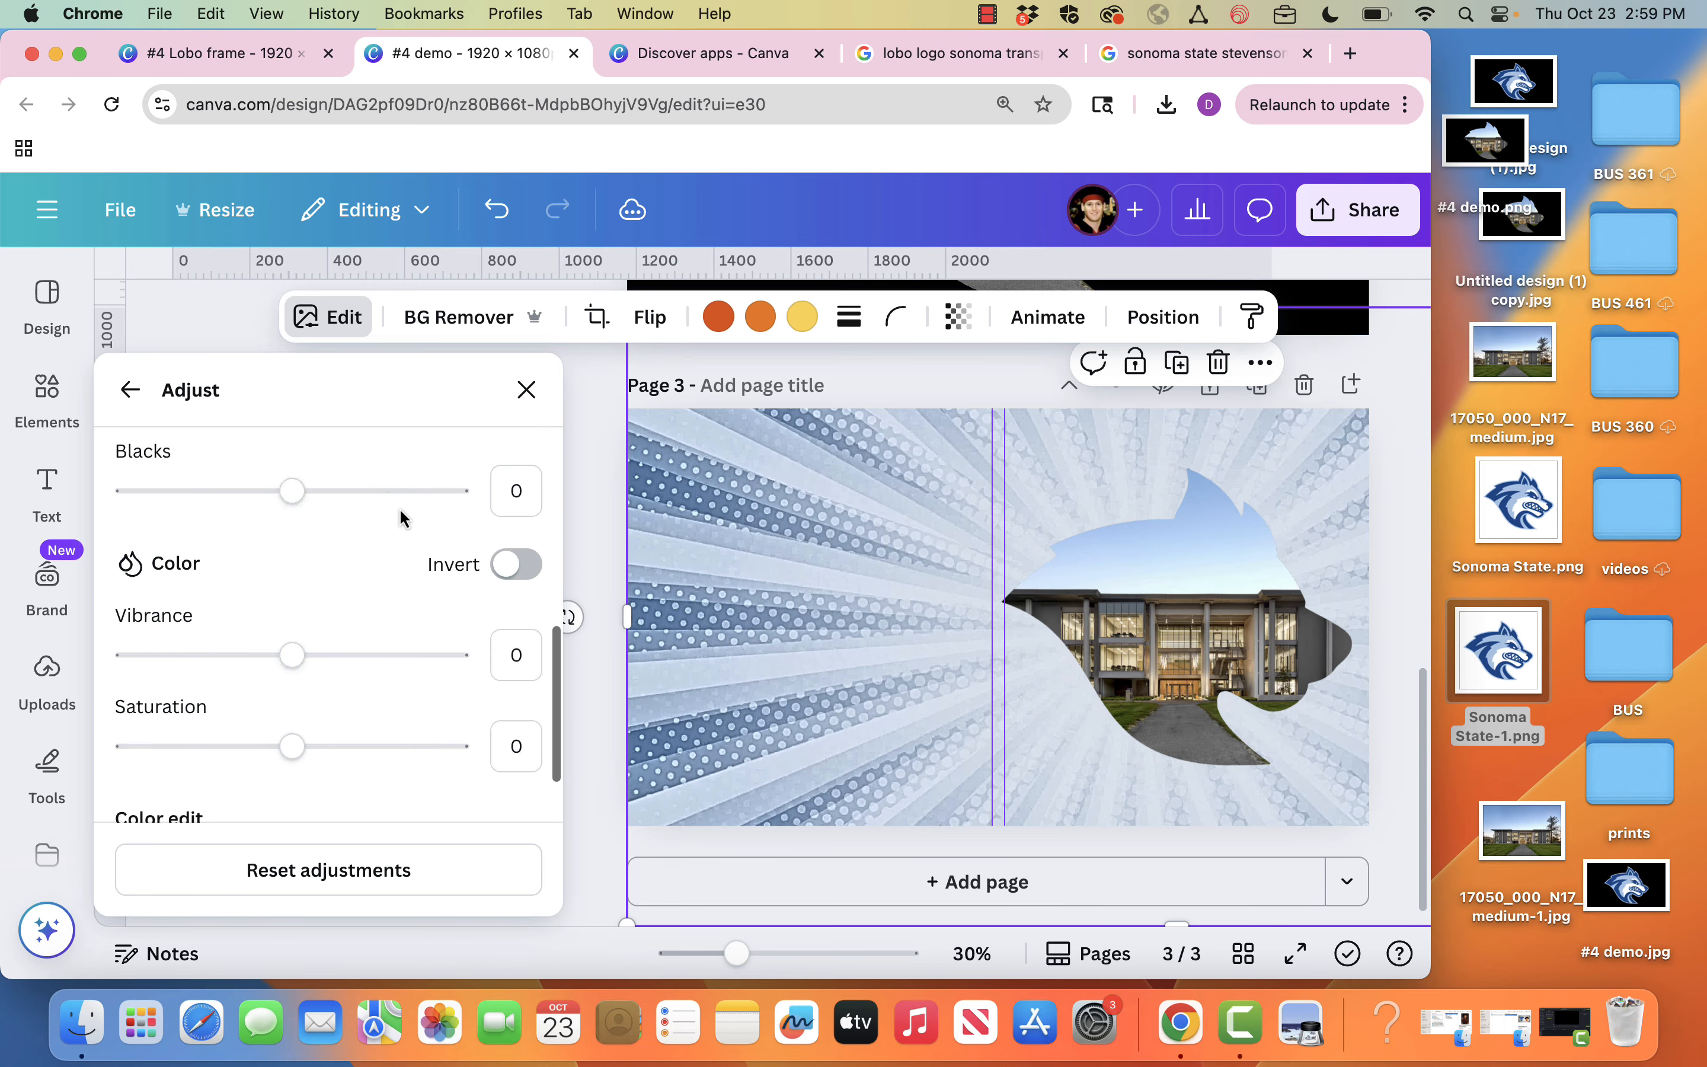
left_click_drag(292, 670, 567, 683)
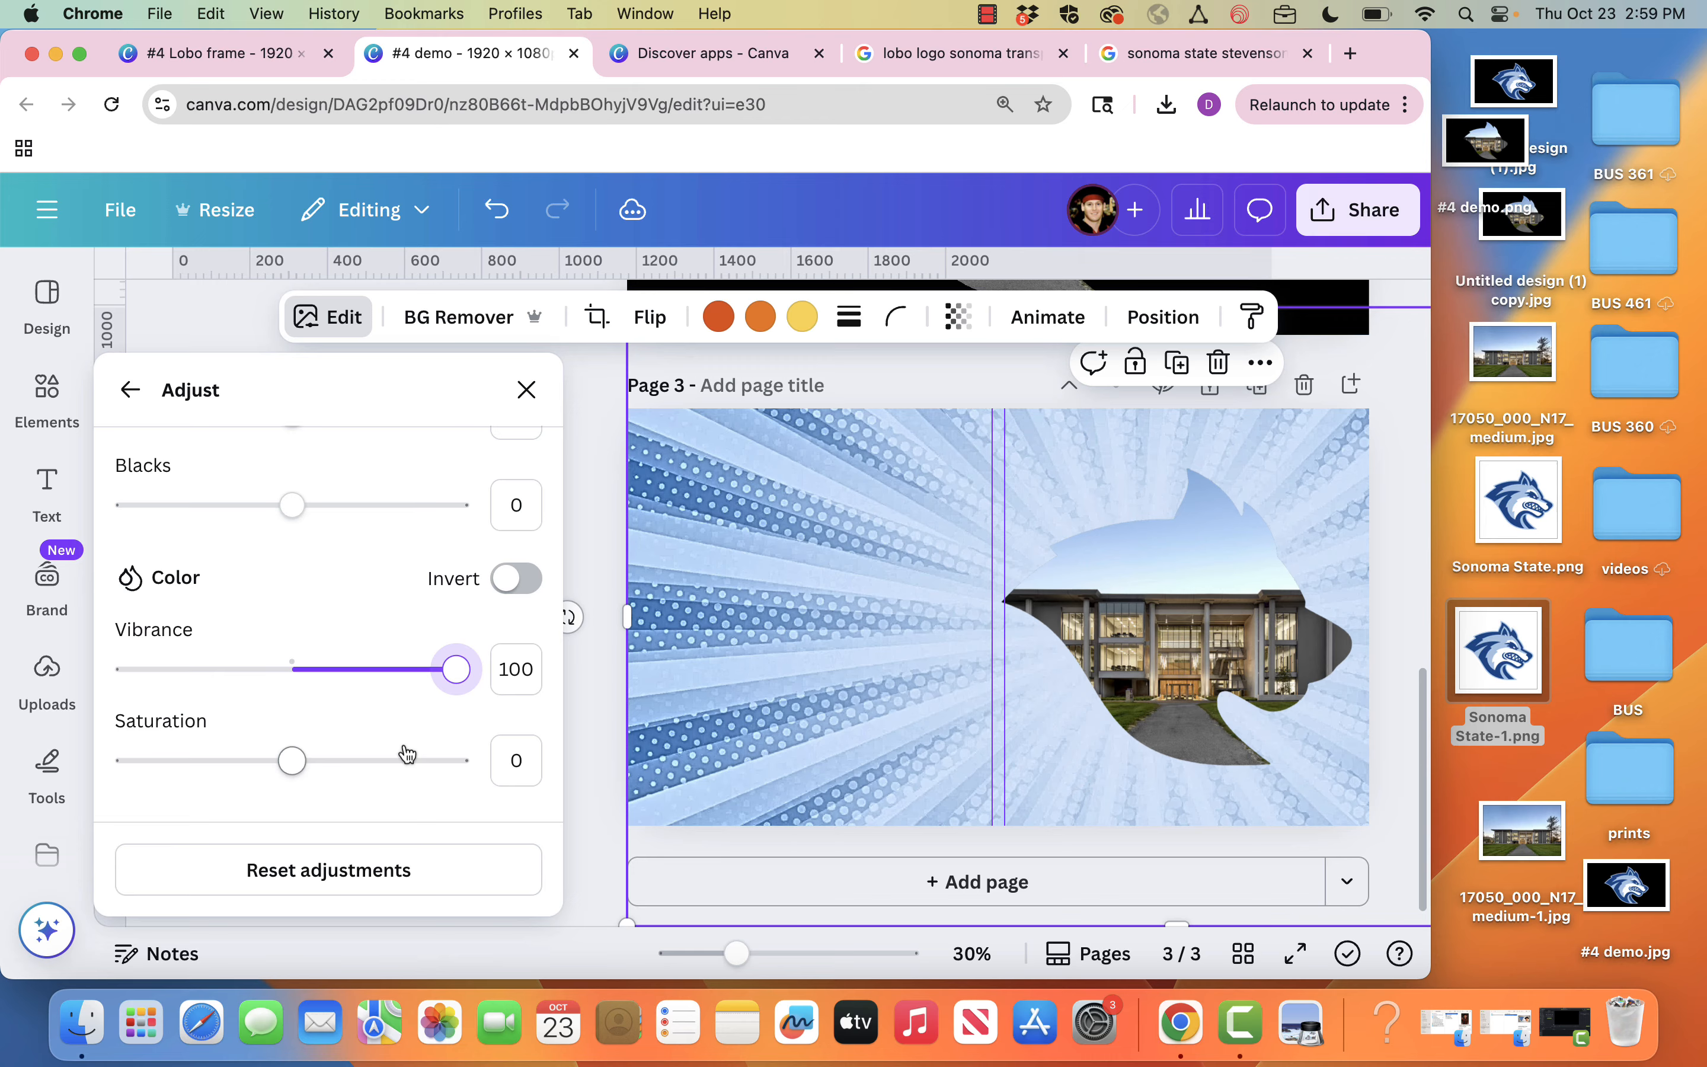
mouse_move(308, 770)
left_mouse_down()
mouse_move(489, 800)
mouse_move(432, 768)
mouse_move(311, 768)
left_mouse_up()
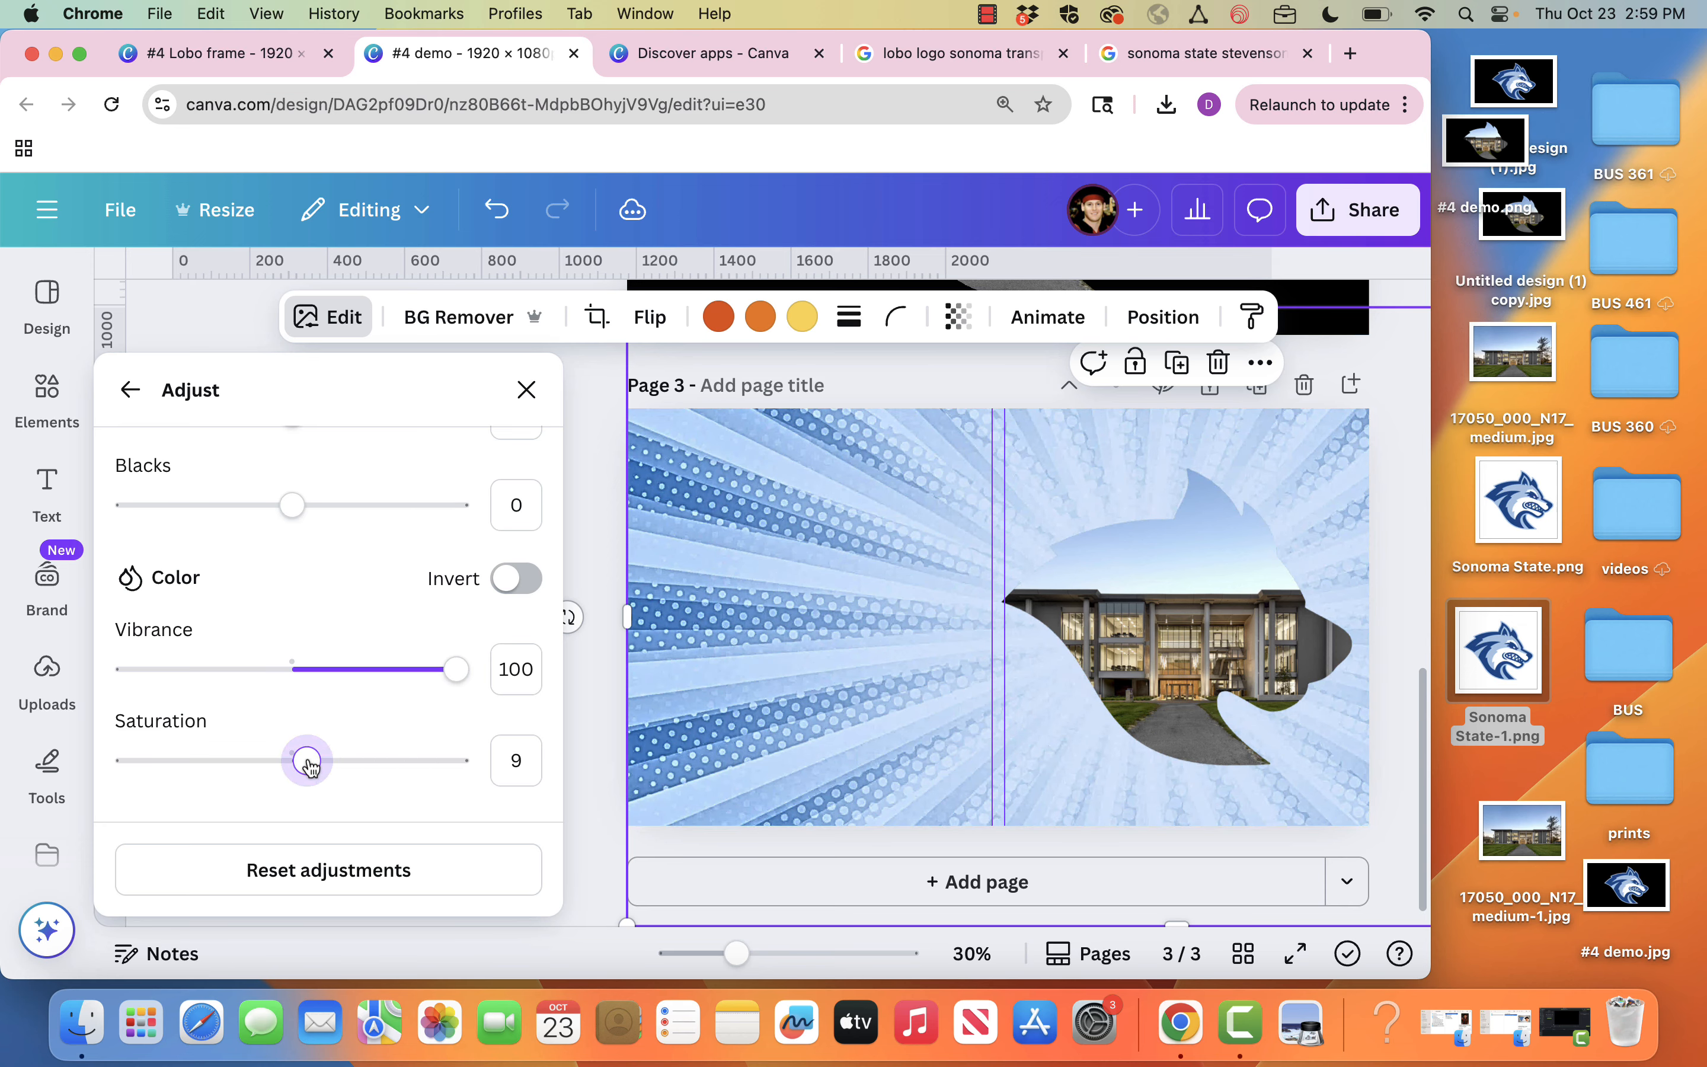
Step: Set the starburst background's Contrast to 29
scroll(312, 577, "up", 5)
scroll(312, 577, "up", 3)
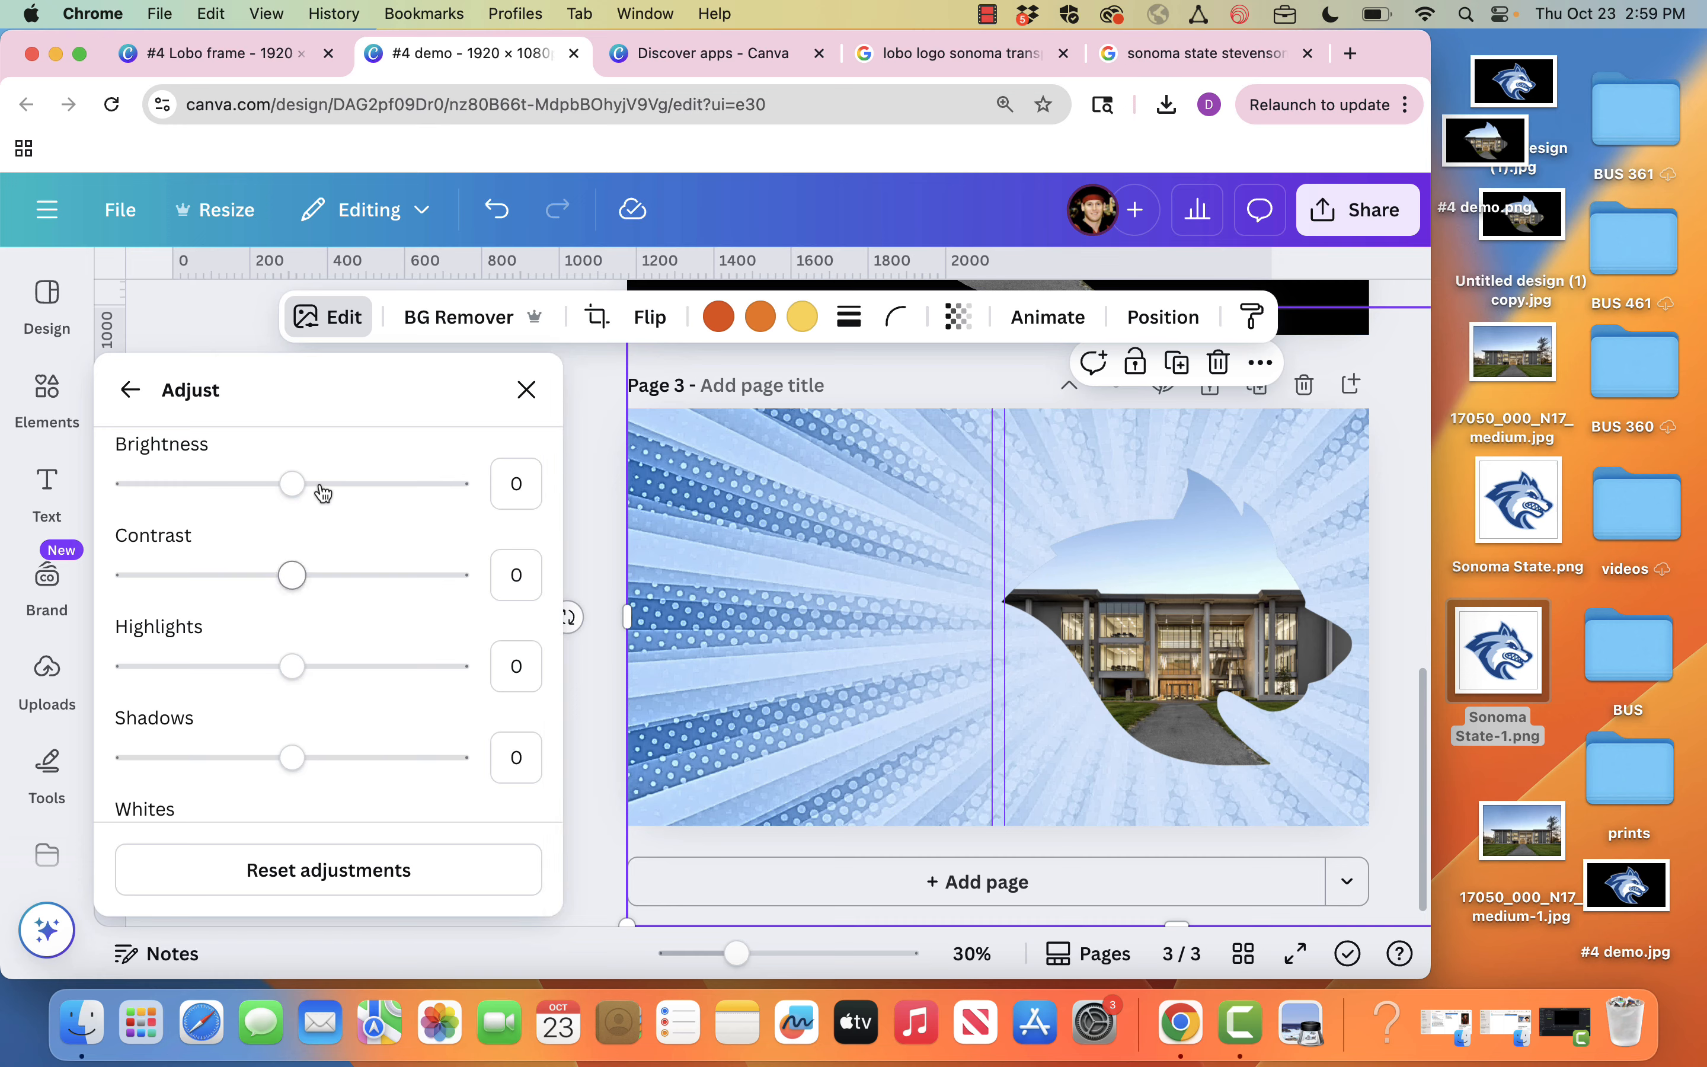
scroll(393, 527, "up", 3)
scroll(392, 527, "down", 3)
left_click_drag(295, 573, 344, 574)
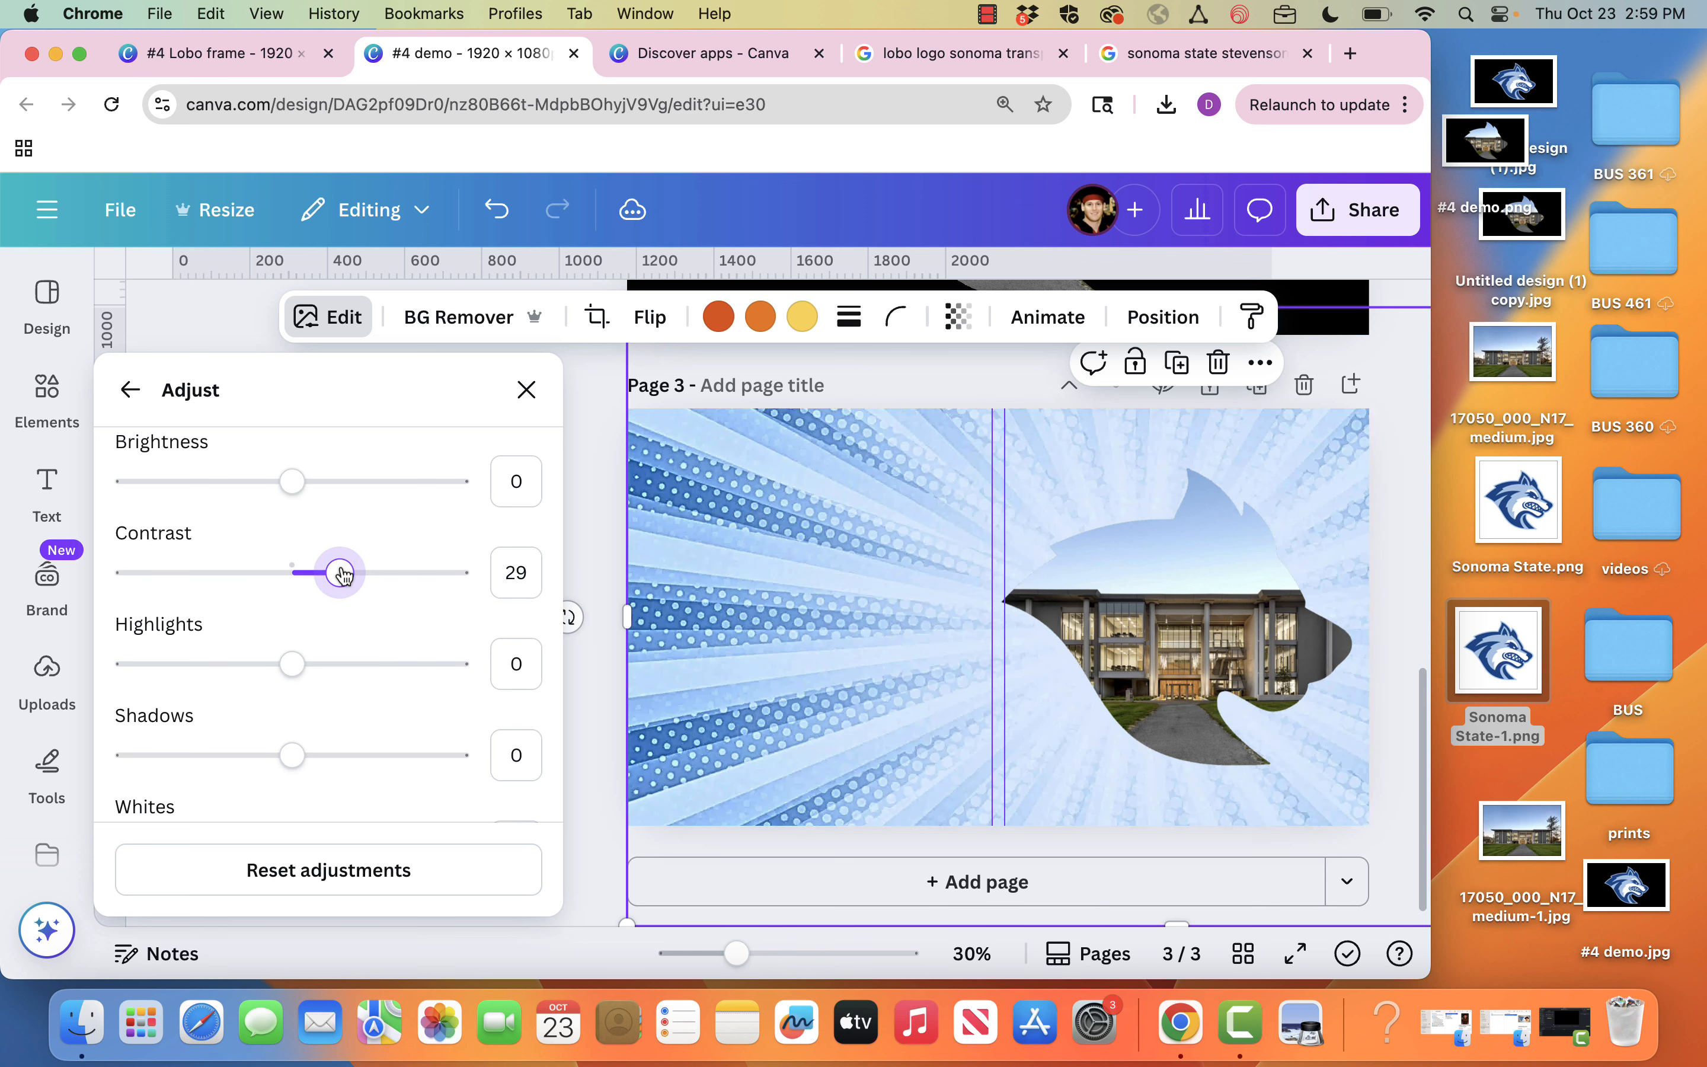
Step: Set the starburst background's Shadows to -100 and Blacks to 100
scroll(324, 599, "down", 2)
left_click_drag(293, 678, 93, 692)
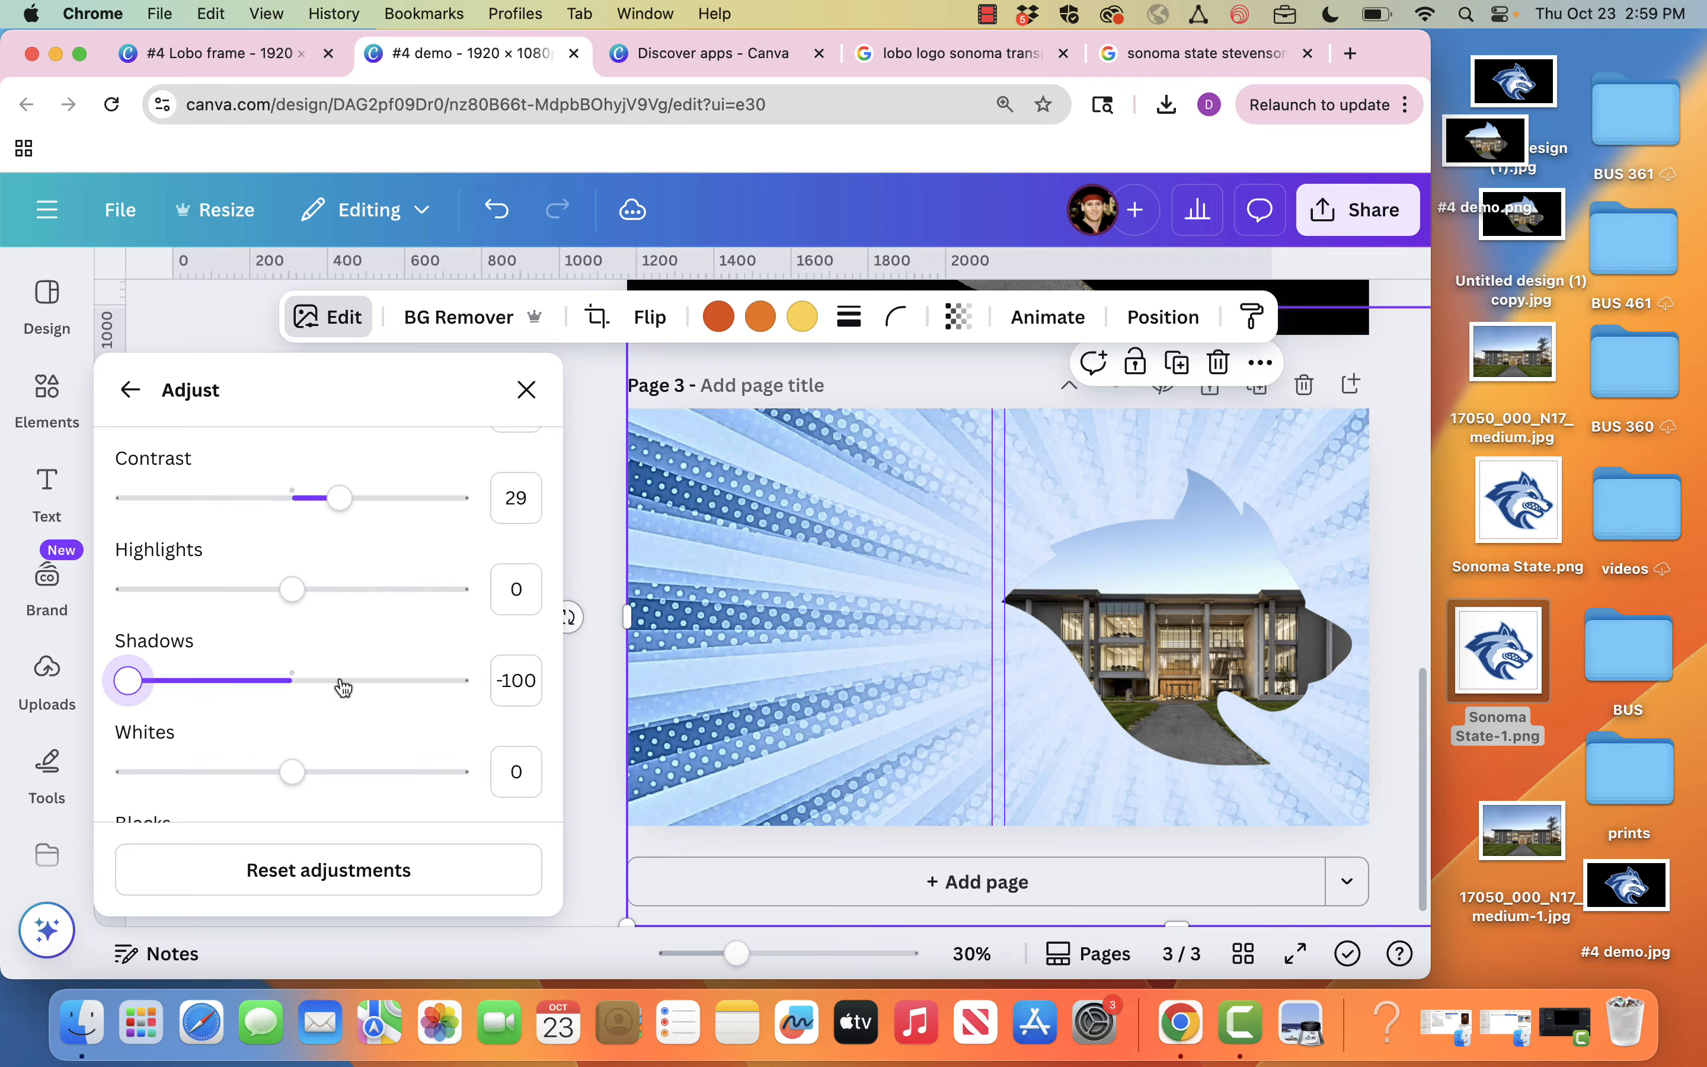
scroll(332, 706, "down", 2)
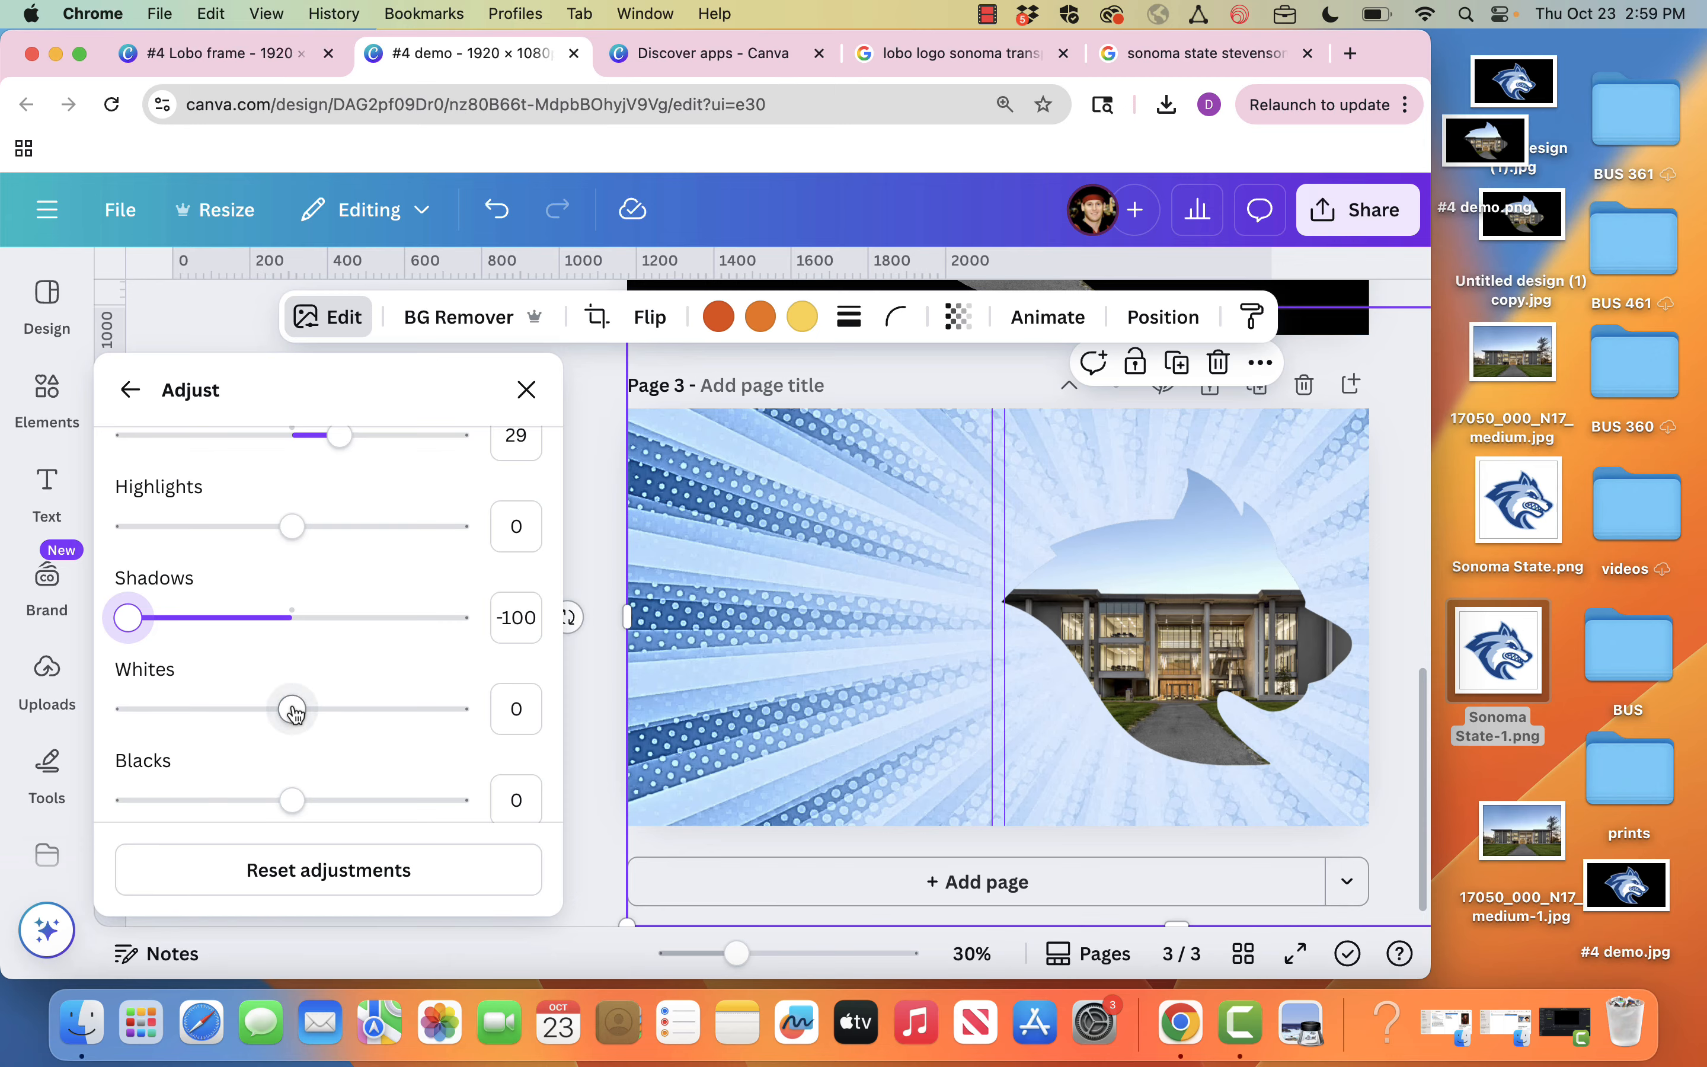
left_click_drag(293, 800, 465, 808)
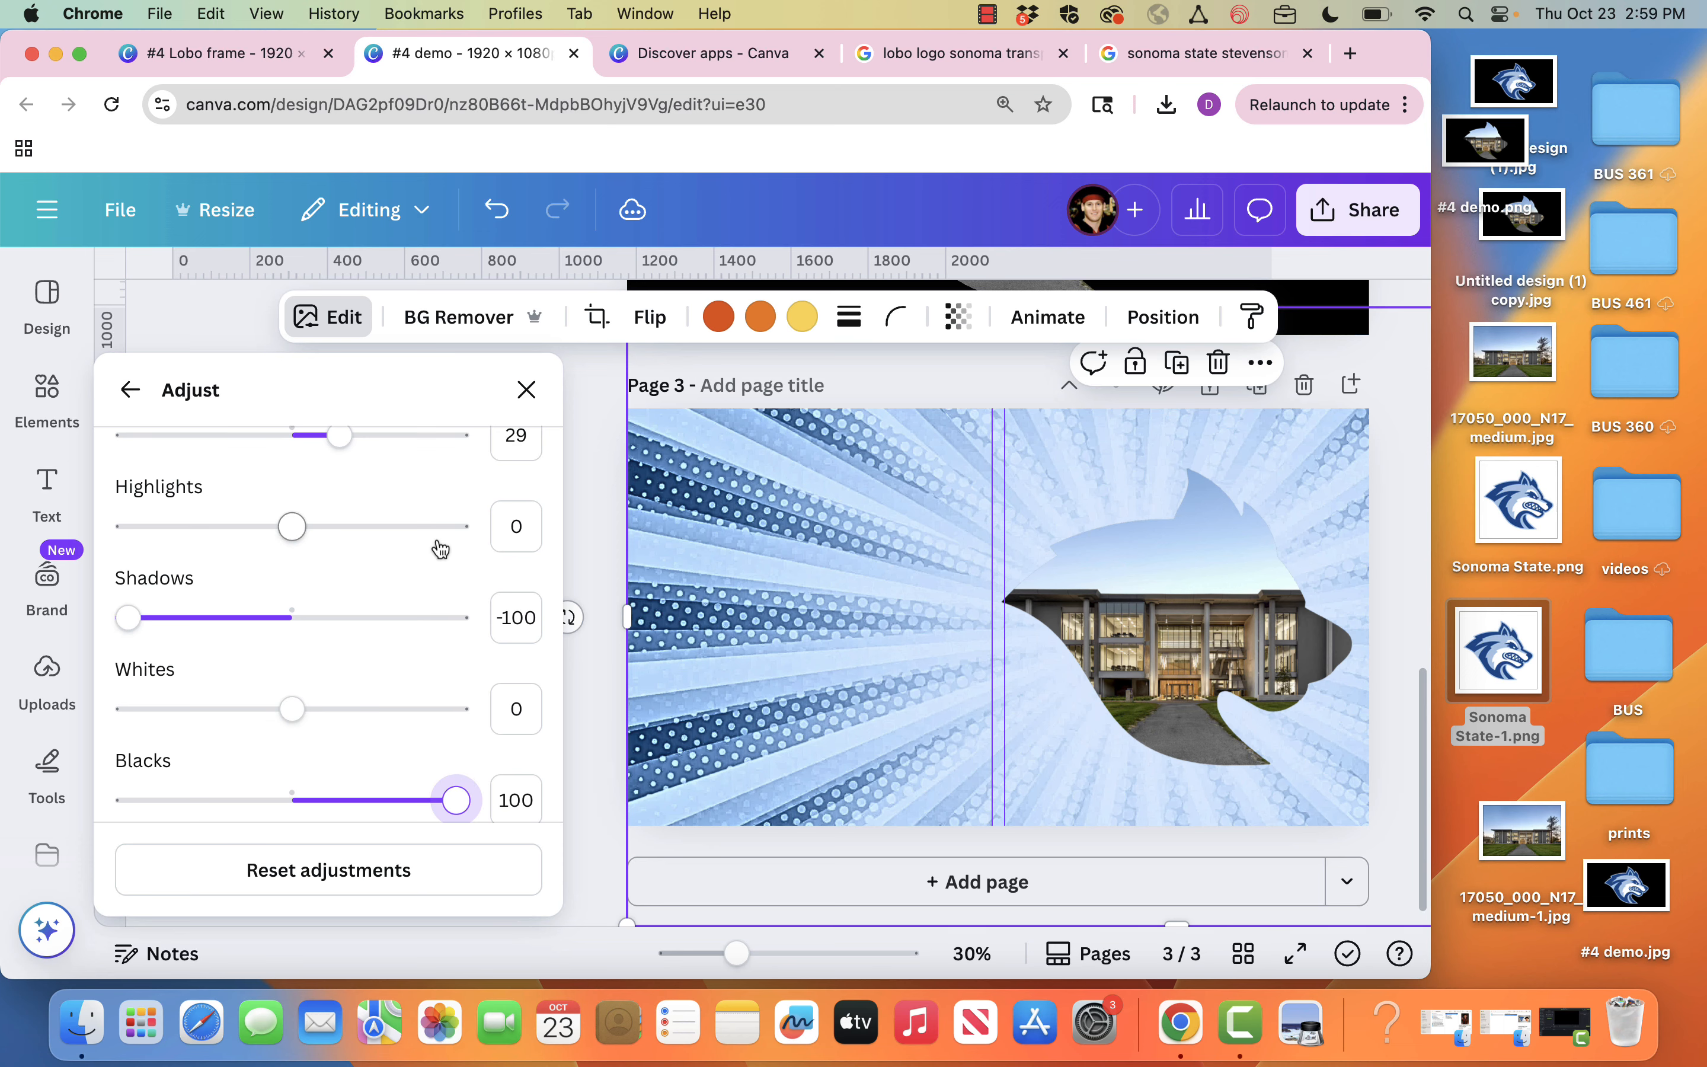
scroll(290, 608, "up", 3)
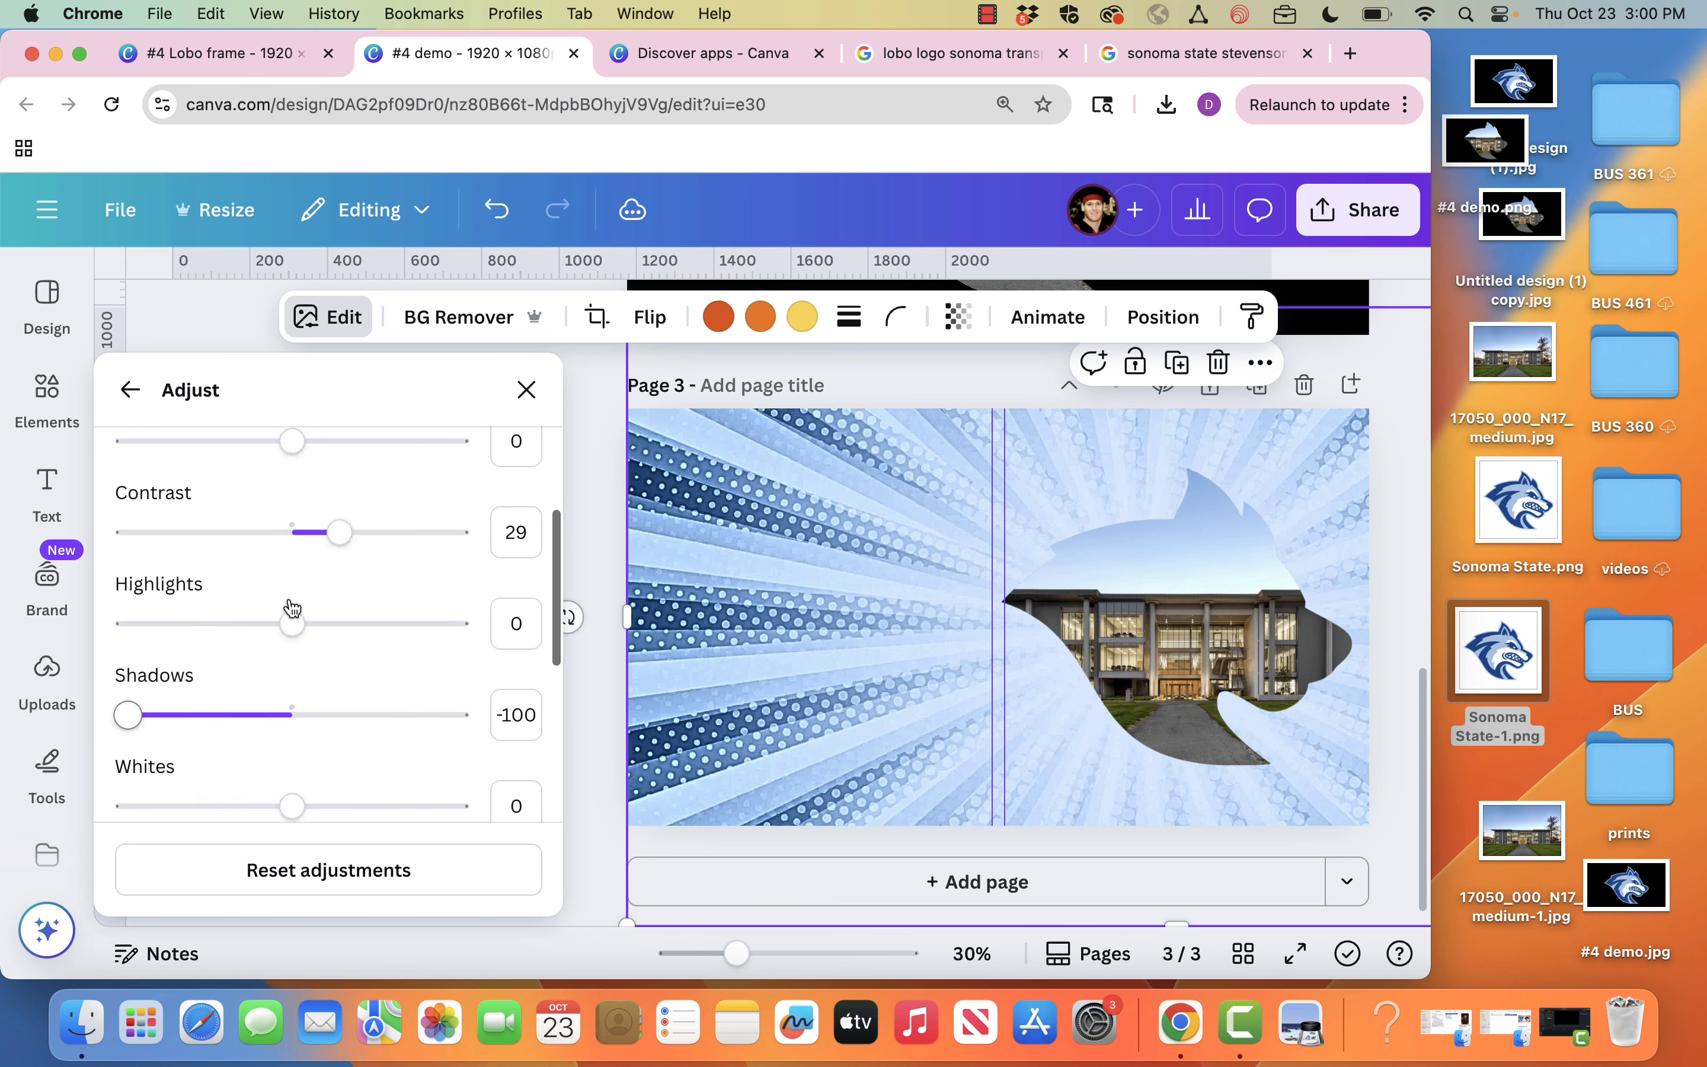
scroll(292, 607, "up", 2)
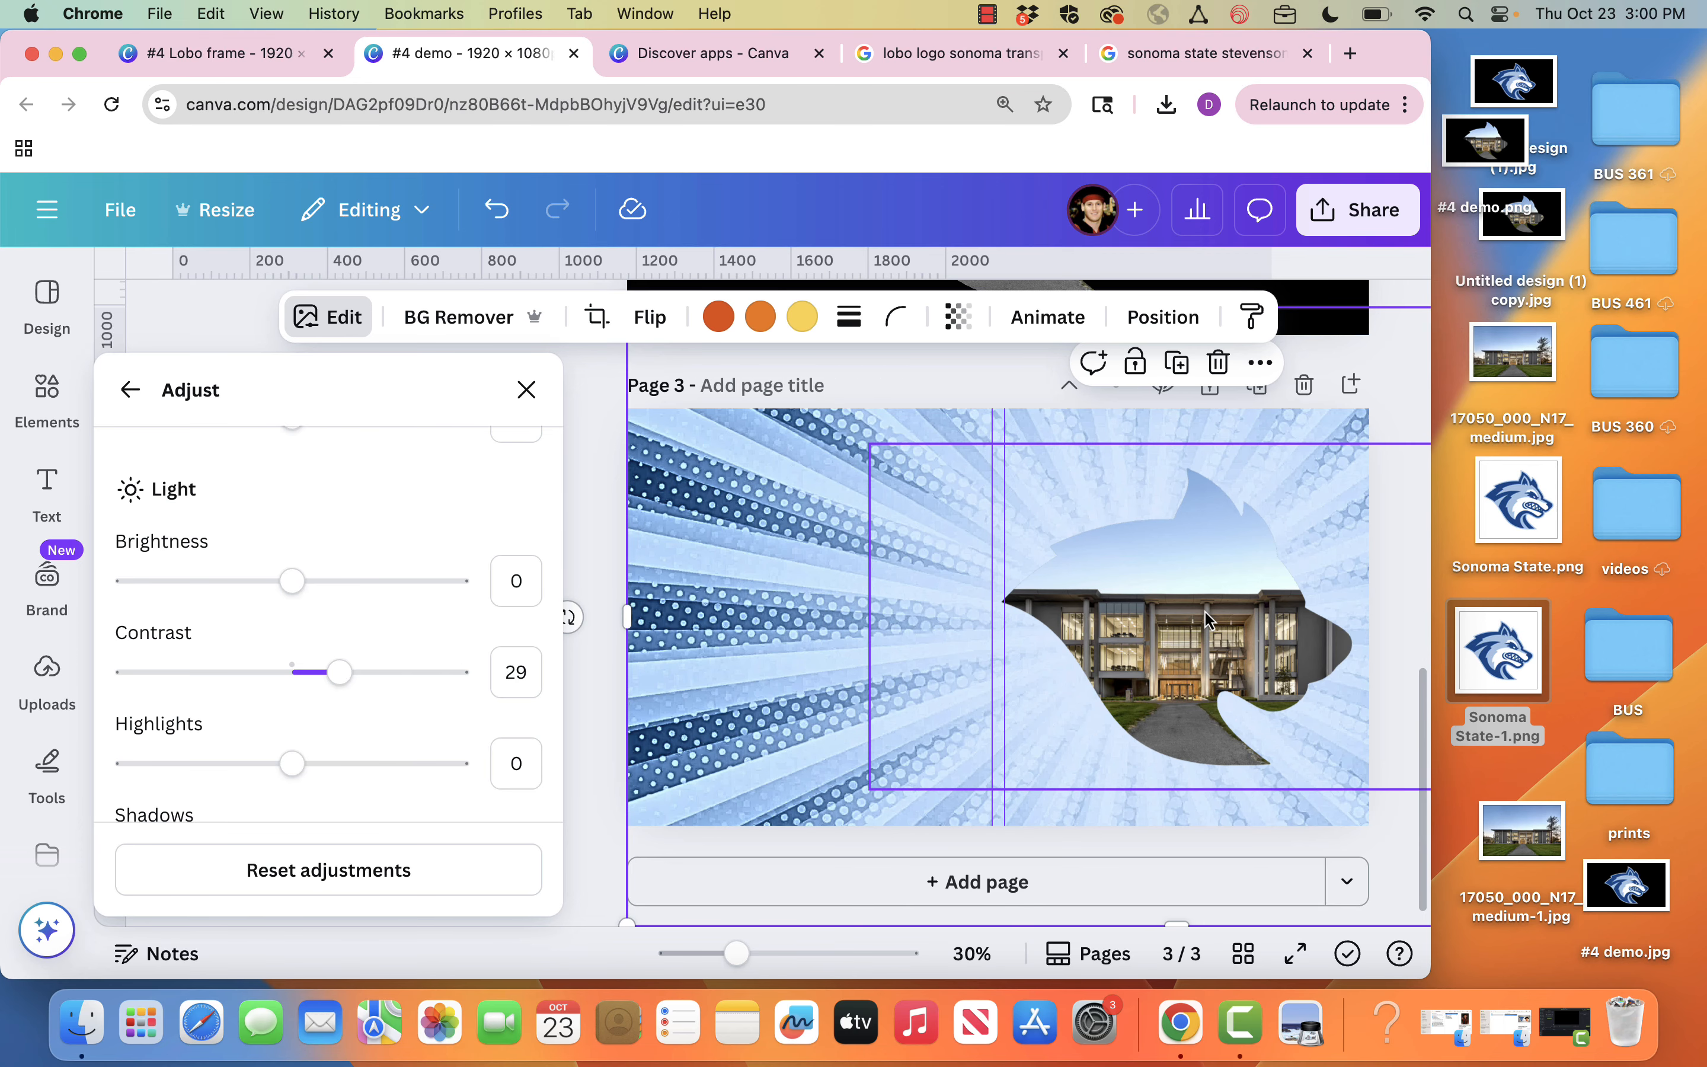
Step: Apply the Outline shadow effect to the wolf-shaped building photo cutout on page 3
left_click(1154, 604)
left_click(526, 389)
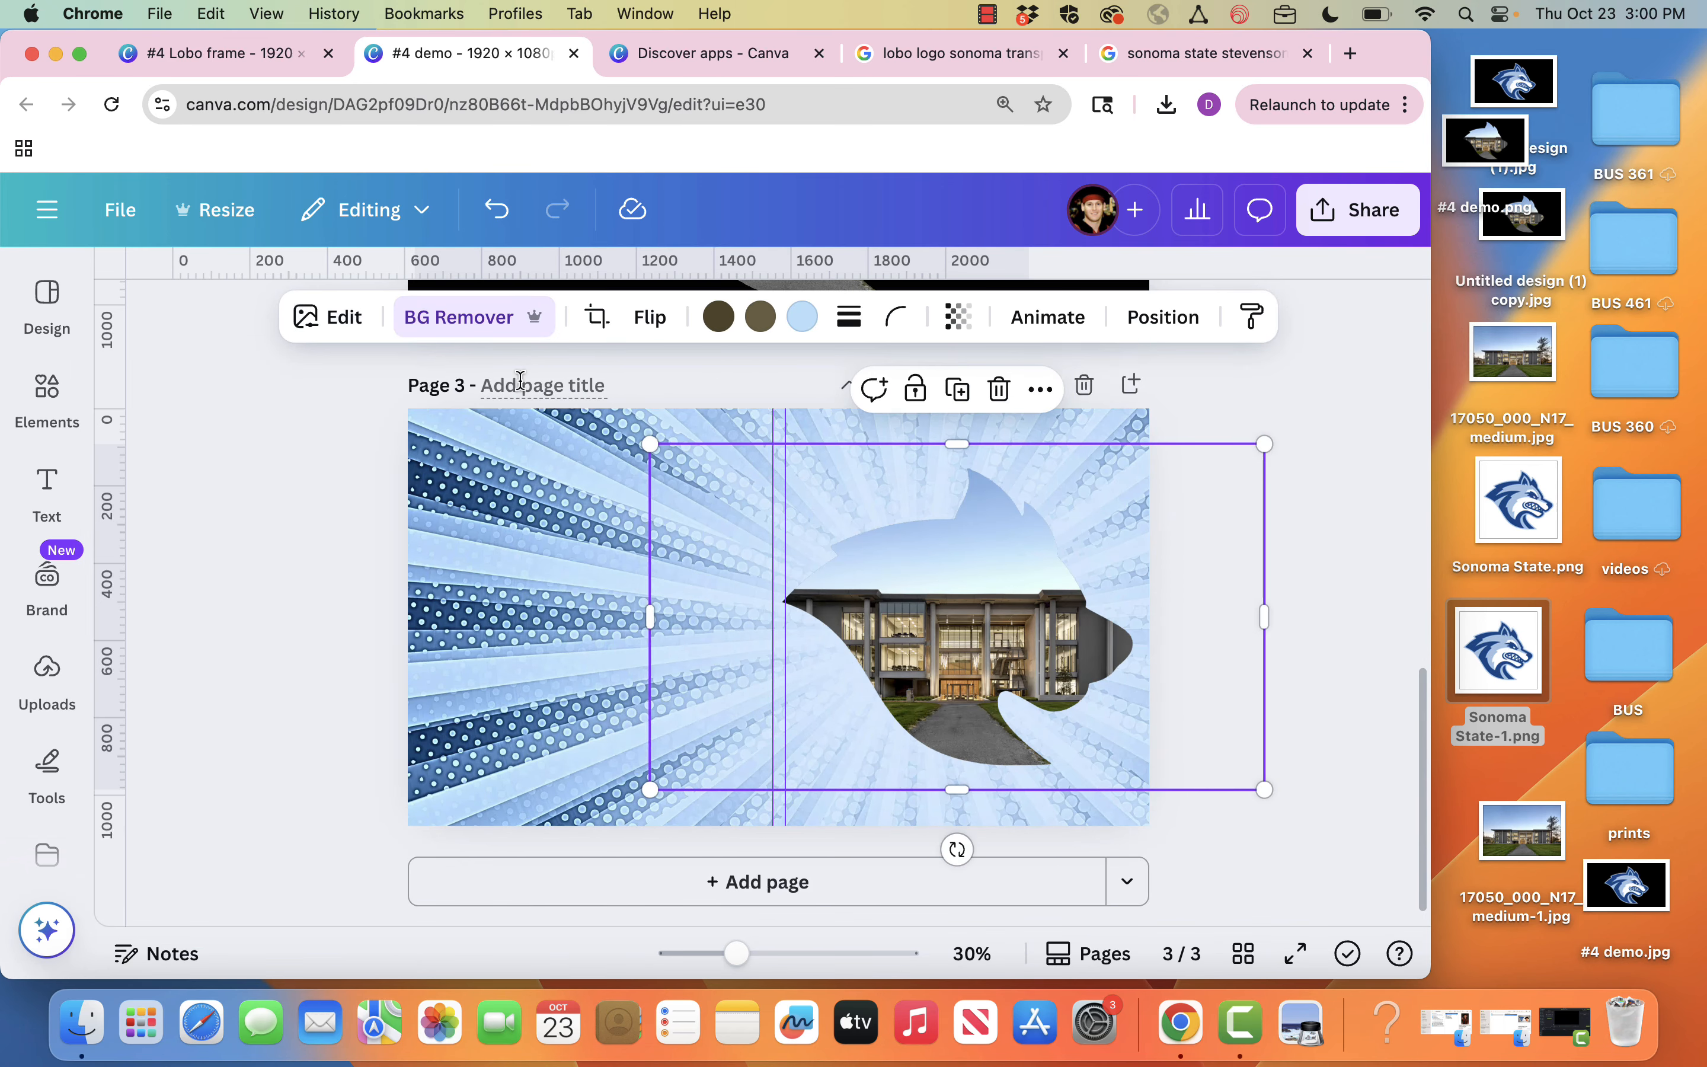
left_click(353, 332)
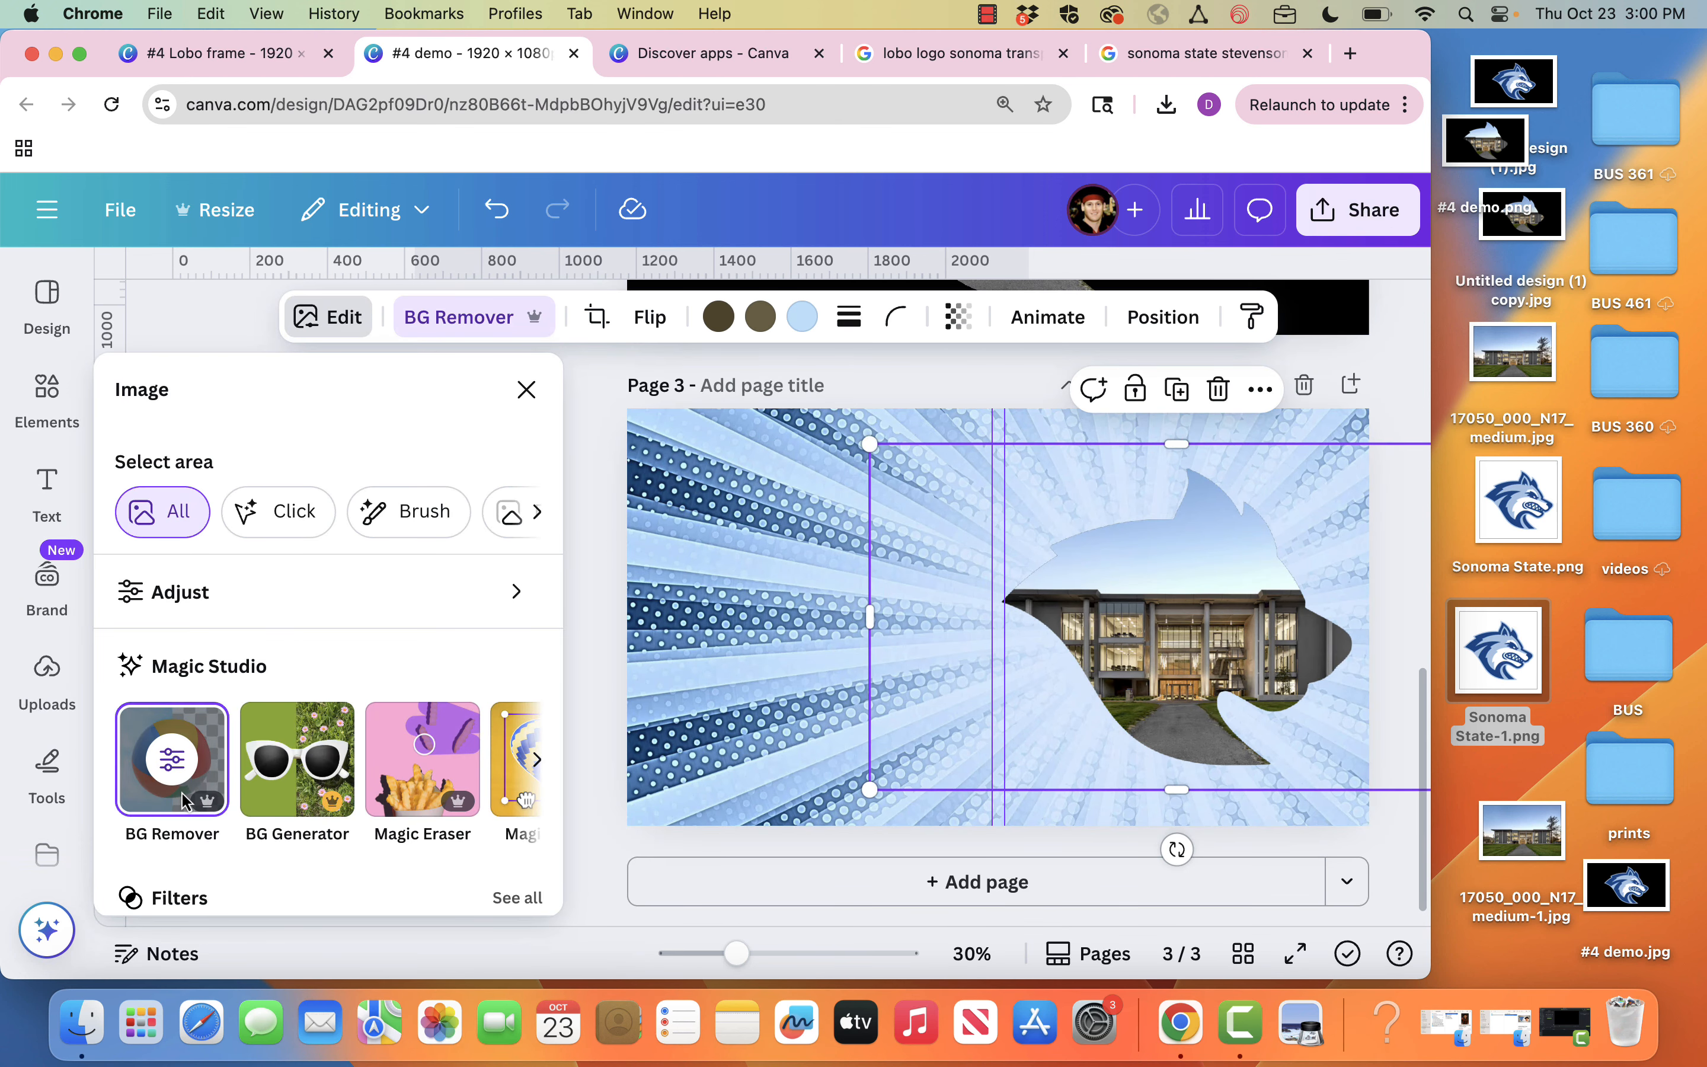
scroll(181, 797, "down", 6)
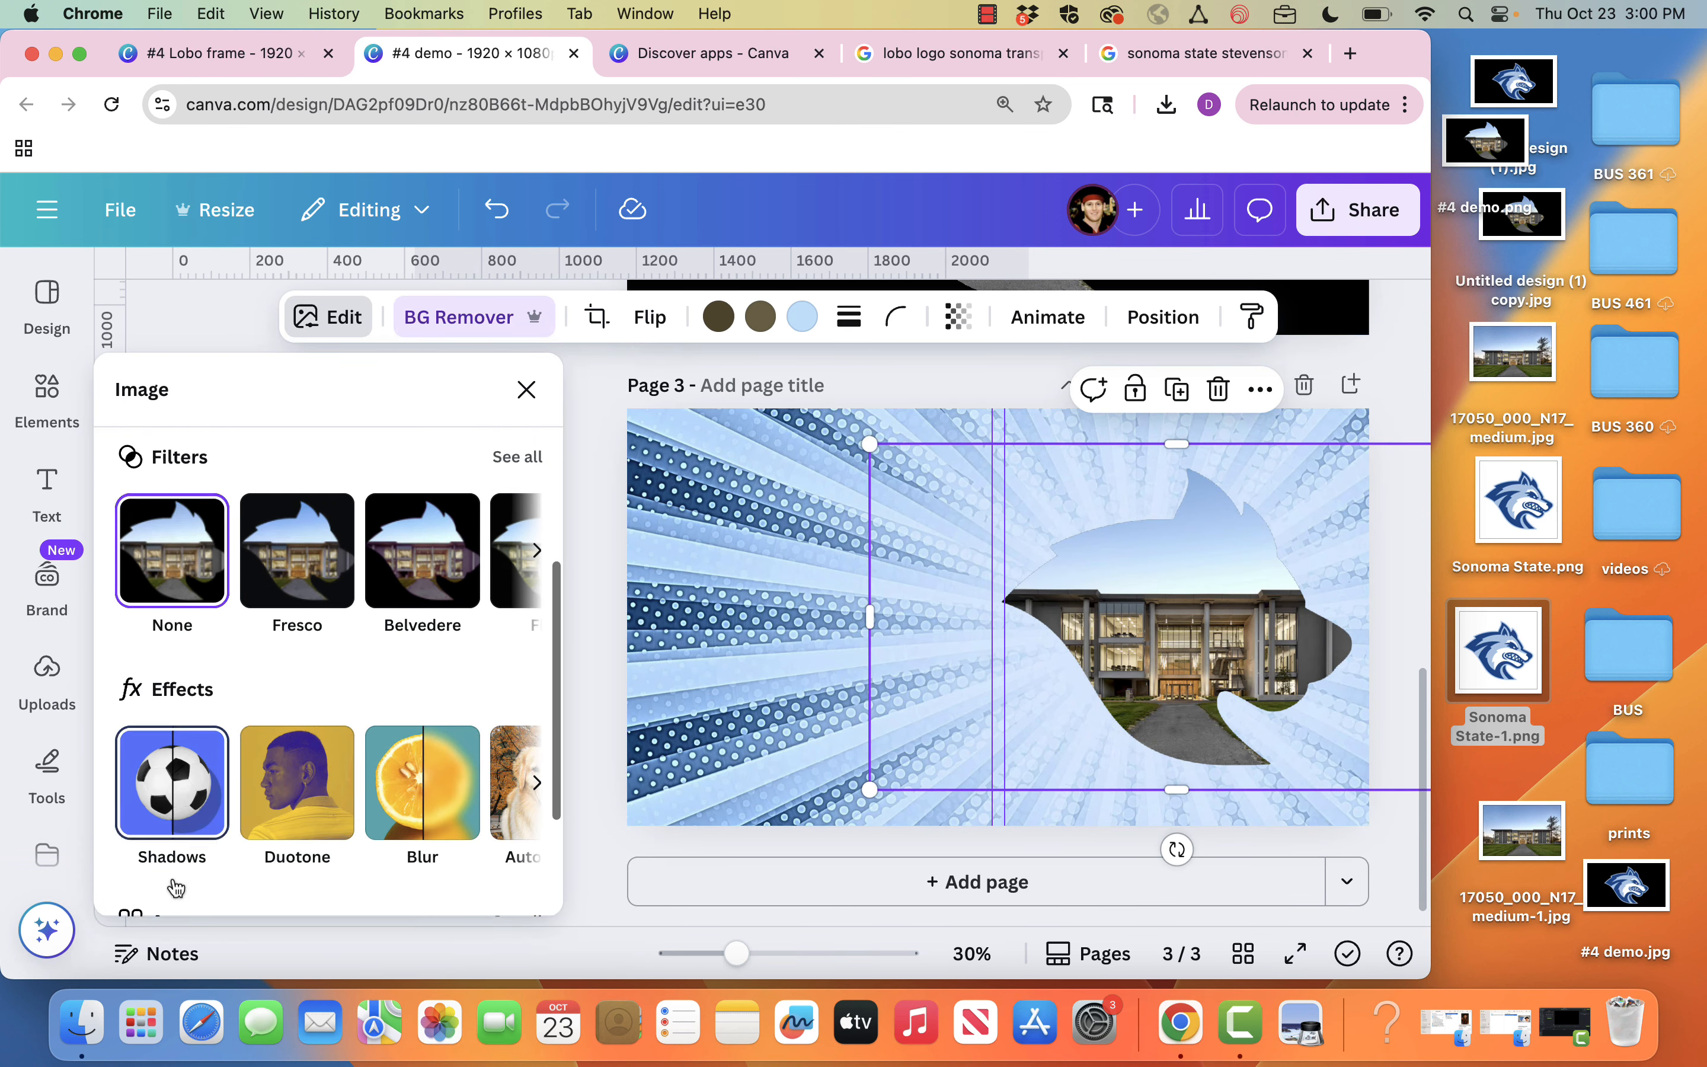
left_click(178, 764)
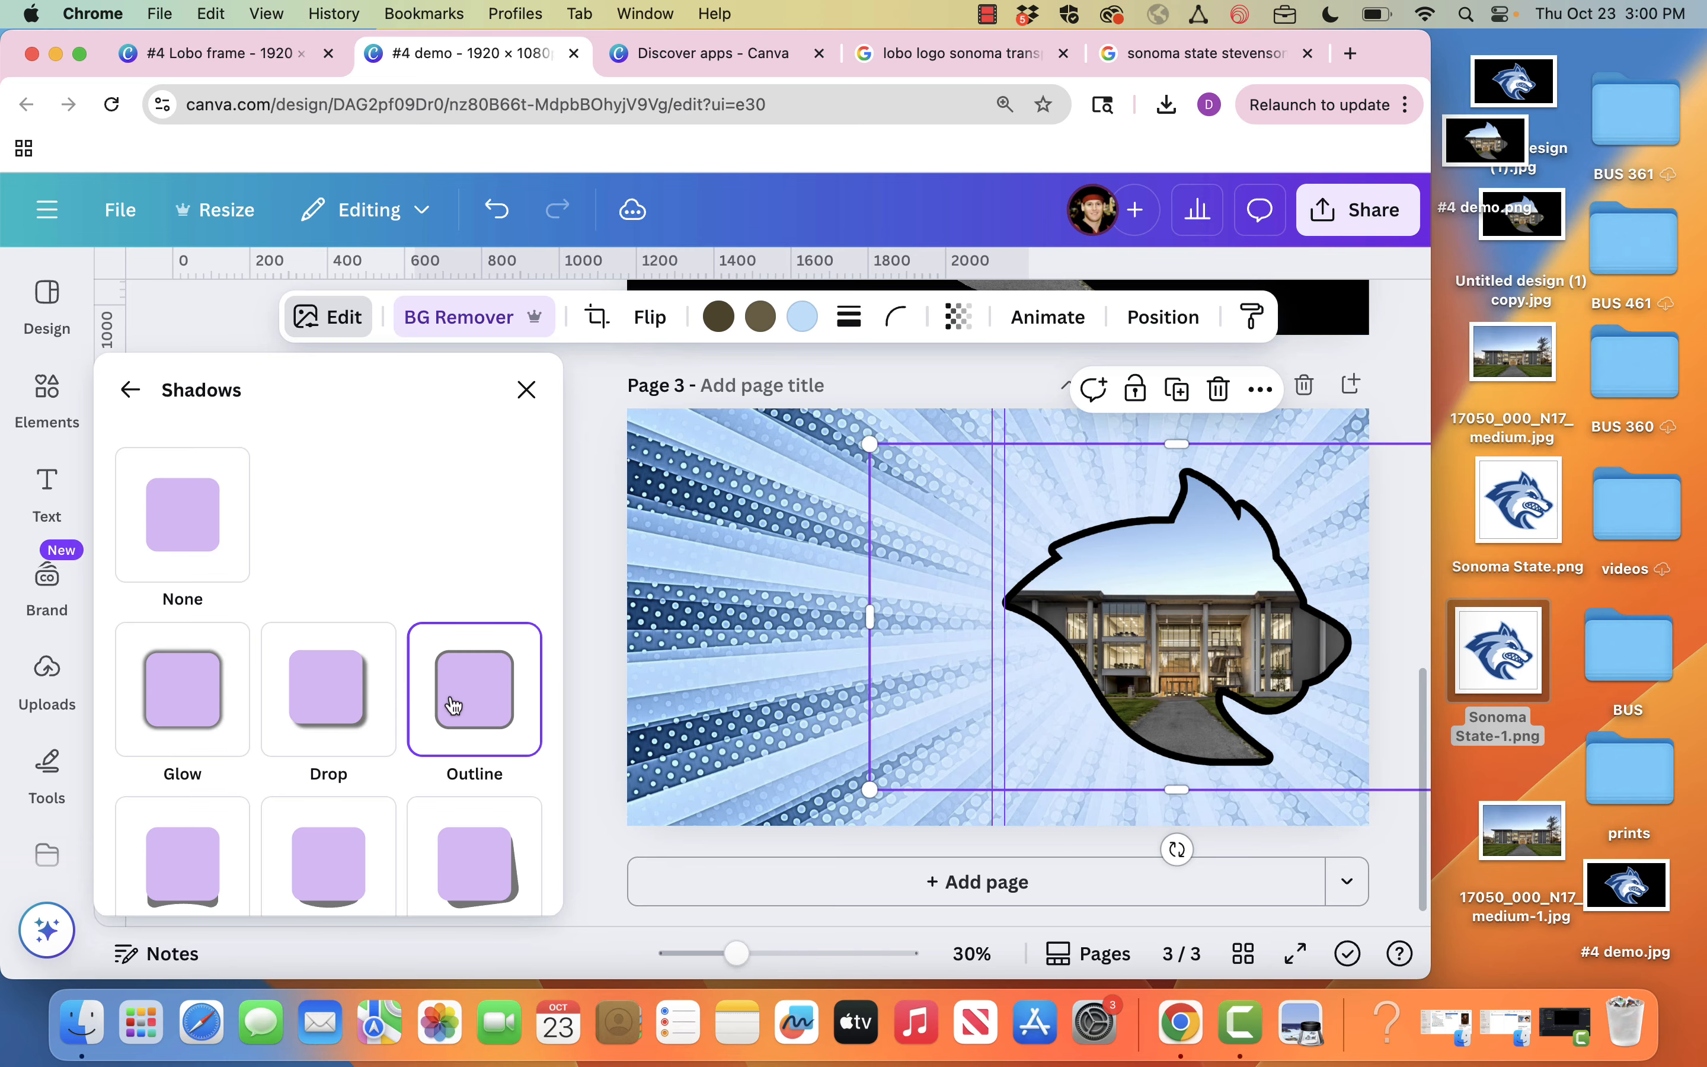
Step: Set the wolf cutout's outline color to white, #FFFFFF
scroll(453, 705, "down", 5)
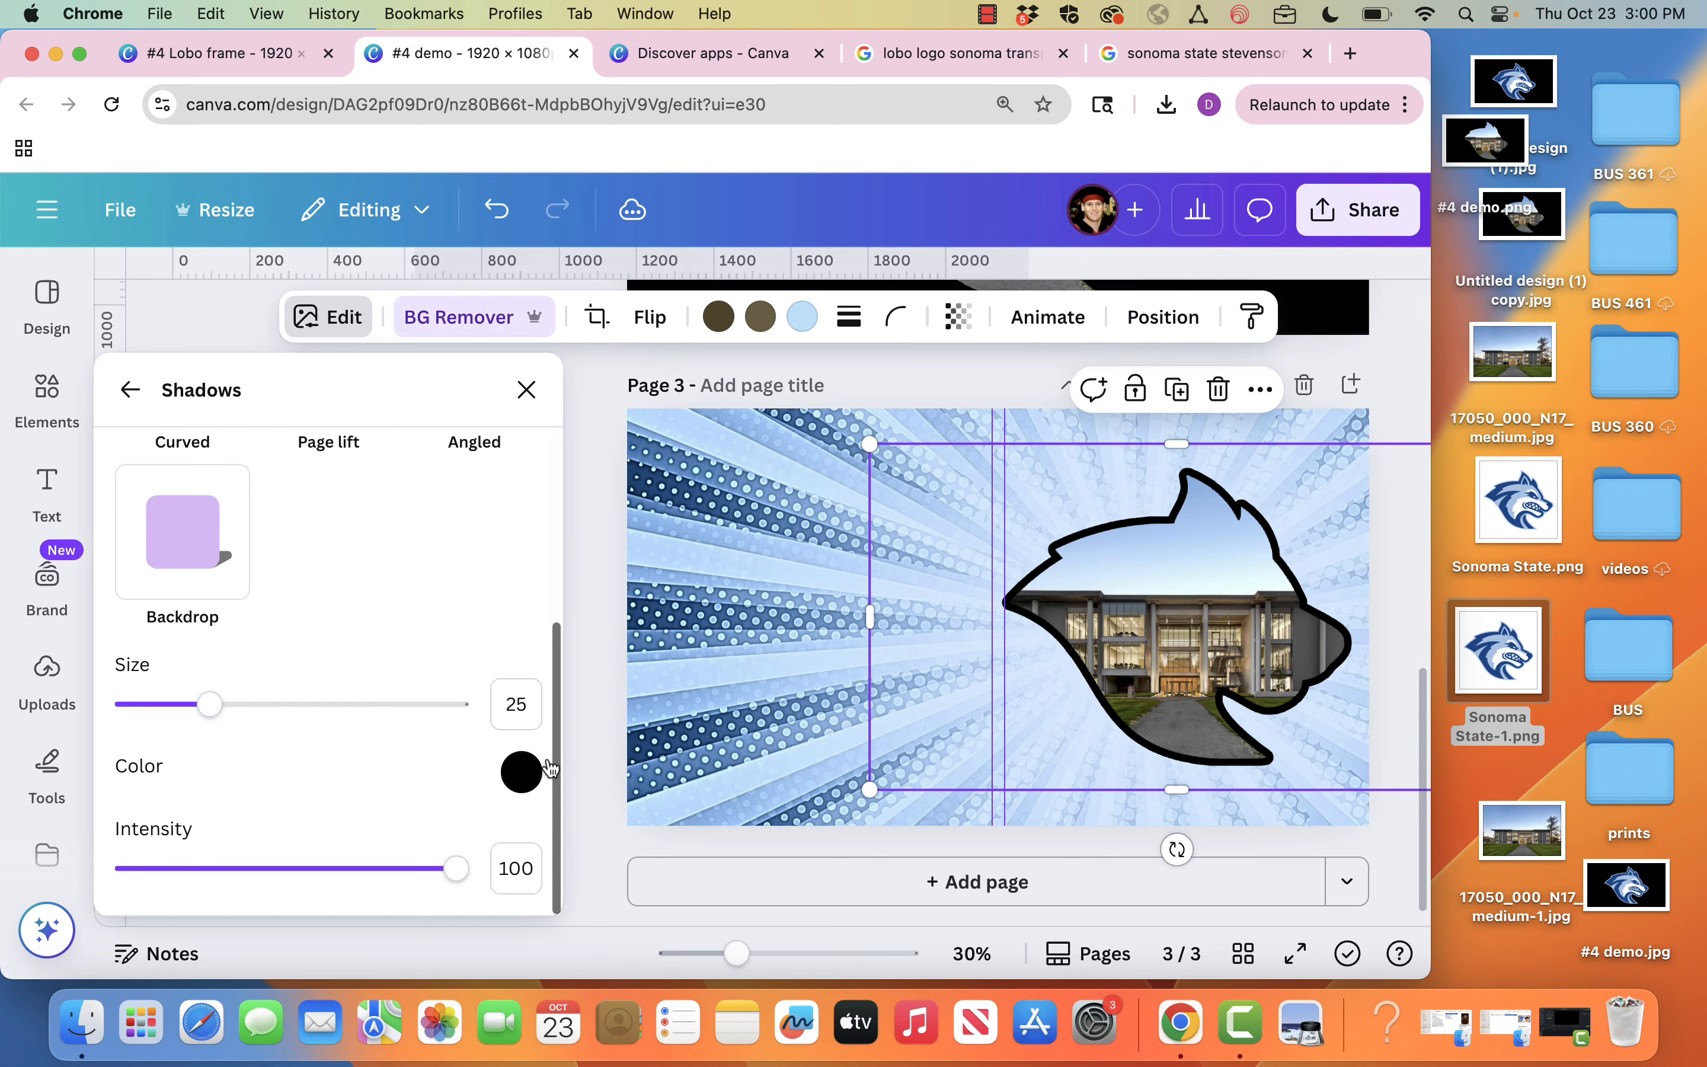
left_click(548, 769)
left_click(569, 522)
left_click_drag(570, 522, 490, 453)
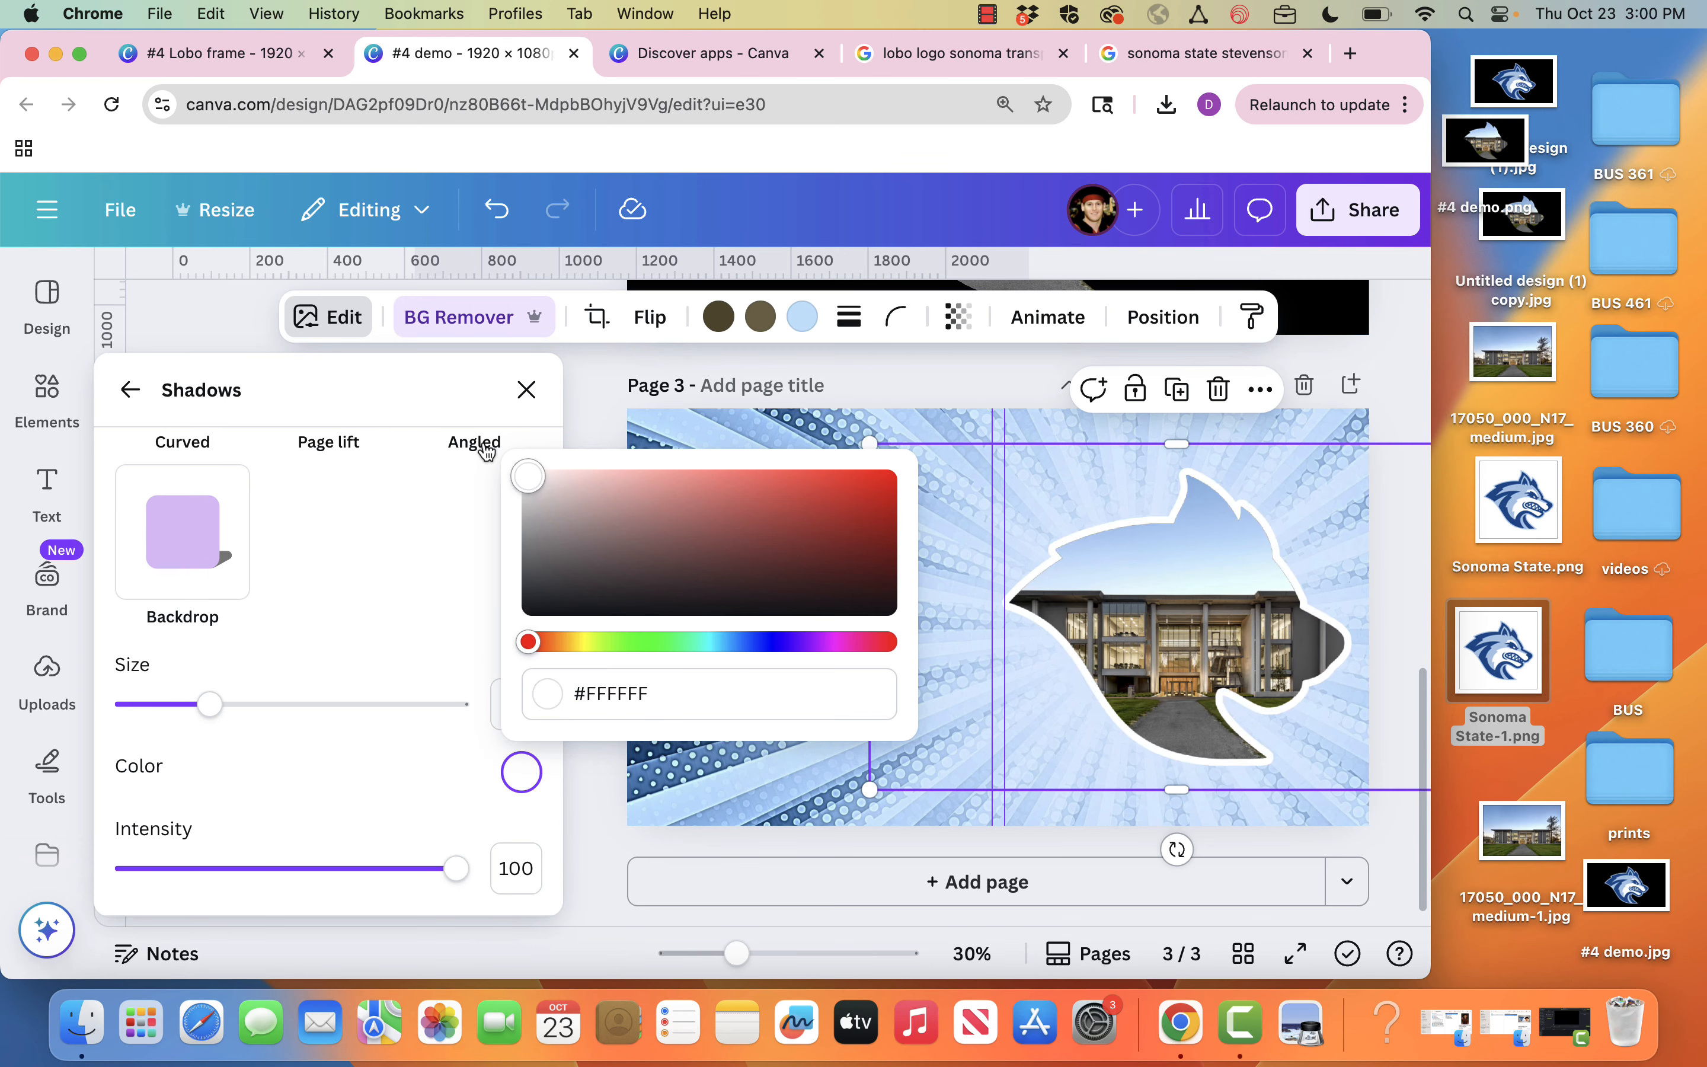
Step: Set the wolf cutout's outline size to 30 and return to the image editing options
left_click(211, 715)
mouse_move(211, 715)
left_mouse_down()
mouse_move(275, 706)
mouse_move(227, 706)
left_mouse_up()
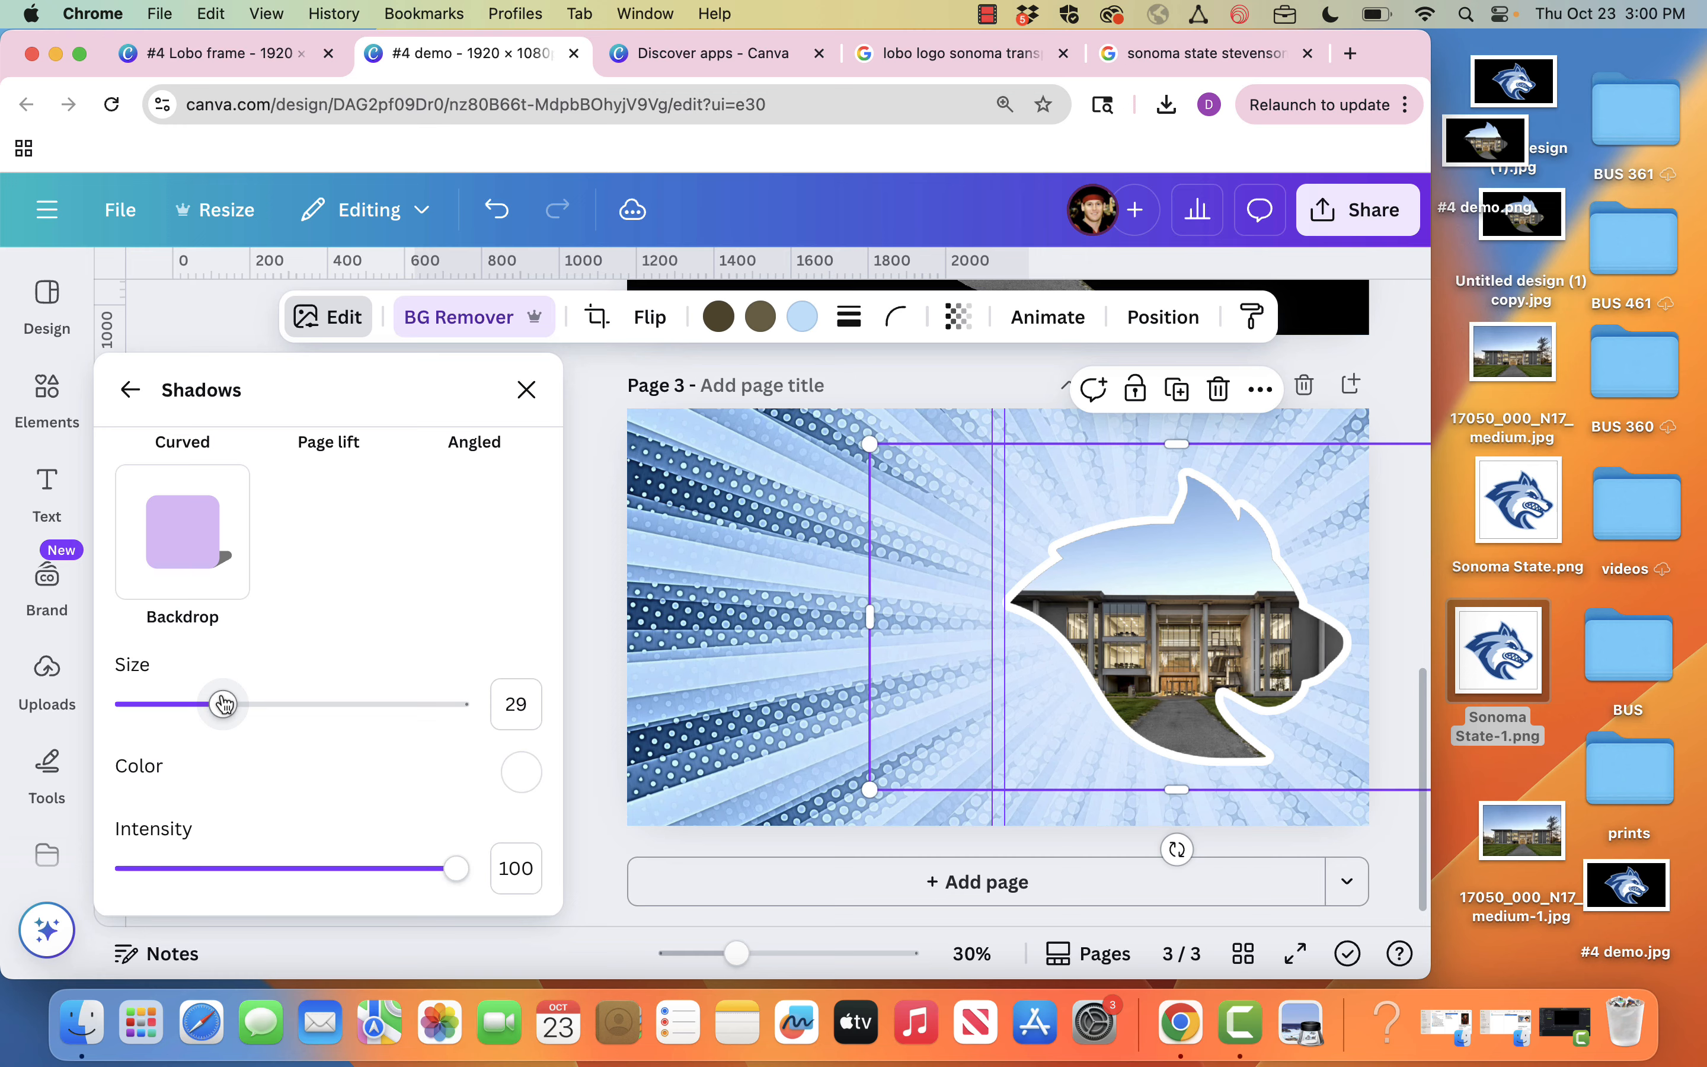
left_click_drag(226, 704, 227, 704)
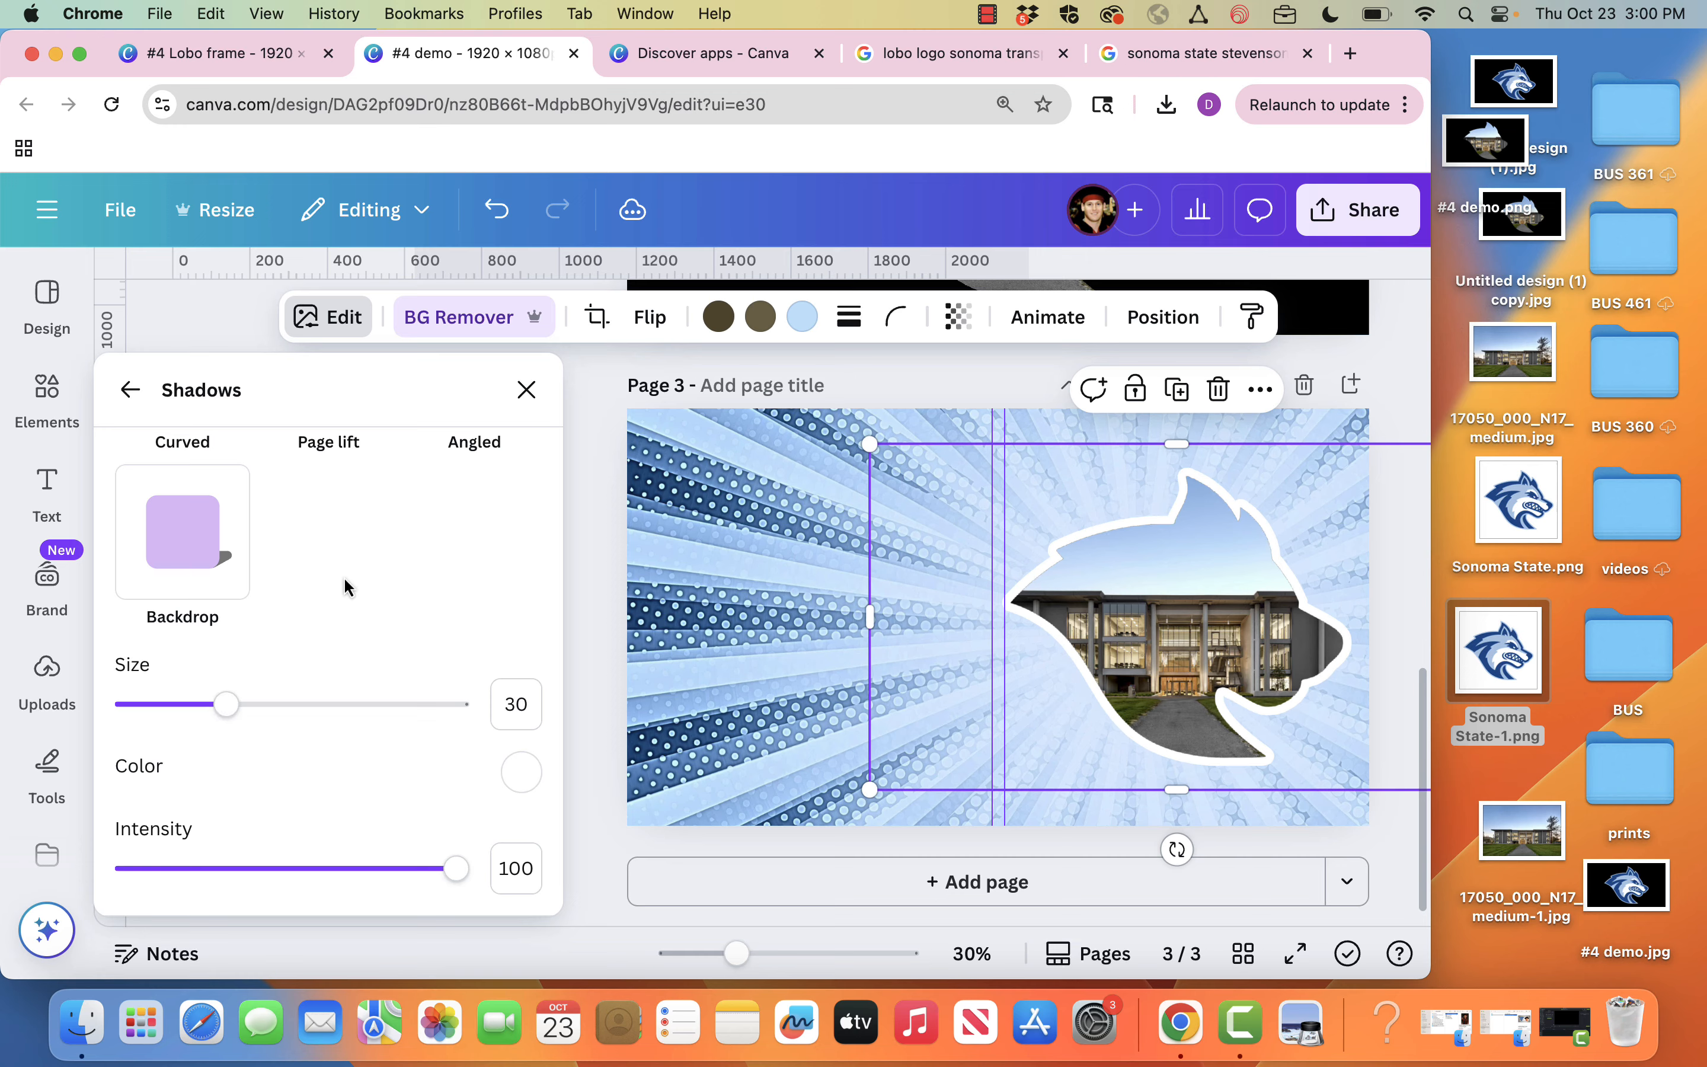
scroll(366, 599, "up", 5)
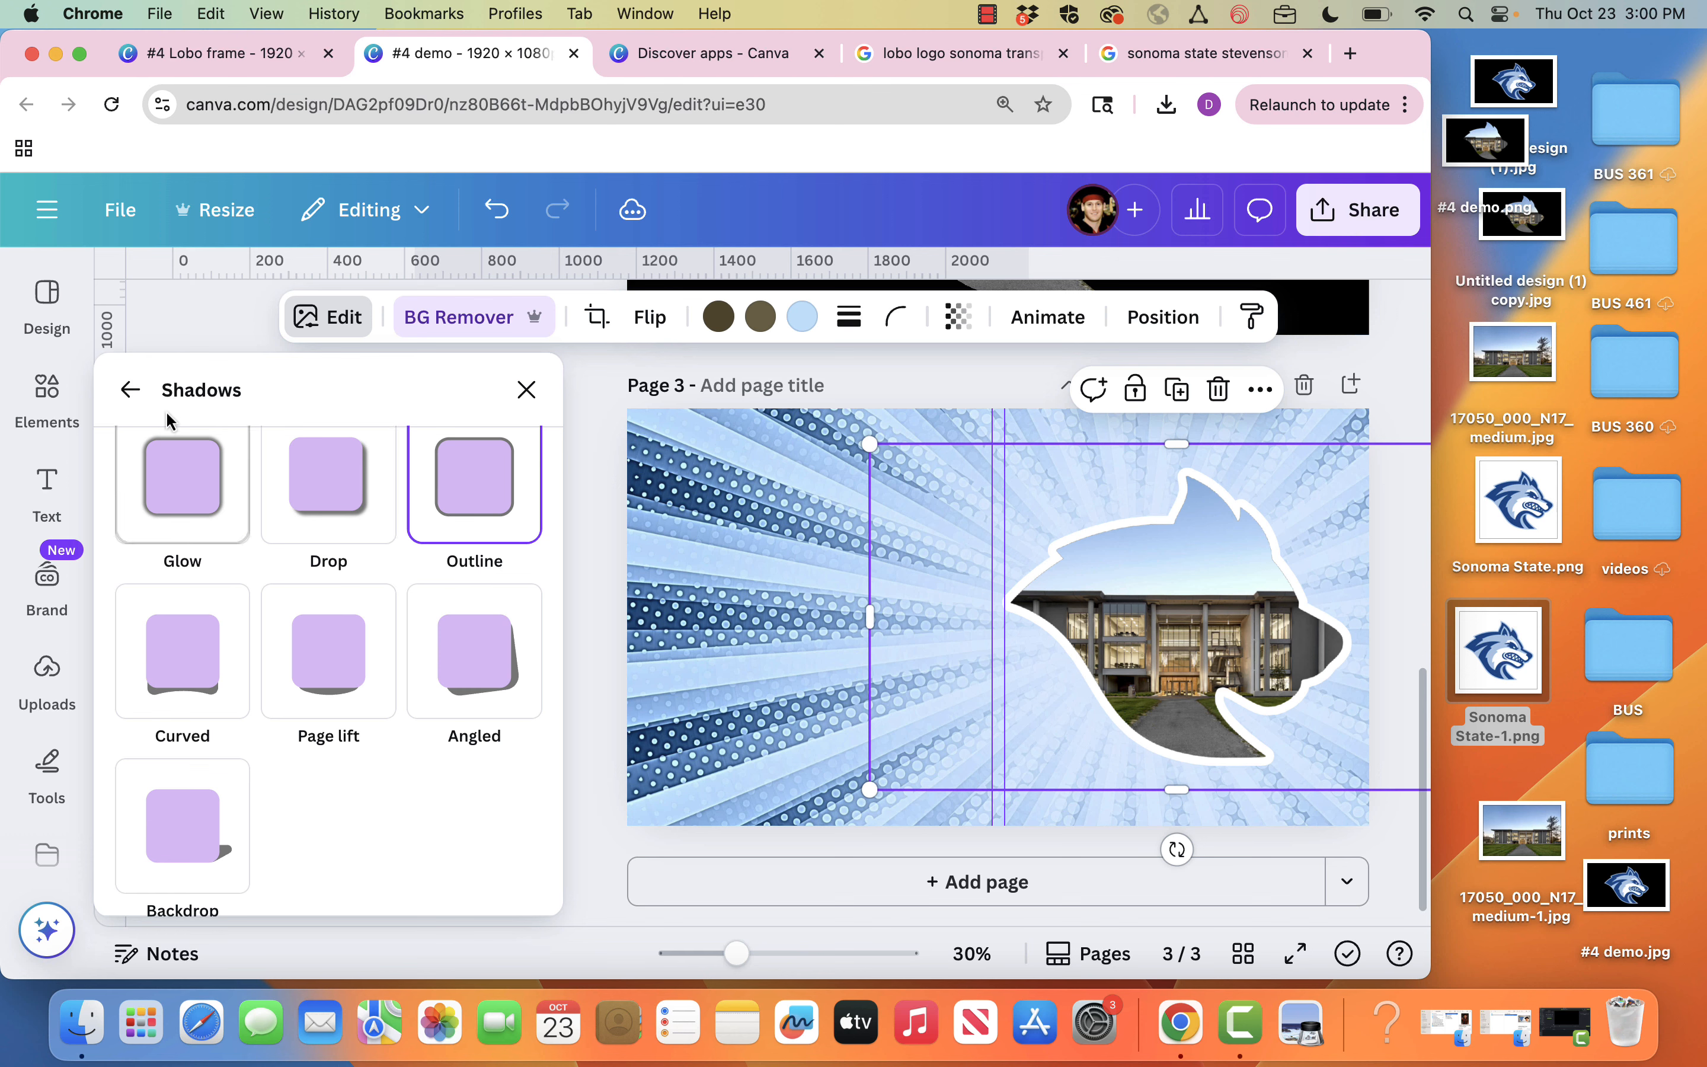
left_click(128, 390)
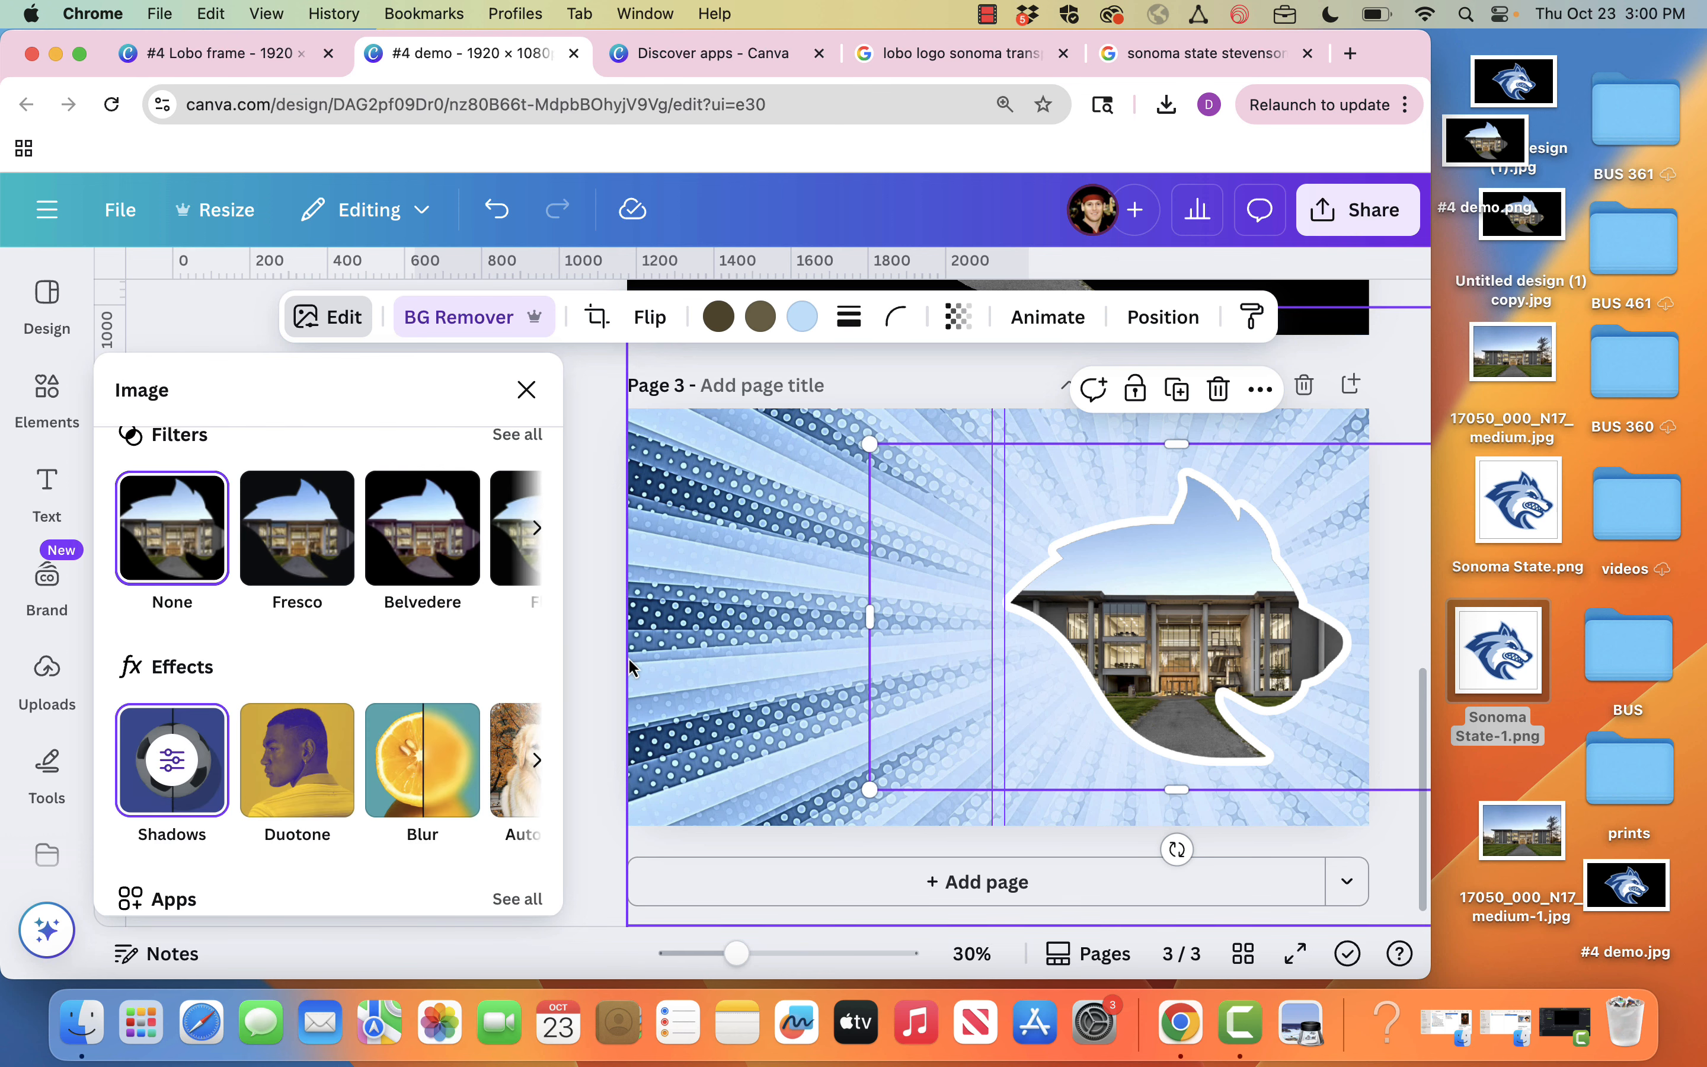
Step: Open the Canva apps library and clear the previous tracer search
left_click(593, 562)
left_click(47, 385)
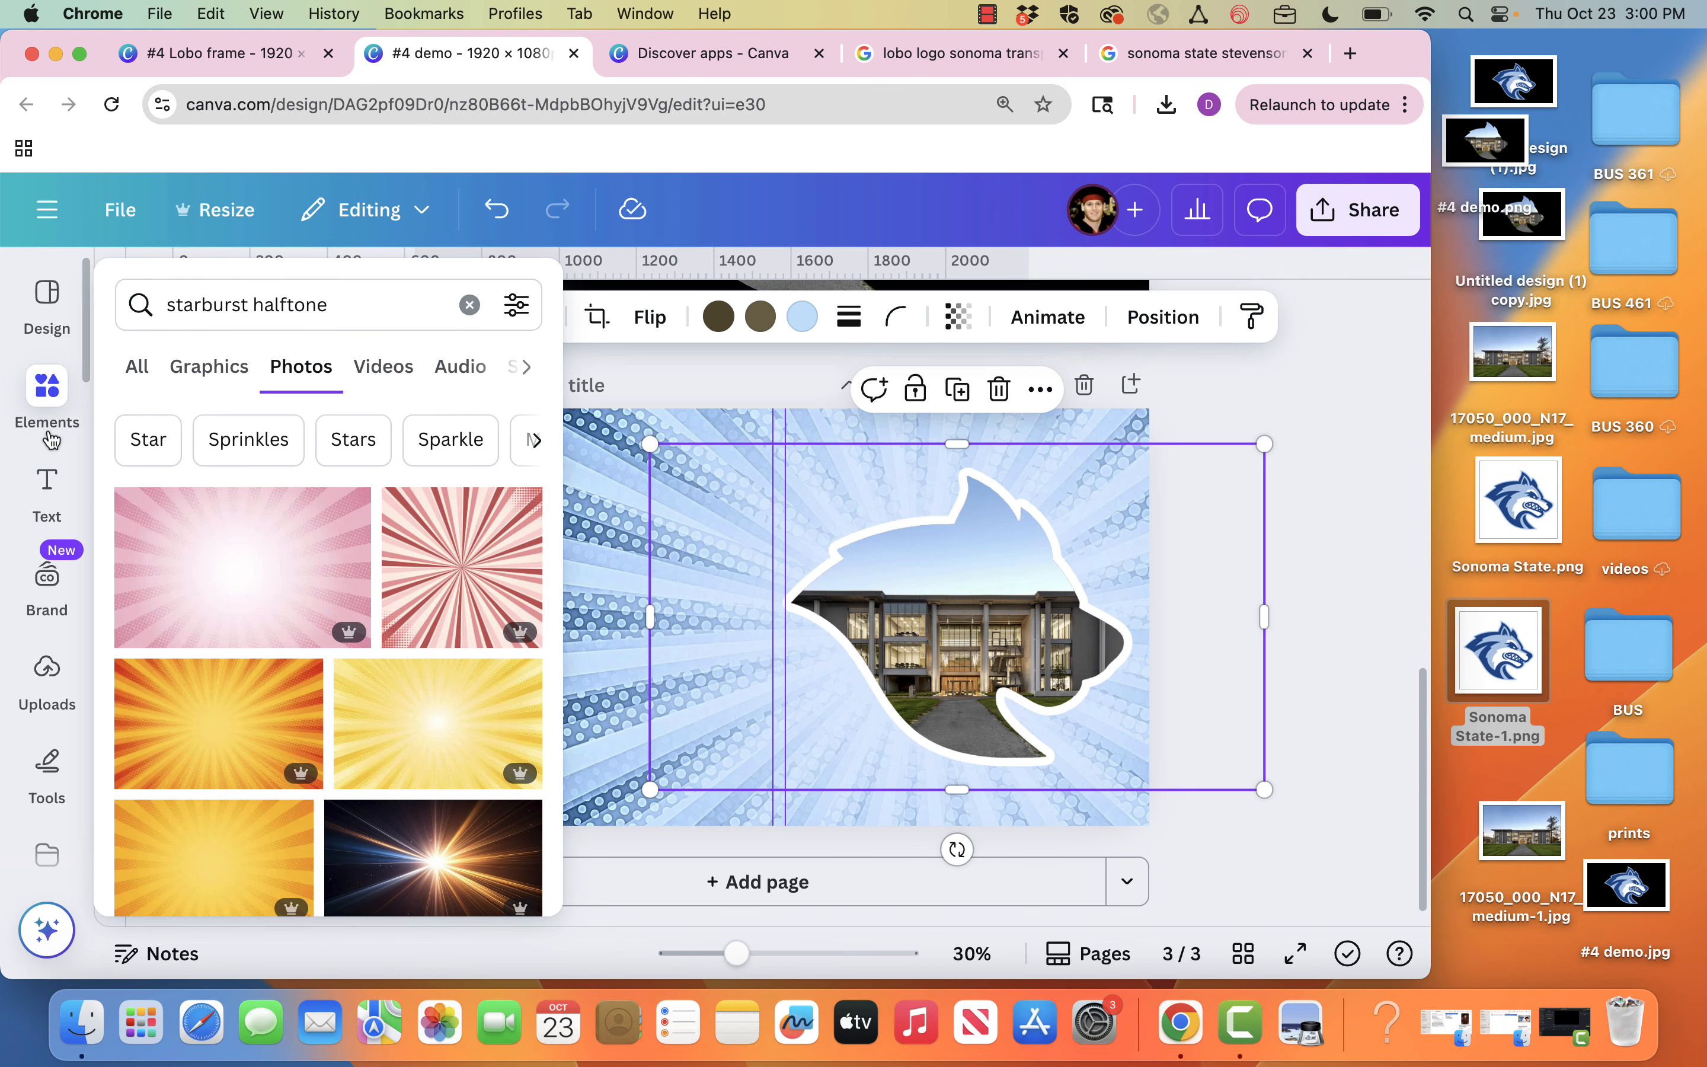
left_click(49, 600)
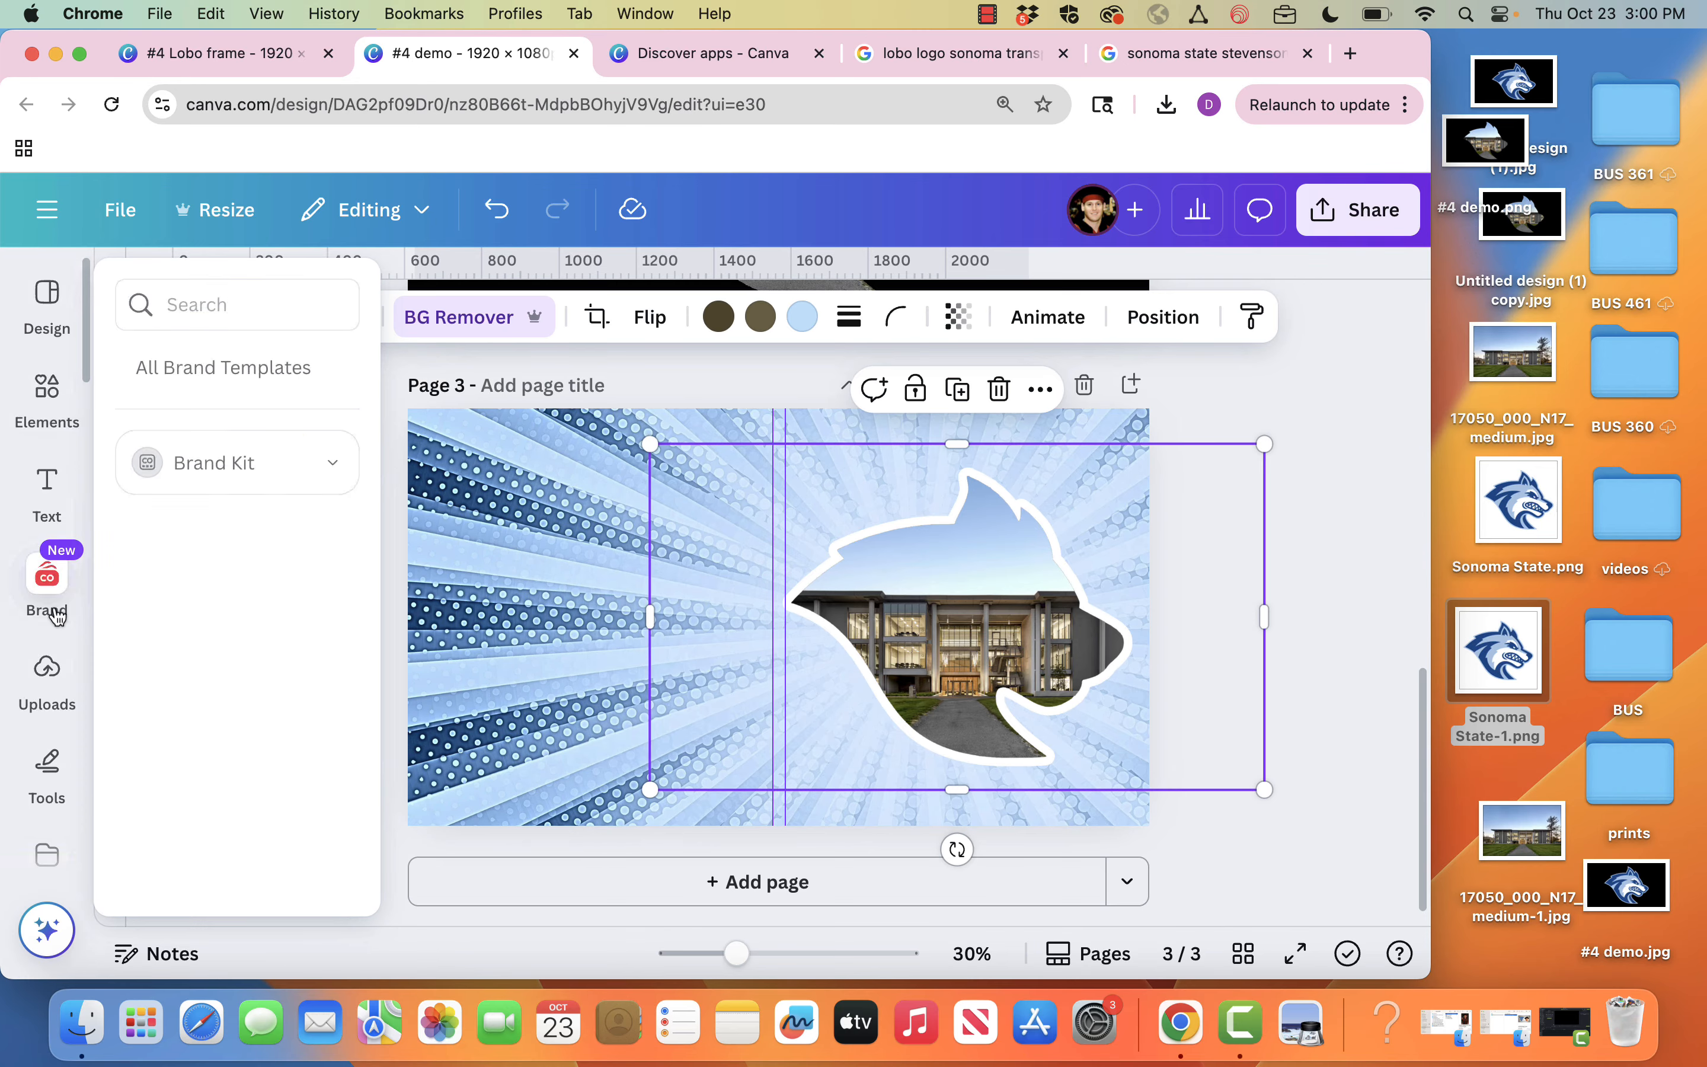
scroll(55, 612, "down", 3)
left_click(57, 616)
left_click(48, 723)
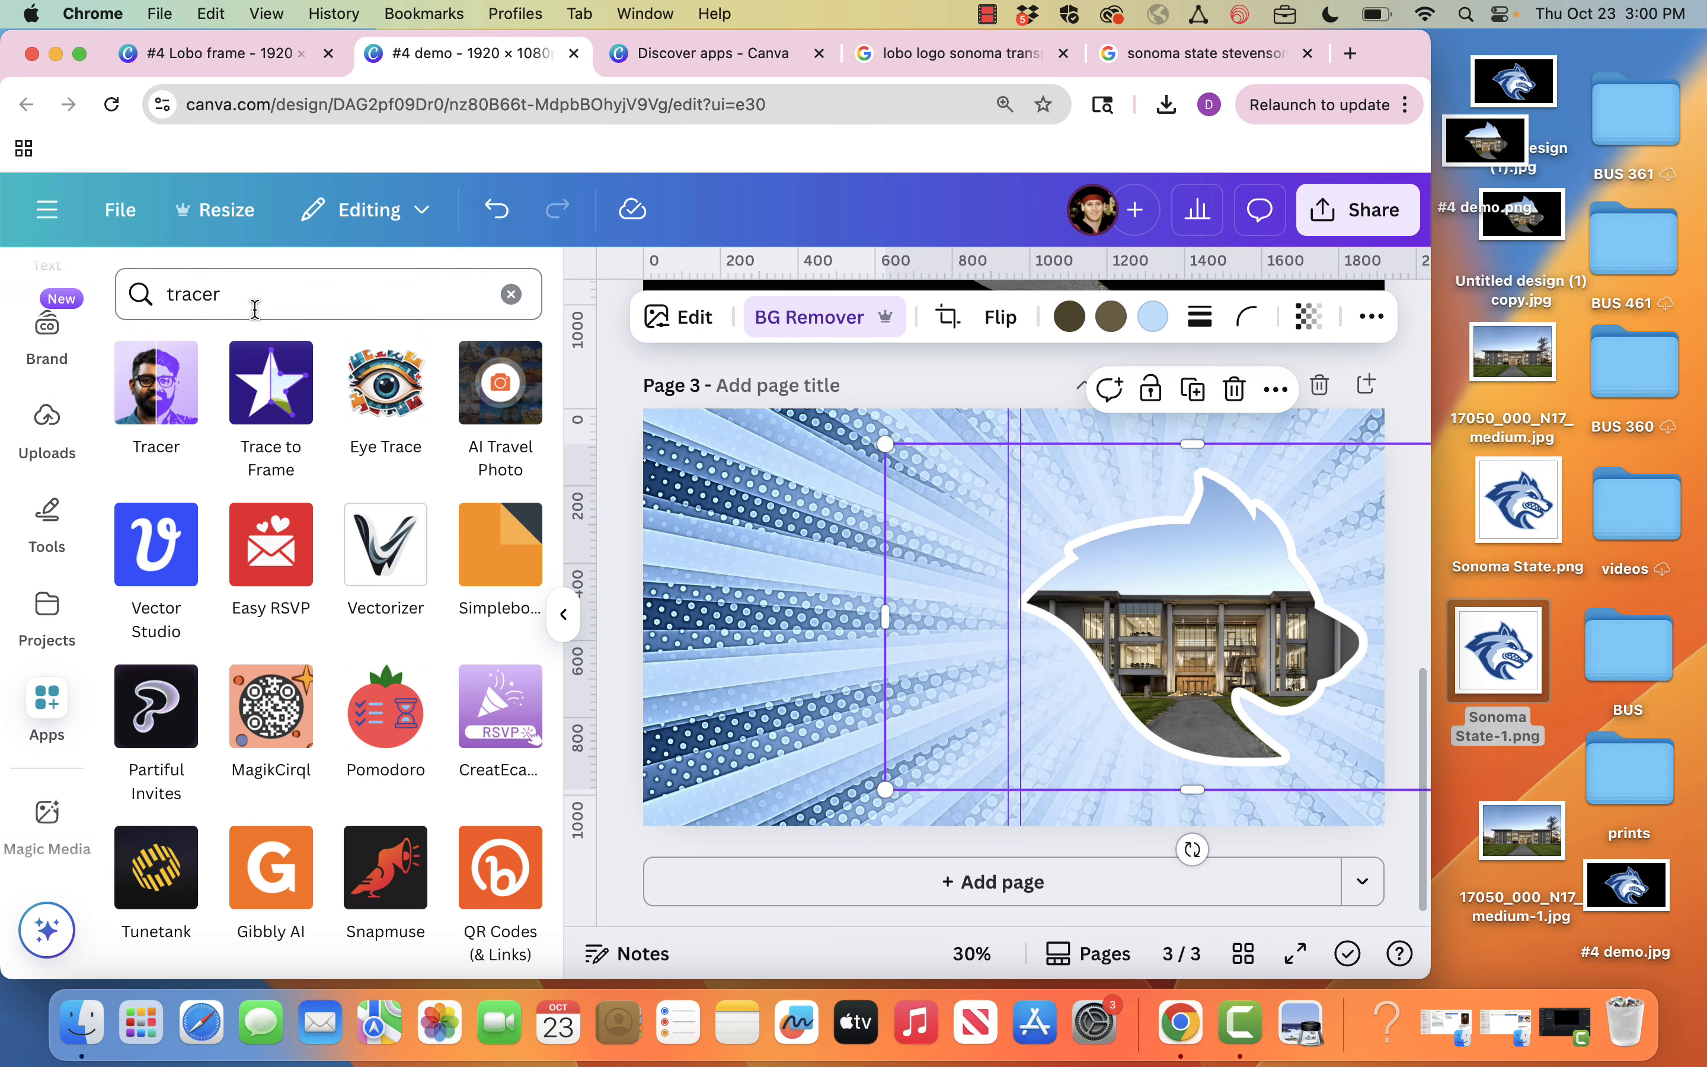
left_click(512, 295)
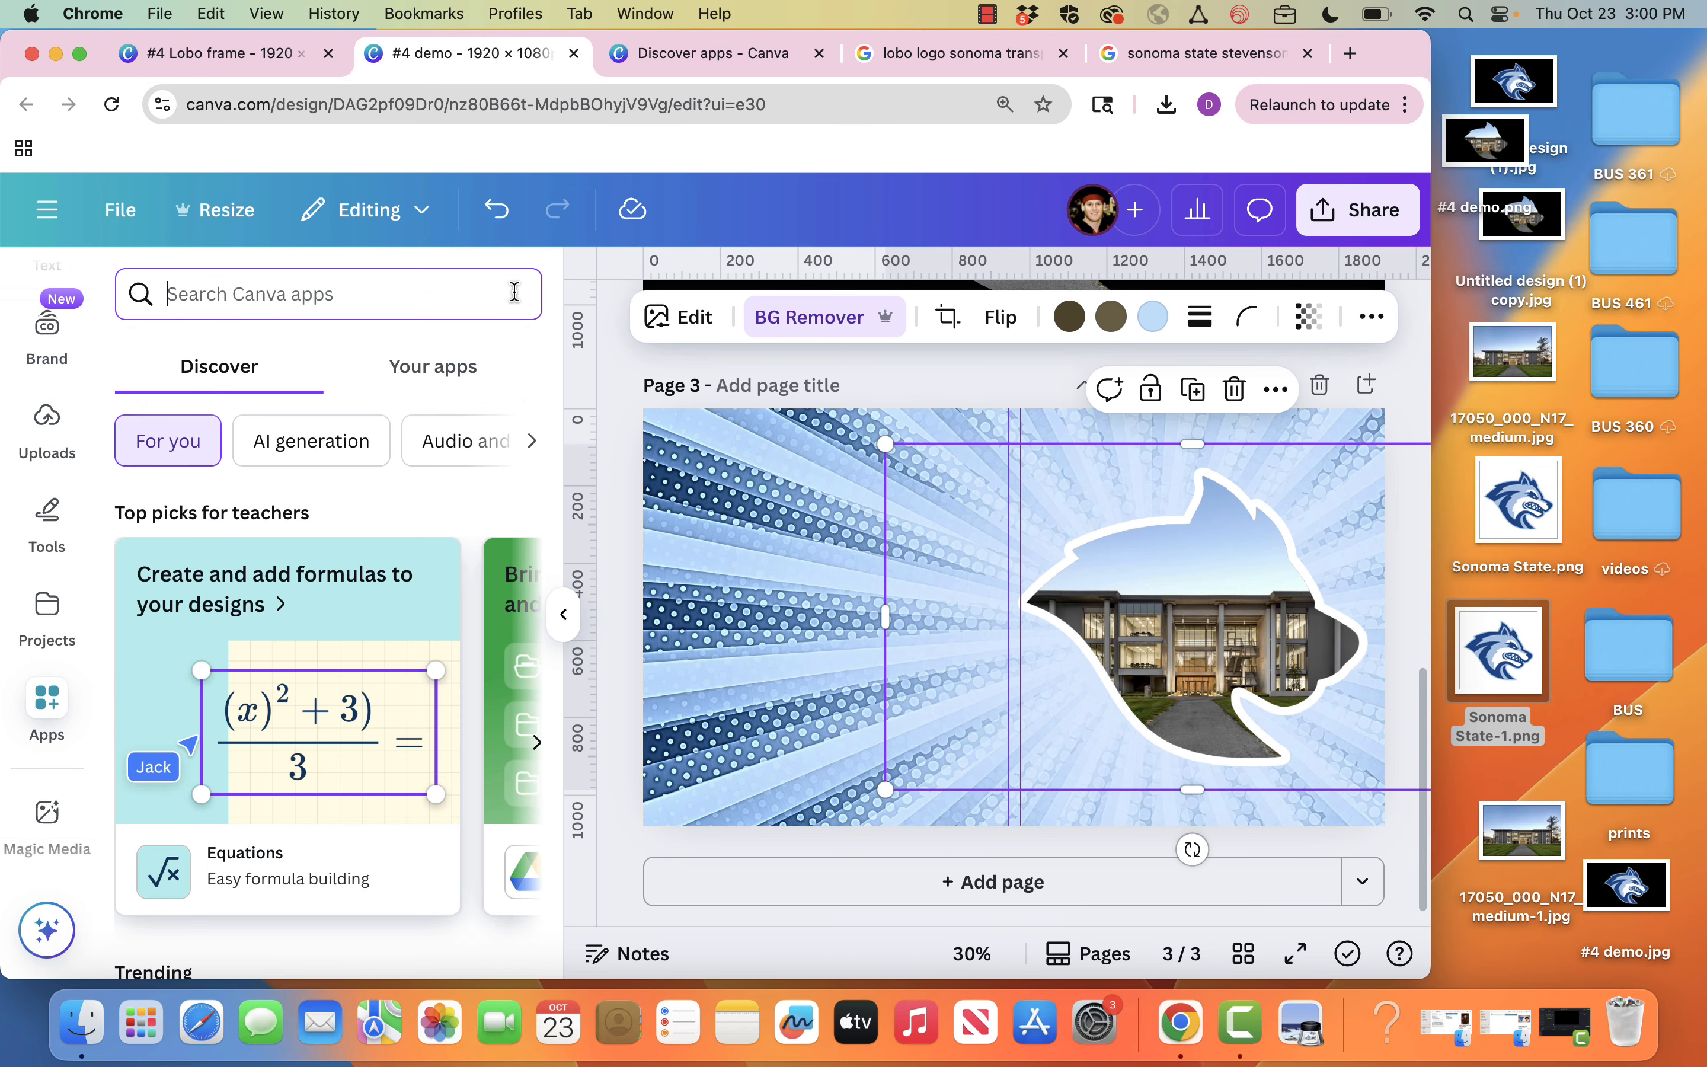
Step: Browse the Text styling app category and open the Text Studio app
left_click(529, 448)
left_click(529, 448)
left_click(526, 443)
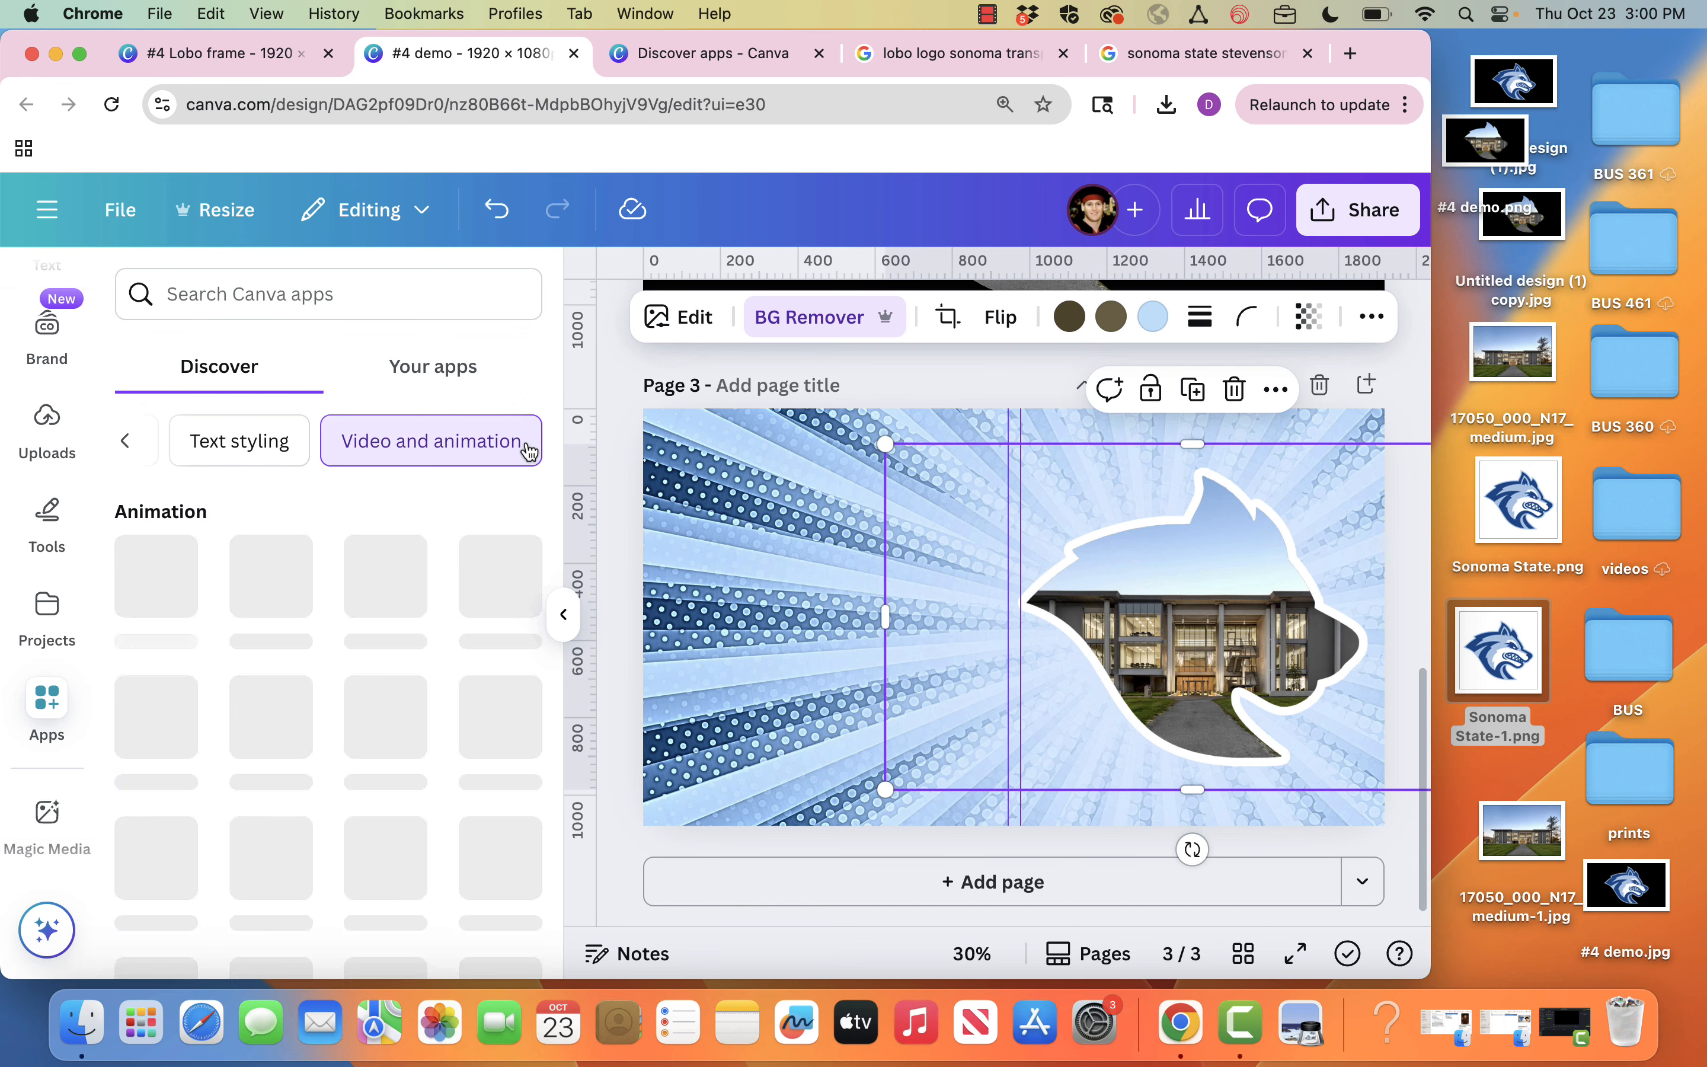
left_click(237, 455)
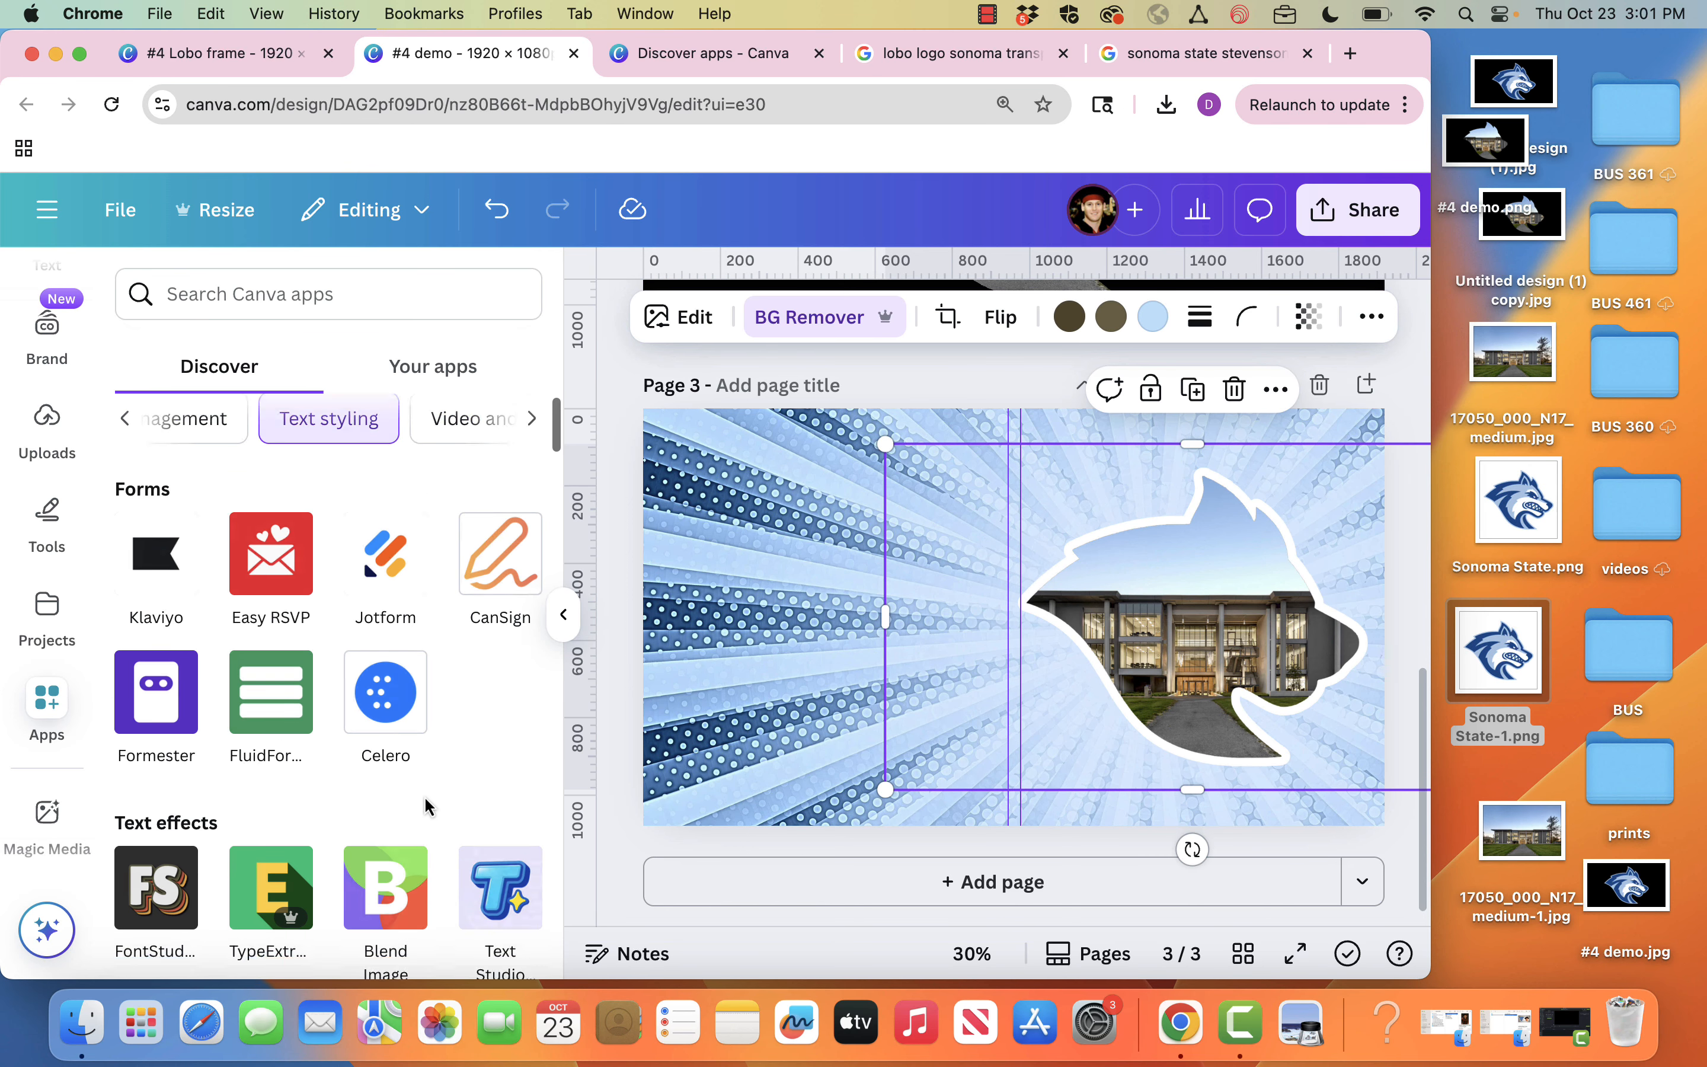
scroll(483, 818, "down", 2)
left_click(484, 819)
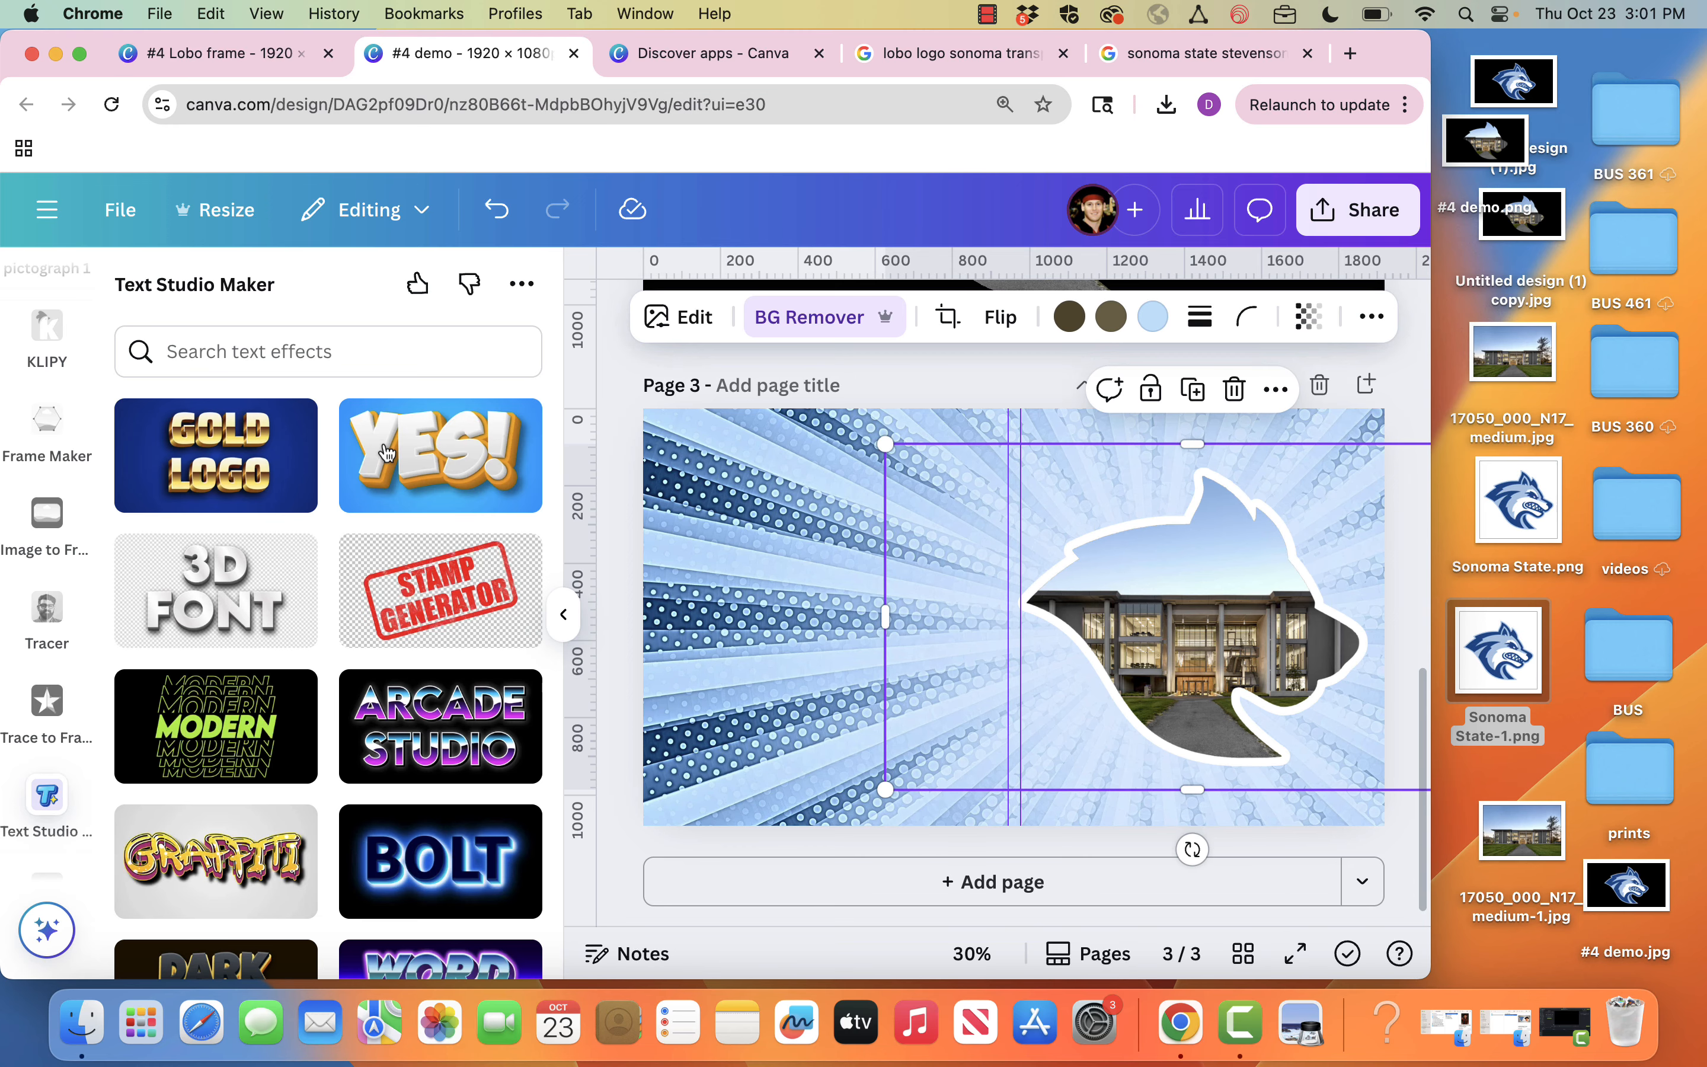
Step: Choose the Yellow White 3D text effect for SPRING 2026 #4 and set its font to CollegiateBlackFLF Regular
left_click(462, 460)
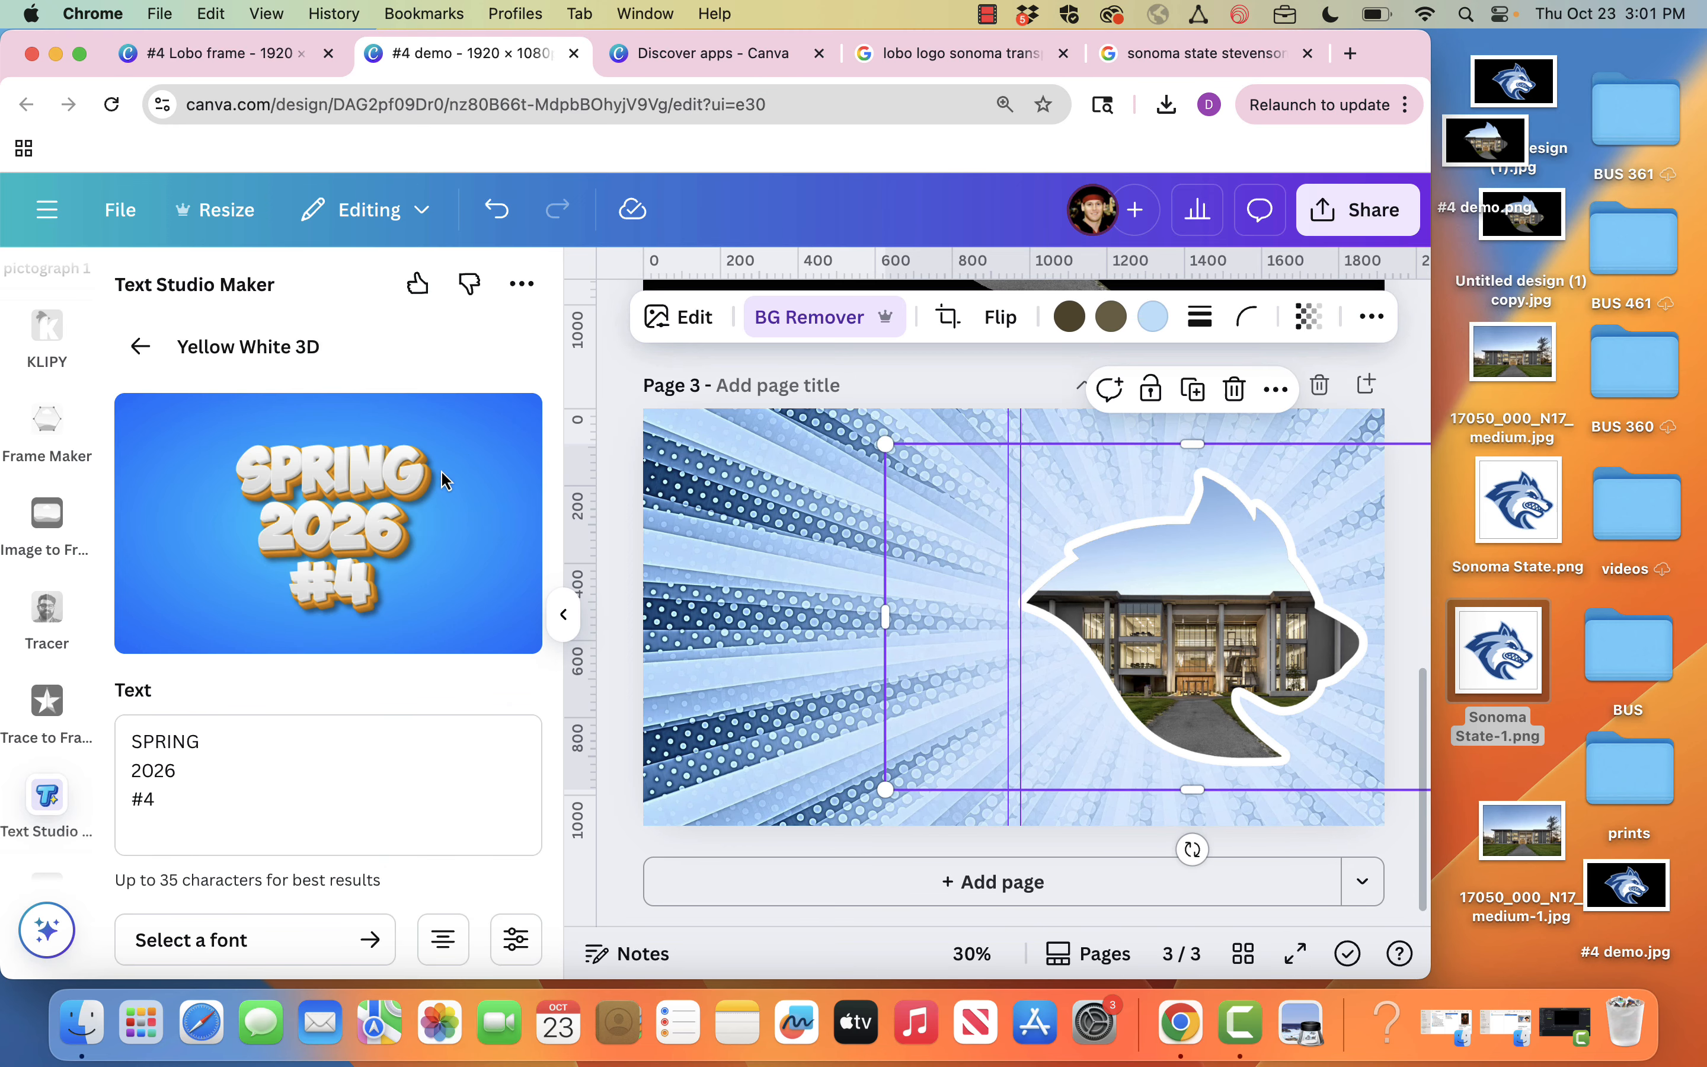
scroll(274, 805, "down", 3)
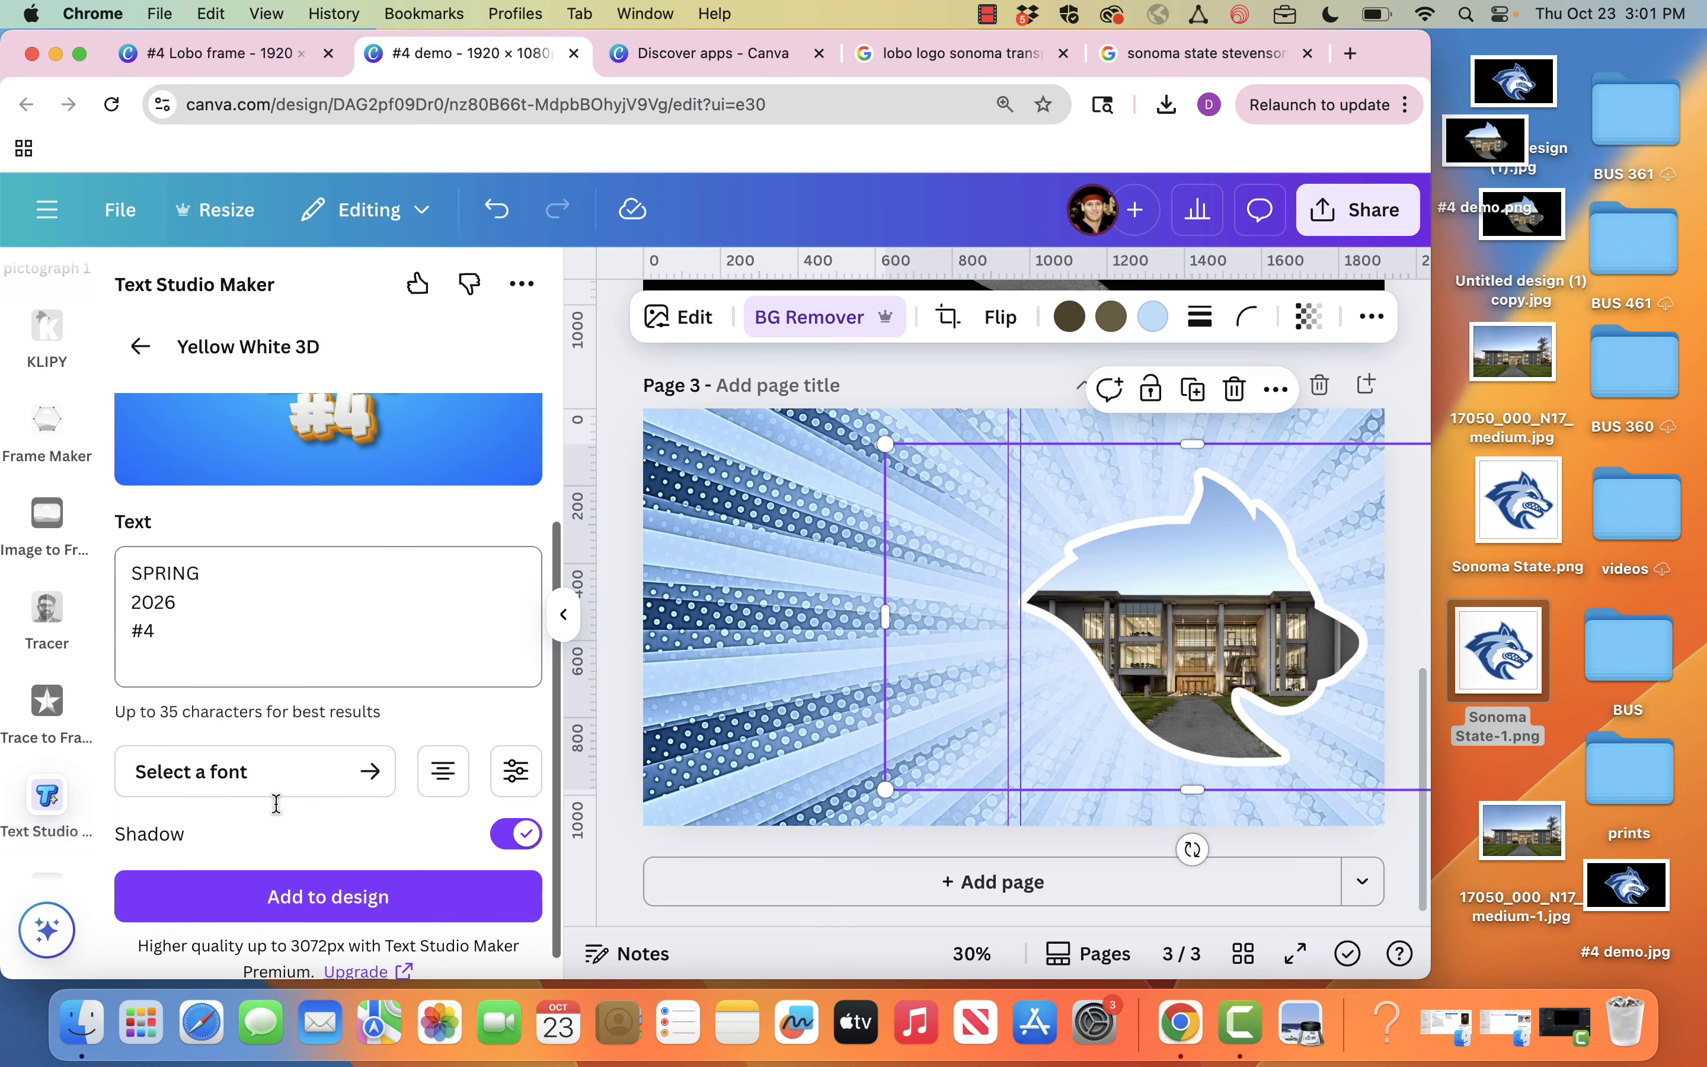
left_click(360, 782)
left_click(292, 433)
type("college black")
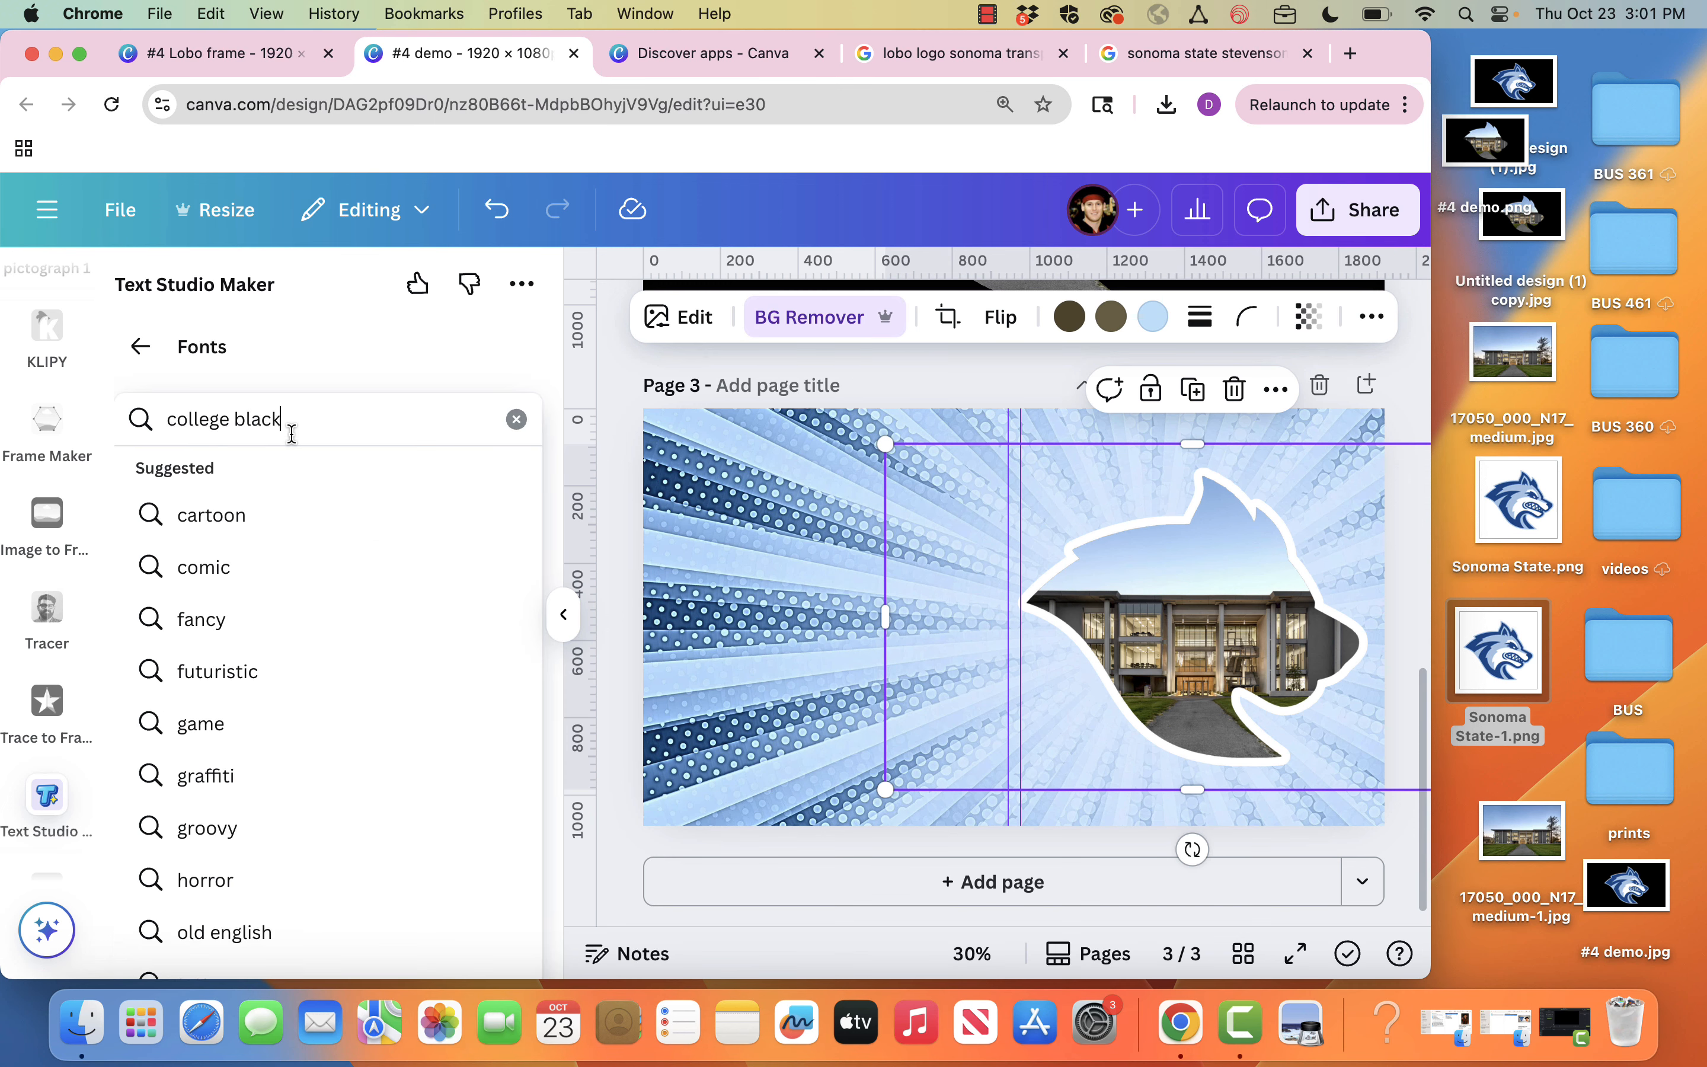
key("Return")
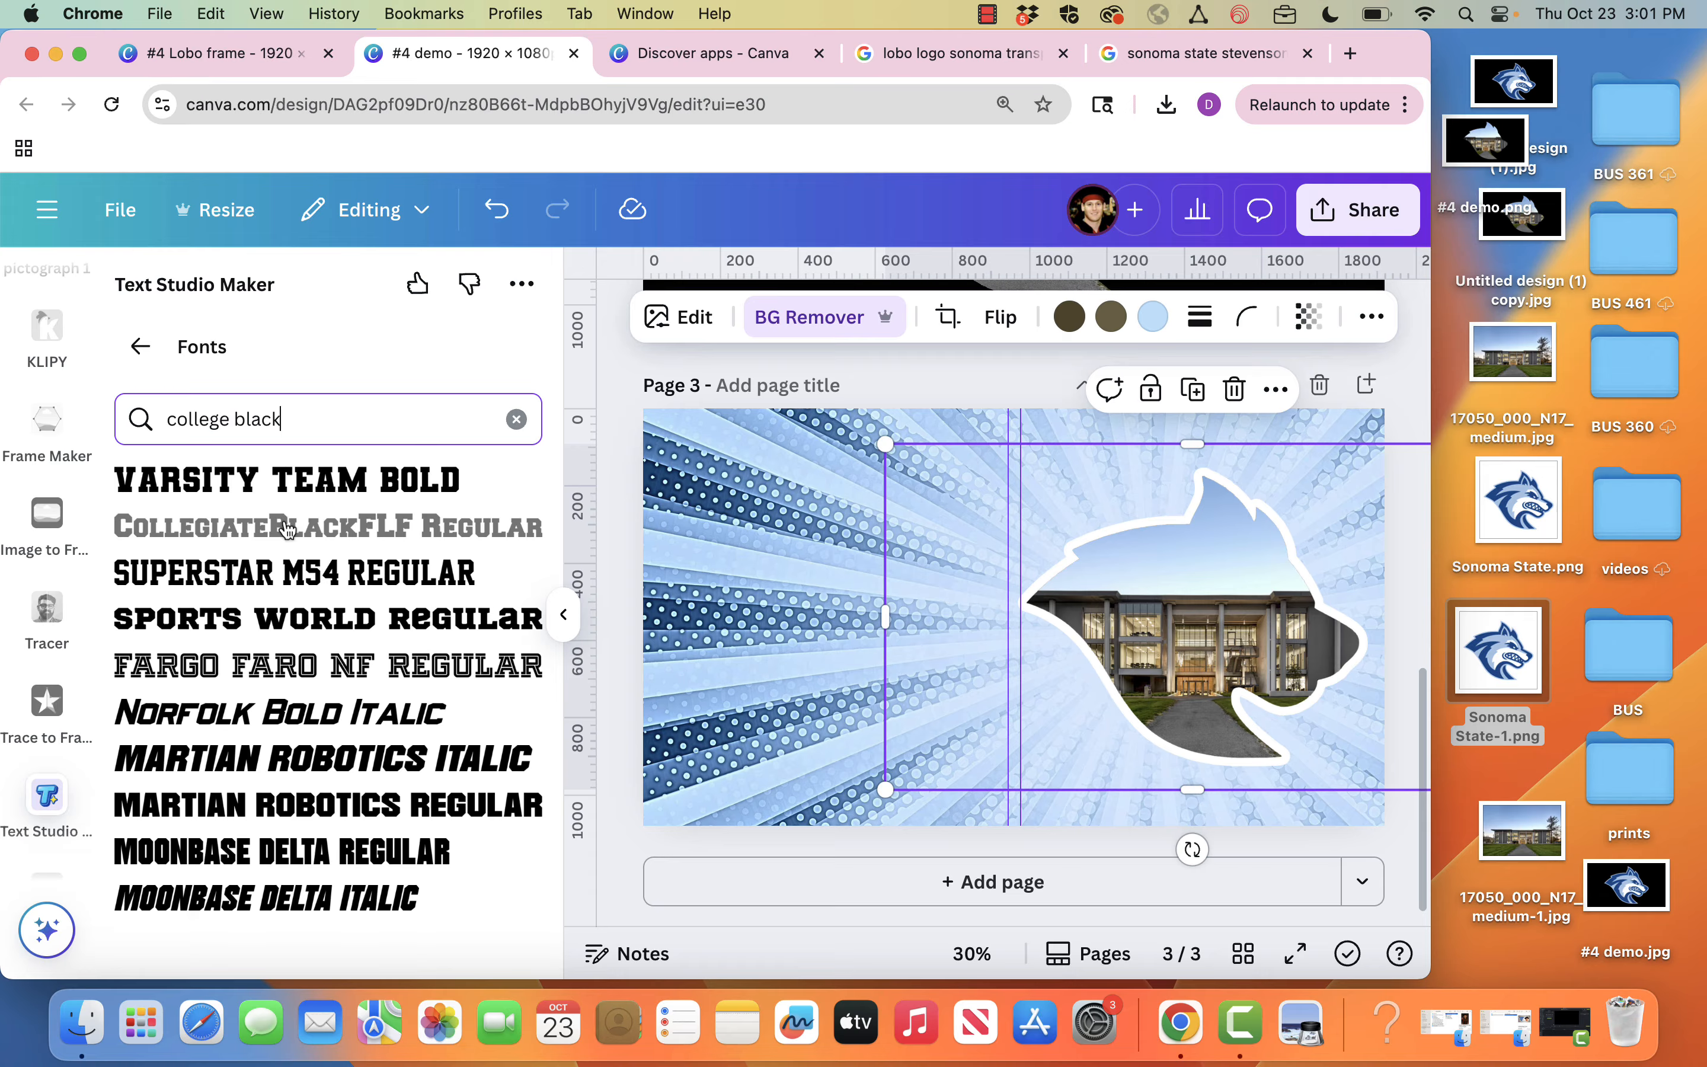
left_click(286, 528)
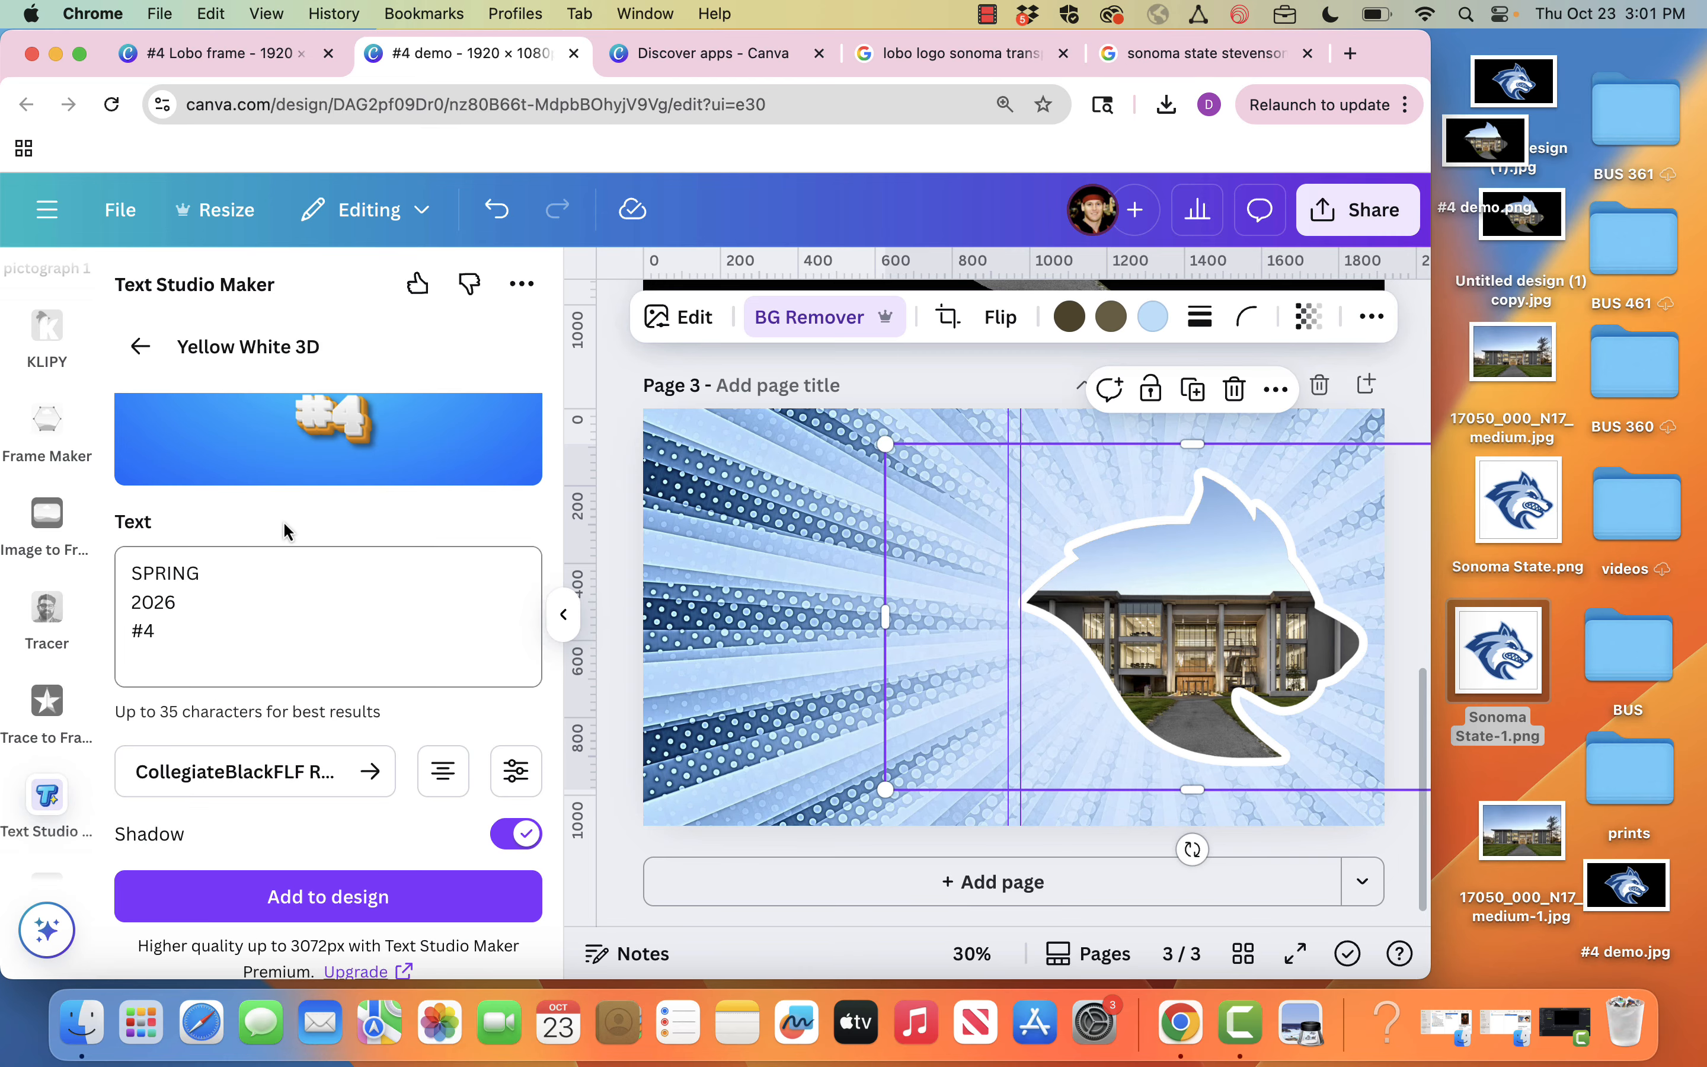
Step: Add the SPRING 2026 #4 text effect to page 3, move it beside the wolf cutout and enlarge it to fill the page's left half
left_click(448, 902)
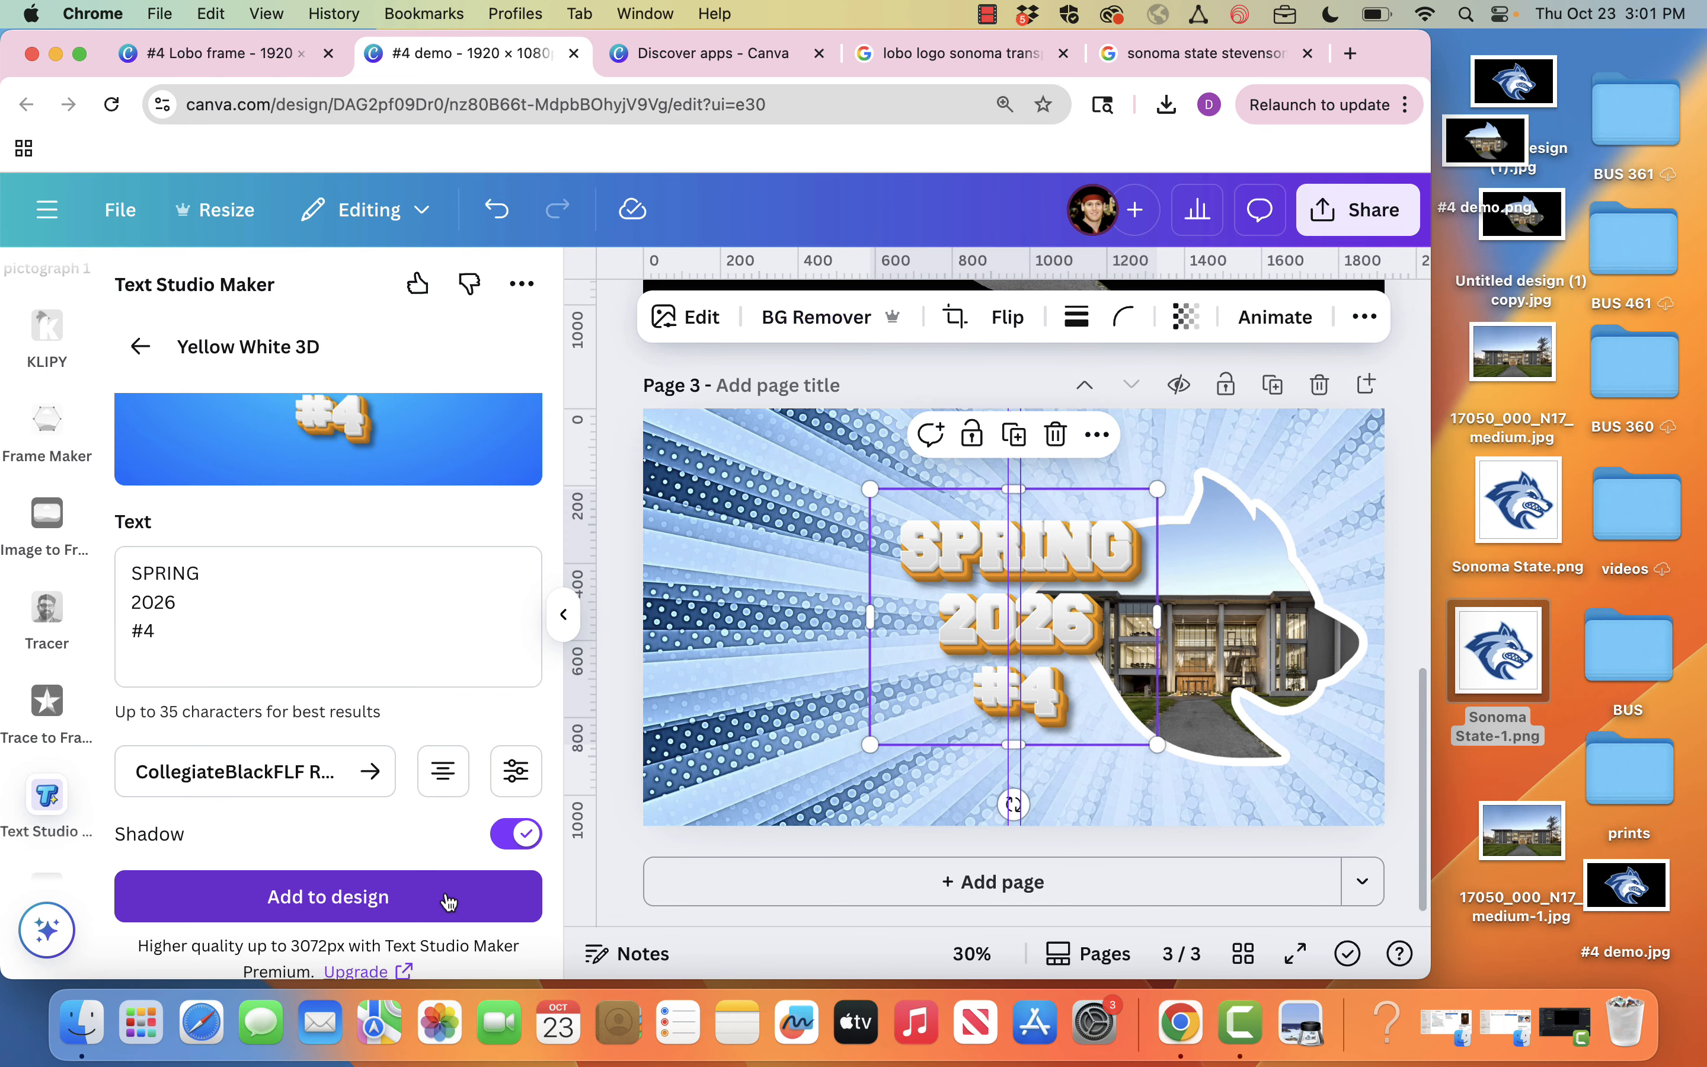
left_click_drag(1025, 622, 838, 605)
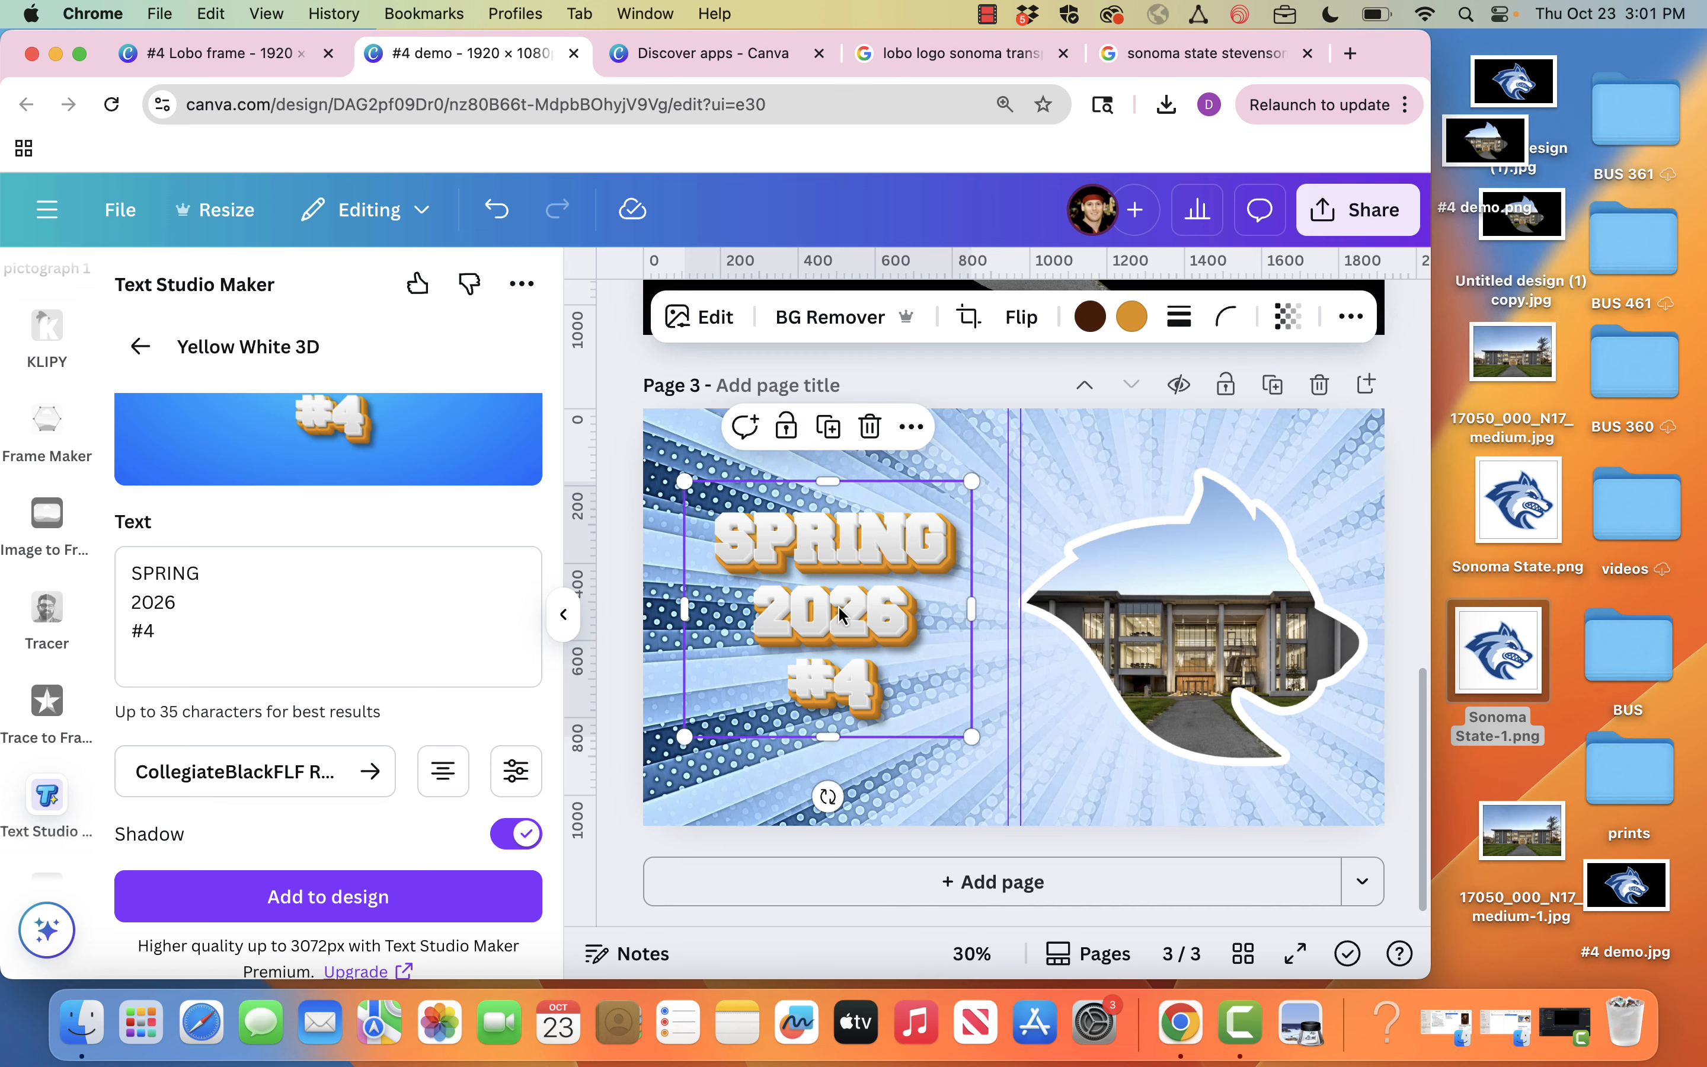
left_click_drag(973, 480, 1017, 448)
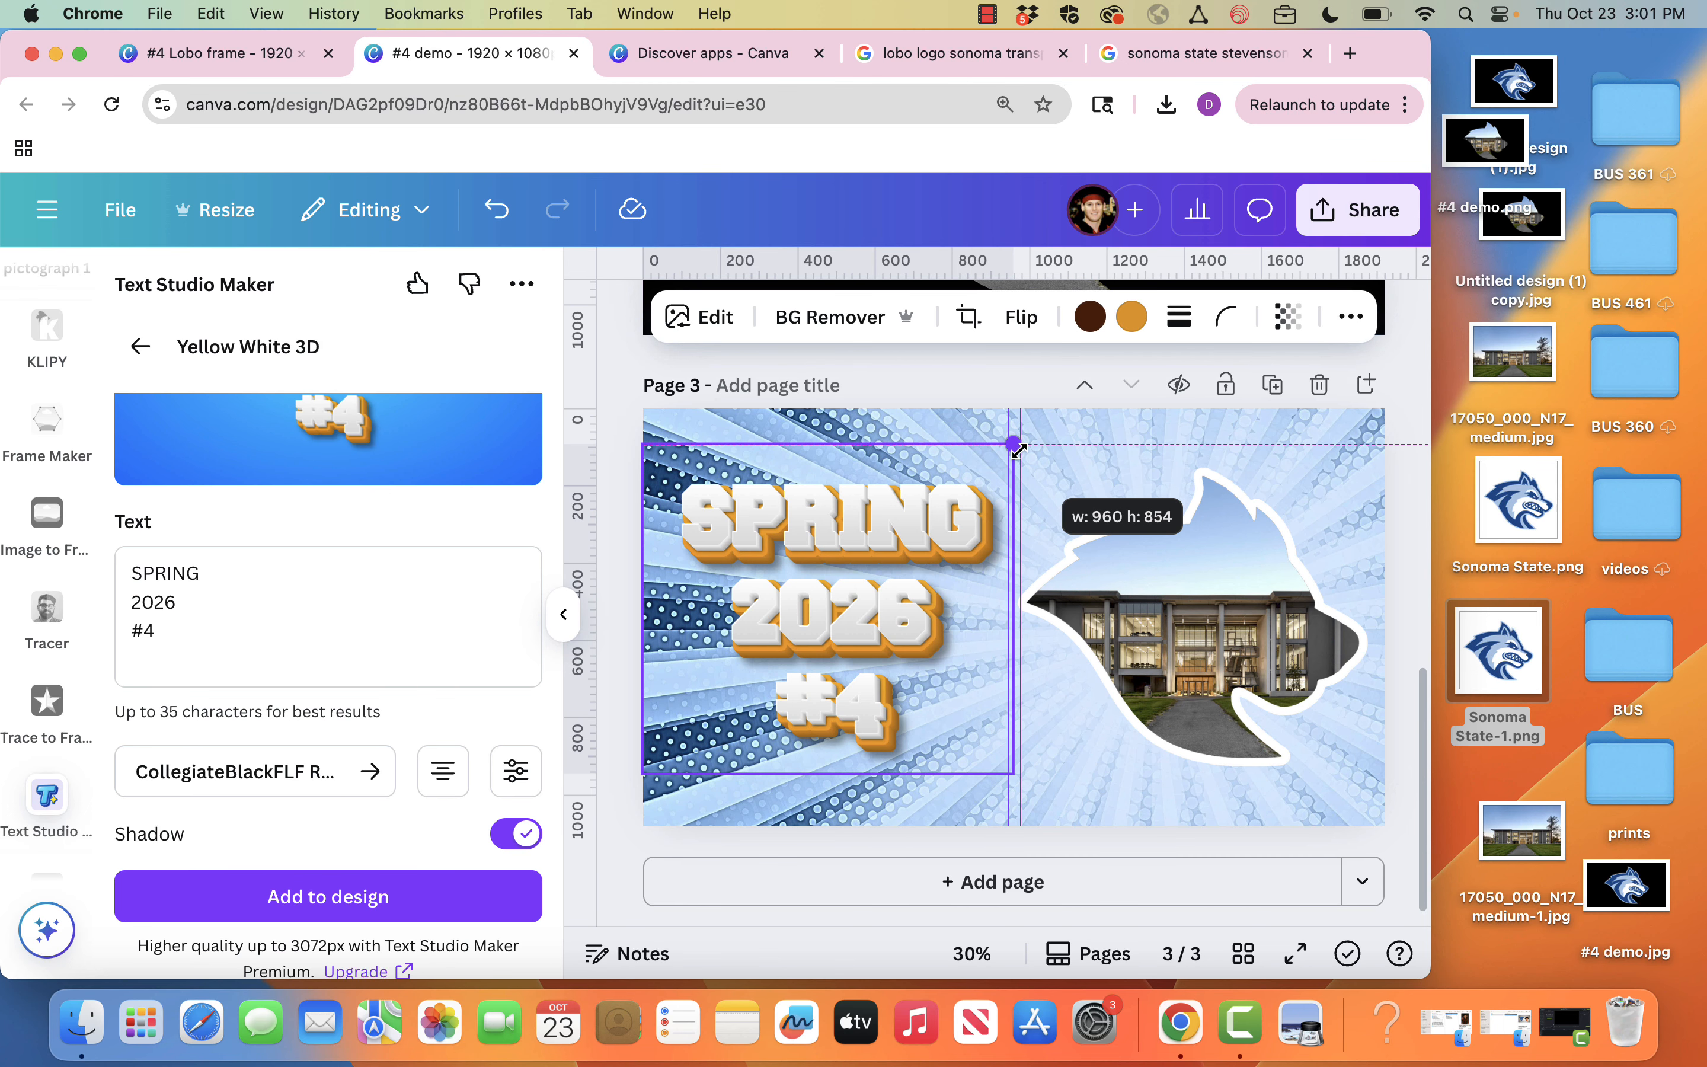
left_click_drag(1018, 451, 1025, 444)
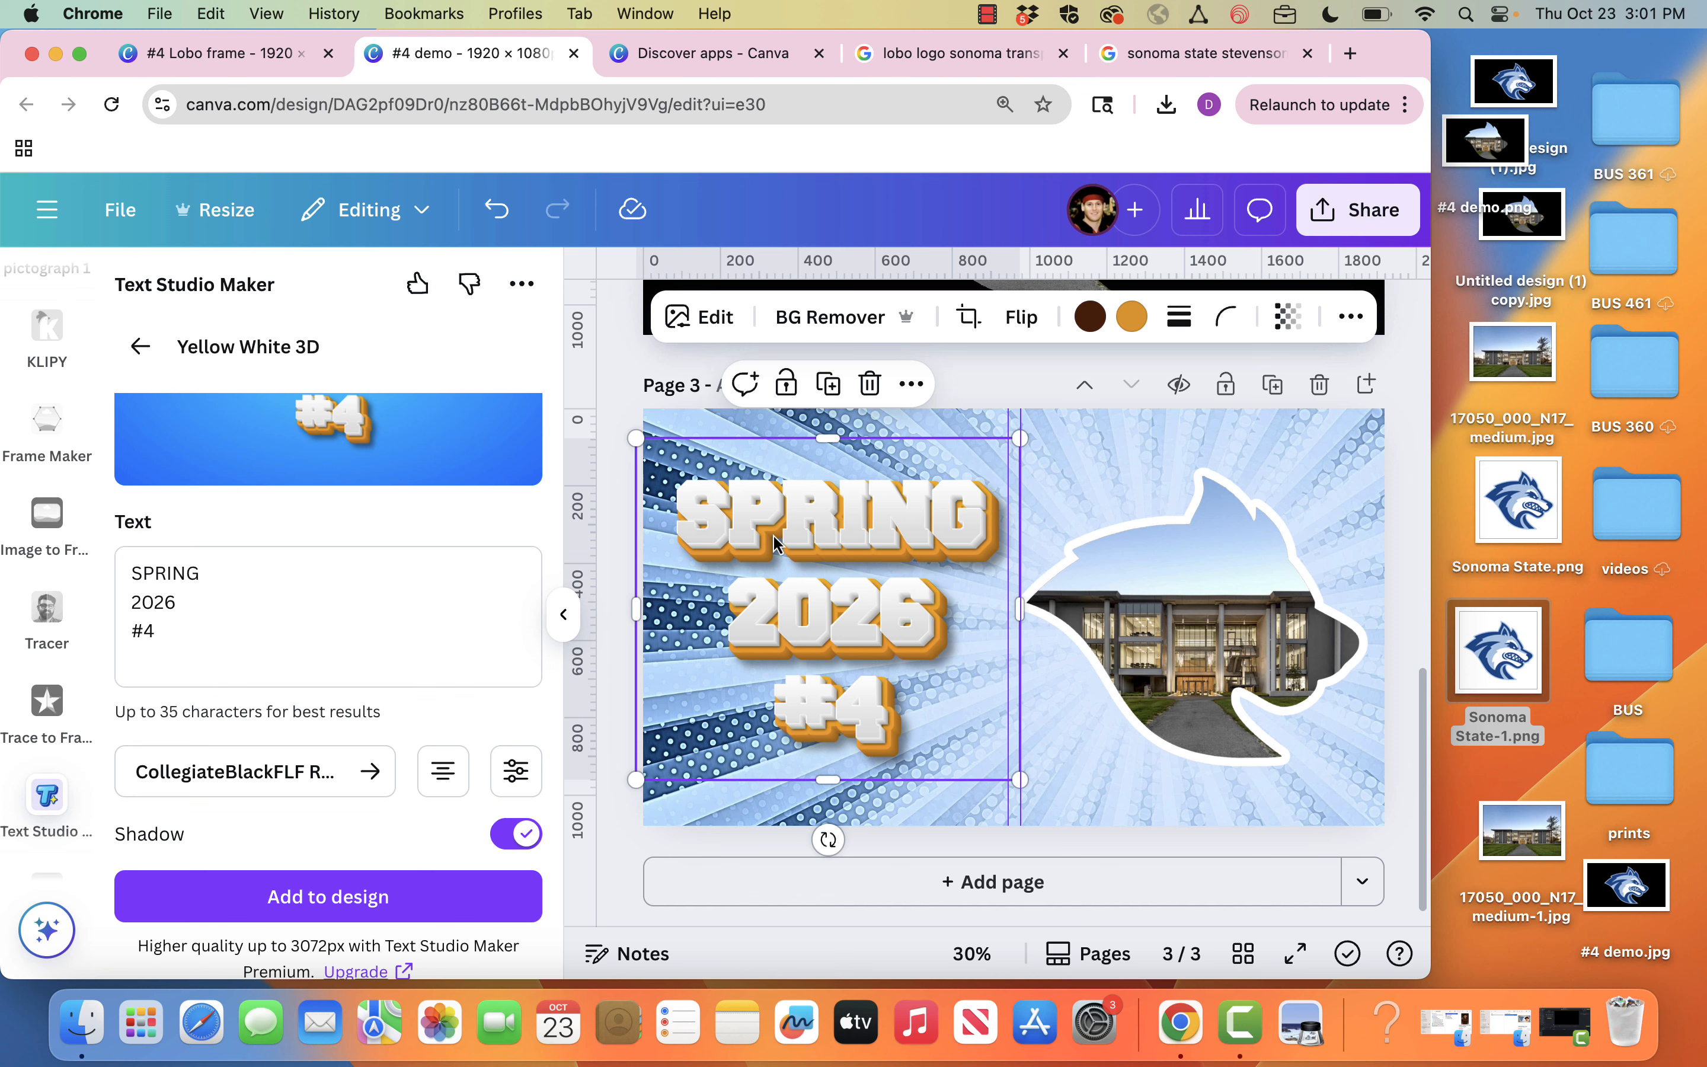
left_click(613, 386)
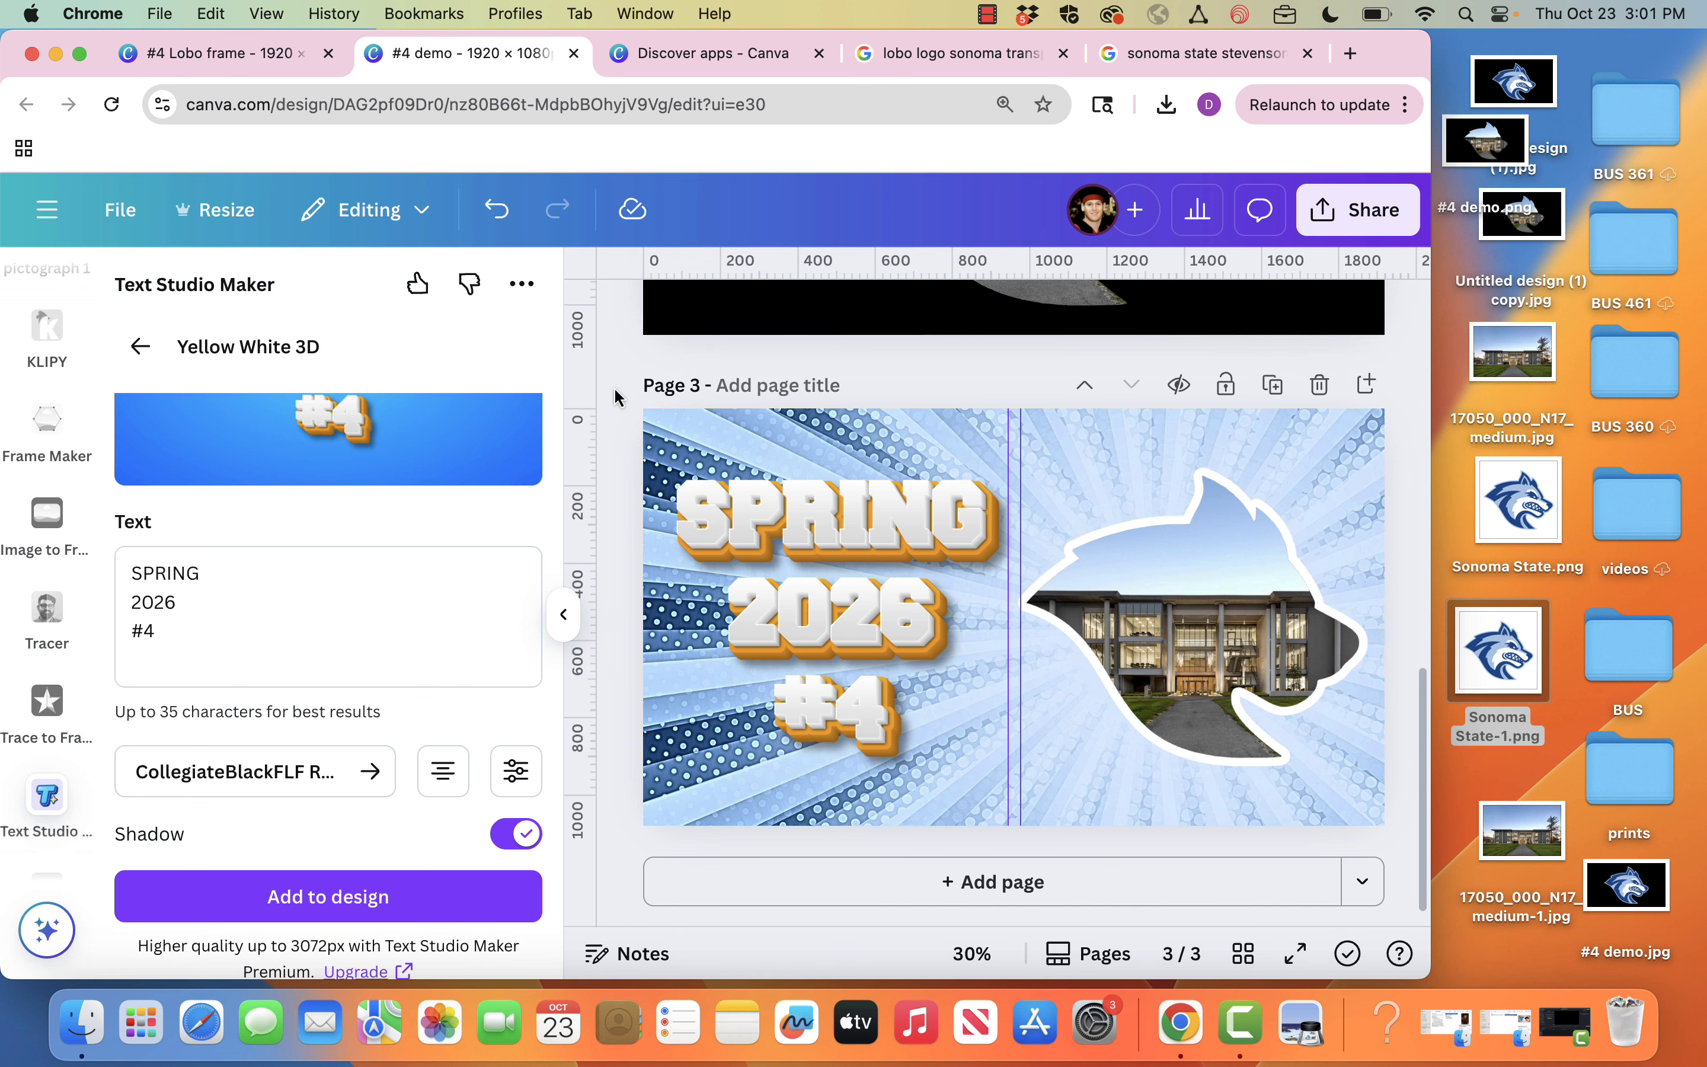
Step: Leave the text effect app and place the wolf logo Sonoma State-1.png from the desktop onto page 3
left_click(140, 347)
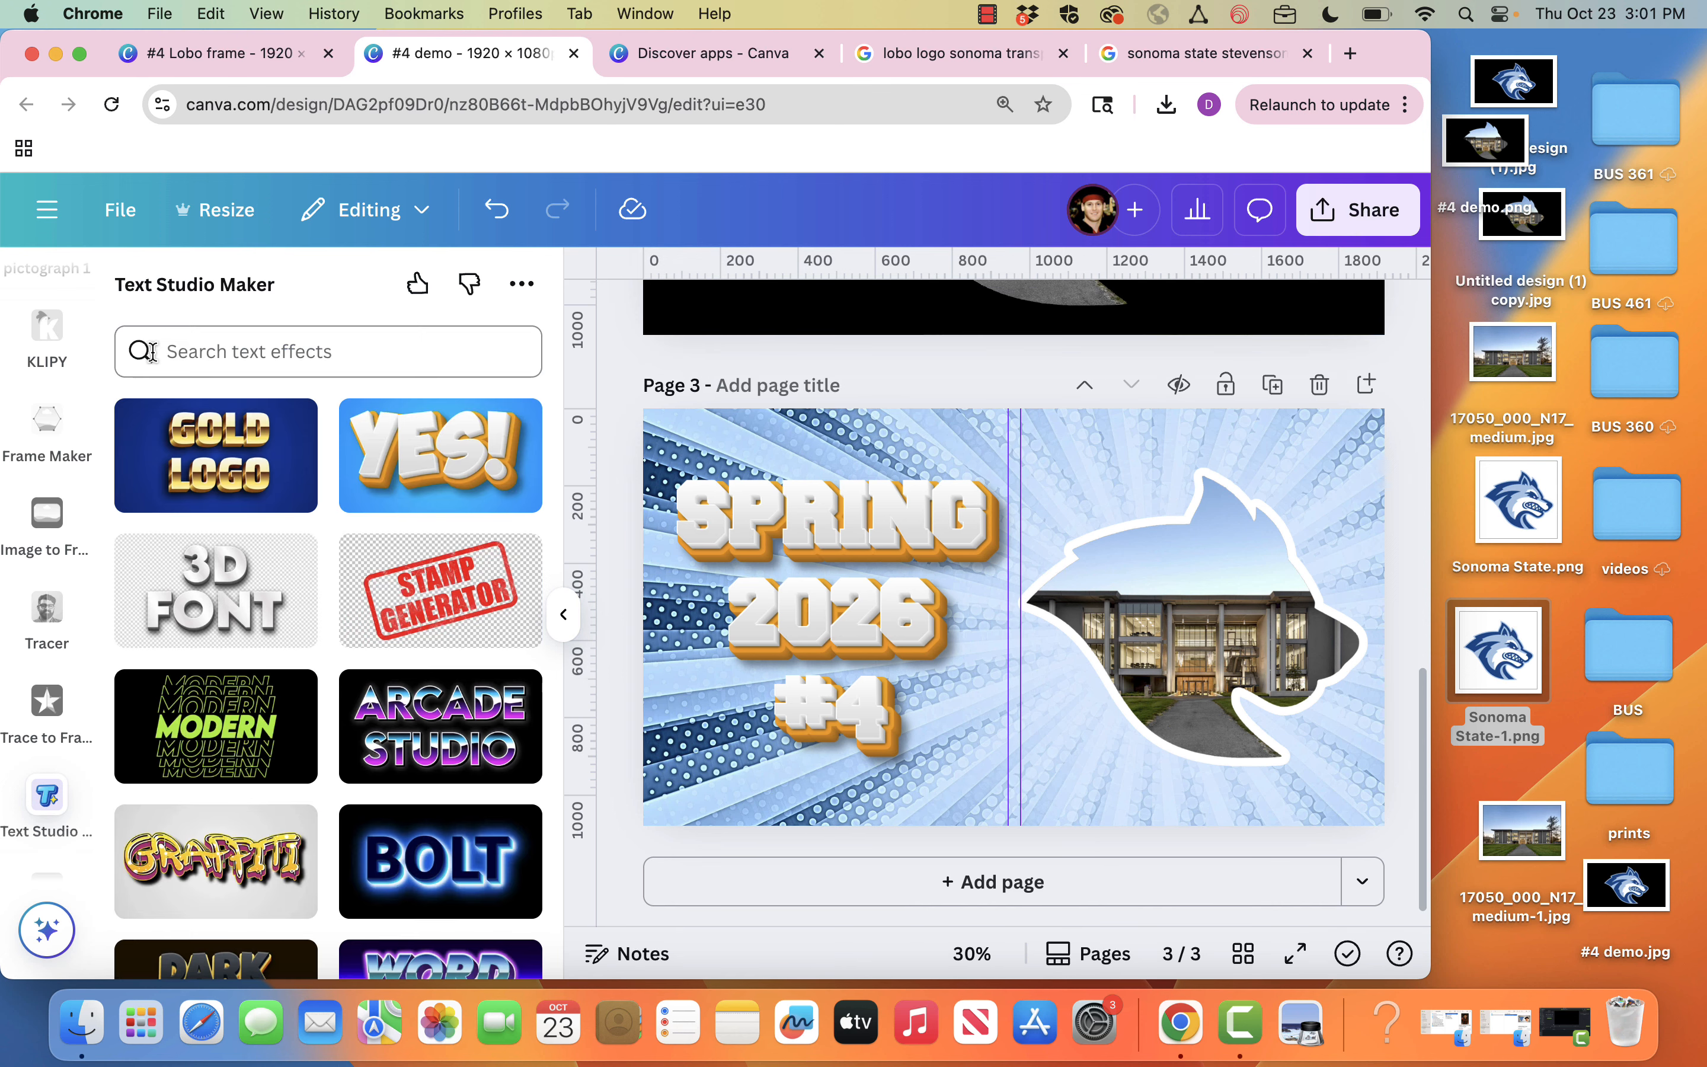
left_click(794, 545)
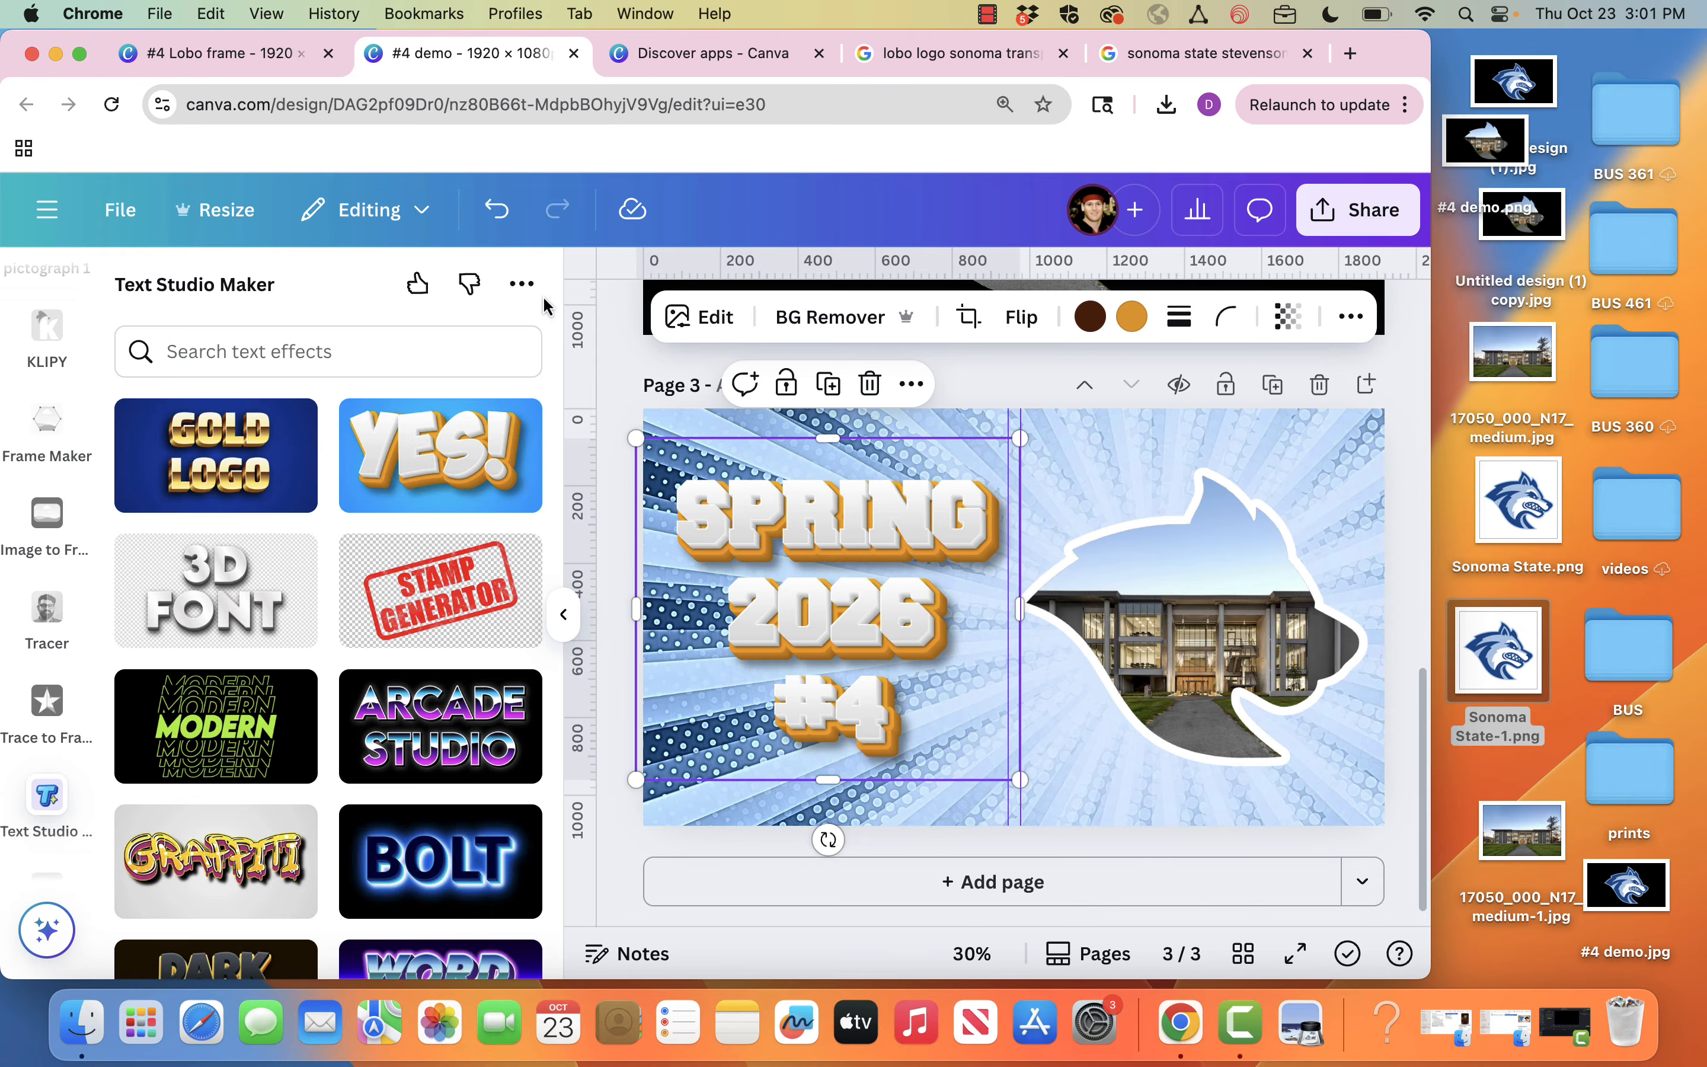
left_click(564, 614)
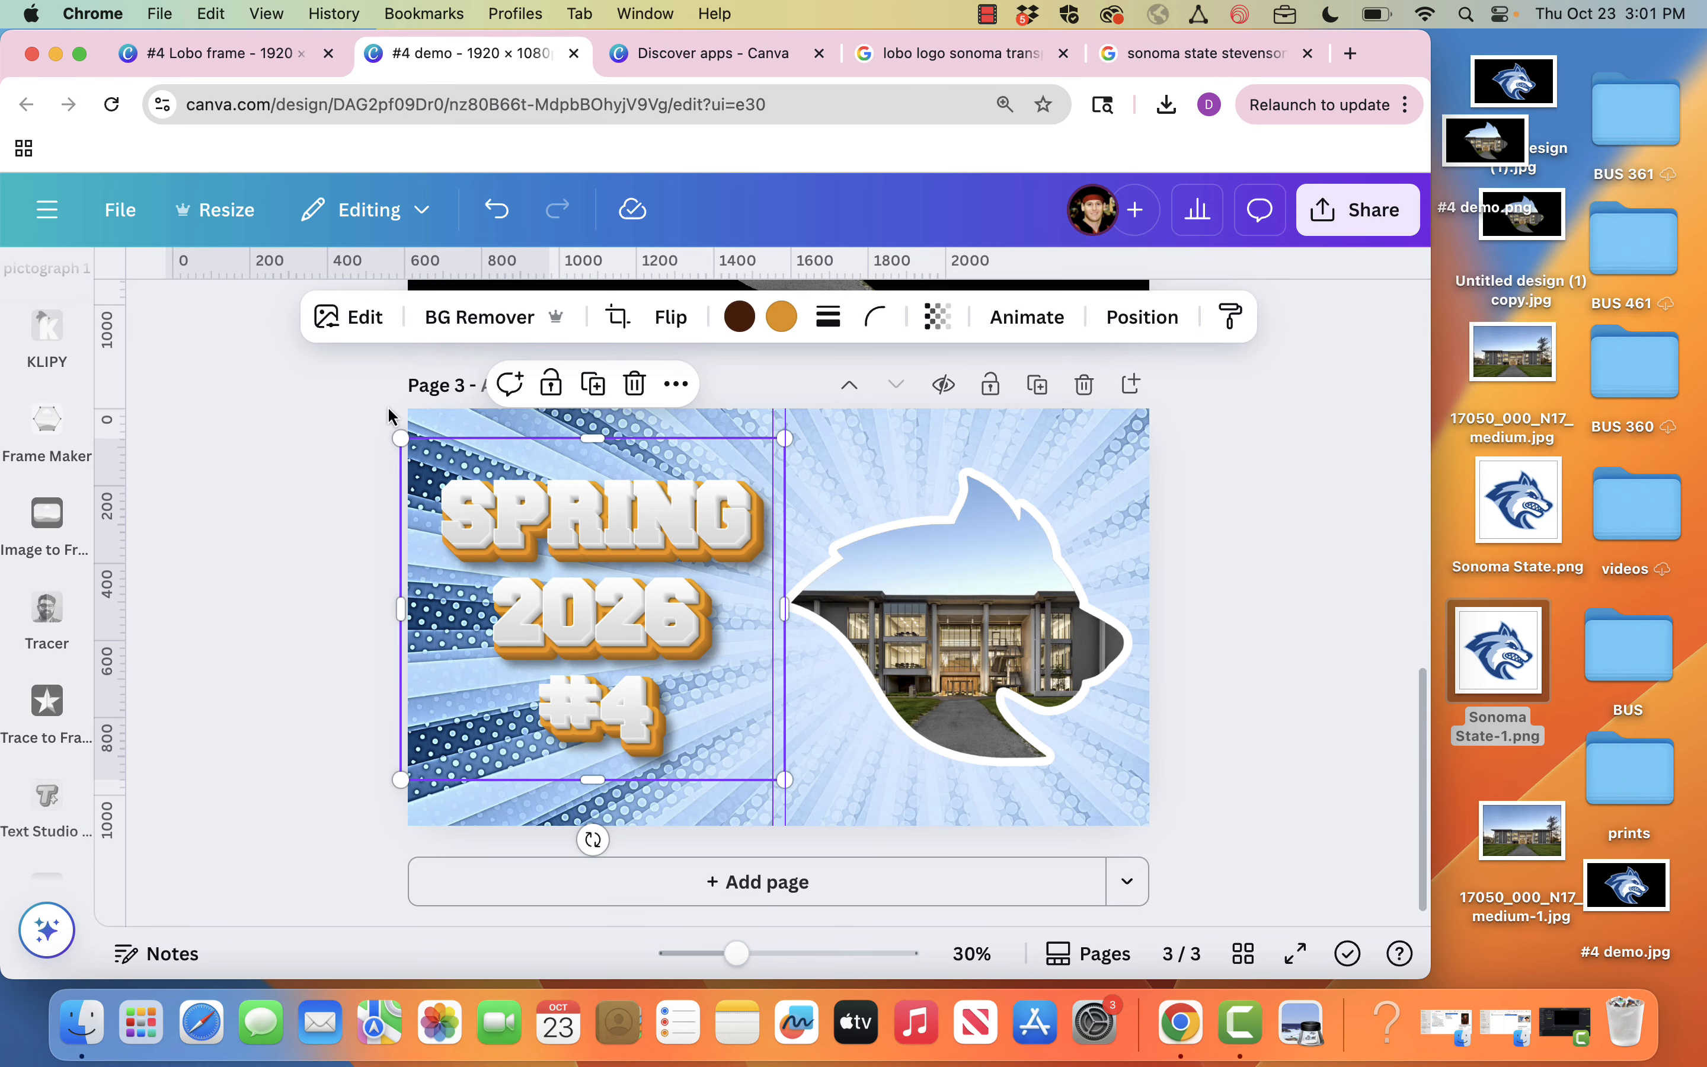
left_click_drag(1496, 638, 887, 432)
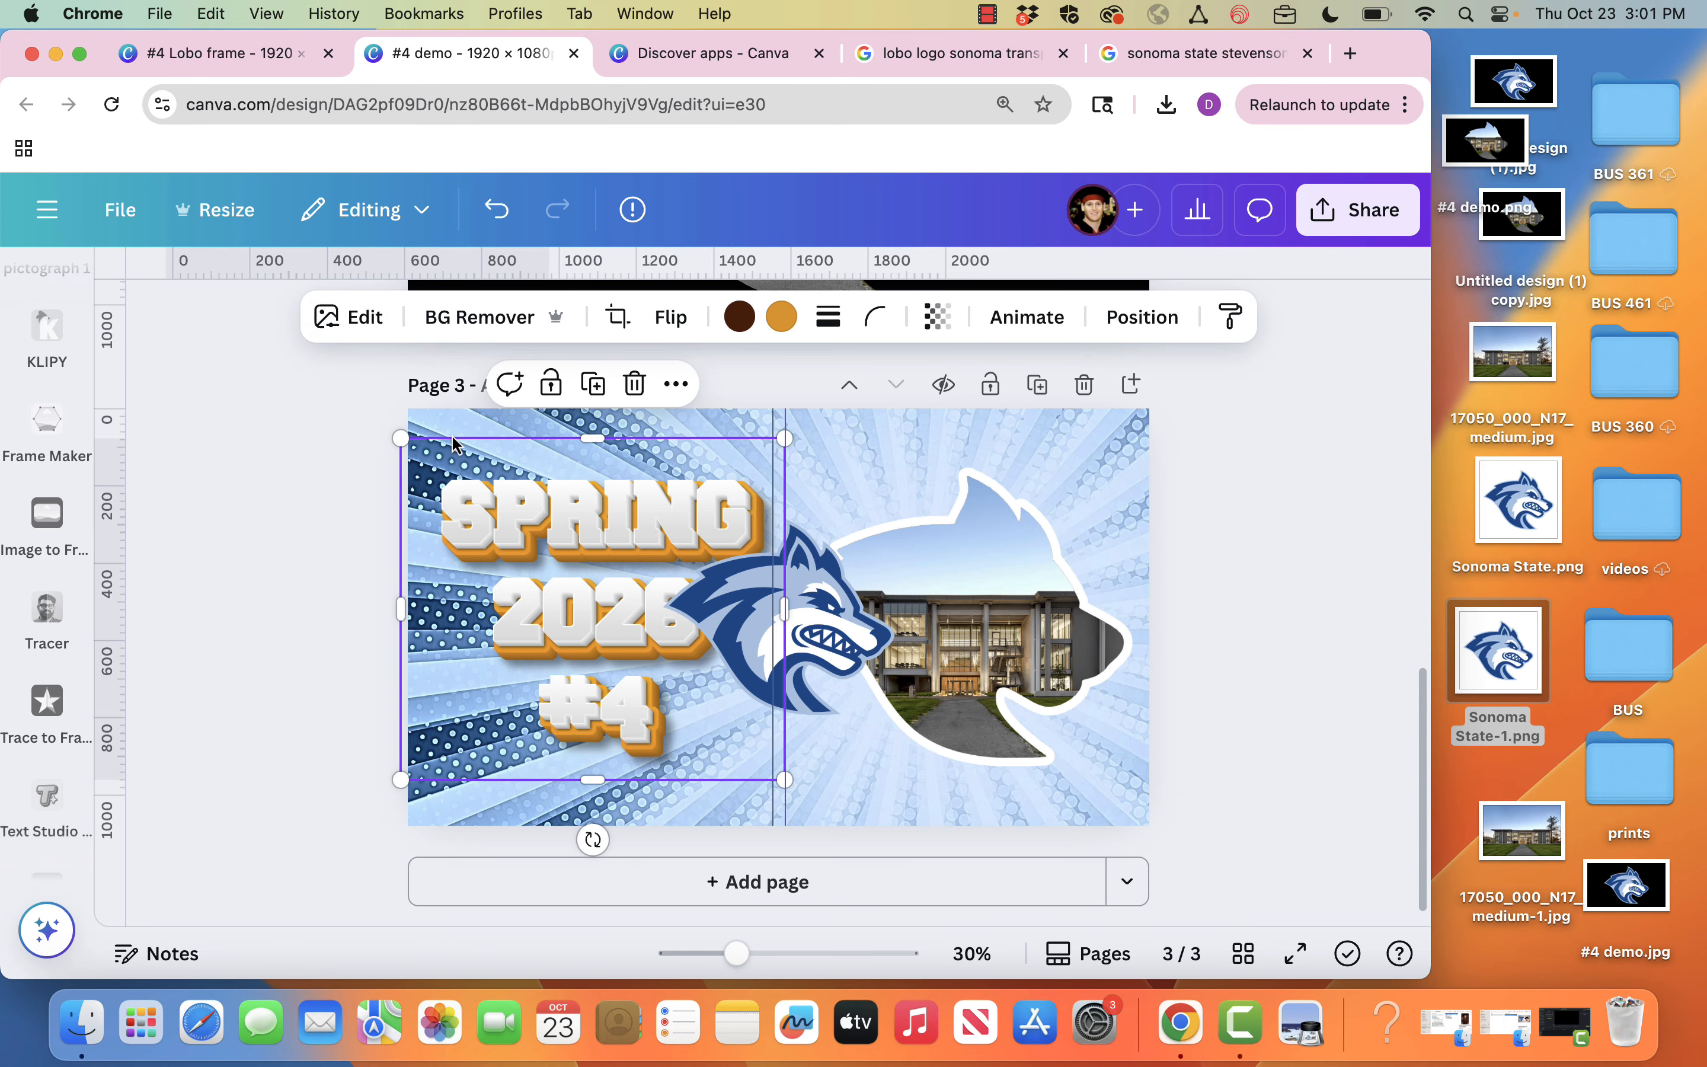
Step: Apply the Custom duotone effect to the SPRING 2026 #4 text graphic
left_click(377, 327)
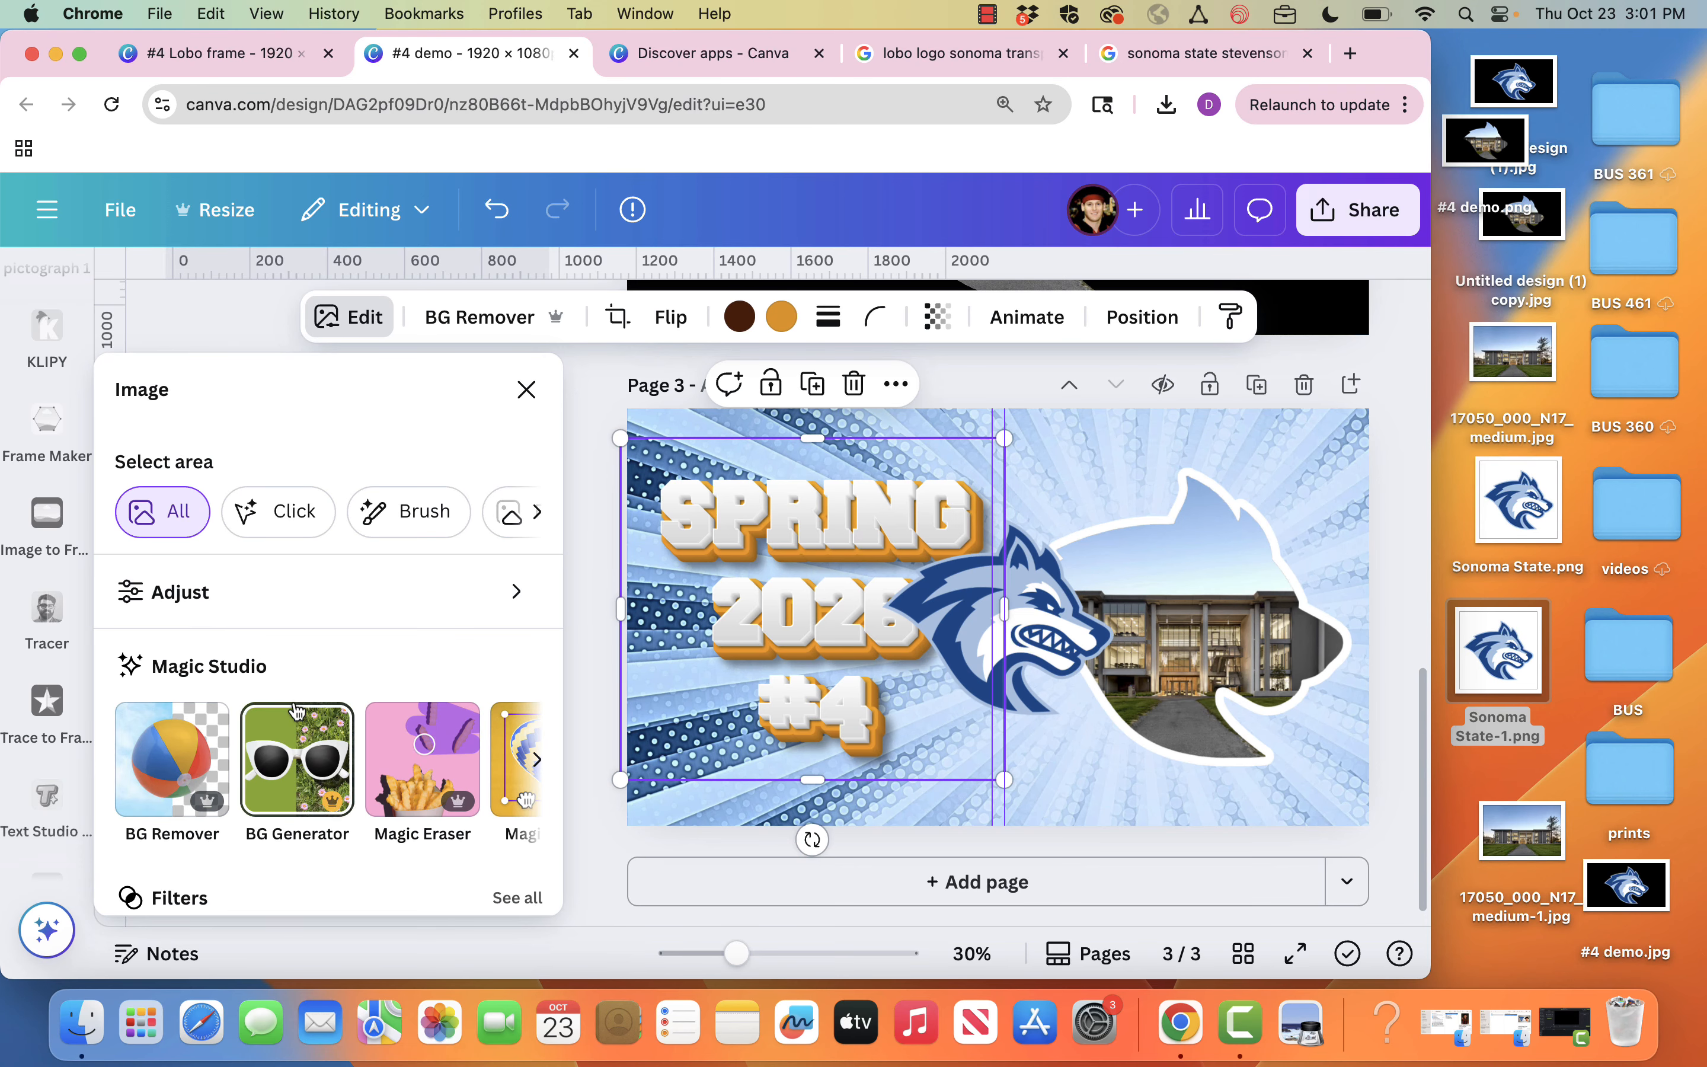
scroll(298, 711, "down", 6)
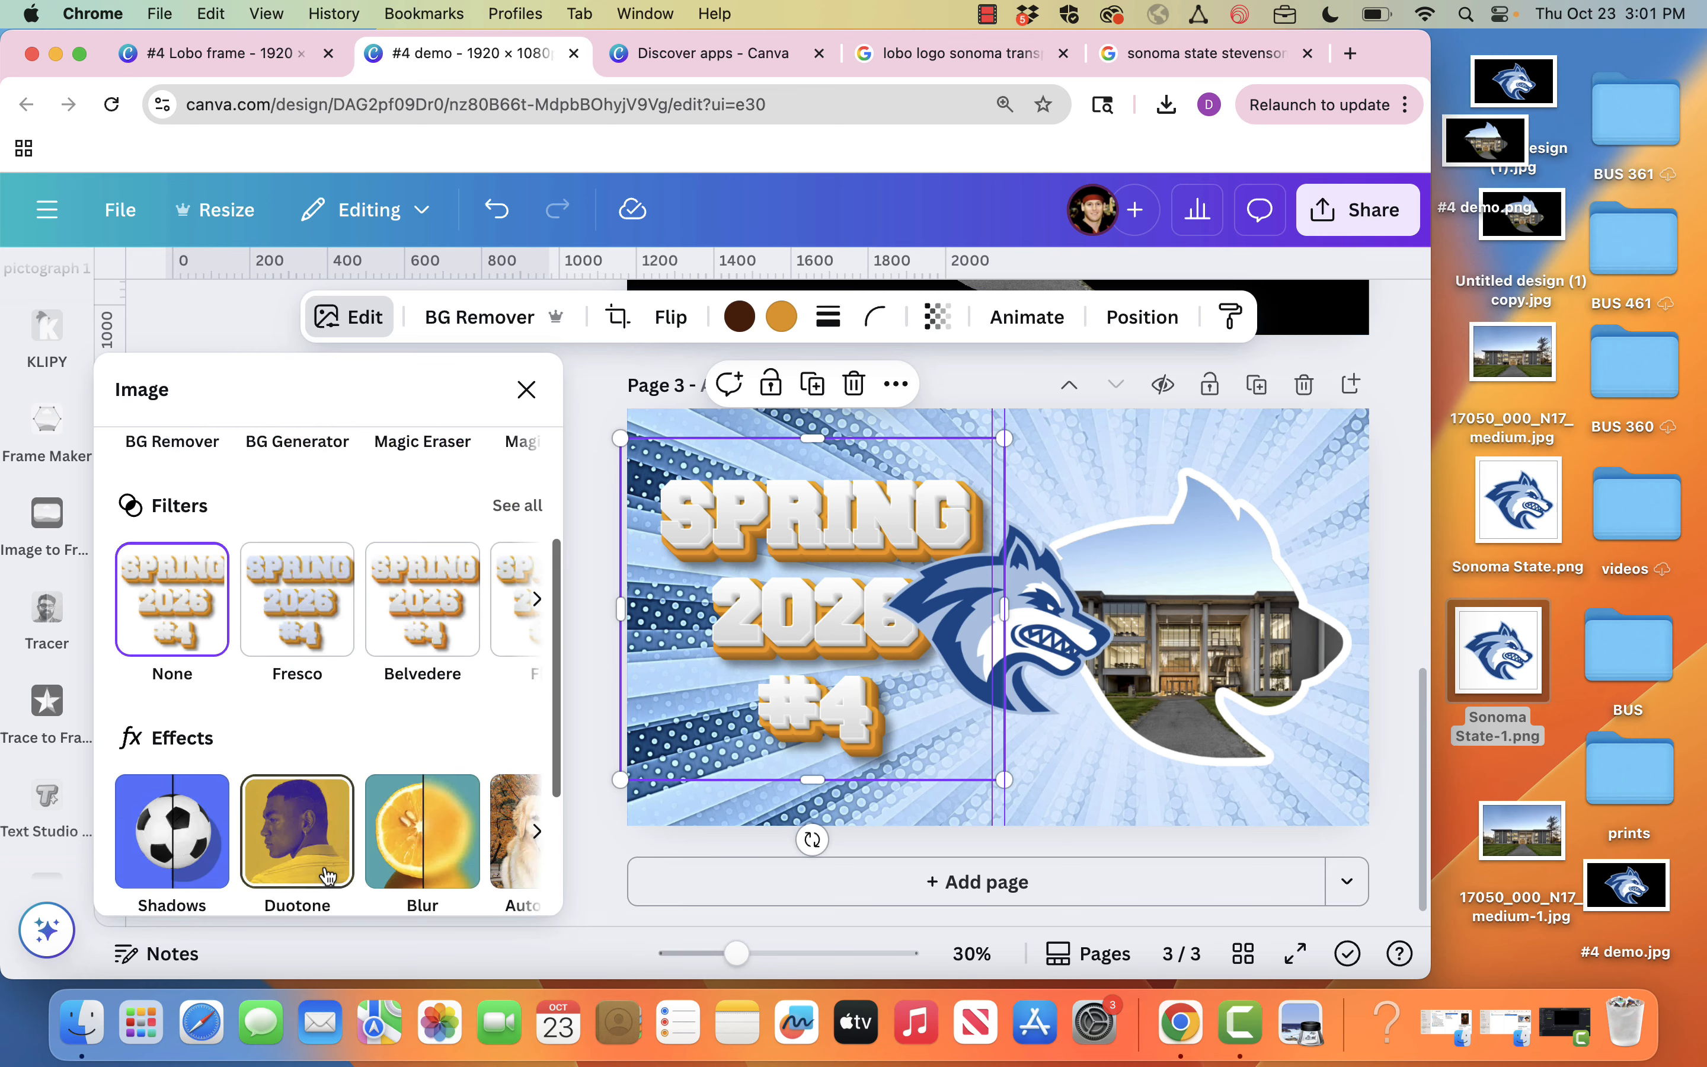
left_click(323, 856)
left_click(182, 667)
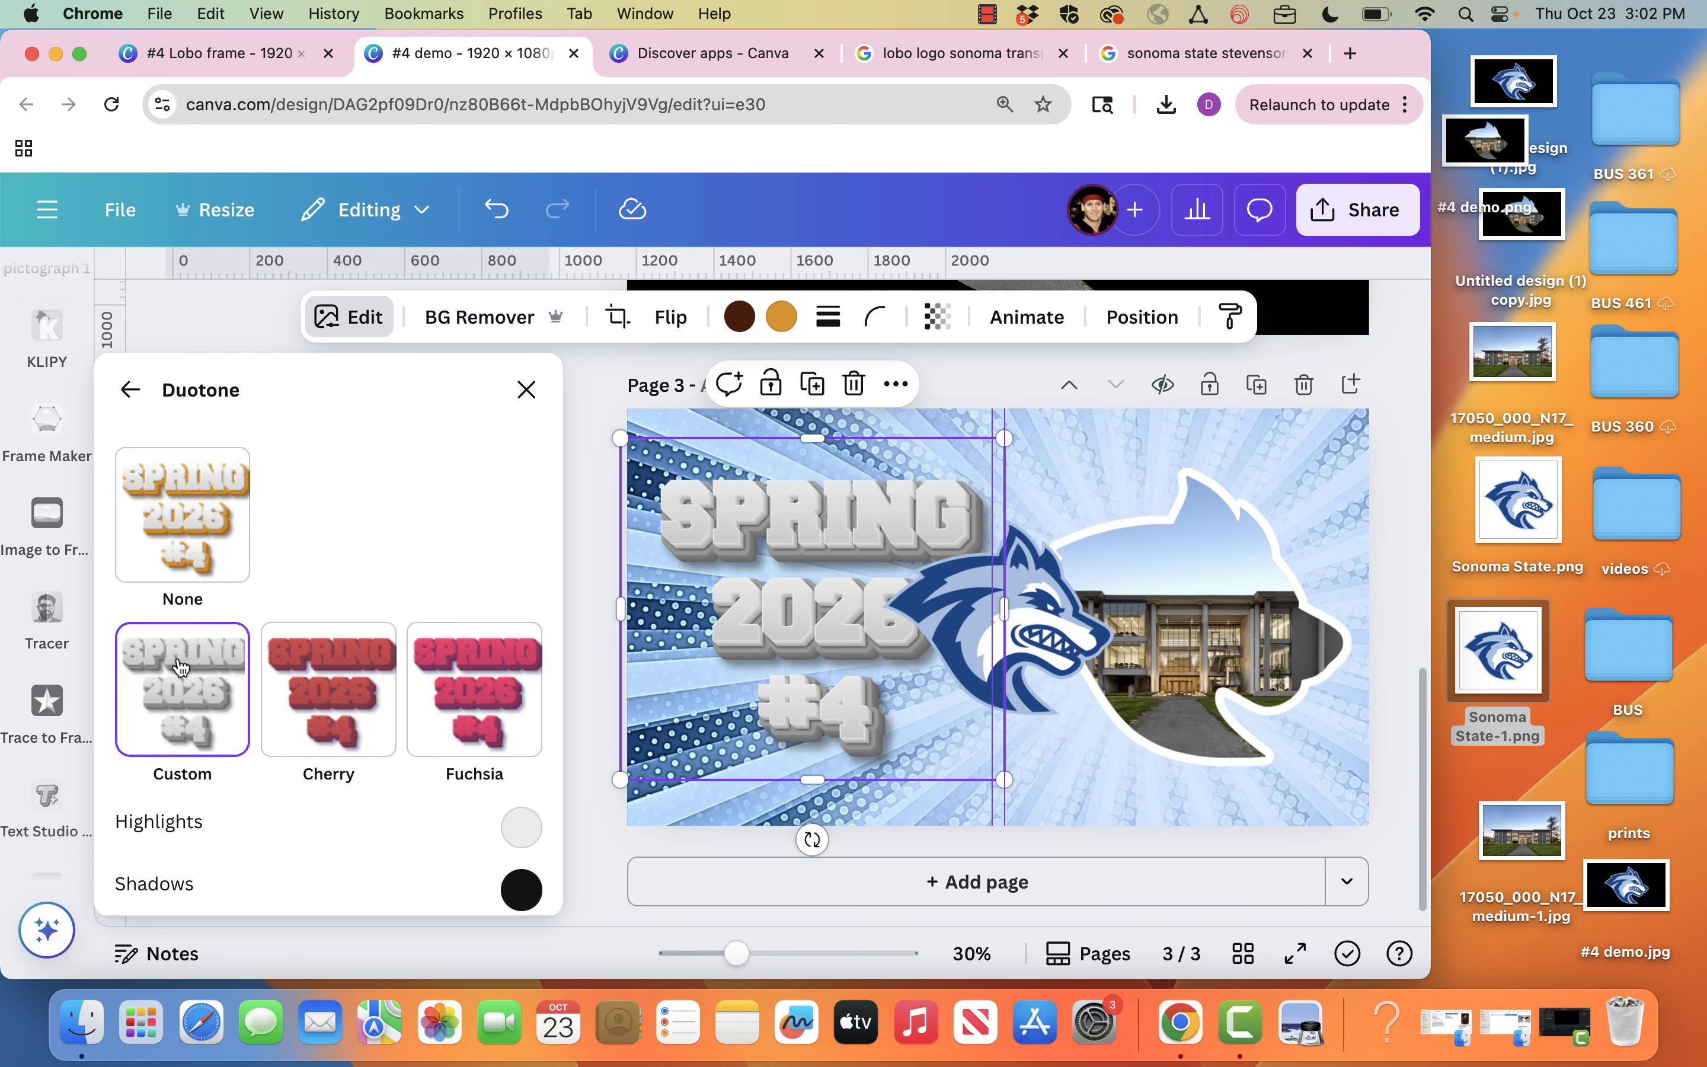
scroll(327, 745, "down", 3)
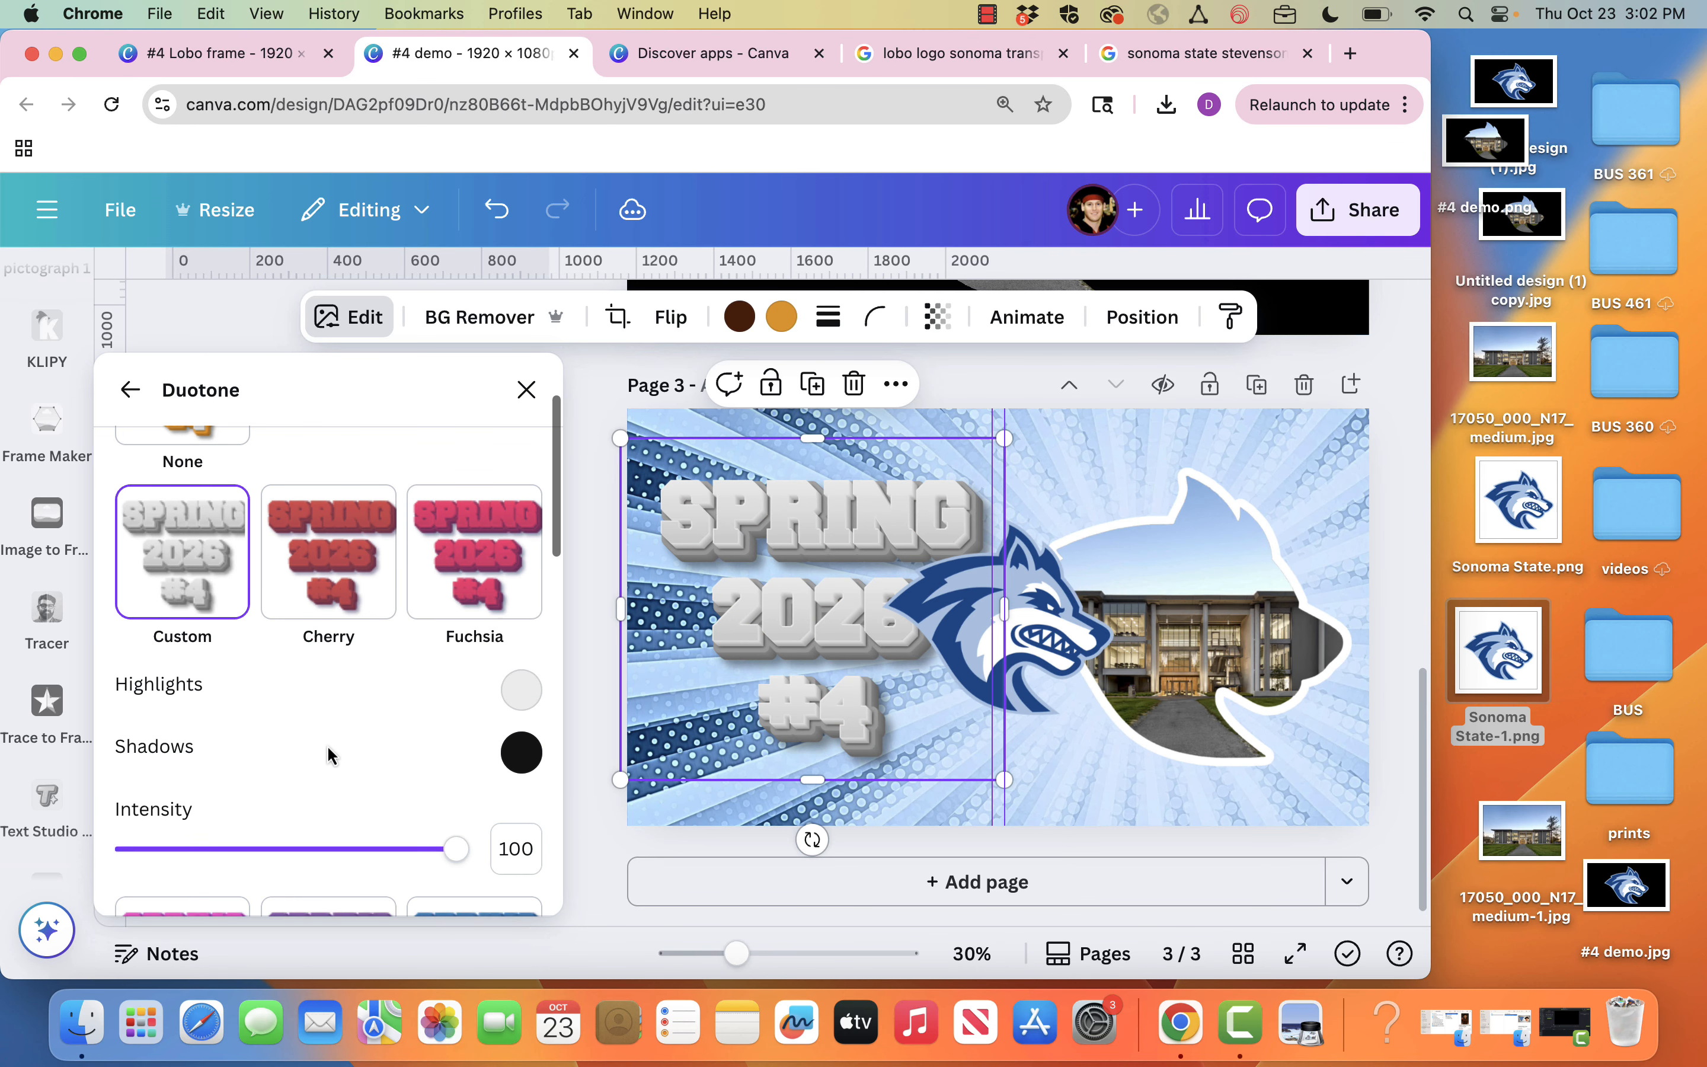
Step: Set the text graphic's duotone highlights to the dark blue #0B4F93 sampled from the wolf logo and its shadows to white
left_click(523, 706)
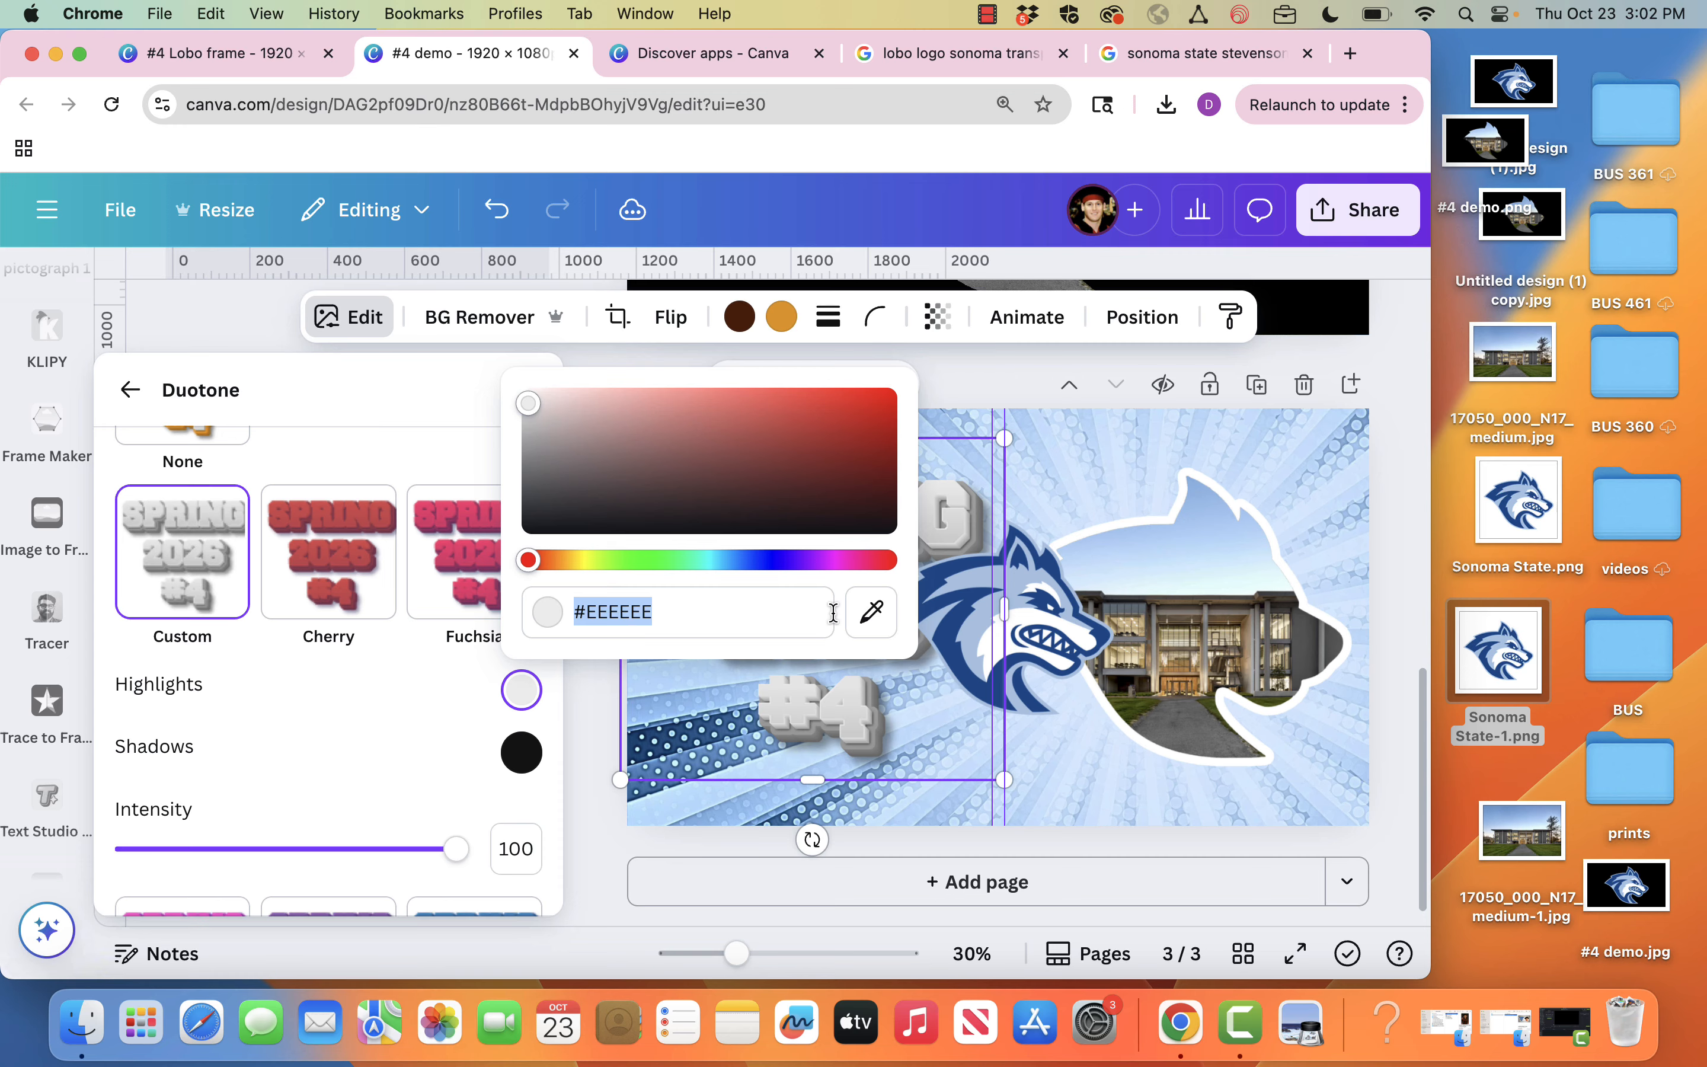
left_click(872, 611)
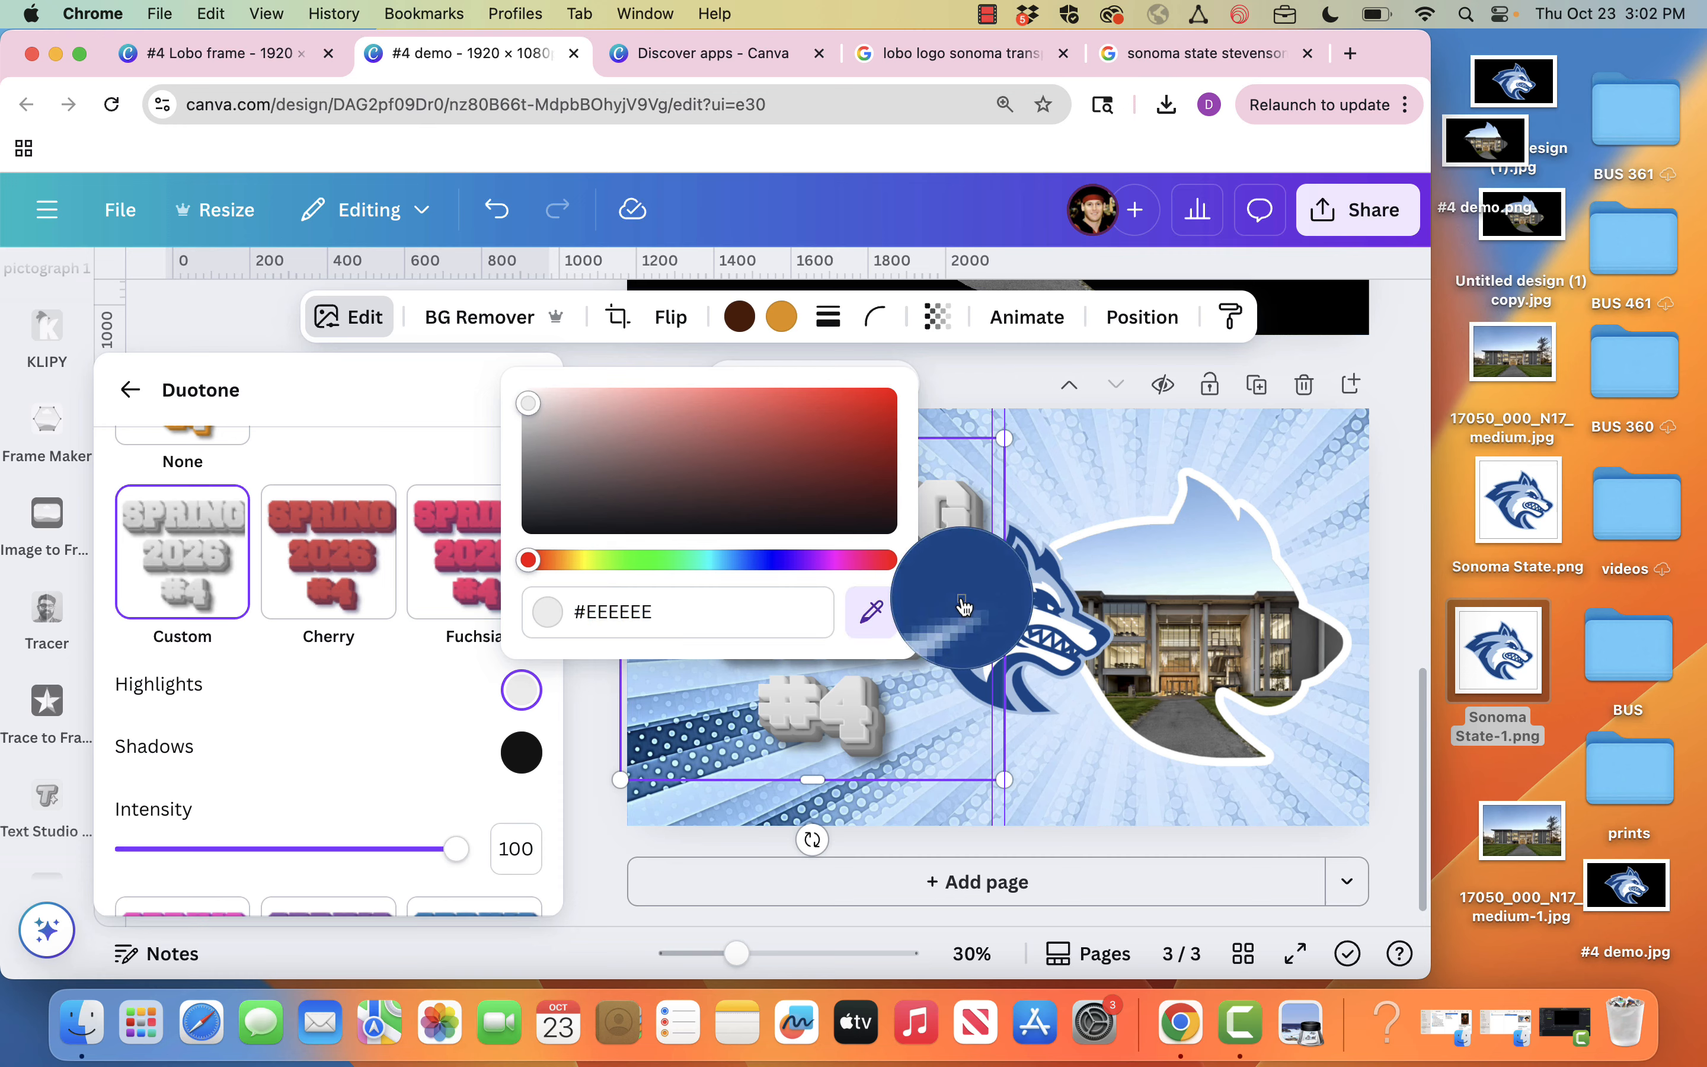
left_click(960, 604)
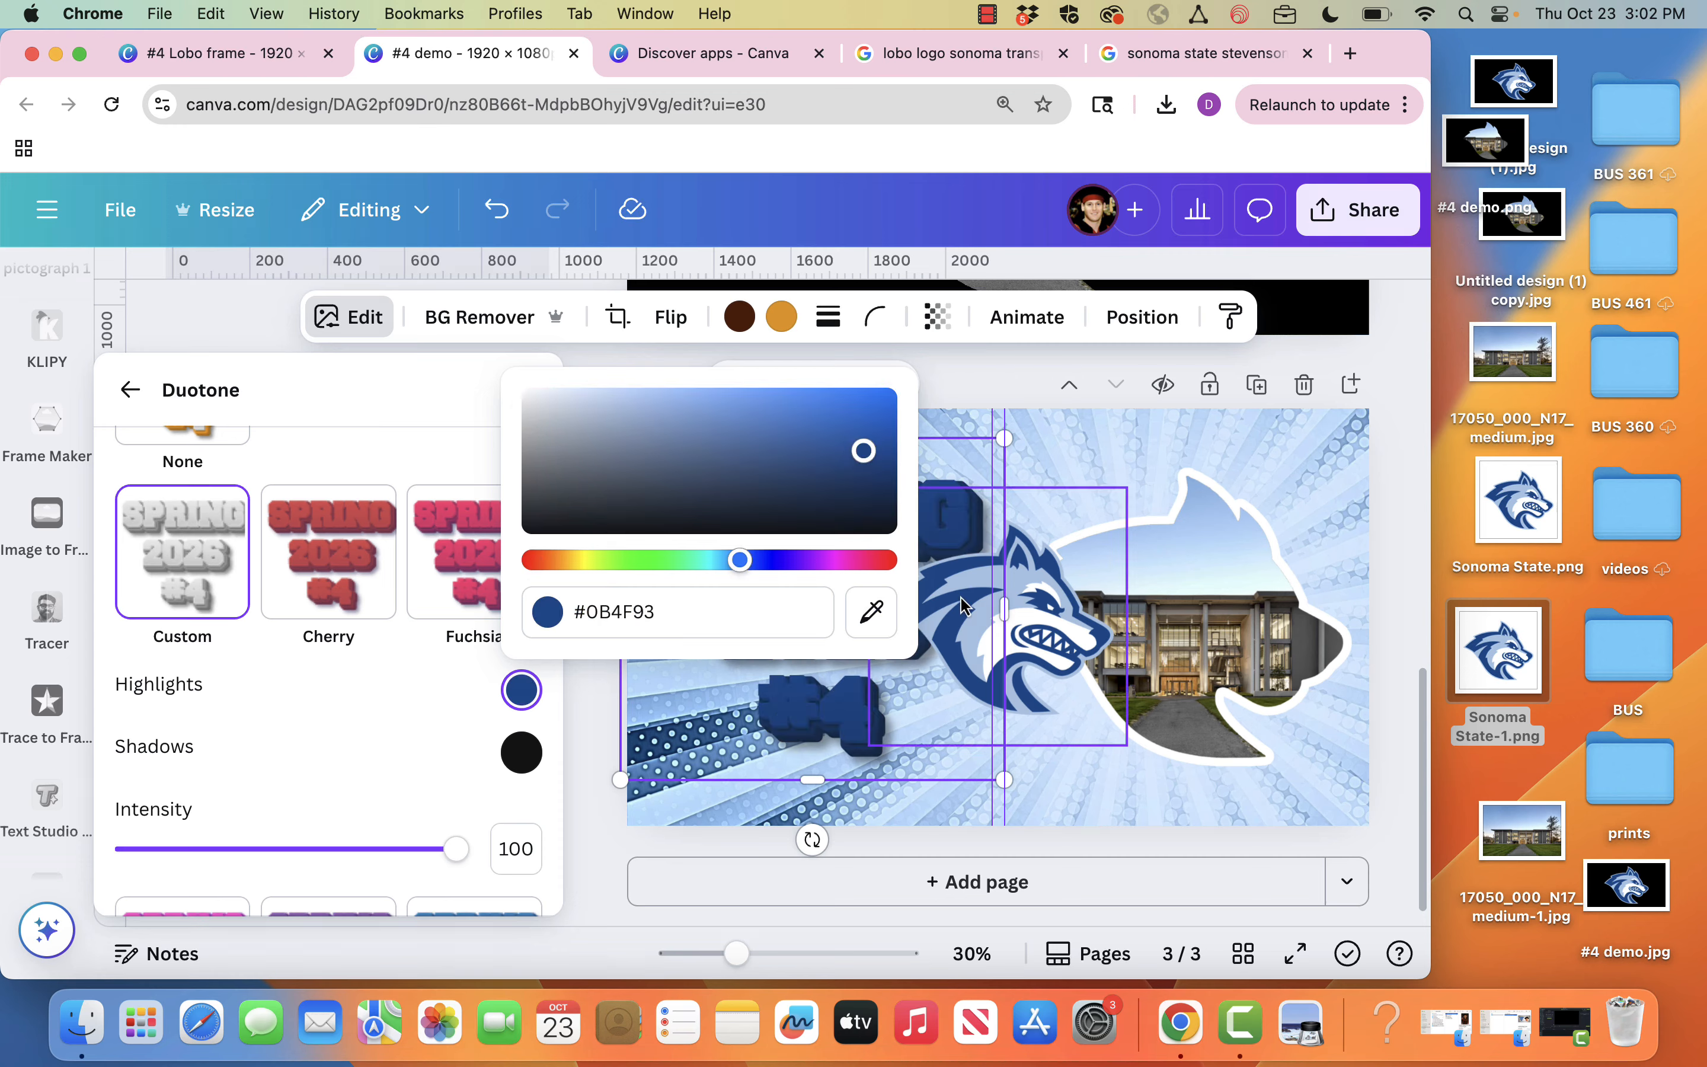
left_click(521, 752)
left_click_drag(562, 486, 486, 445)
left_click(413, 771)
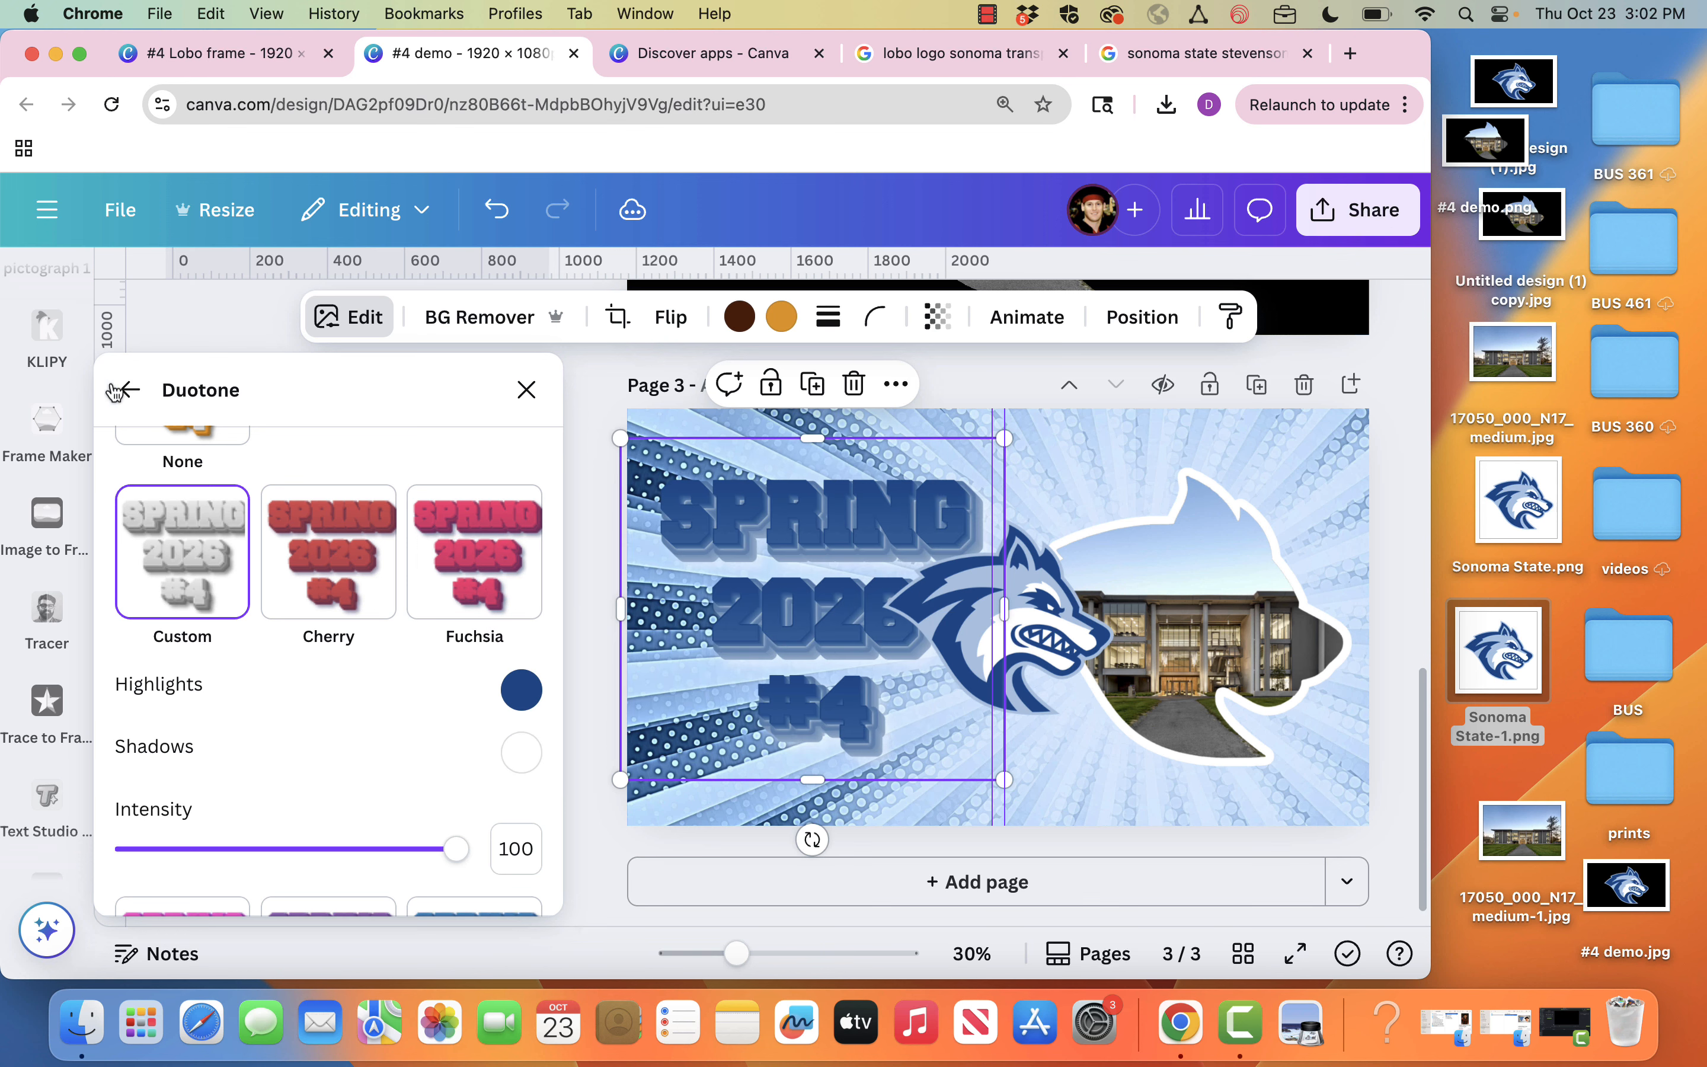
left_click(130, 389)
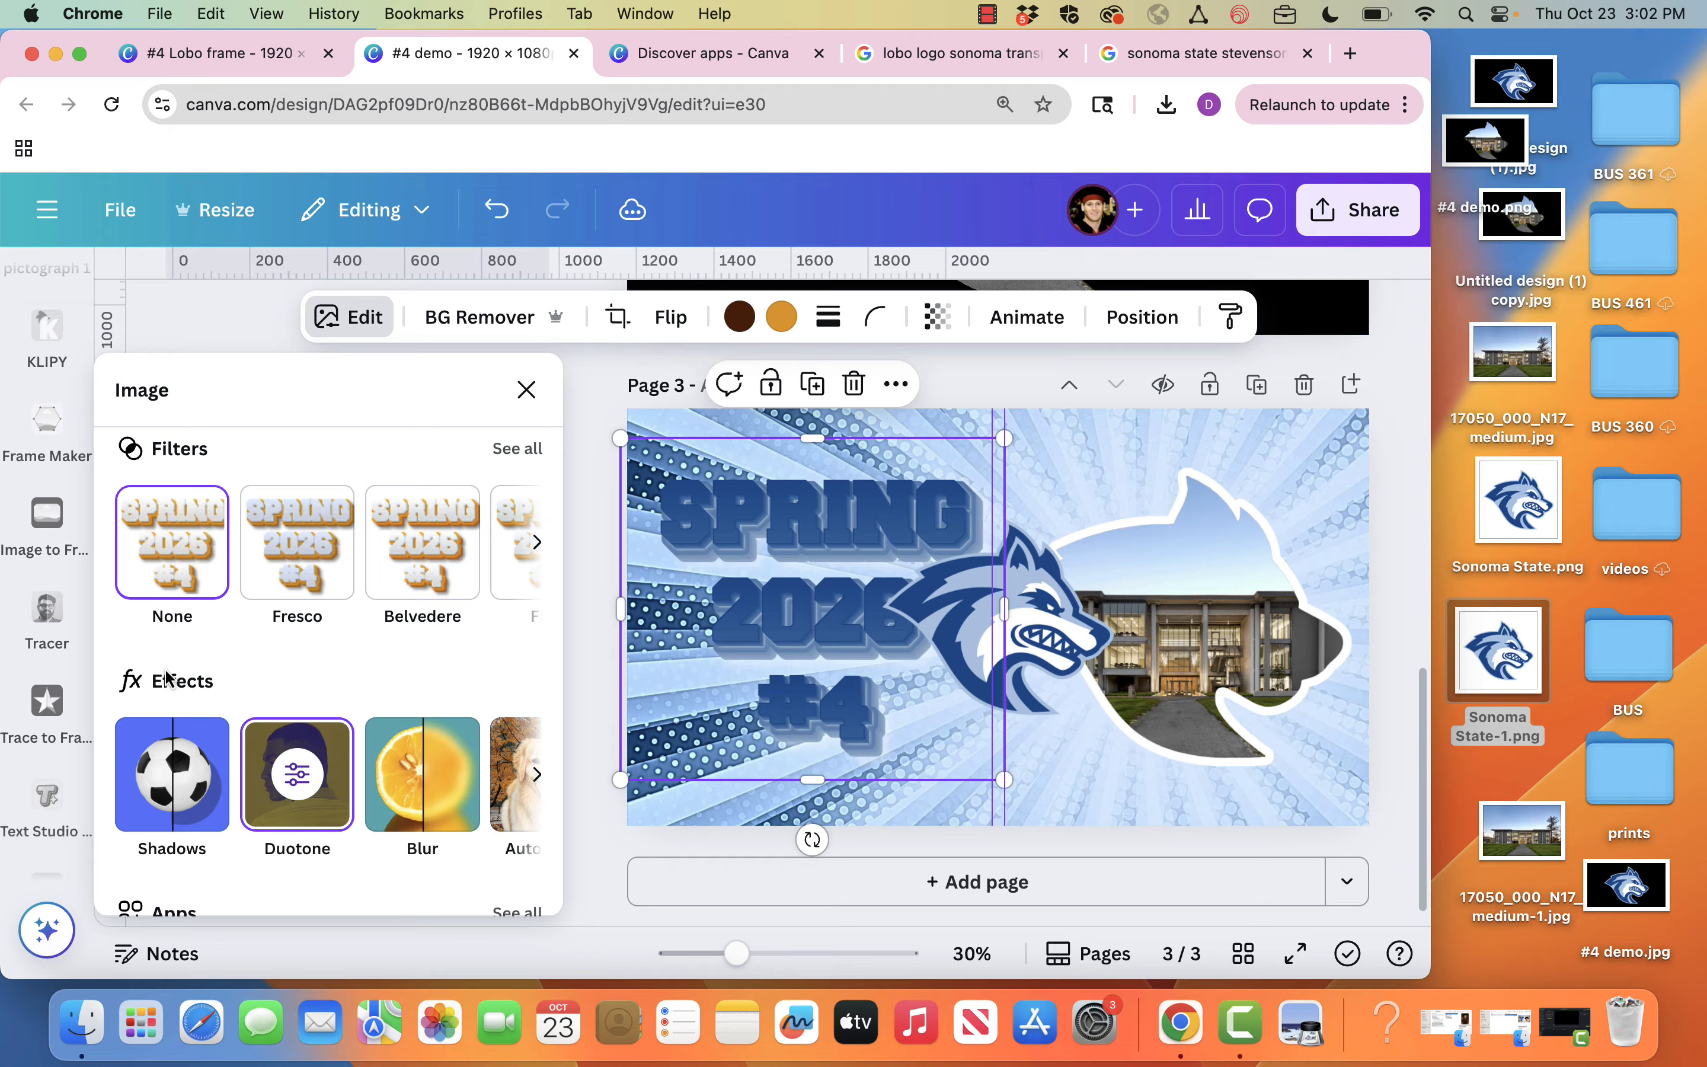
Step: Adjust the SPRING 2026 #4 graphic's texture by setting both sharpness and clarity to 100
scroll(172, 625, "down", 4)
scroll(176, 619, "up", 5)
scroll(176, 619, "up", 4)
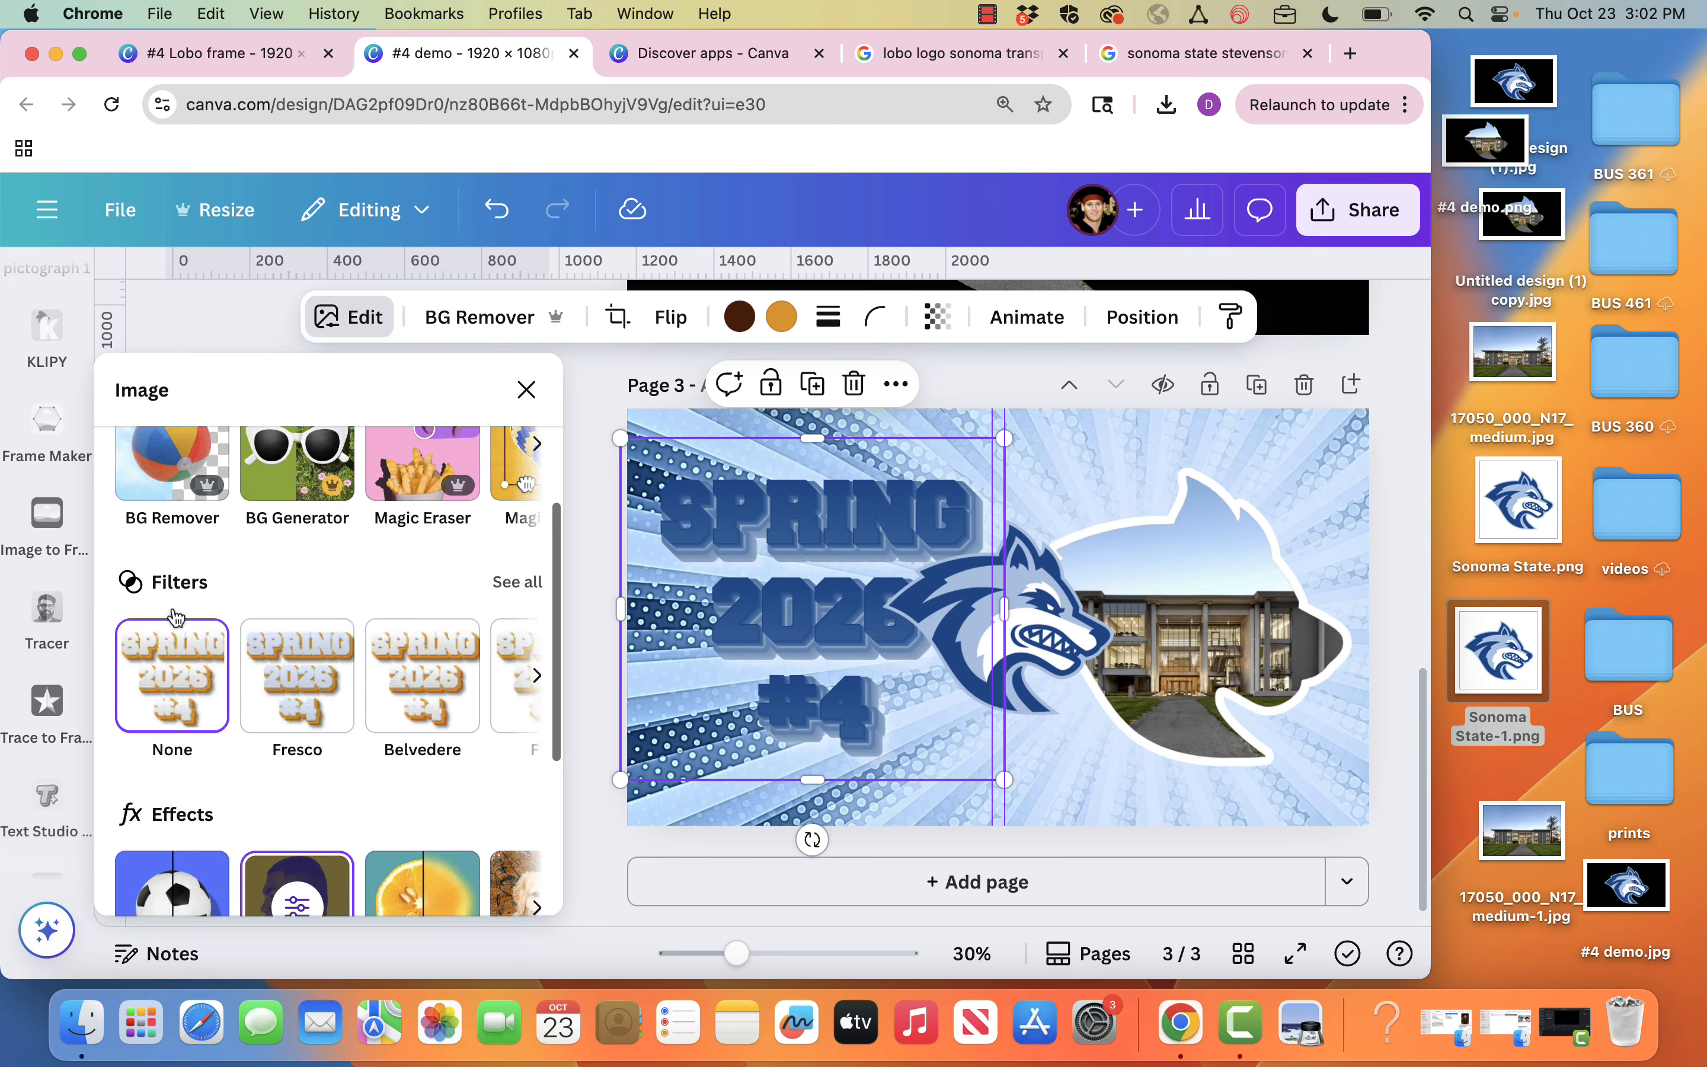
scroll(176, 619, "up", 2)
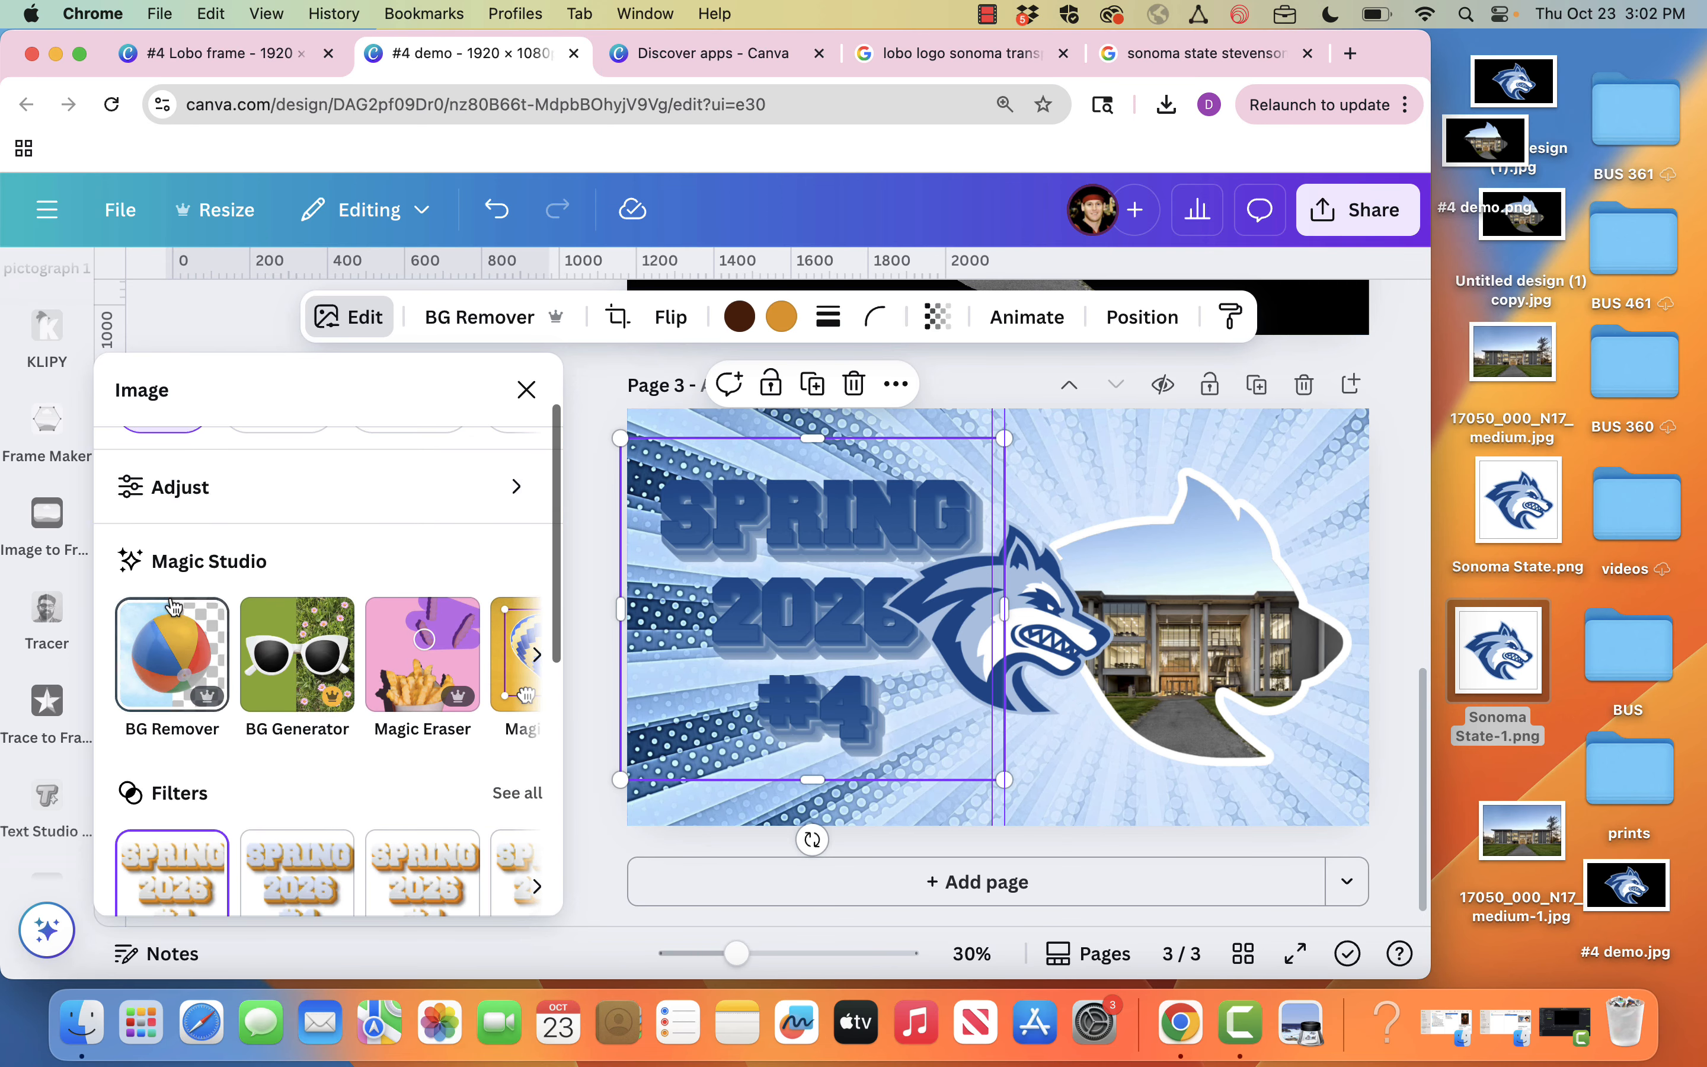
left_click(198, 486)
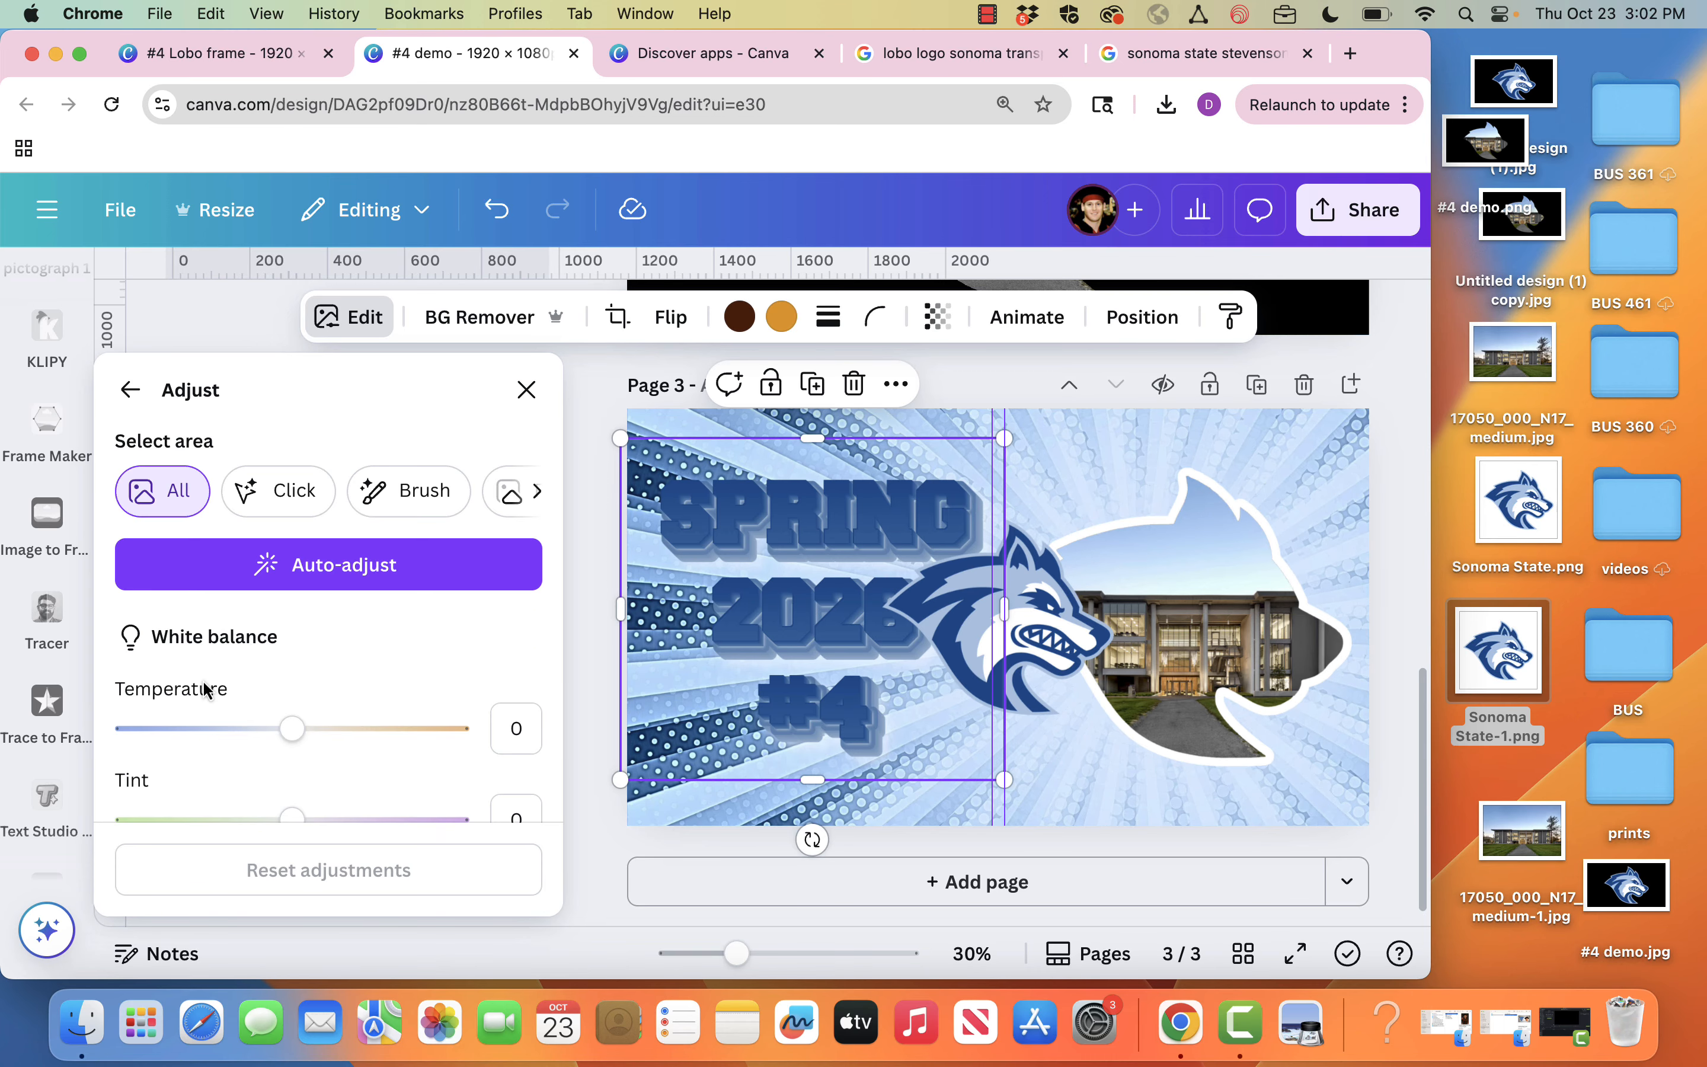
scroll(204, 688, "down", 10)
left_click_drag(293, 590, 526, 577)
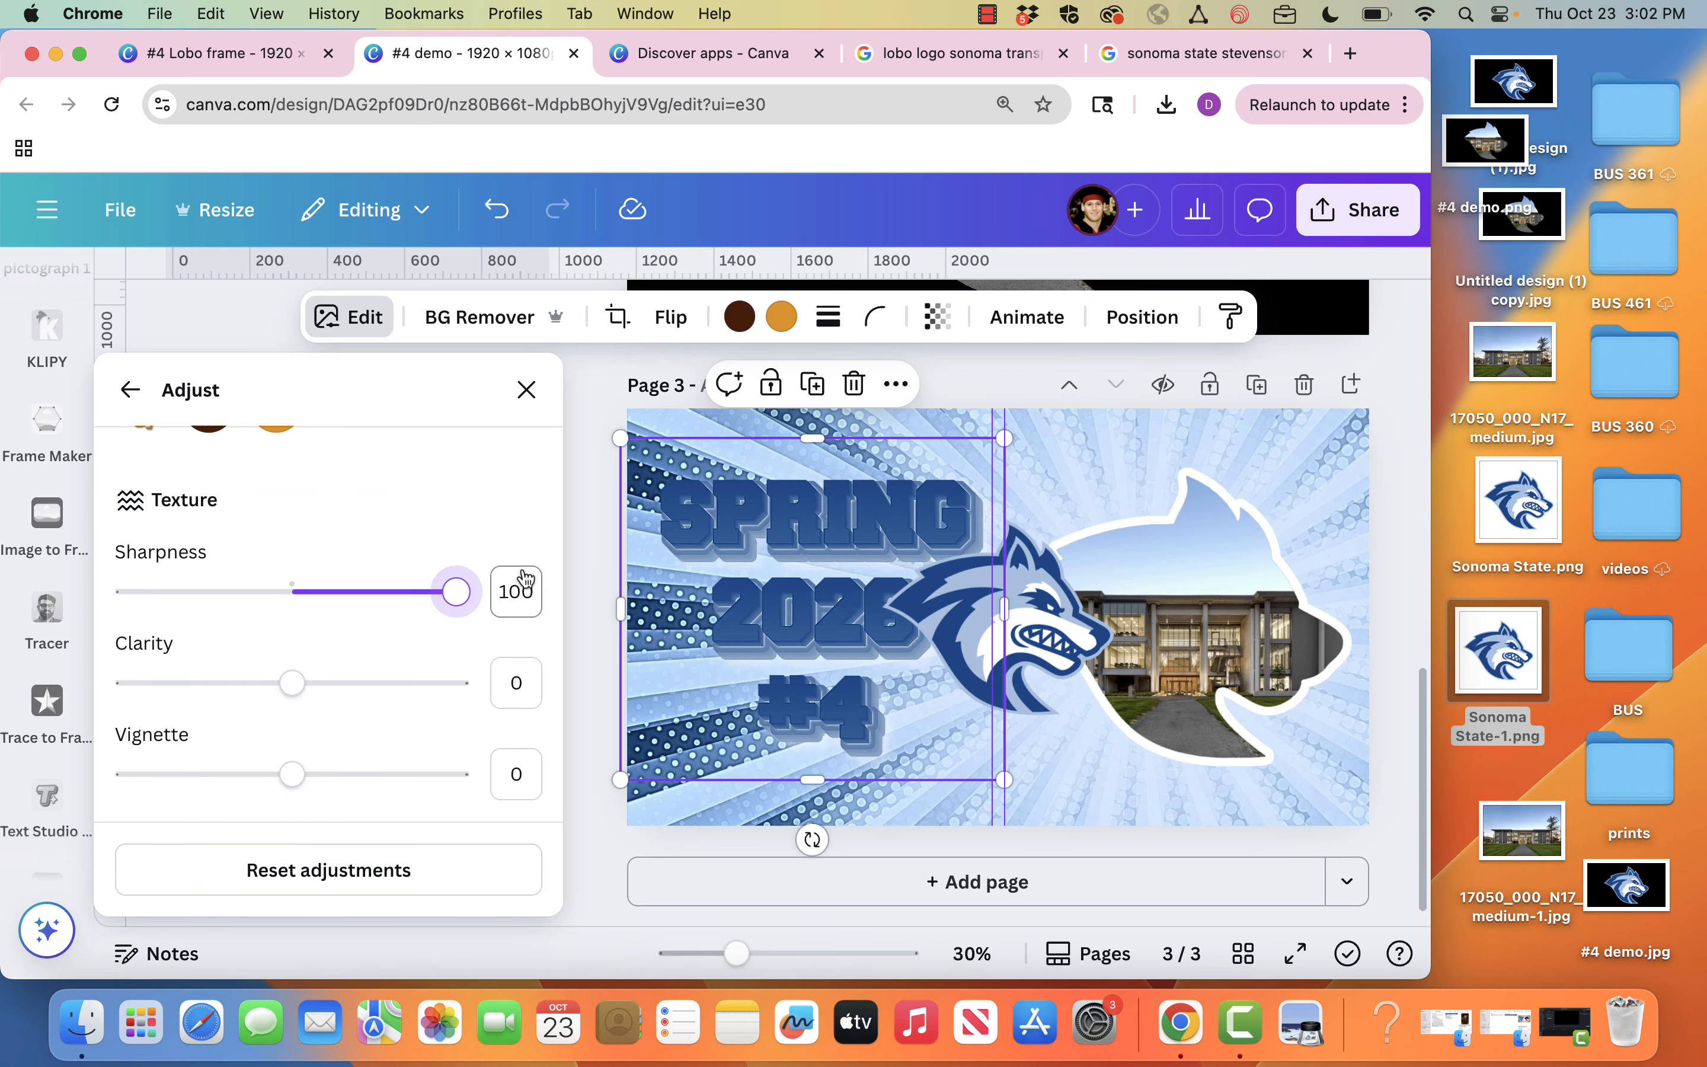
left_click_drag(292, 682, 465, 682)
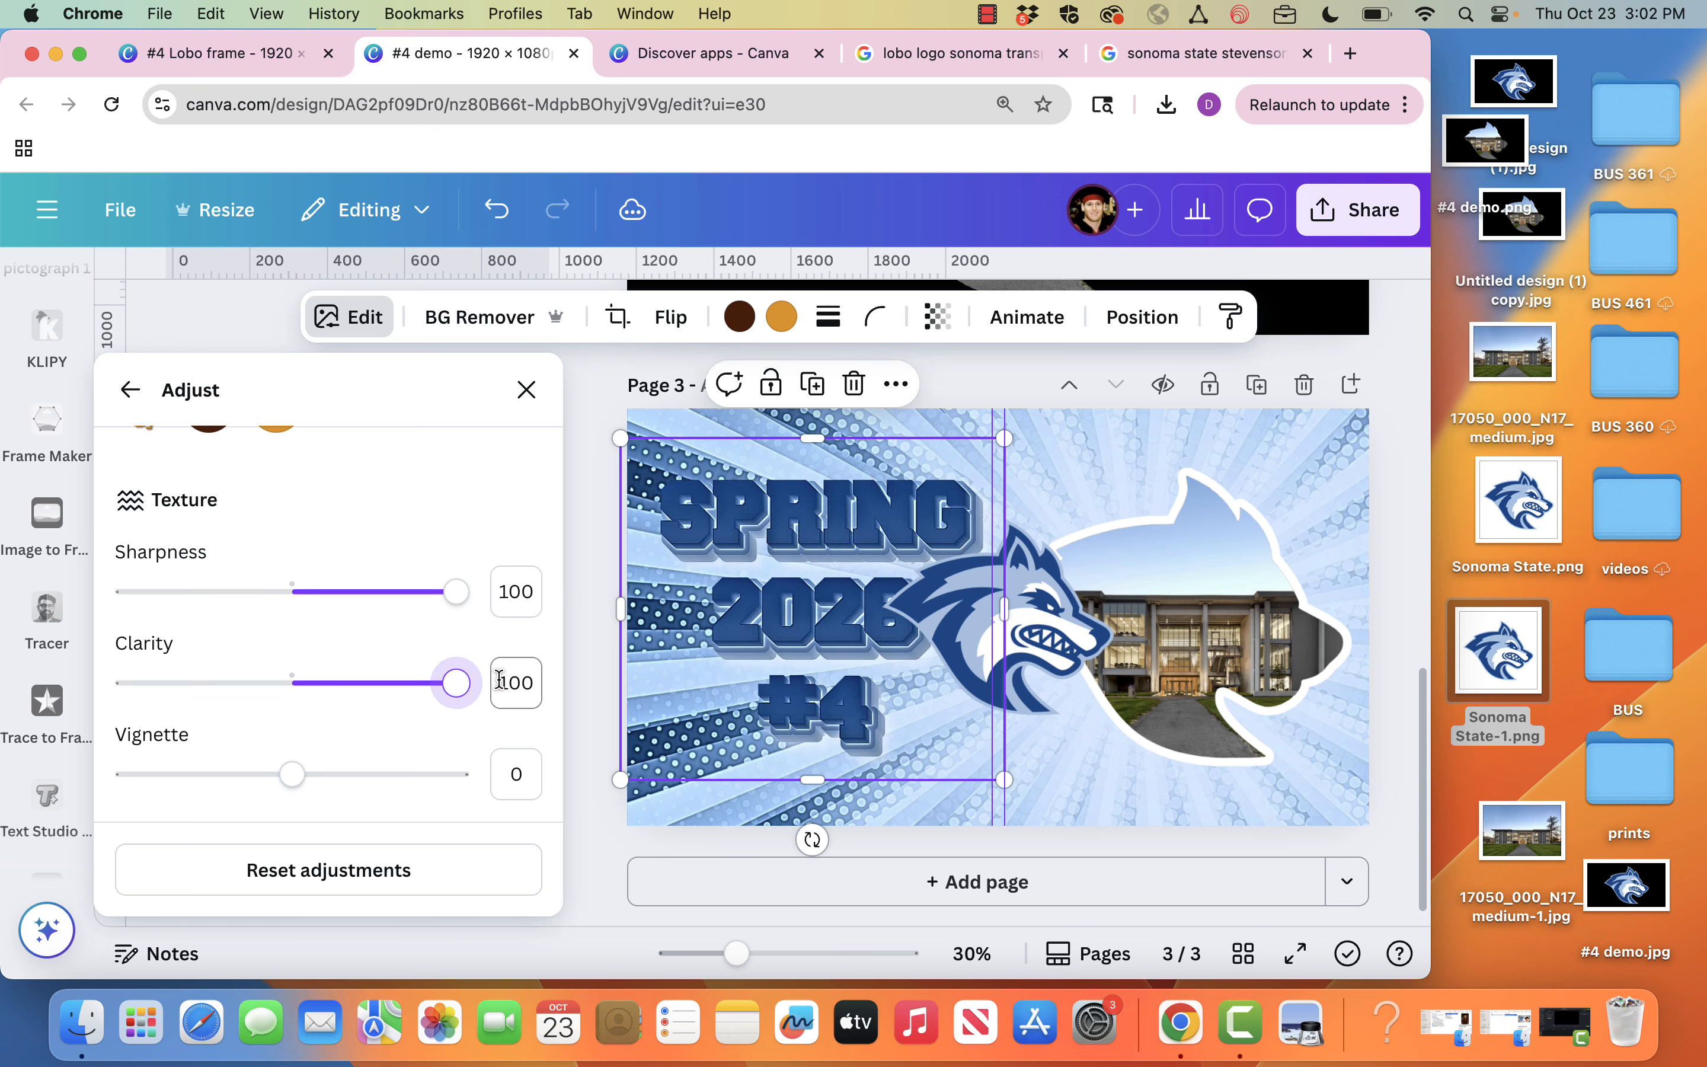
Step: Set the SPRING 2026 #4 graphic's contrast to 100
scroll(383, 539, "up", 7)
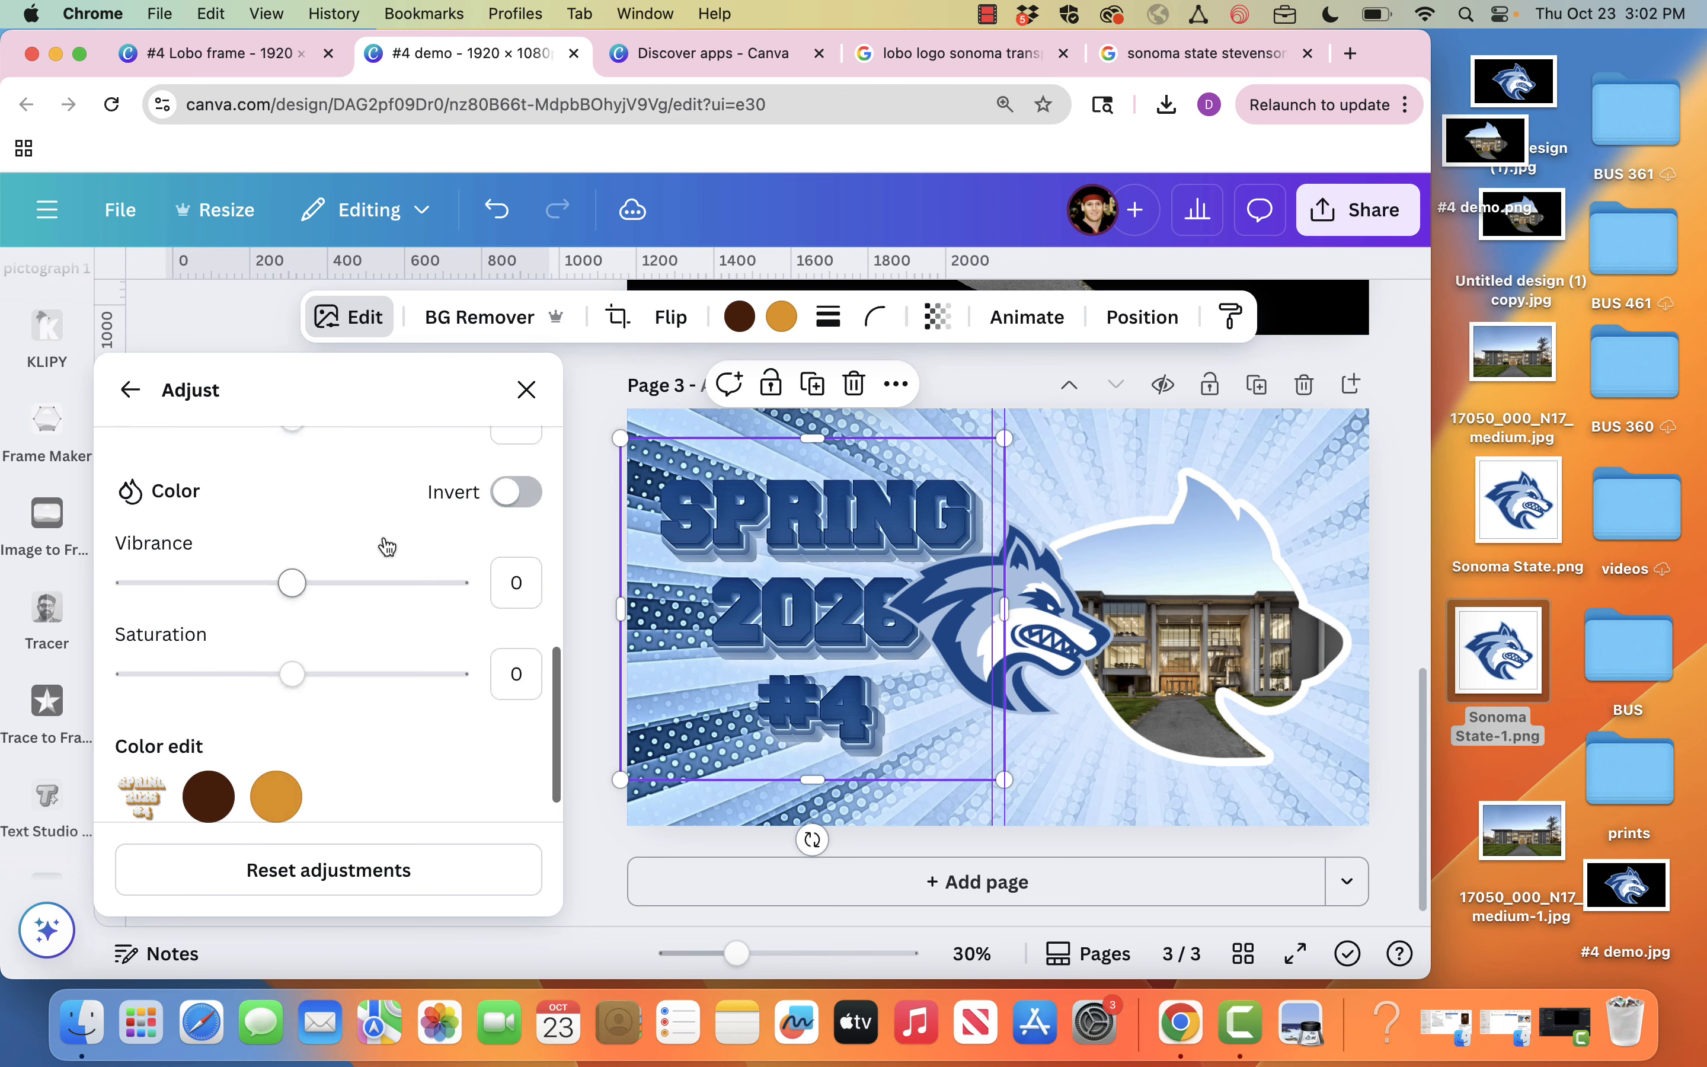
scroll(383, 537, "up", 5)
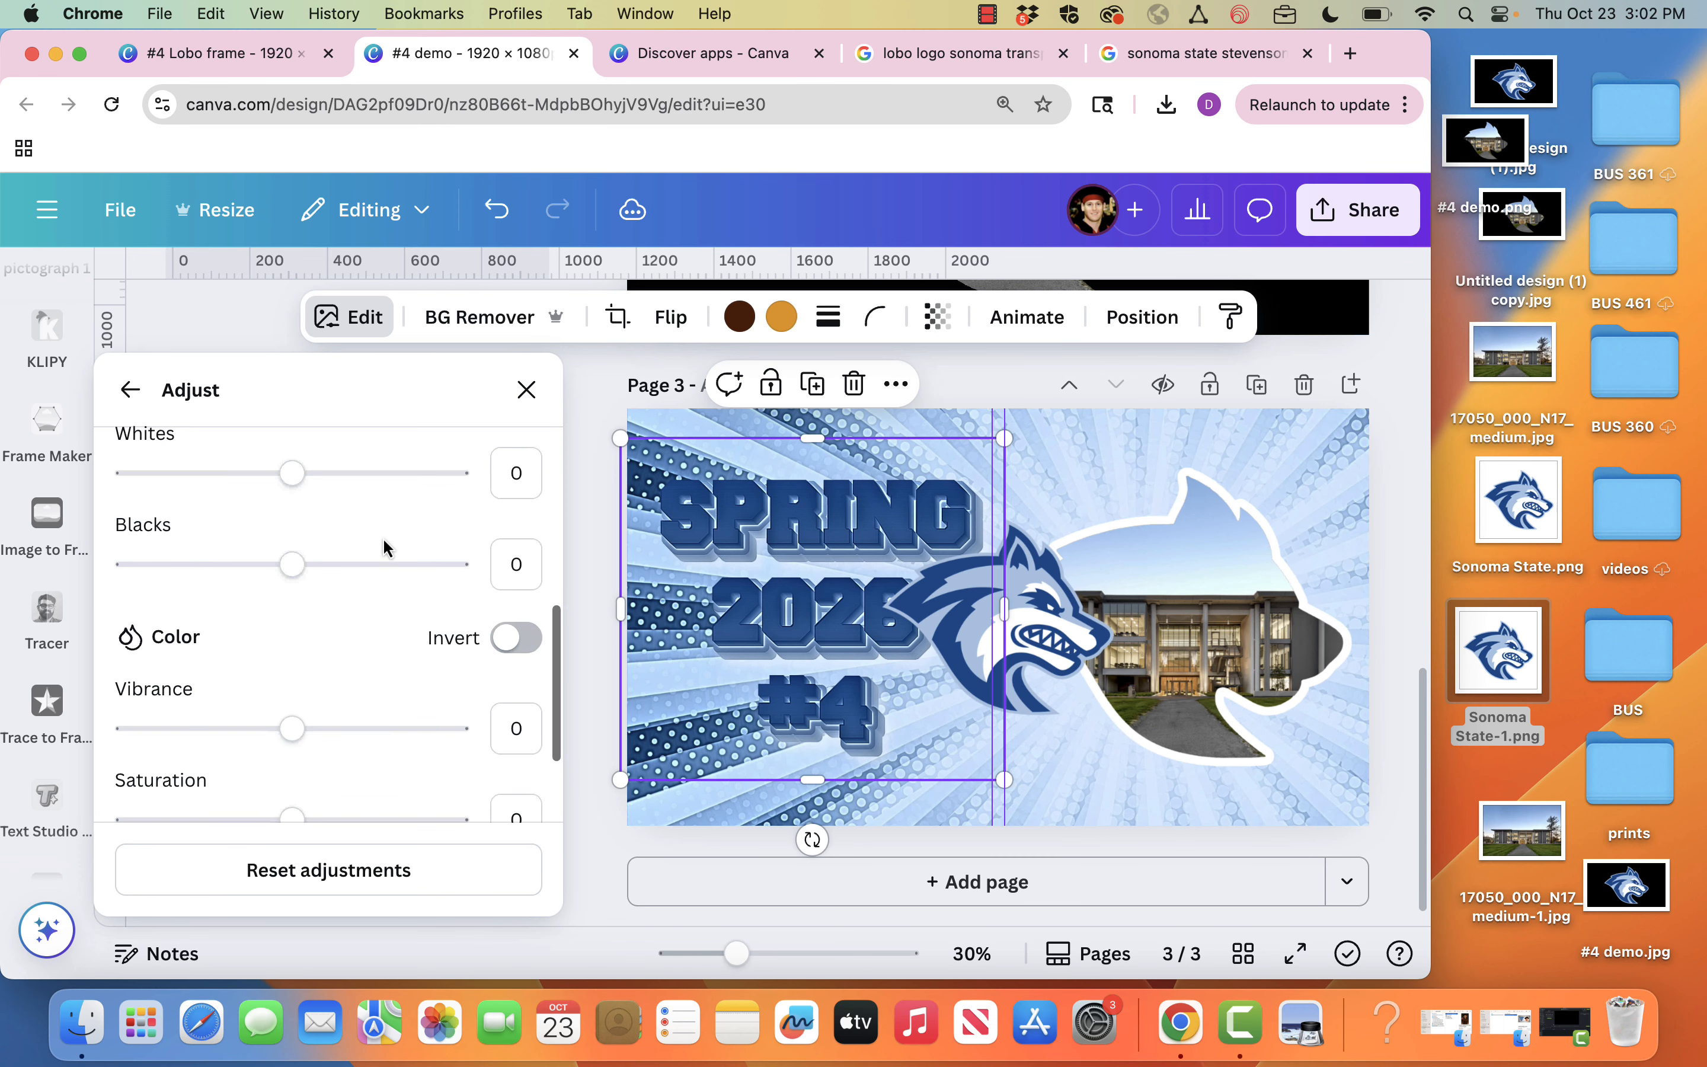
scroll(393, 558, "up", 2)
left_click_drag(292, 584, 491, 596)
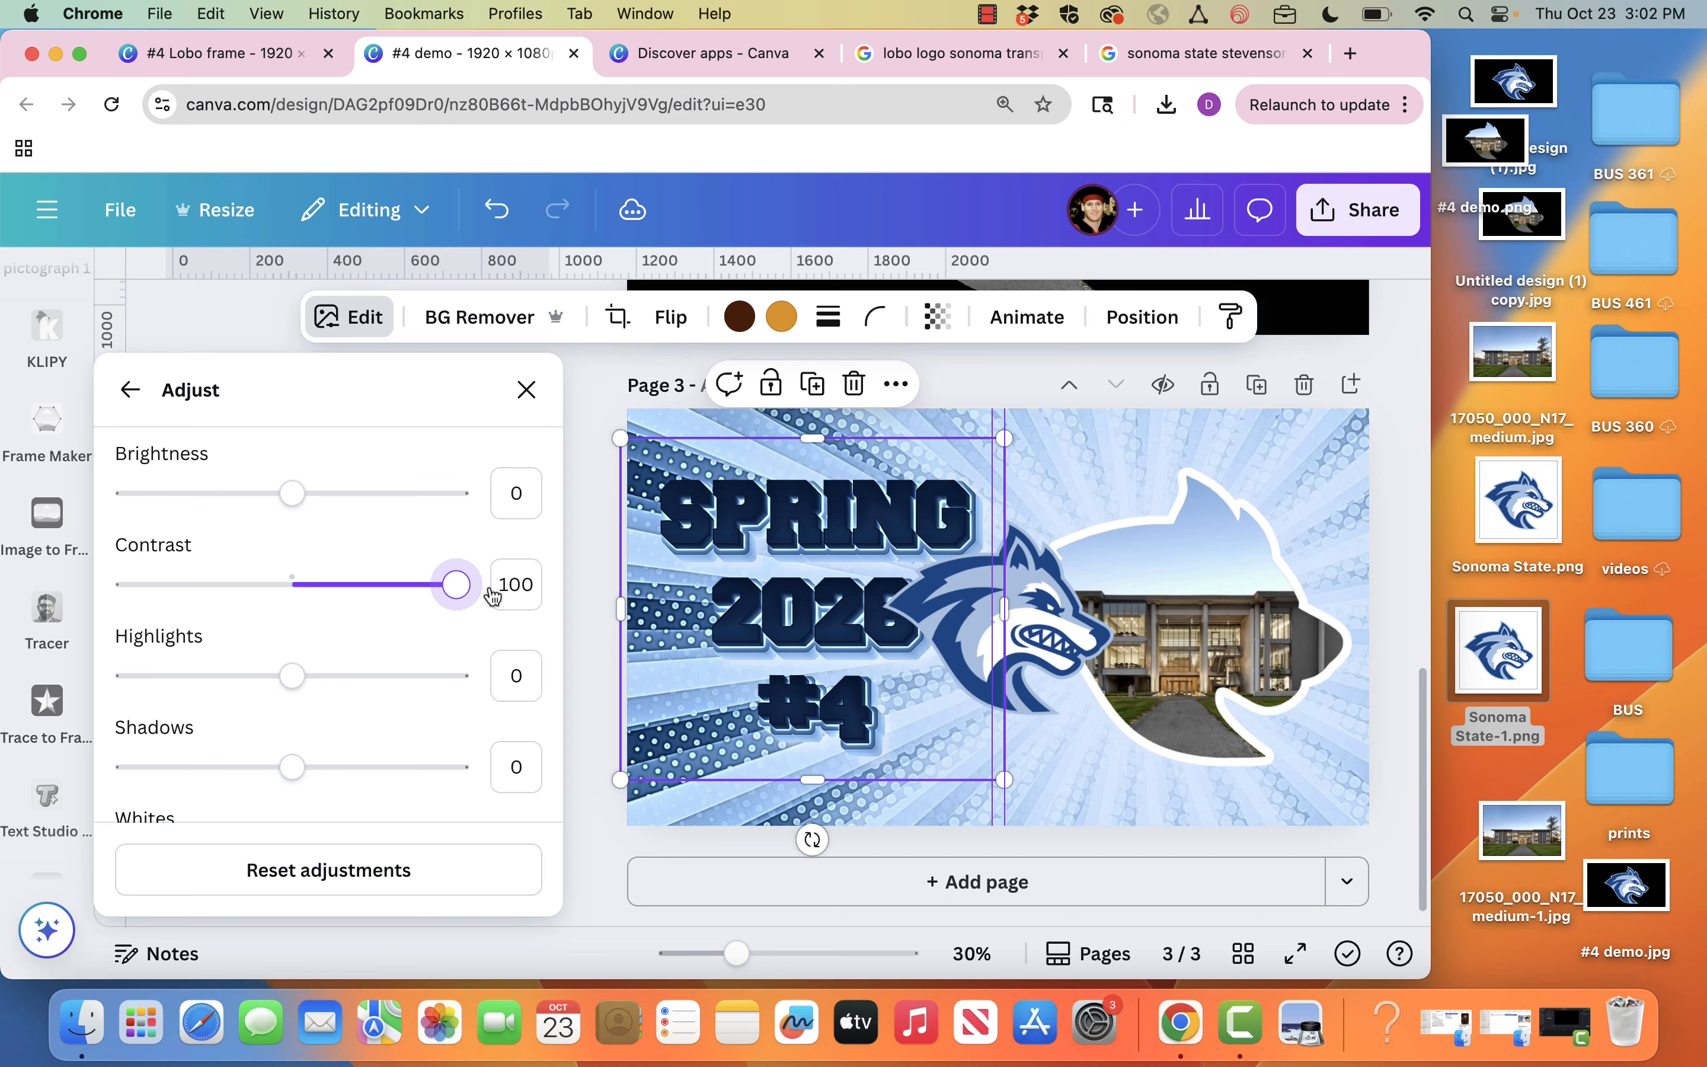
mouse_move(457, 584)
left_mouse_down()
mouse_move(374, 584)
mouse_move(465, 584)
left_mouse_up()
Step: Set the text graphic's blacks to -59 and its shadows to 70
scroll(416, 674, "down", 4)
scroll(418, 675, "up", 1)
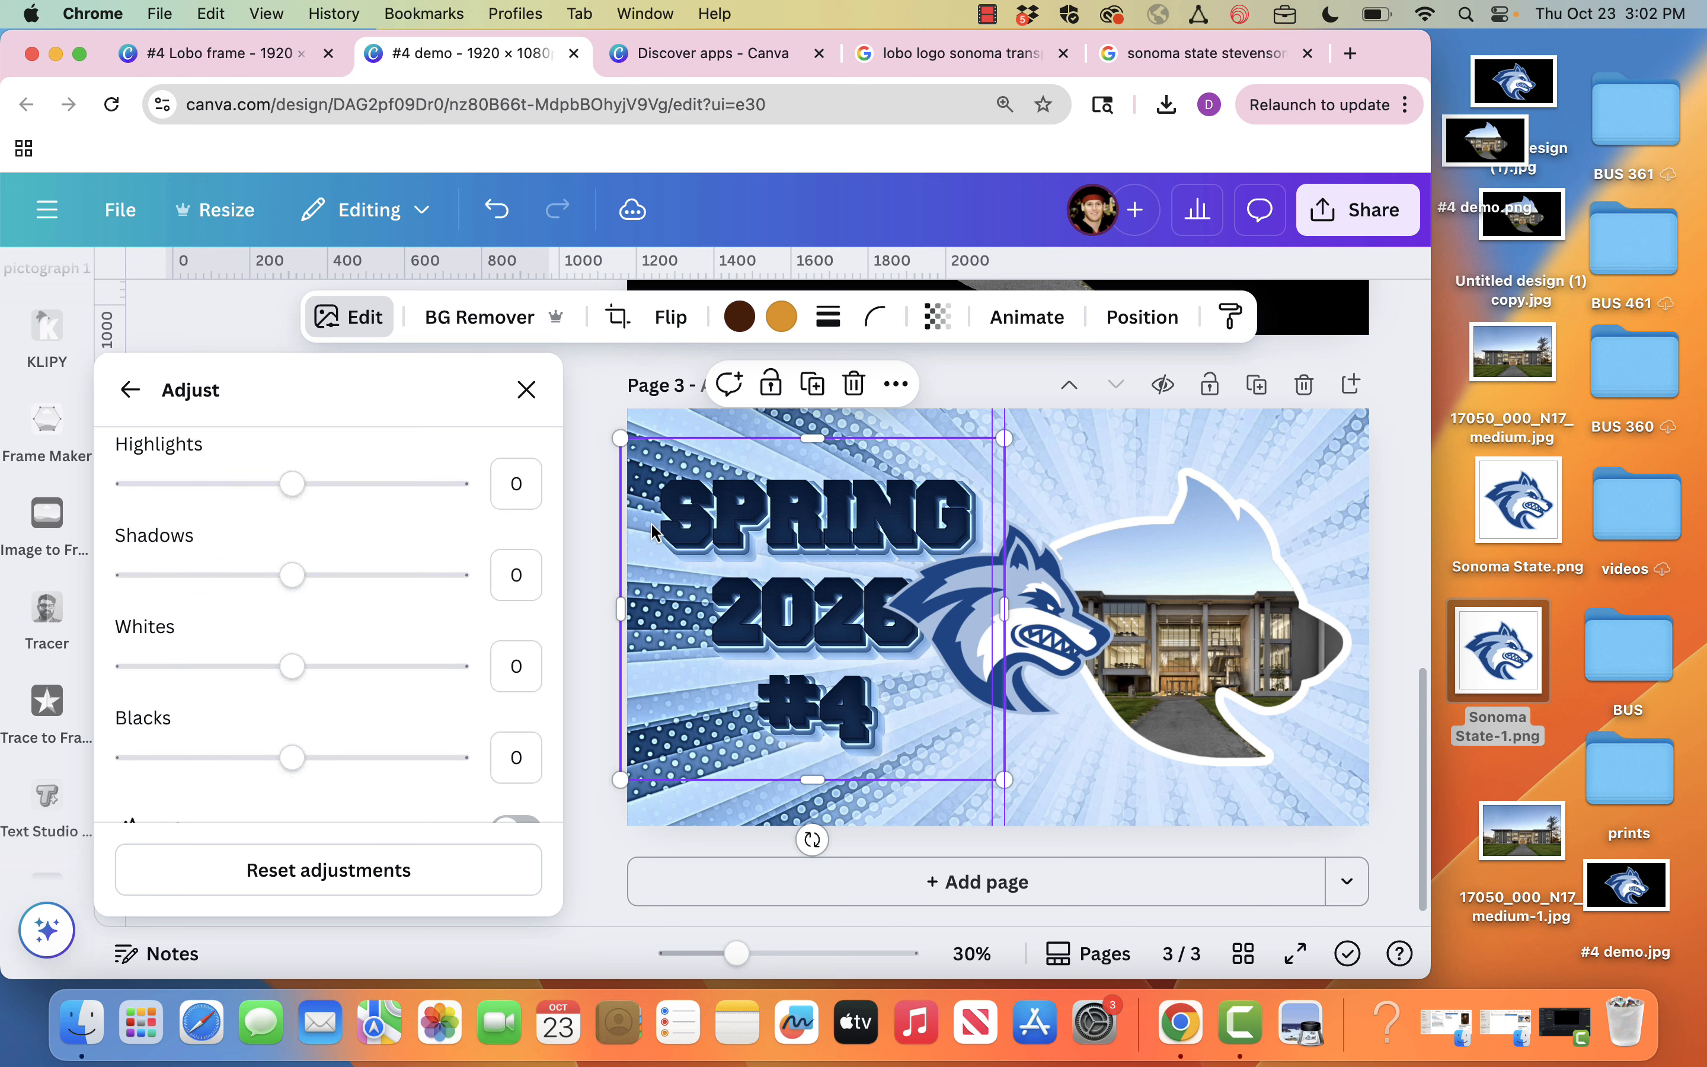
left_click_drag(292, 757, 196, 755)
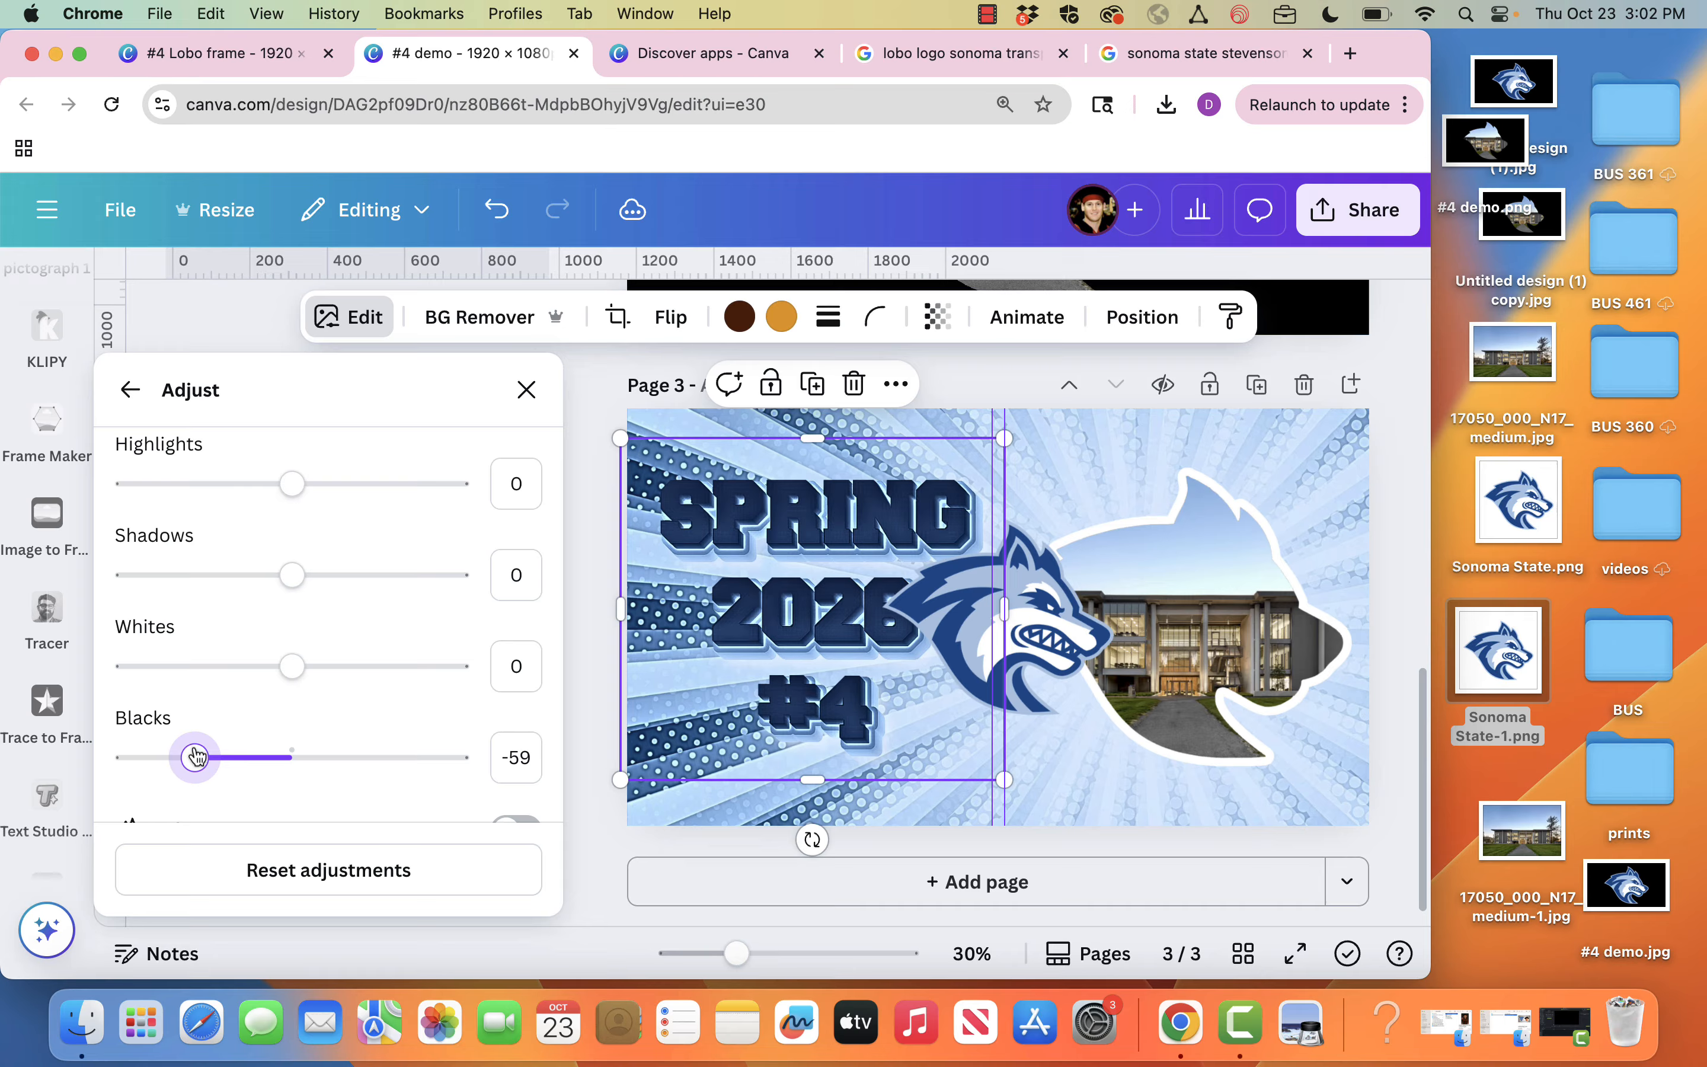
scroll(196, 755, "down", 1)
left_click_drag(292, 550, 411, 555)
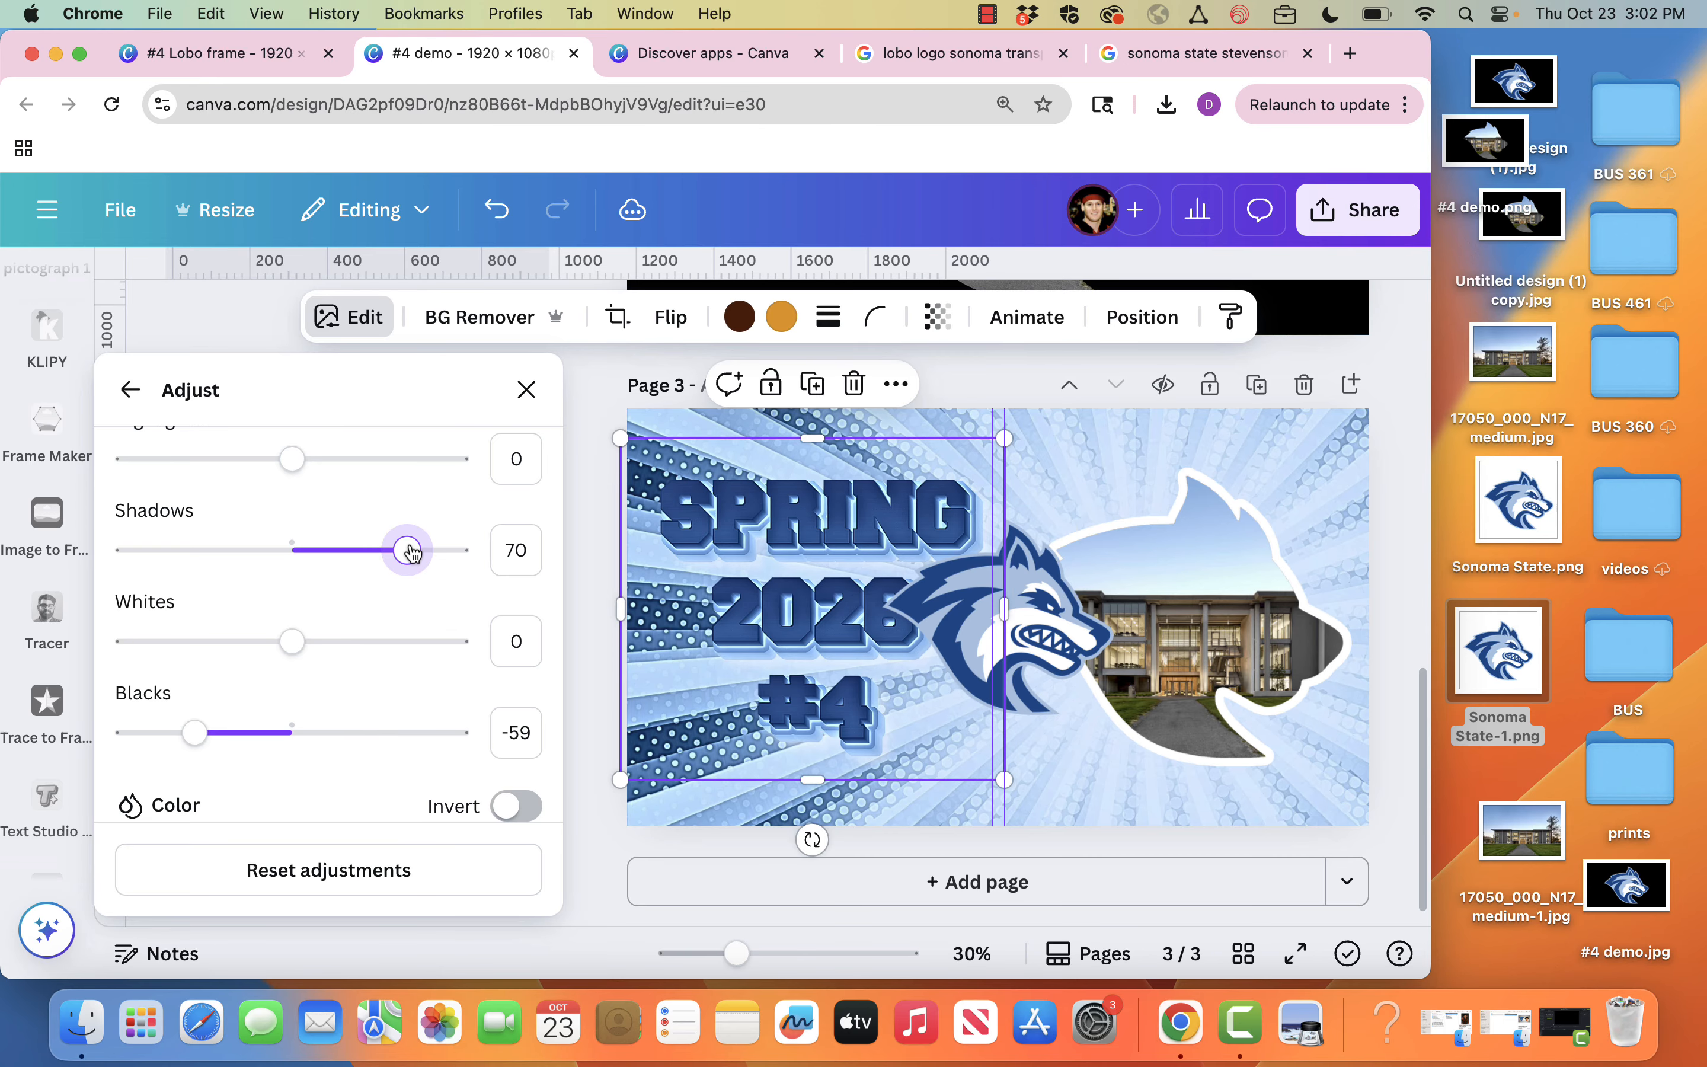
Step: Delete the blue wolf logo that overlaps the text and the building cutout on page 3
left_click(1025, 638)
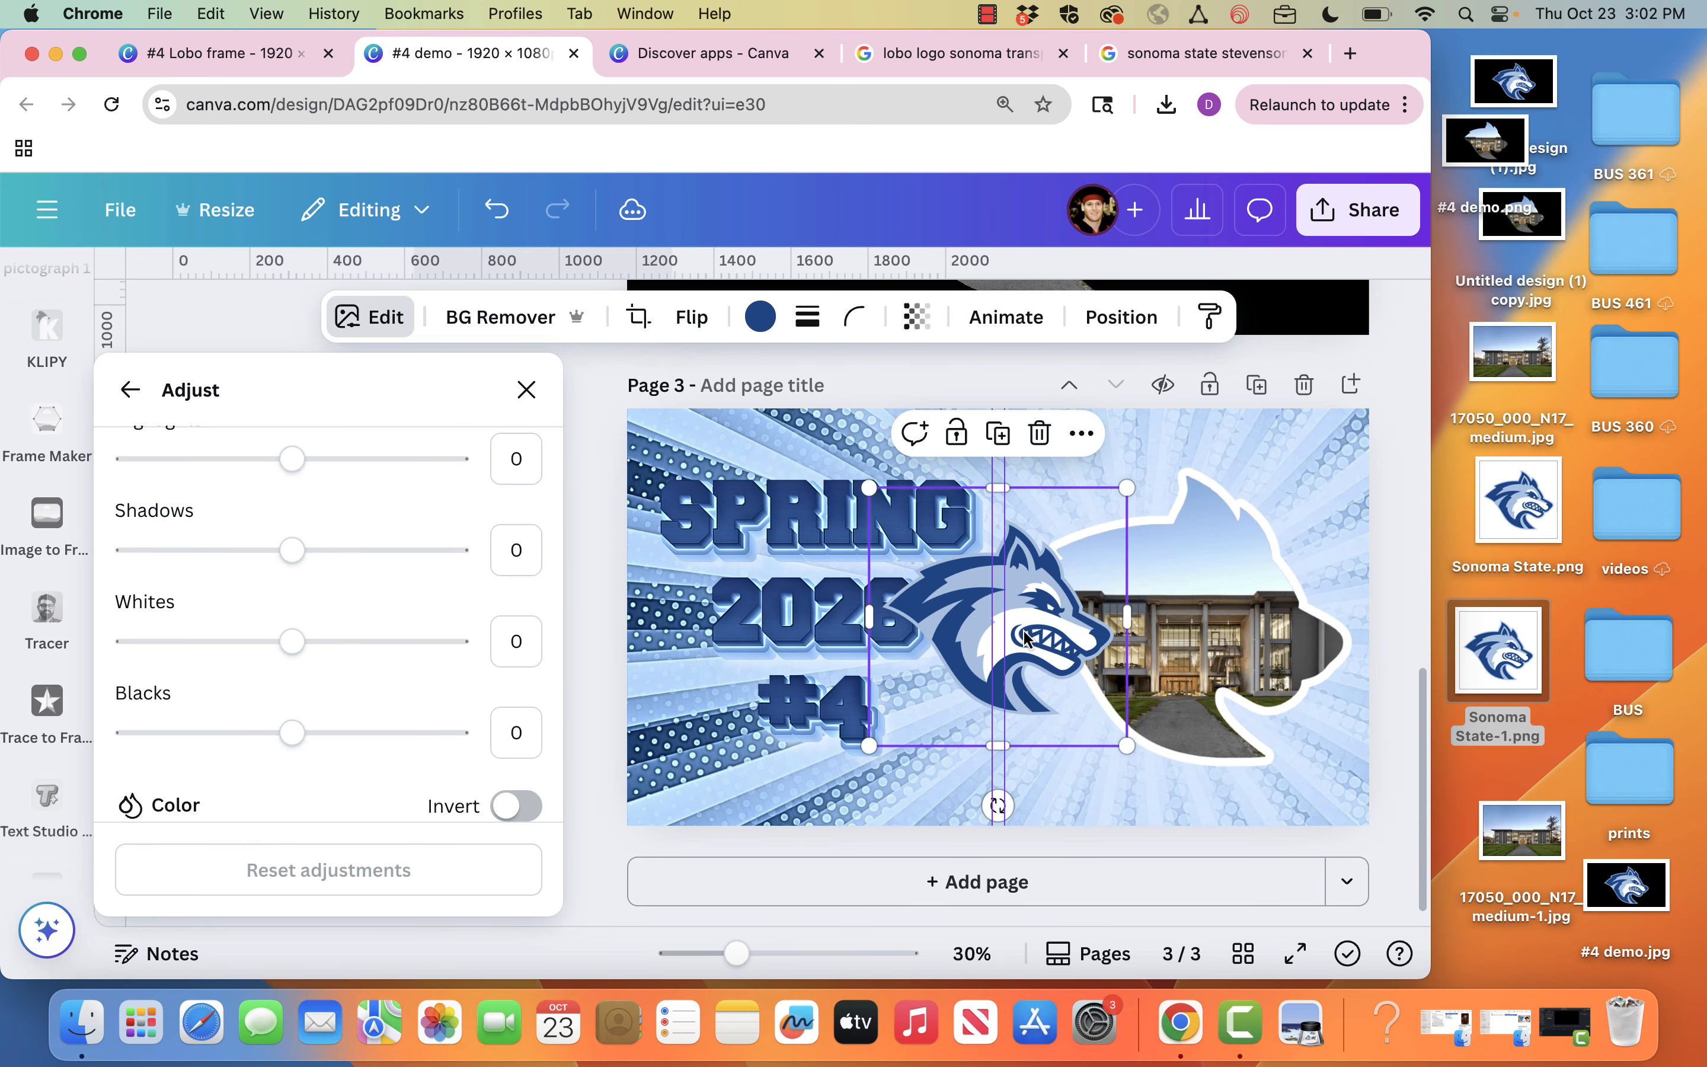
key("Delete")
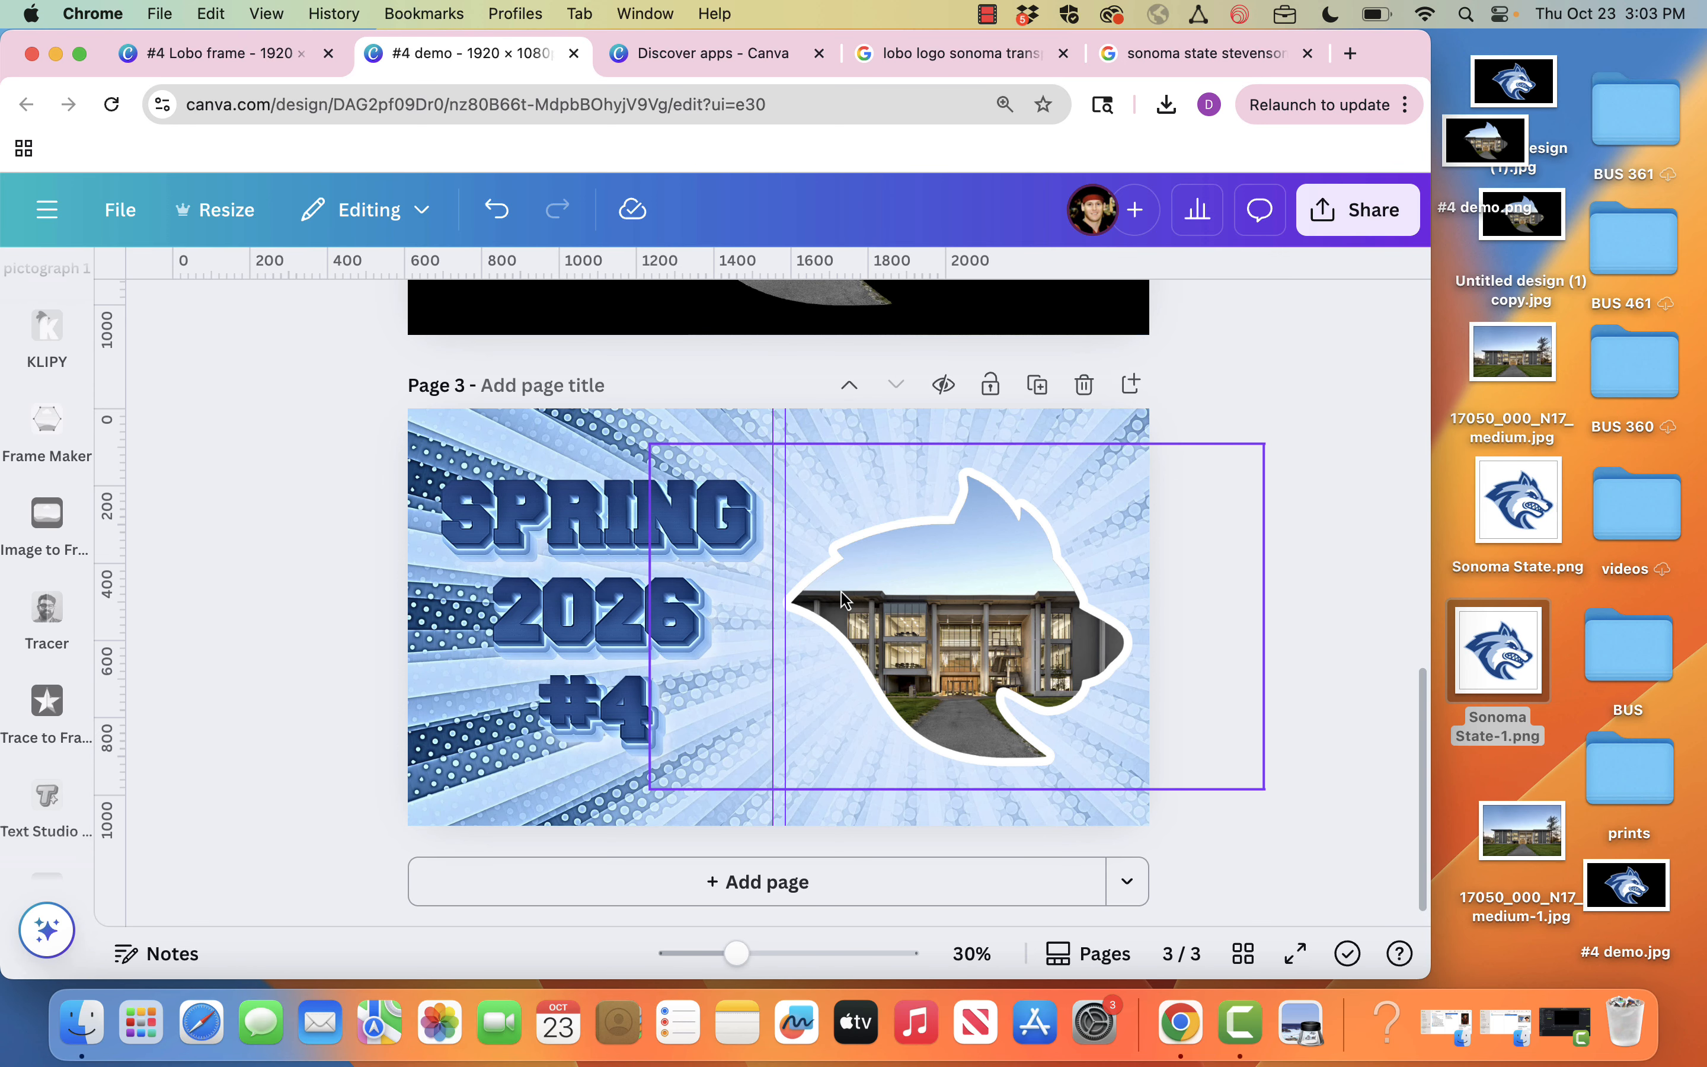
Step: Apply the Outline shadow effect to the SPRING 2026 #4 graphic
left_click(515, 526)
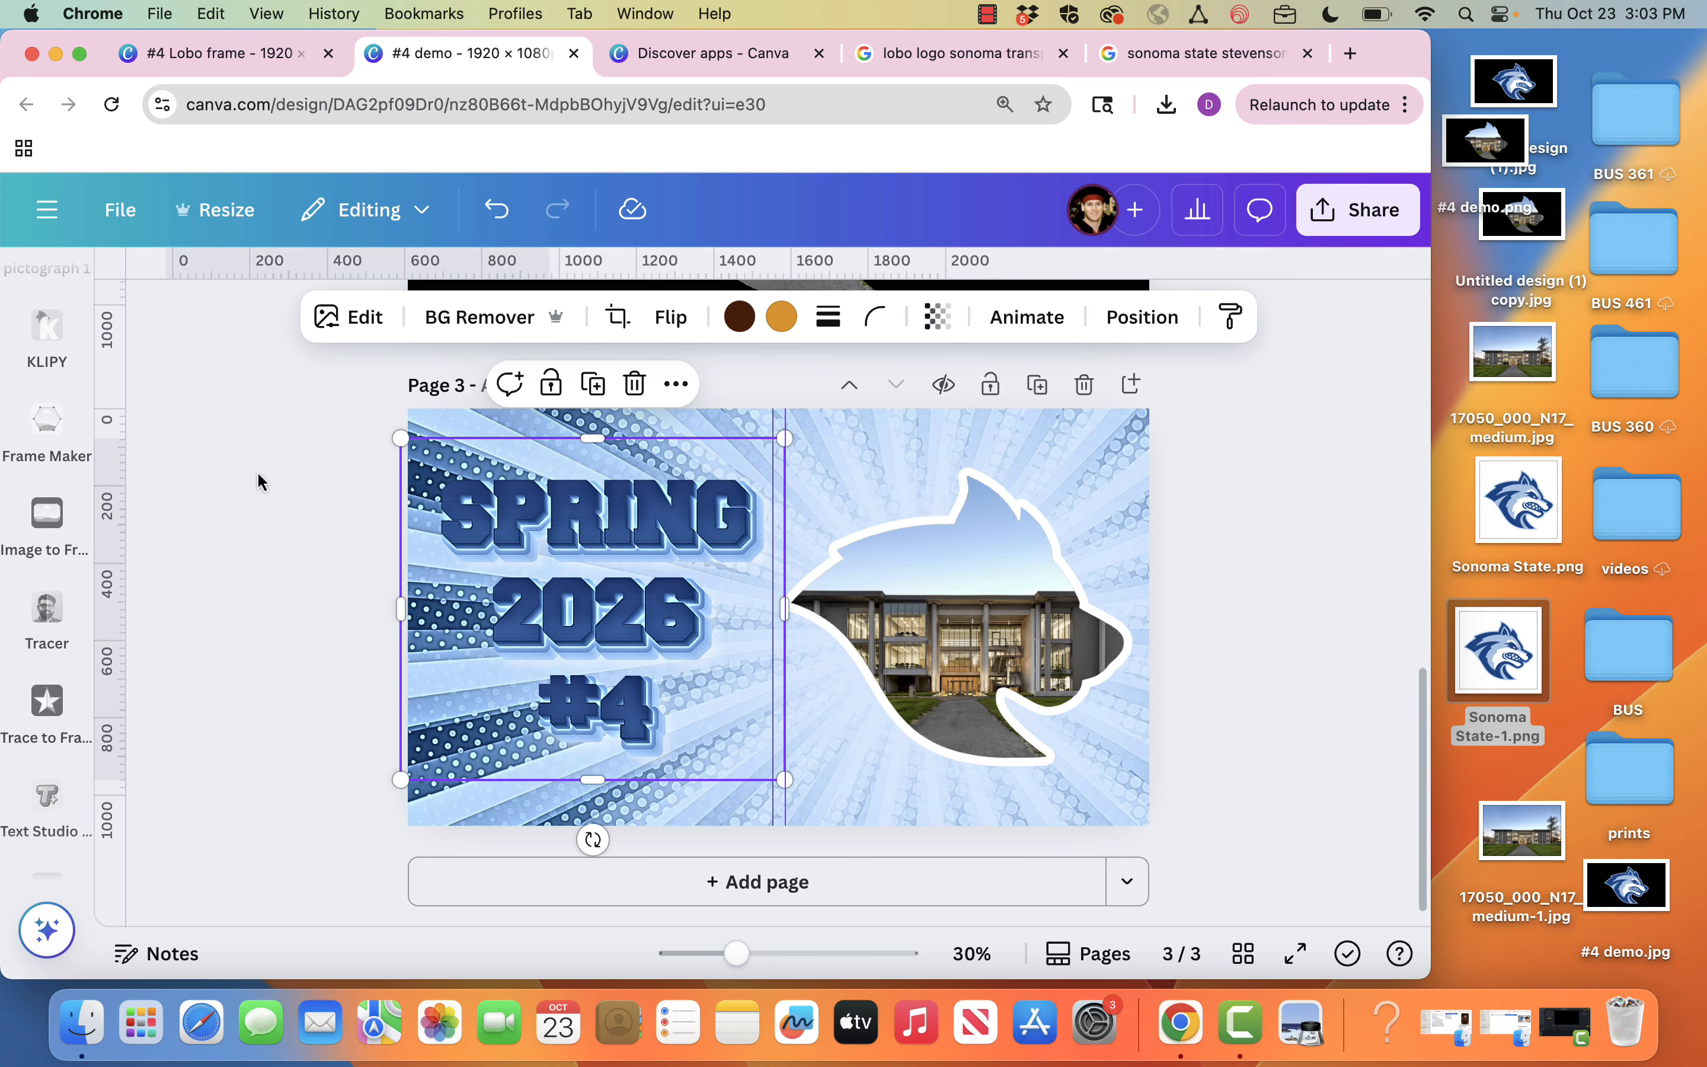
left_click(359, 318)
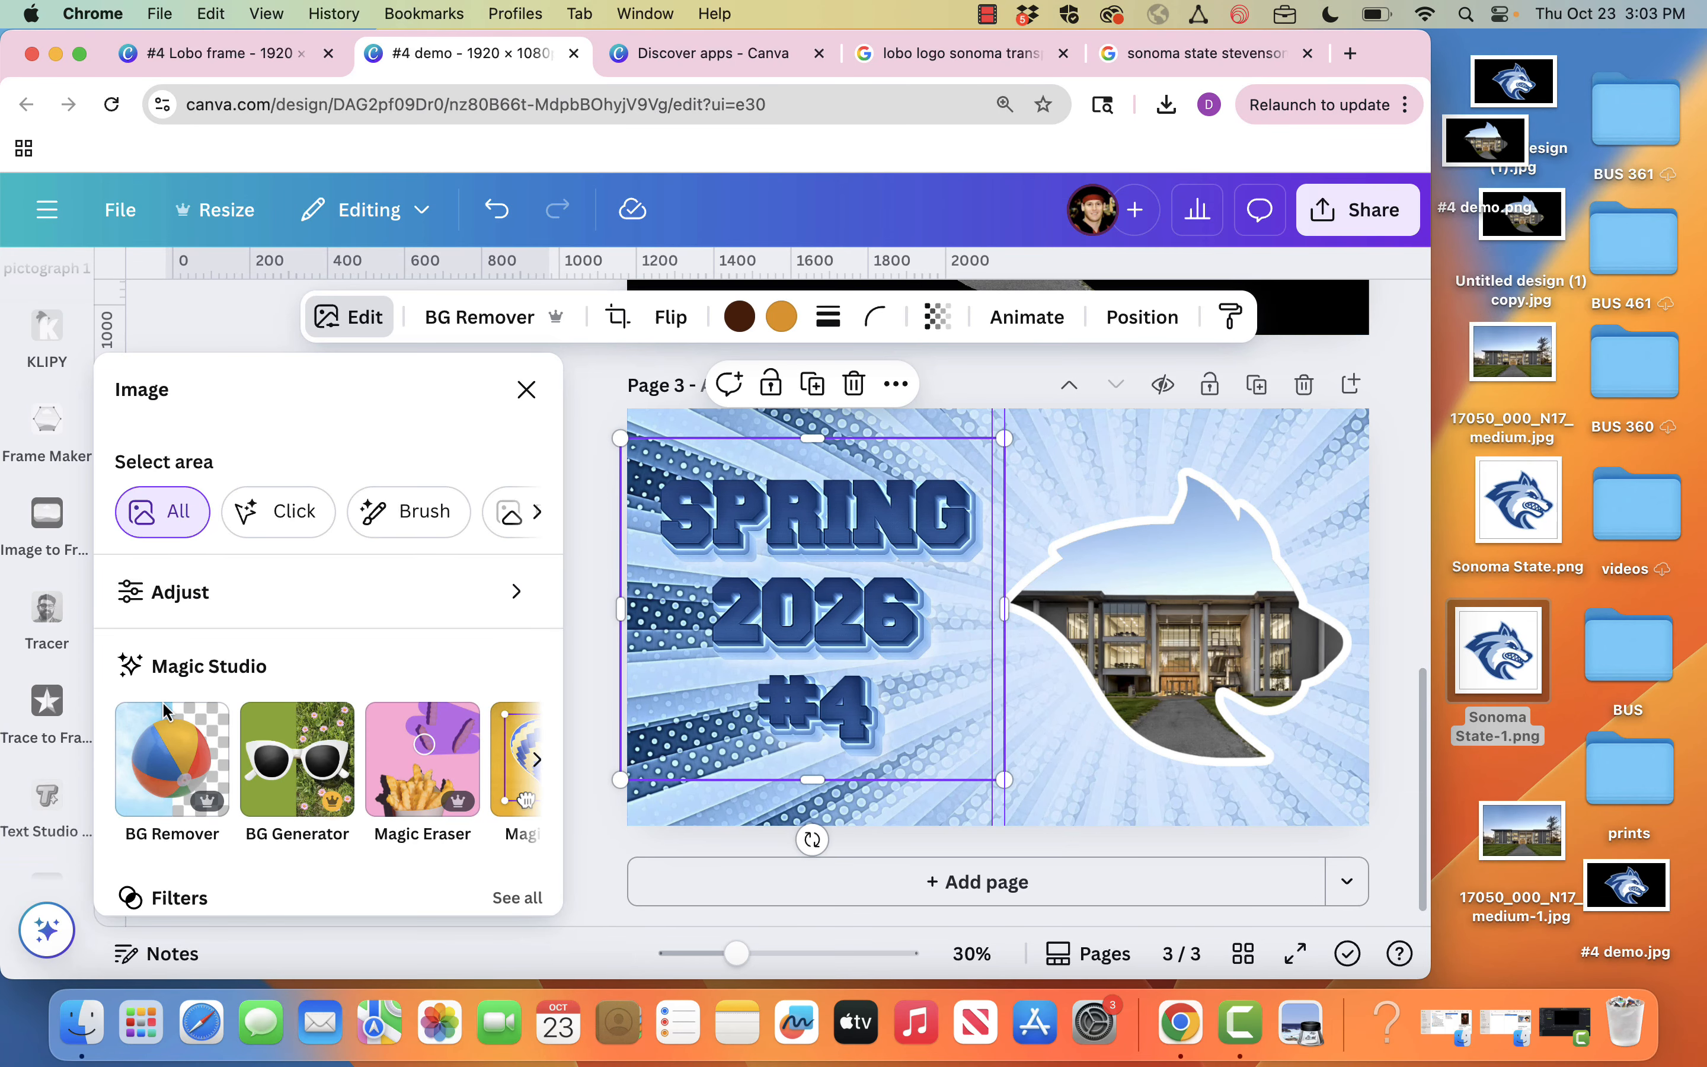
scroll(164, 726, "down", 1)
scroll(163, 727, "down", 3)
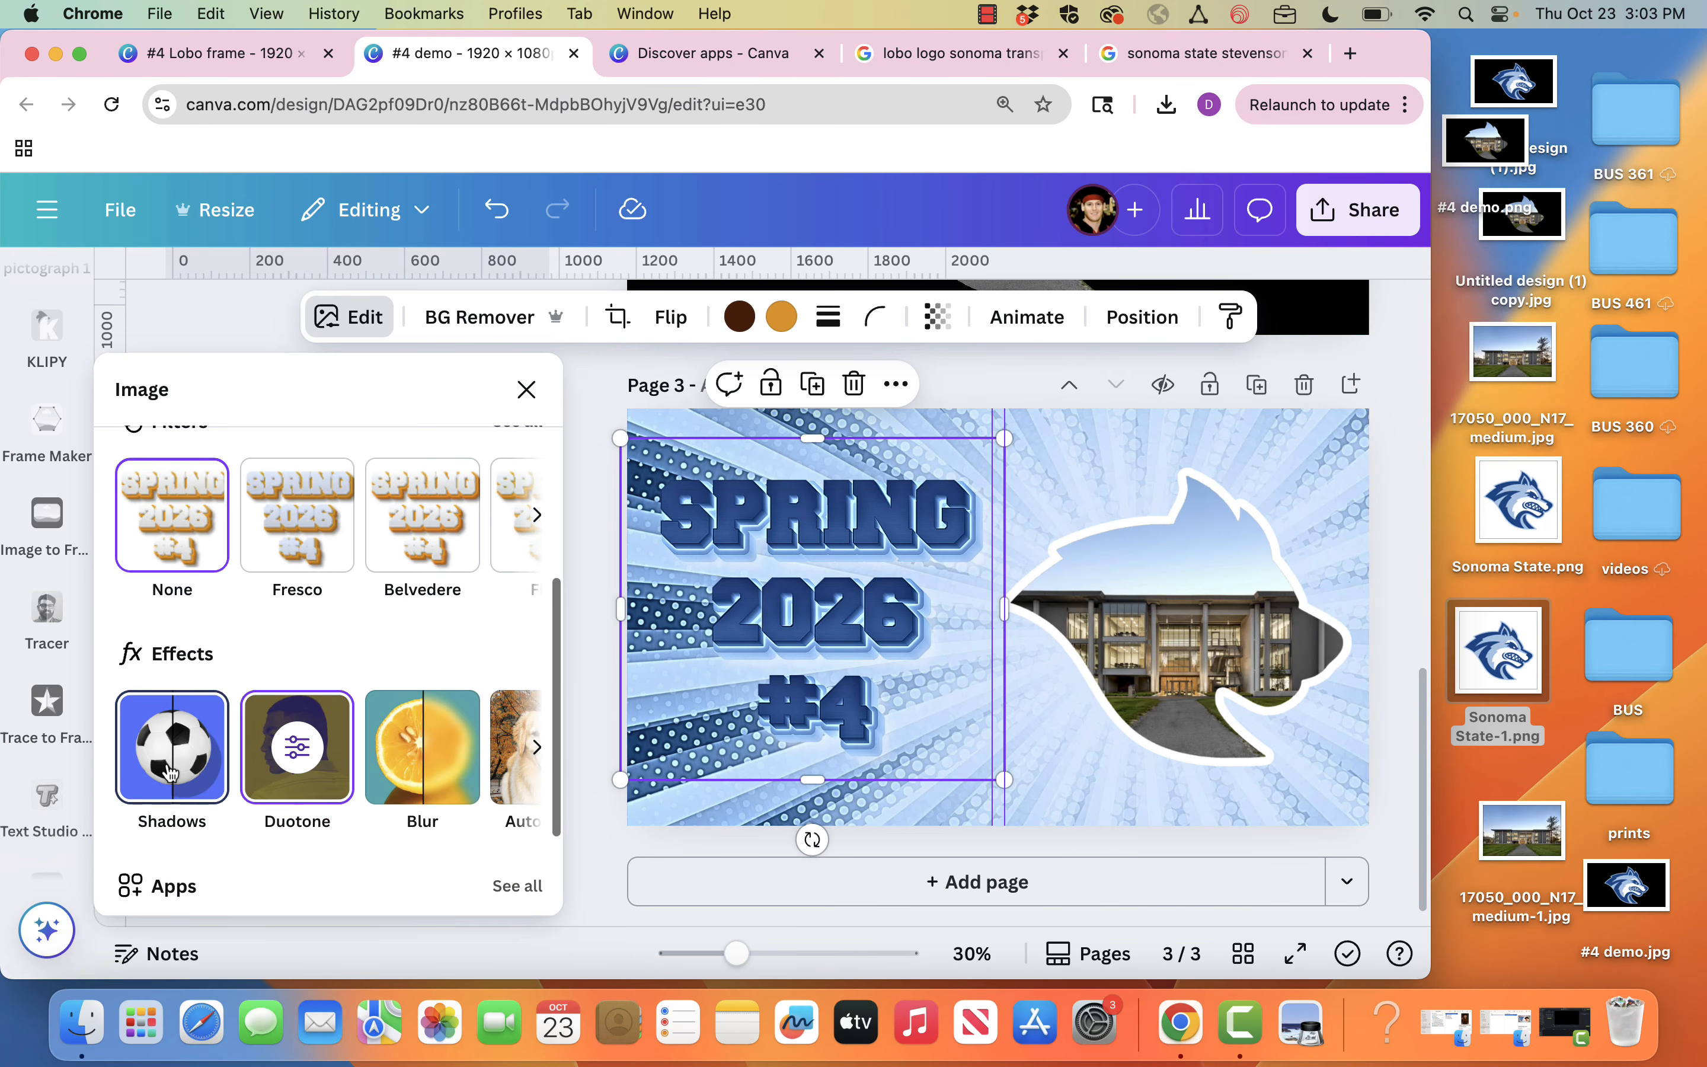
left_click(170, 769)
left_click(437, 718)
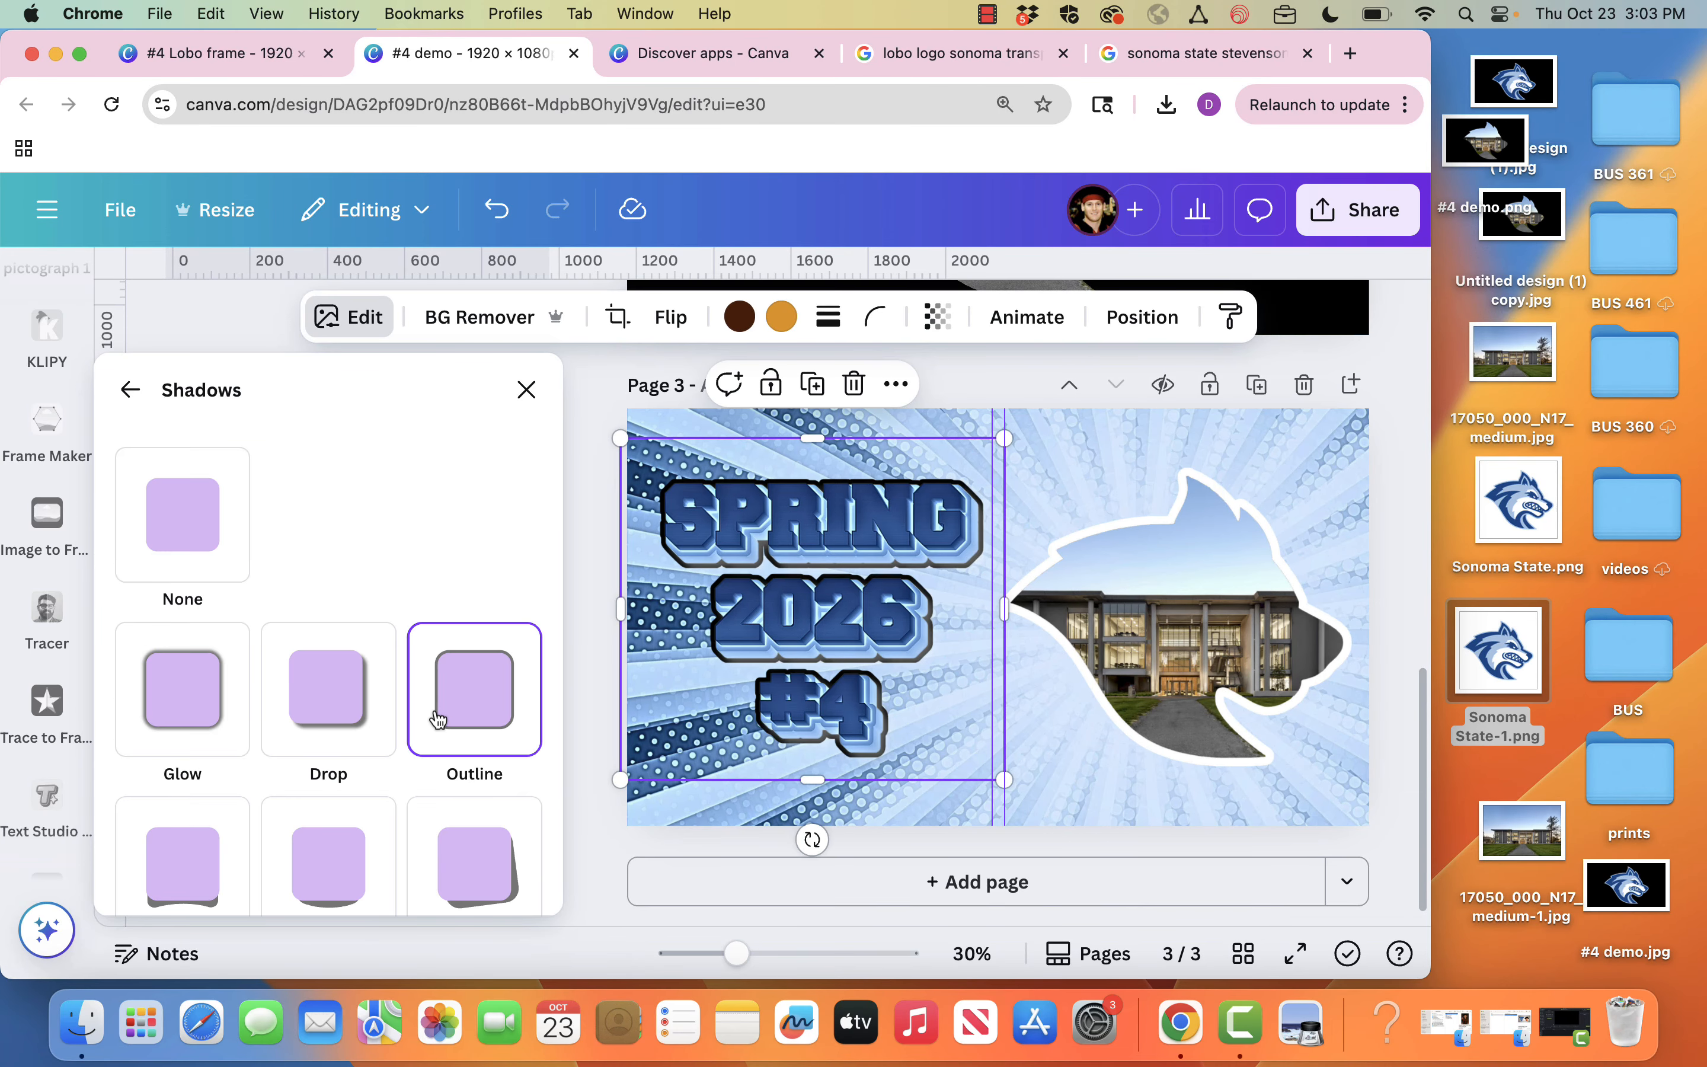
Step: Colour the text graphic's outline white (#FFFFFF) and set its size to 41
scroll(436, 720, "down", 6)
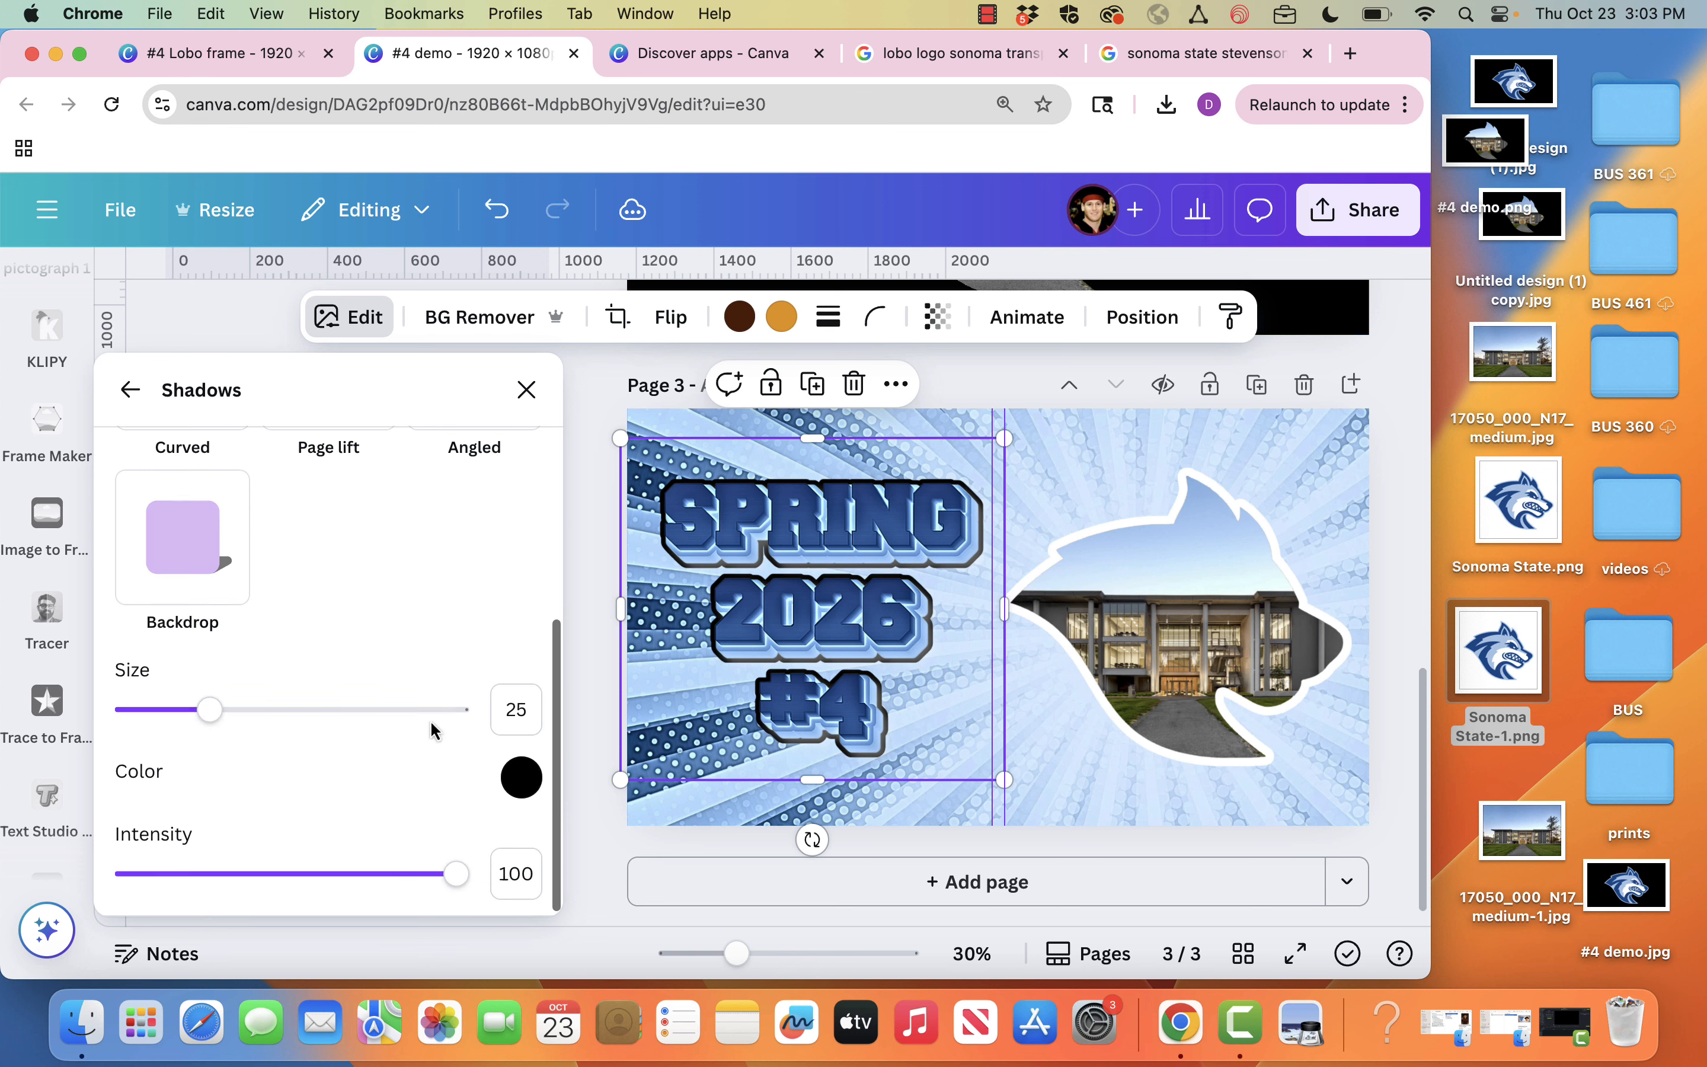
left_click(527, 779)
left_click_drag(543, 534, 477, 415)
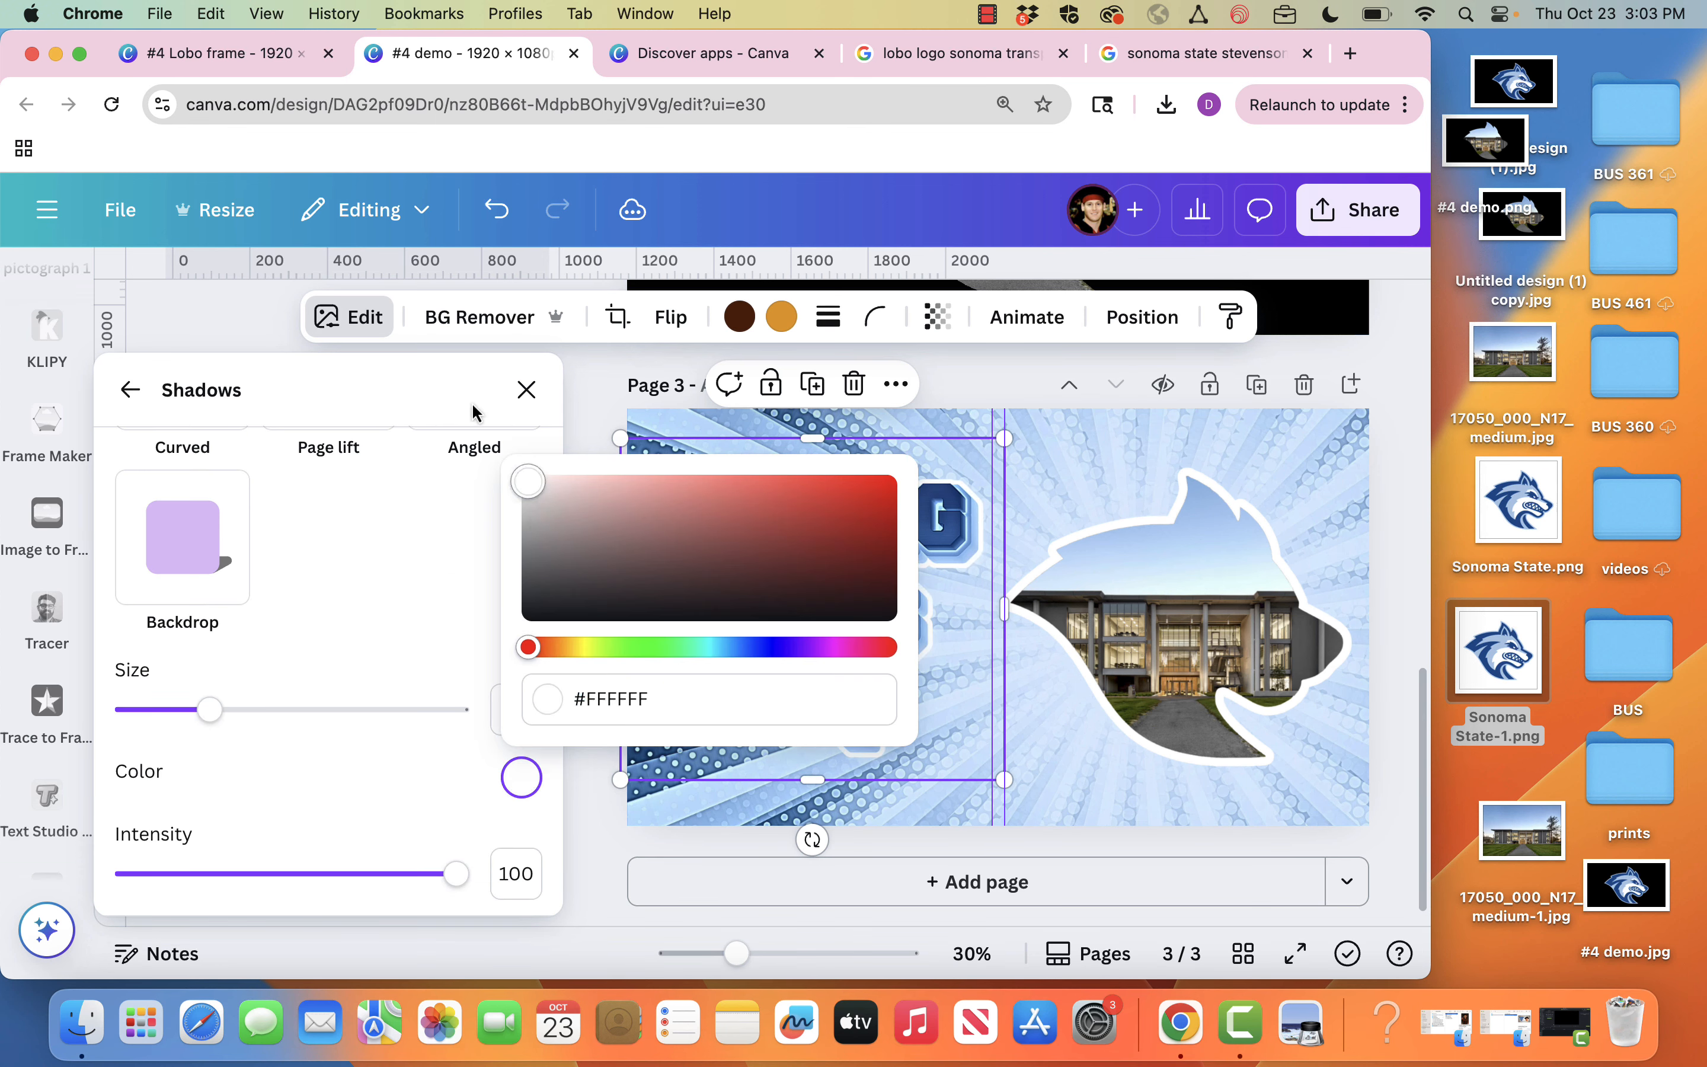
left_click(385, 667)
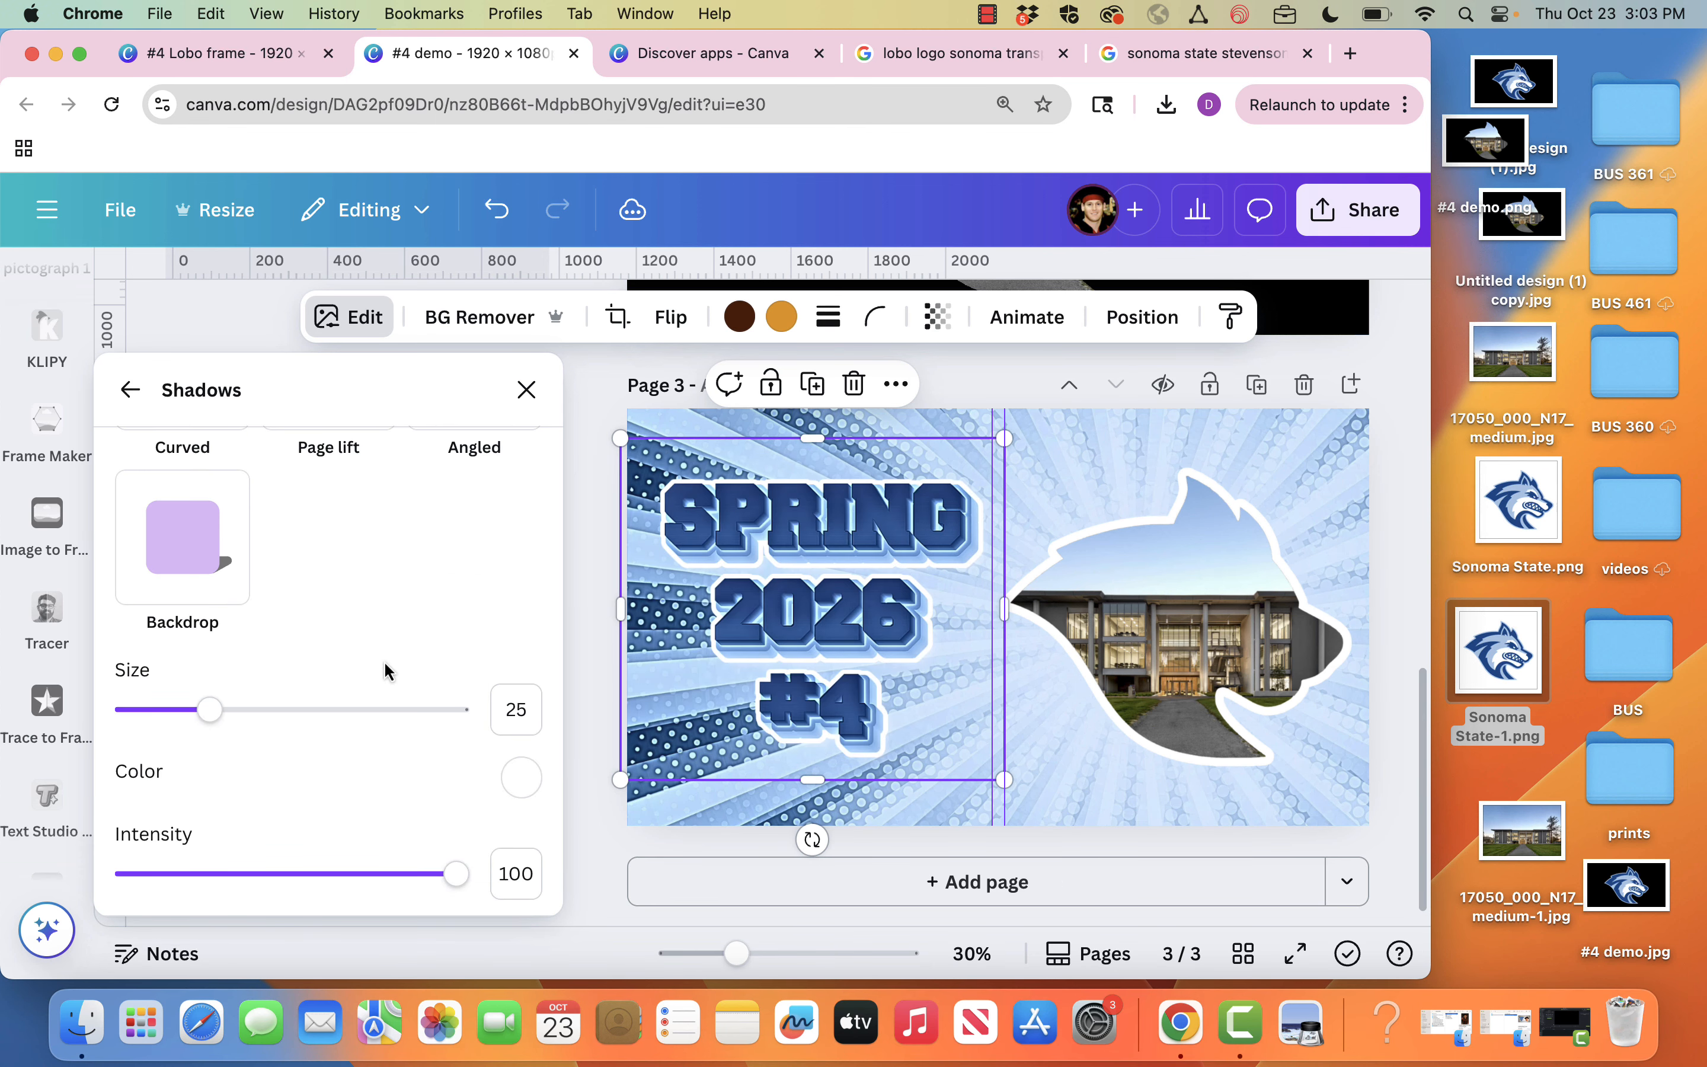
left_click_drag(209, 709, 267, 725)
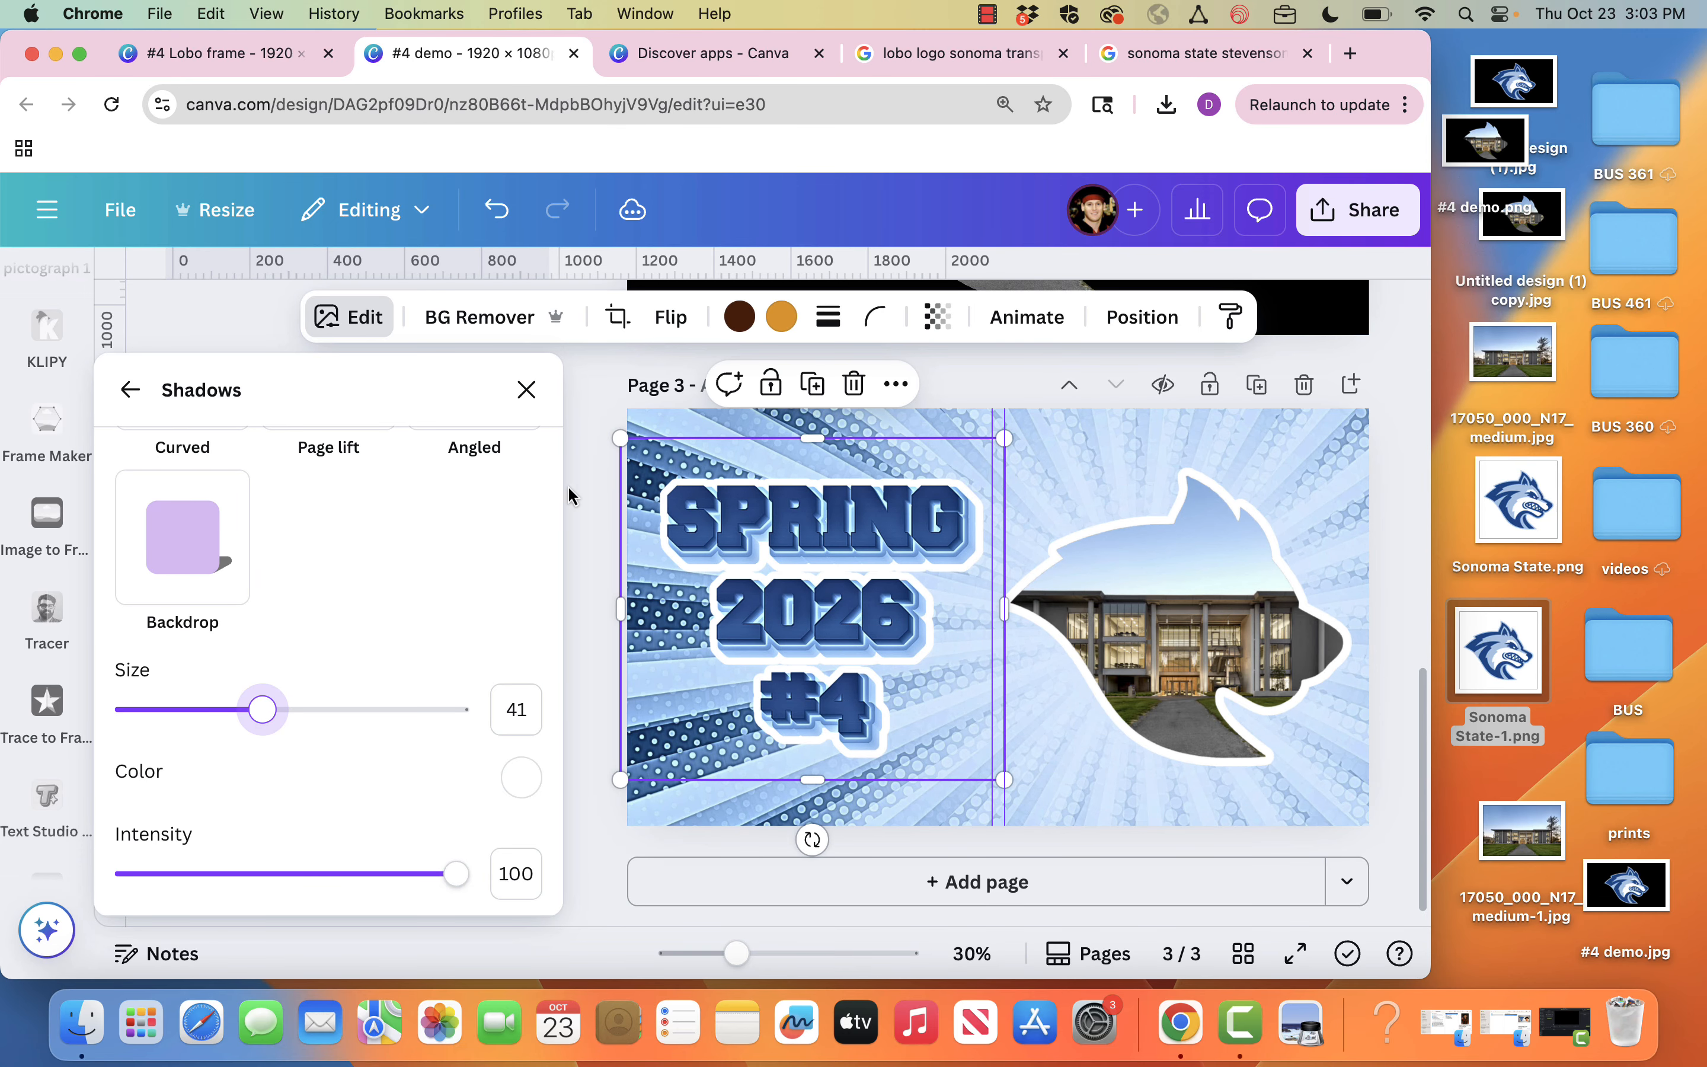
left_click(602, 484)
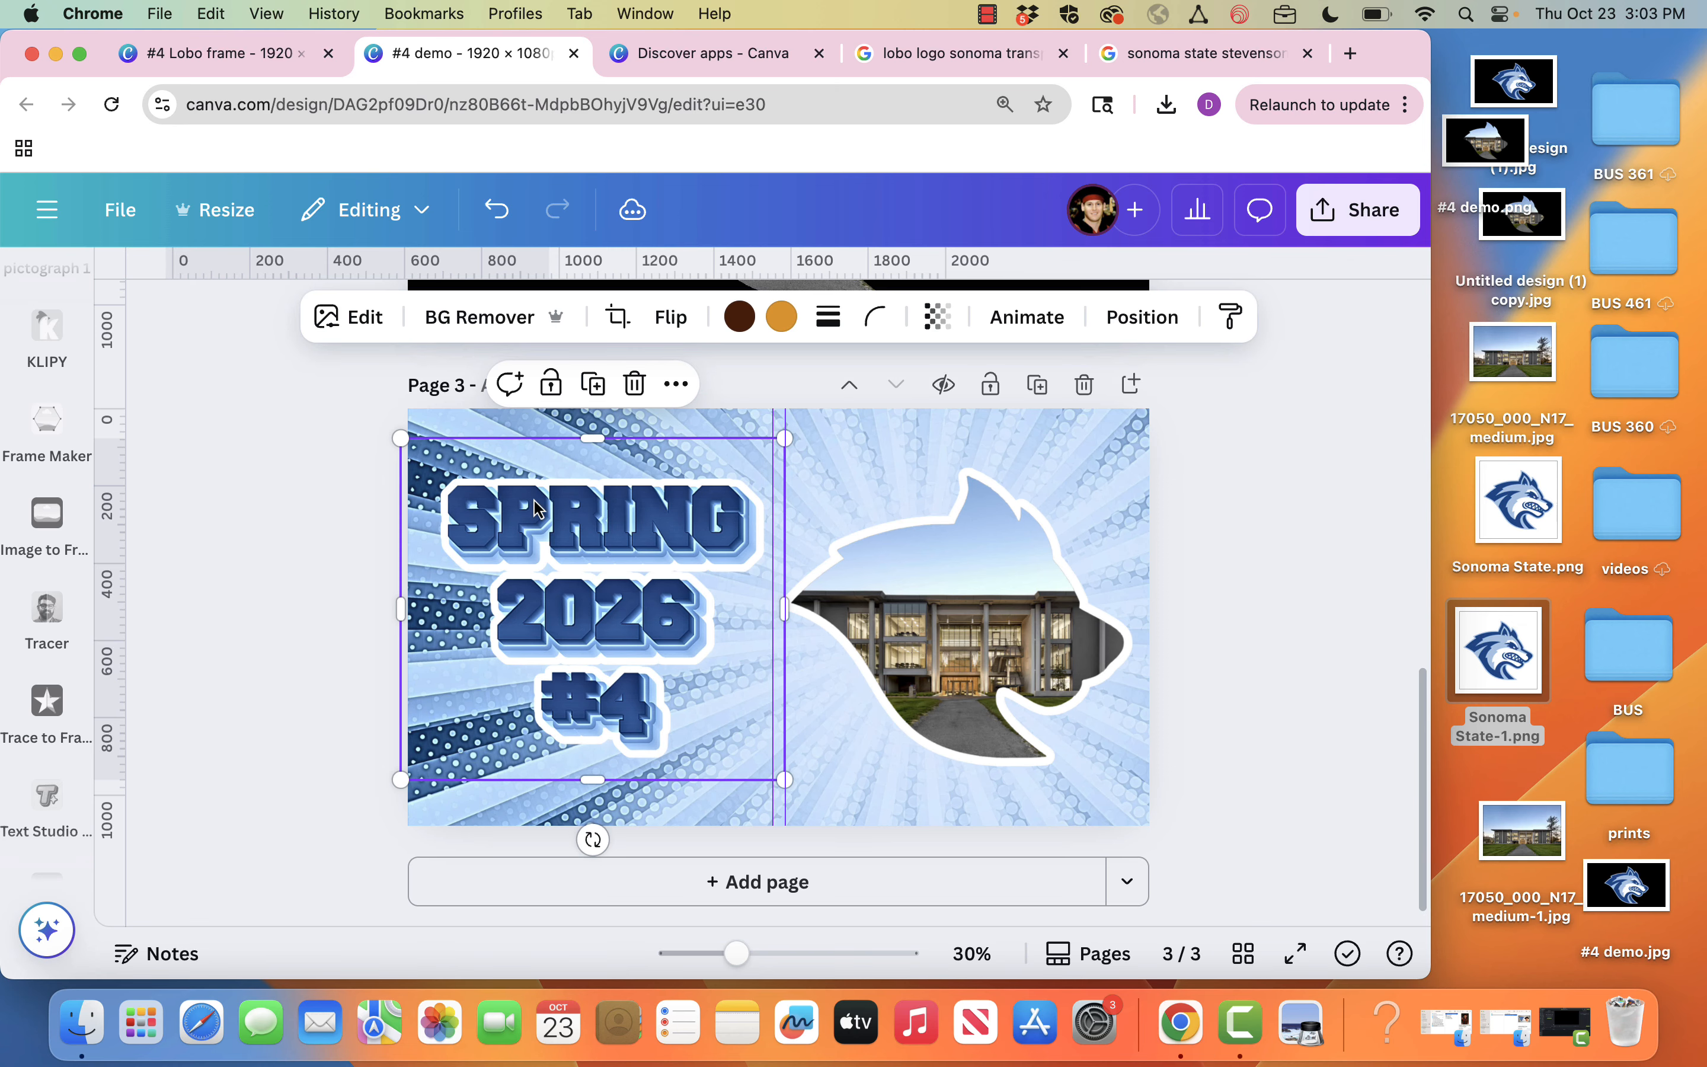
Step: View page 3 at 50% zoom and examine the outlined text and the wolf-shaped building cutout
left_click(972, 954)
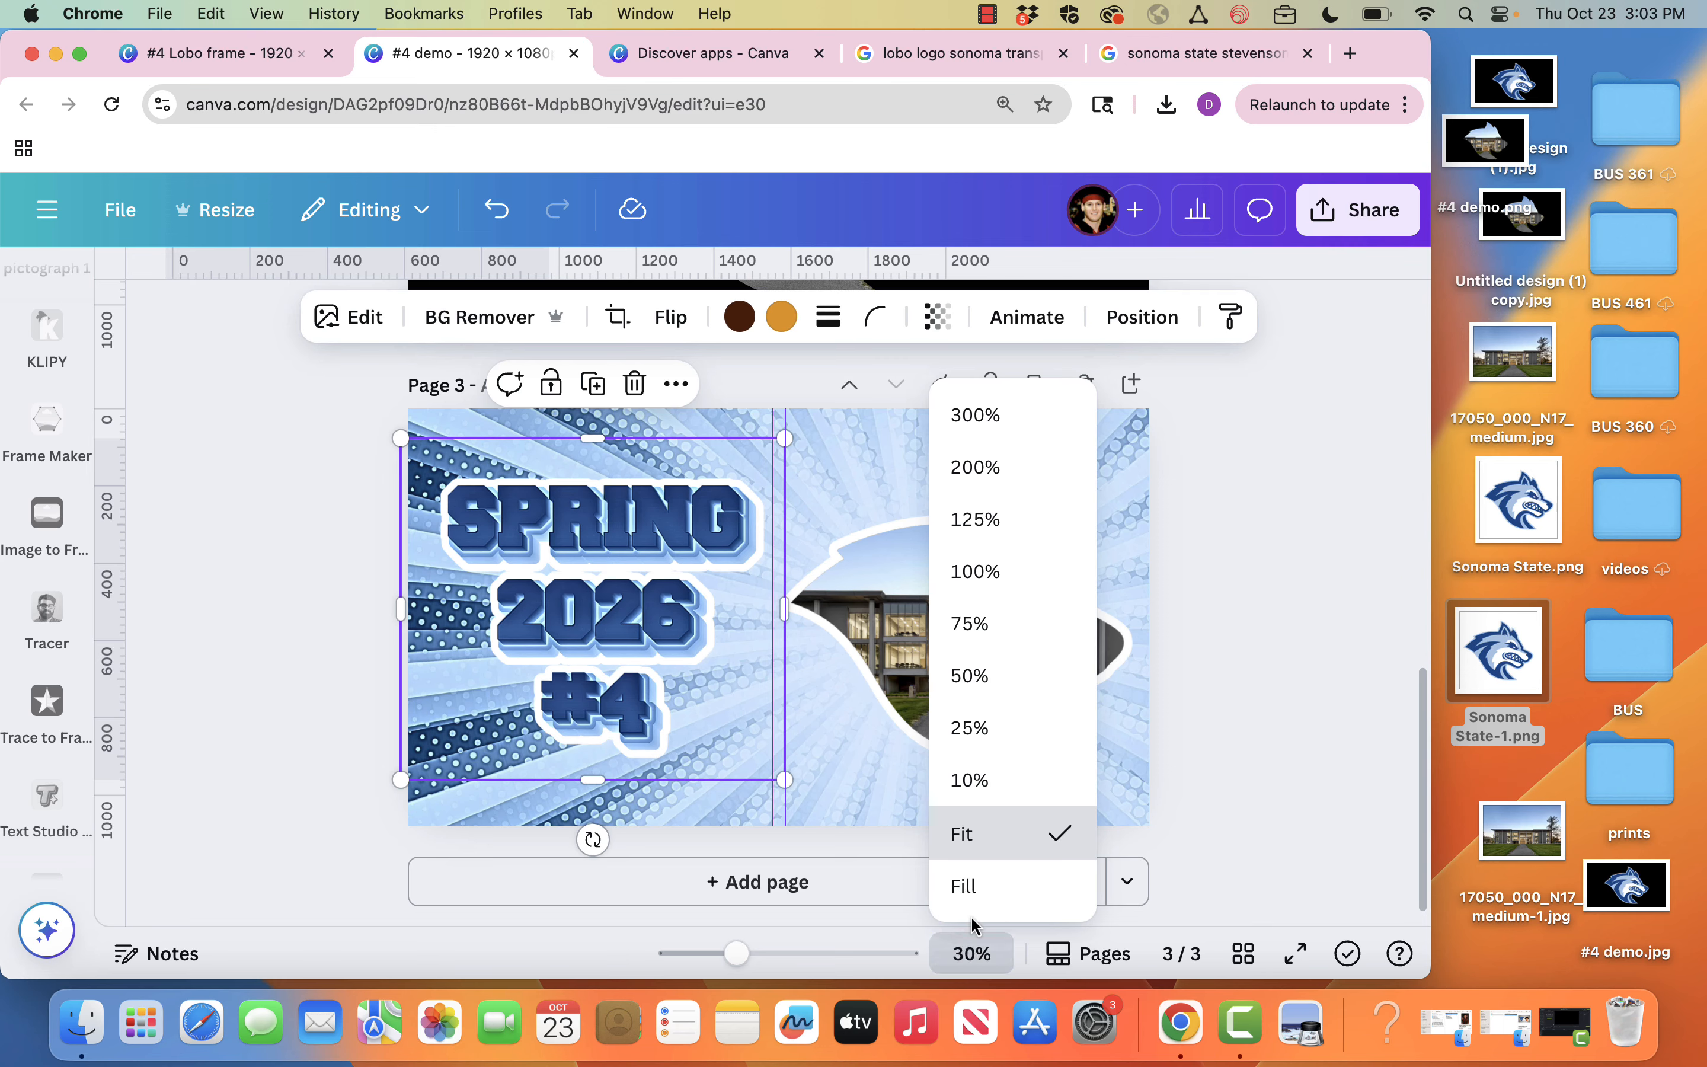
left_click(983, 856)
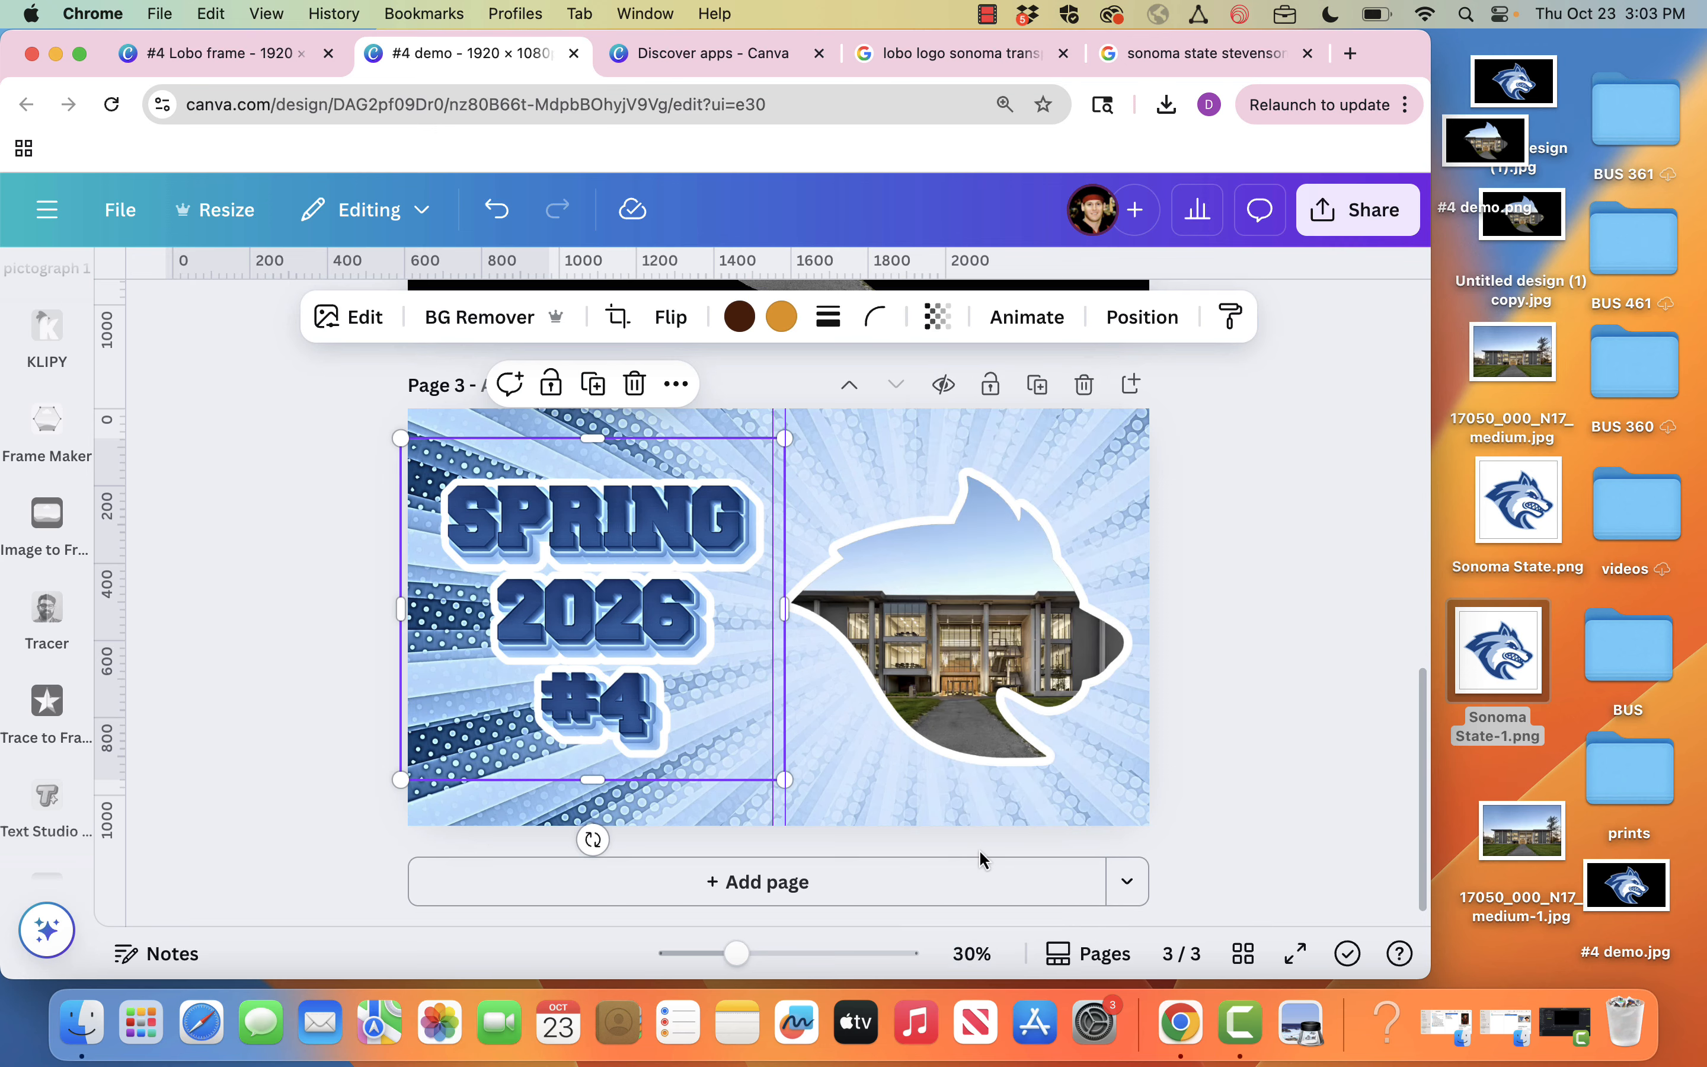
left_click(1189, 727)
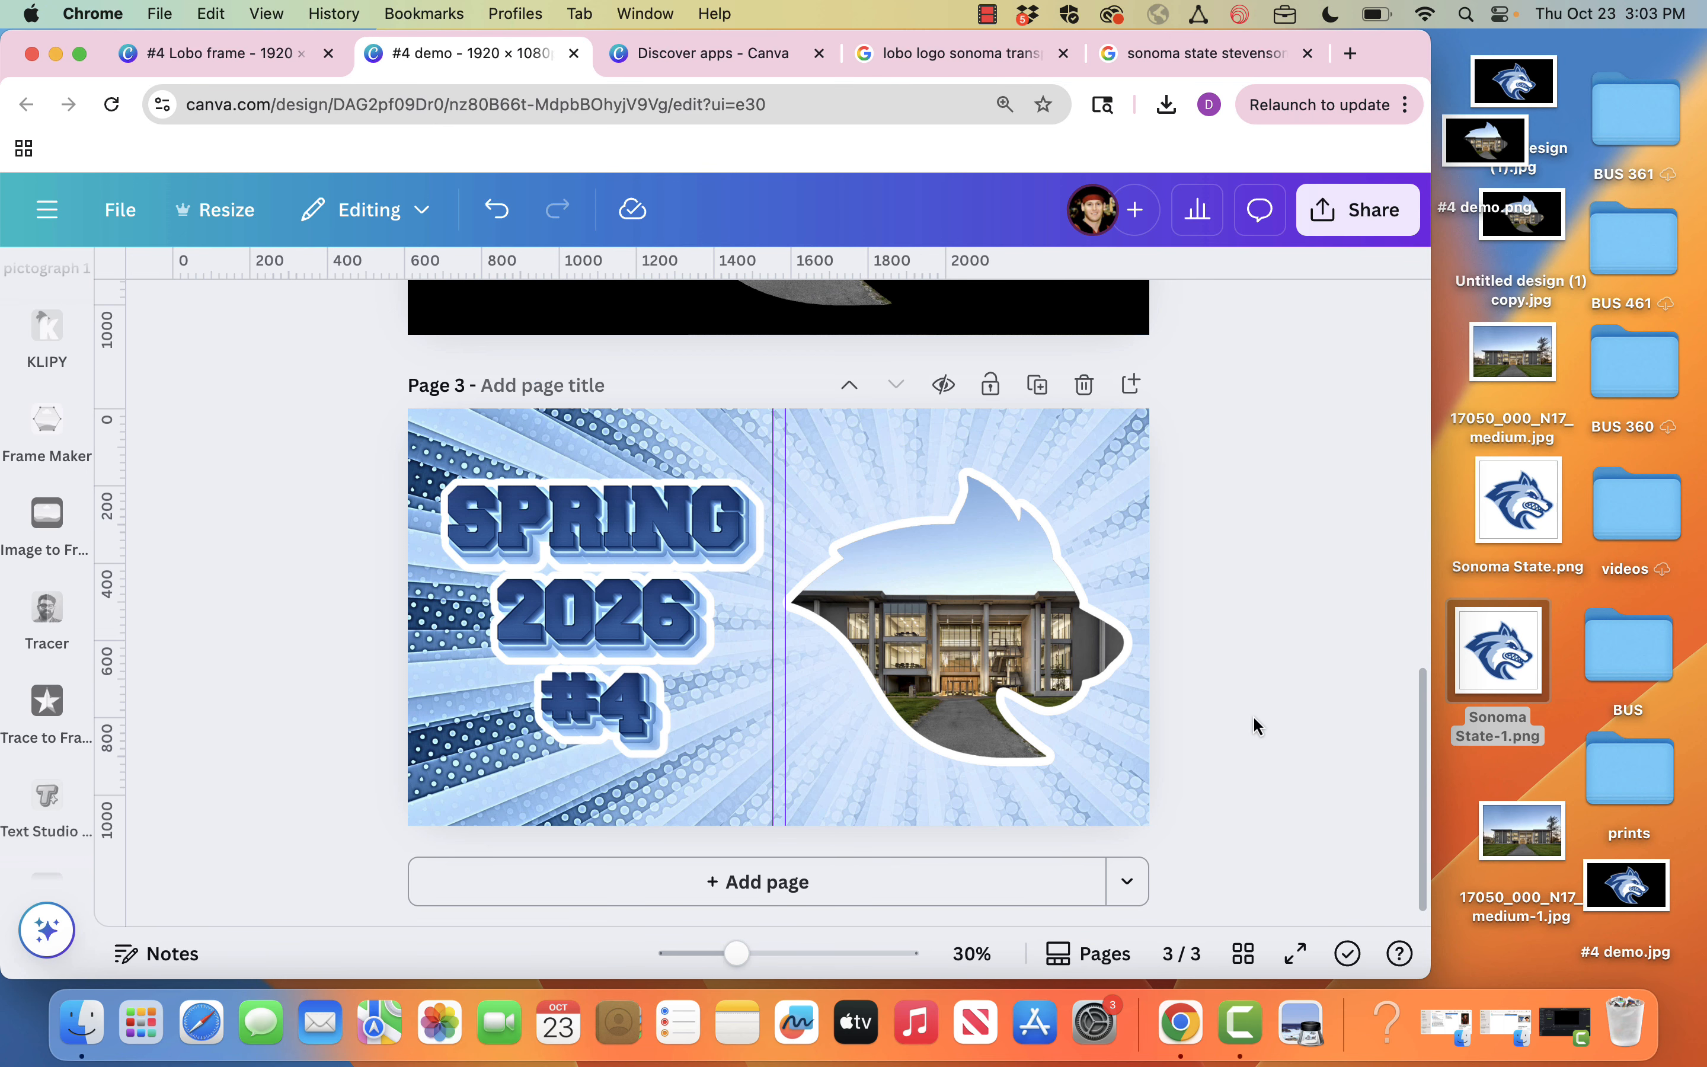
key("super+equal")
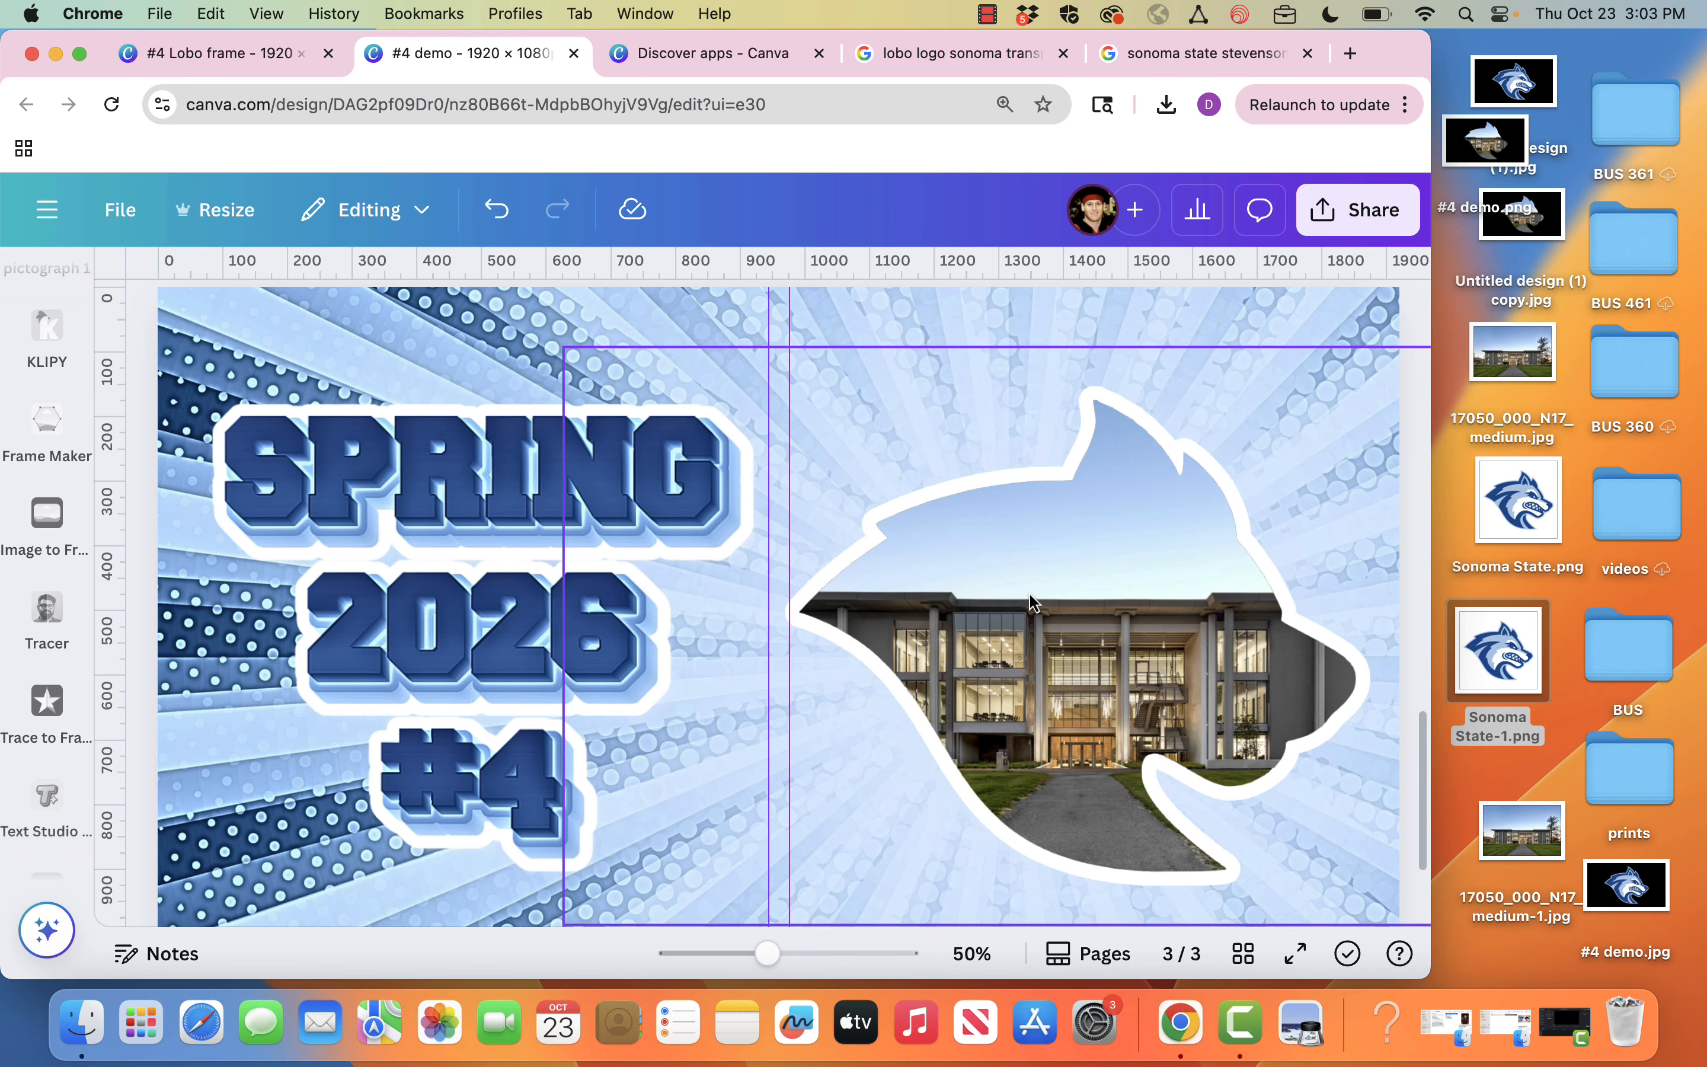
scroll(1050, 564, "down", 3)
scroll(1033, 597, "up", 5)
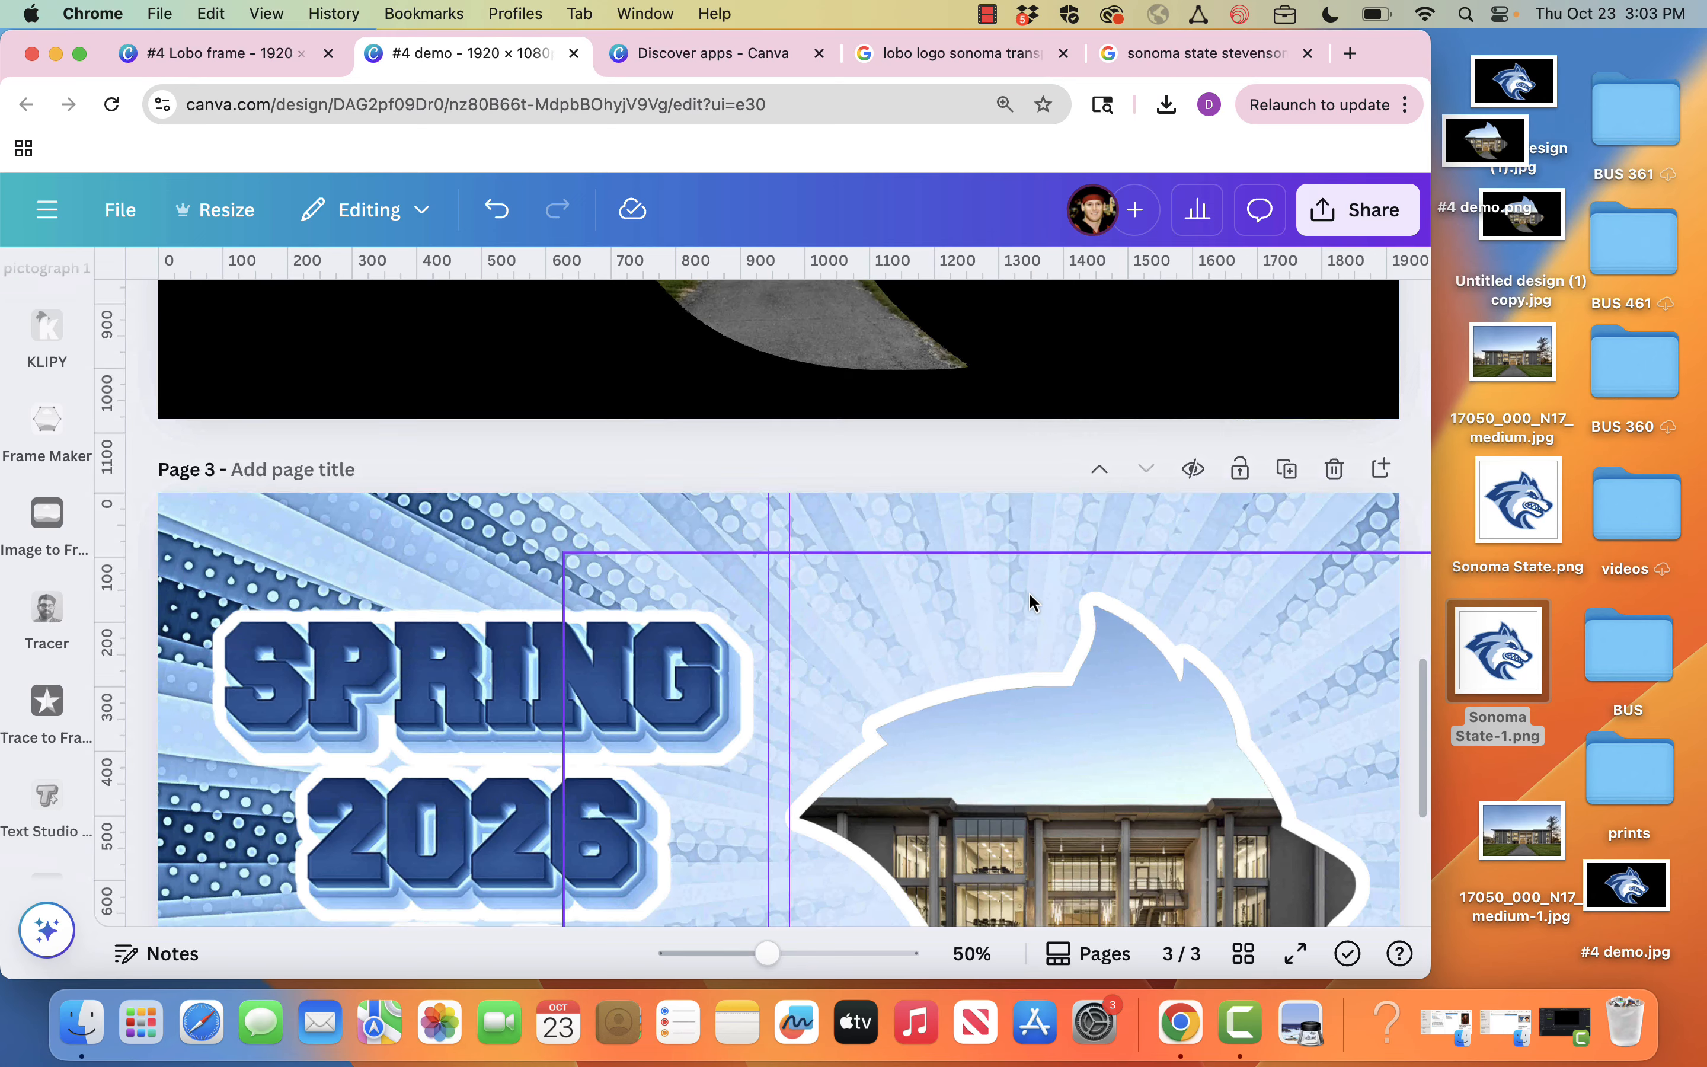
scroll(1031, 602, "down", 3)
Step: Download all three pages of the design as JPG files
left_click(1365, 219)
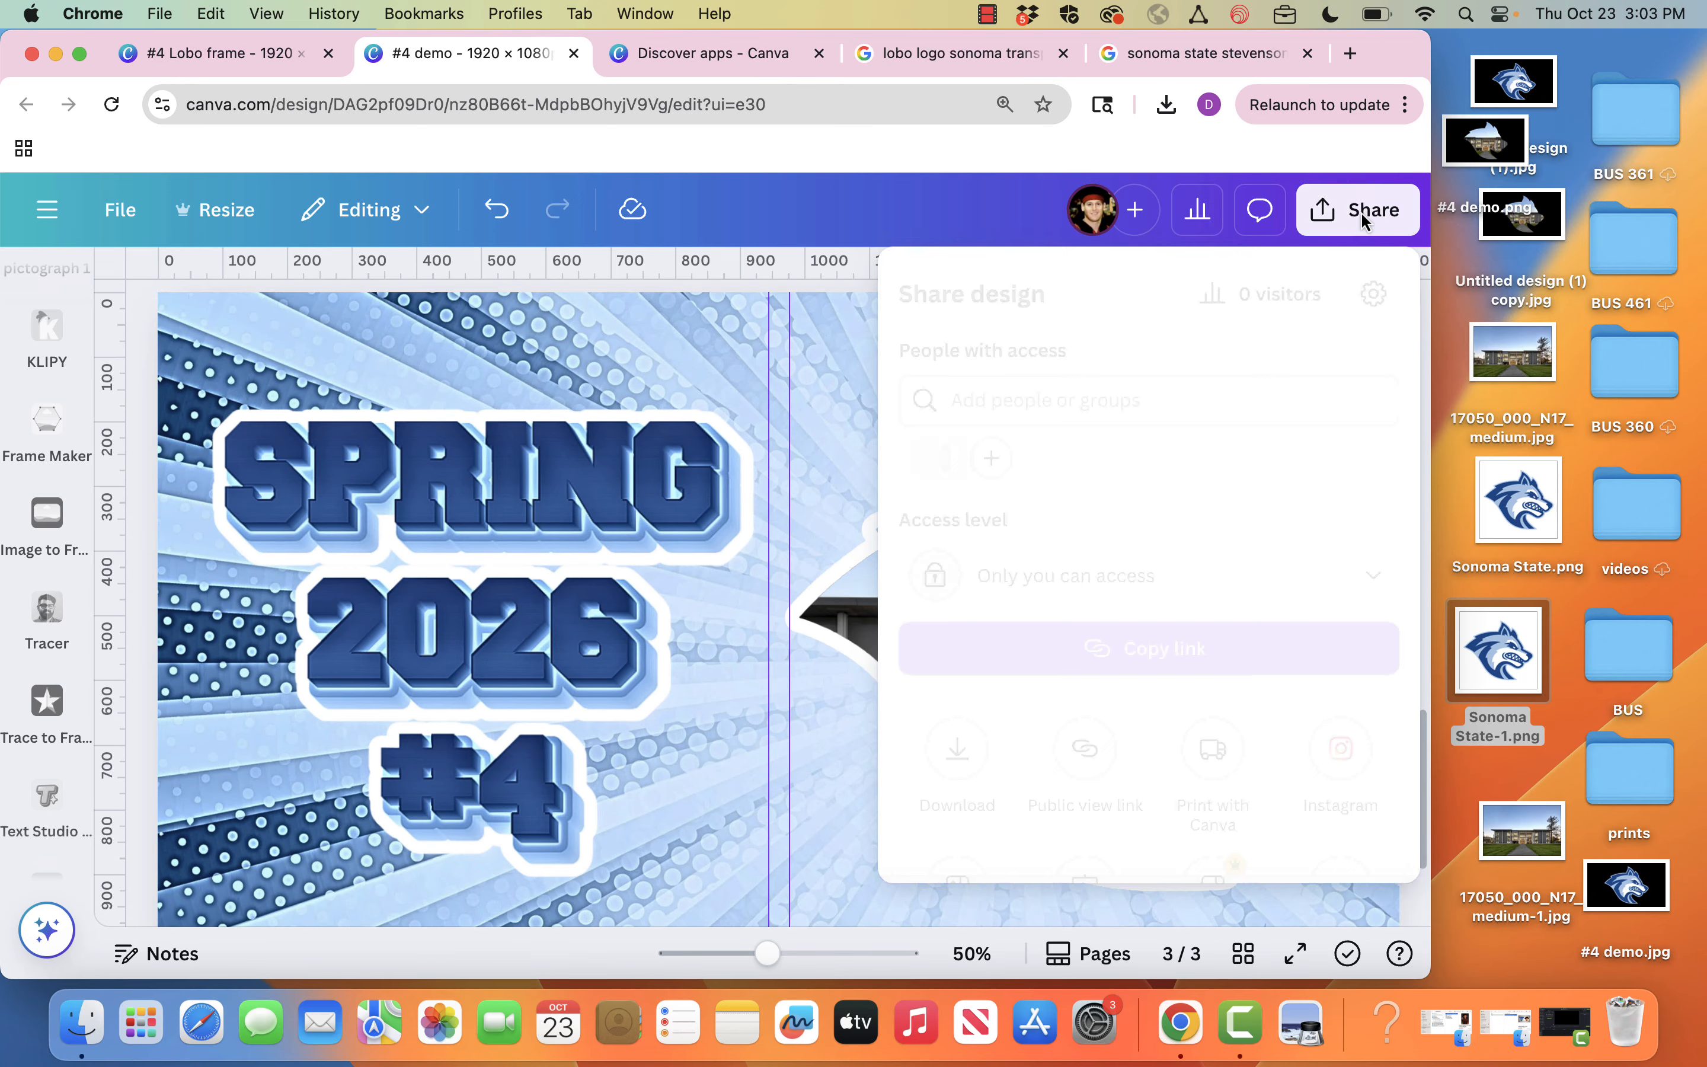
left_click(957, 749)
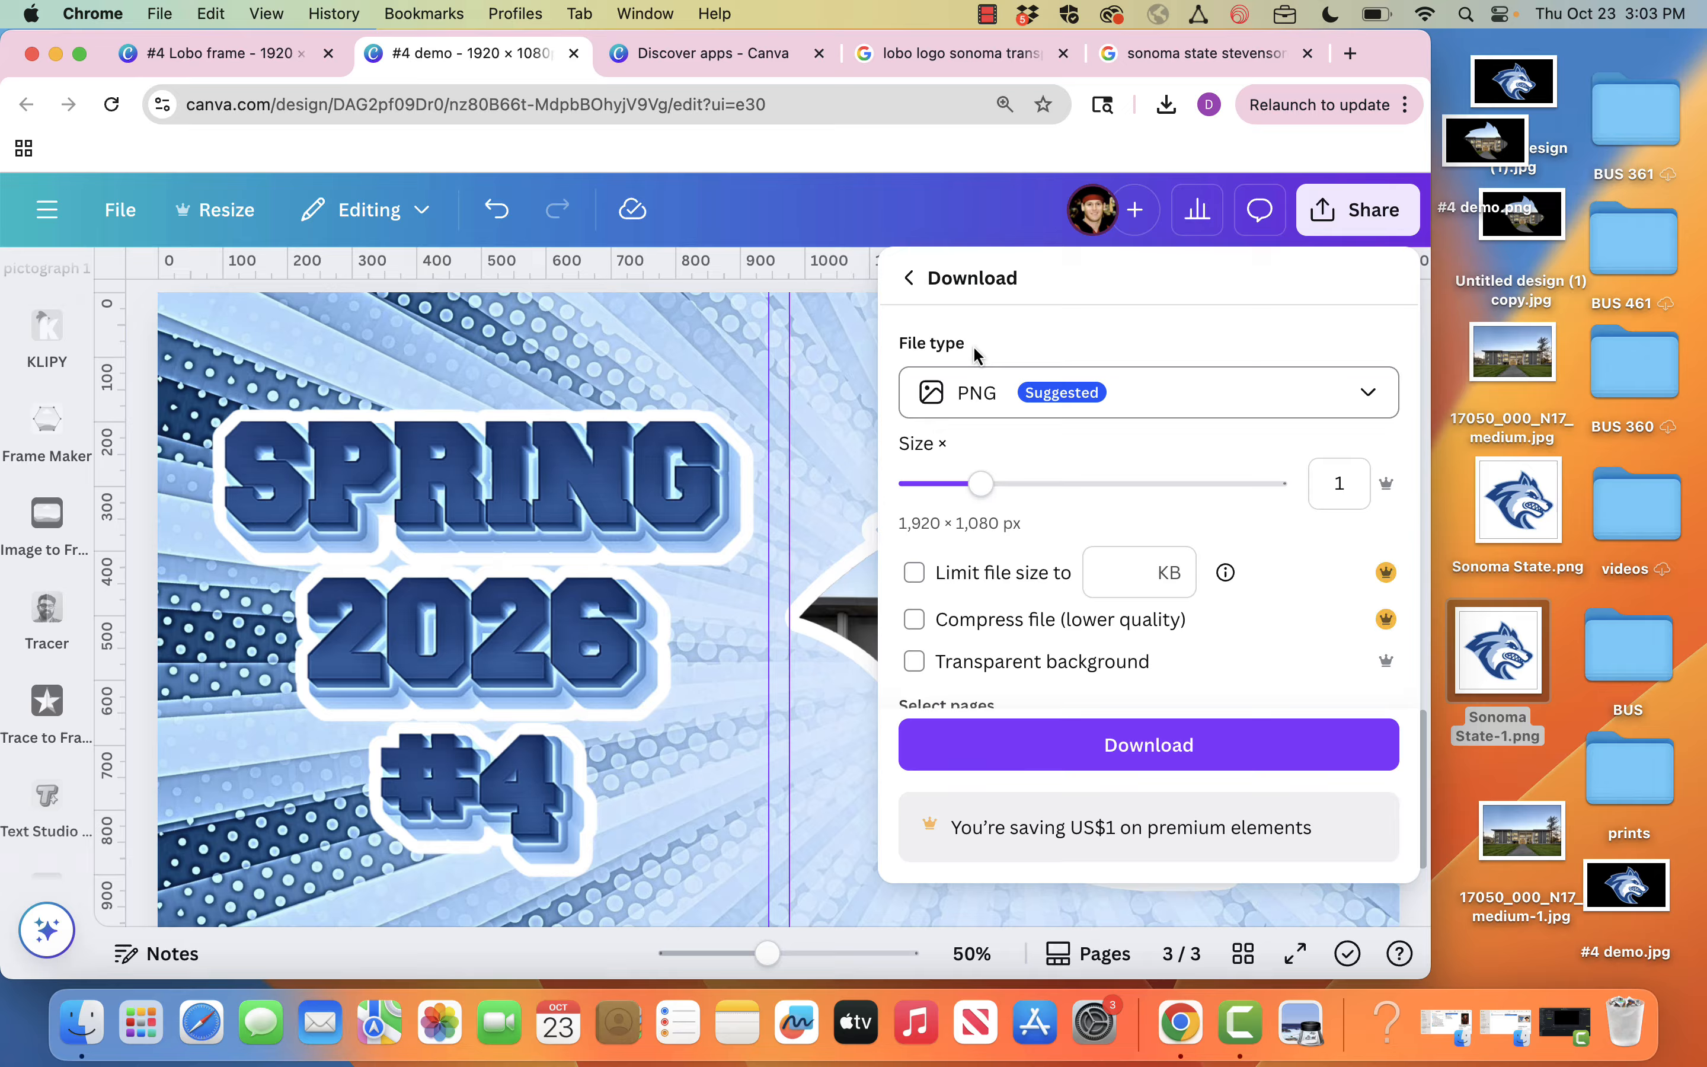
left_click(981, 401)
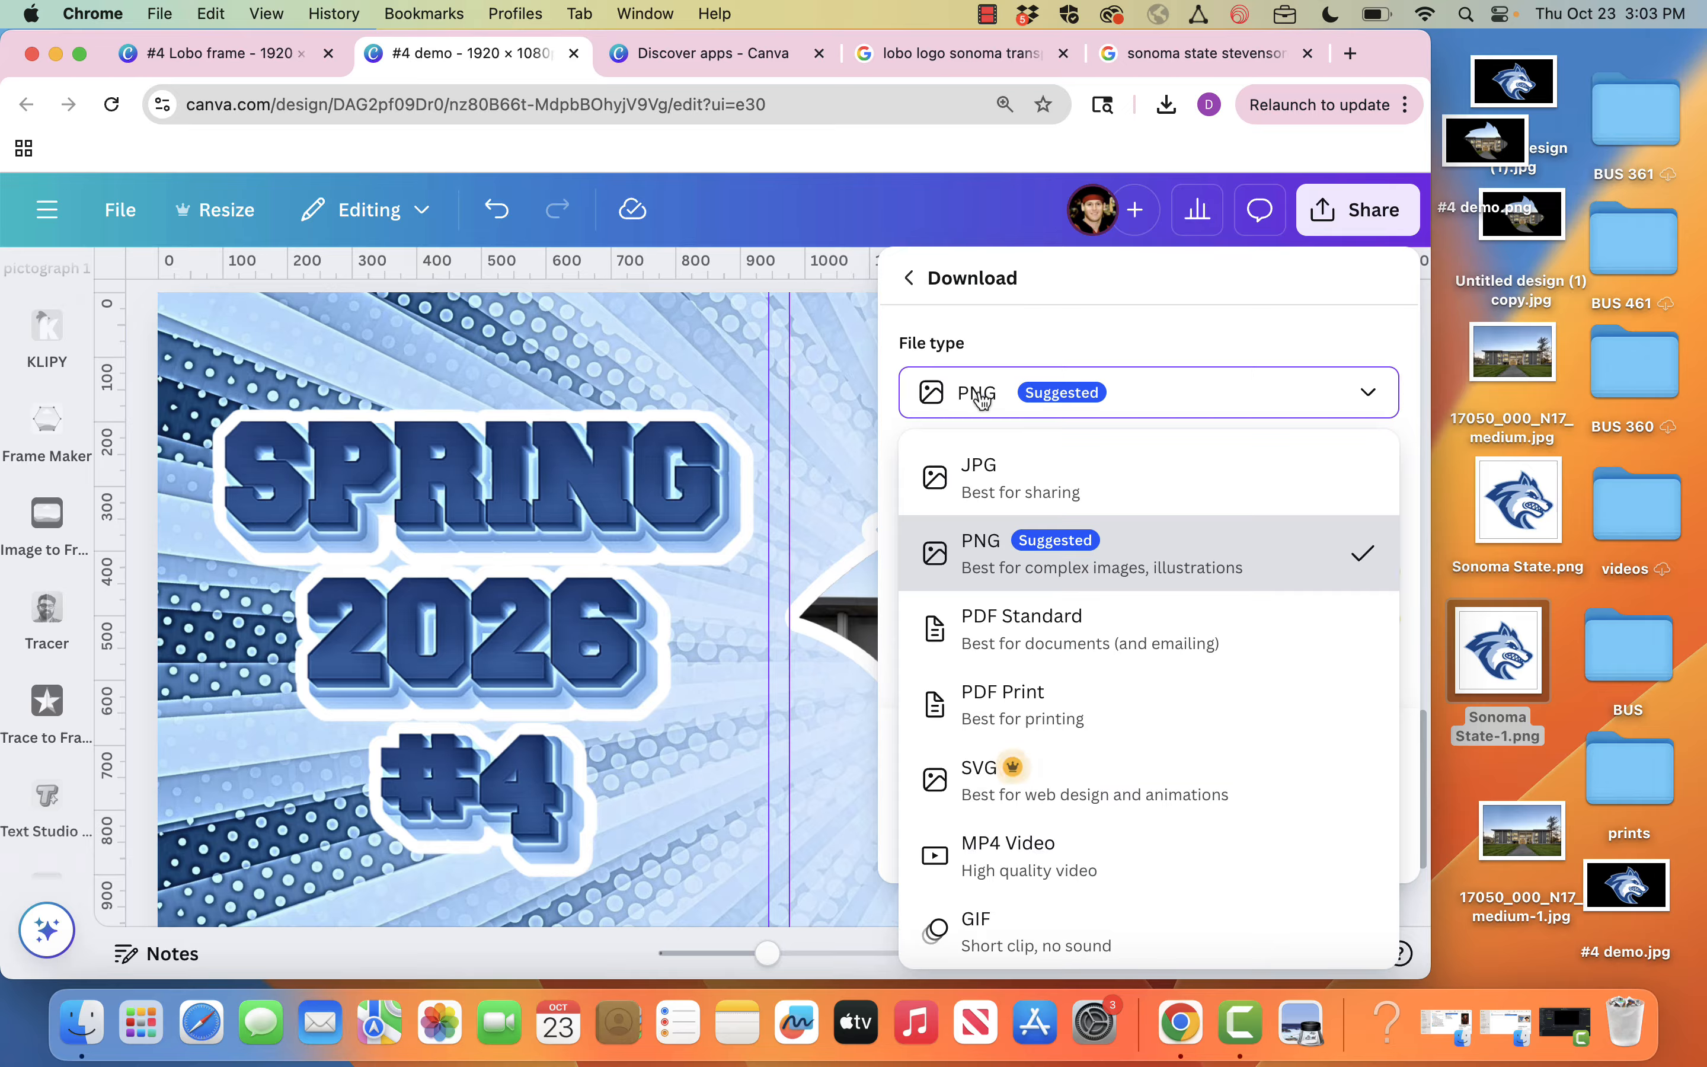
left_click(995, 494)
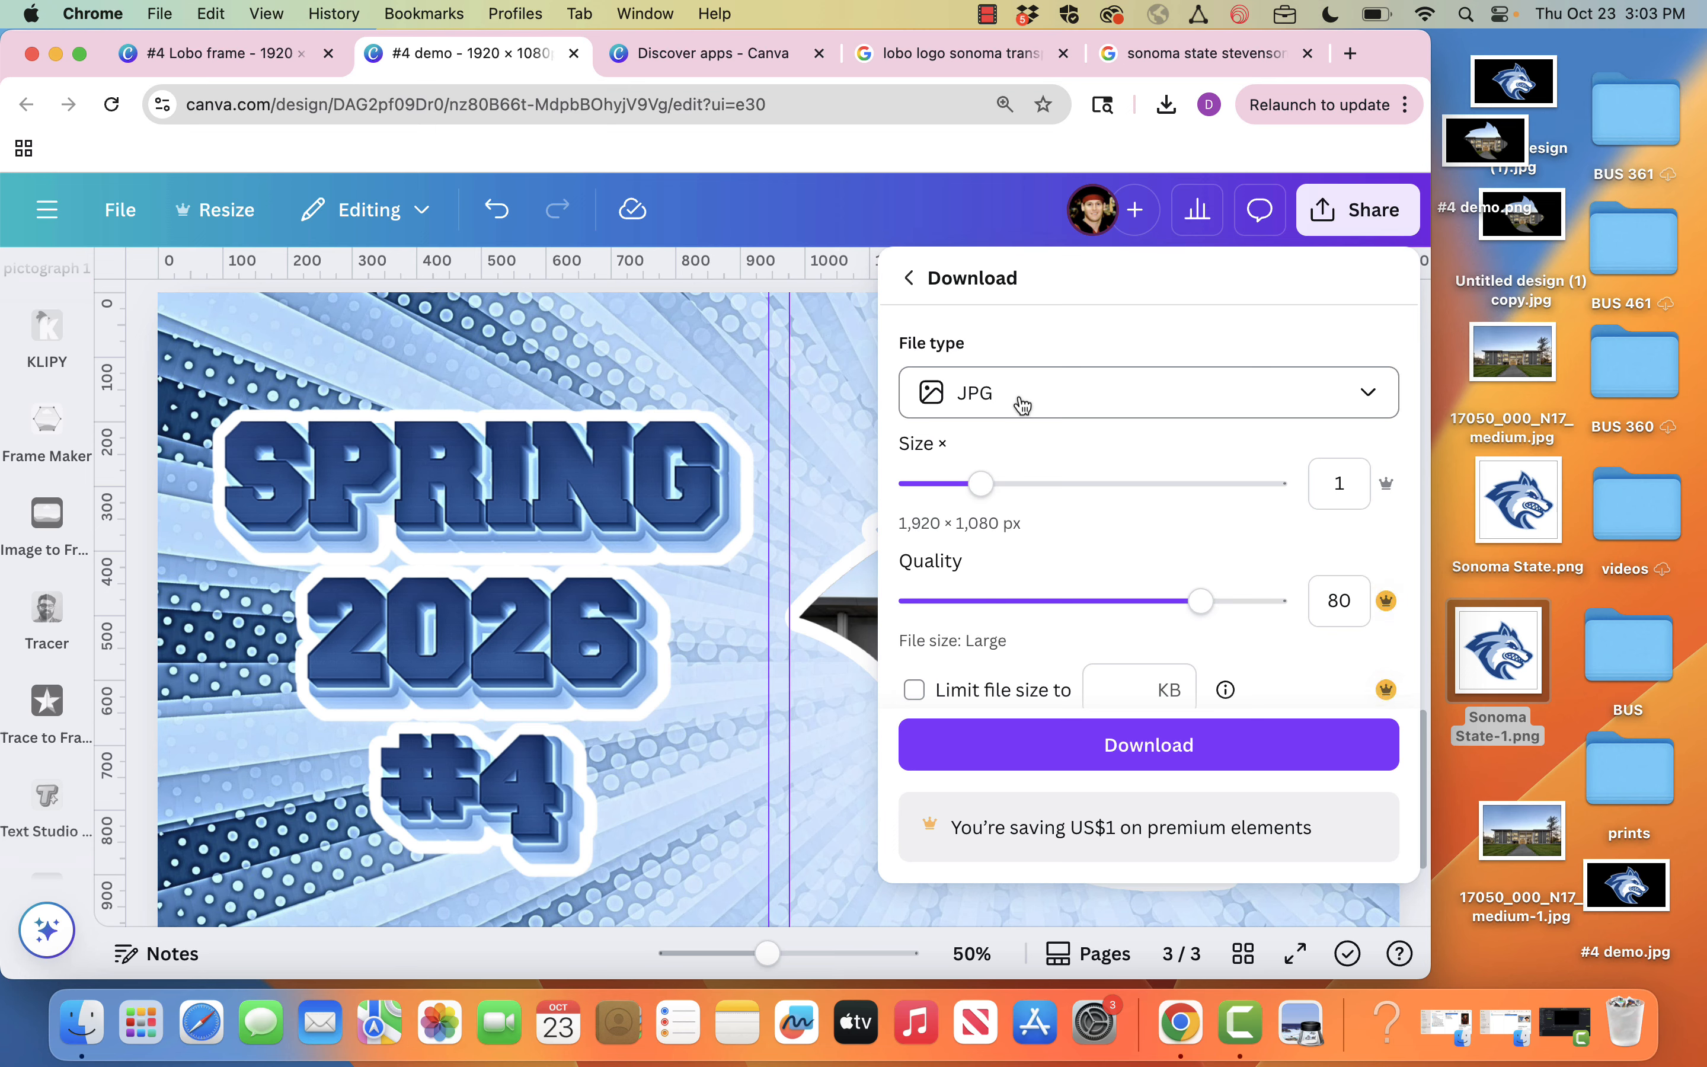
left_click(1079, 747)
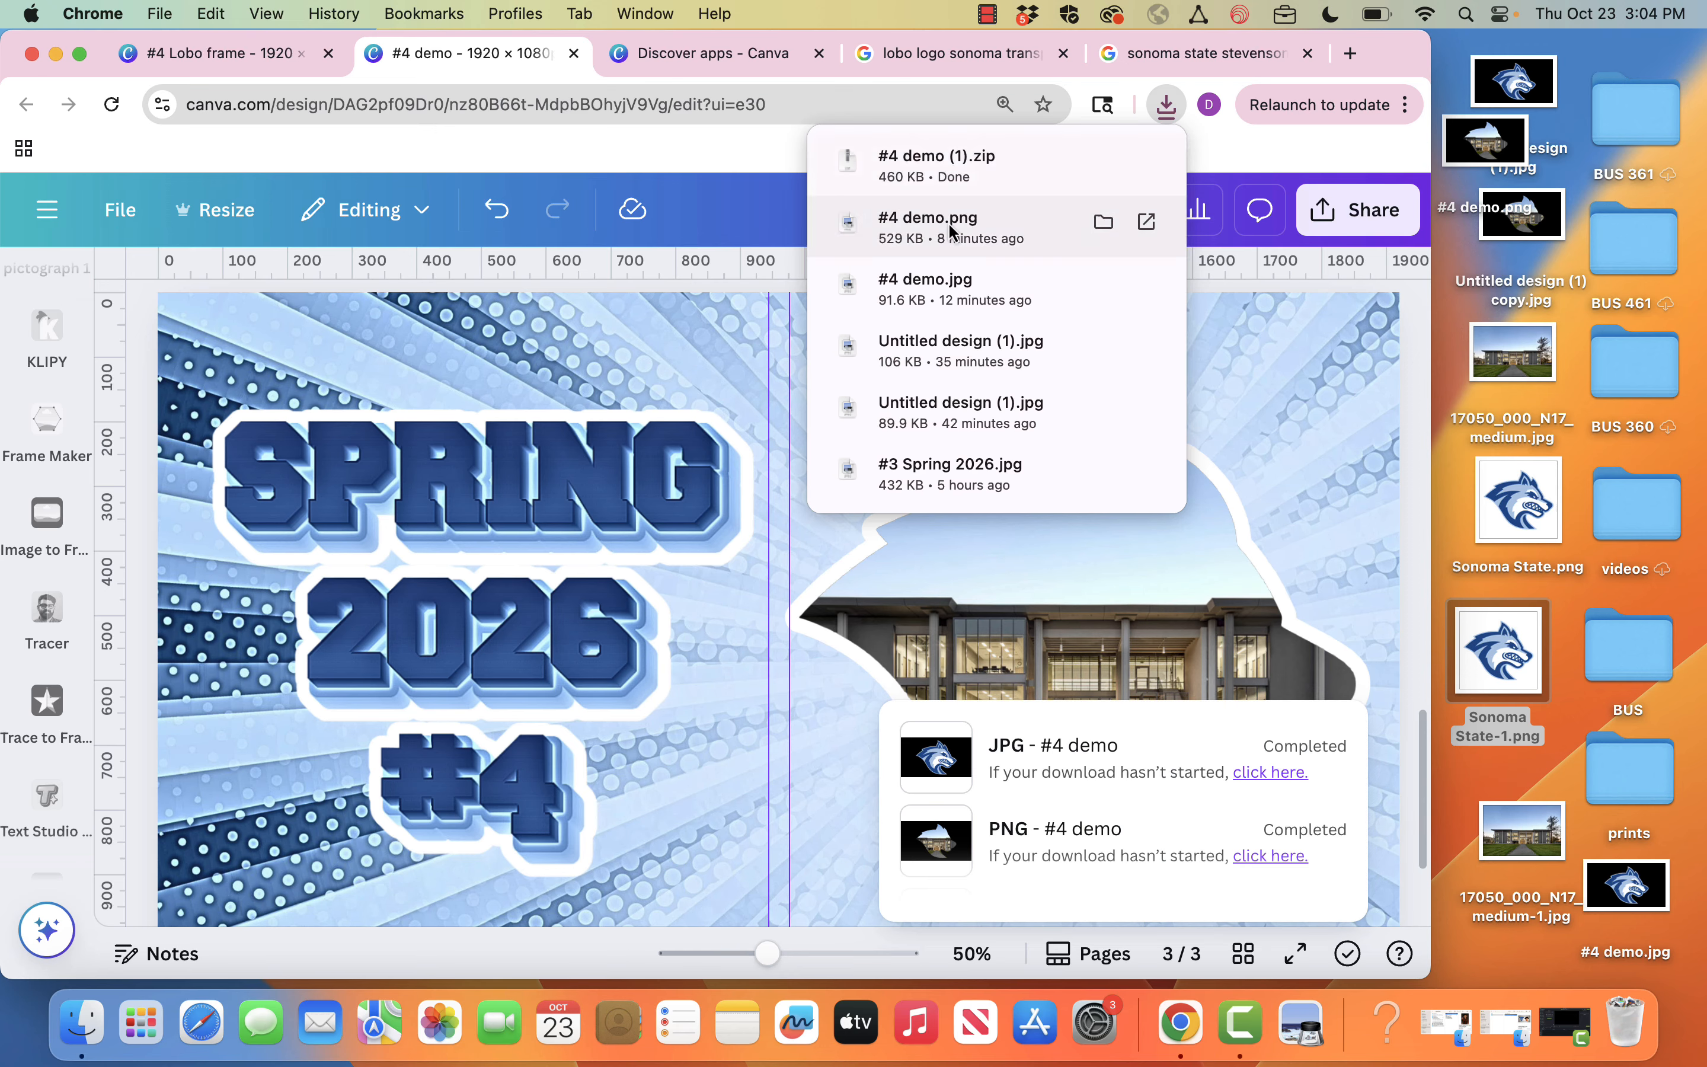
left_click(1310, 323)
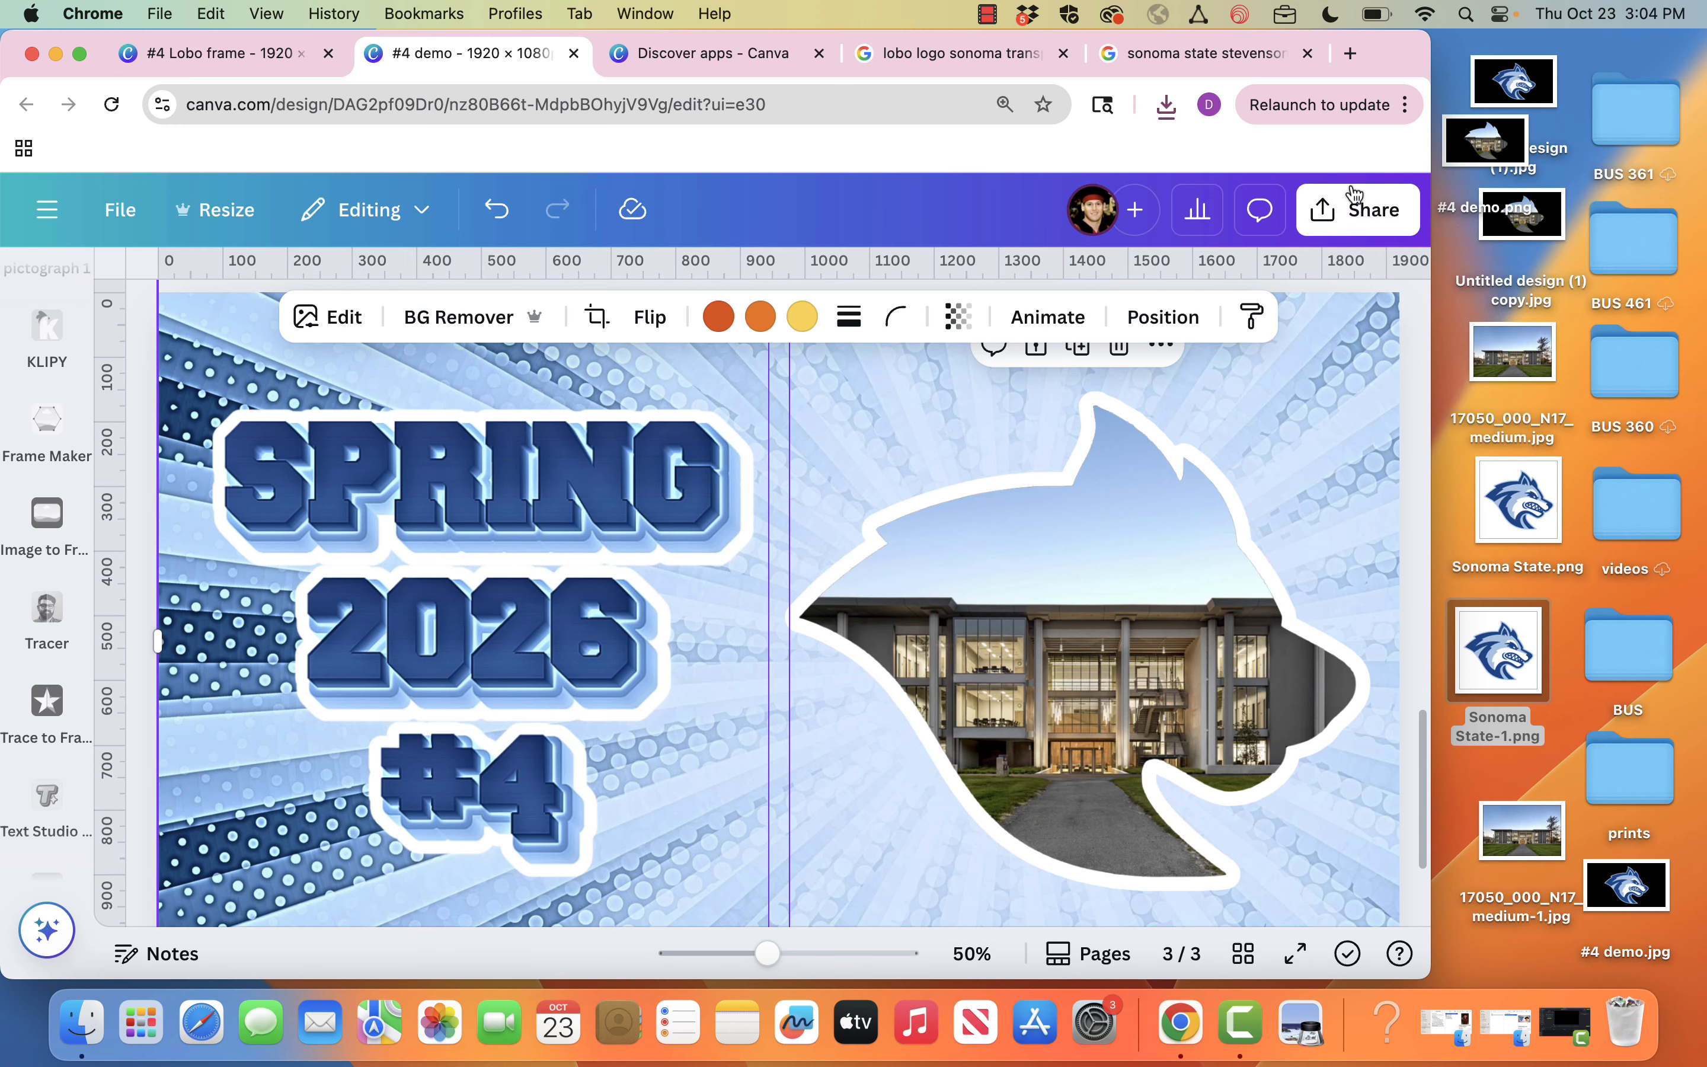
Step: Download only the current page (Page 3) as a JPG and open the new #4 demo.jpg in Preview
left_click(1352, 210)
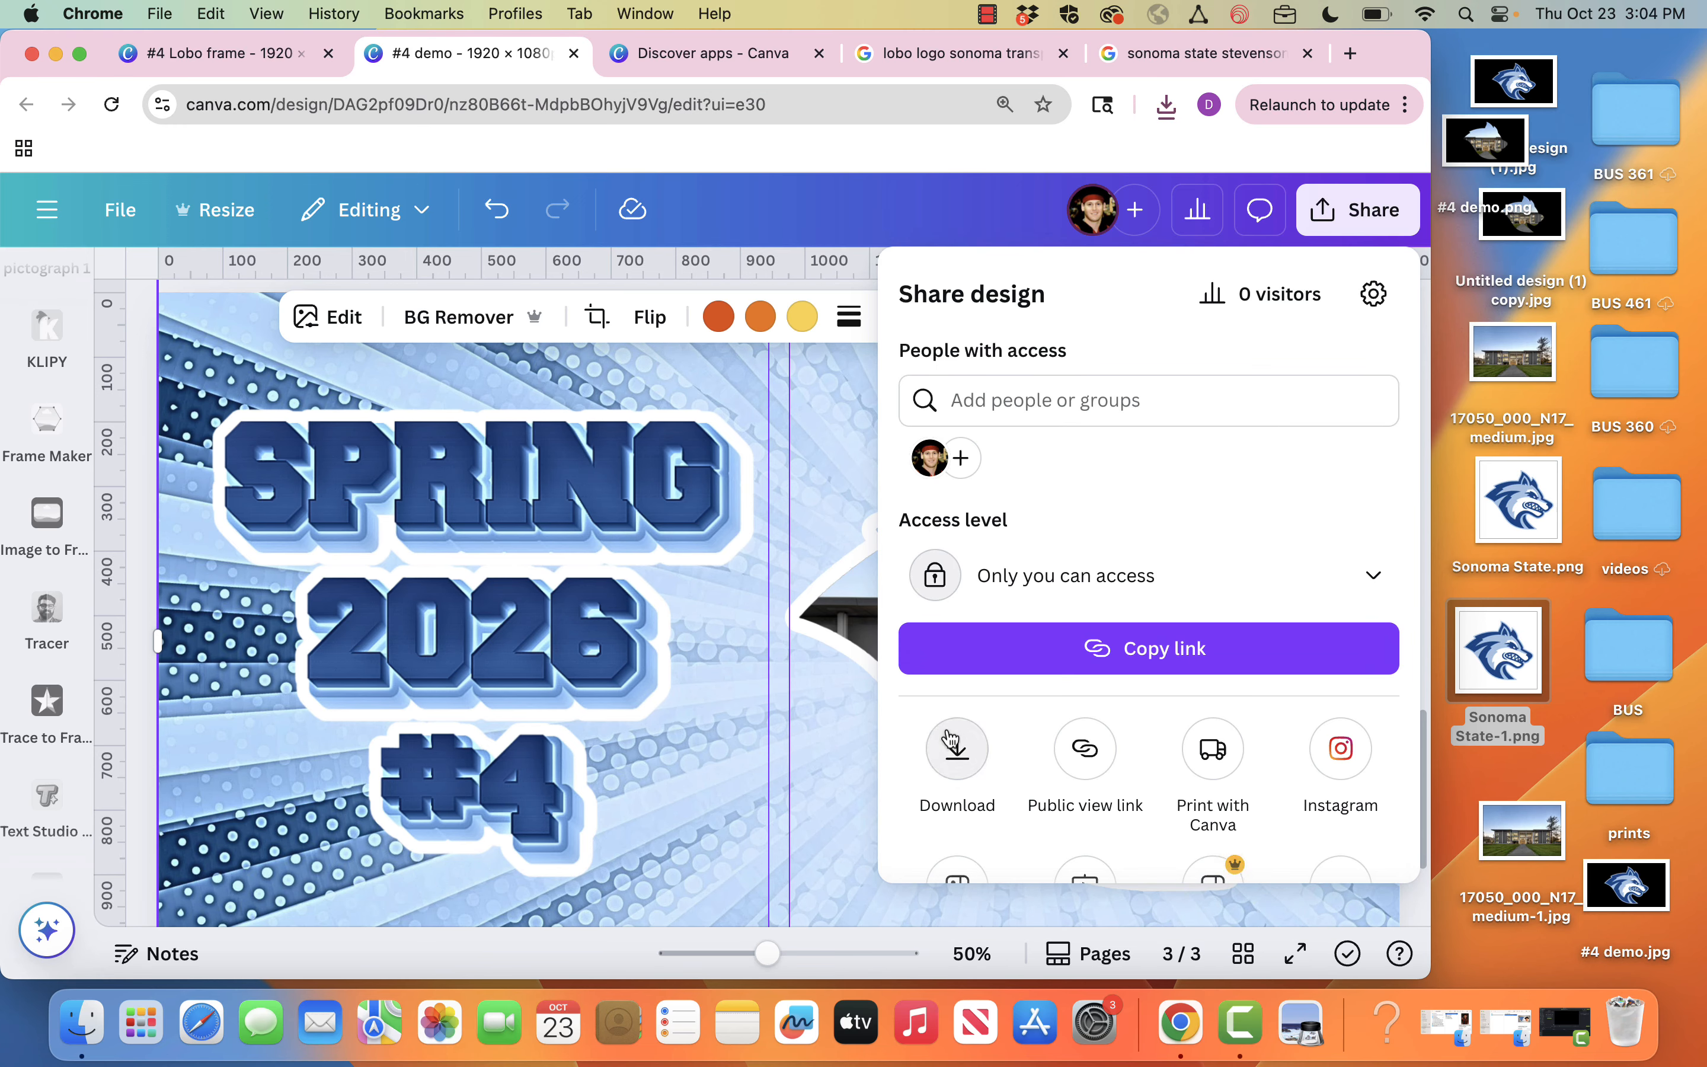
left_click(957, 748)
left_click(977, 393)
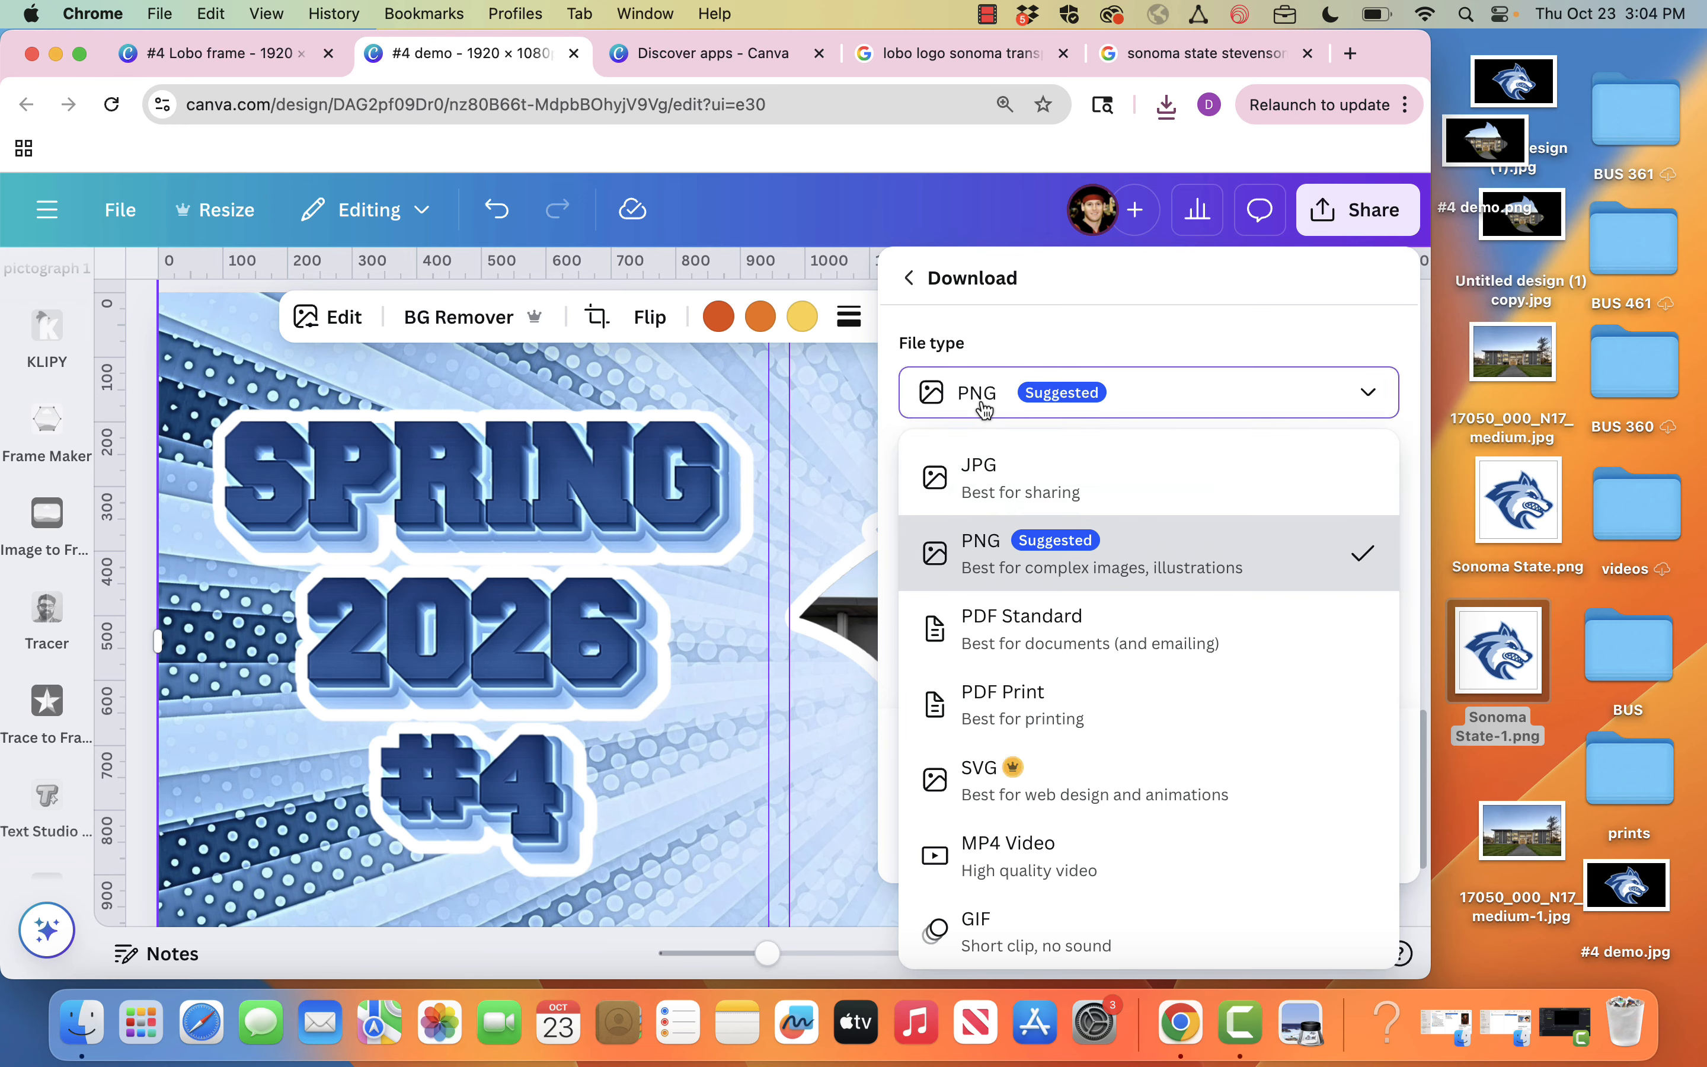
left_click(931, 460)
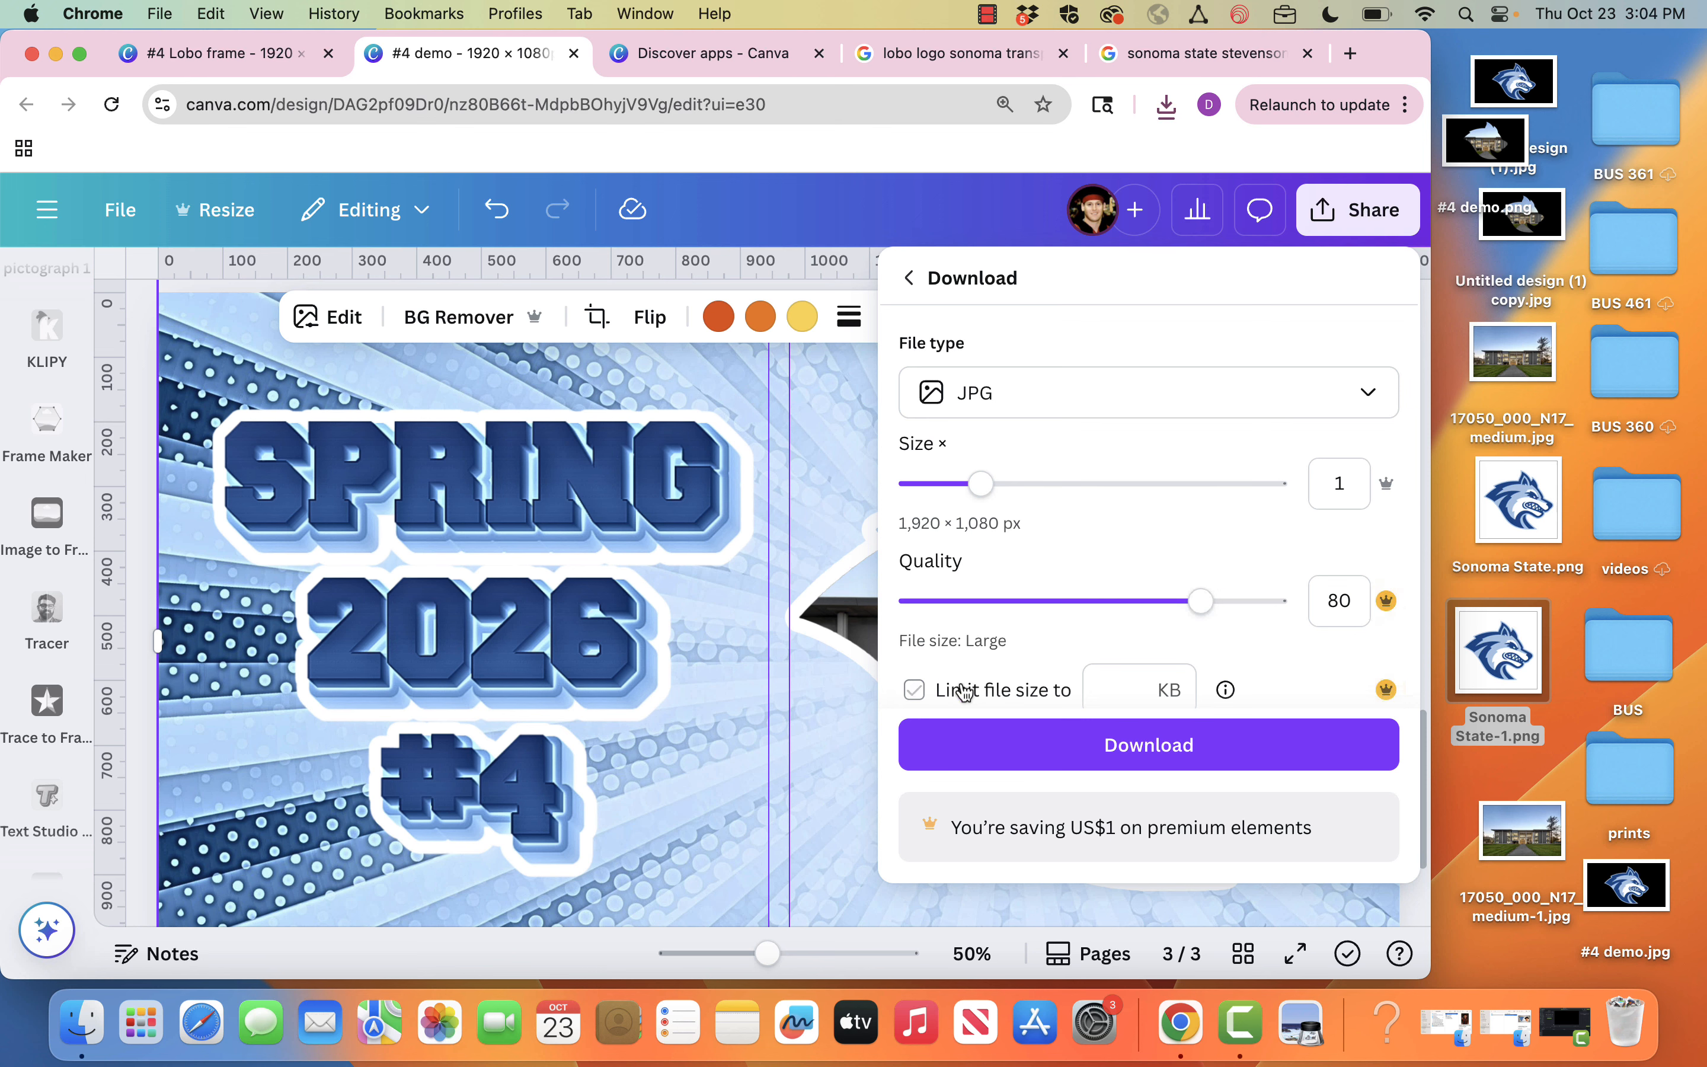
scroll(972, 689, "down", 3)
left_click(965, 601)
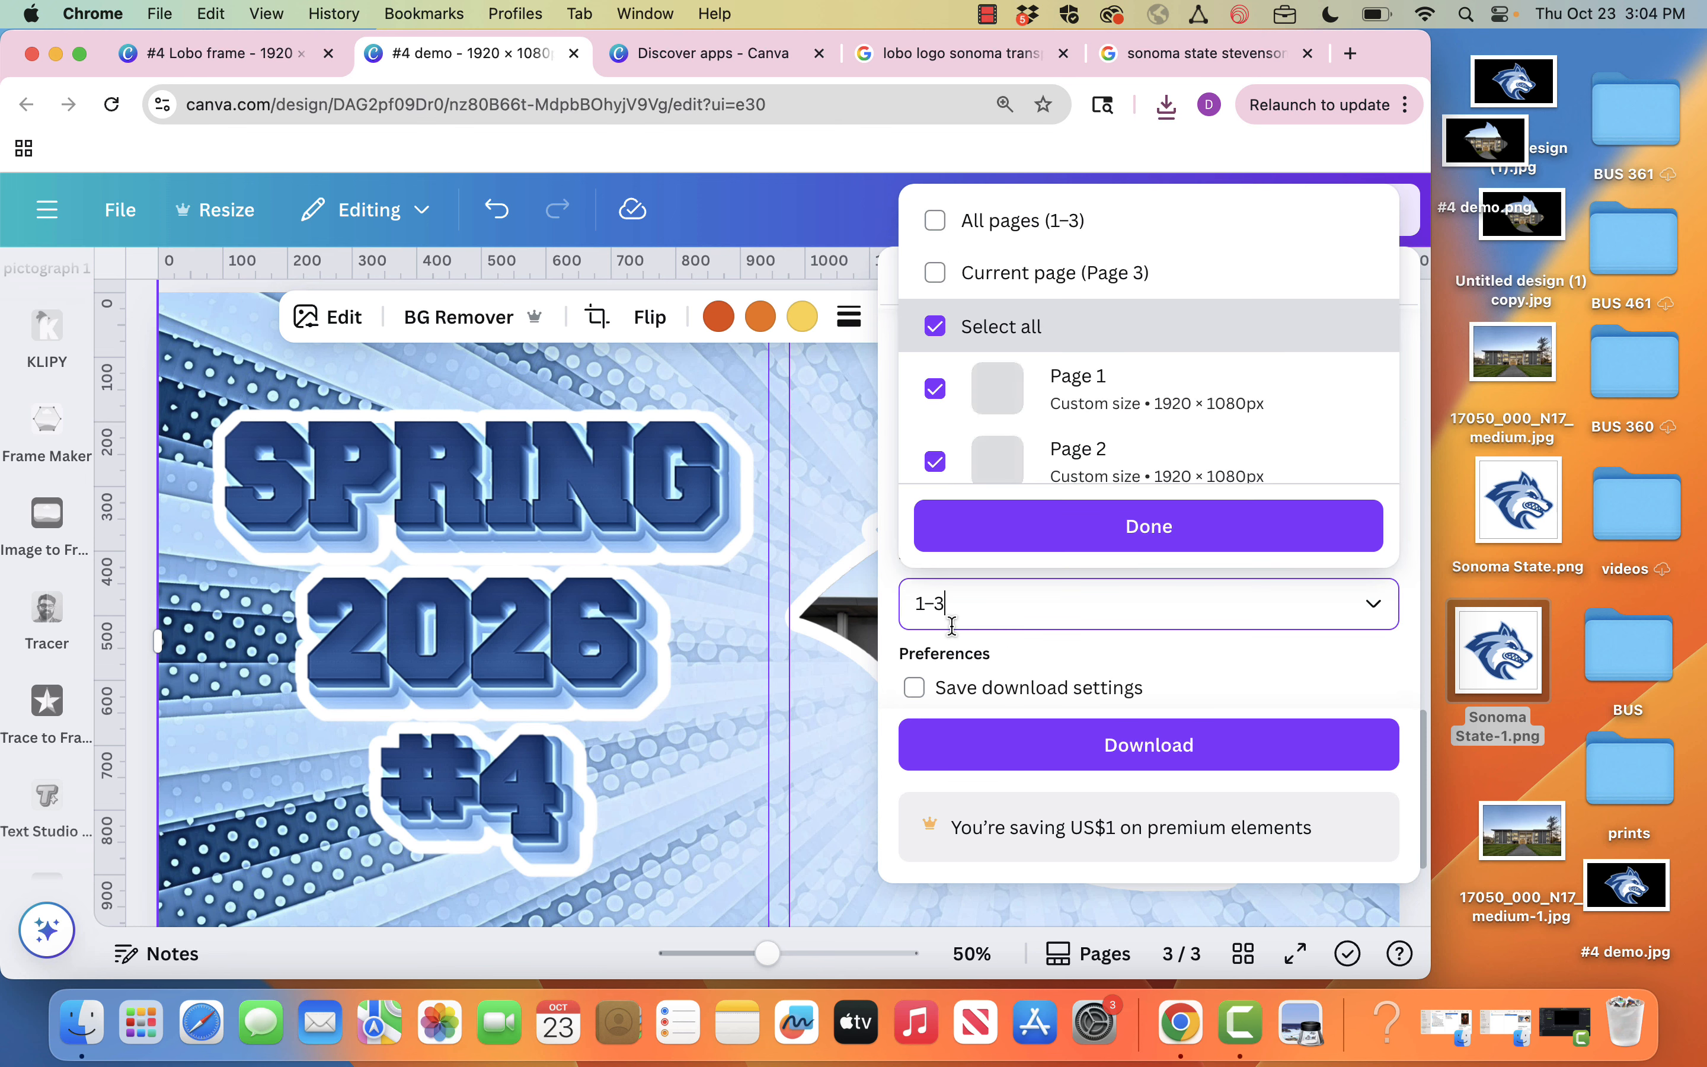
left_click(936, 268)
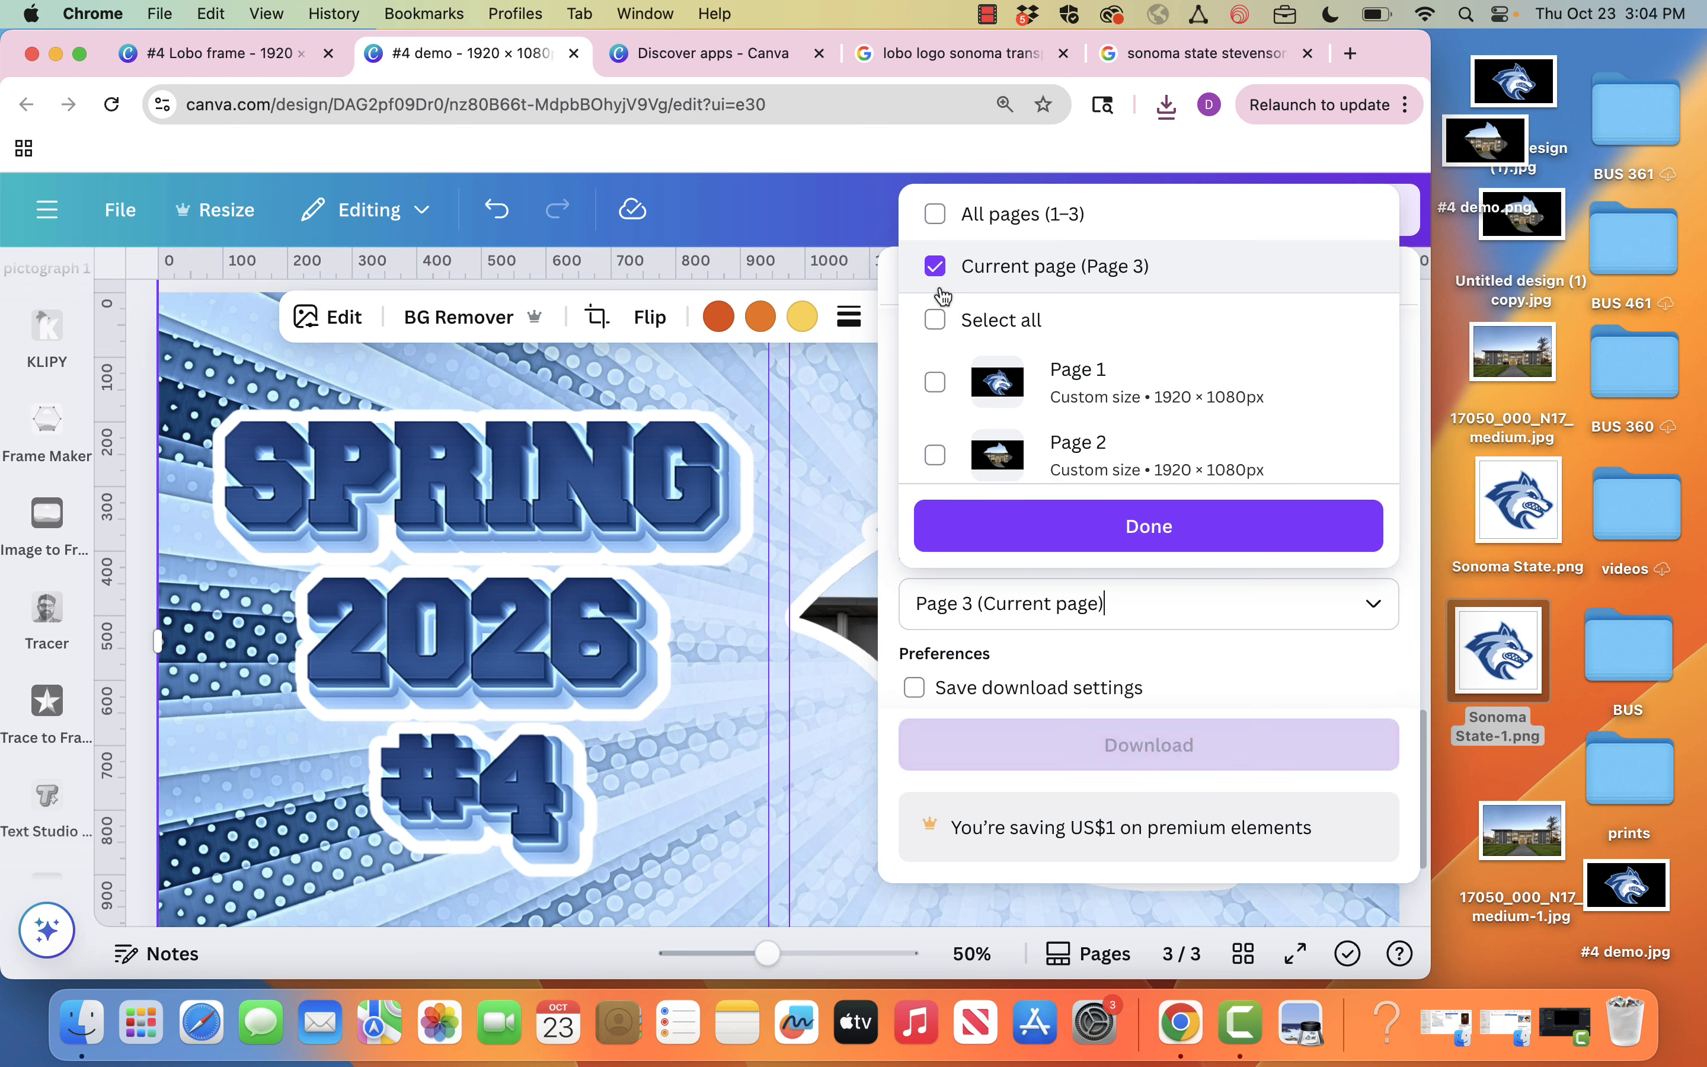
left_click(1051, 551)
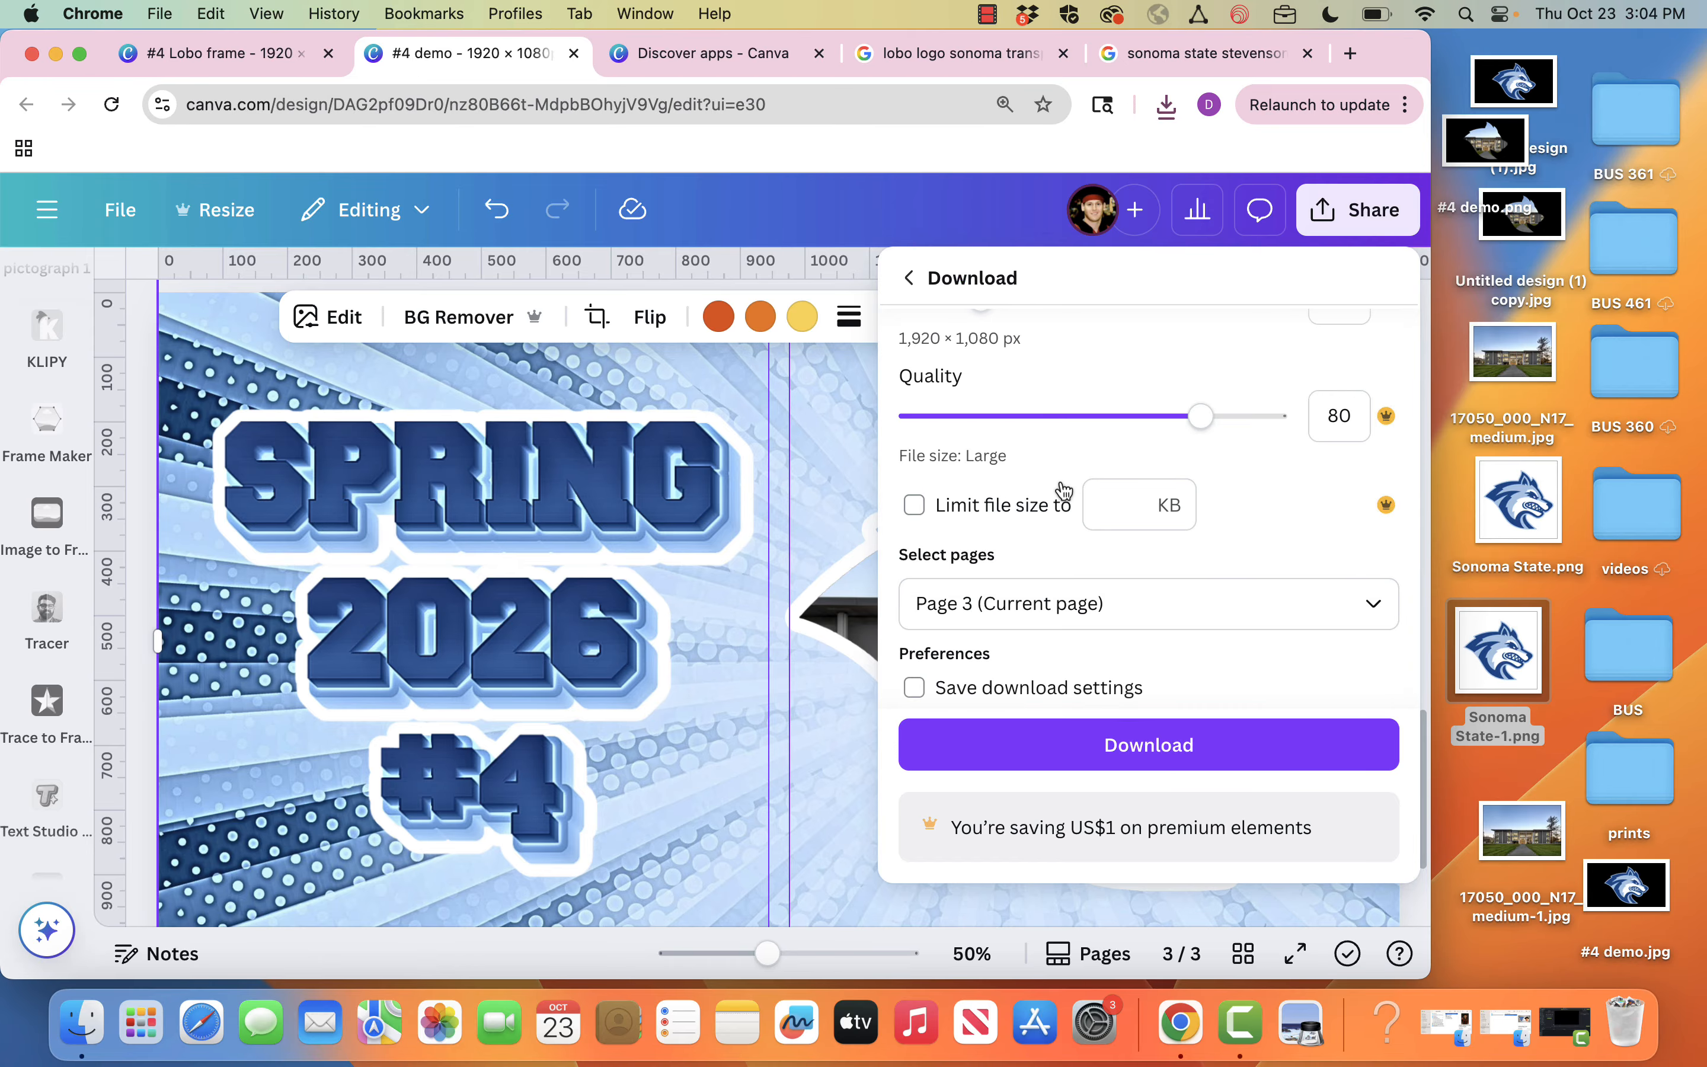
left_click(1160, 734)
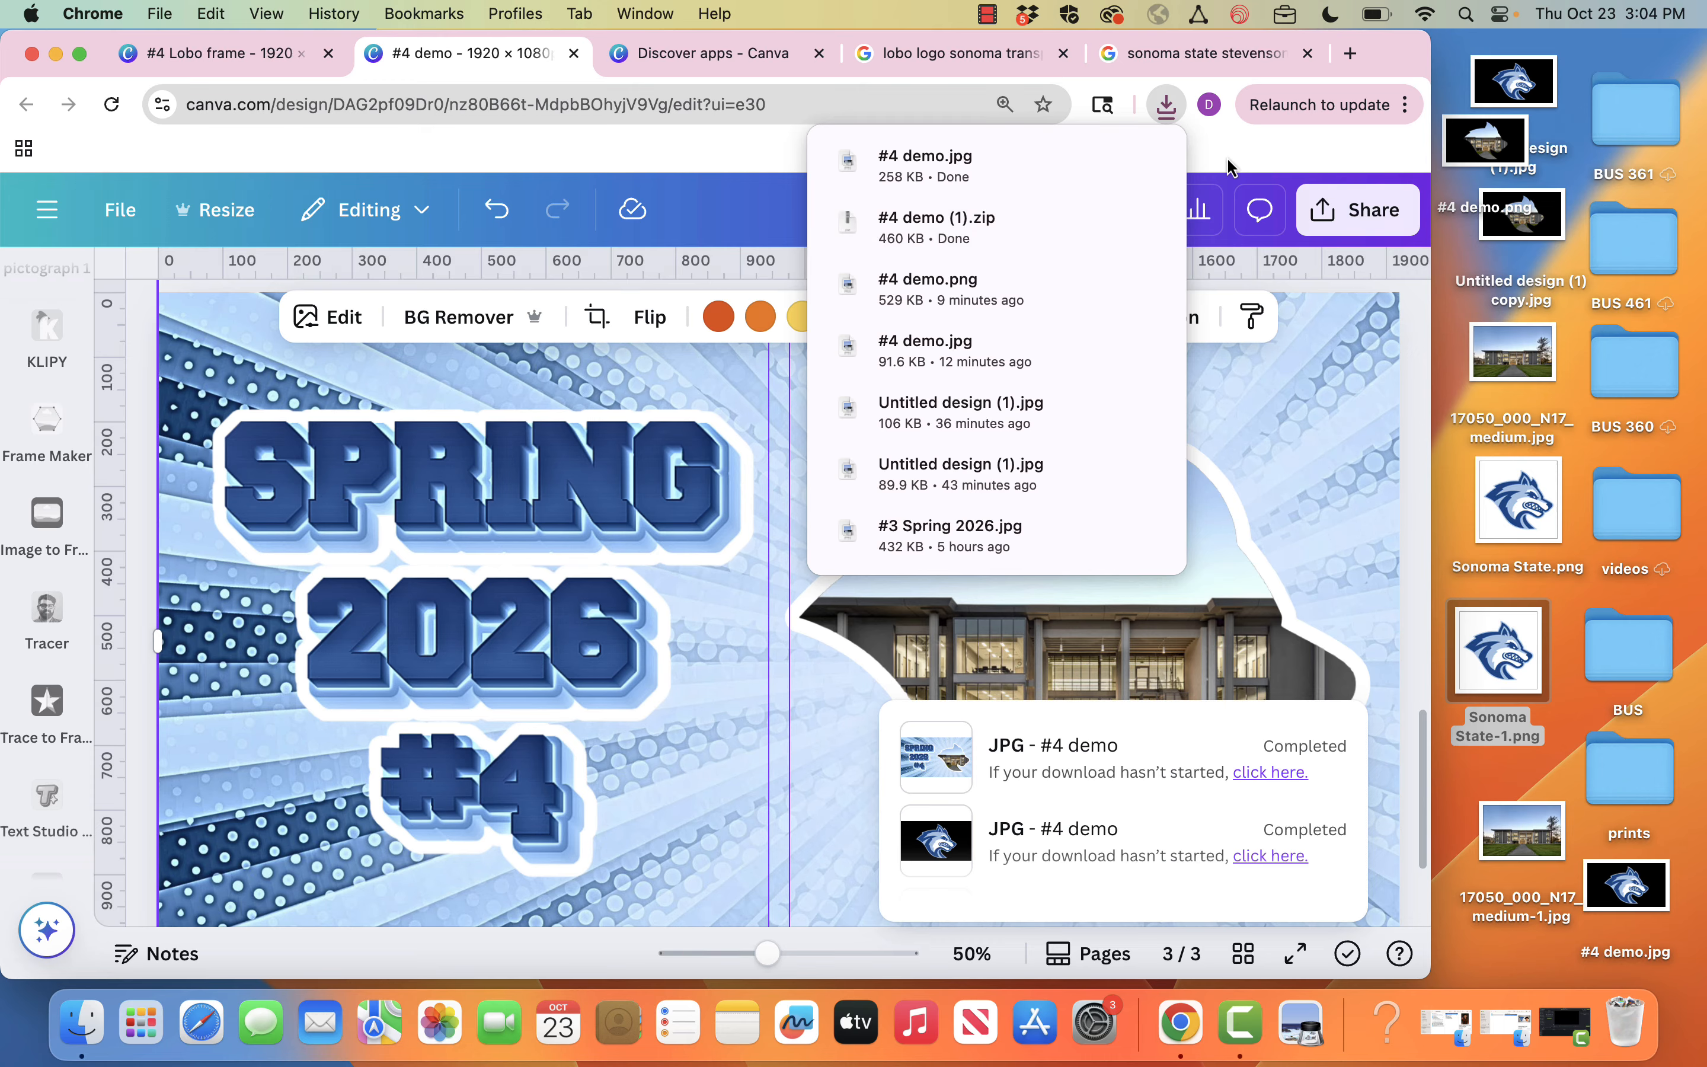
left_click(1004, 144)
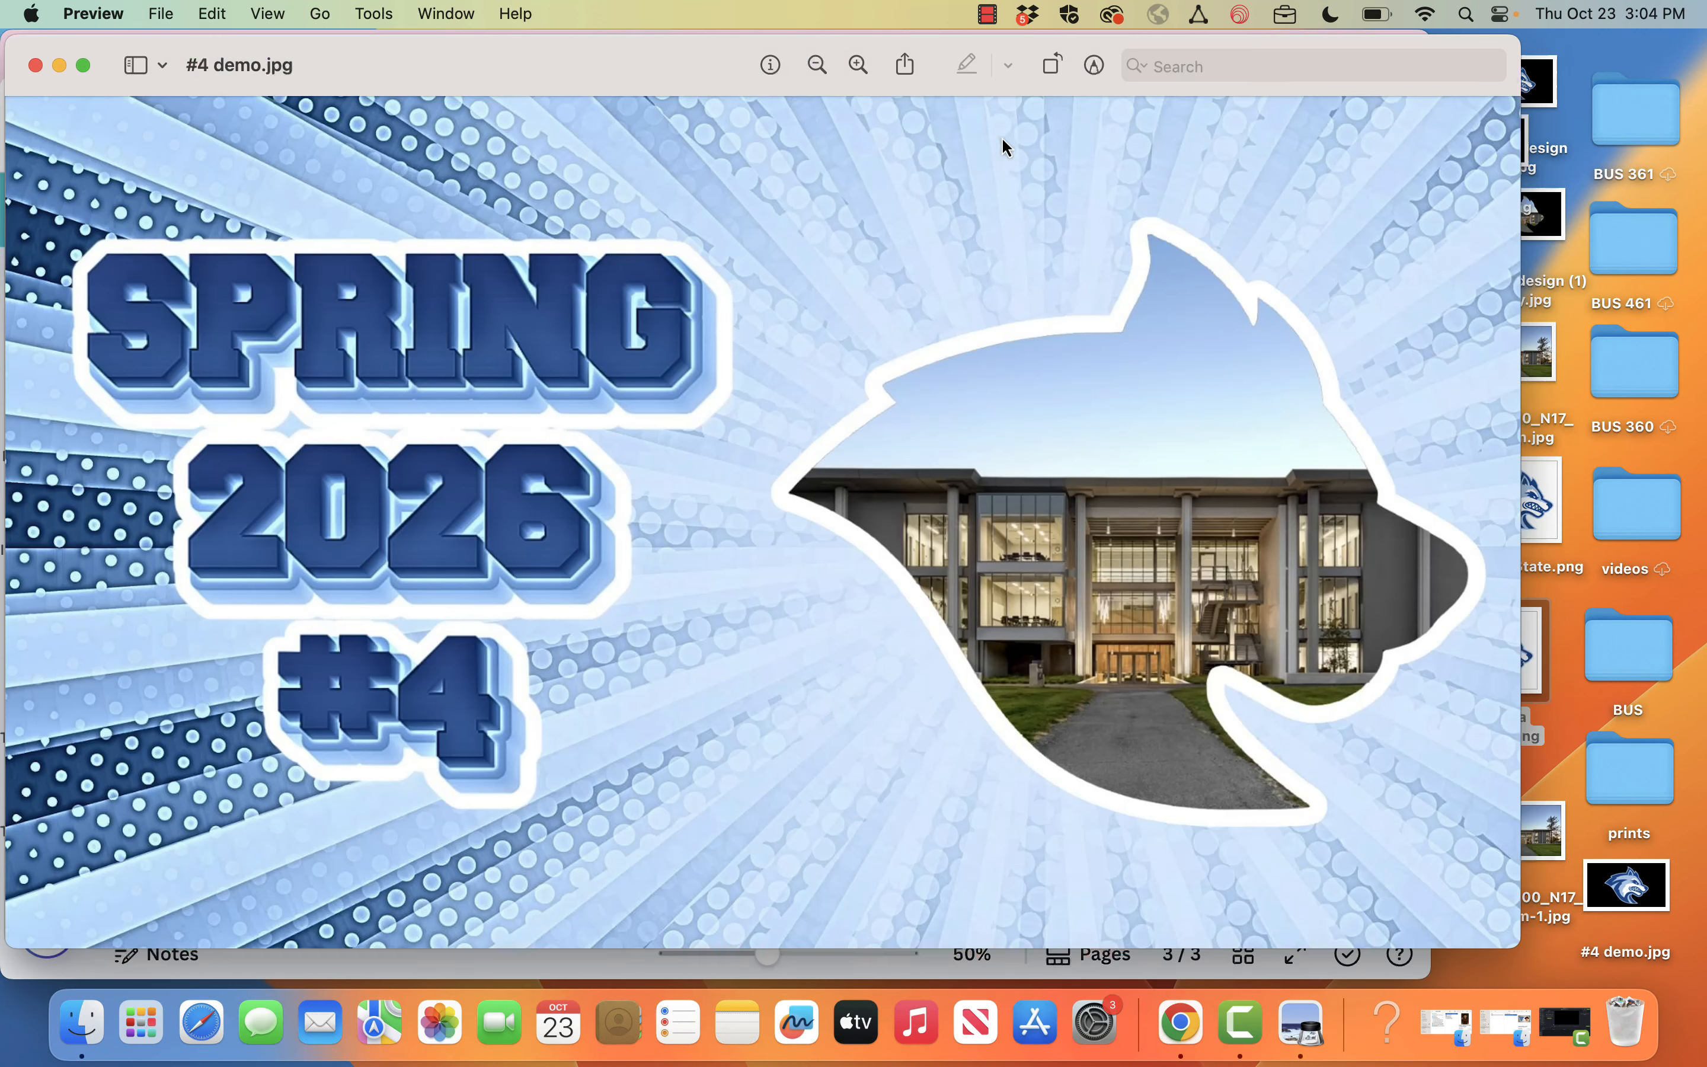